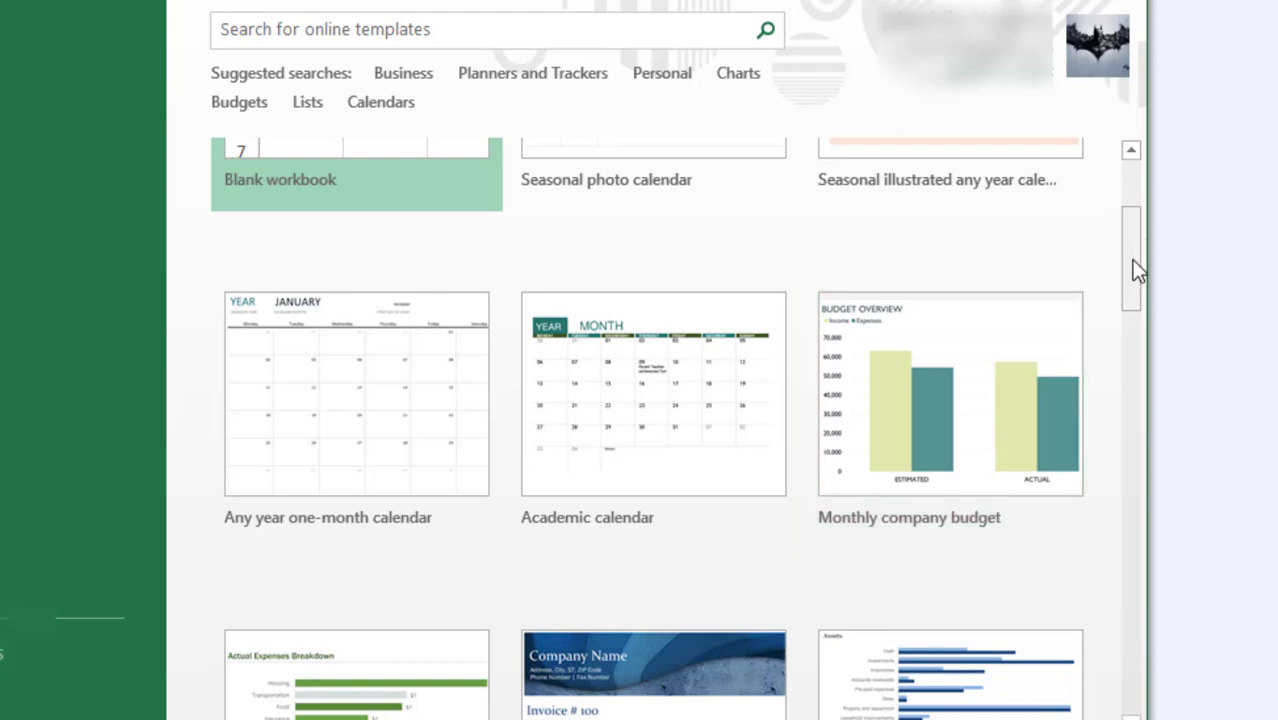
# Create a new blank workbook, Book1, from the Excel start gallery
pyautogui.moveTo(1133, 258); pyautogui.dragTo(1131, 365)
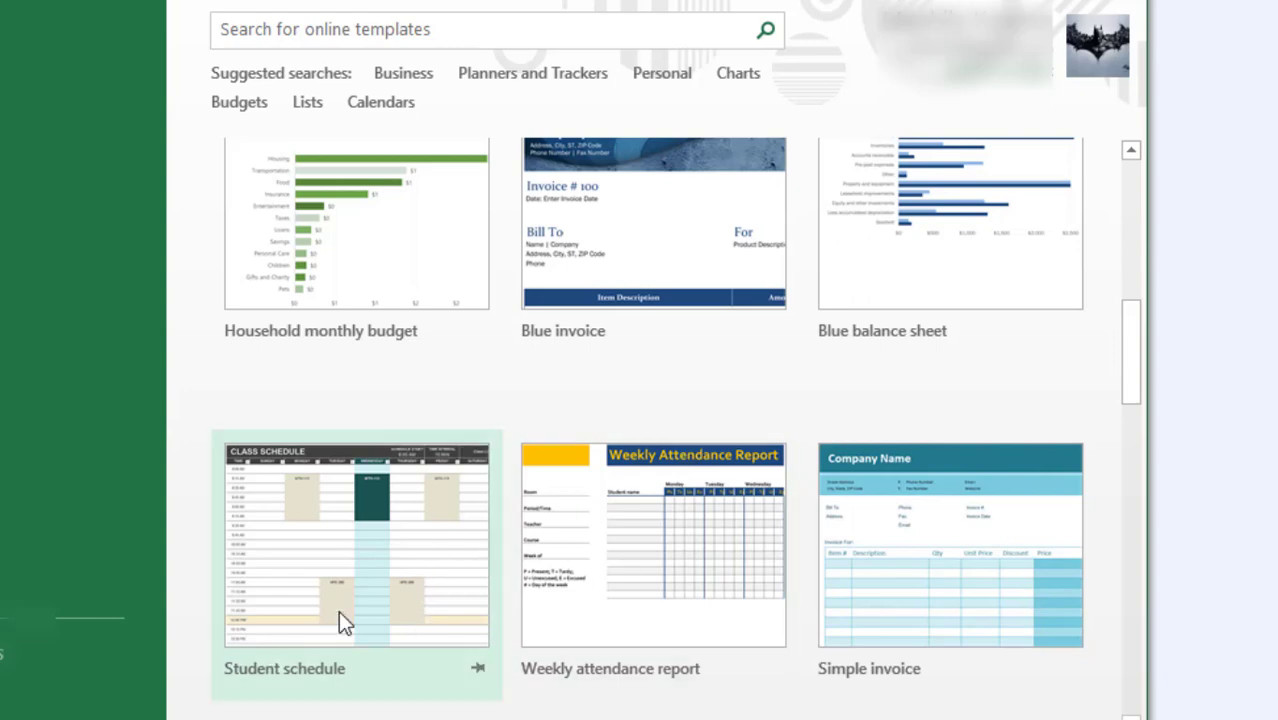
pyautogui.scroll(6, 381, 554)
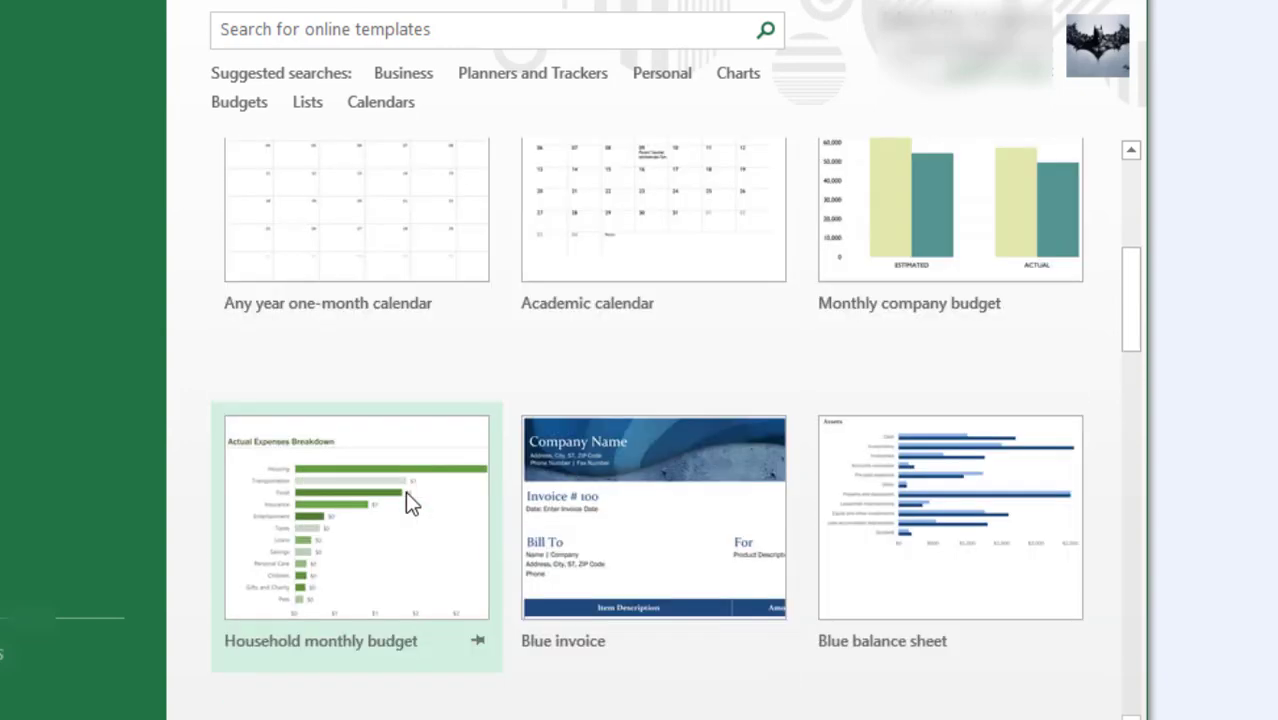
pyautogui.scroll(1, 402, 486)
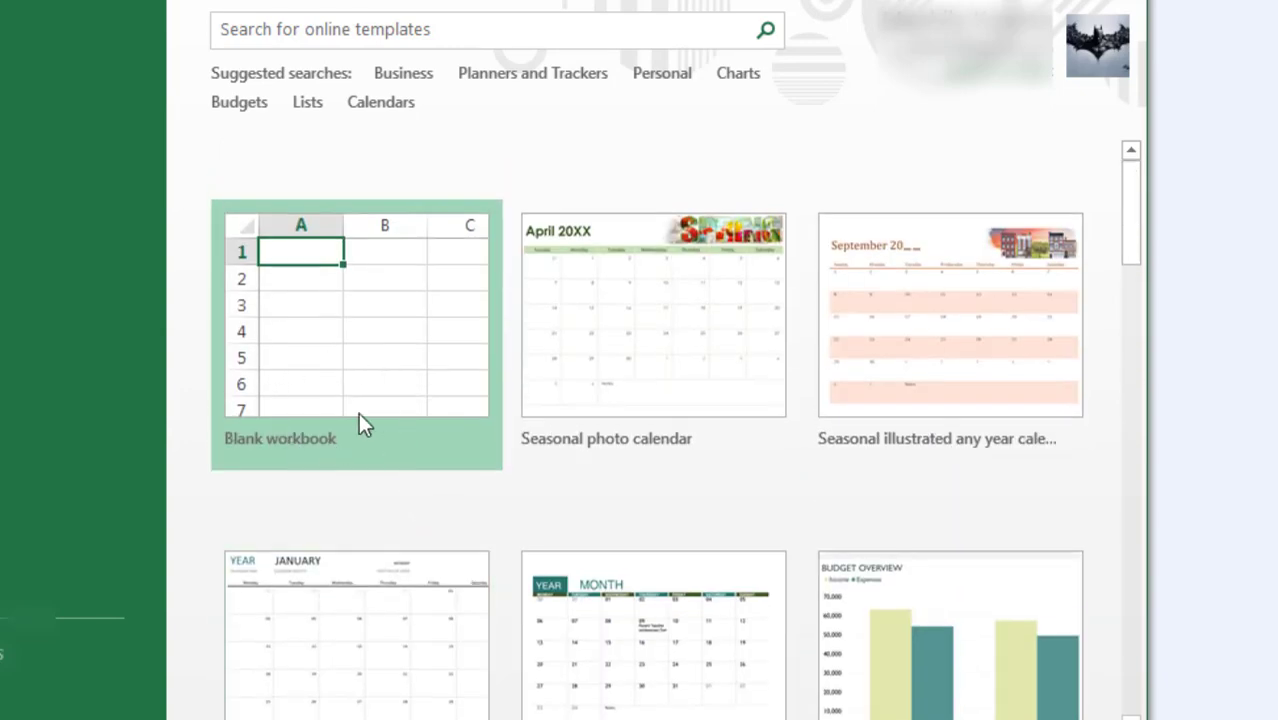
pyautogui.click(362, 255)
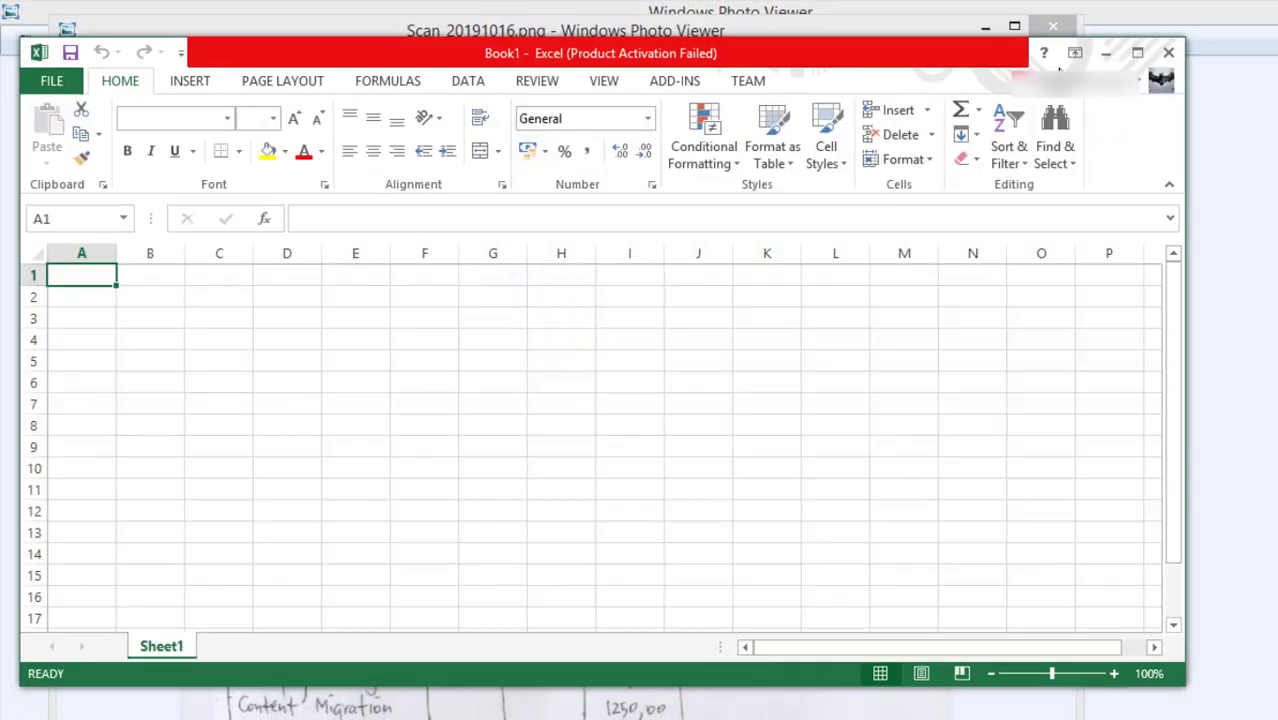
# Maximize the Book1 window, select cells A1 to D2, and show the Insert ribbon
pyautogui.click(1138, 54)
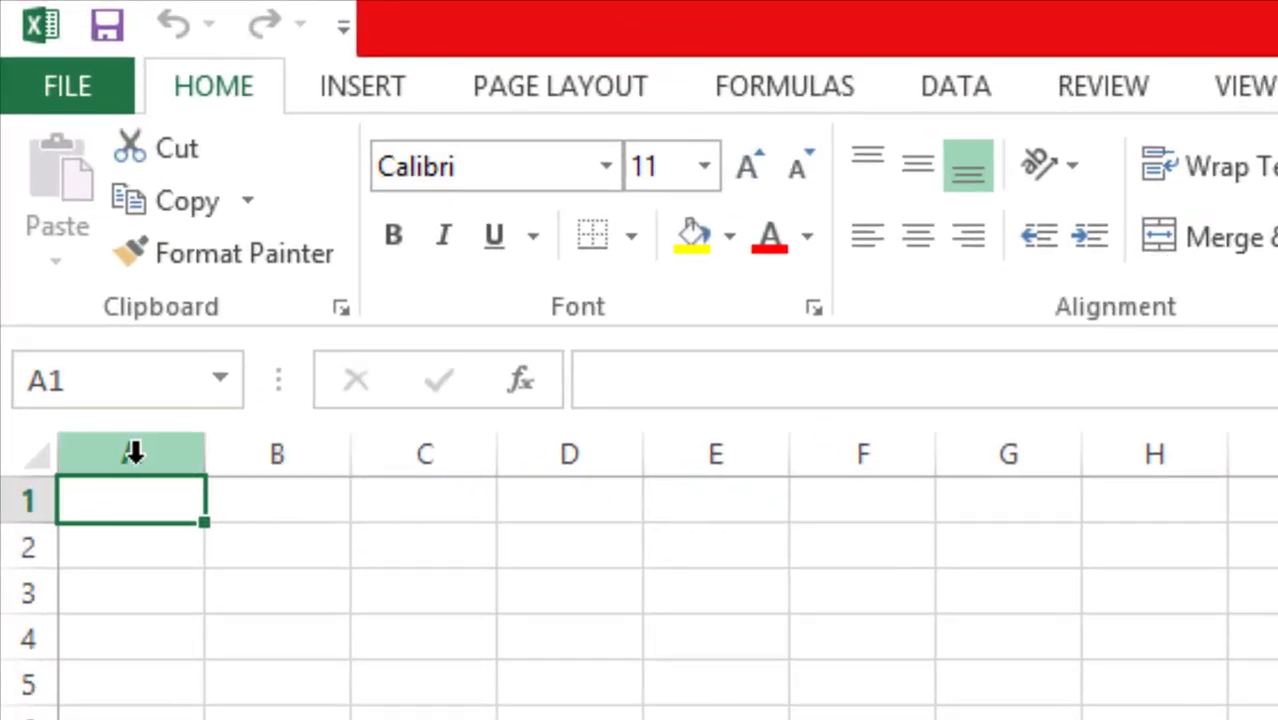
pyautogui.click(128, 510)
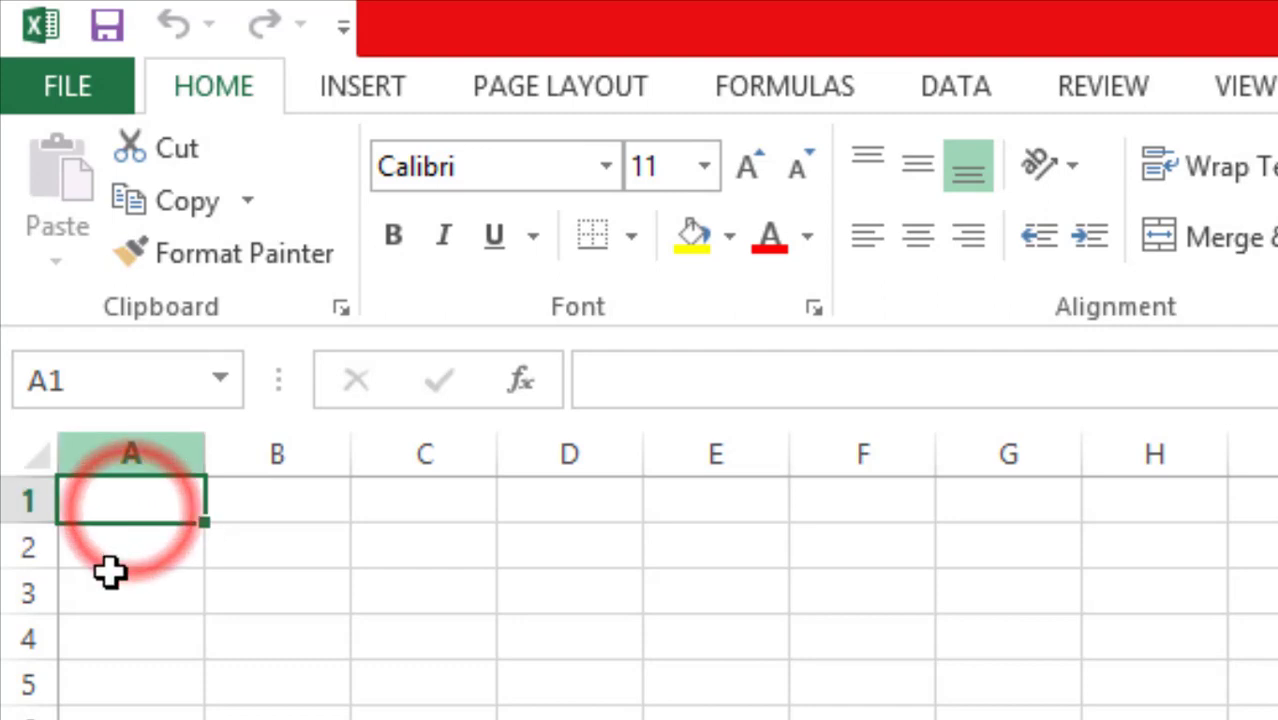
pyautogui.click(283, 510)
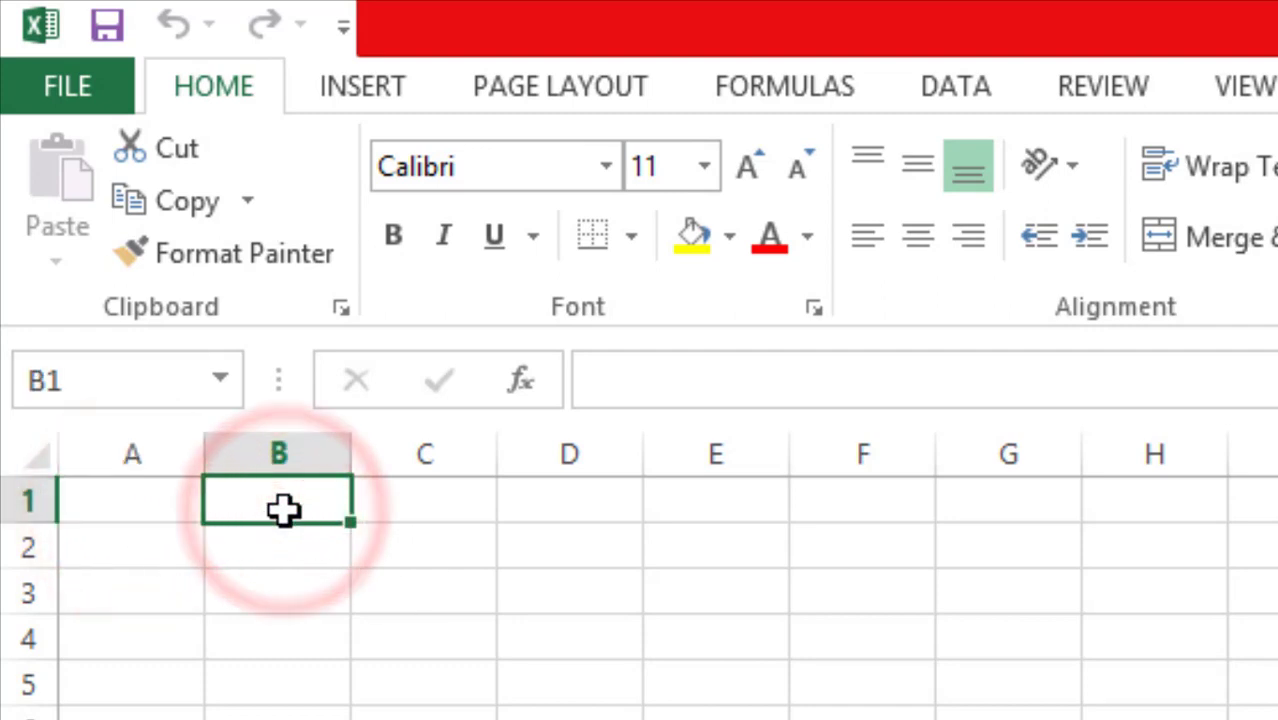
pyautogui.click(425, 500)
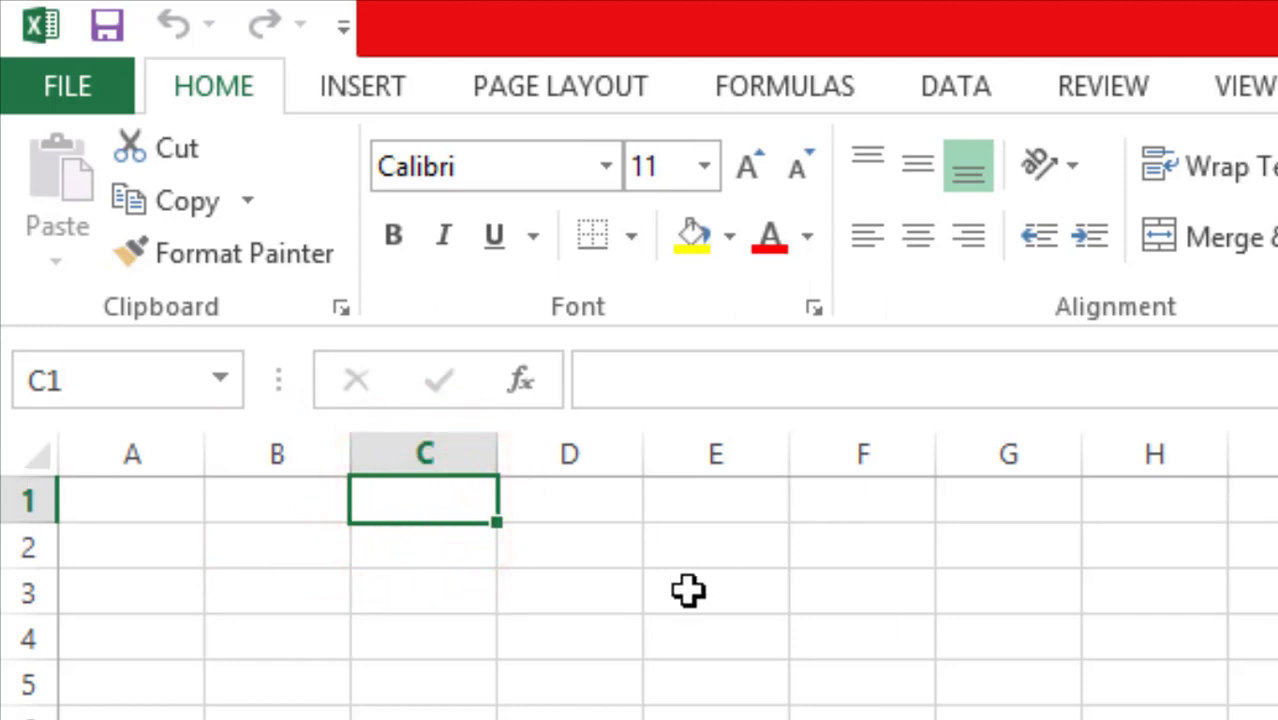
pyautogui.click(580, 556)
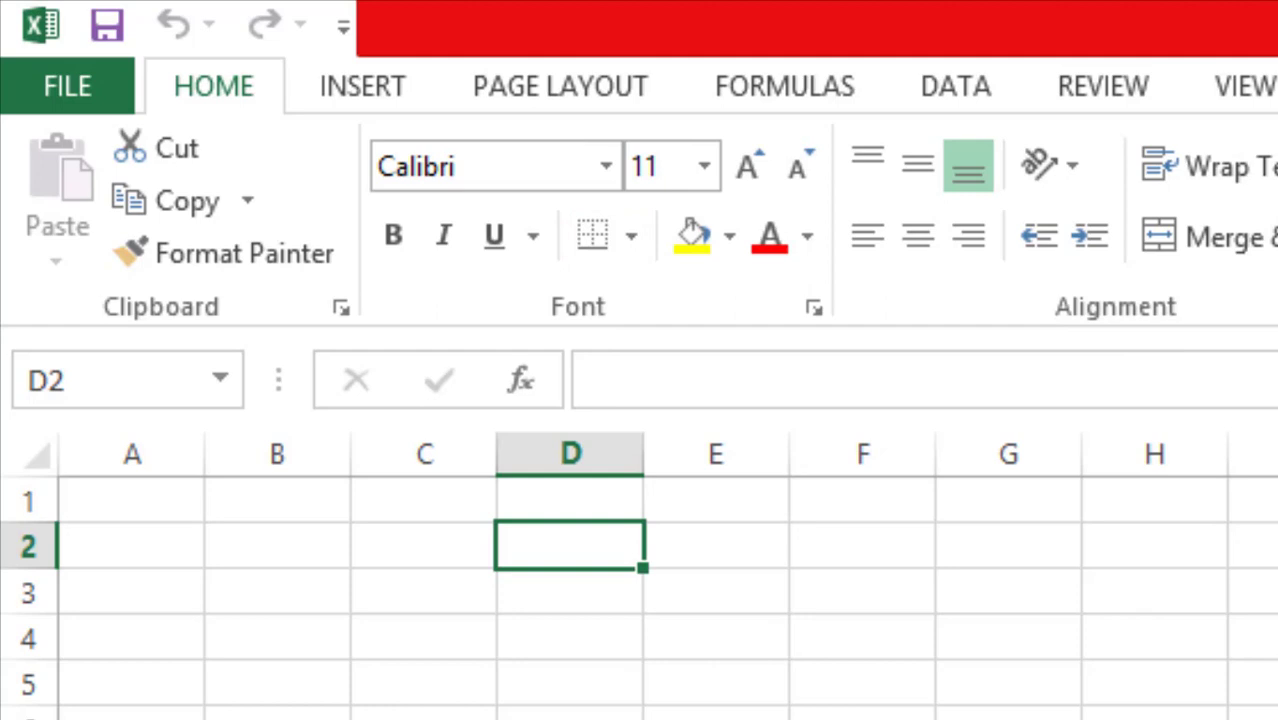
pyautogui.click(365, 84)
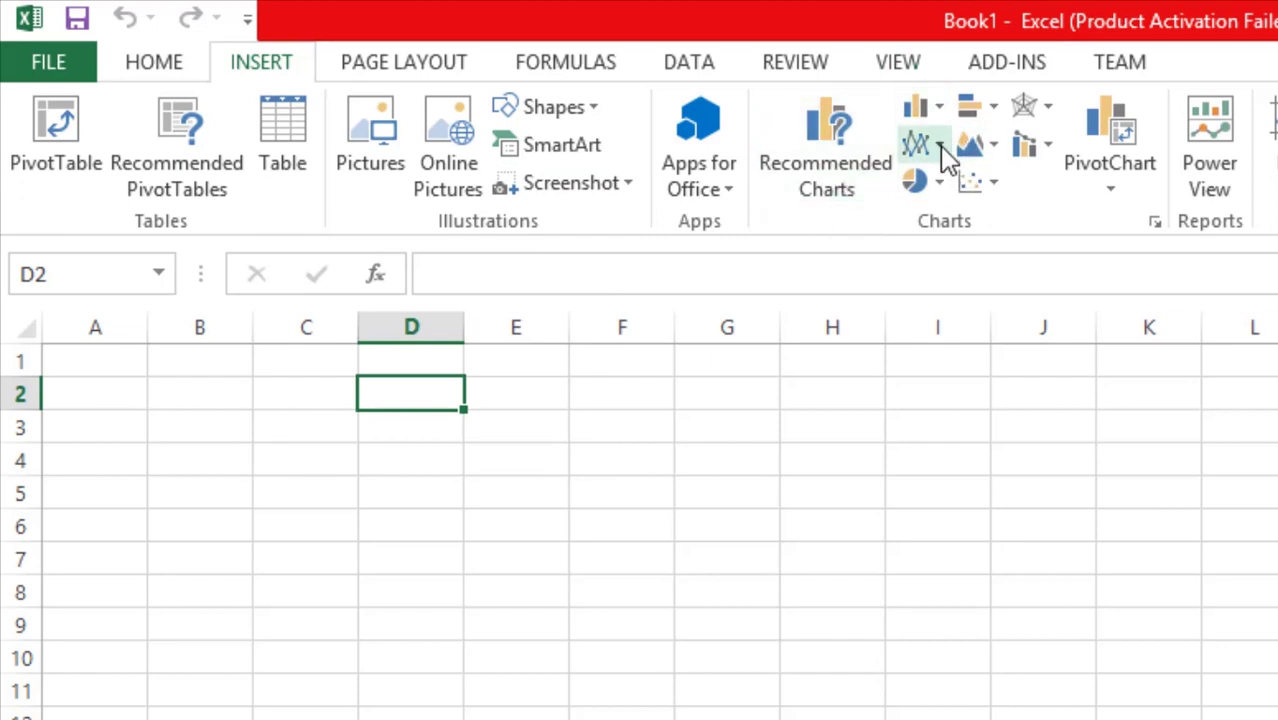
# Browse the Formulas ribbon, then return to the Home ribbon with cell C3 selected
pyautogui.click(553, 70)
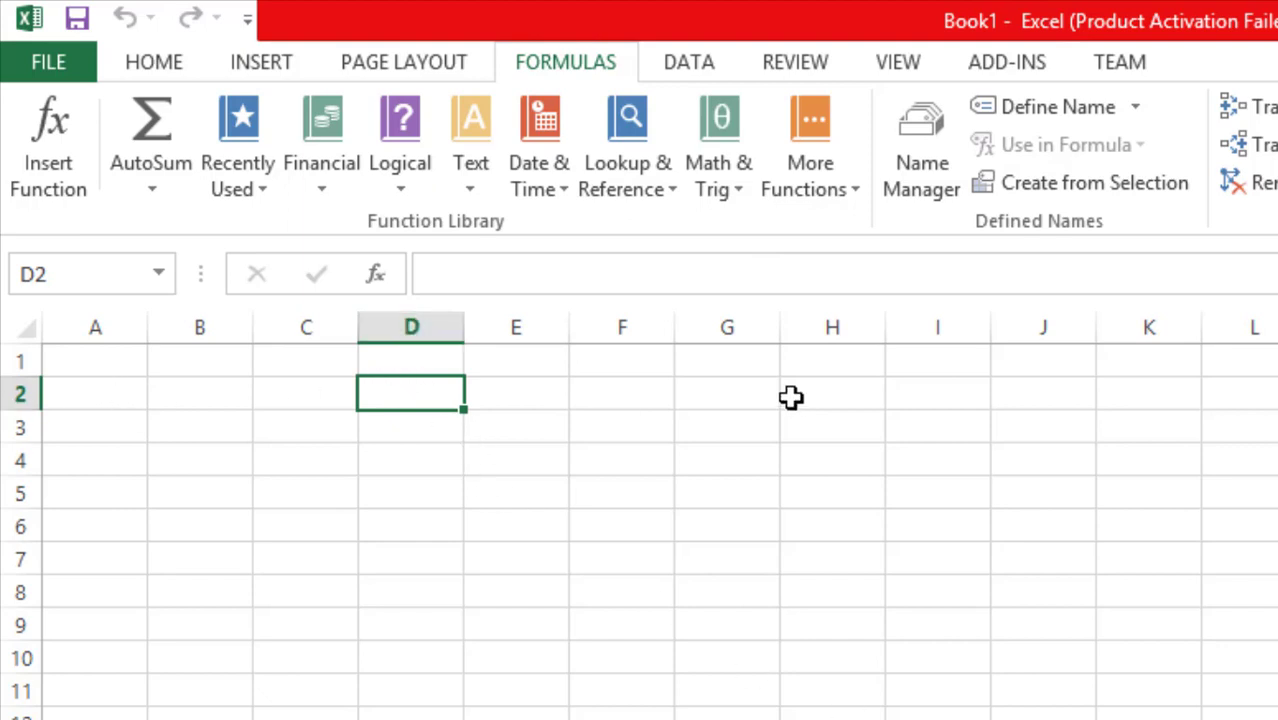
pyautogui.click(616, 397)
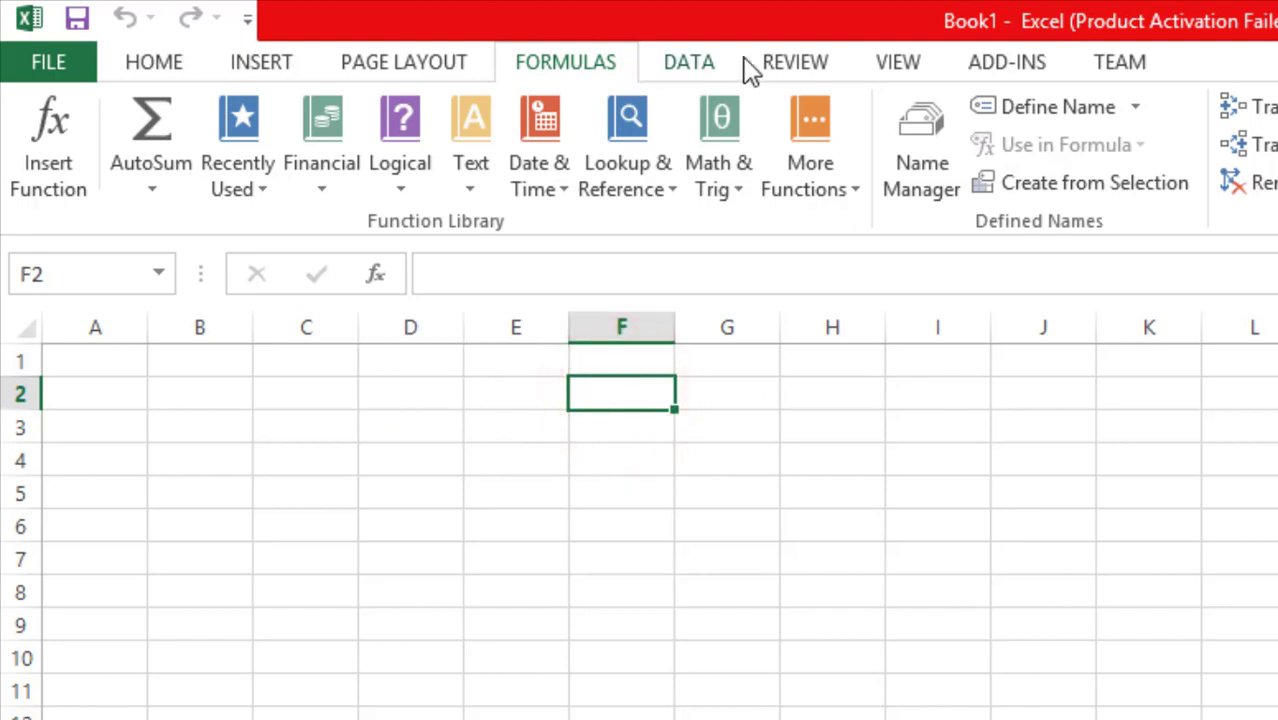
pyautogui.click(160, 62)
pyautogui.click(275, 424)
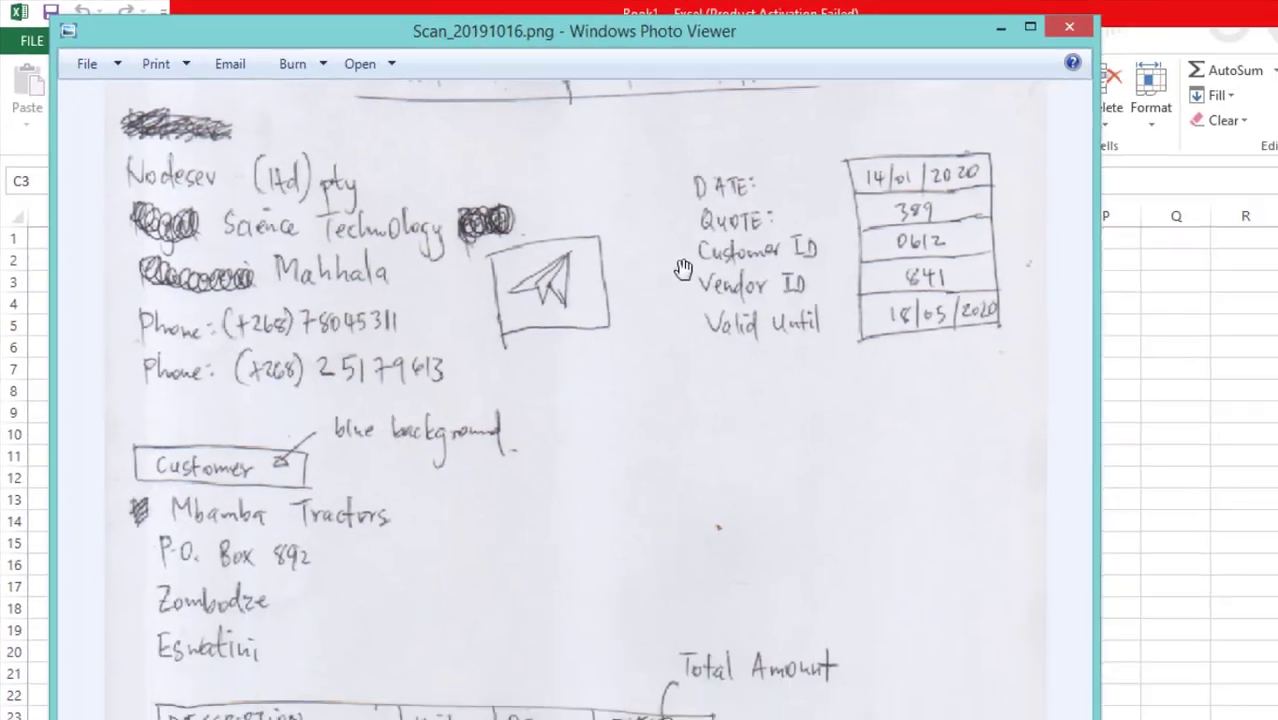
pyautogui.click(1007, 357)
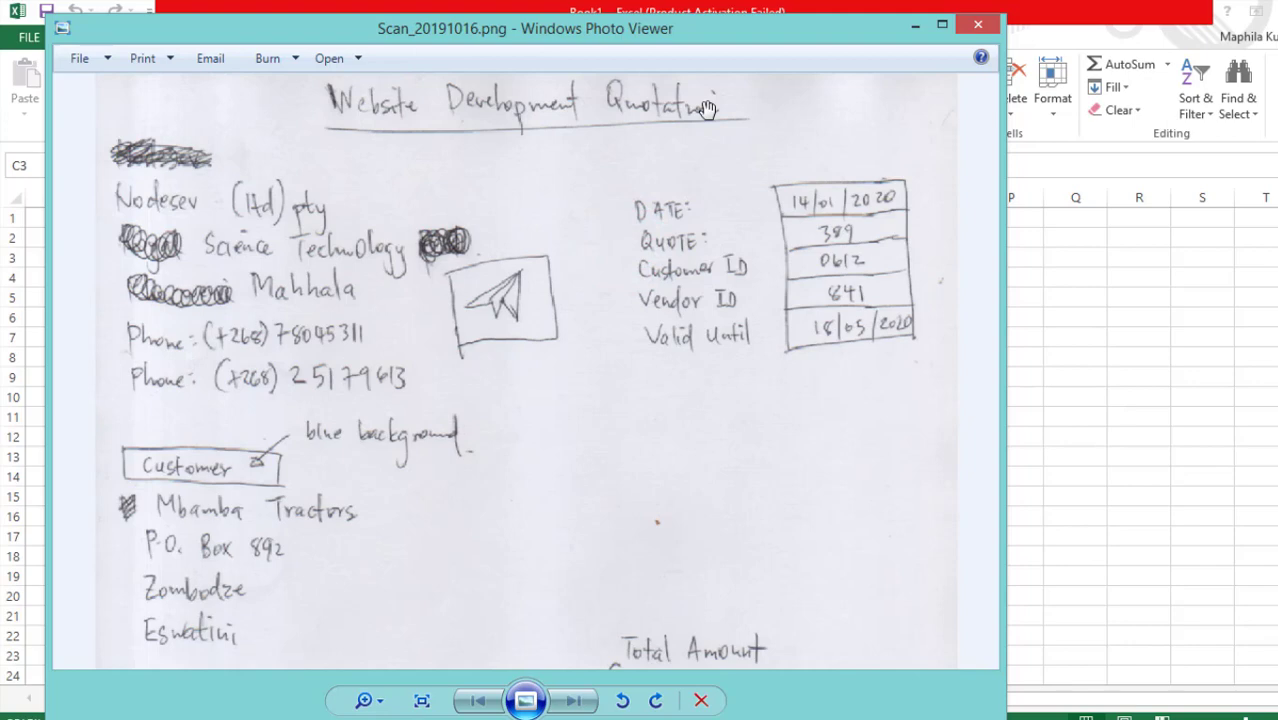
pyautogui.click(724, 35)
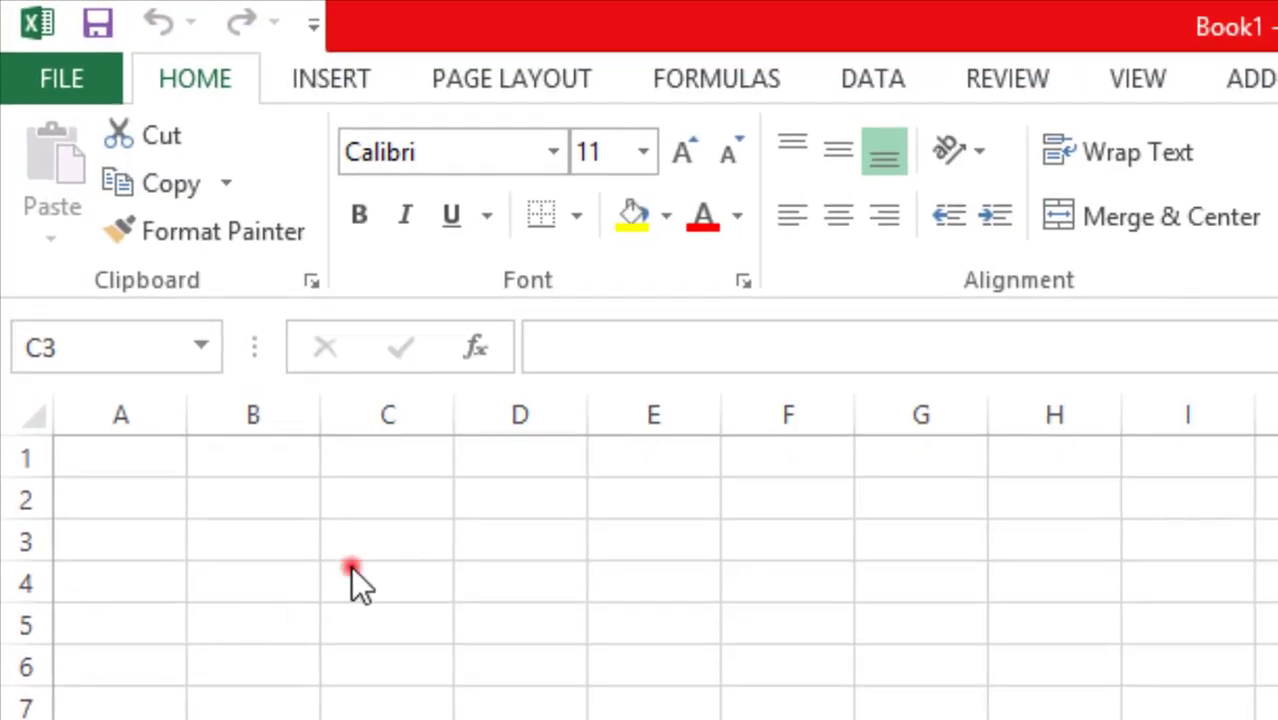
# Make row 1 taller to fit a title, then select cell A1
pyautogui.click(350, 562)
pyautogui.moveTo(47, 482); pyautogui.dragTo(54, 508)
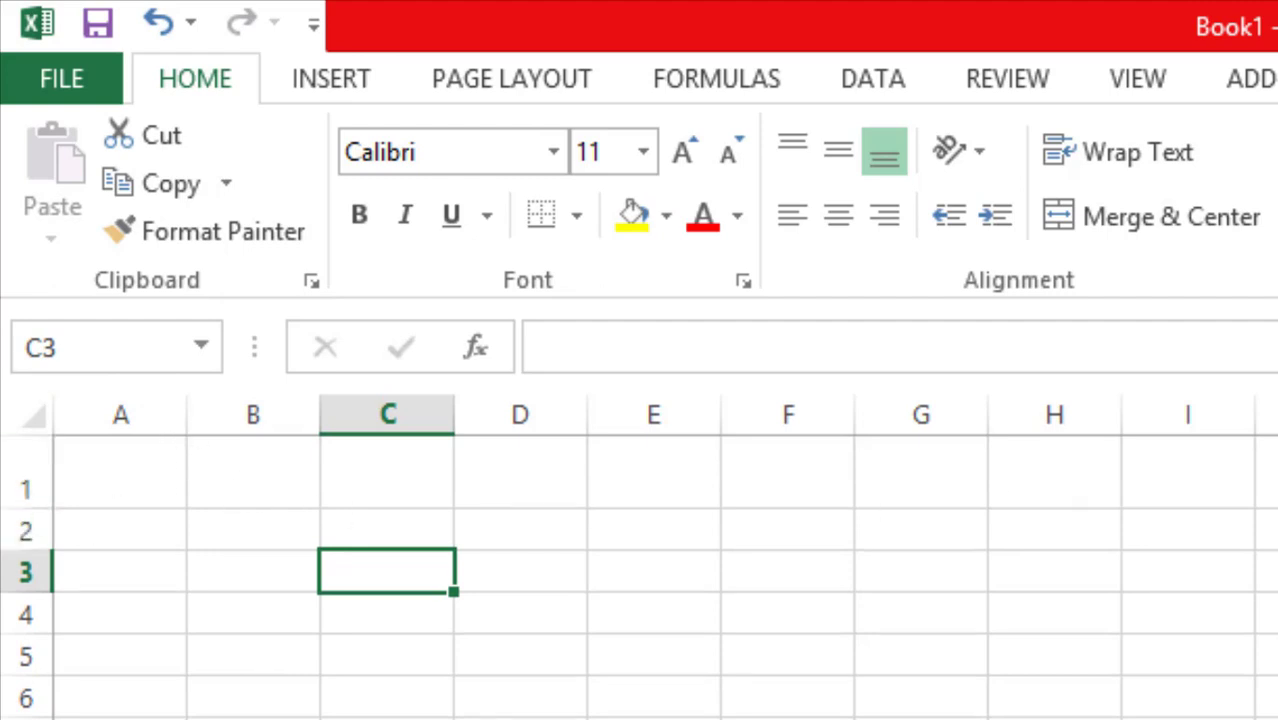
pyautogui.hscroll(1, 640, 560)
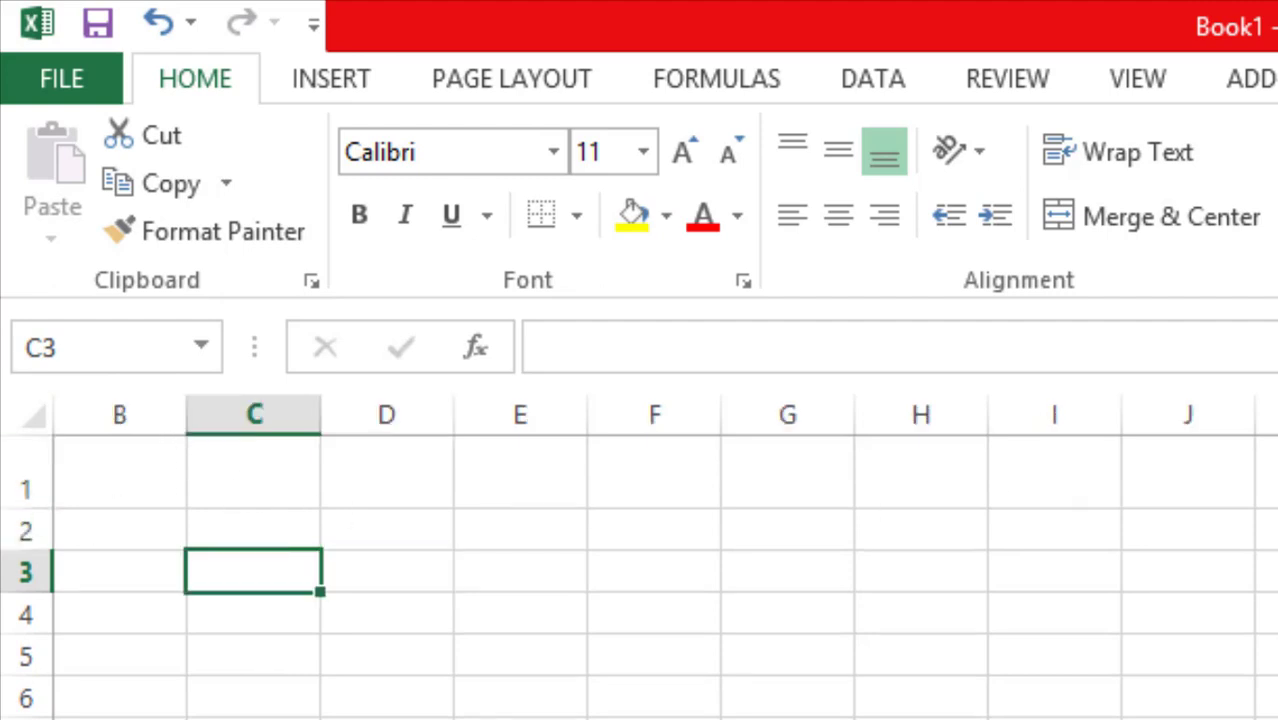
pyautogui.hscroll(-1, 640, 560)
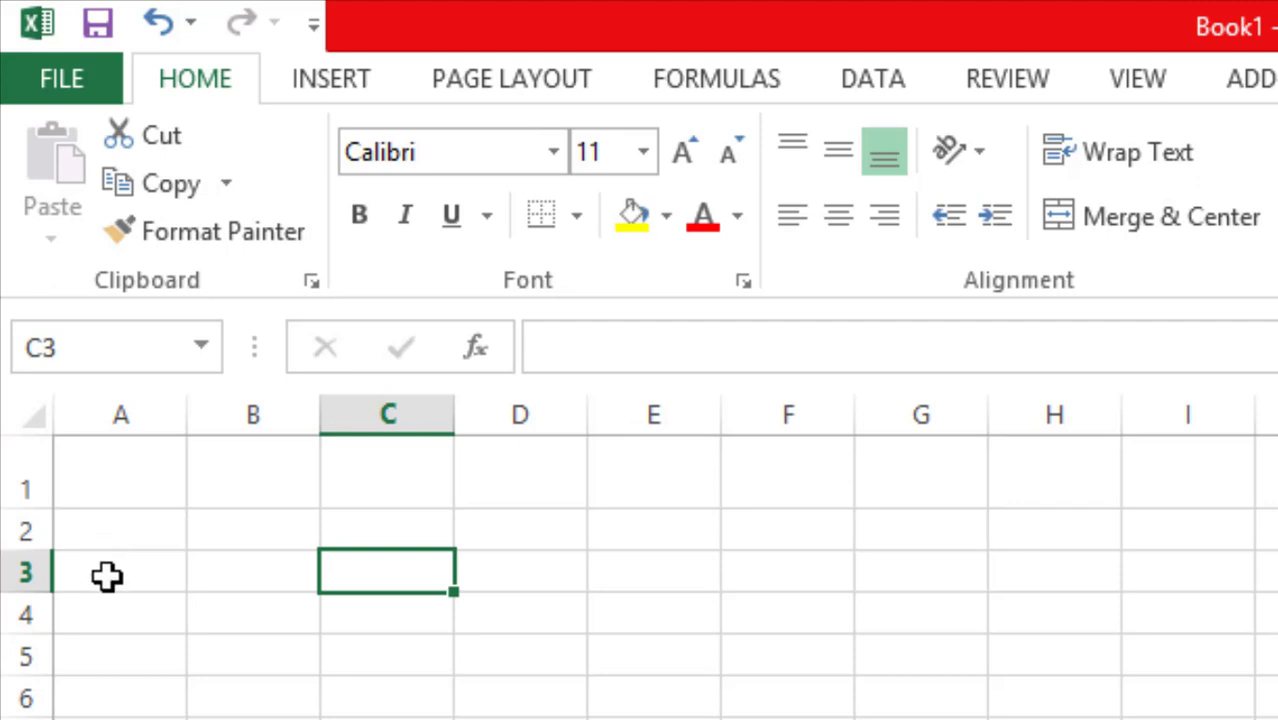
pyautogui.click(121, 642)
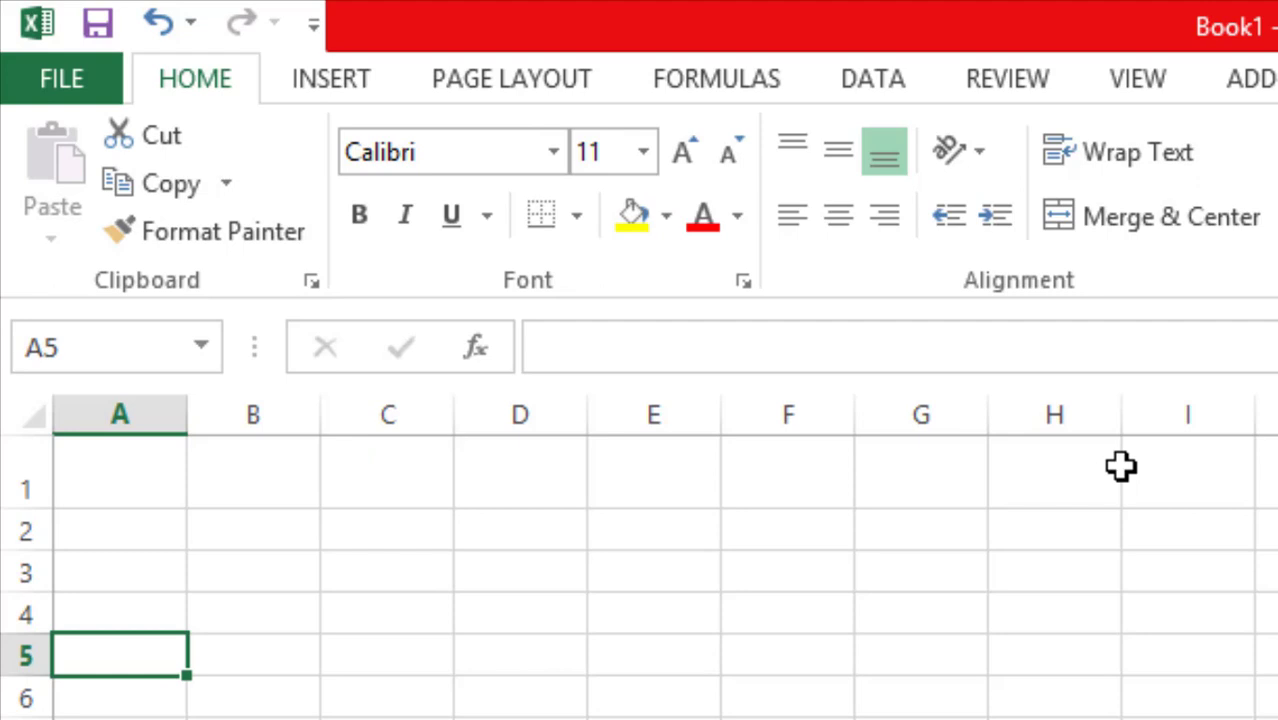
pyautogui.click(125, 470)
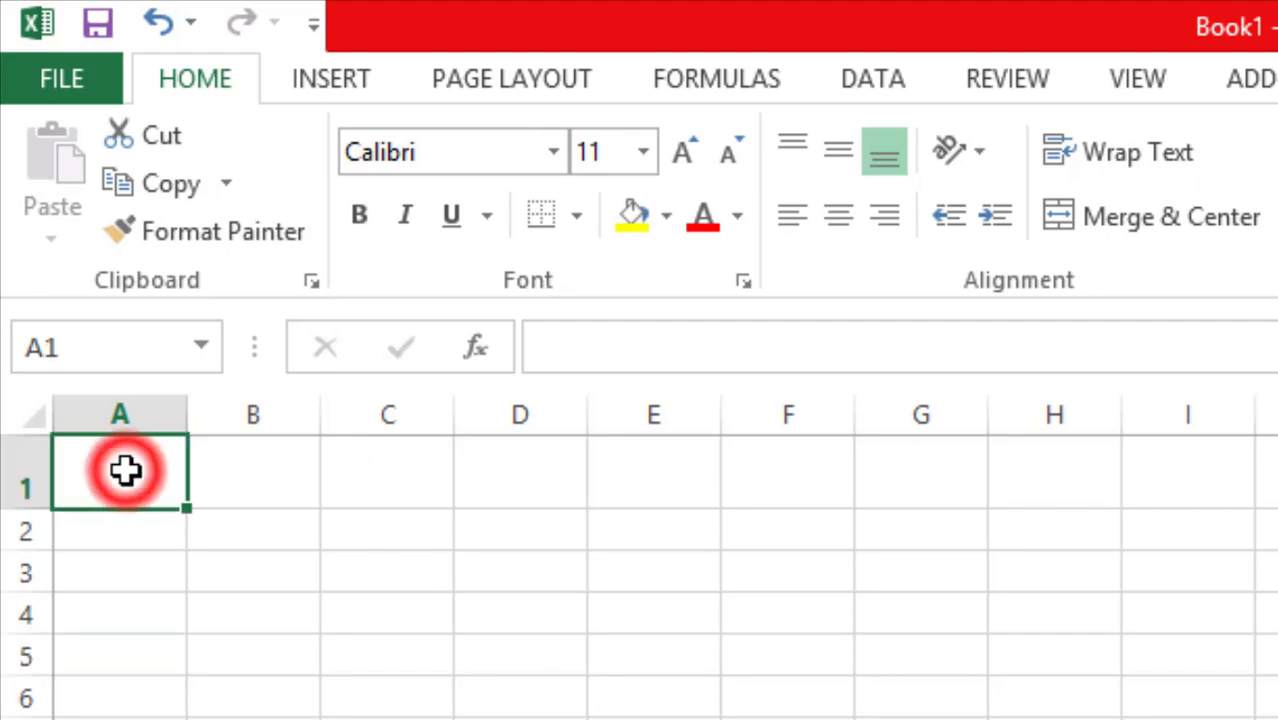
# Enter 'Website Development Quotation' in A1, formatted bold and underlined
pyautogui.click(632, 355)
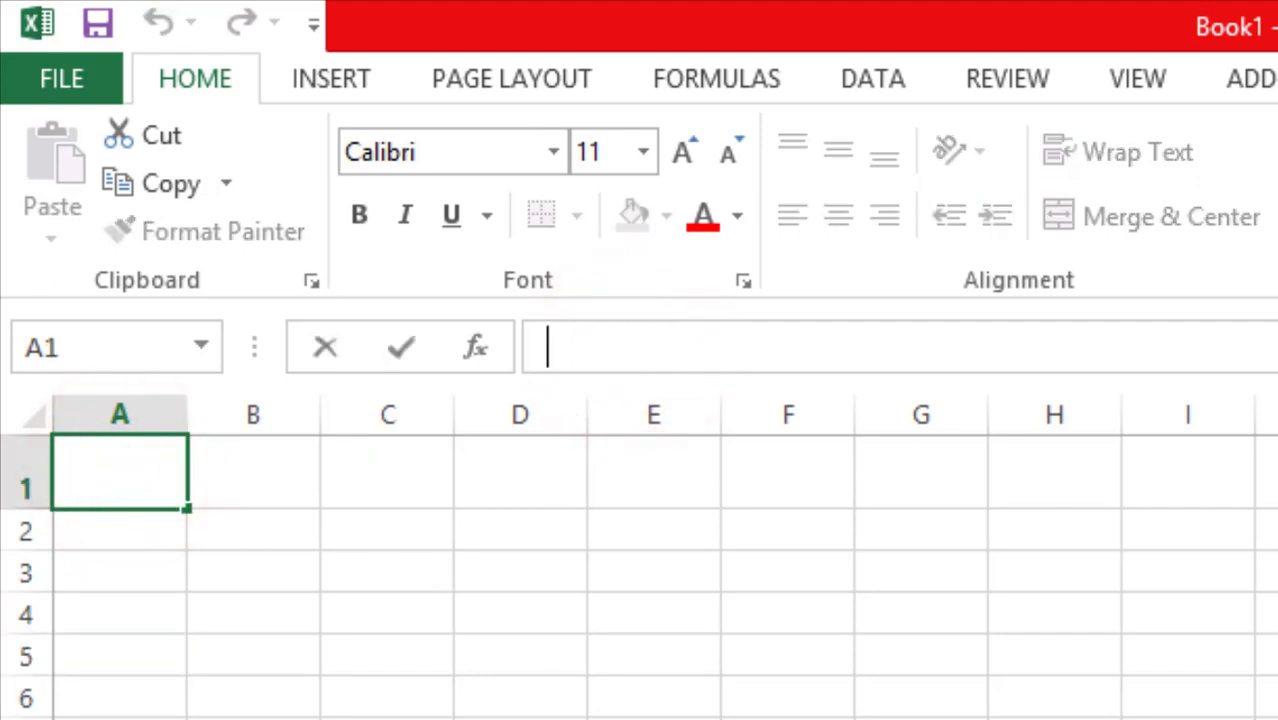
pyautogui.write('Webs')
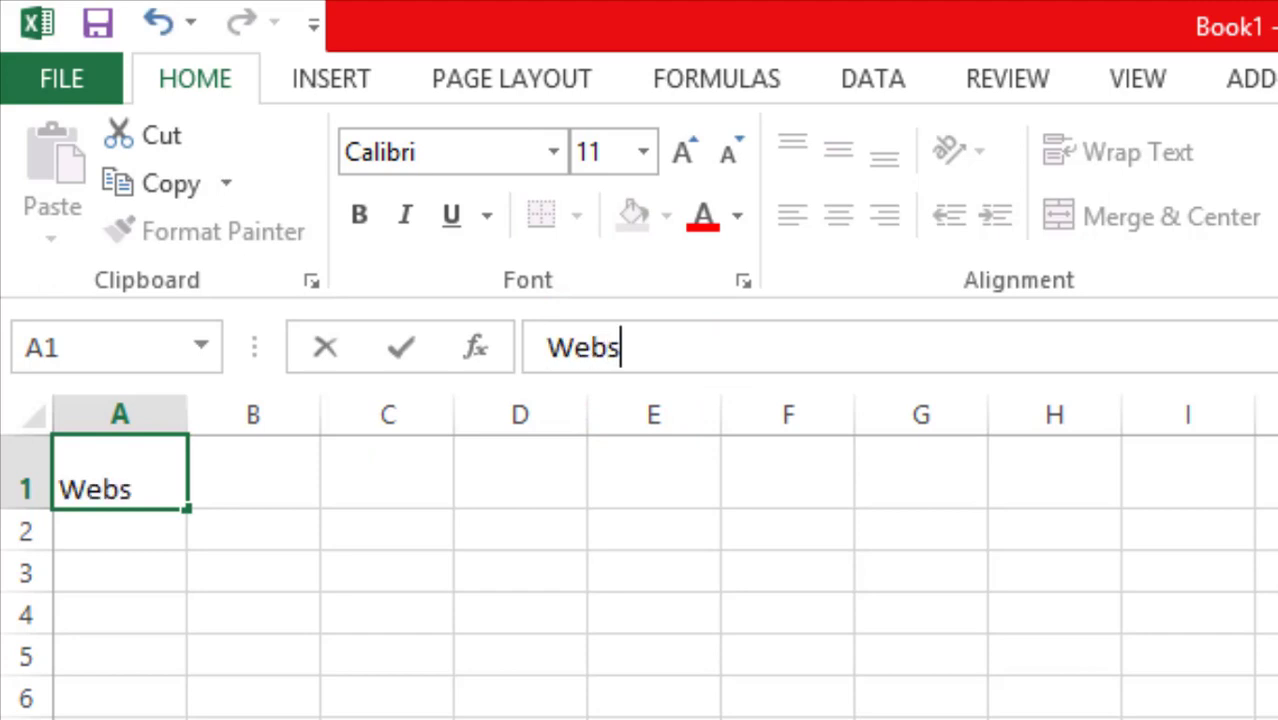
pyautogui.write('ite Development')
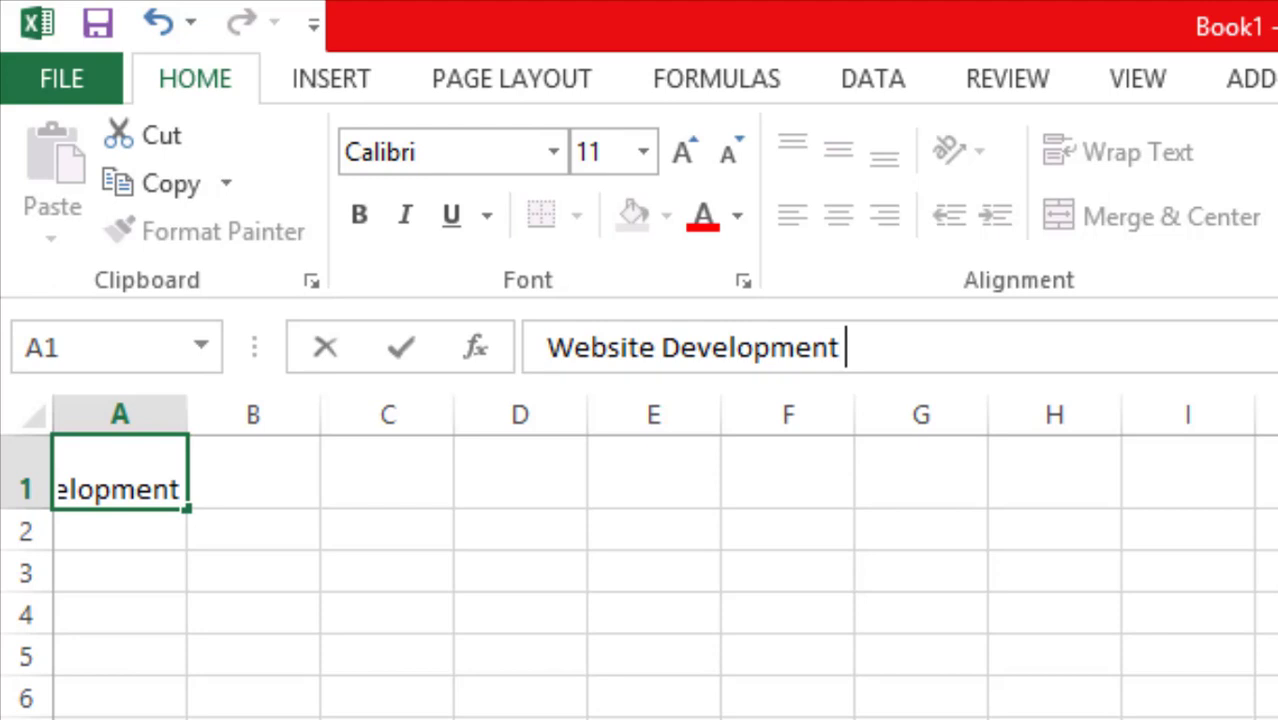
pyautogui.write(' Quota')
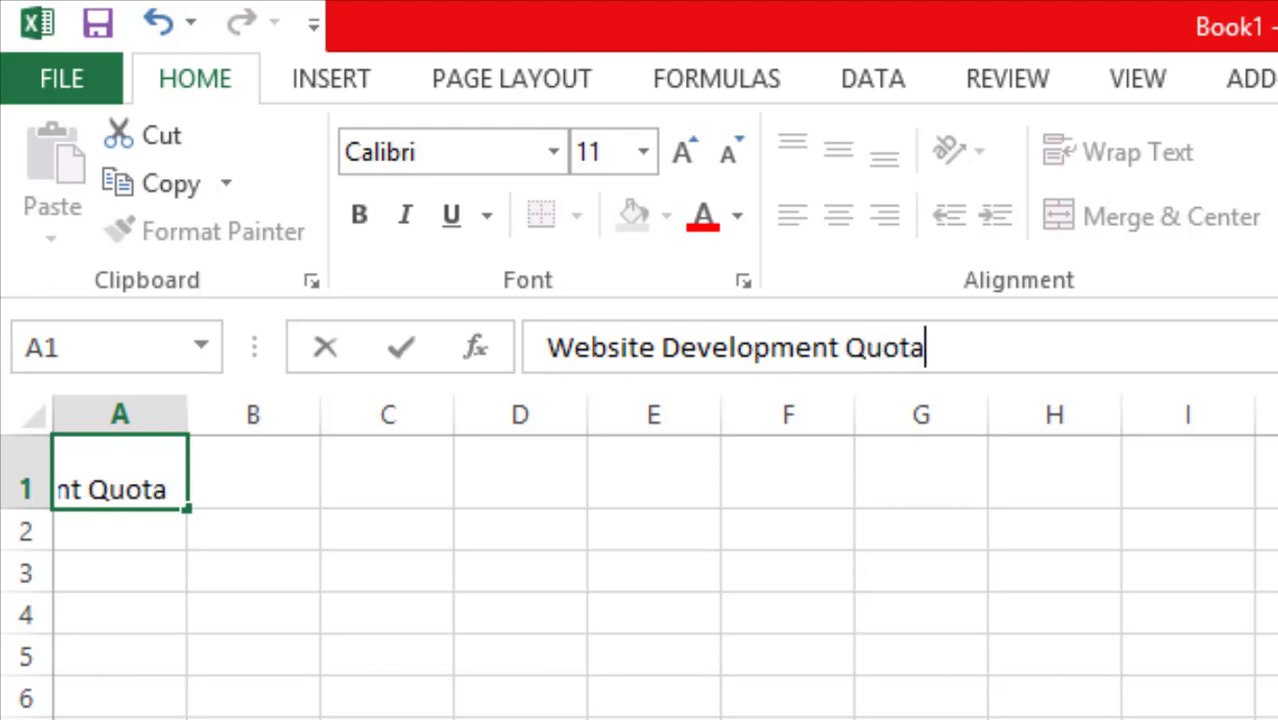
pyautogui.write('tion')
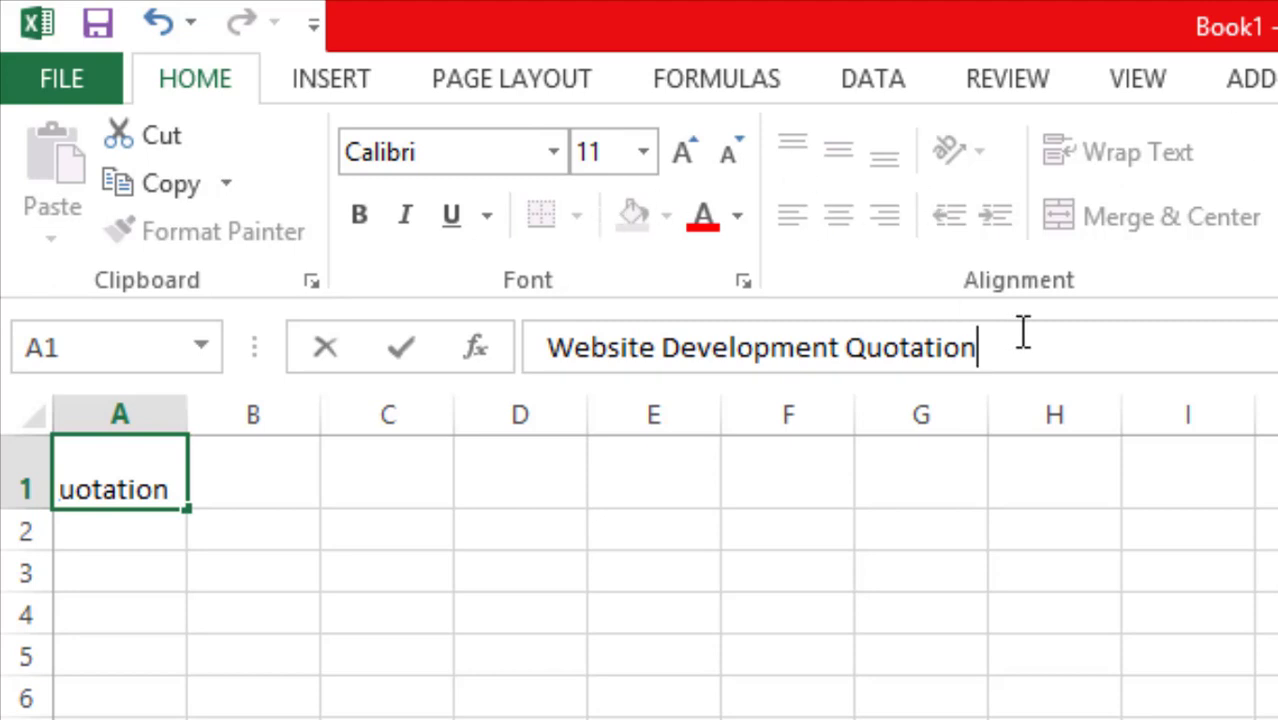
pyautogui.moveTo(1027, 346); pyautogui.dragTo(620, 272)
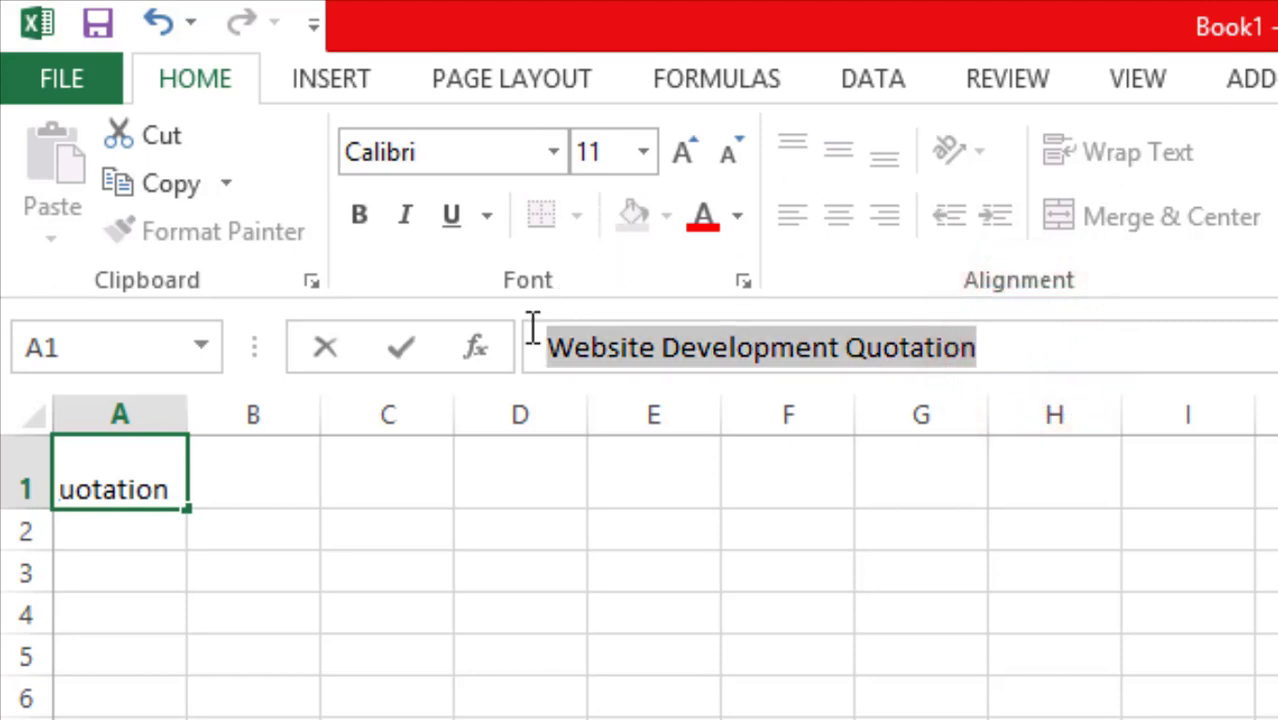
pyautogui.click(358, 217)
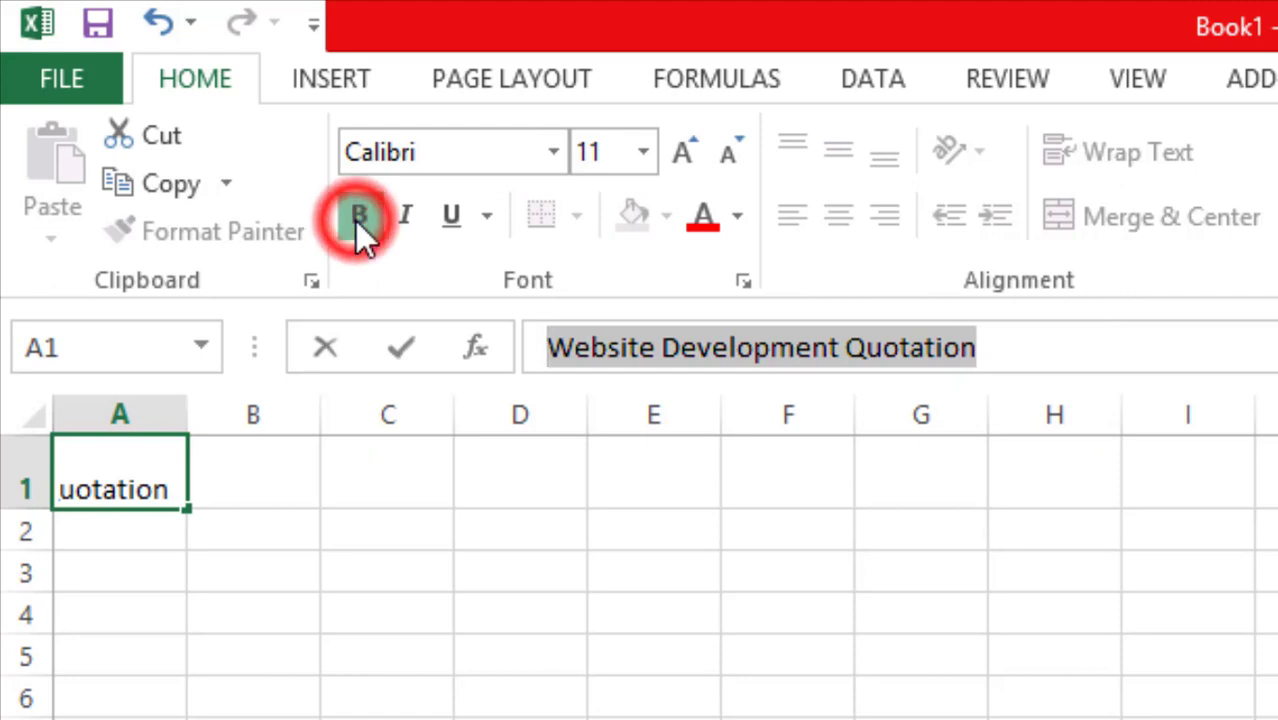
pyautogui.click(447, 218)
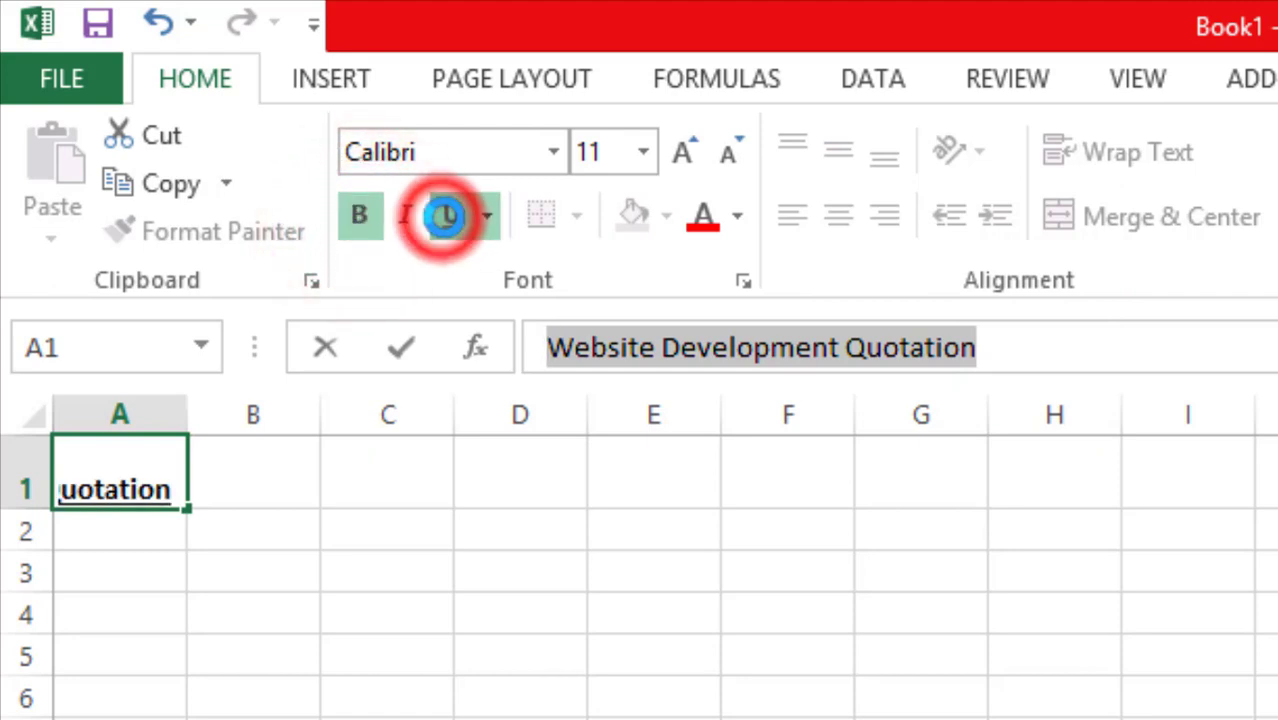
pyautogui.click(762, 662)
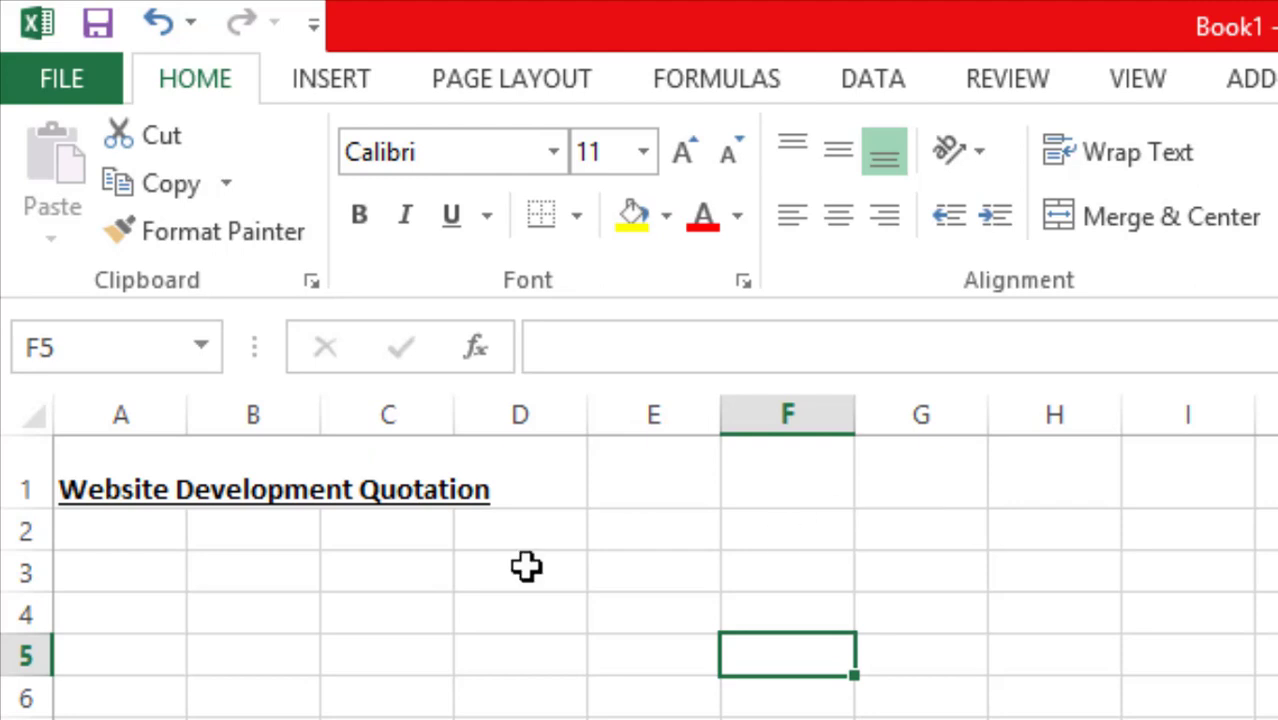
pyautogui.click(122, 458)
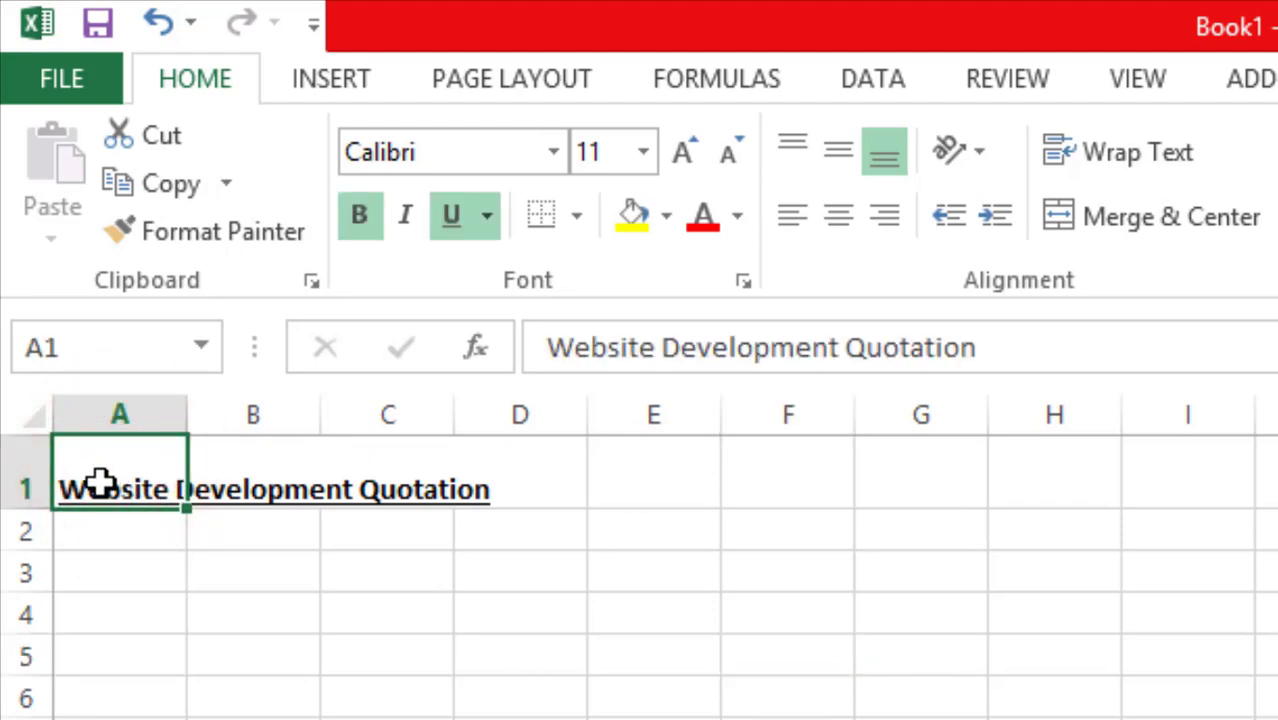
pyautogui.click(245, 466)
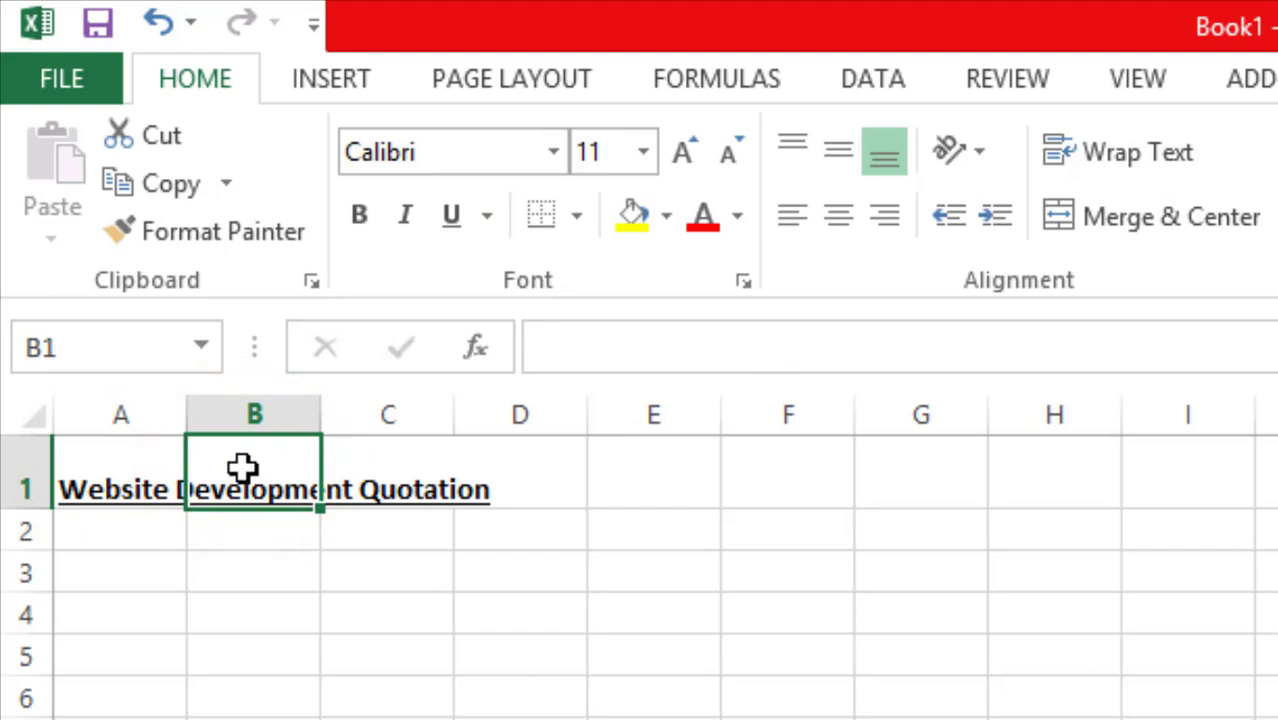
pyautogui.write('wewewe')
pyautogui.click(380, 658)
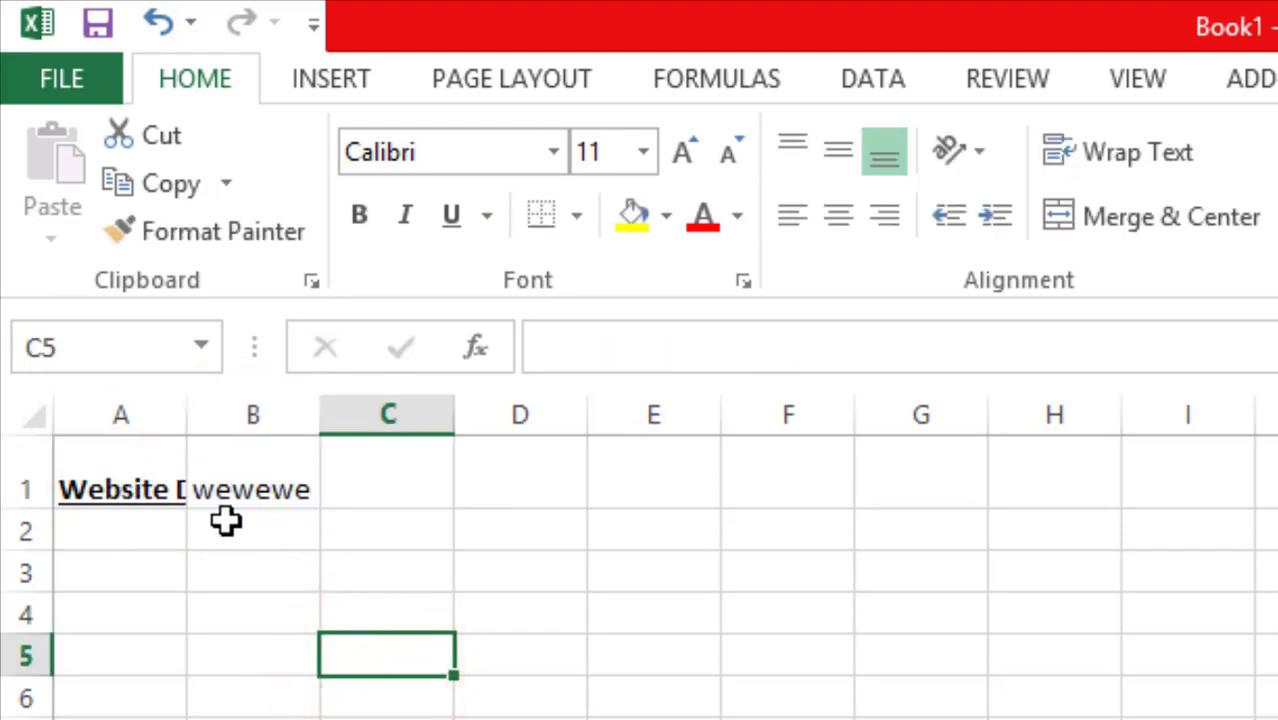
pyautogui.click(254, 488)
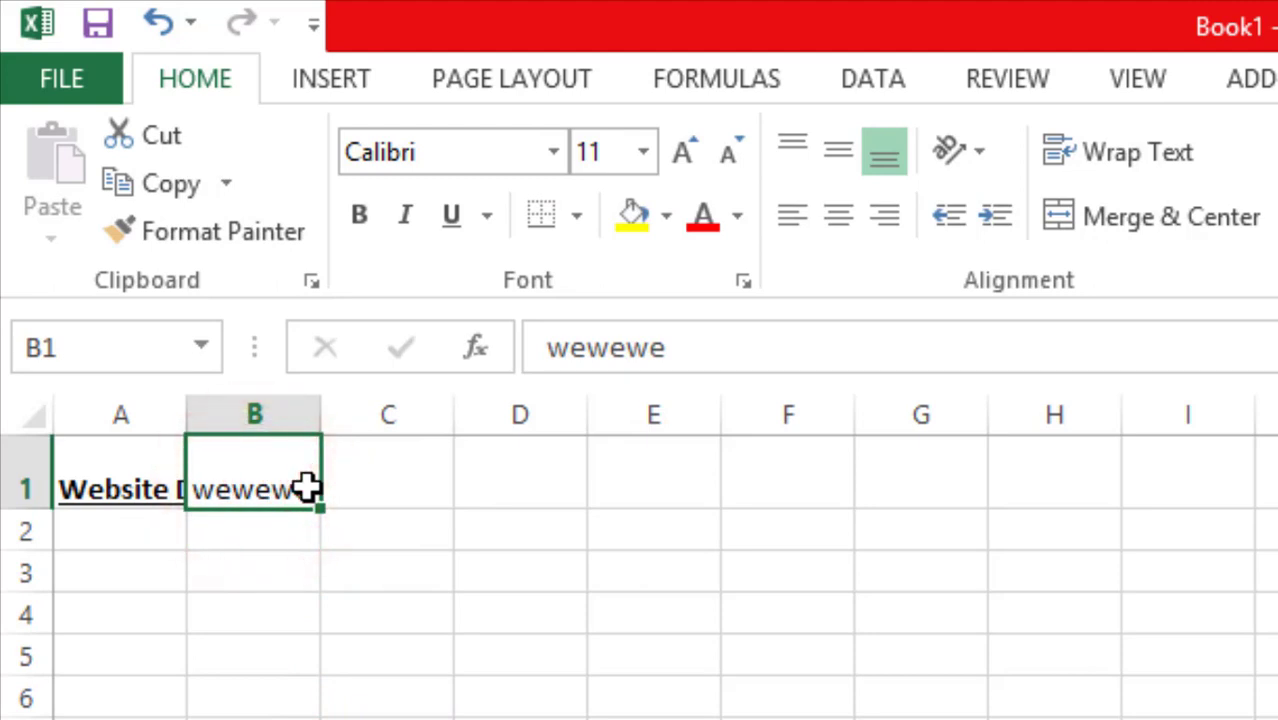
pyautogui.press('Delete')
pyautogui.click(500, 714)
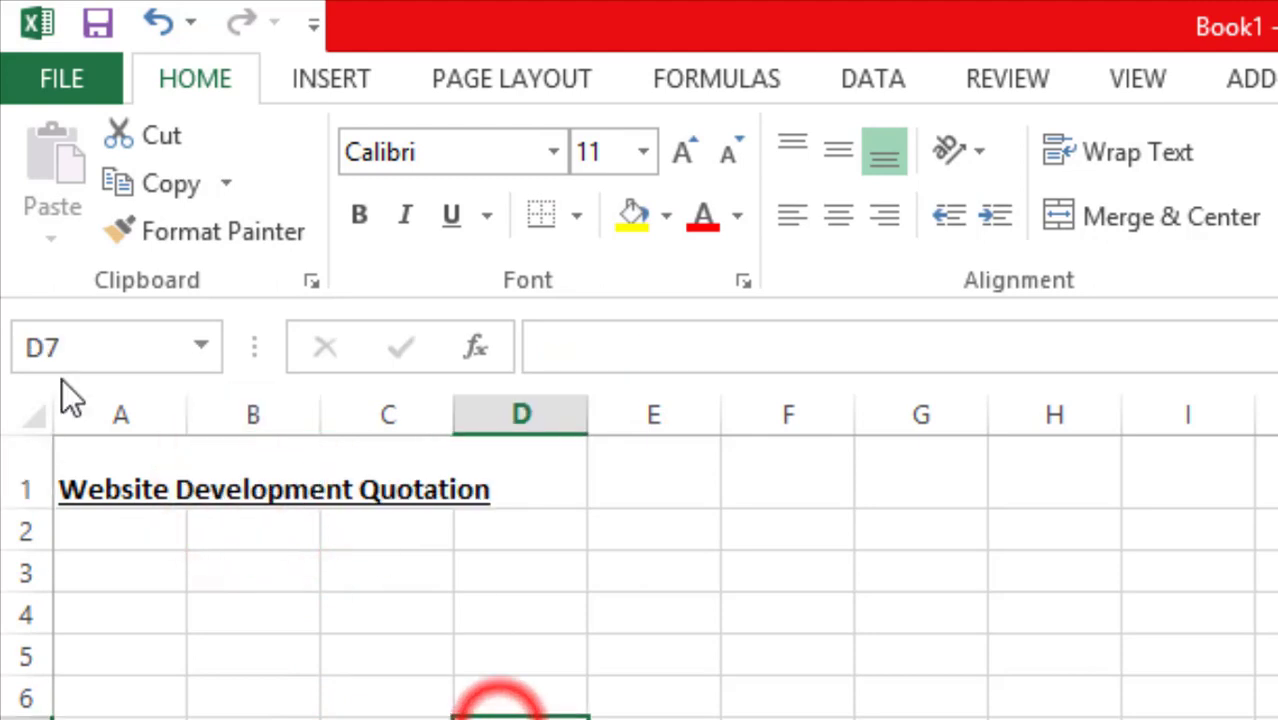
pyautogui.click(97, 465)
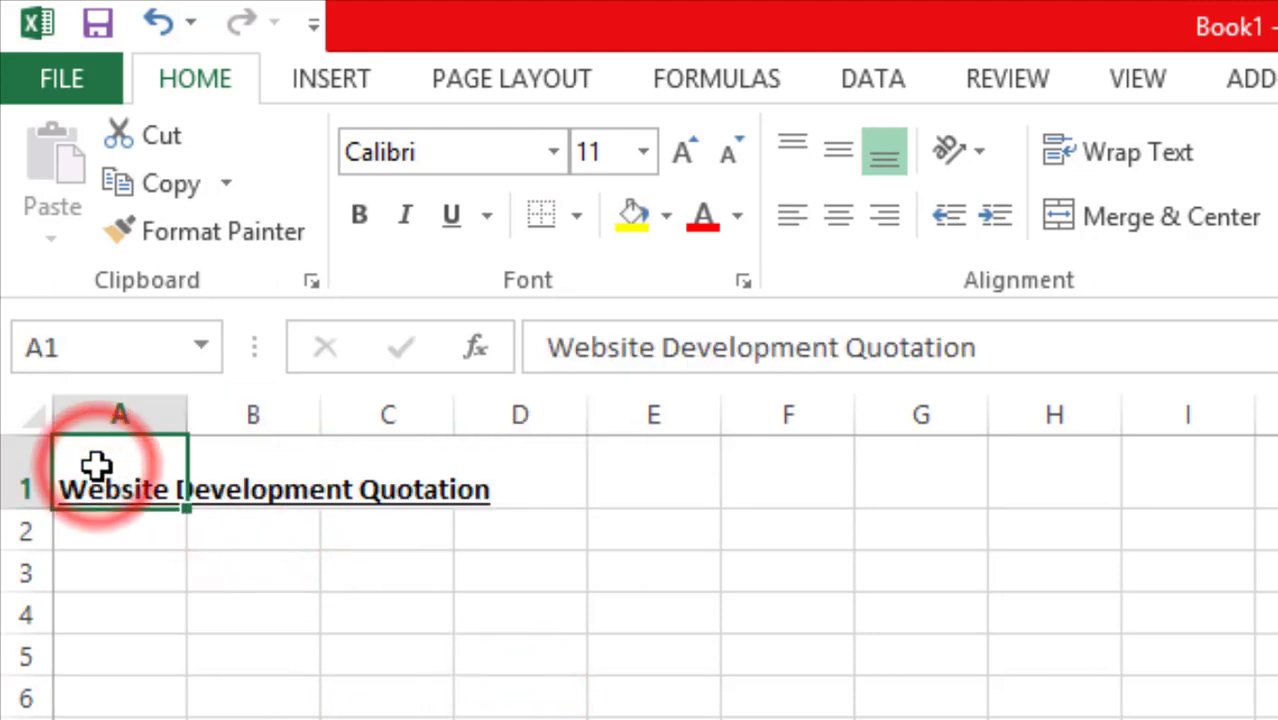
# Merge and centre the title across cells A1 to I1
pyautogui.moveTo(97, 465); pyautogui.dragTo(1176, 478)
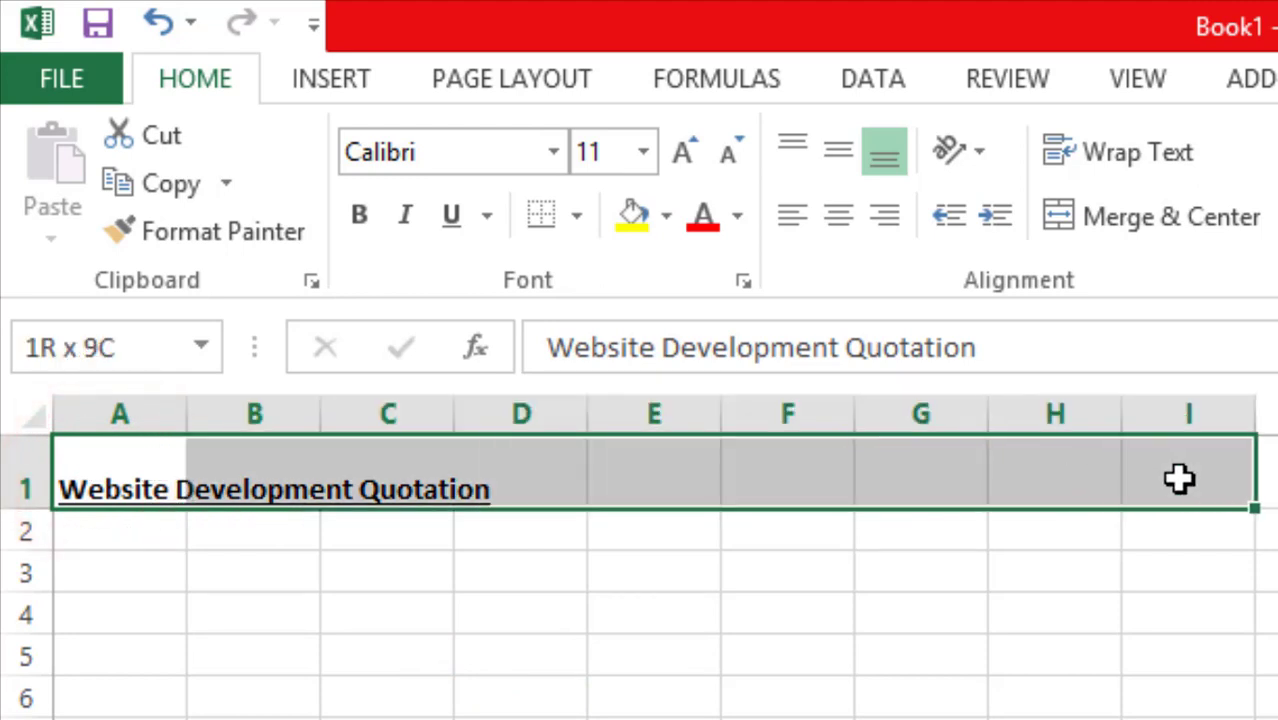
pyautogui.moveTo(1179, 479); pyautogui.dragTo(1179, 479)
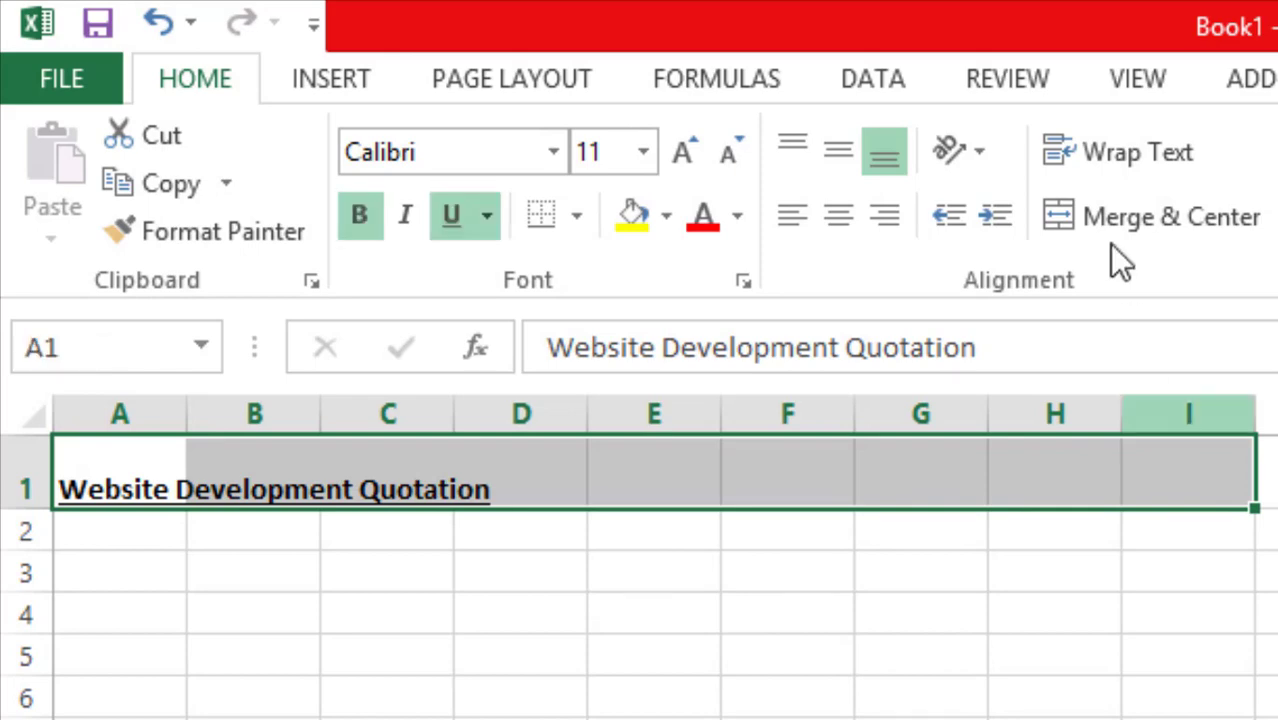
pyautogui.click(1124, 212)
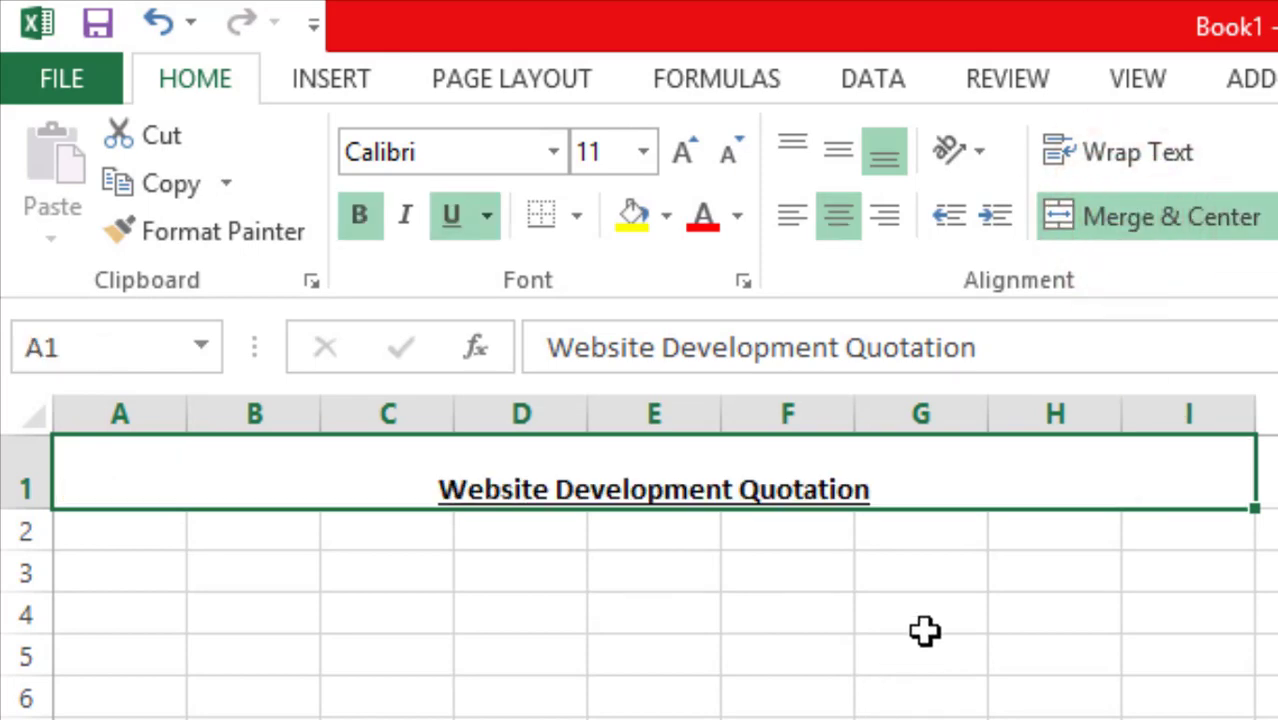
pyautogui.click(1075, 650)
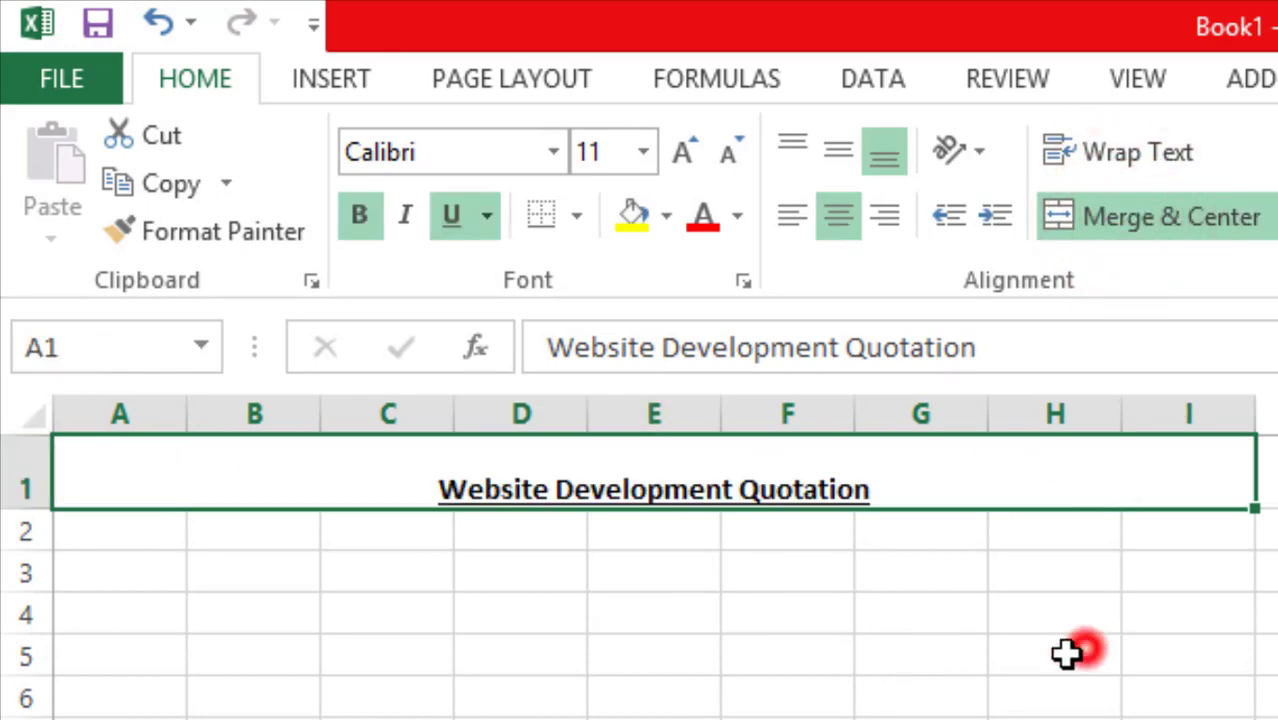
pyautogui.click(742, 479)
pyautogui.click(1033, 679)
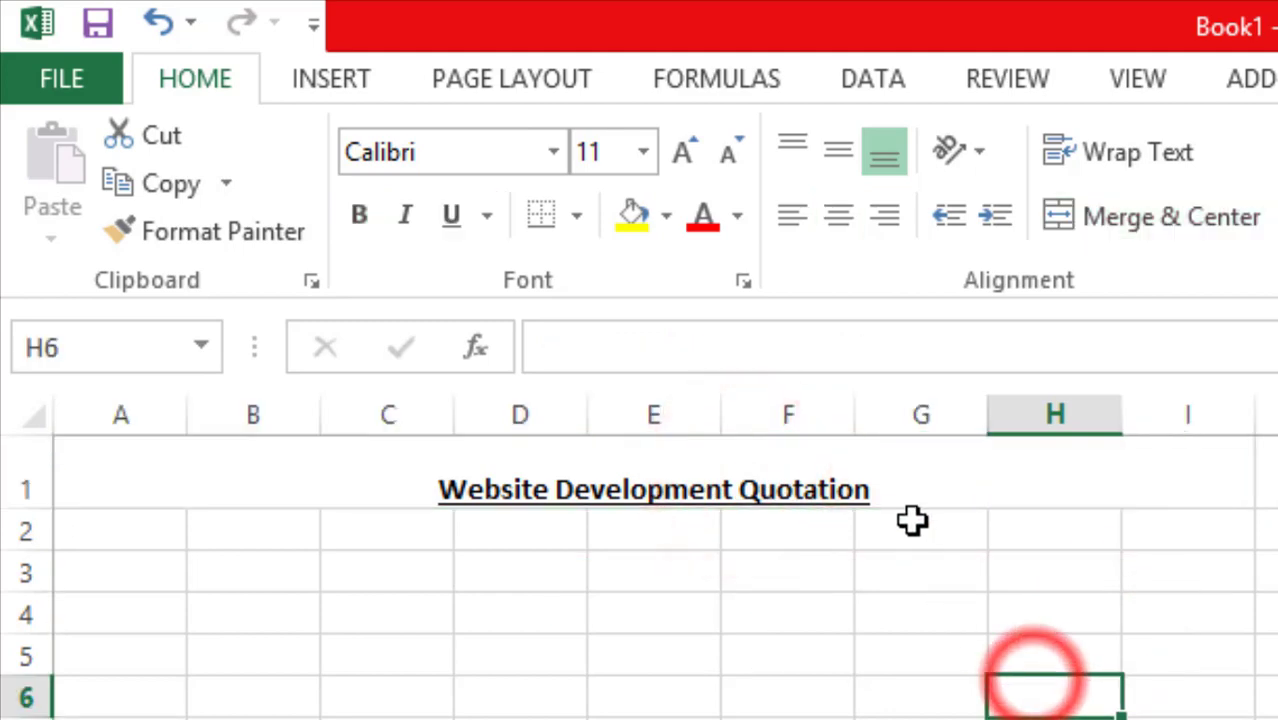
pyautogui.click(930, 487)
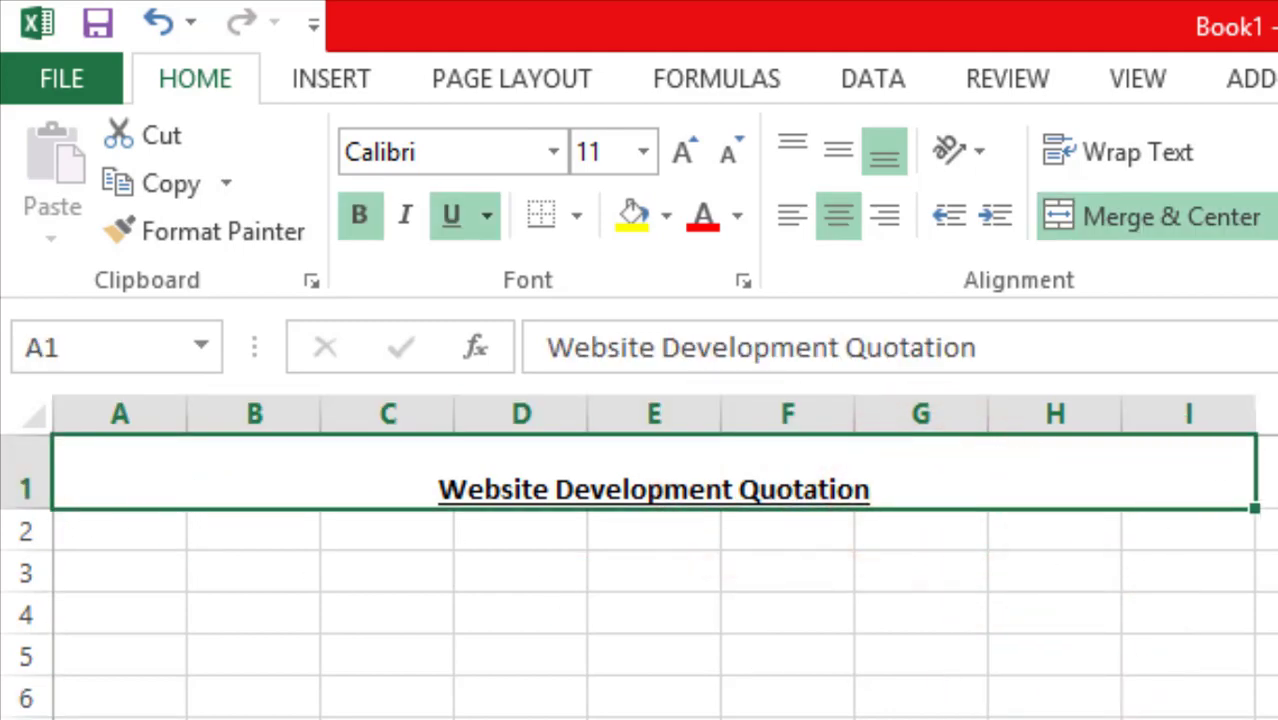
# Enlarge the merged title's font to 24 pt
pyautogui.click(654, 719)
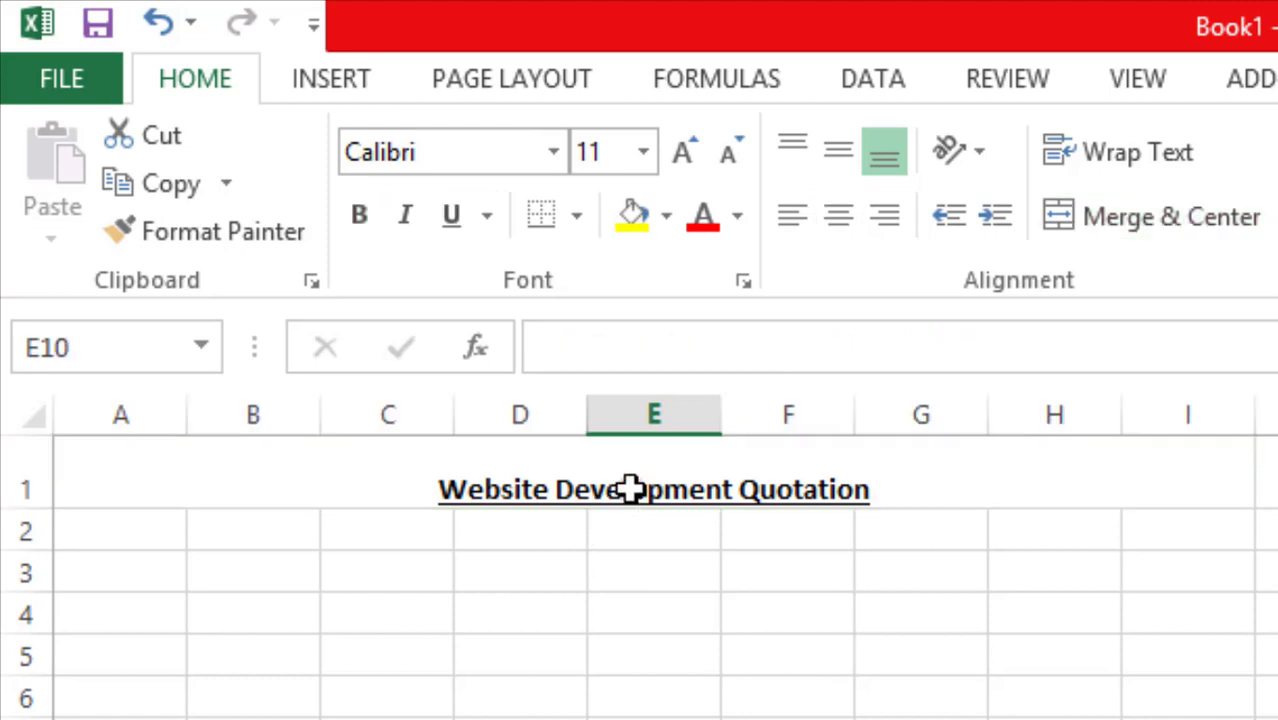
pyautogui.click(630, 480)
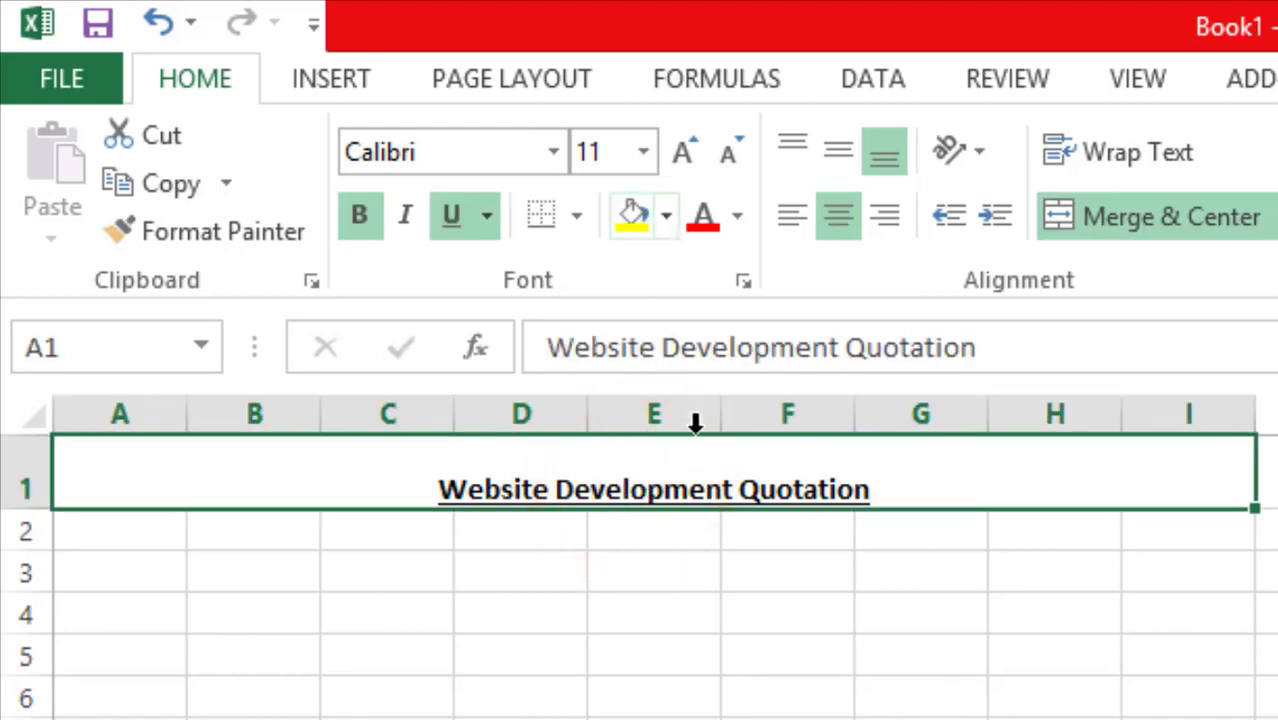
pyautogui.click(644, 160)
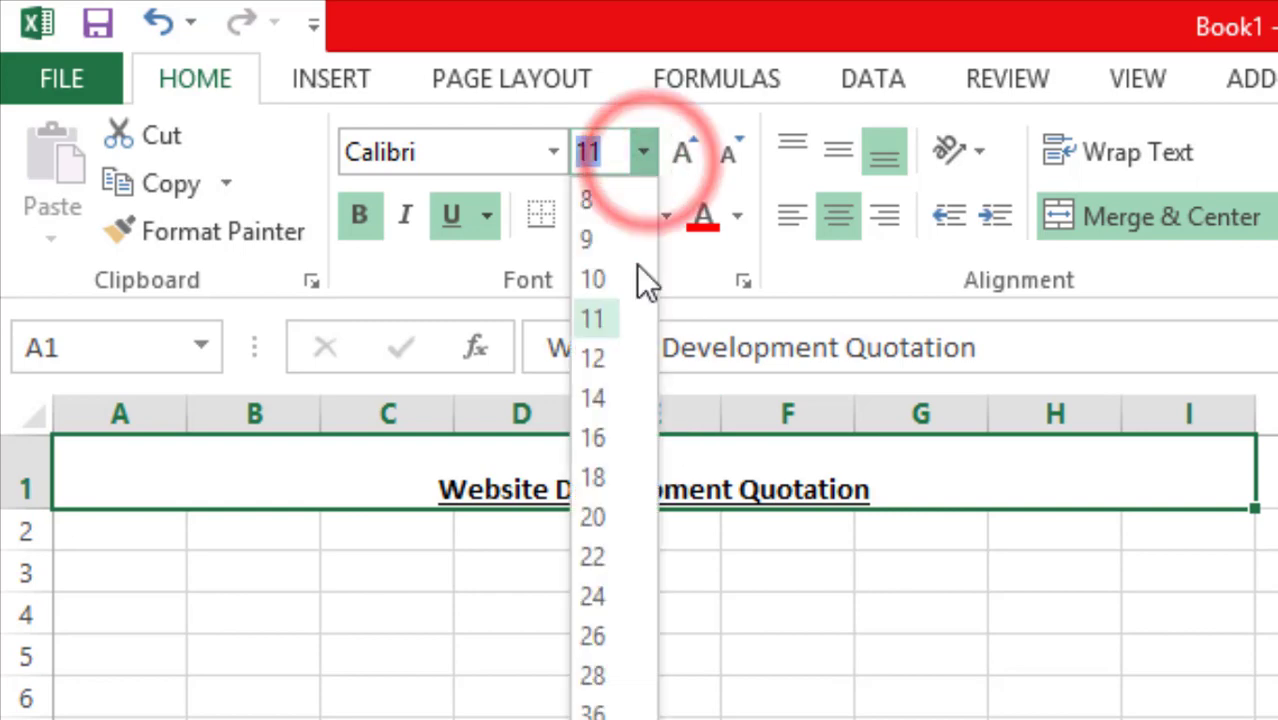
pyautogui.click(593, 598)
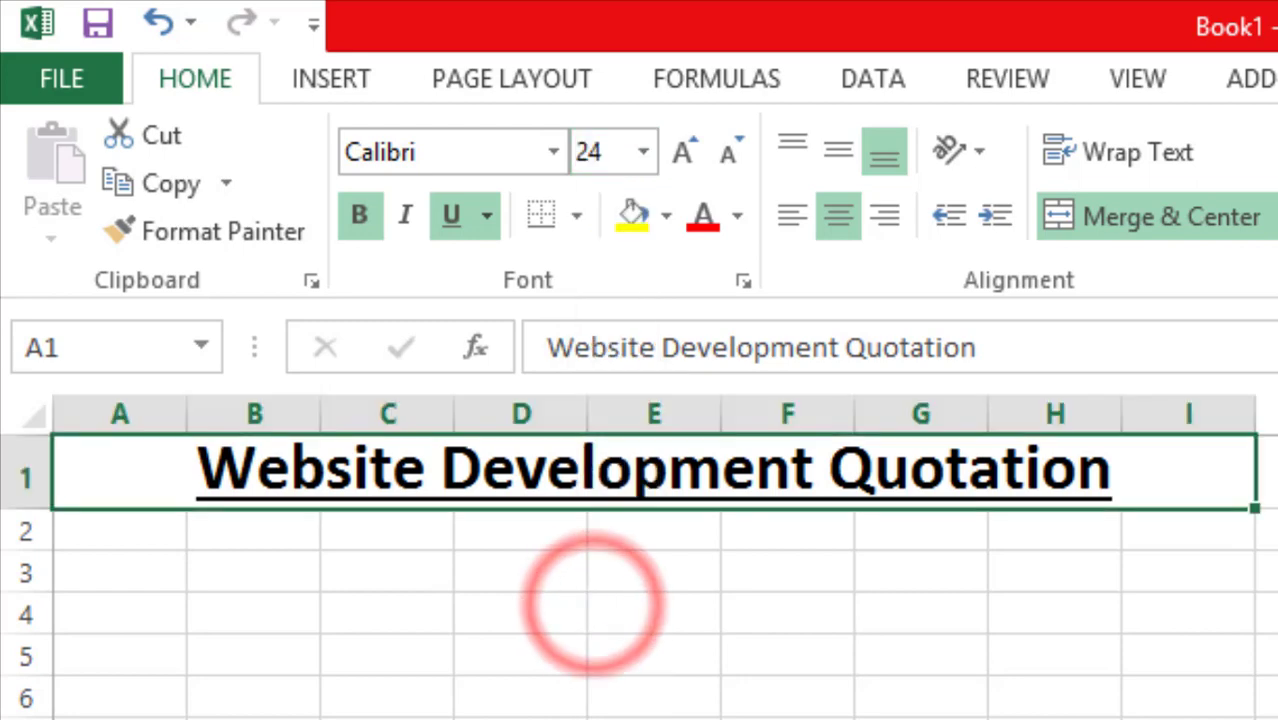
pyautogui.click(785, 715)
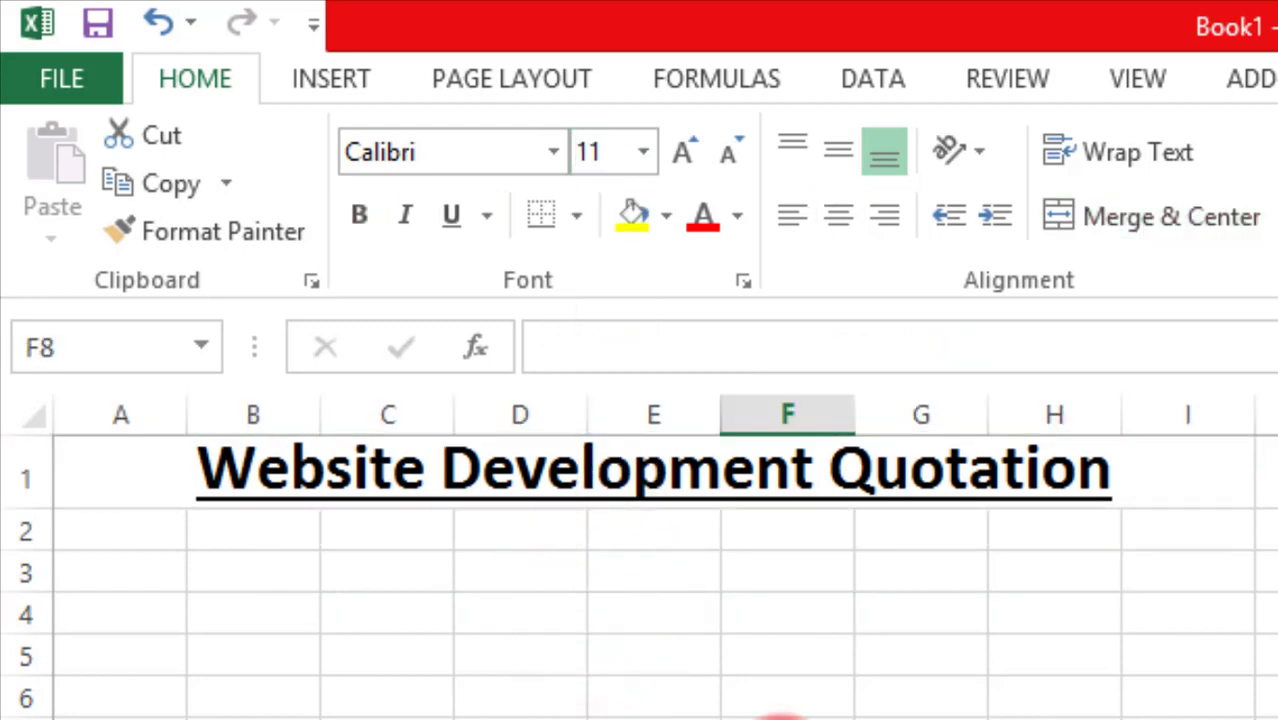
# Change the title's font colour to dark blue
pyautogui.click(188, 478)
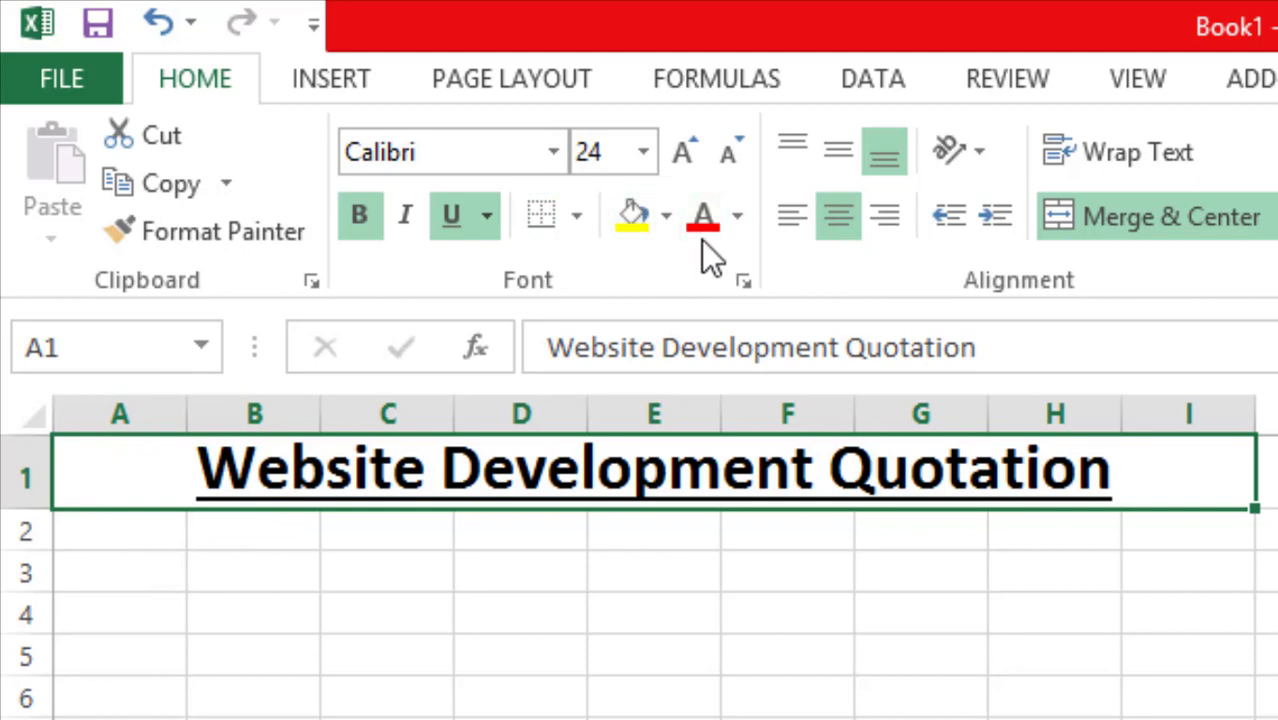
pyautogui.click(737, 218)
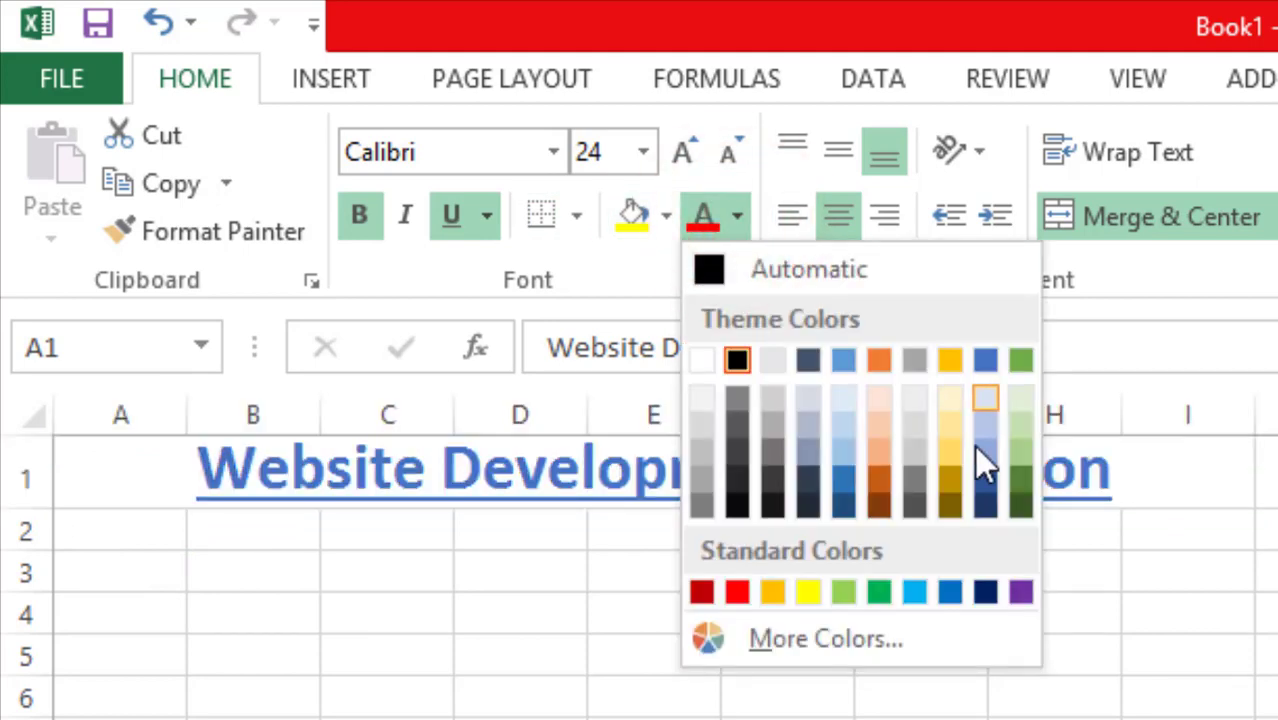
pyautogui.click(990, 503)
pyautogui.click(1008, 712)
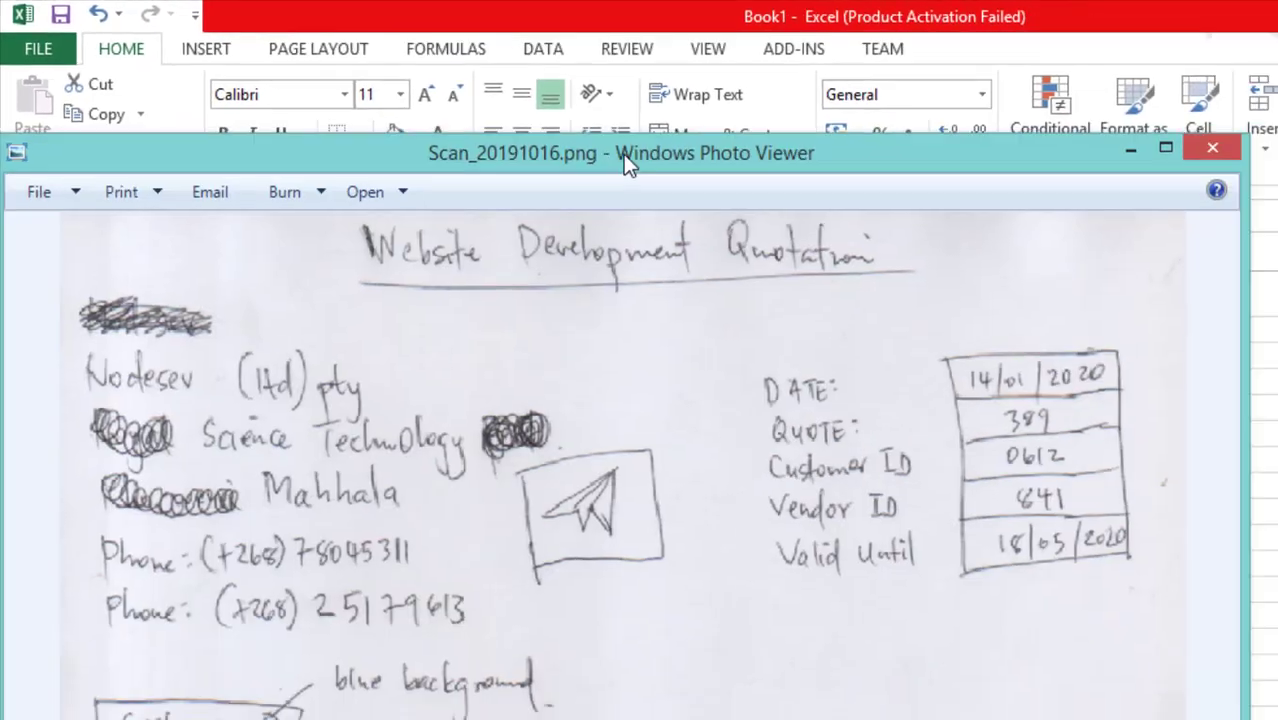
pyautogui.moveTo(623, 154); pyautogui.dragTo(913, 148)
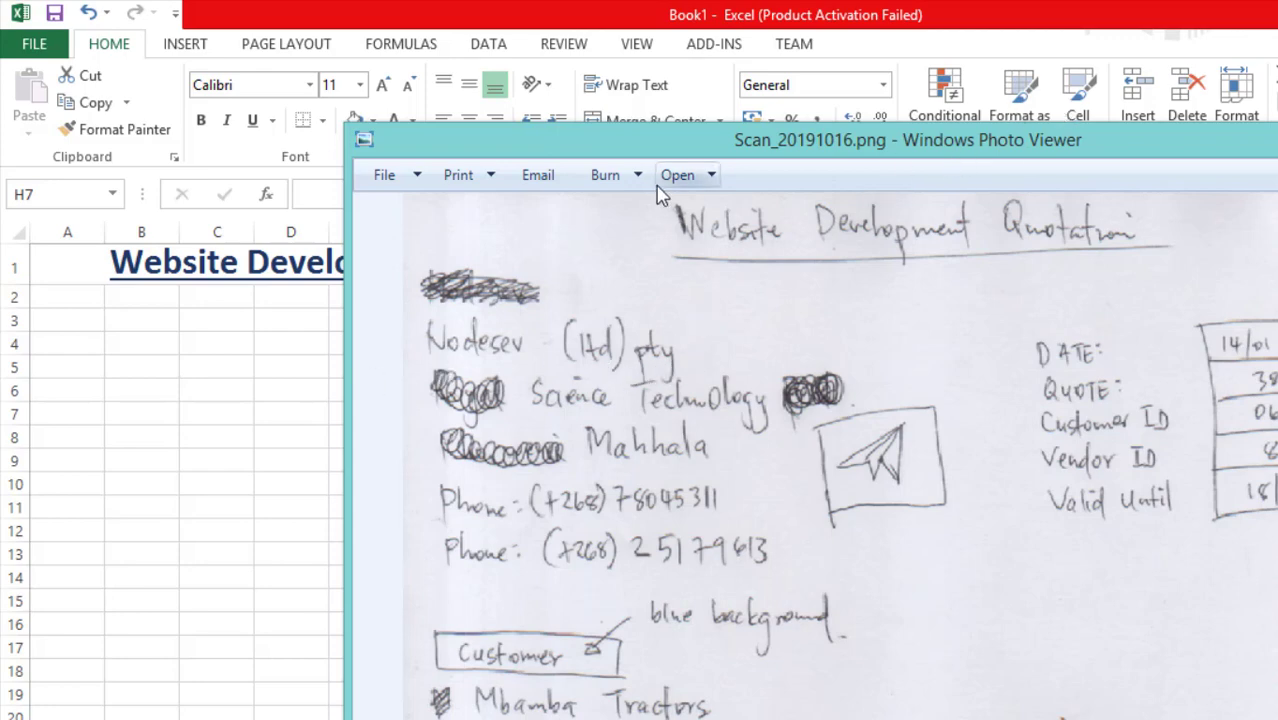
pyautogui.moveTo(660, 143); pyautogui.dragTo(1277, 143)
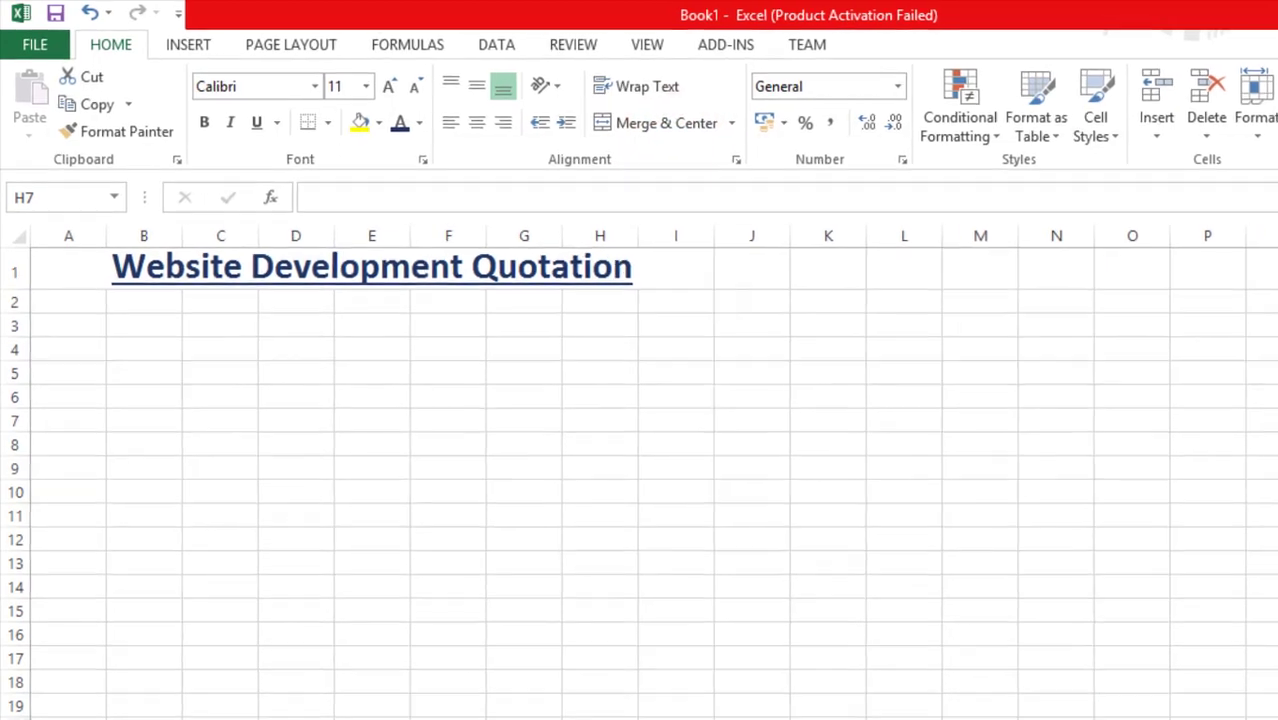
# Widen column A to about 187 pixels
pyautogui.click(62, 303)
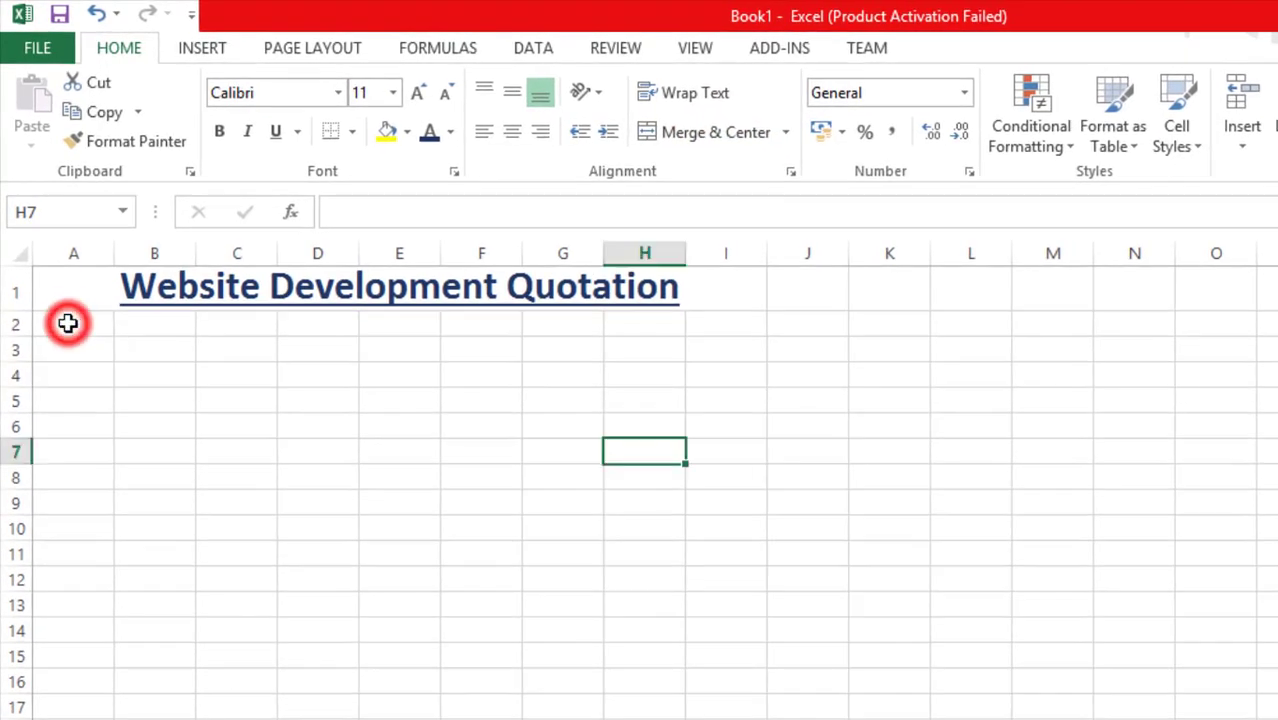
pyautogui.click(66, 325)
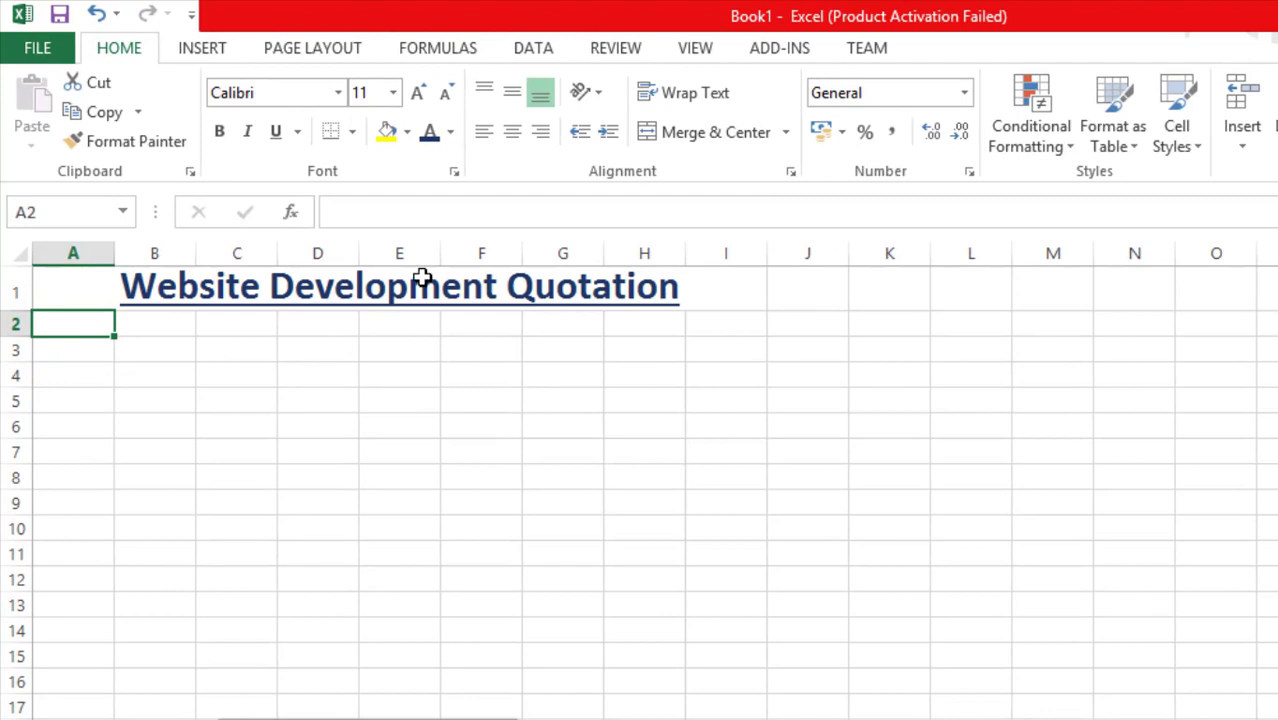
pyautogui.click(66, 349)
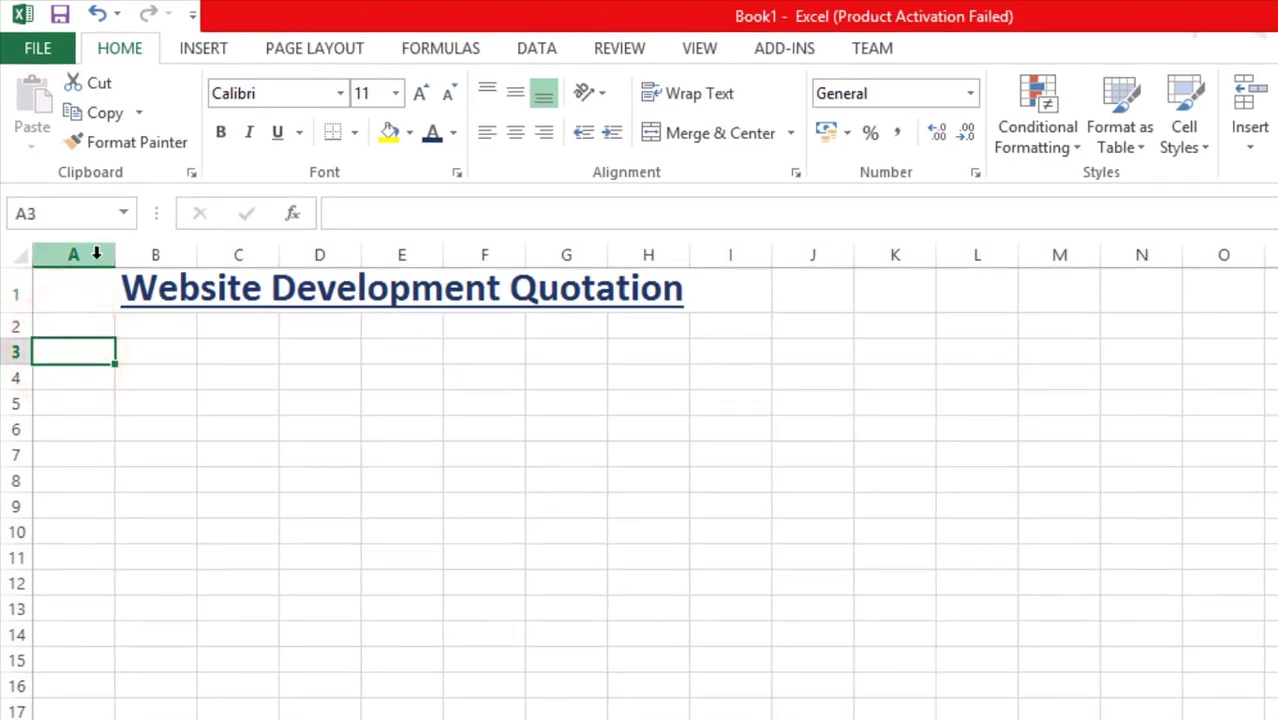
pyautogui.moveTo(117, 260); pyautogui.dragTo(317, 281)
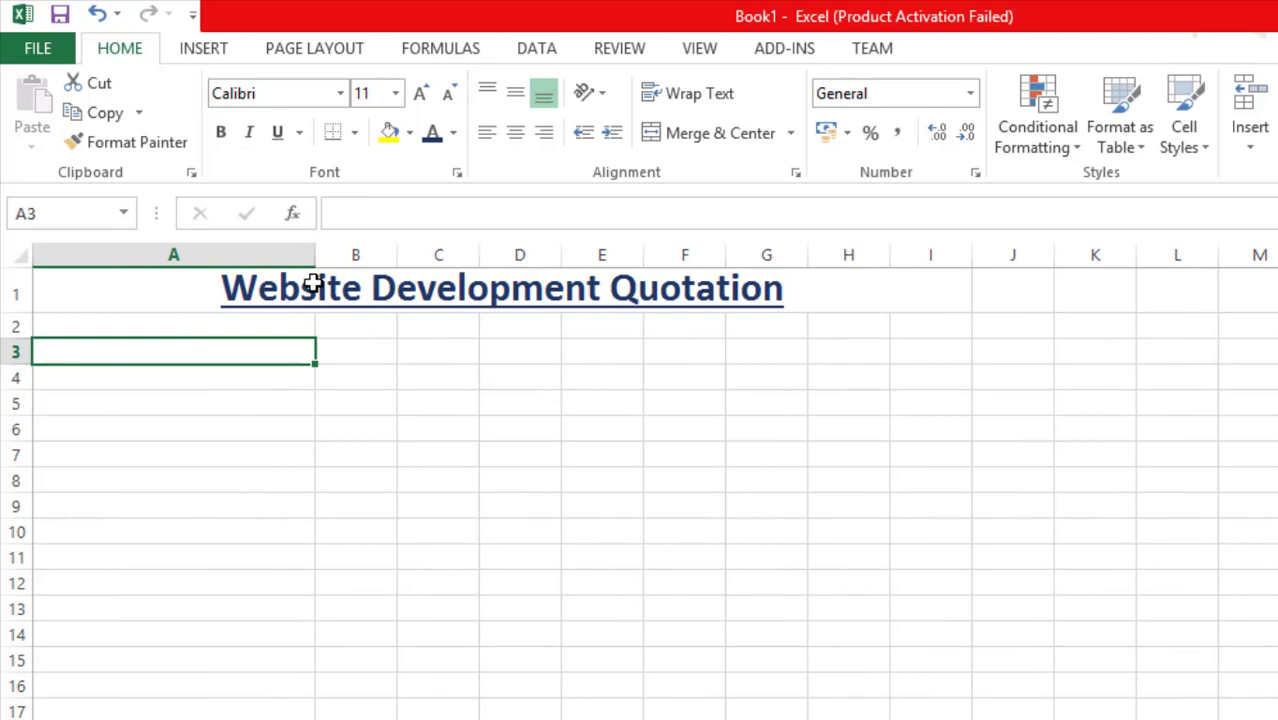
# Unmerge the title, then merge and centre it across A1:F1 instead
pyautogui.click(676, 292)
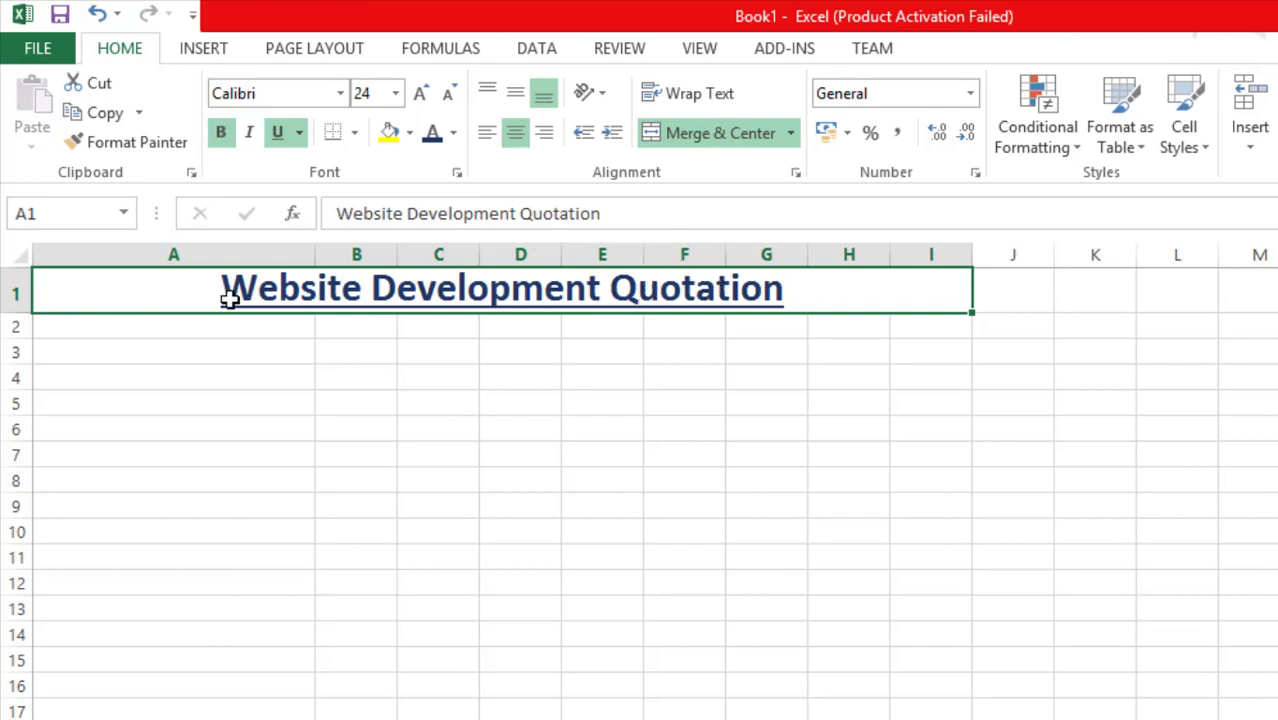
pyautogui.click(719, 133)
pyautogui.click(641, 351)
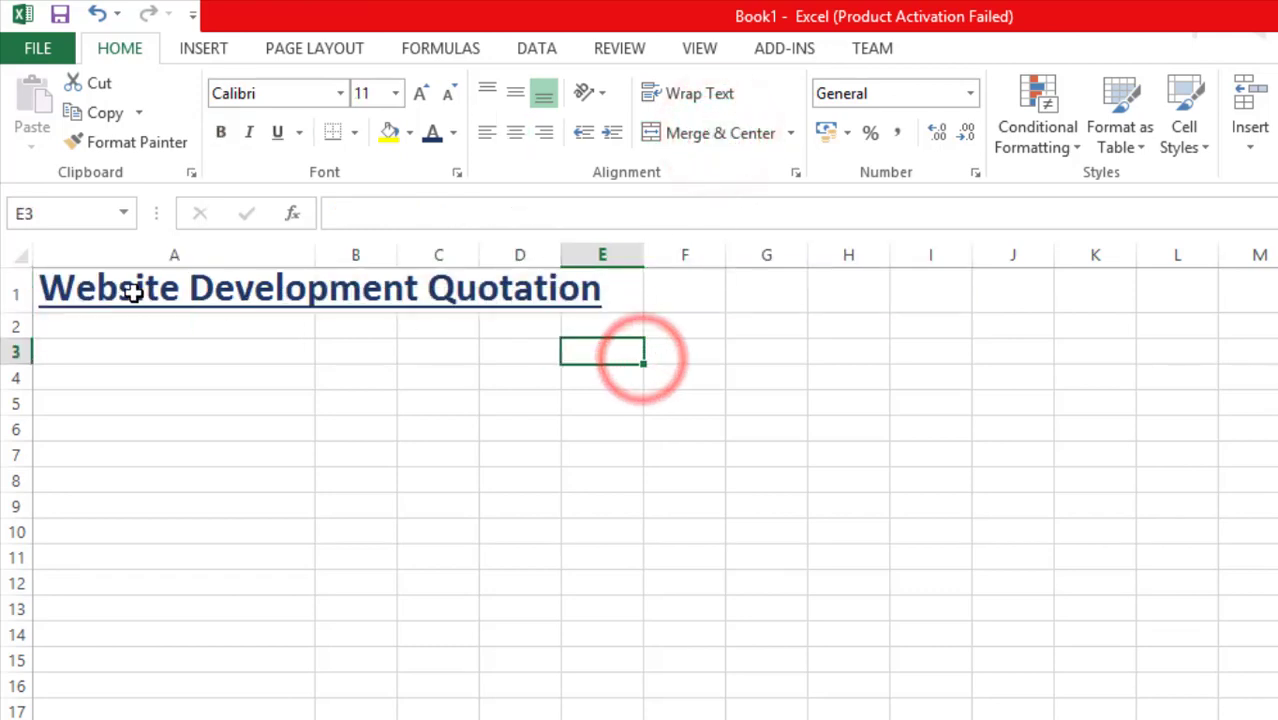
pyautogui.moveTo(133, 291); pyautogui.dragTo(683, 291)
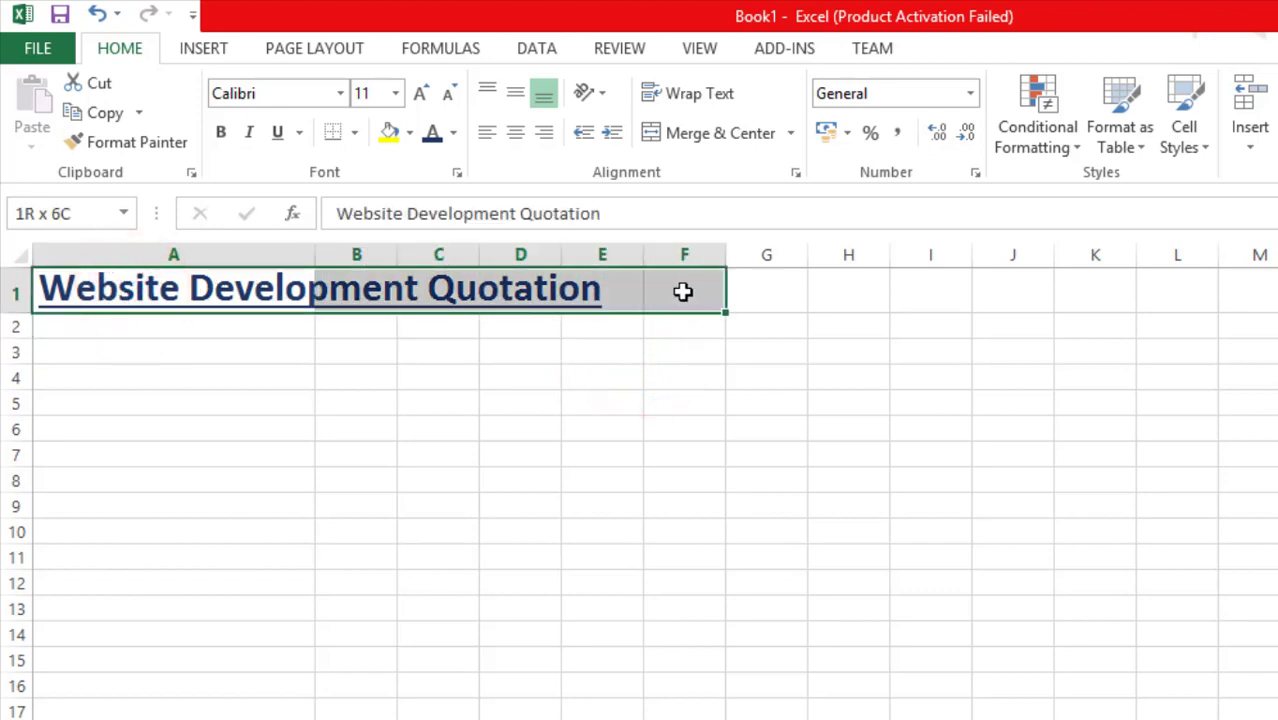
pyautogui.click(706, 135)
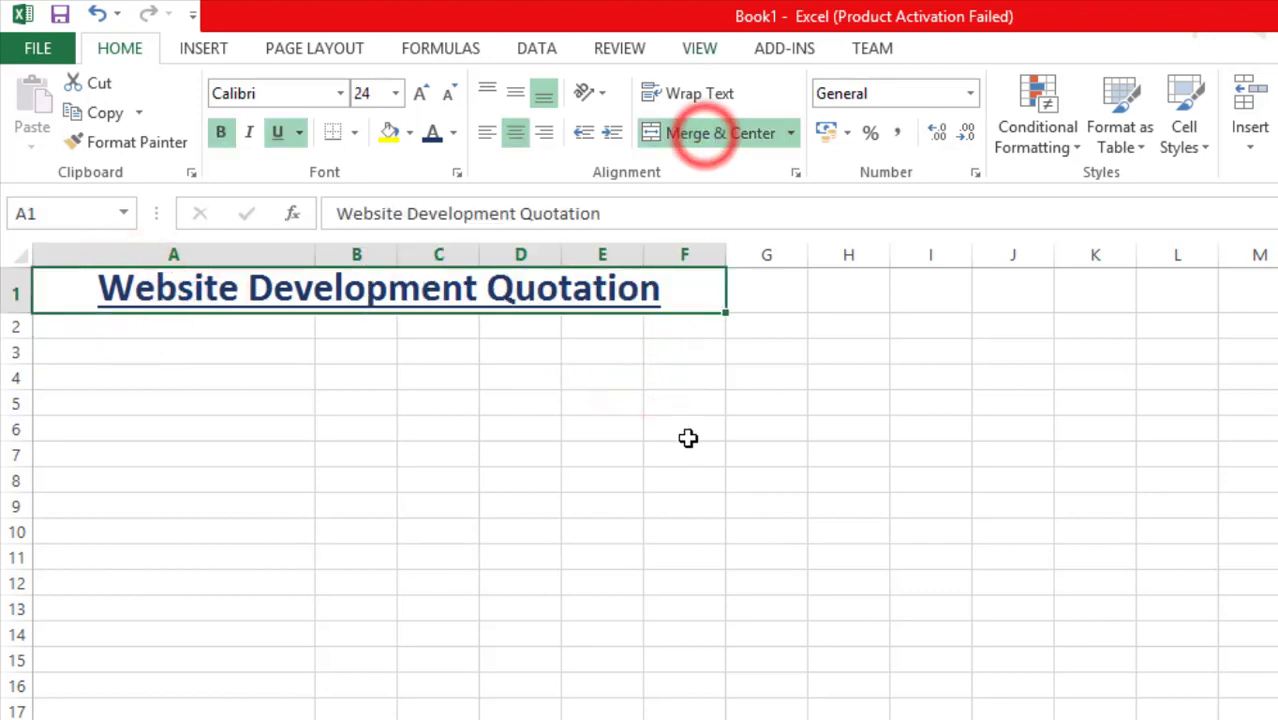
pyautogui.click(513, 445)
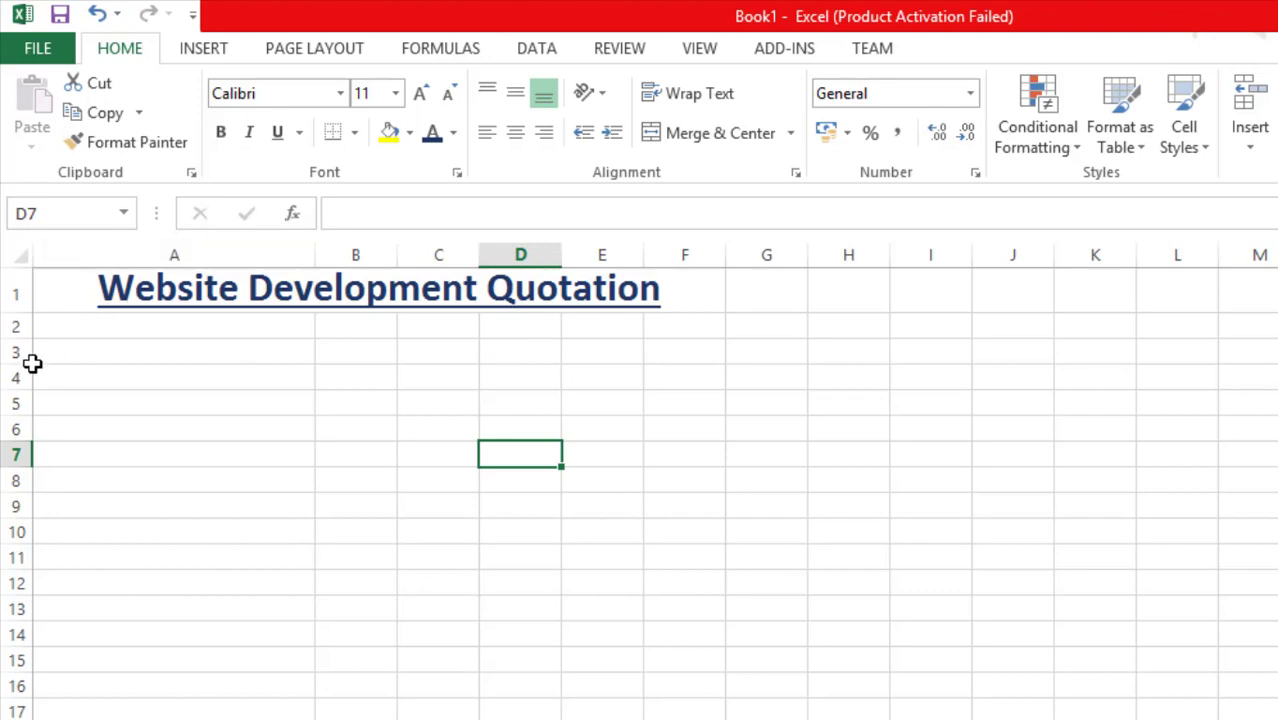
# Enter the company name Nodesev (ltd) pty and its two address lines in A3:A5
pyautogui.click(274, 444)
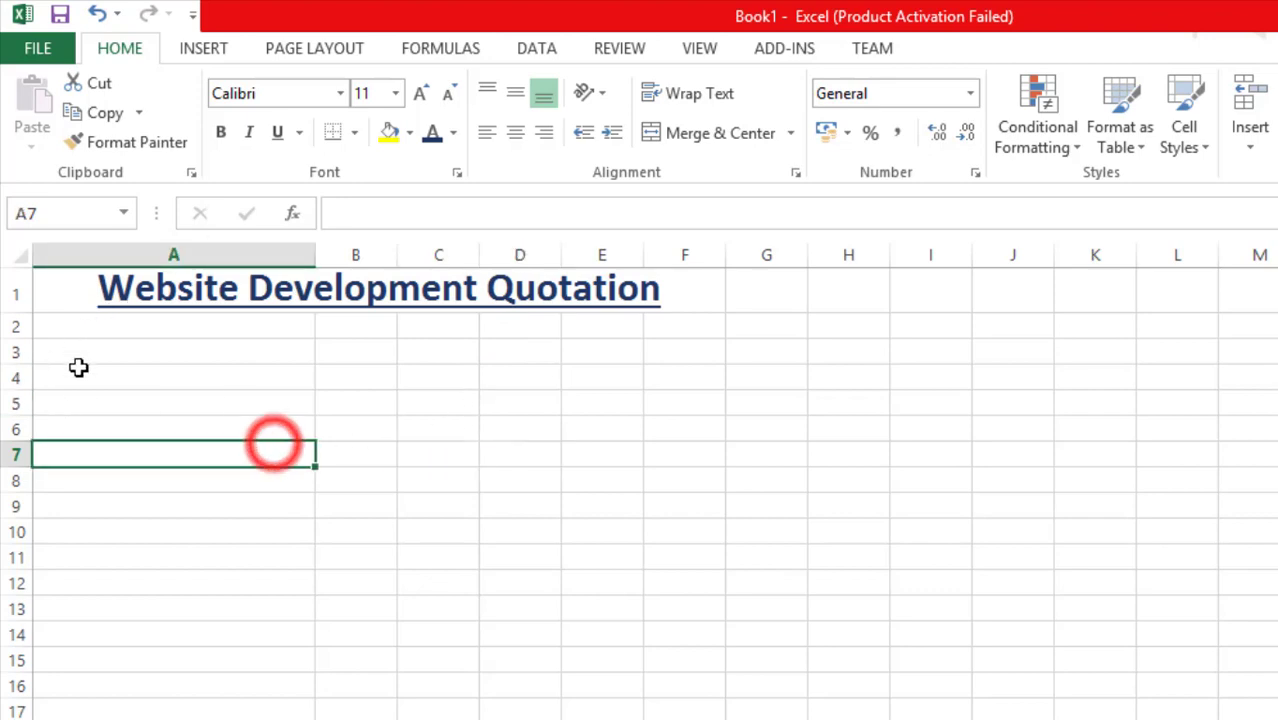
pyautogui.click(77, 366)
pyautogui.click(70, 346)
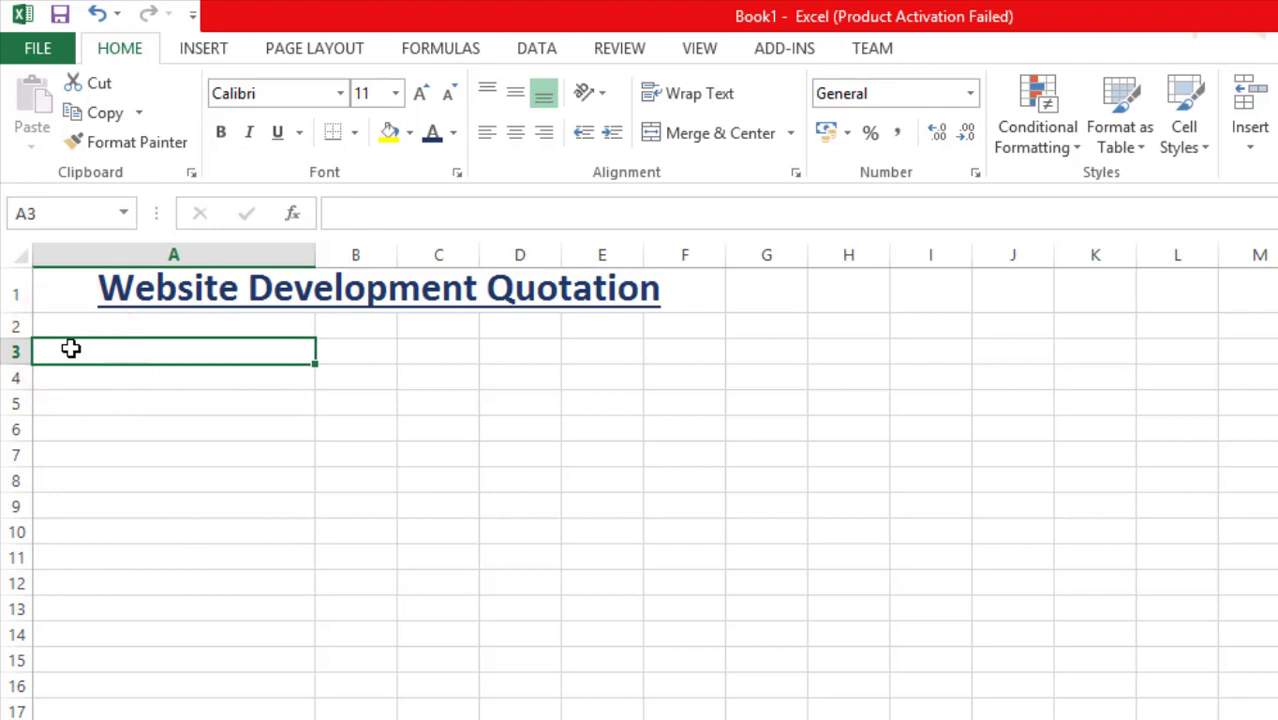
pyautogui.write('Nodesev (ltd) pty')
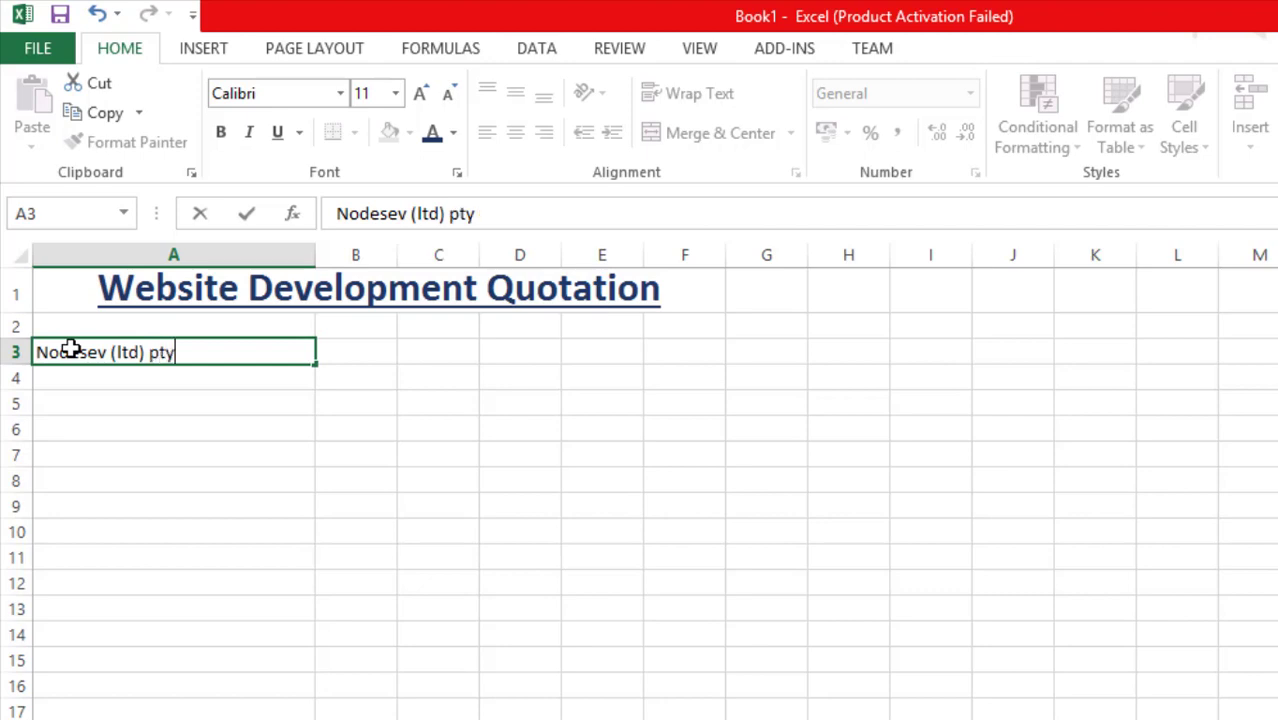
pyautogui.press('Return')
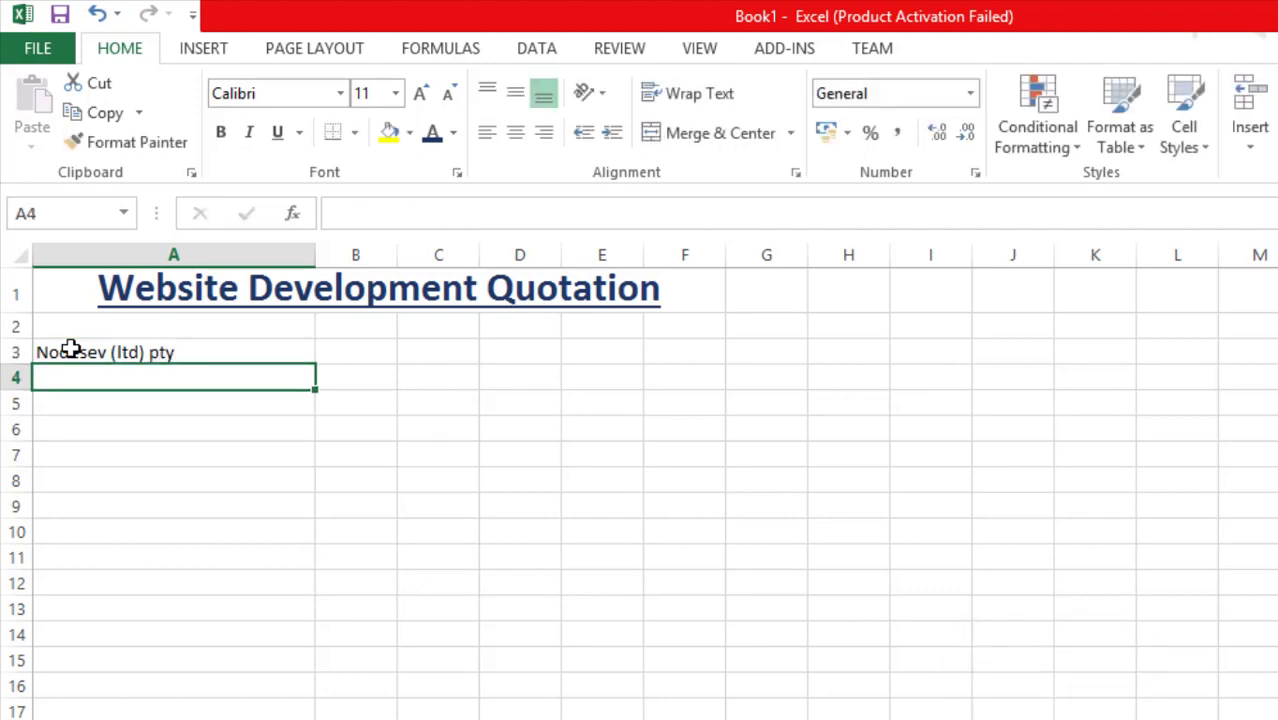
pyautogui.write('Sce')
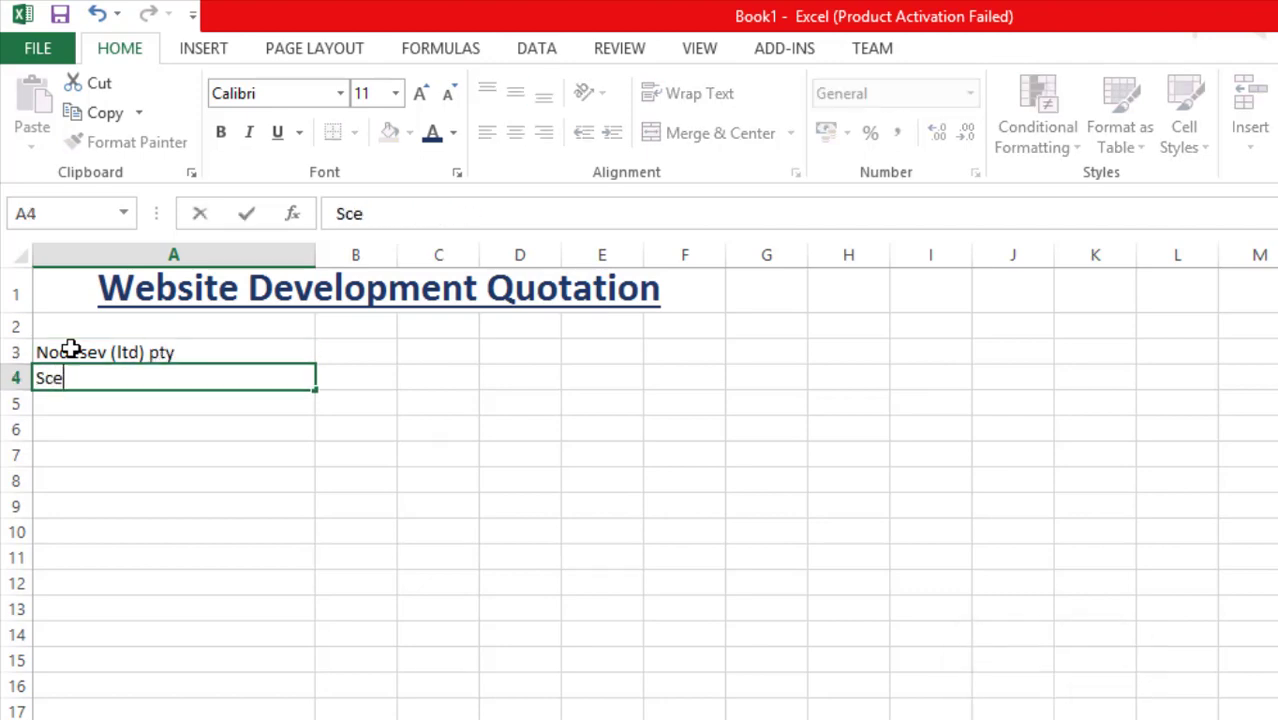
pyautogui.write('ince Techn')
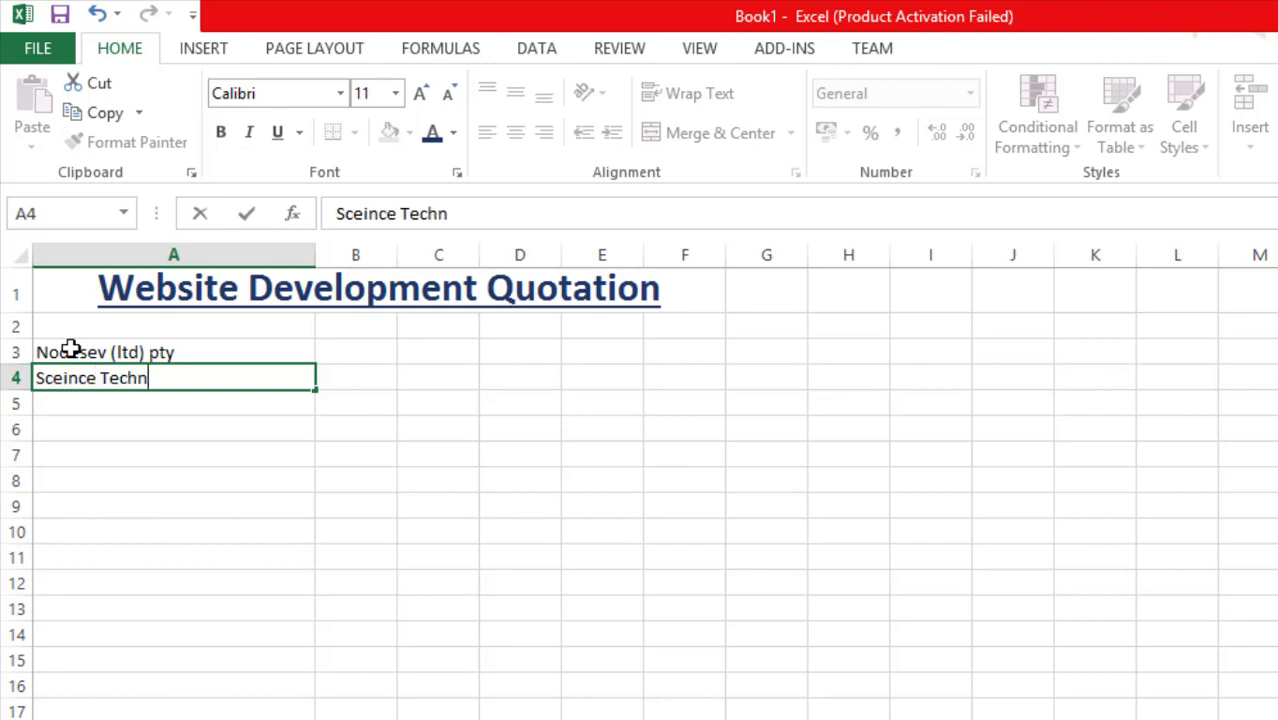
pyautogui.write('ology')
pyautogui.press('Return')
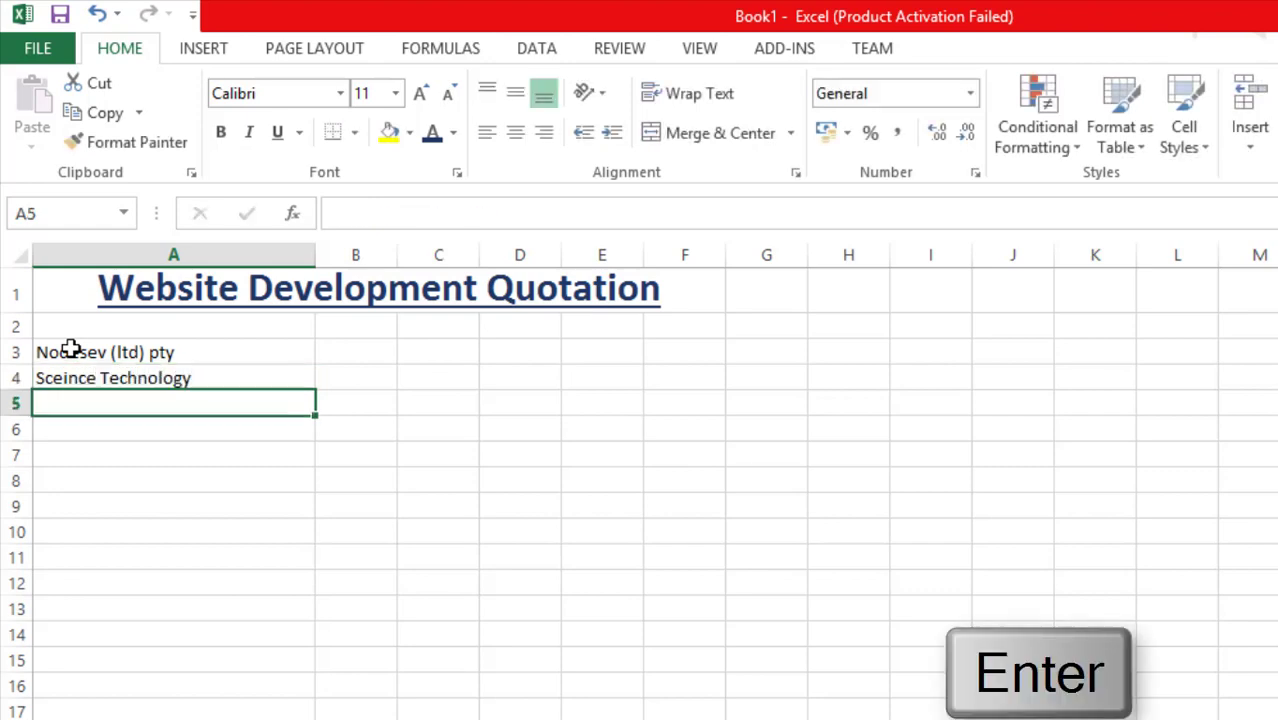
pyautogui.write('Ma')
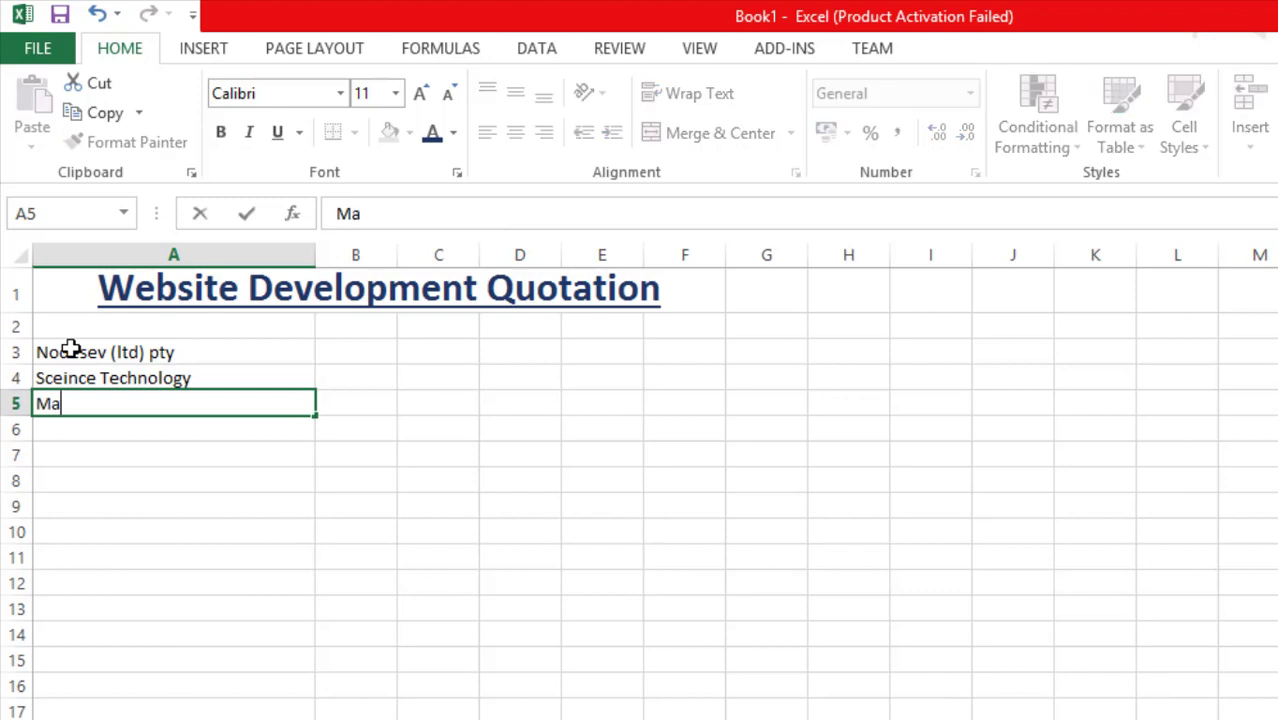
pyautogui.write('hhala')
pyautogui.press('Return')
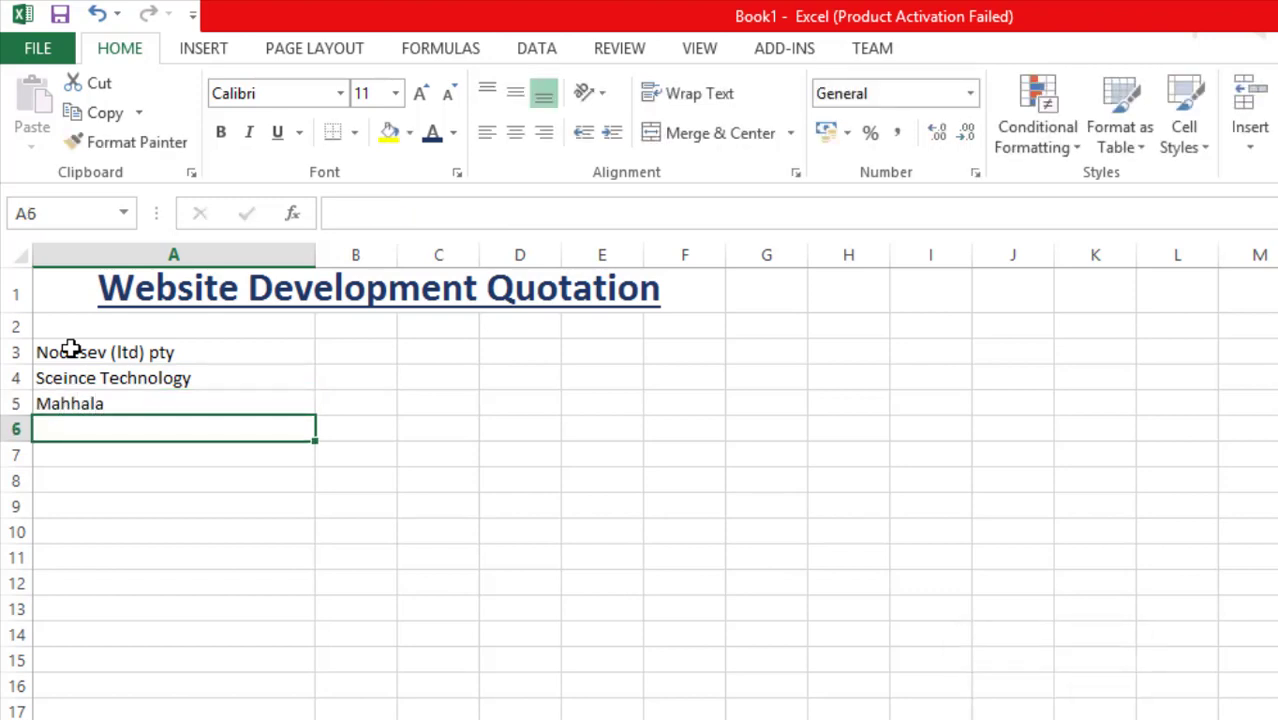
# Add two Phone: lines with the company's phone number in A6 and A7
pyautogui.write('Phone: (268')
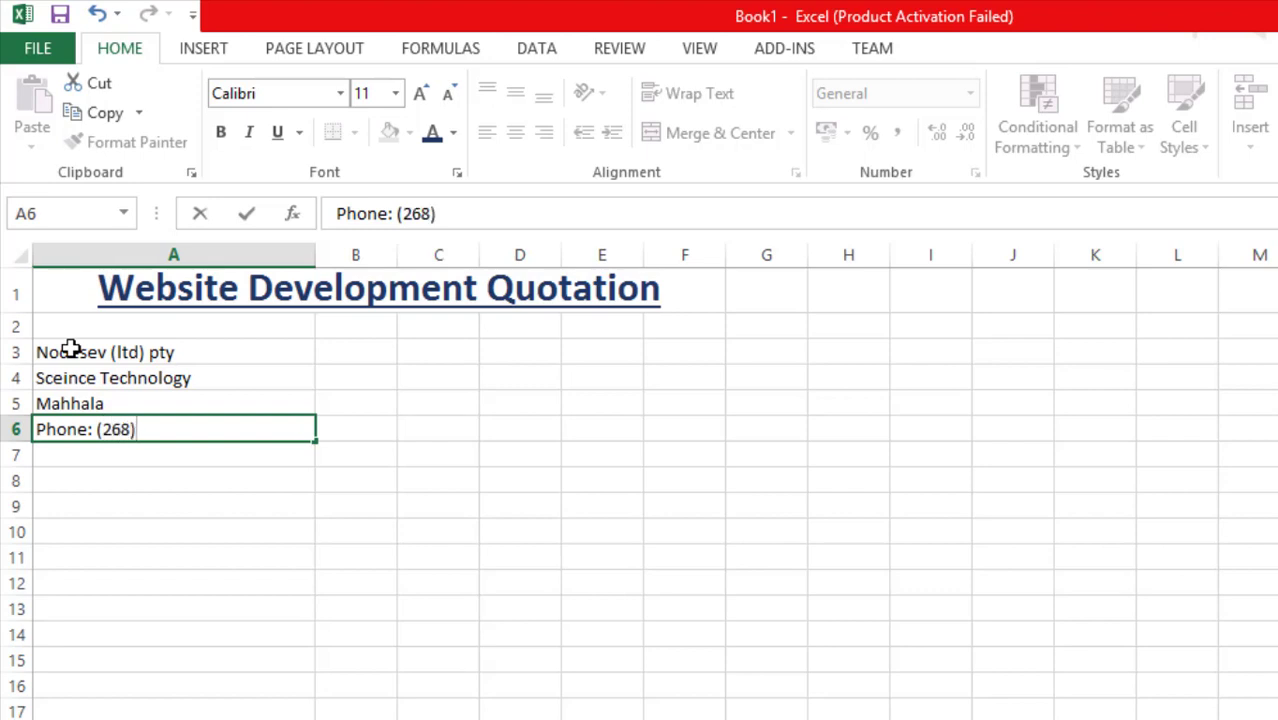
pyautogui.click(104, 429)
pyautogui.write('+')
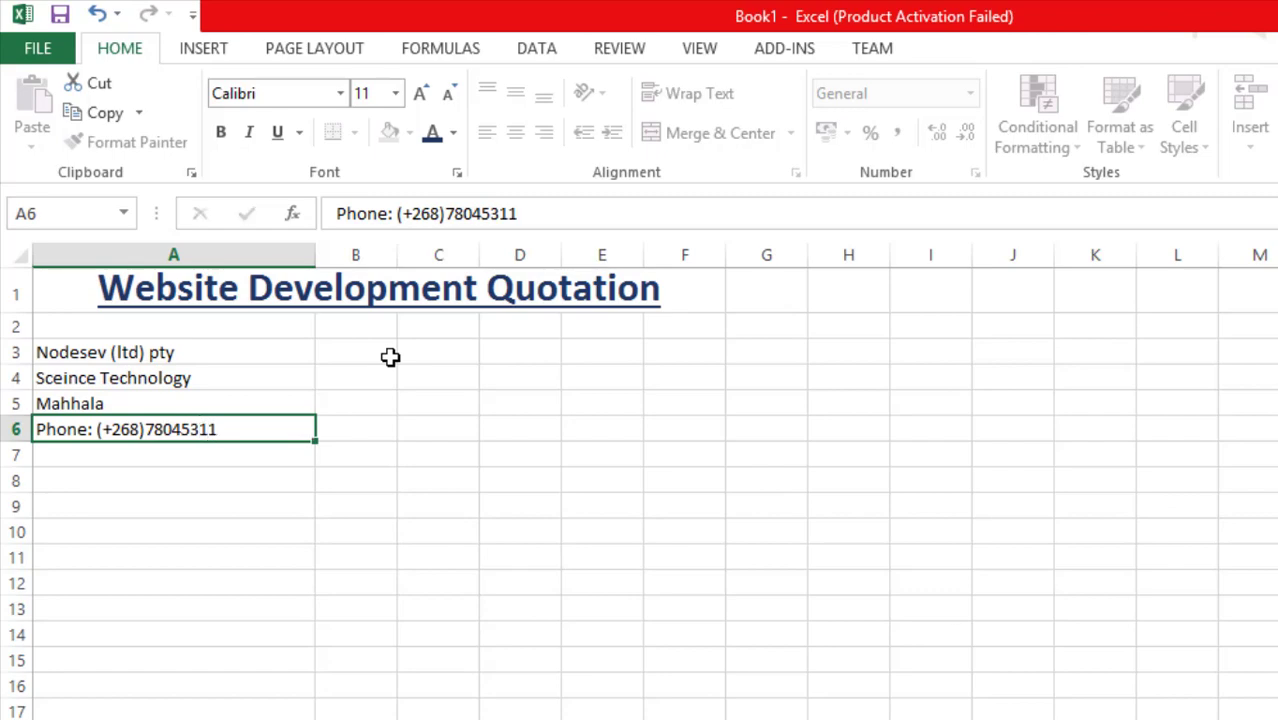
pyautogui.press('Return')
pyautogui.write('P')
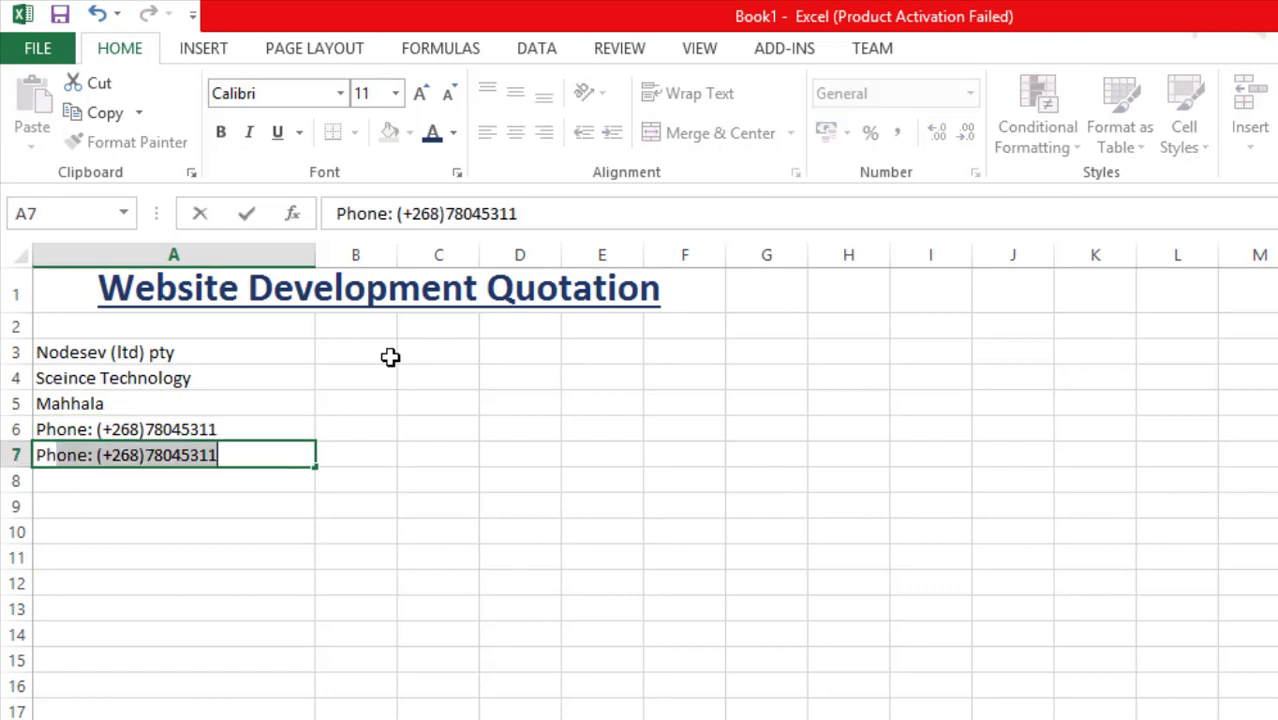
pyautogui.write('hone:')
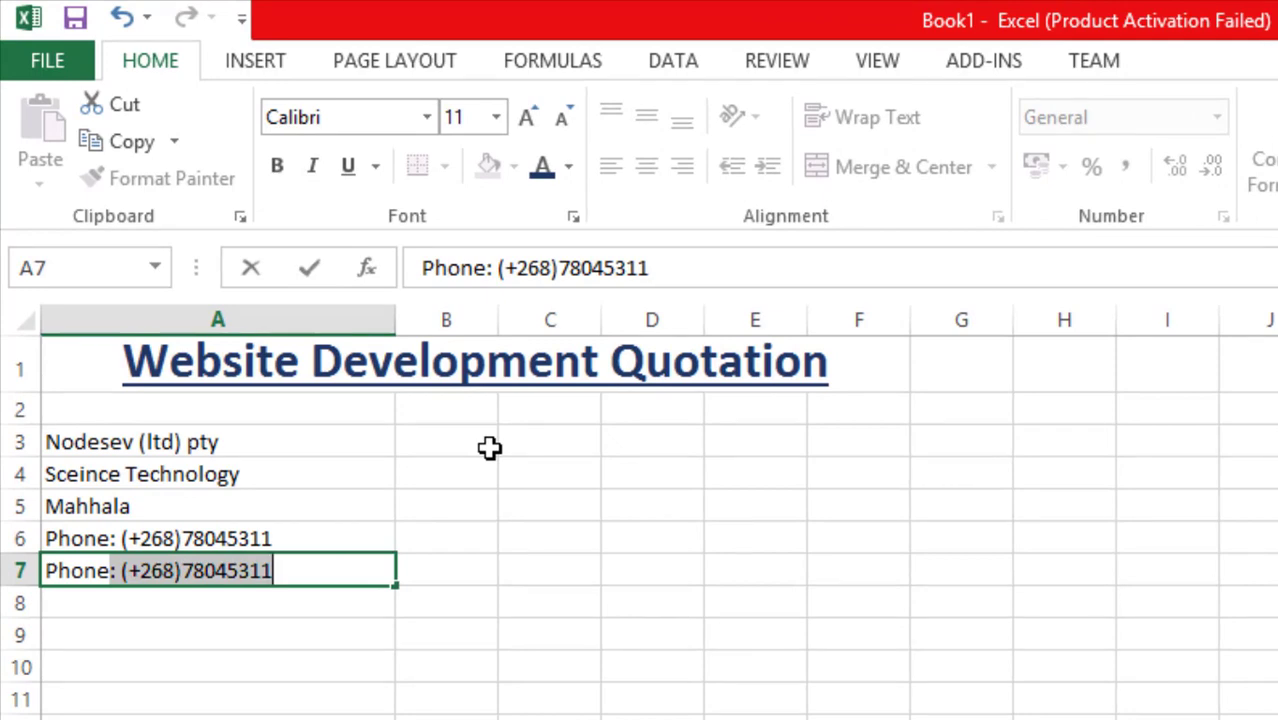
pyautogui.press('Return')
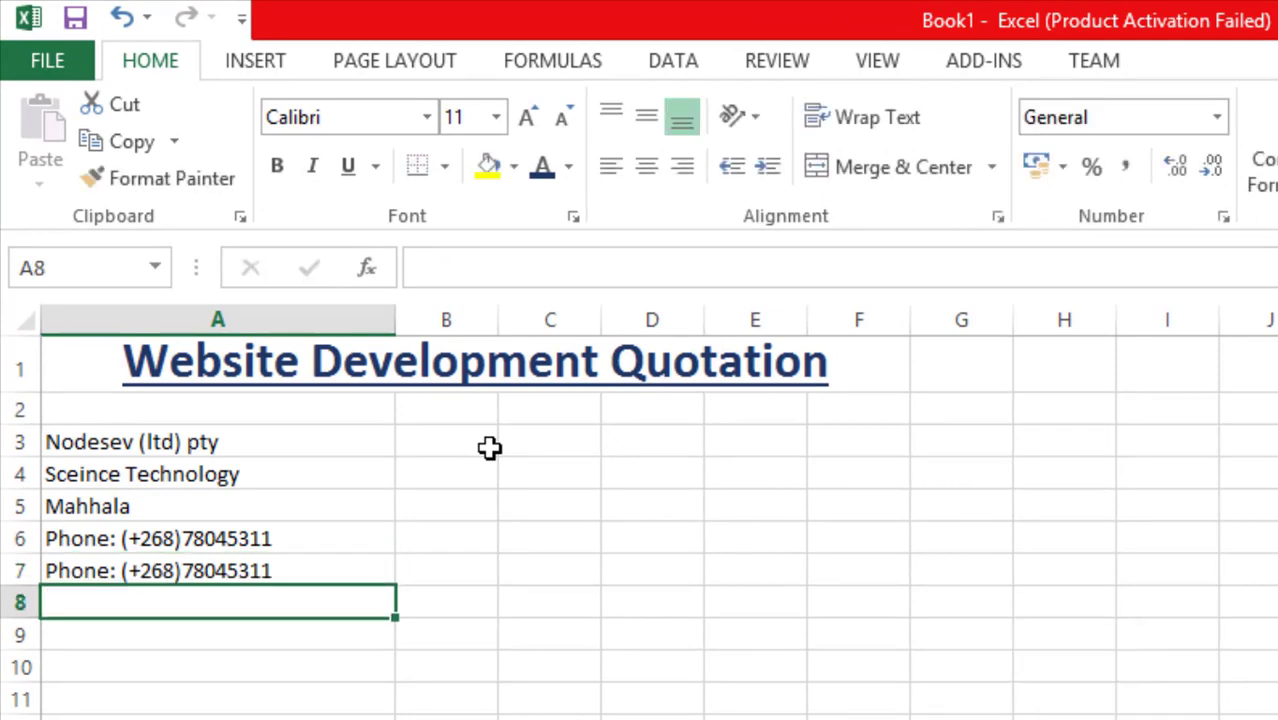
# Replace the number in A7 with the second phone number via the formula bar
pyautogui.click(257, 570)
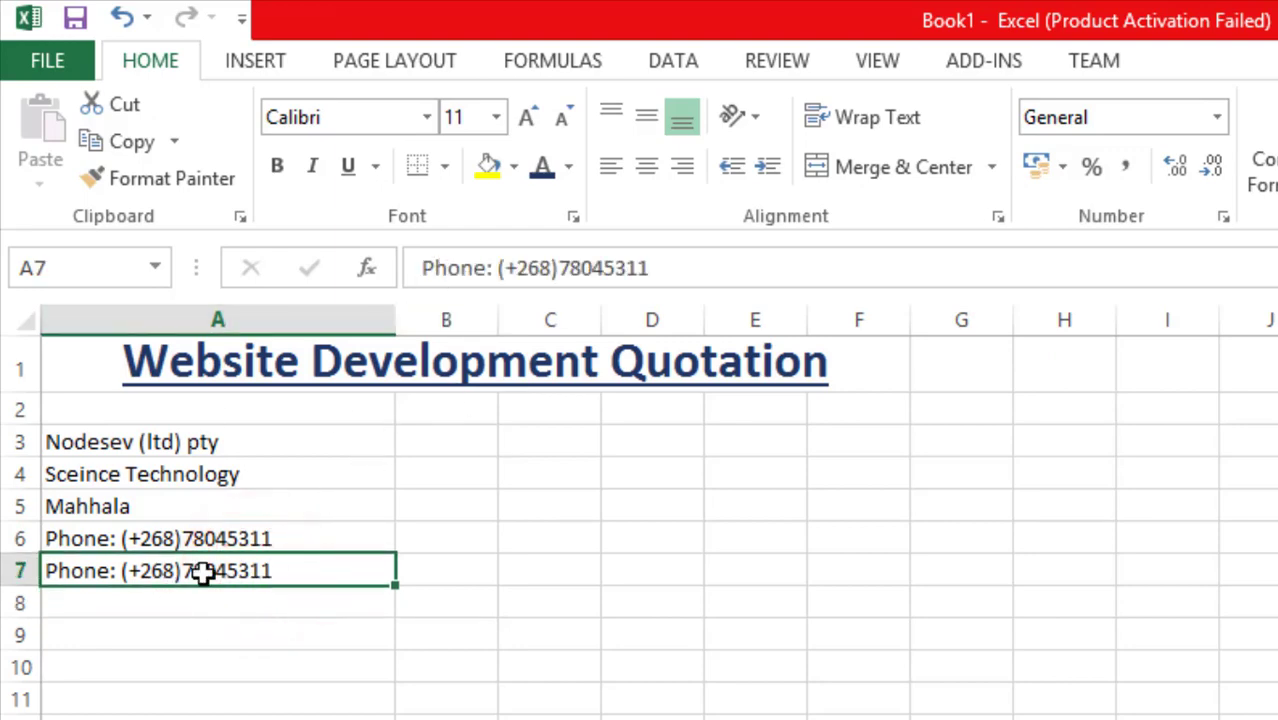
pyautogui.click(563, 268)
pyautogui.moveTo(563, 268); pyautogui.dragTo(657, 268)
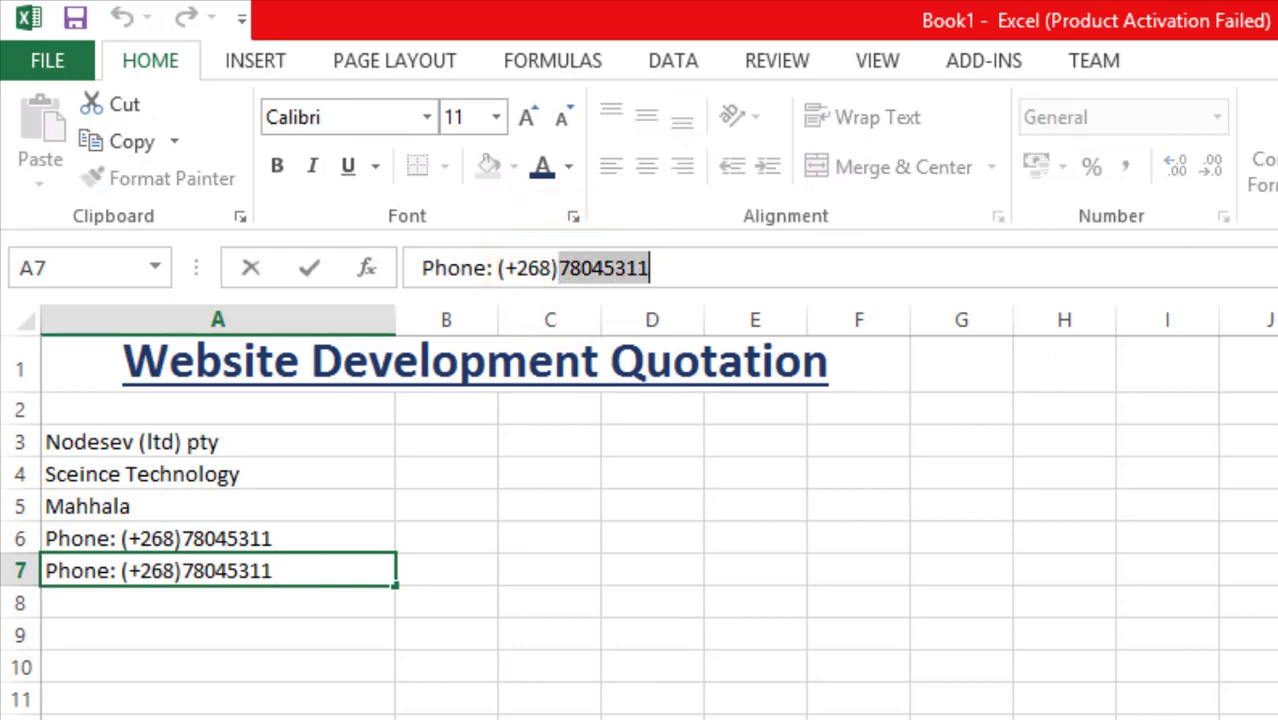
pyautogui.write('251')
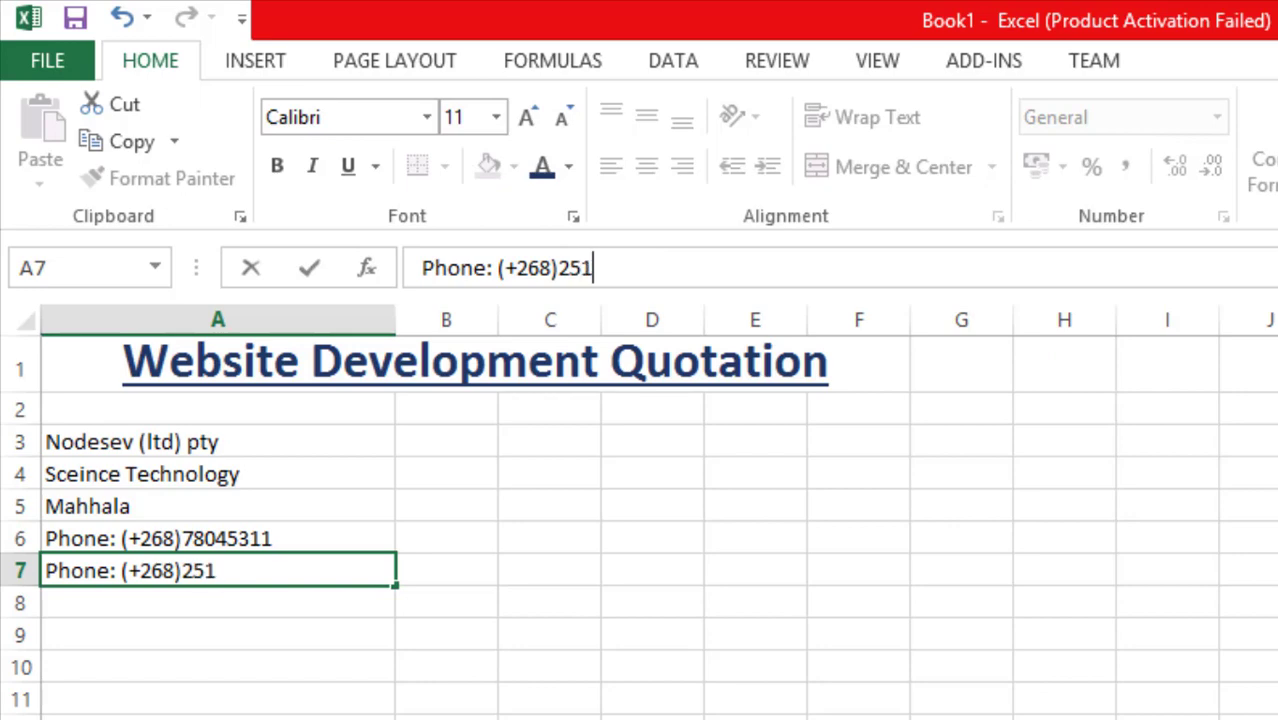
pyautogui.write('79613')
pyautogui.press('Return')
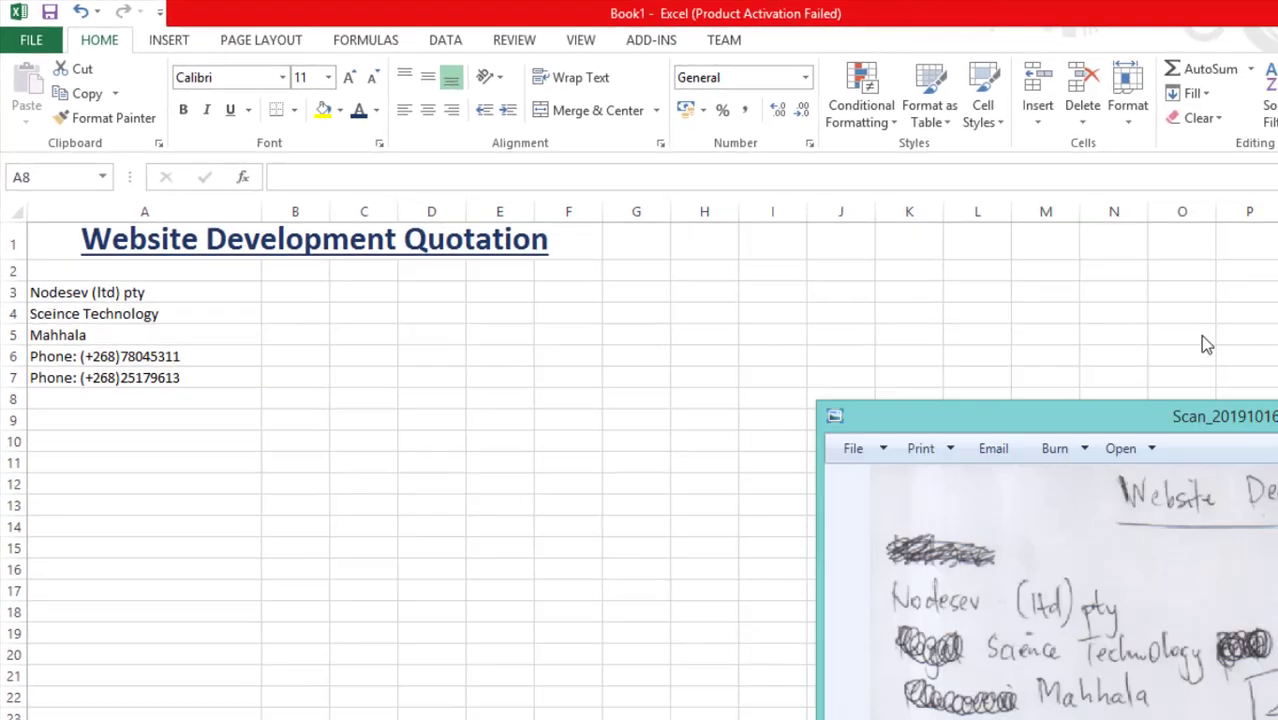
pyautogui.moveTo(1270, 420); pyautogui.dragTo(883, 96)
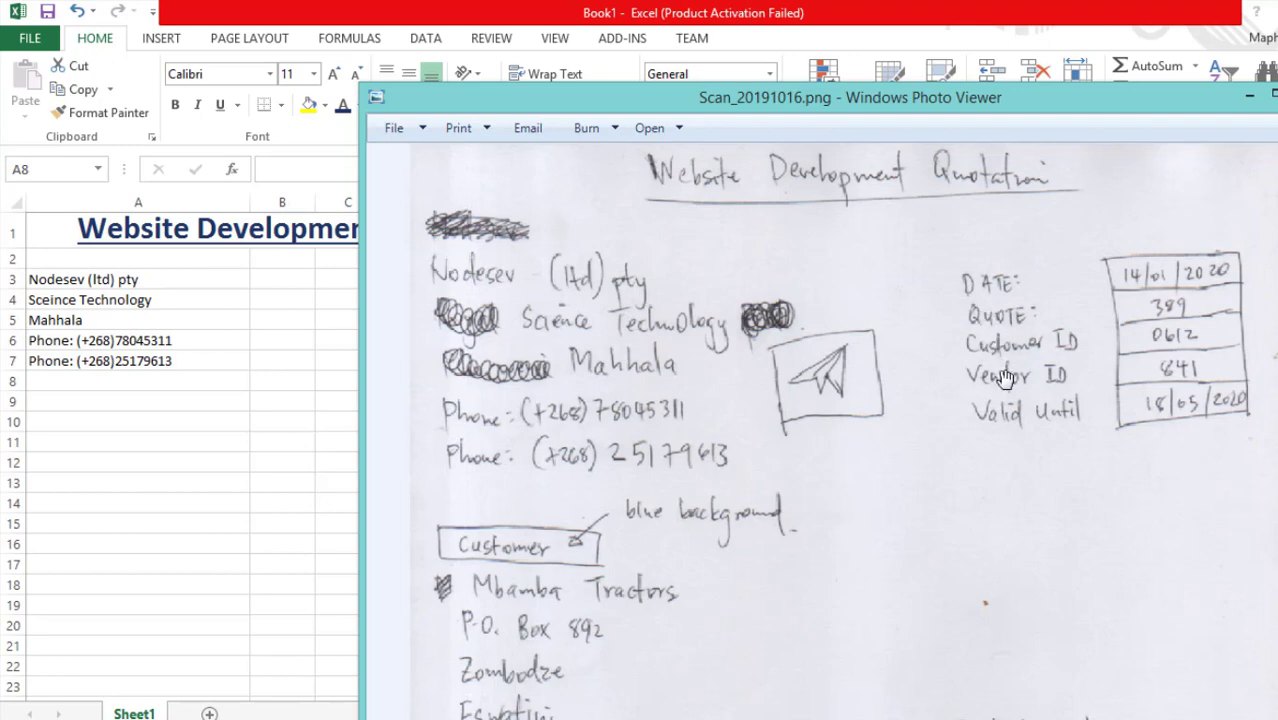
pyautogui.click(980, 100)
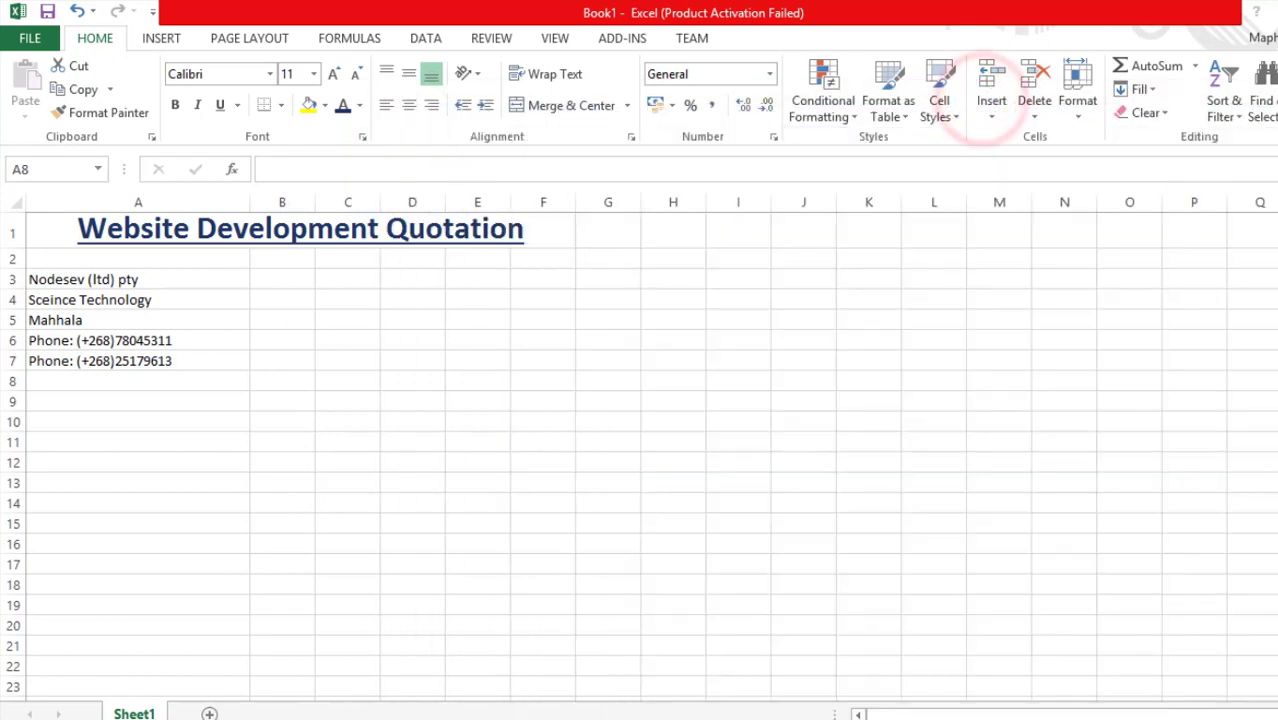
pyautogui.hotkey('alt', 'Tab')
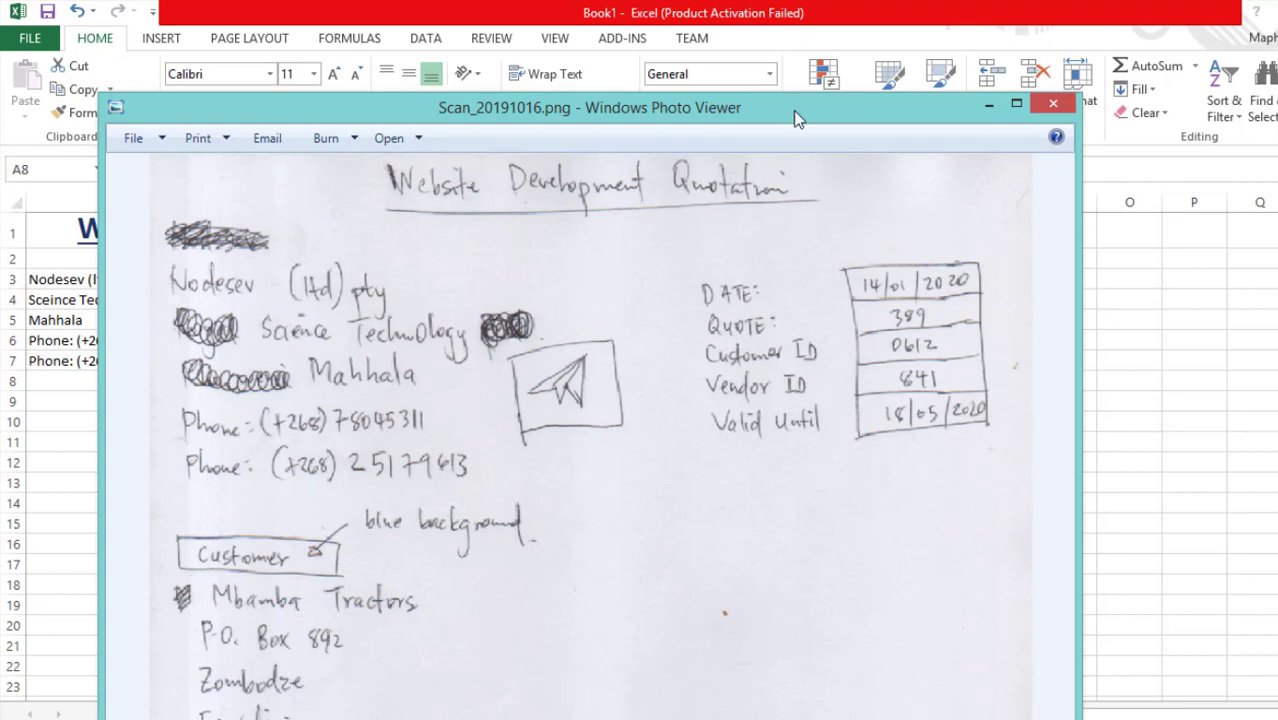
pyautogui.press('super+Down')
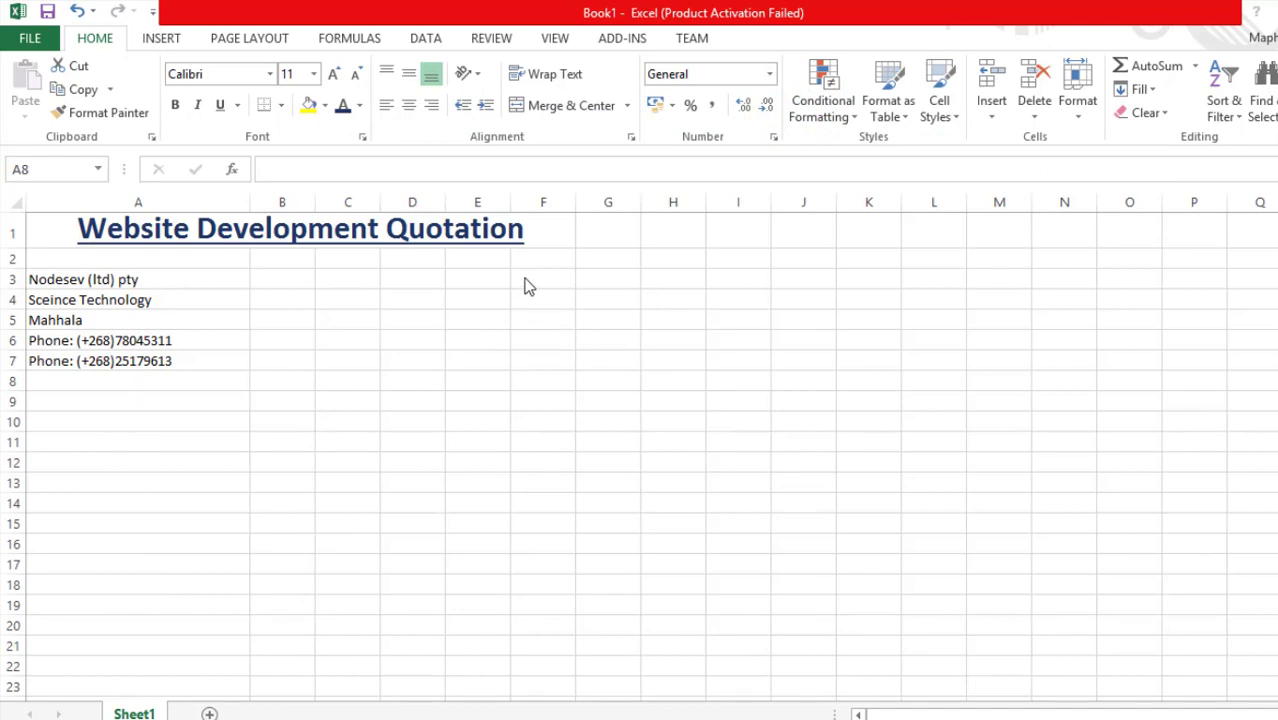
# Starting at E3, enter DATE:, QUOTE:, Customer ID:, Vendor ID: and Valid until: down column E
pyautogui.click(418, 280)
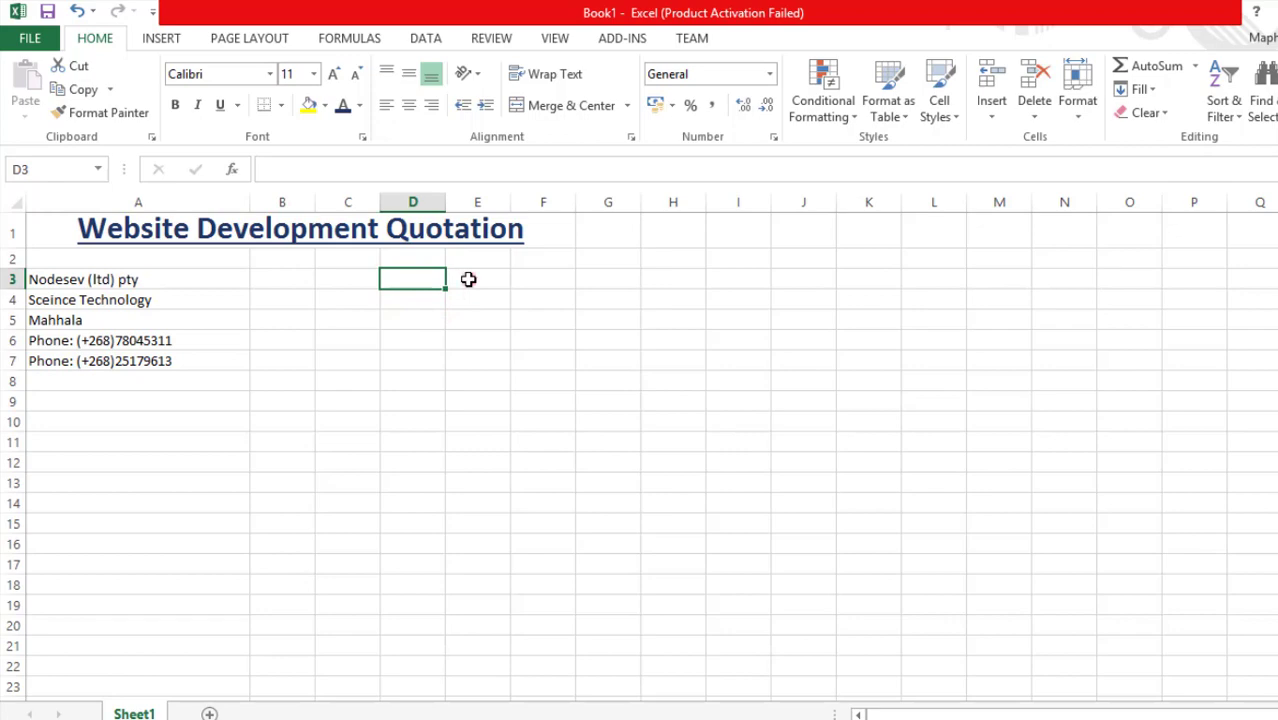
pyautogui.click(468, 279)
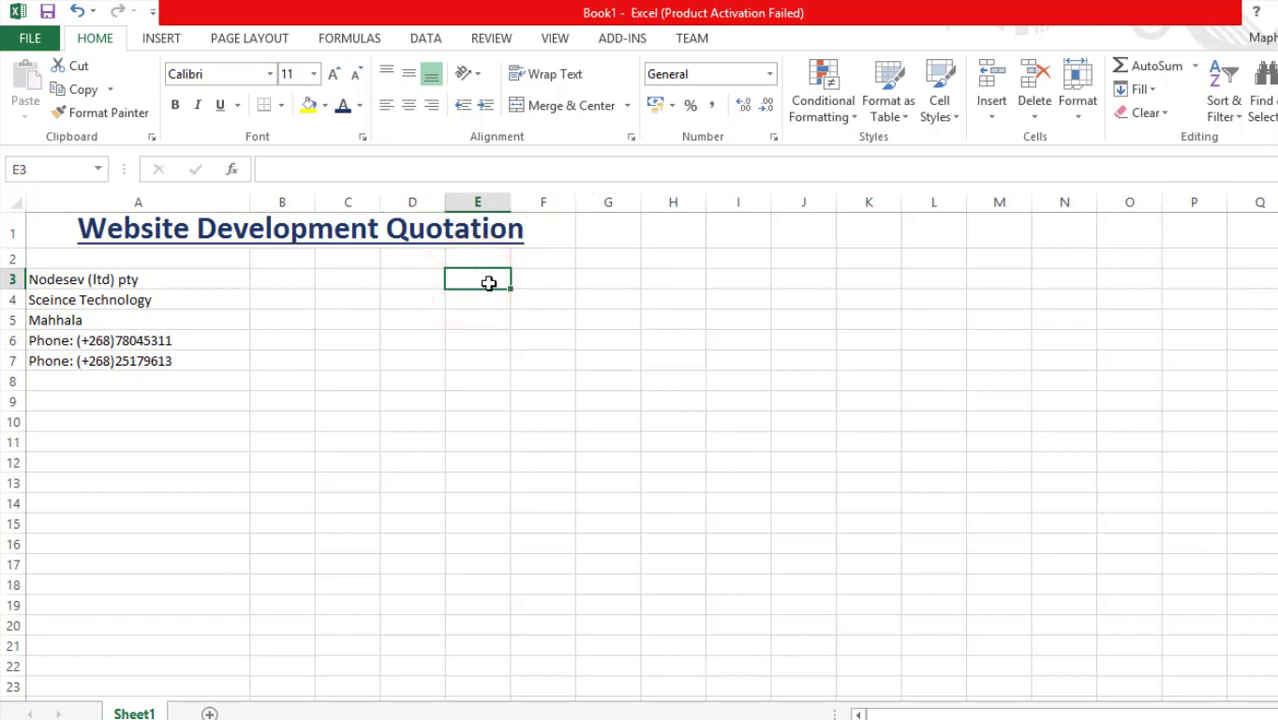
pyautogui.click(465, 278)
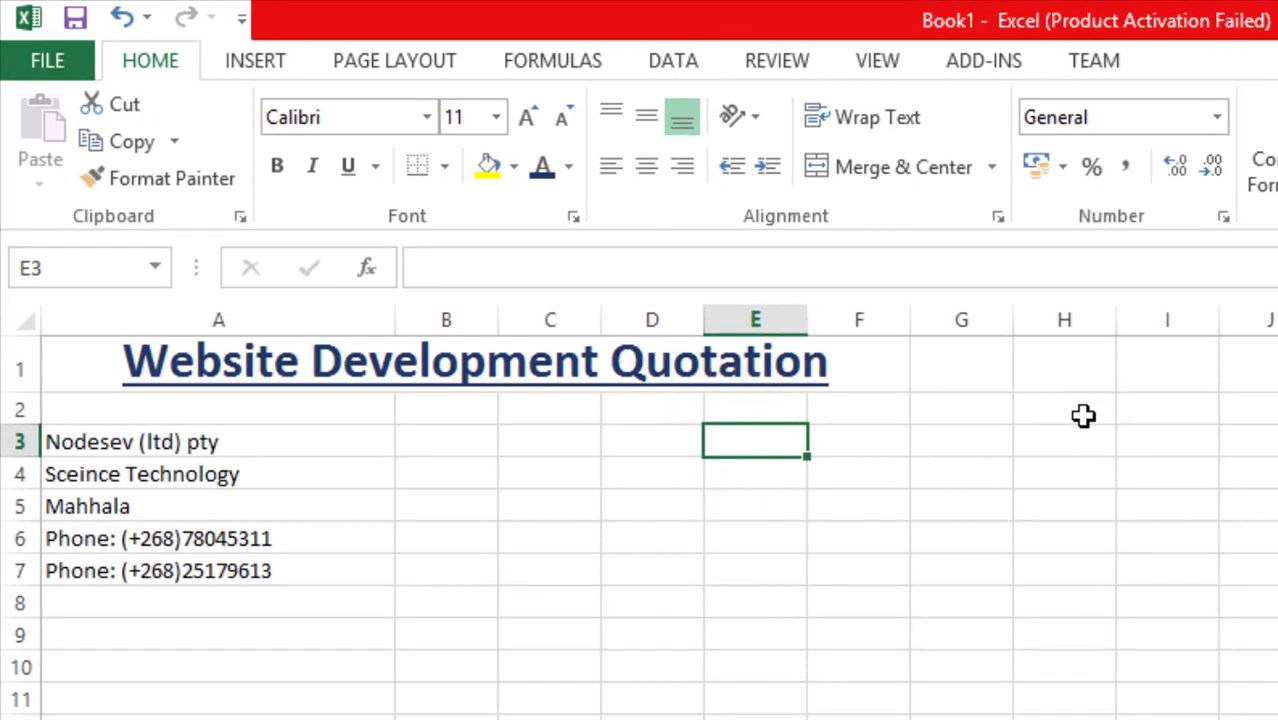
pyautogui.write('DATE:')
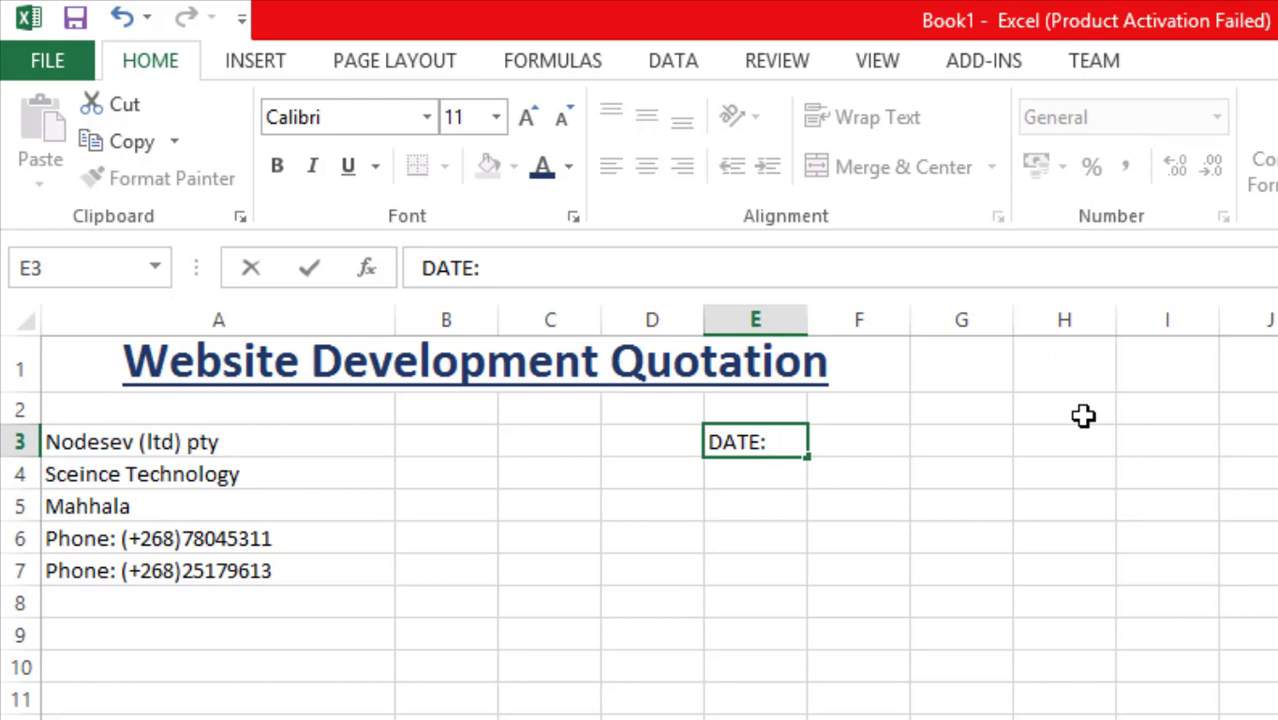
pyautogui.press('Return')
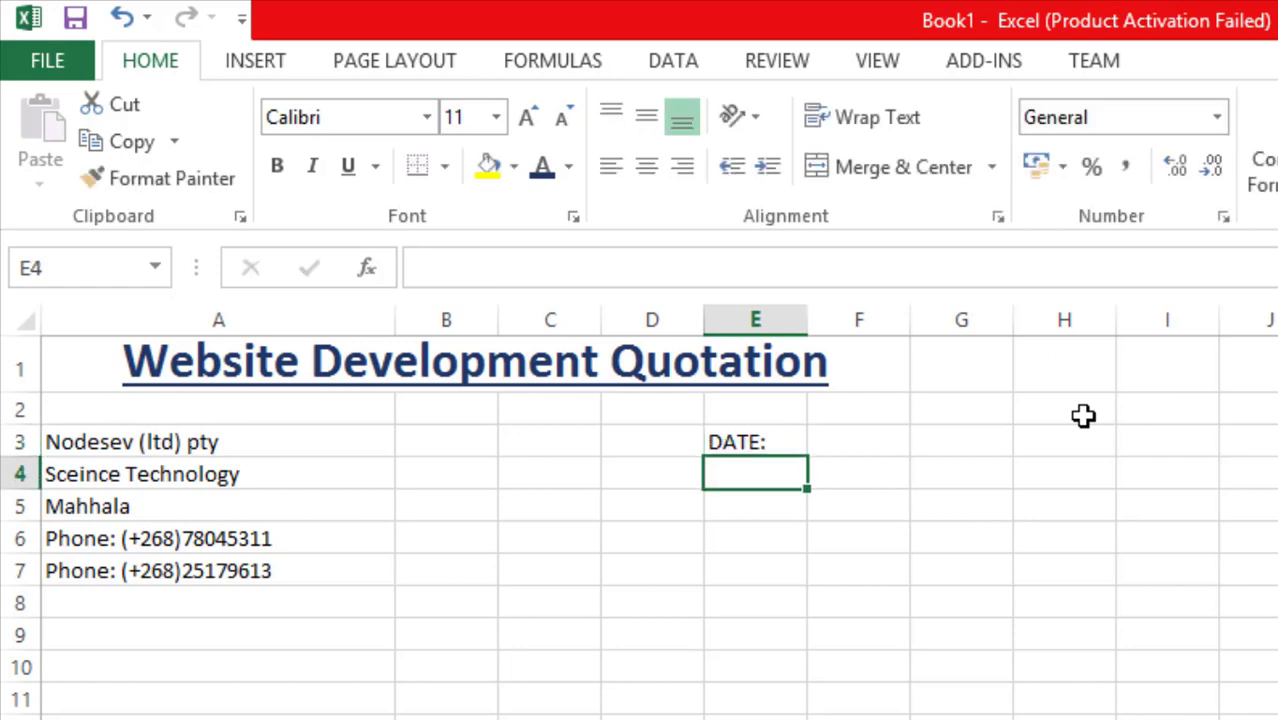
pyautogui.write('QUOTE:')
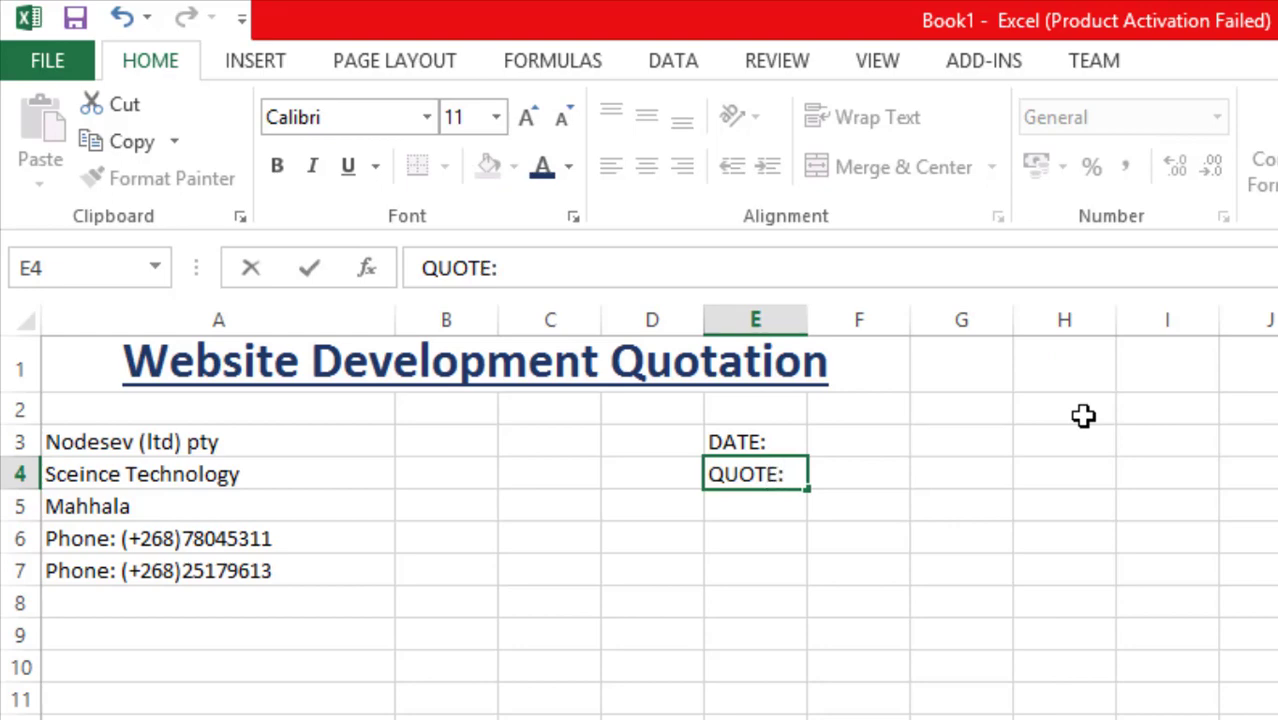
pyautogui.press('Return')
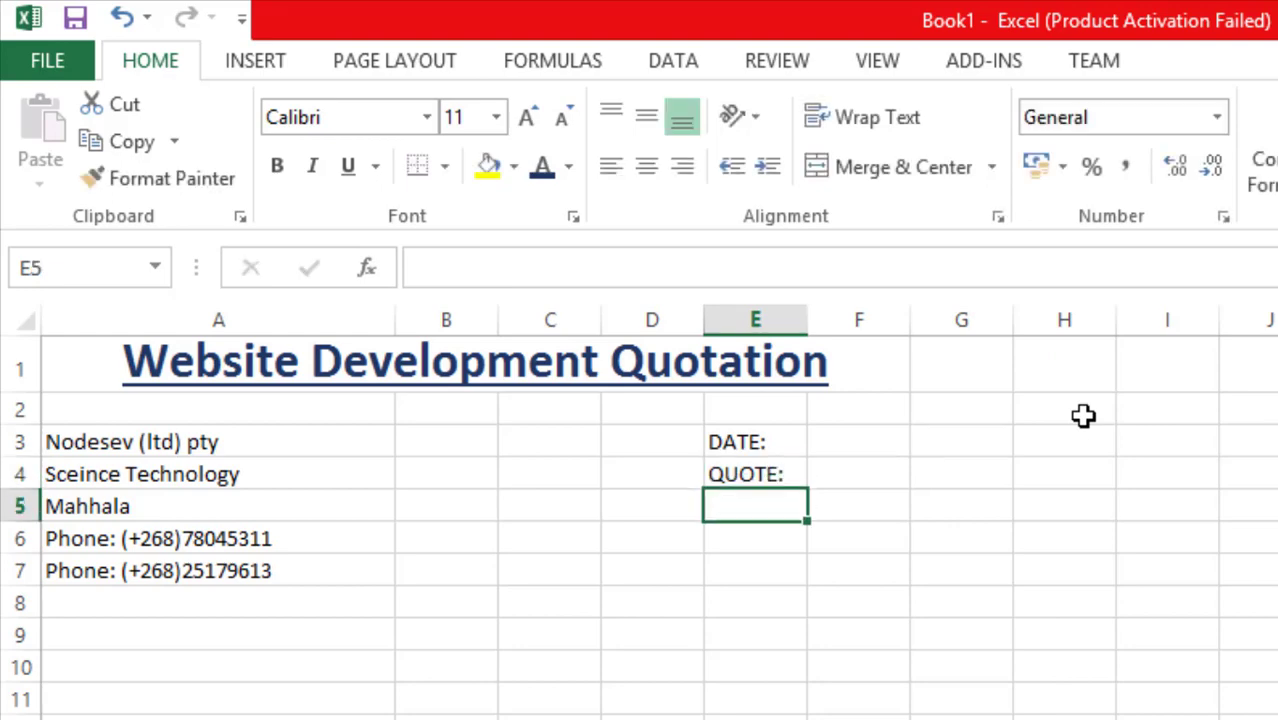
pyautogui.write('Customer')
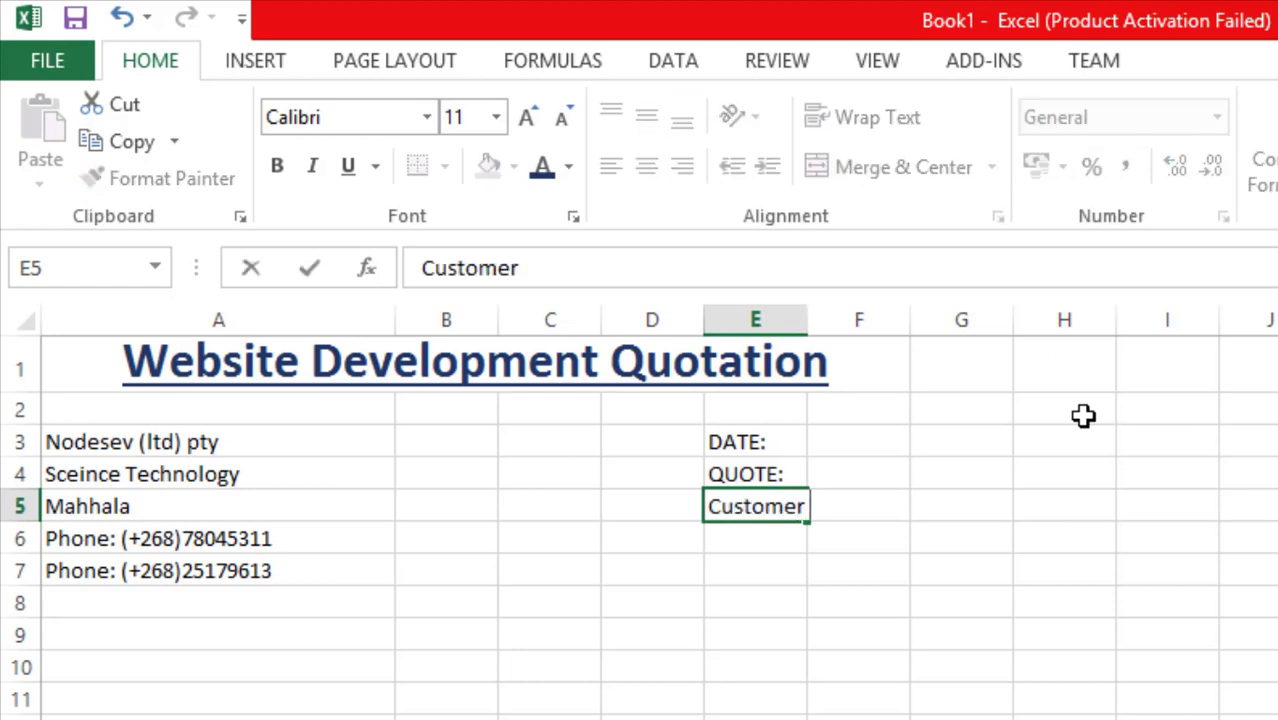
pyautogui.write(' ID:')
pyautogui.press('Return')
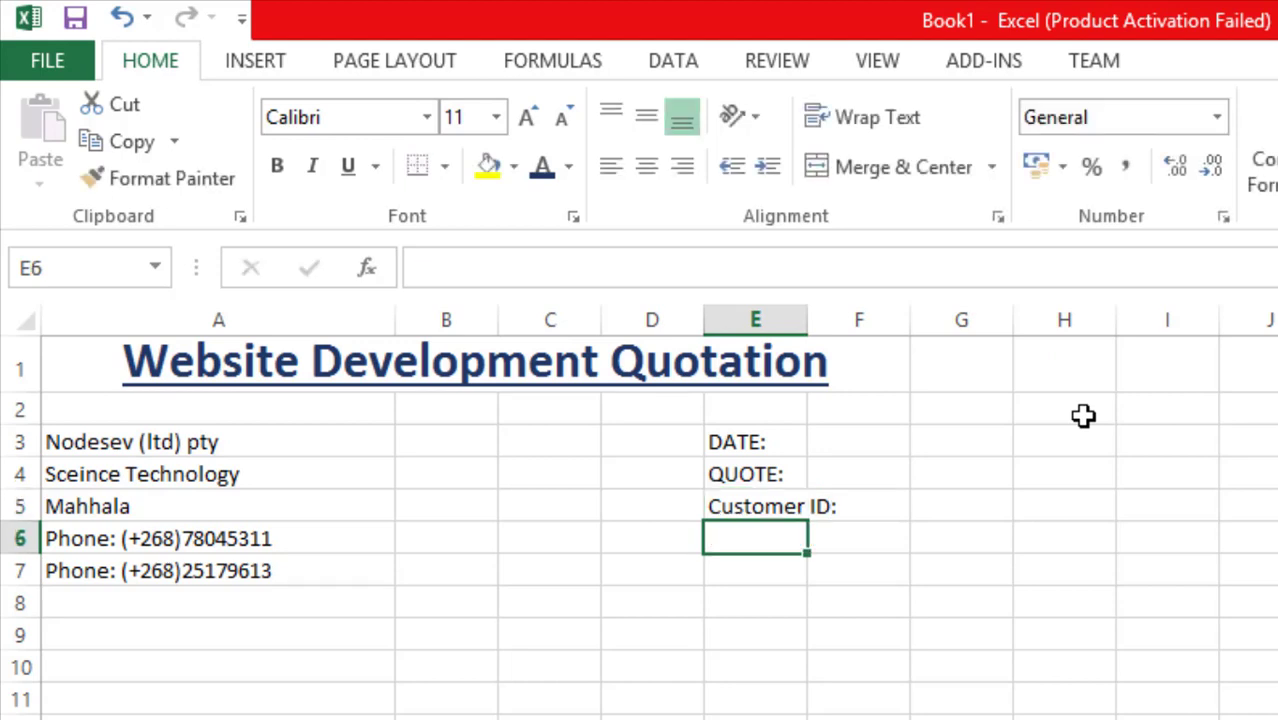
pyautogui.write('Vendor ')
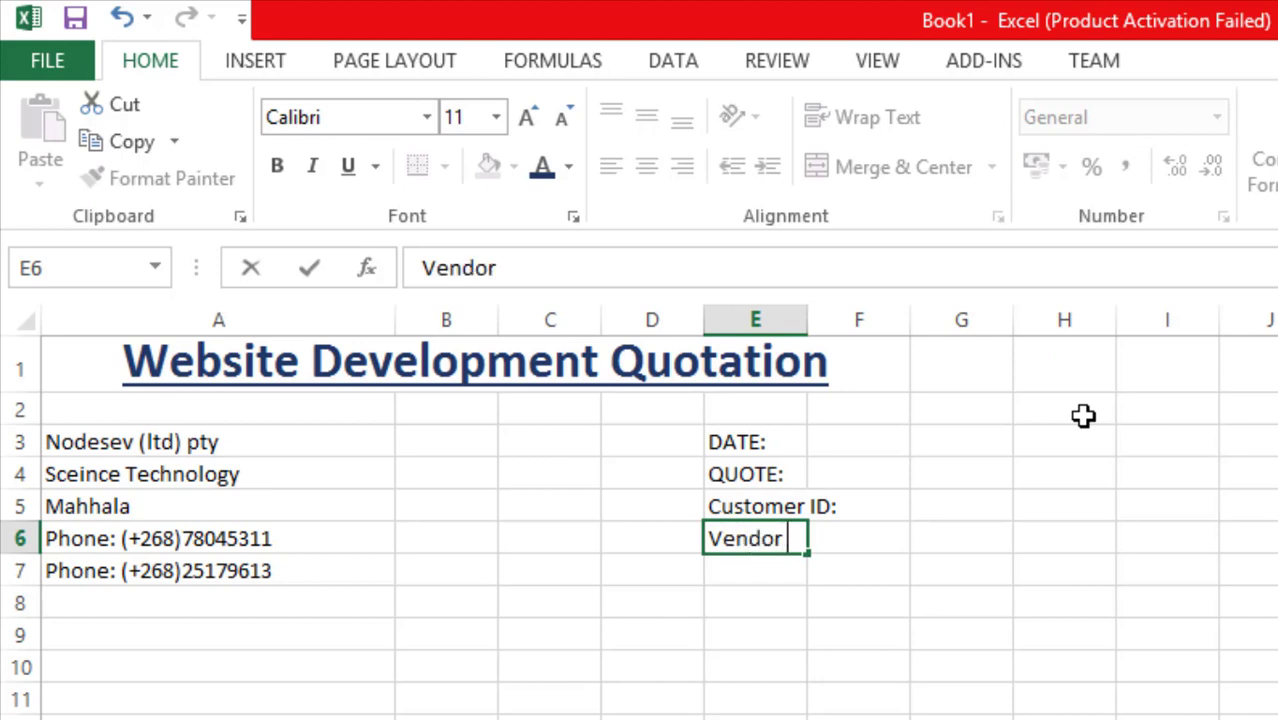
pyautogui.write('ID:')
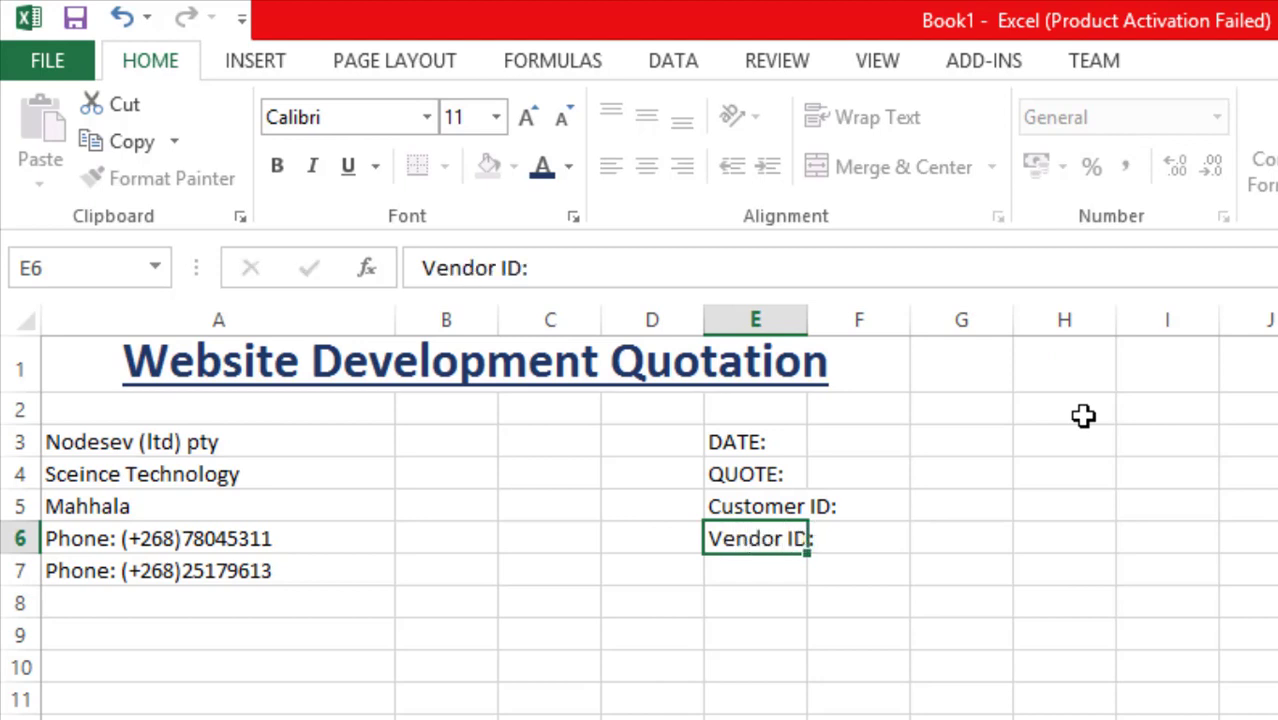
pyautogui.press('Return')
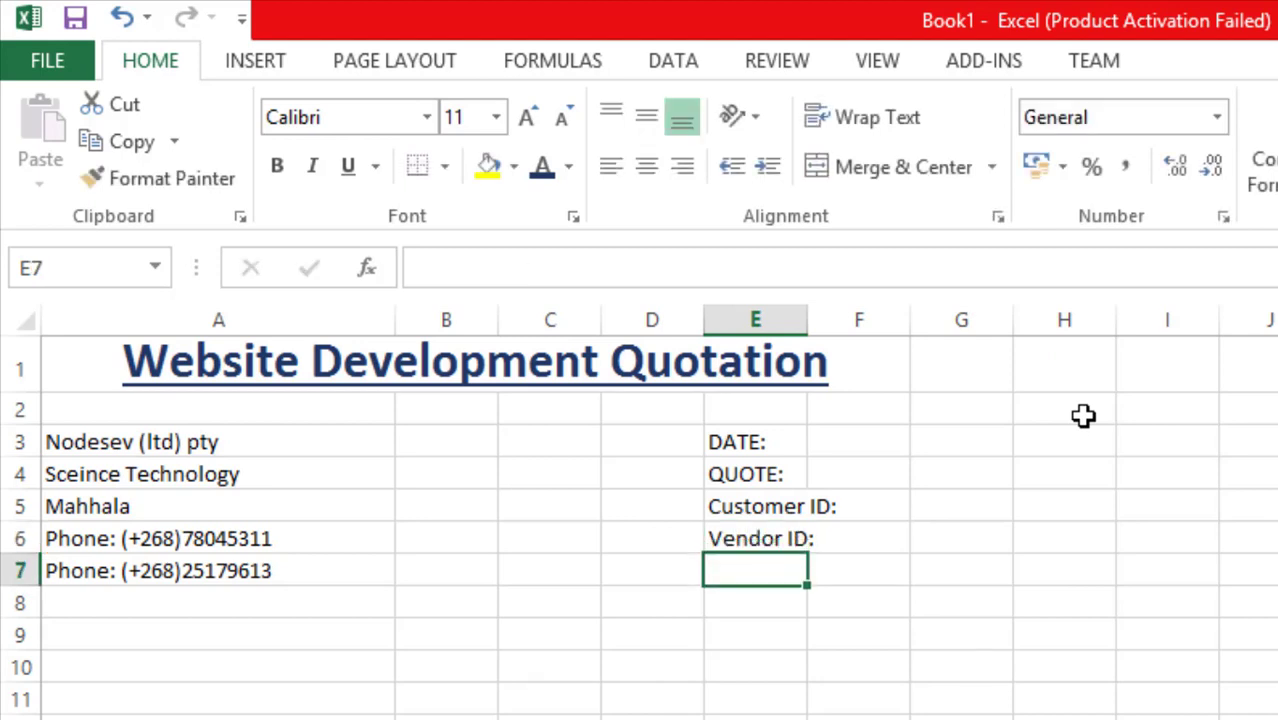
pyautogui.write('Valid ')
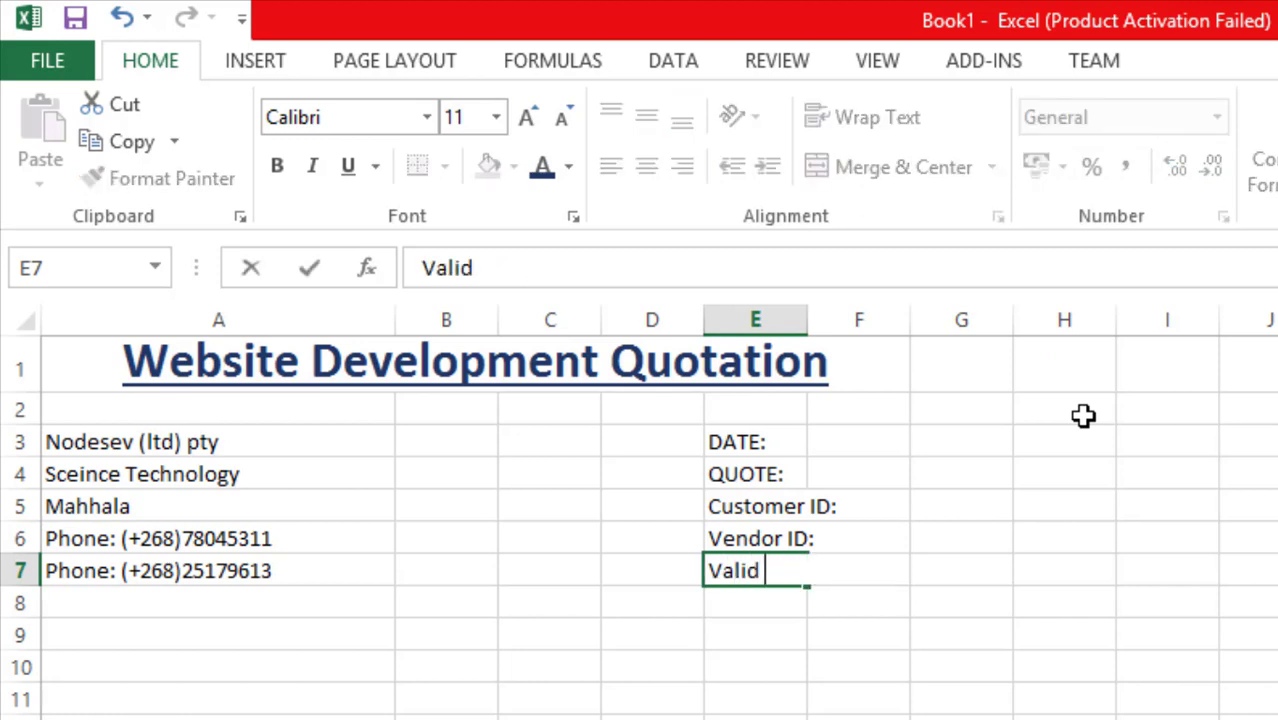
pyautogui.write('until')
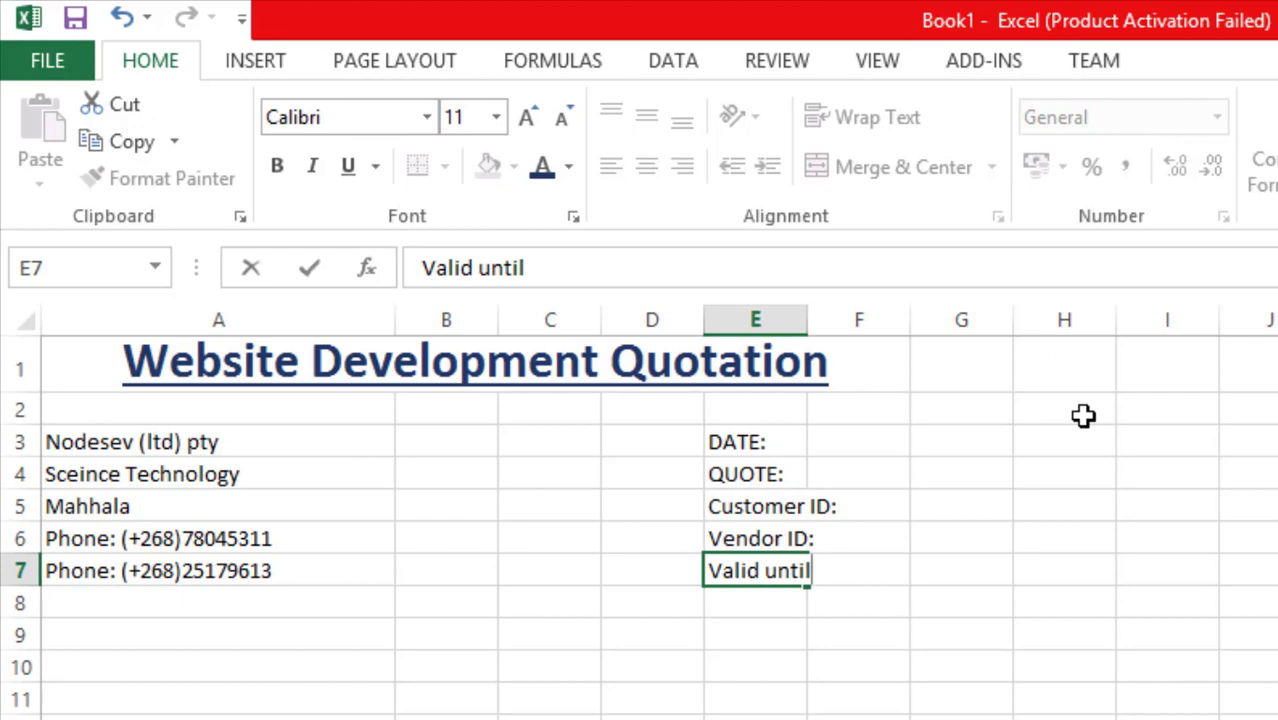
pyautogui.write(':')
# Finish the 'Valid until:' label and set column E's width to 12,00 (89 pixels)
pyautogui.click(755, 716)
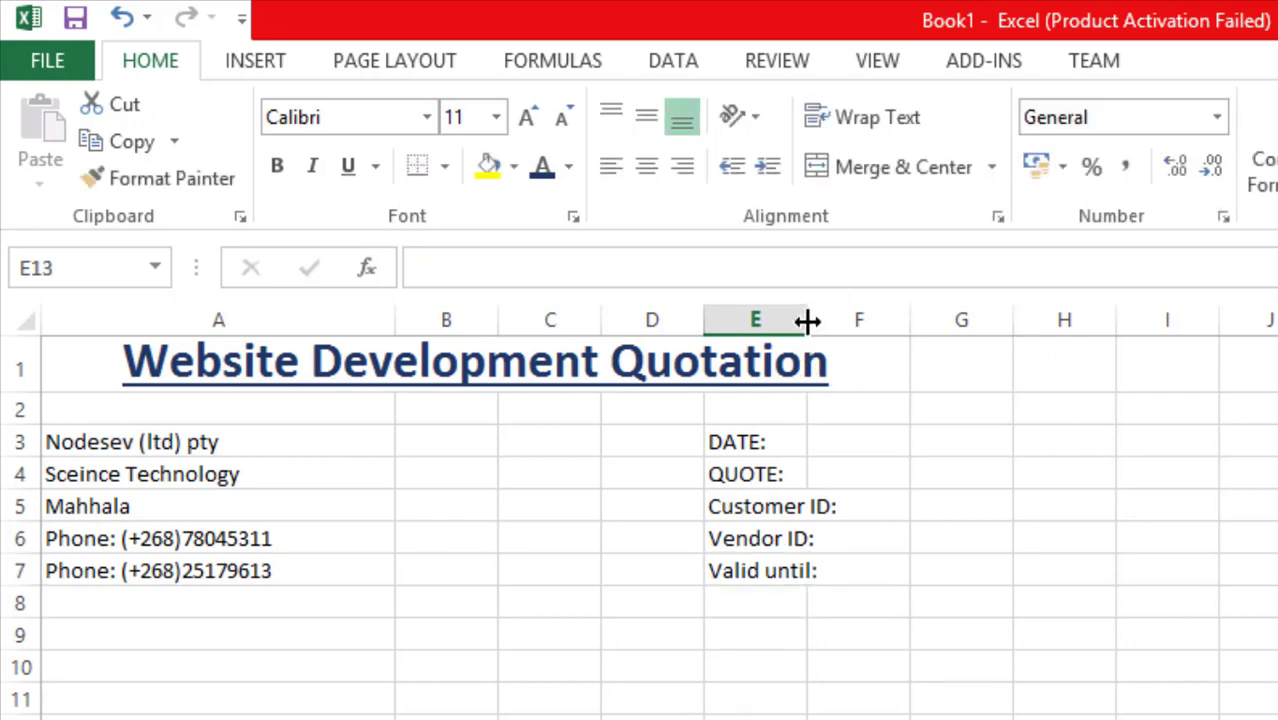
pyautogui.moveTo(807, 320); pyautogui.dragTo(862, 324)
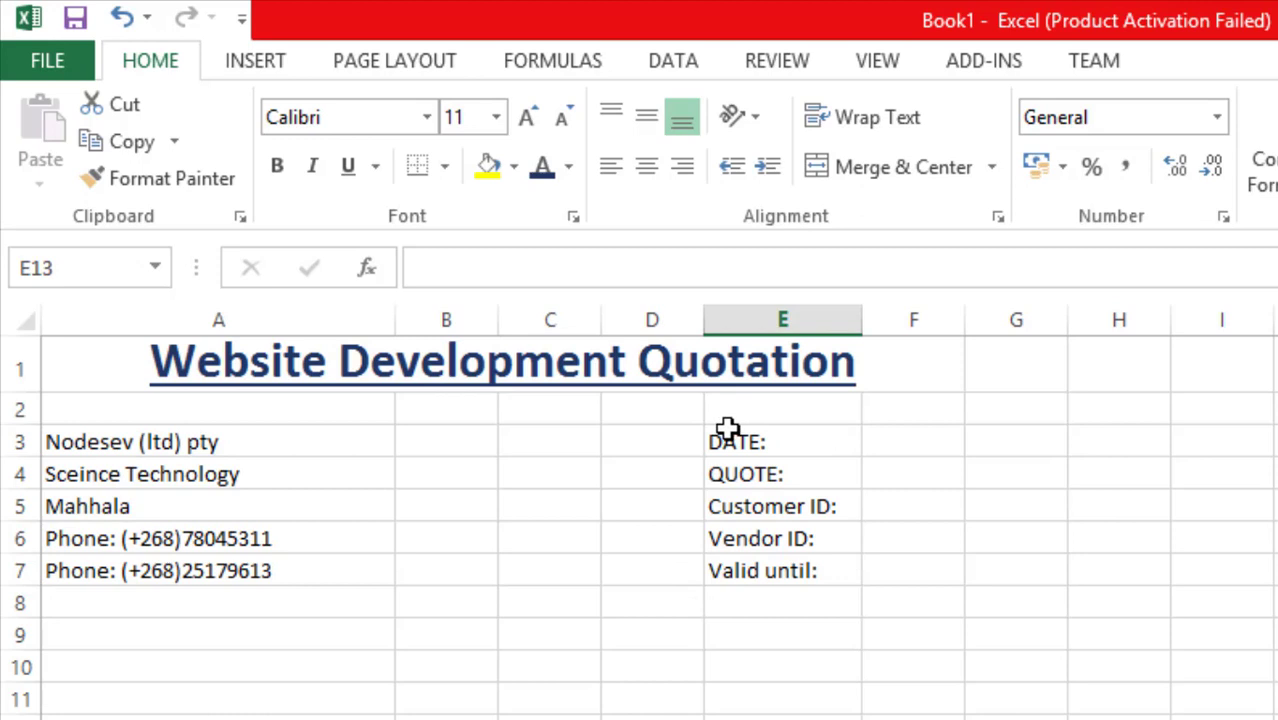
pyautogui.moveTo(727, 428); pyautogui.dragTo(745, 572)
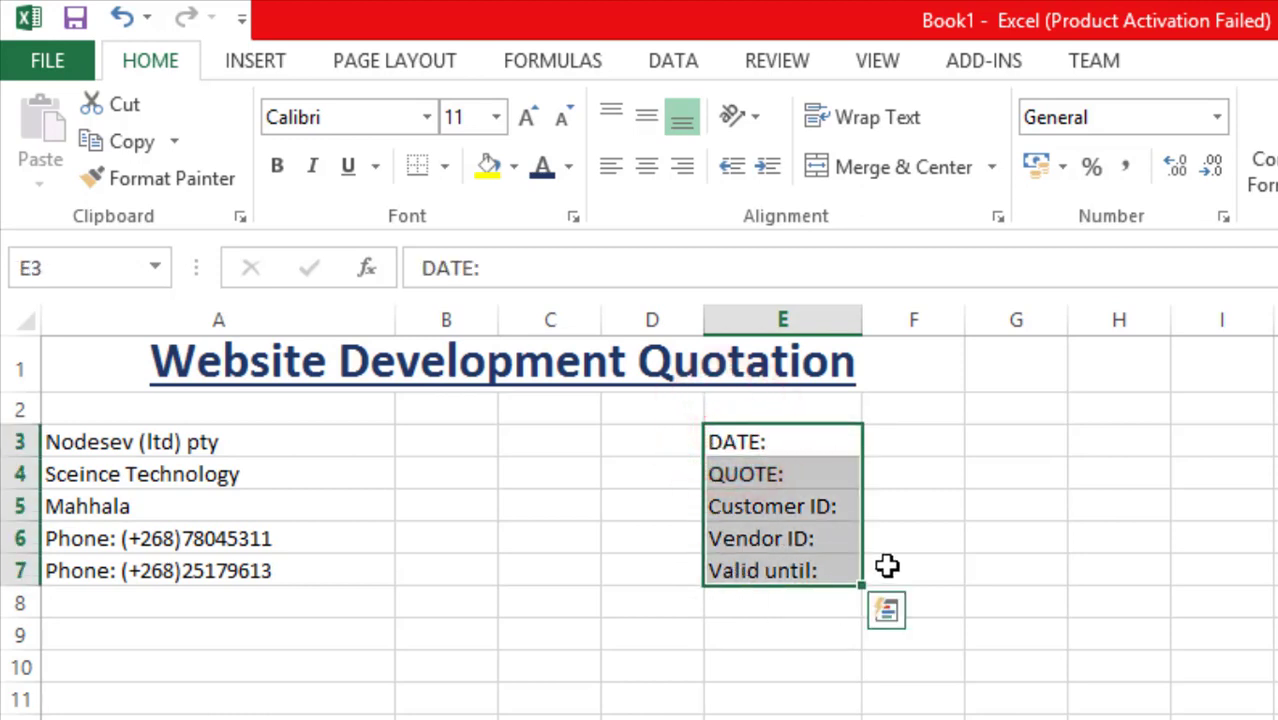
pyautogui.moveTo(862, 320); pyautogui.dragTo(873, 352)
pyautogui.click(830, 717)
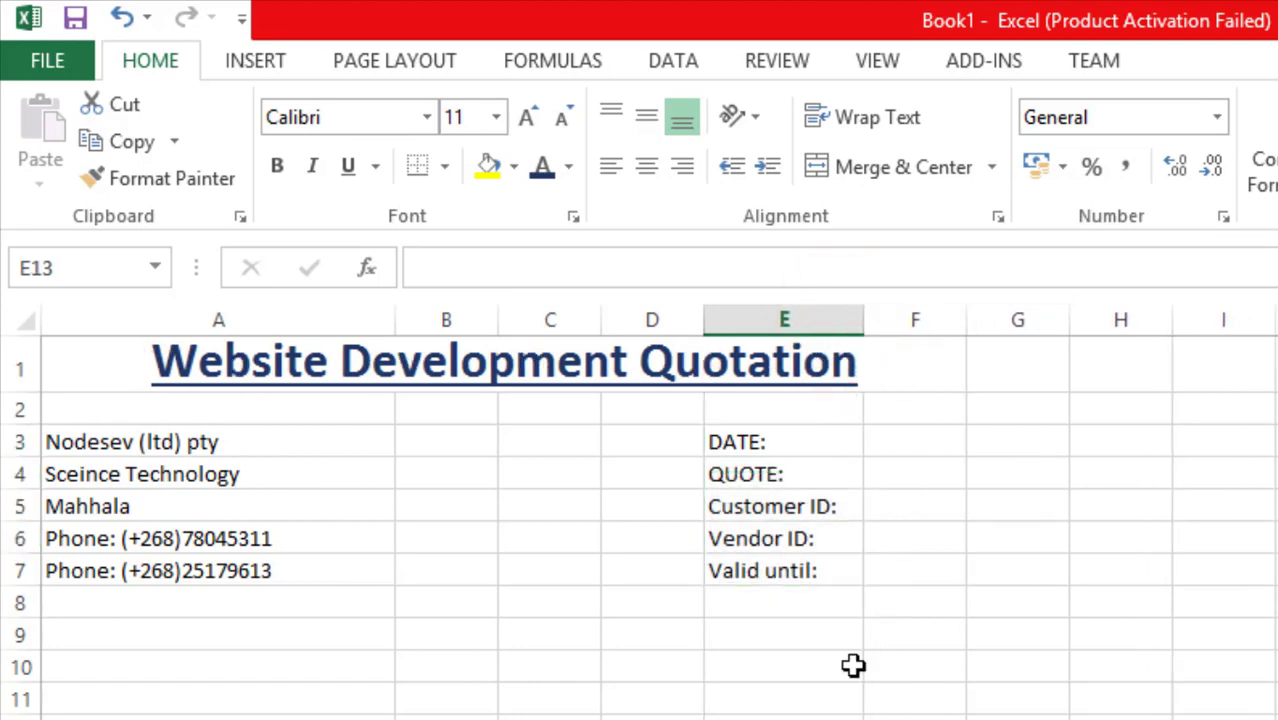
pyautogui.click(929, 448)
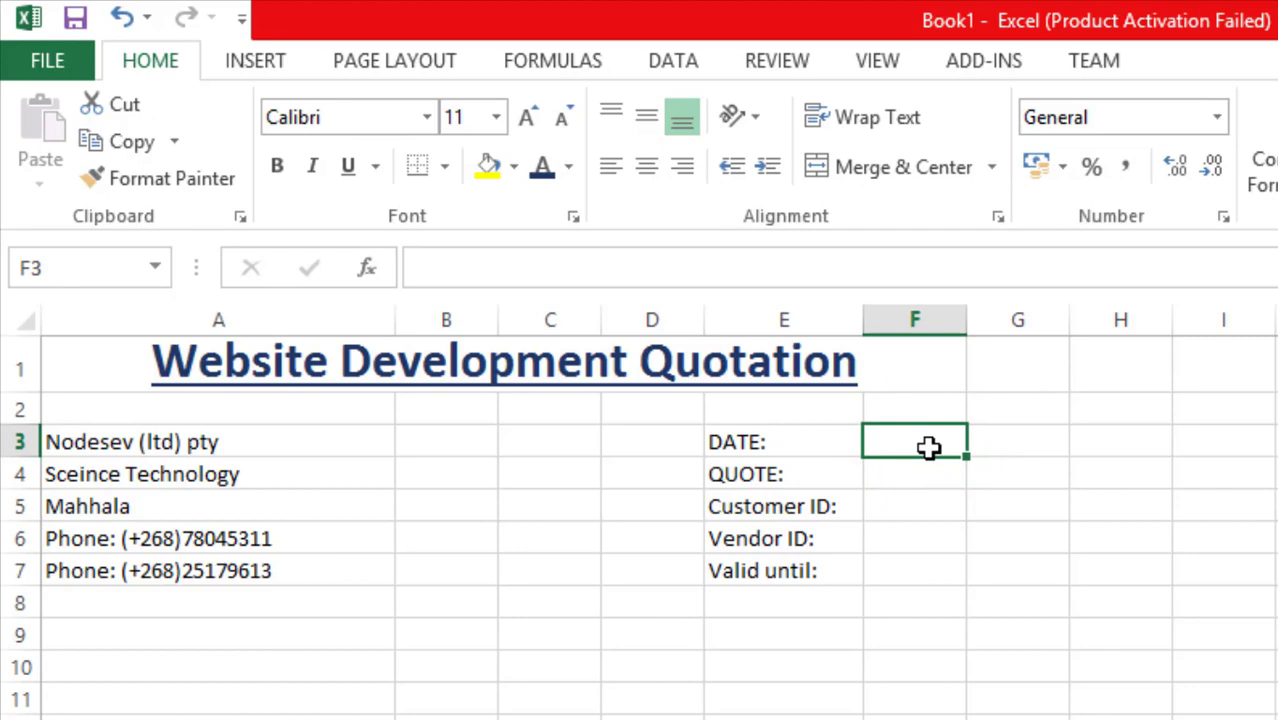
# Enter 14/01/2020, 389, 0612, 841 and 18/05/2020 into F3:F7 and widen column F slightly
pyautogui.write('14/')
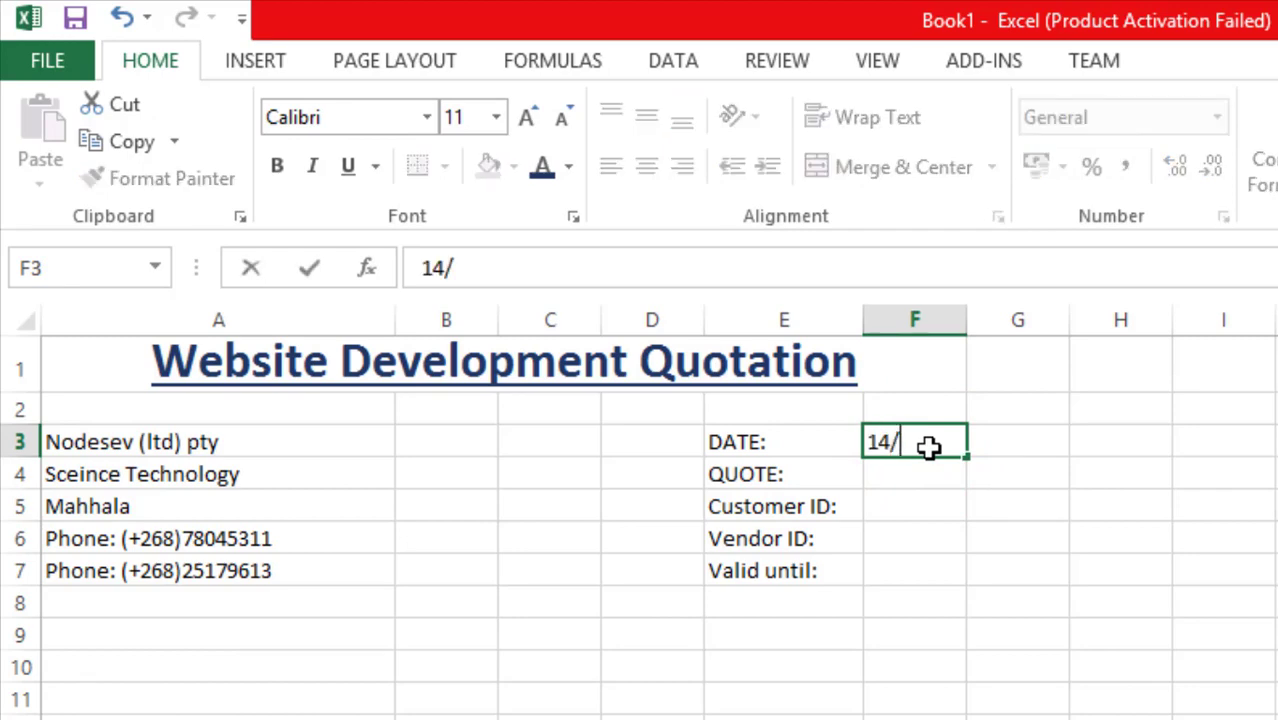
pyautogui.write('01/2020')
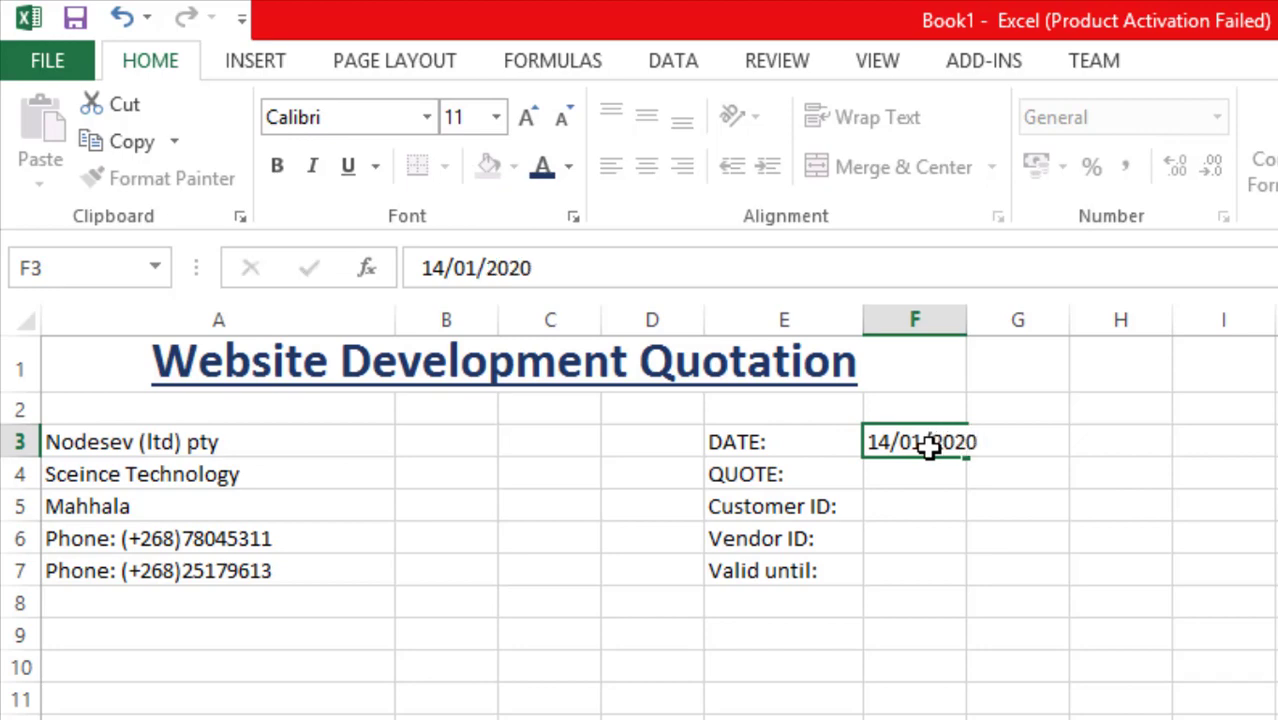
pyautogui.press('Return')
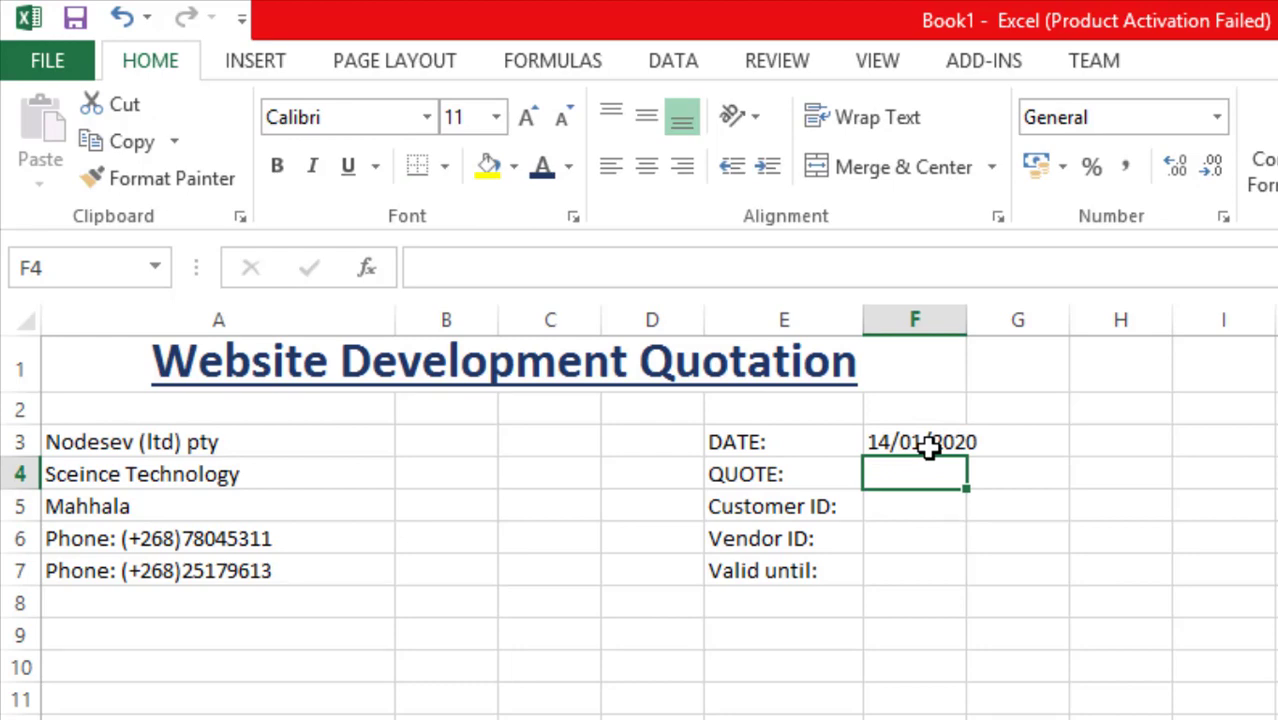
pyautogui.write('389')
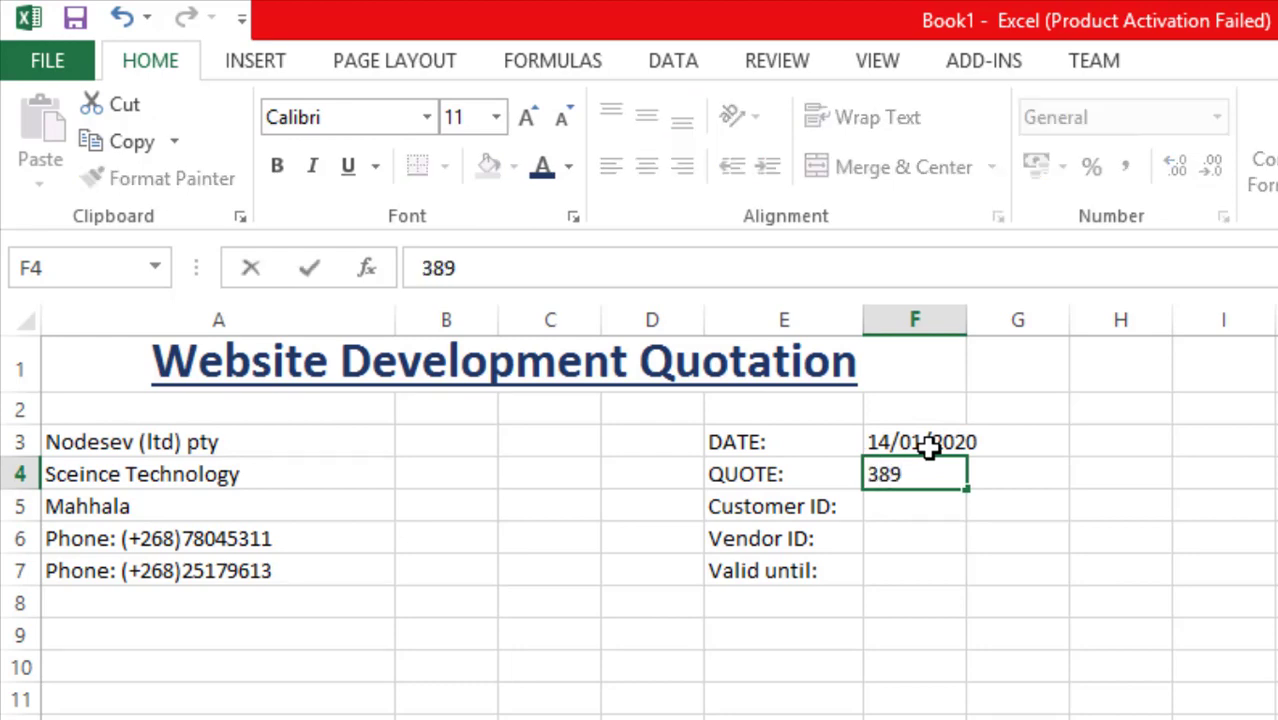
pyautogui.press('Return')
pyautogui.write('0612')
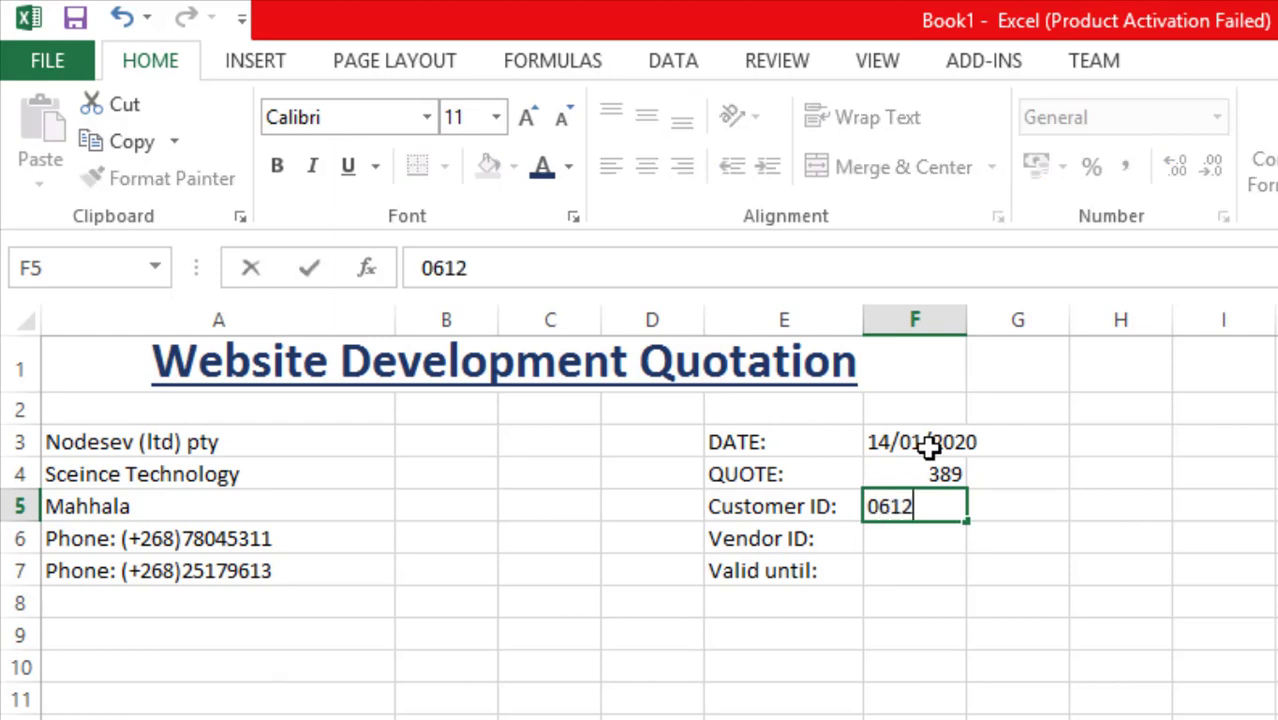
pyautogui.press('Return')
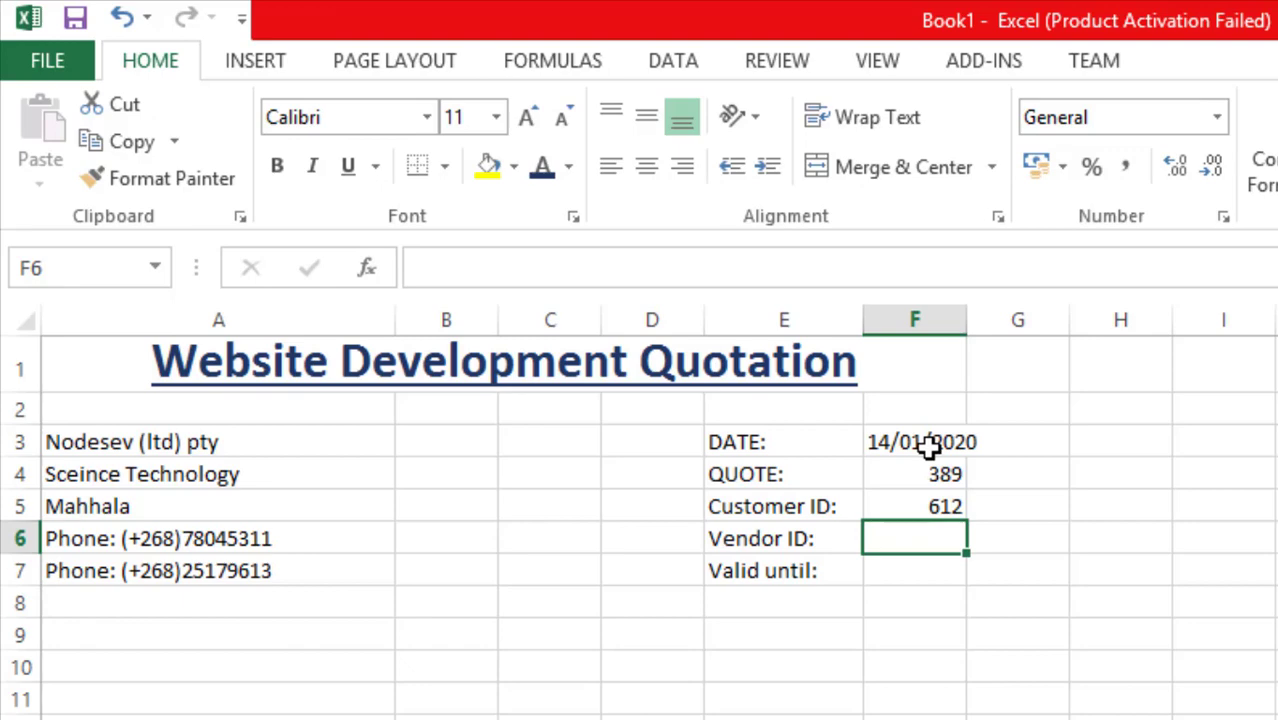
pyautogui.write('841')
pyautogui.press('Return')
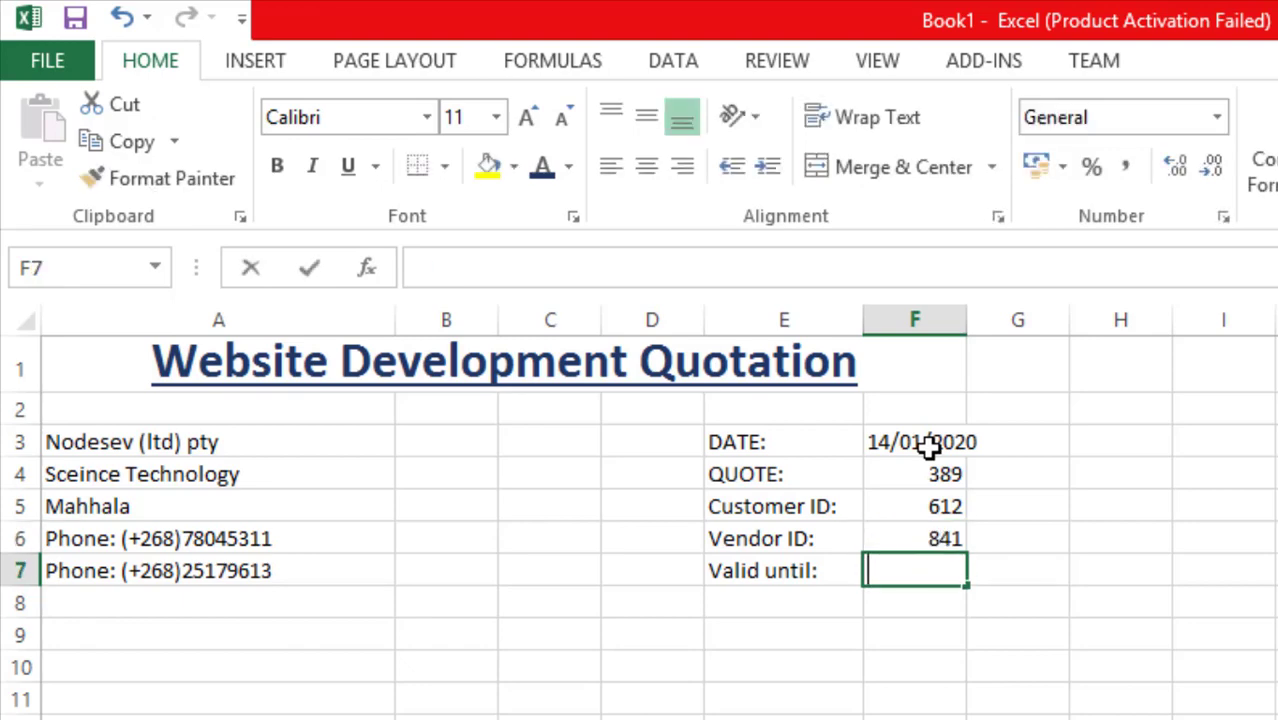
pyautogui.write('18/05/')
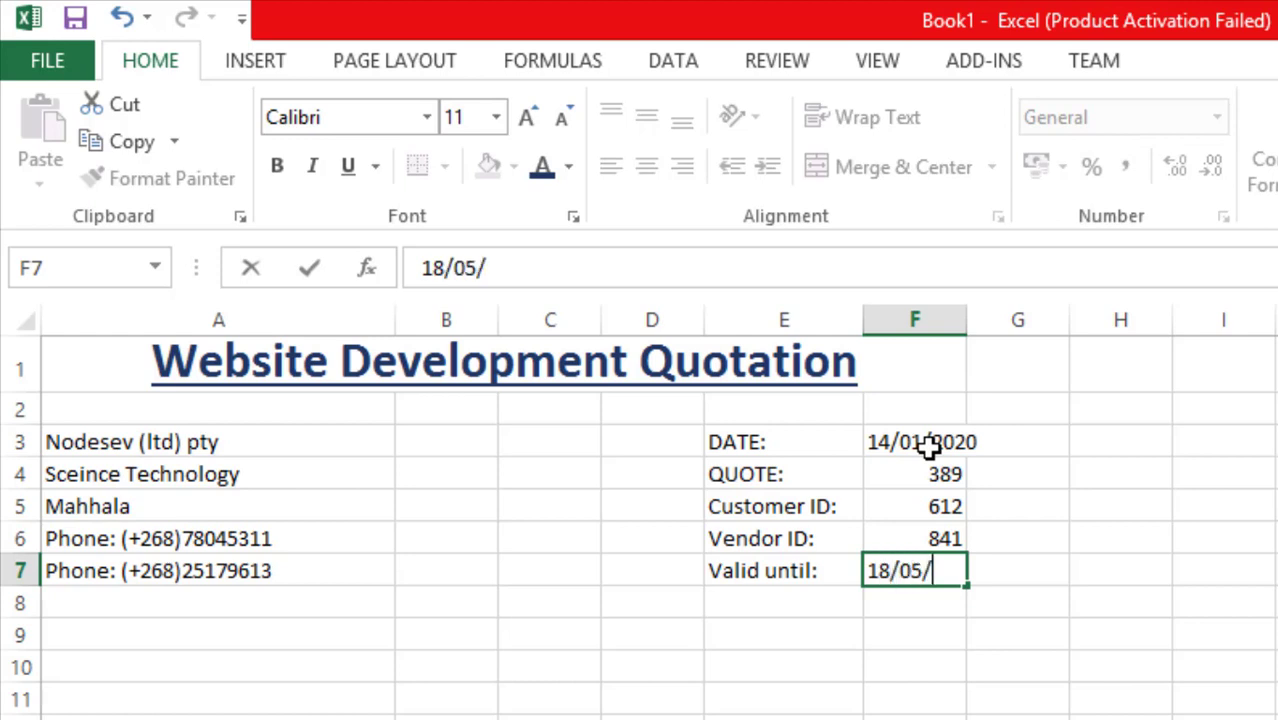
pyautogui.write('2020')
pyautogui.press('Return')
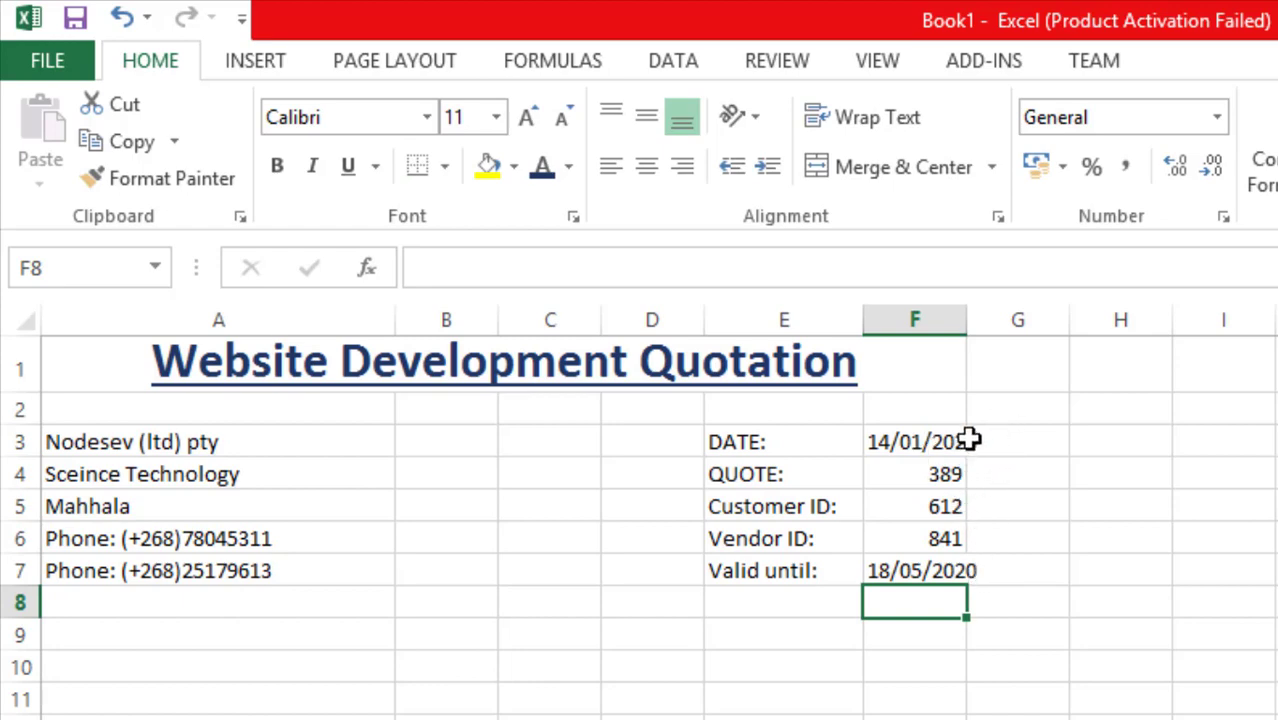
pyautogui.moveTo(976, 319); pyautogui.dragTo(983, 319)
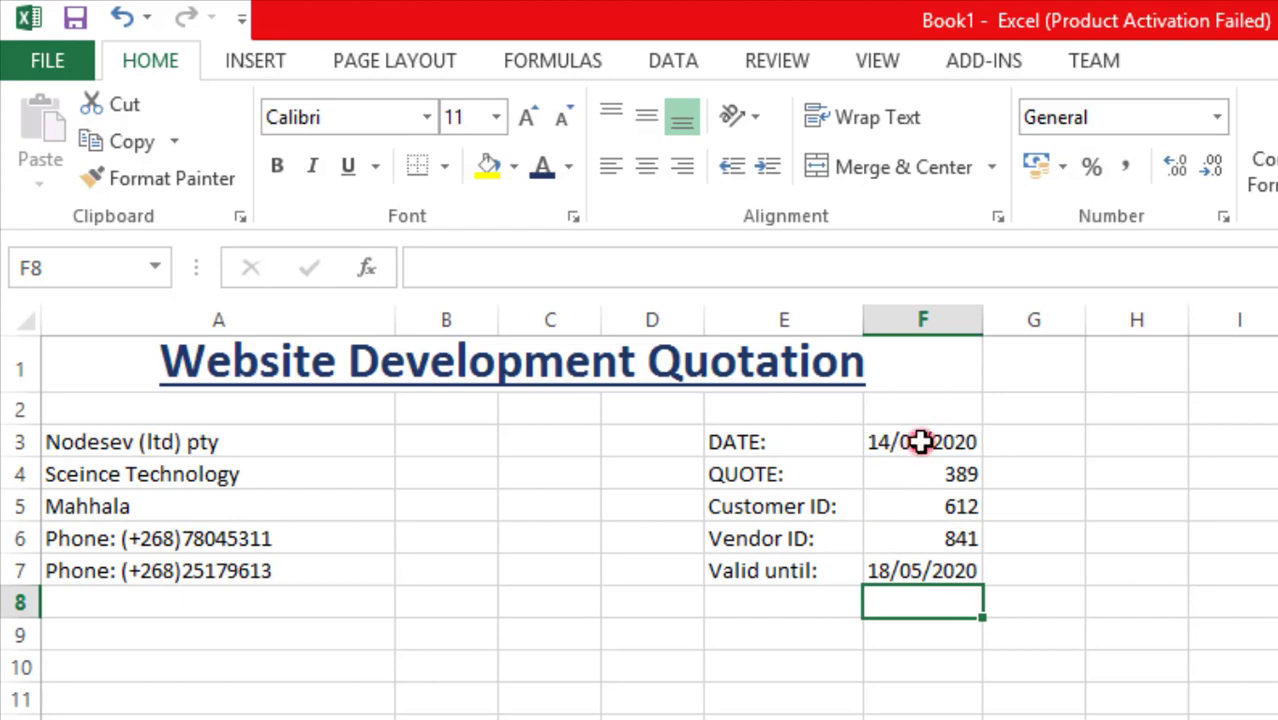
# Apply All Borders to the values in F3:F7
pyautogui.moveTo(921, 442); pyautogui.dragTo(926, 570)
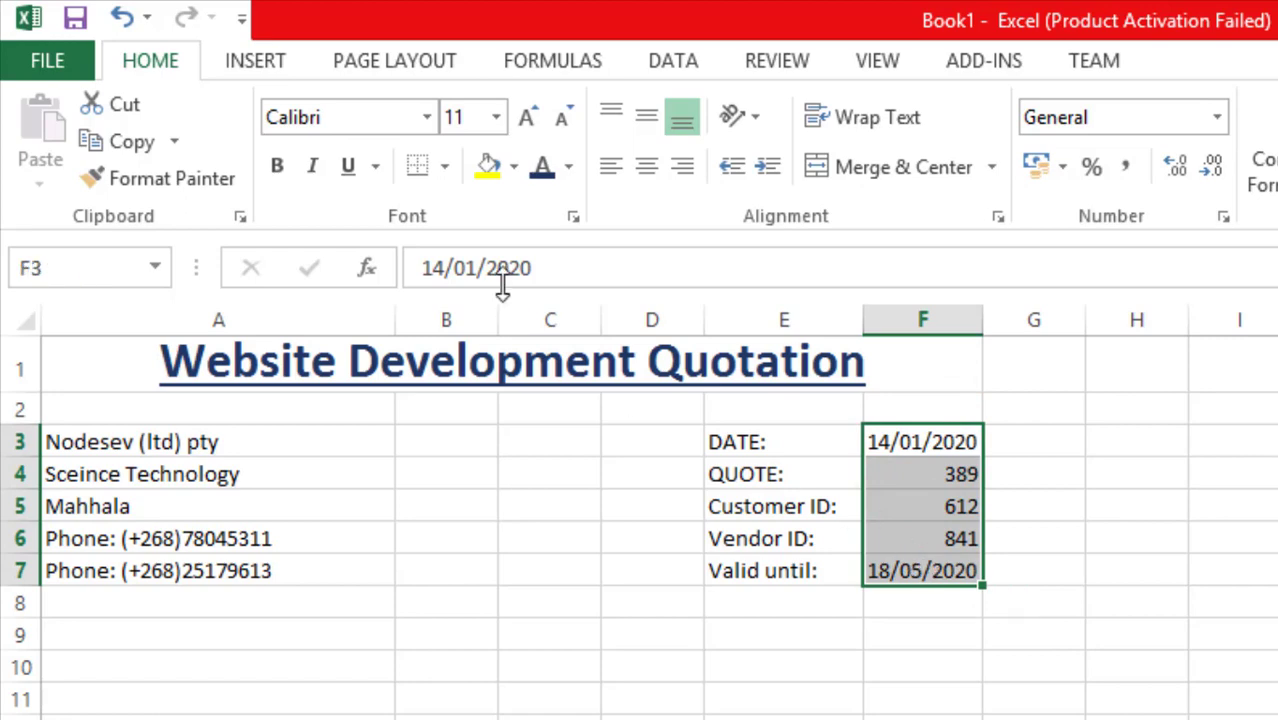
pyautogui.click(445, 168)
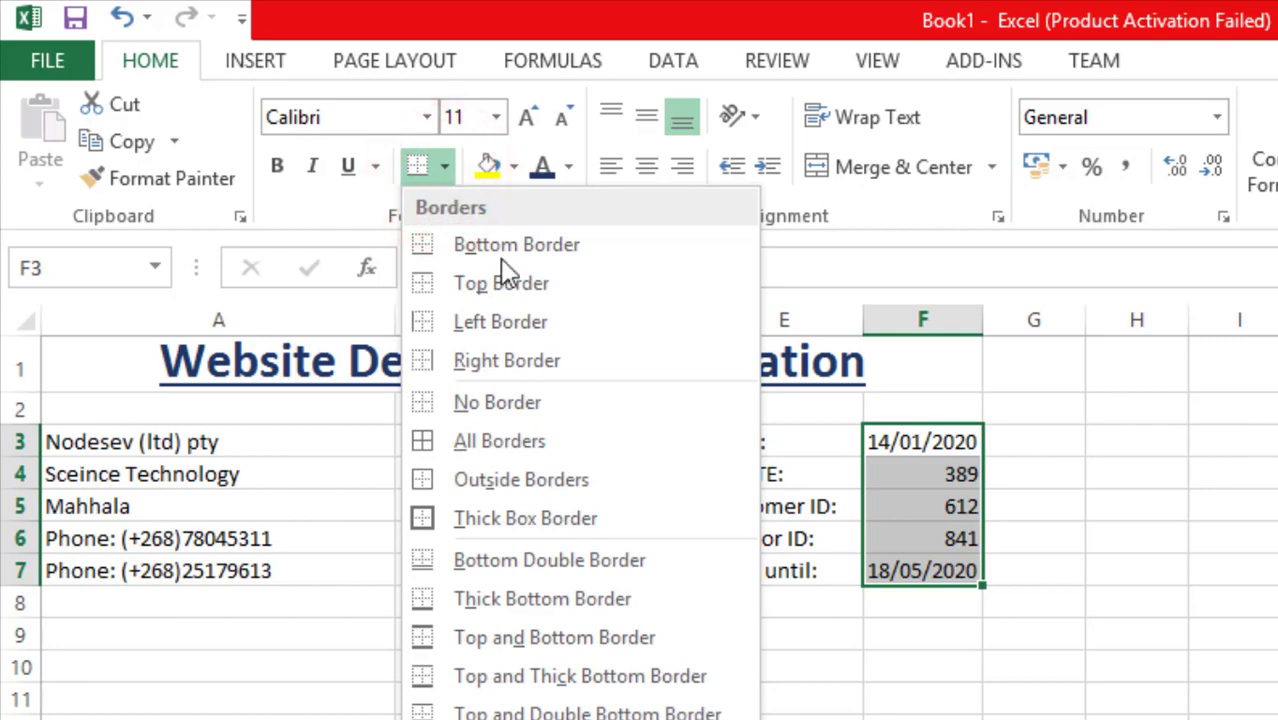
pyautogui.click(517, 444)
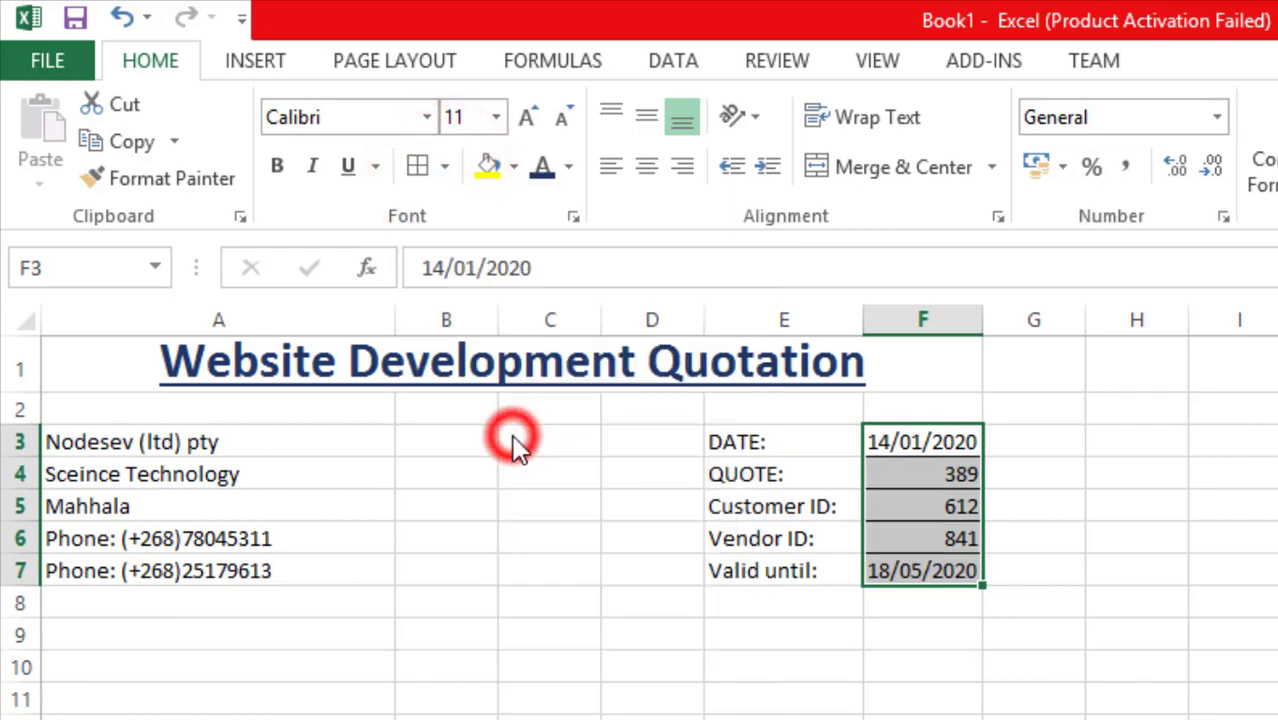
pyautogui.click(686, 672)
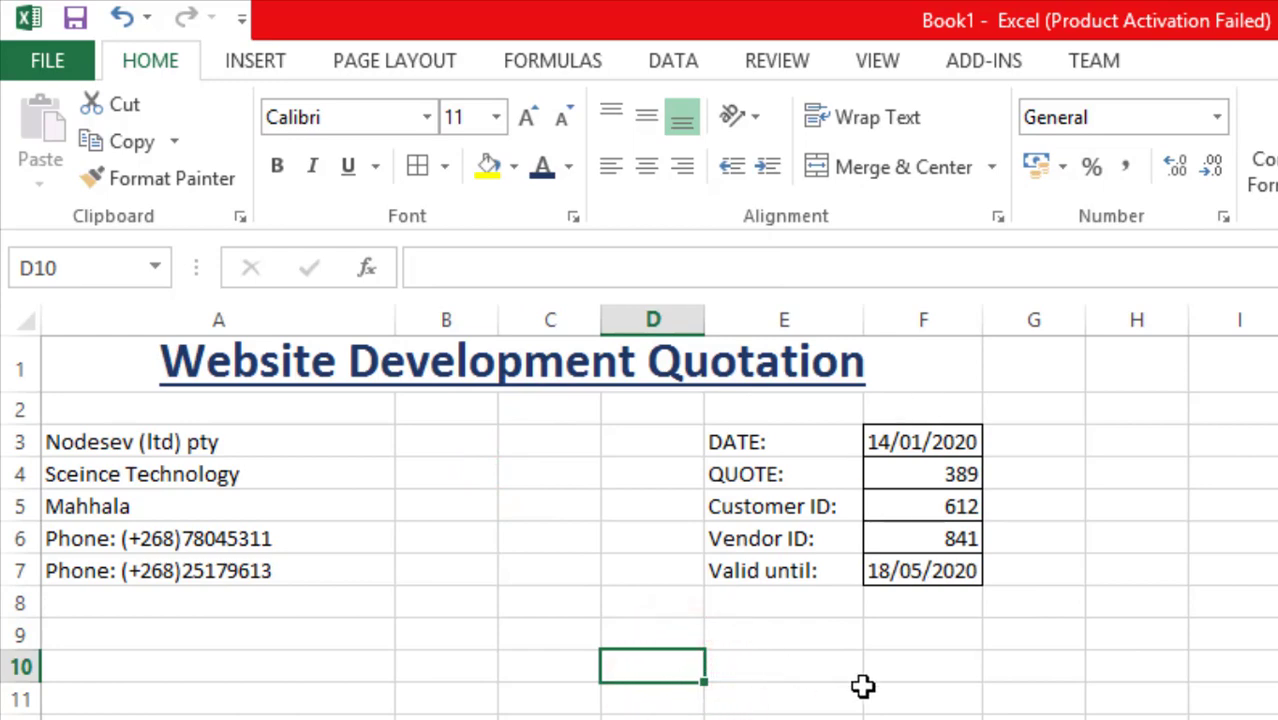
# Centre the values in F3:F7 and bring the scanned quotation sketch alongside
pyautogui.moveTo(926, 442); pyautogui.dragTo(913, 568)
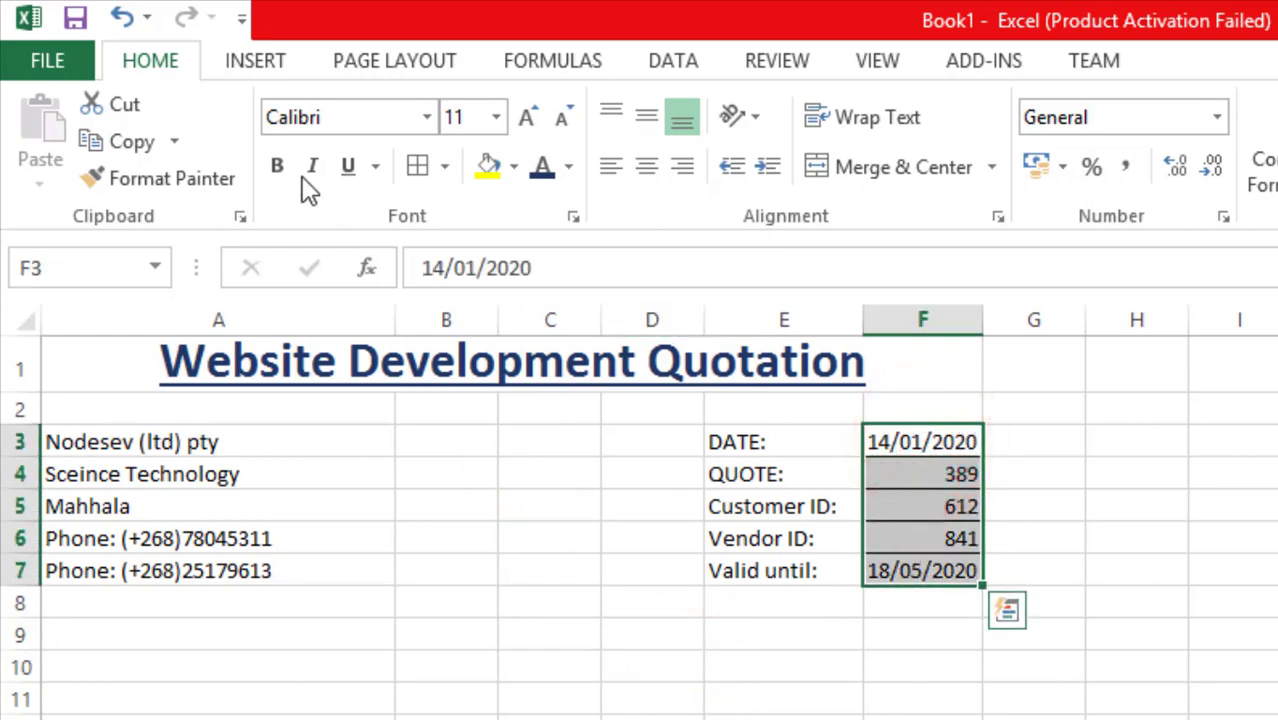
pyautogui.click(641, 168)
pyautogui.click(1150, 537)
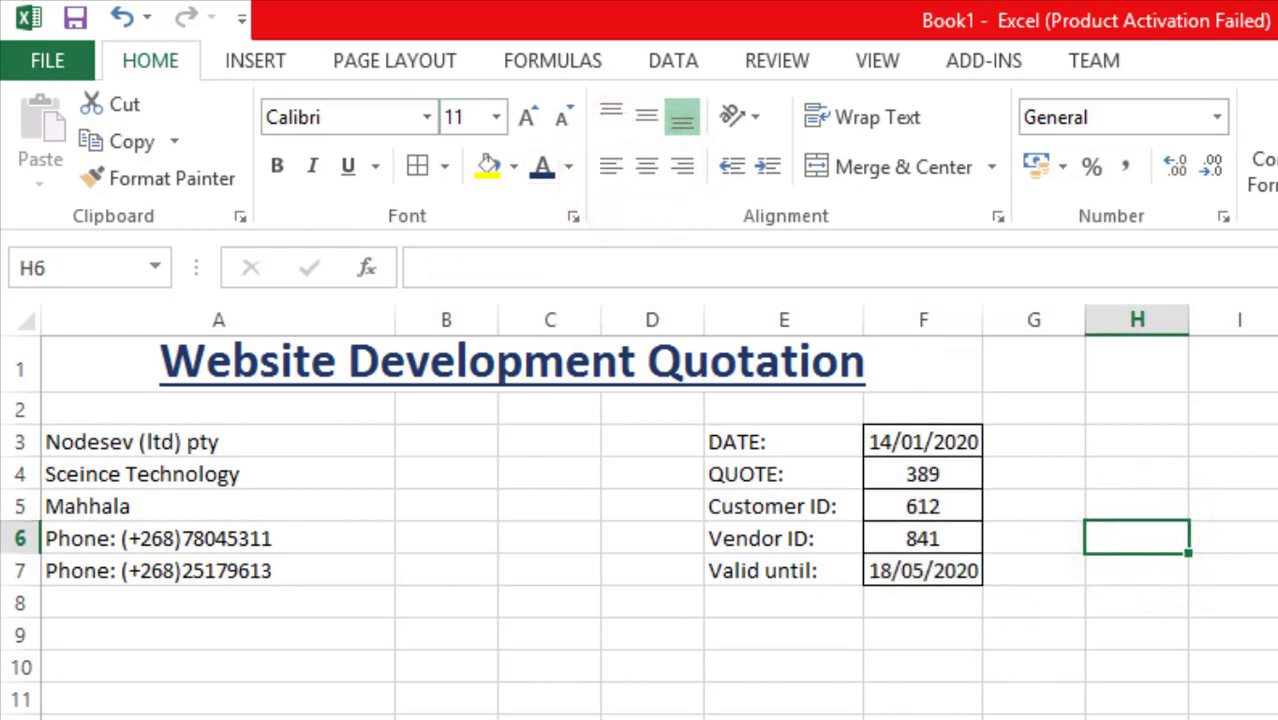
pyautogui.hotkey('alt', 'Tab')
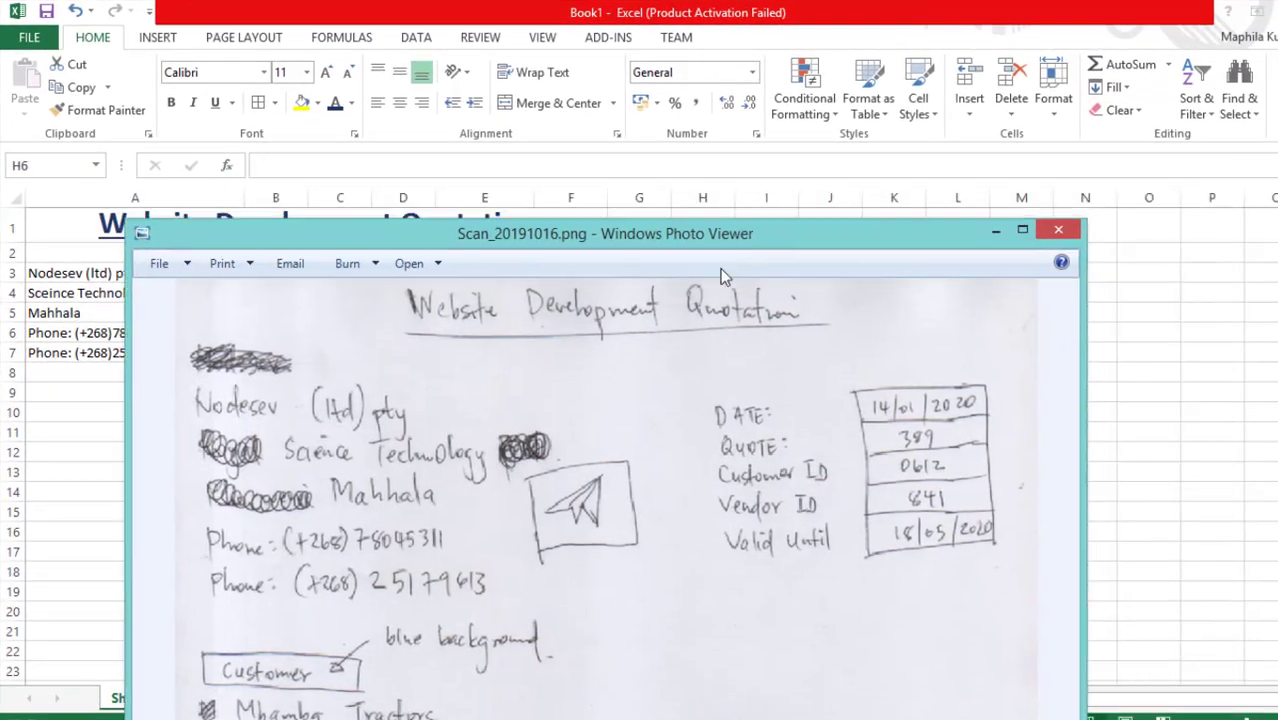
pyautogui.moveTo(725, 276); pyautogui.dragTo(435, 390)
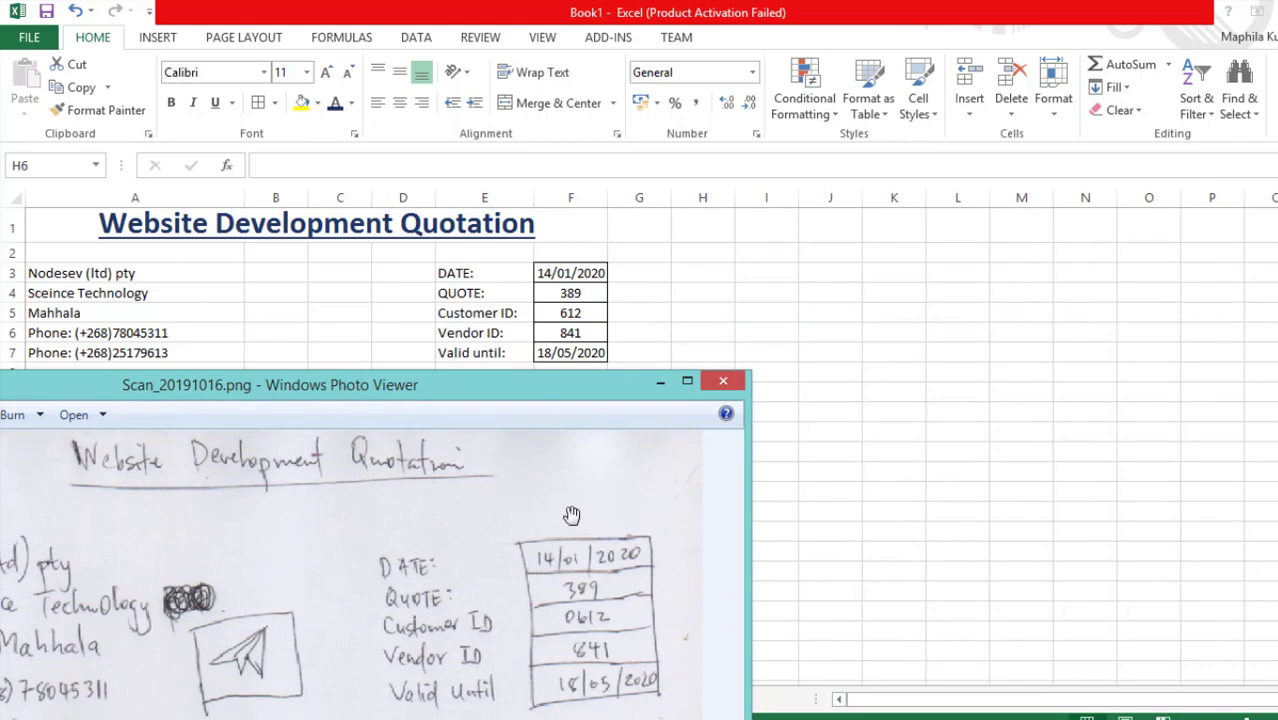
# Close the scan and start inserting a picture from file at cell B6
pyautogui.click(566, 384)
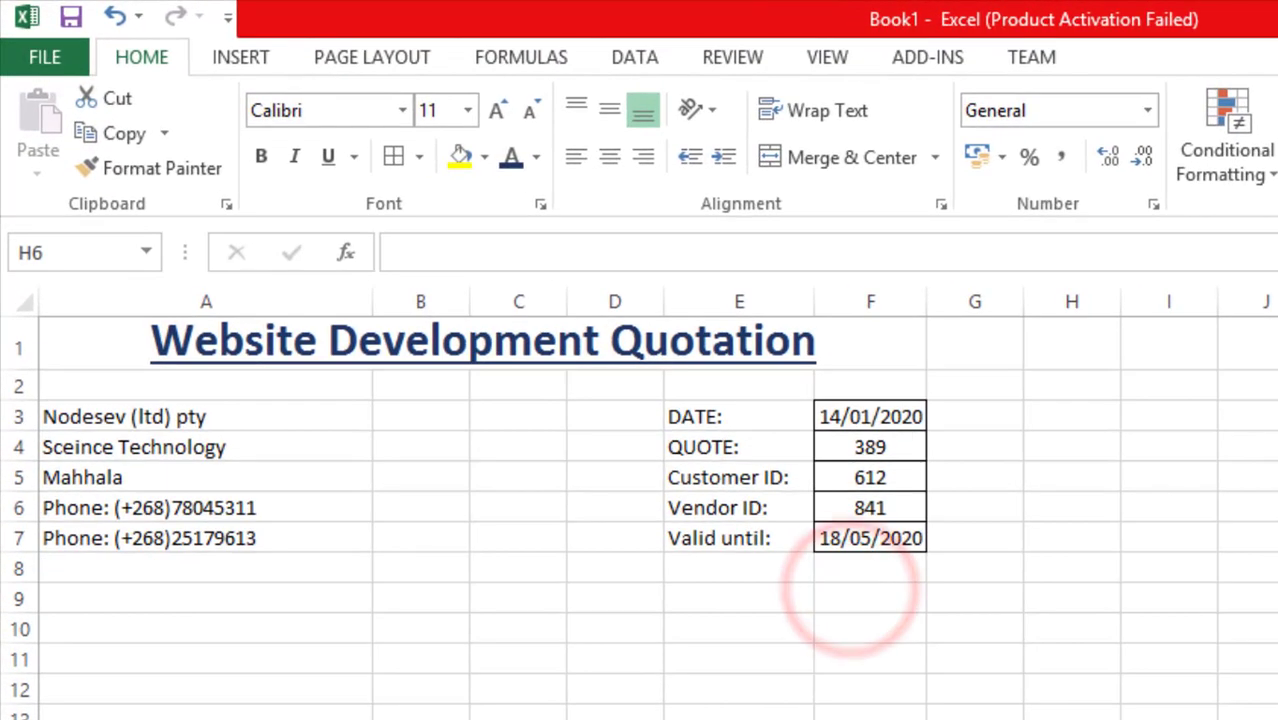
pyautogui.click(388, 500)
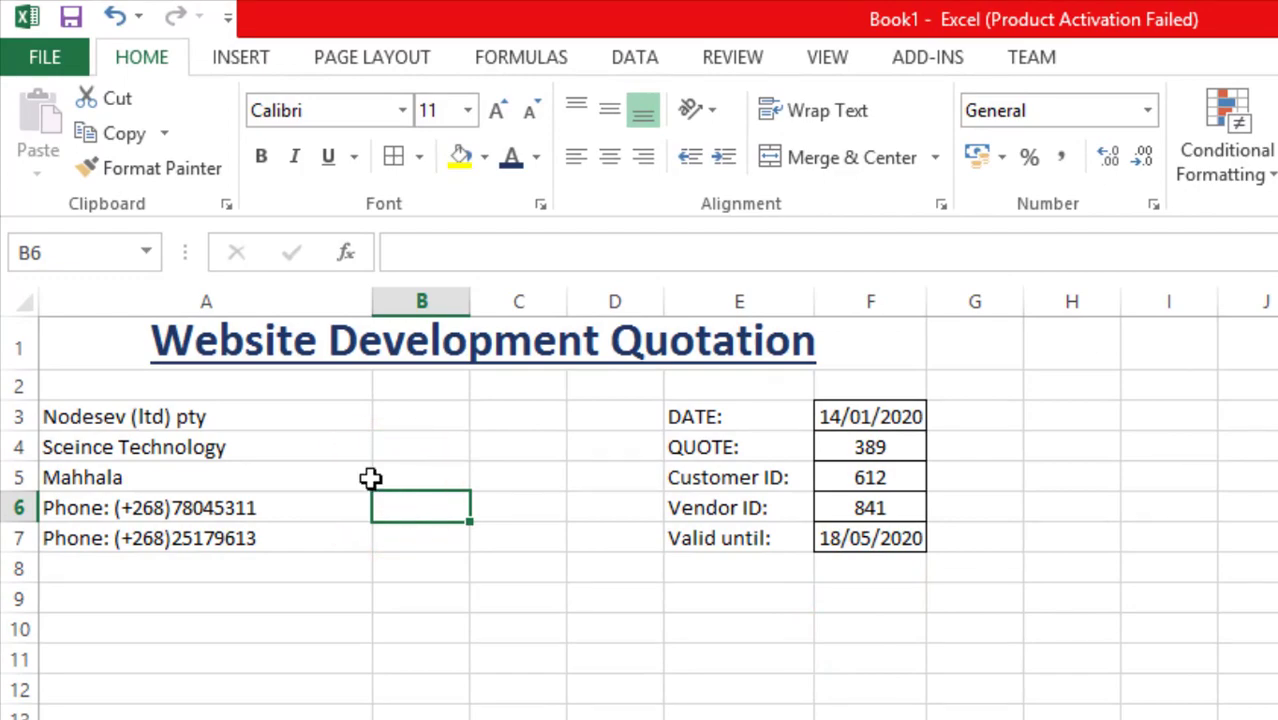
pyautogui.click(245, 58)
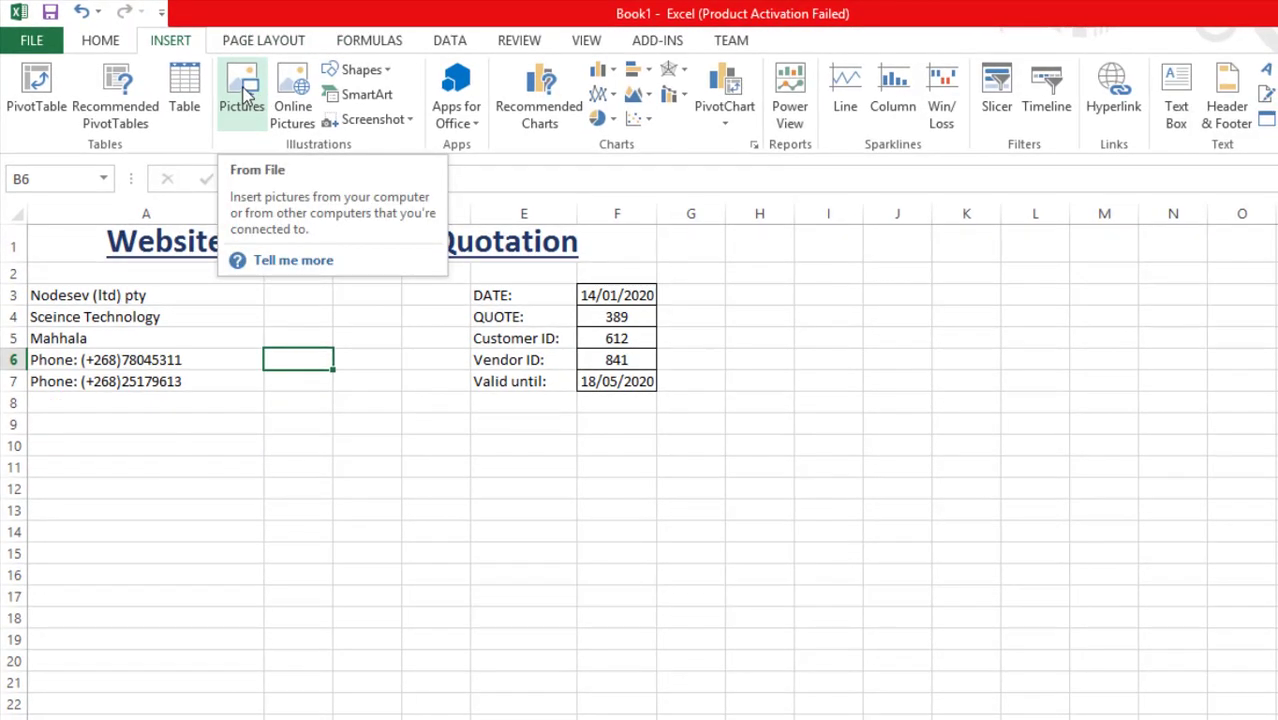
pyautogui.click(245, 90)
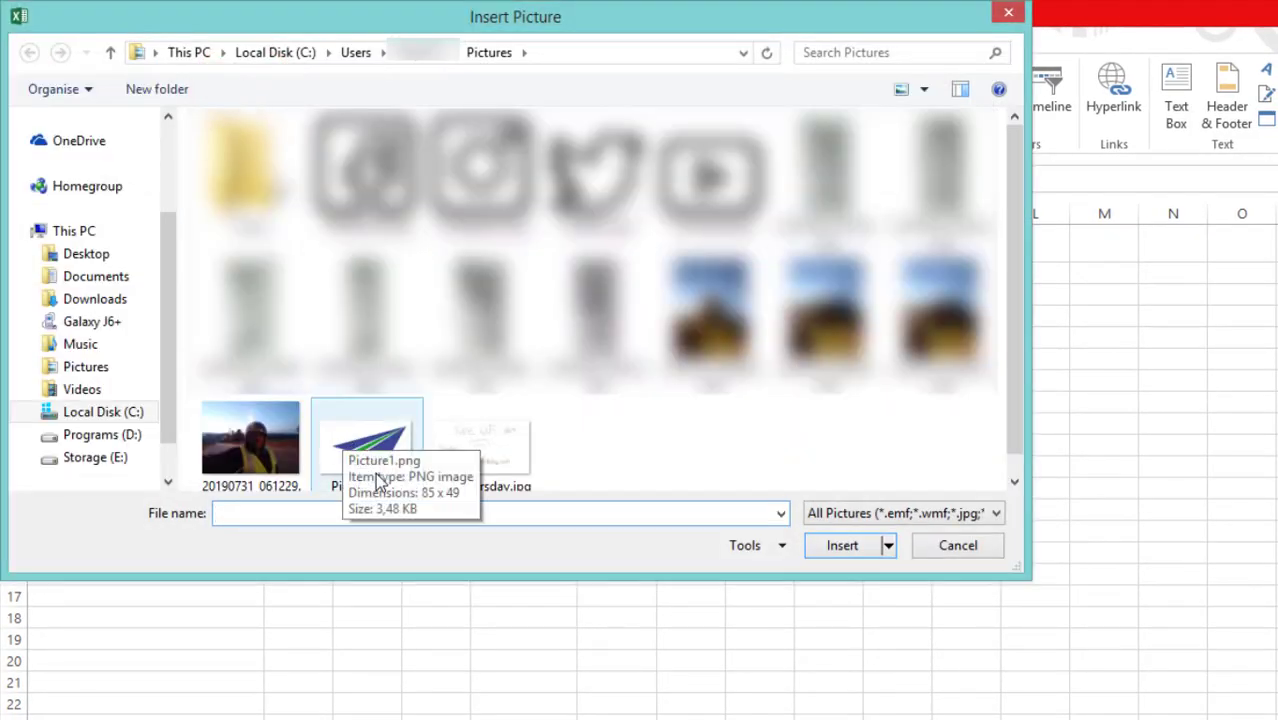
# Insert Picture1.png and size it beside the company details in rows 3–7
pyautogui.click(352, 448)
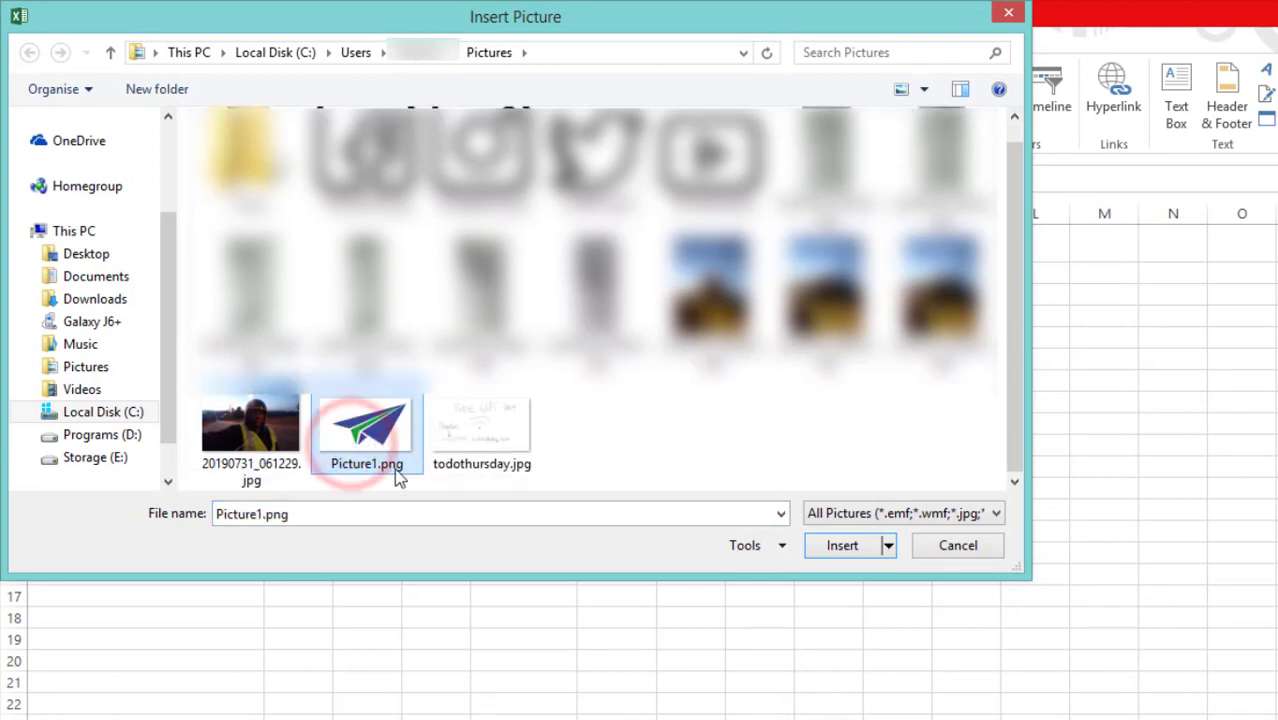
pyautogui.click(843, 546)
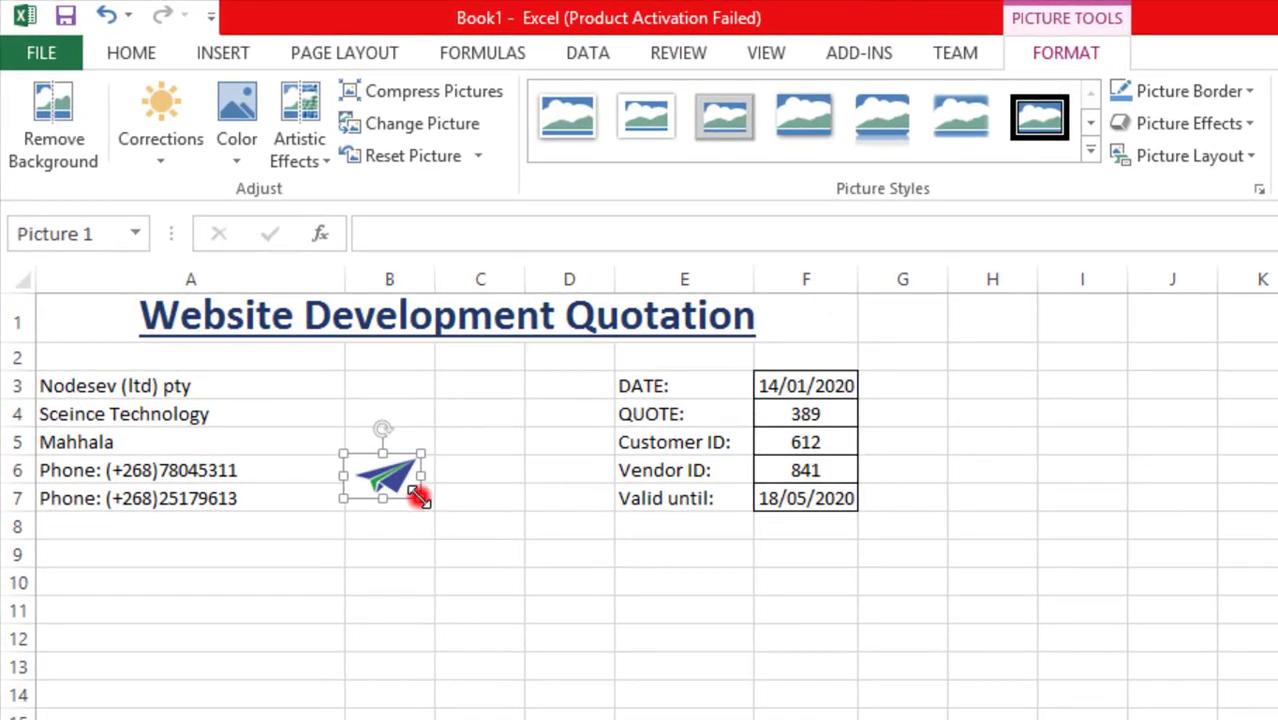
pyautogui.moveTo(419, 496); pyautogui.dragTo(557, 569)
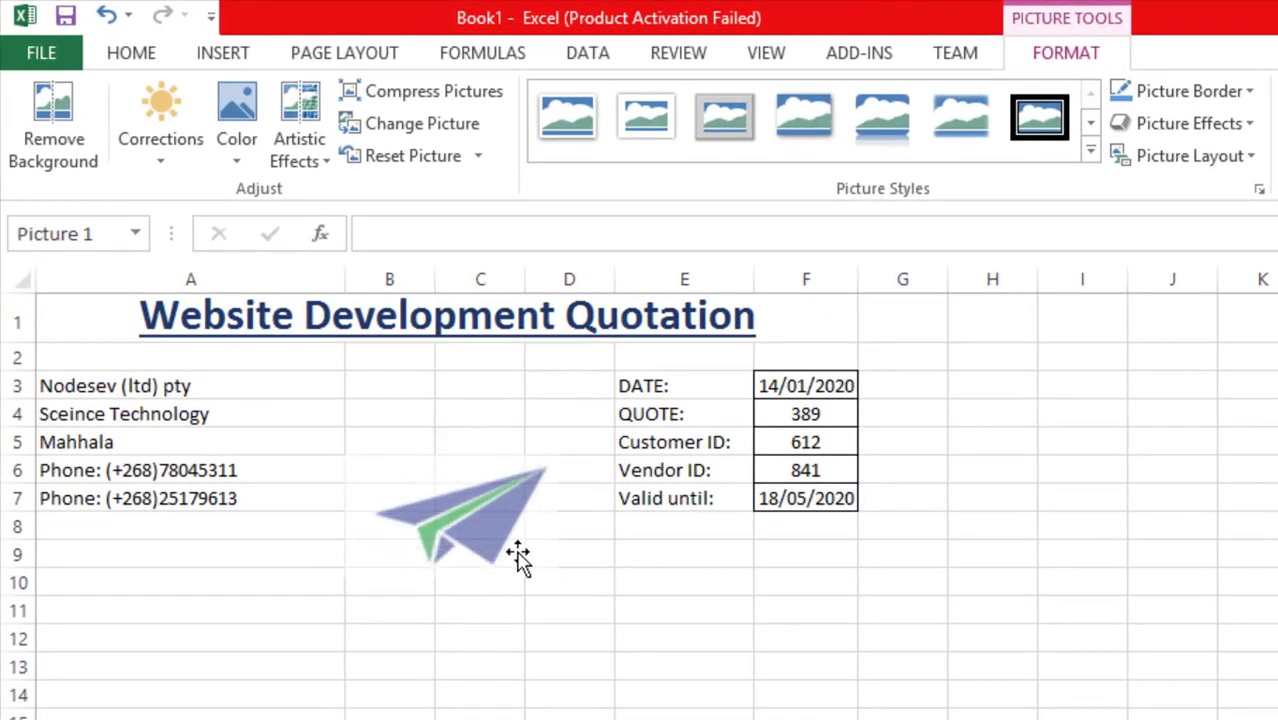
pyautogui.moveTo(485, 531); pyautogui.dragTo(393, 459)
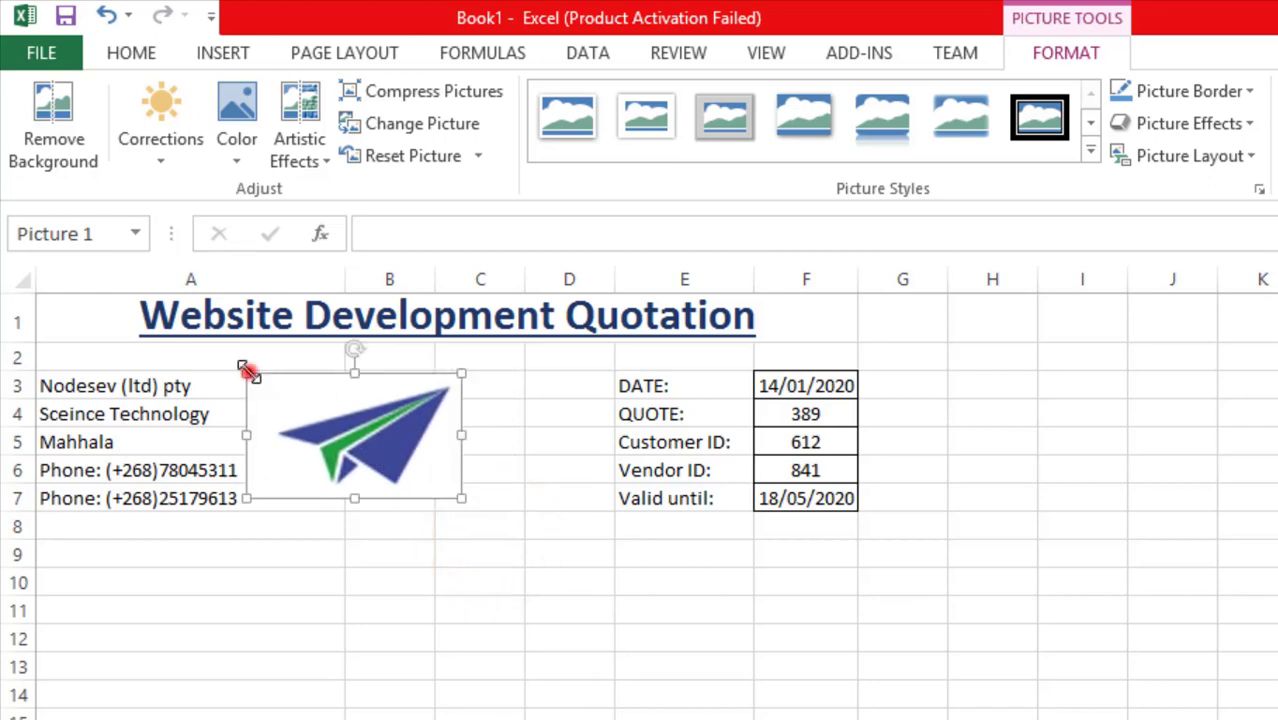
pyautogui.moveTo(249, 371); pyautogui.dragTo(262, 380)
pyautogui.click(1042, 120)
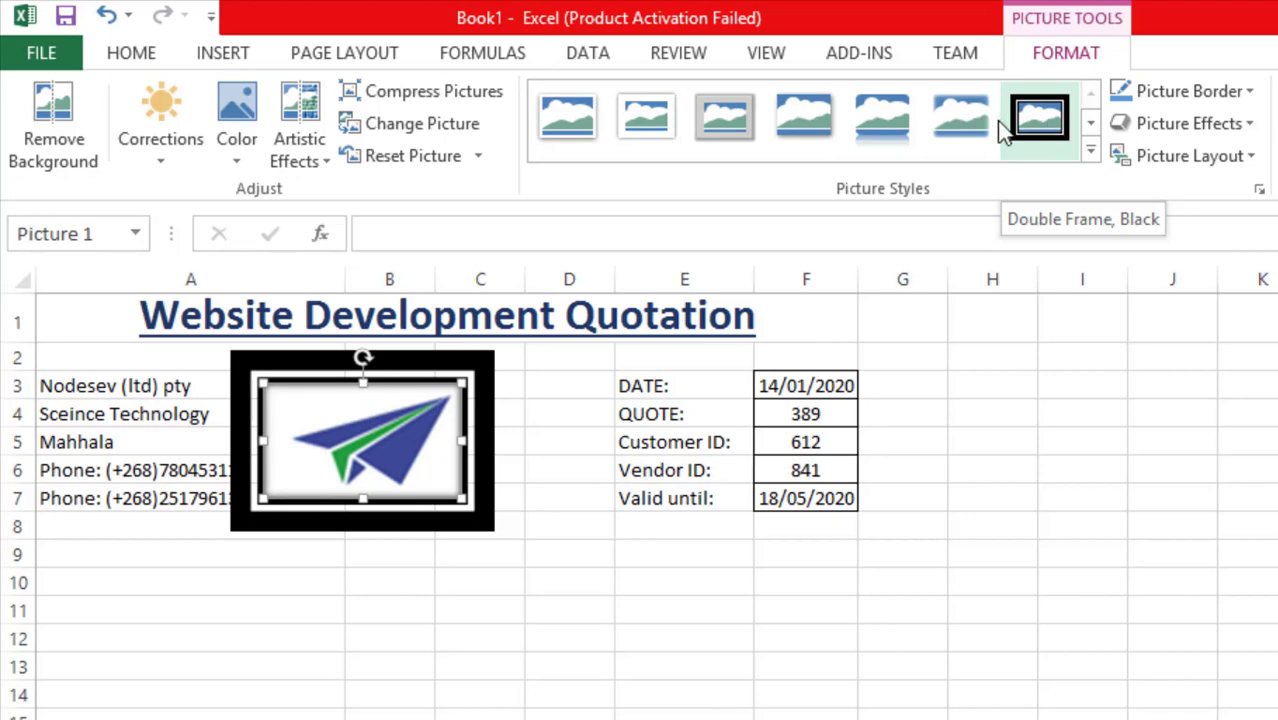
# Try the Beveled Oval picture style on the logo, then undo it
pyautogui.click(1091, 123)
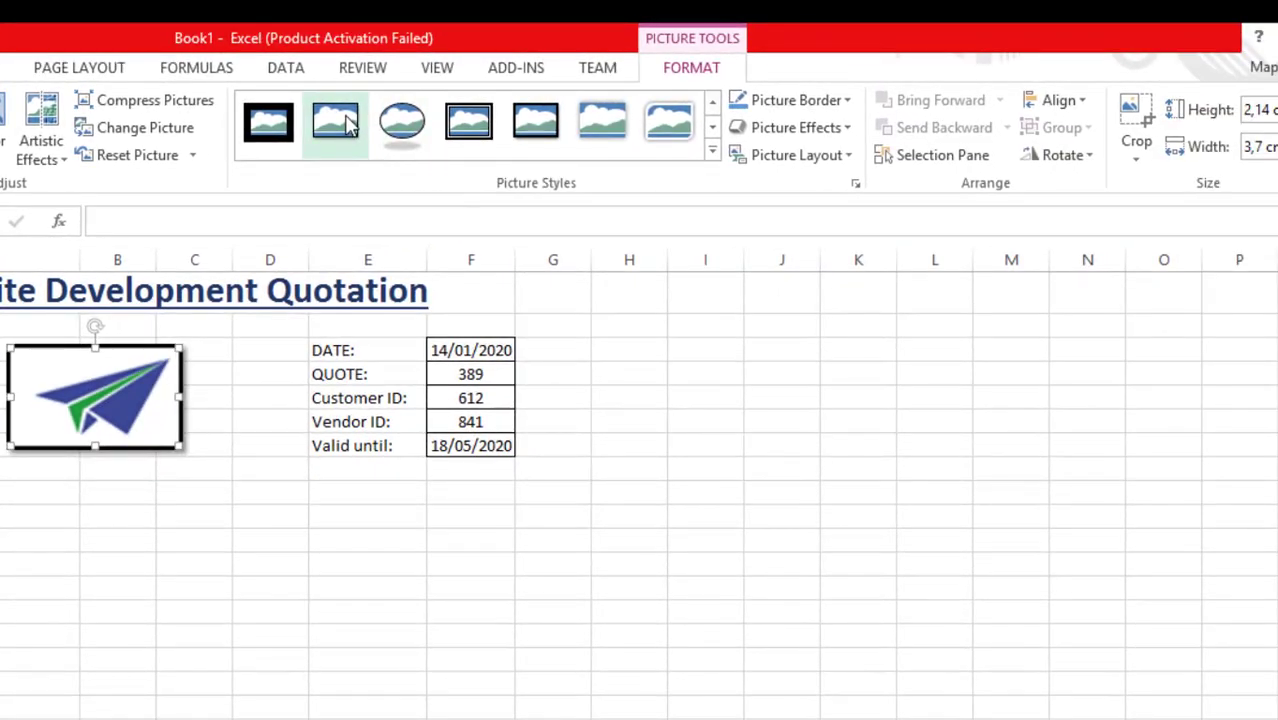
pyautogui.click(725, 117)
pyautogui.hotkey('ctrl', 'z')
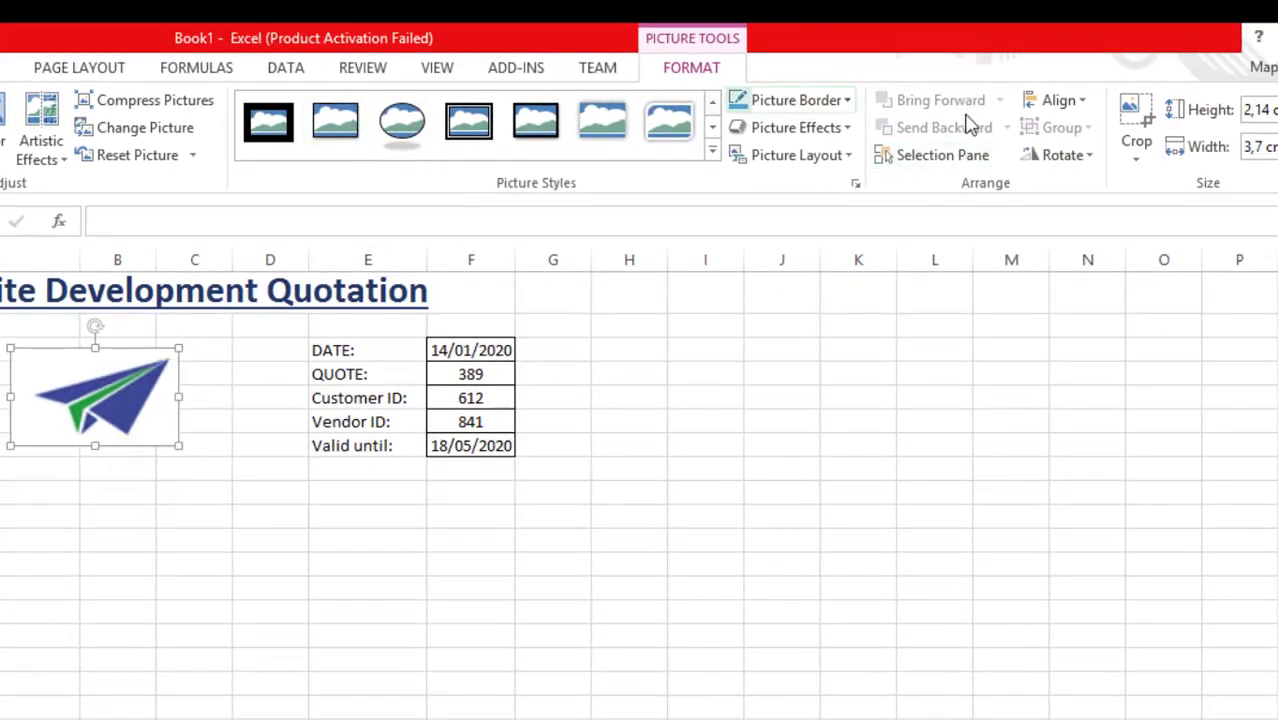
# Crop the logo's top-left and bottom-right margins to about 1.77 × 3.07 cm
pyautogui.click(1136, 110)
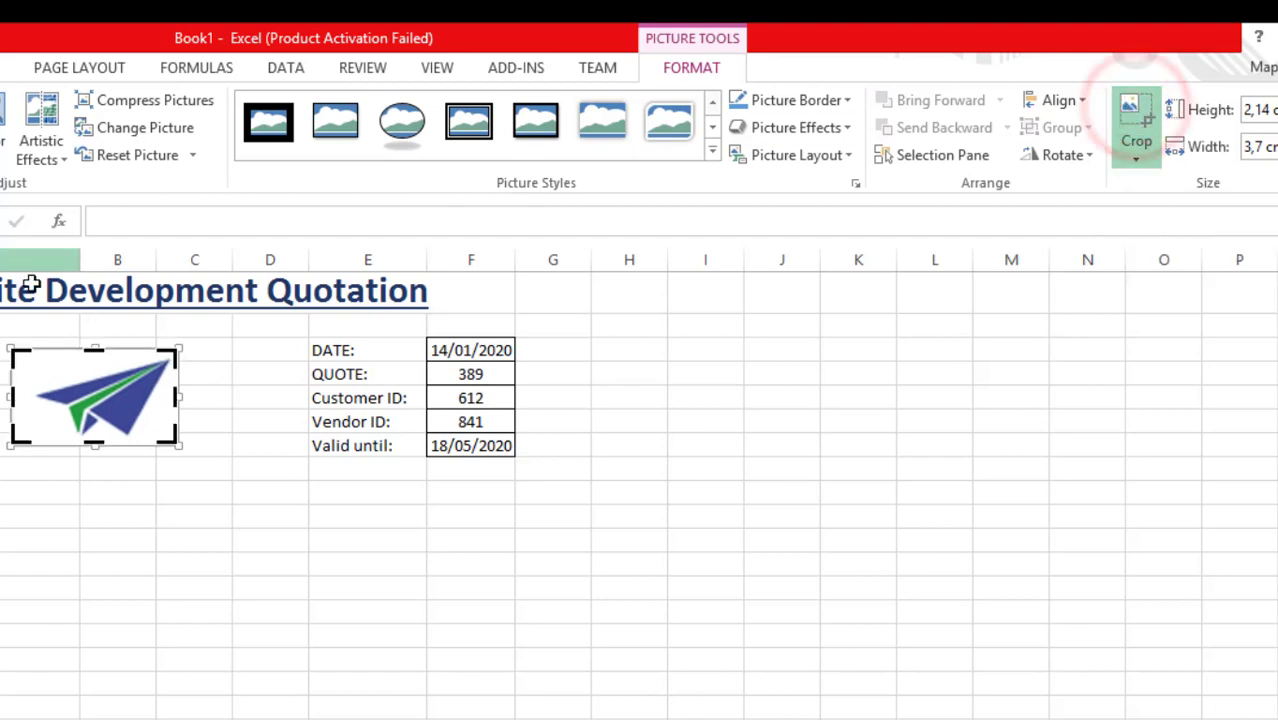
pyautogui.moveTo(24, 352); pyautogui.dragTo(35, 358)
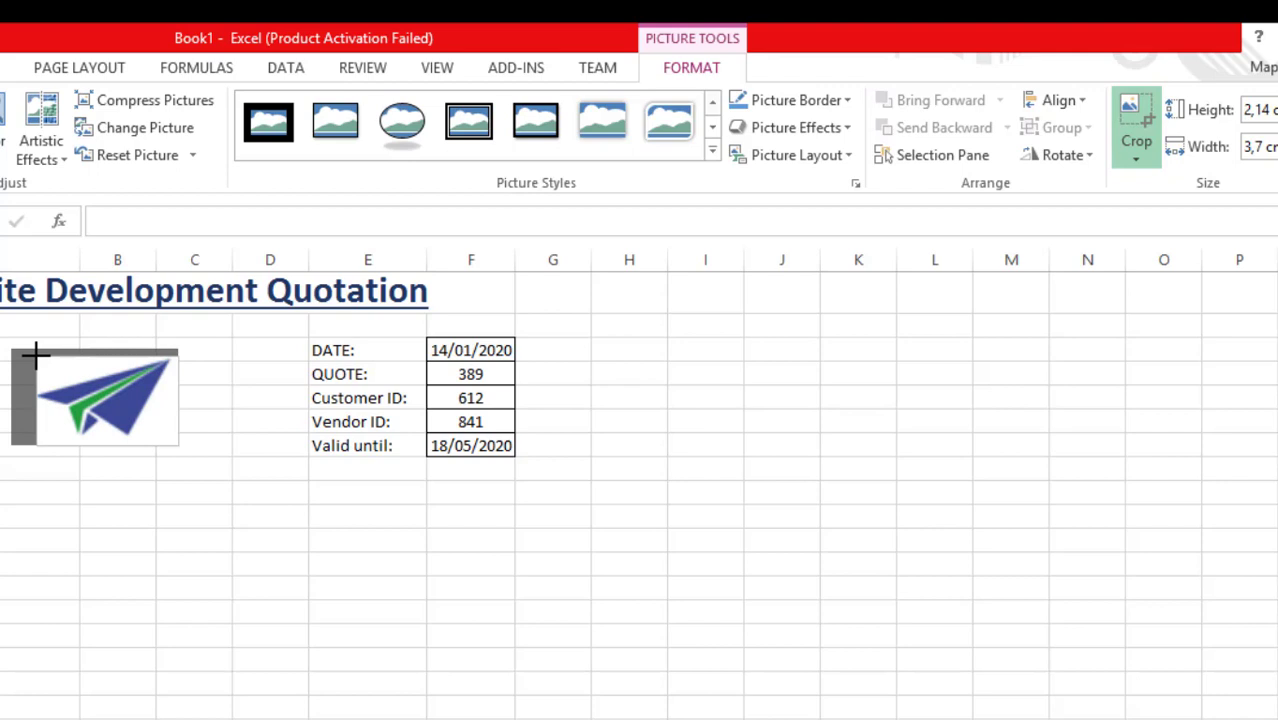
pyautogui.moveTo(38, 358); pyautogui.dragTo(38, 358)
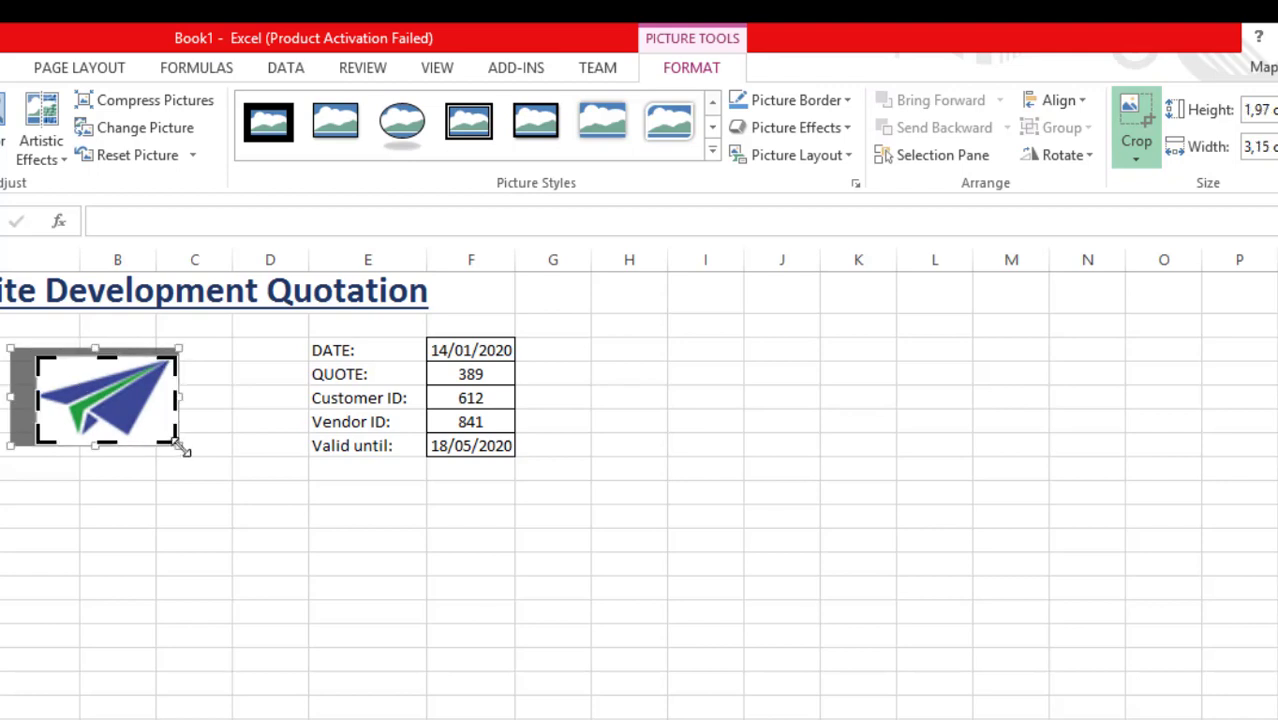
pyautogui.moveTo(172, 442); pyautogui.dragTo(164, 434)
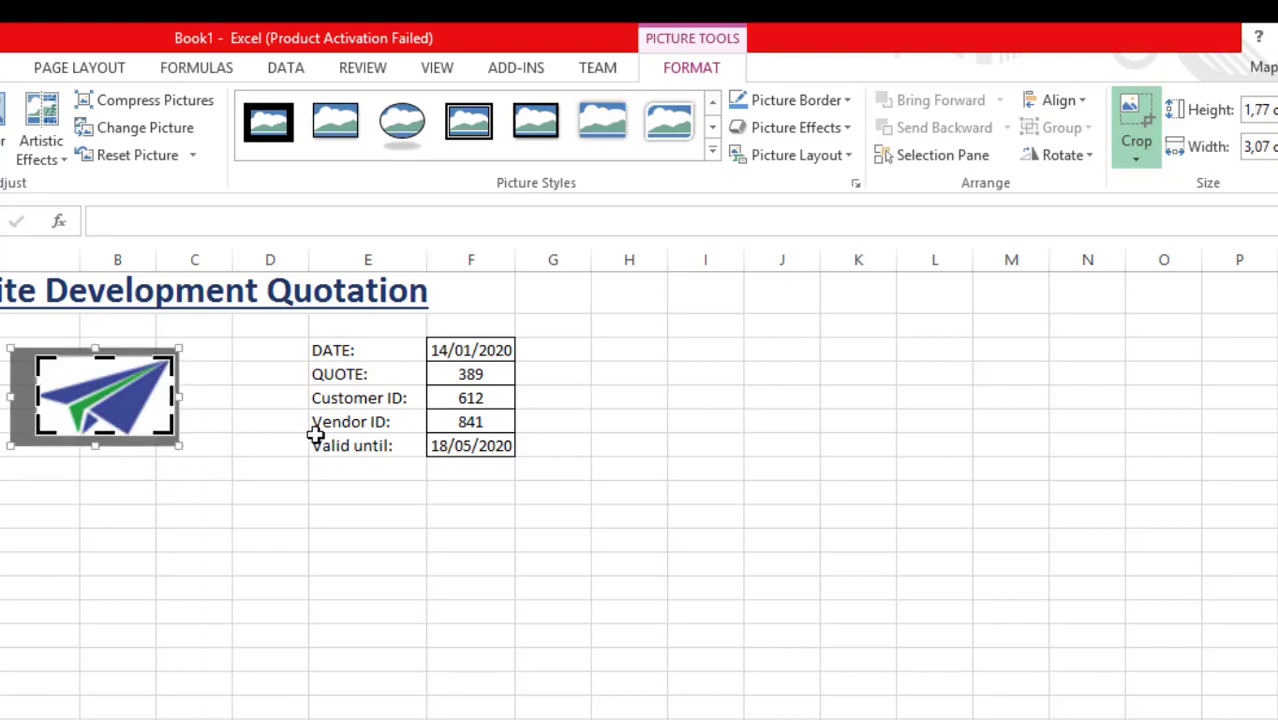
pyautogui.click(245, 545)
pyautogui.click(125, 396)
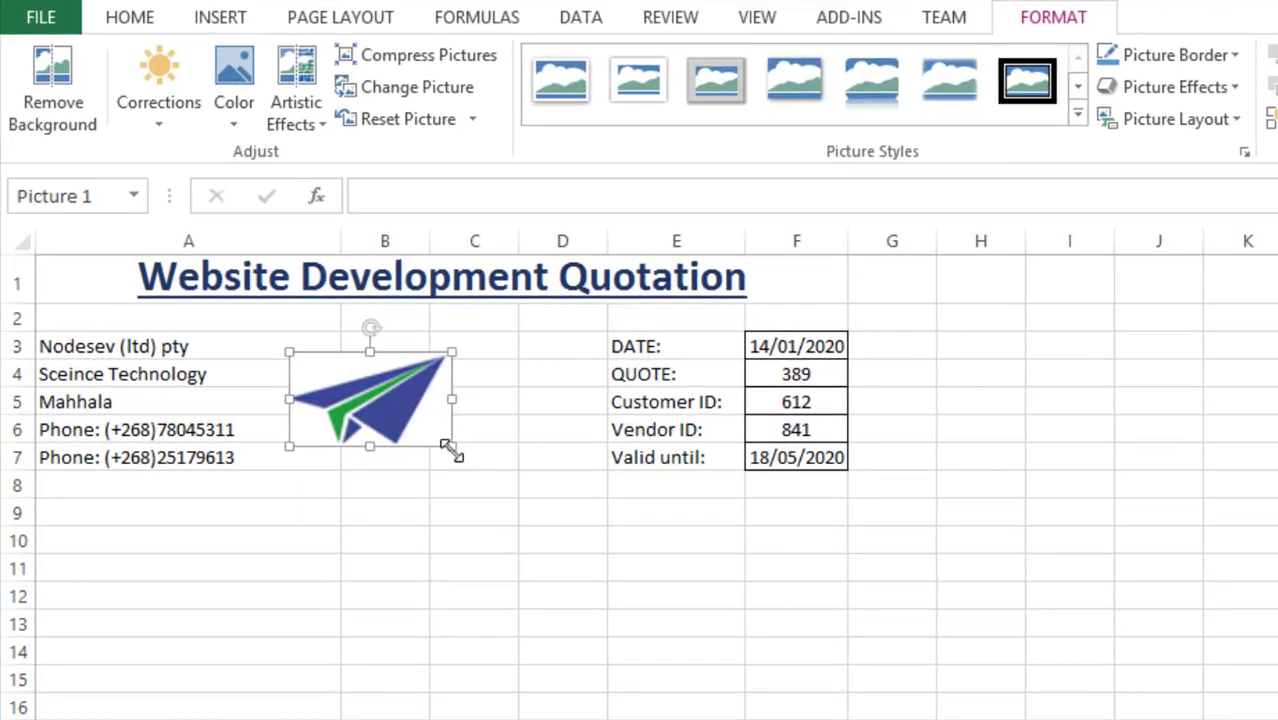
# Resize the logo and nudge it up and left beside the sender details
pyautogui.moveTo(177, 436); pyautogui.dragTo(180, 441)
pyautogui.moveTo(452, 447); pyautogui.dragTo(412, 420)
pyautogui.moveTo(490, 333); pyautogui.dragTo(456, 352)
pyautogui.moveTo(399, 410); pyautogui.dragTo(394, 390)
pyautogui.click(392, 515)
pyautogui.click(566, 716)
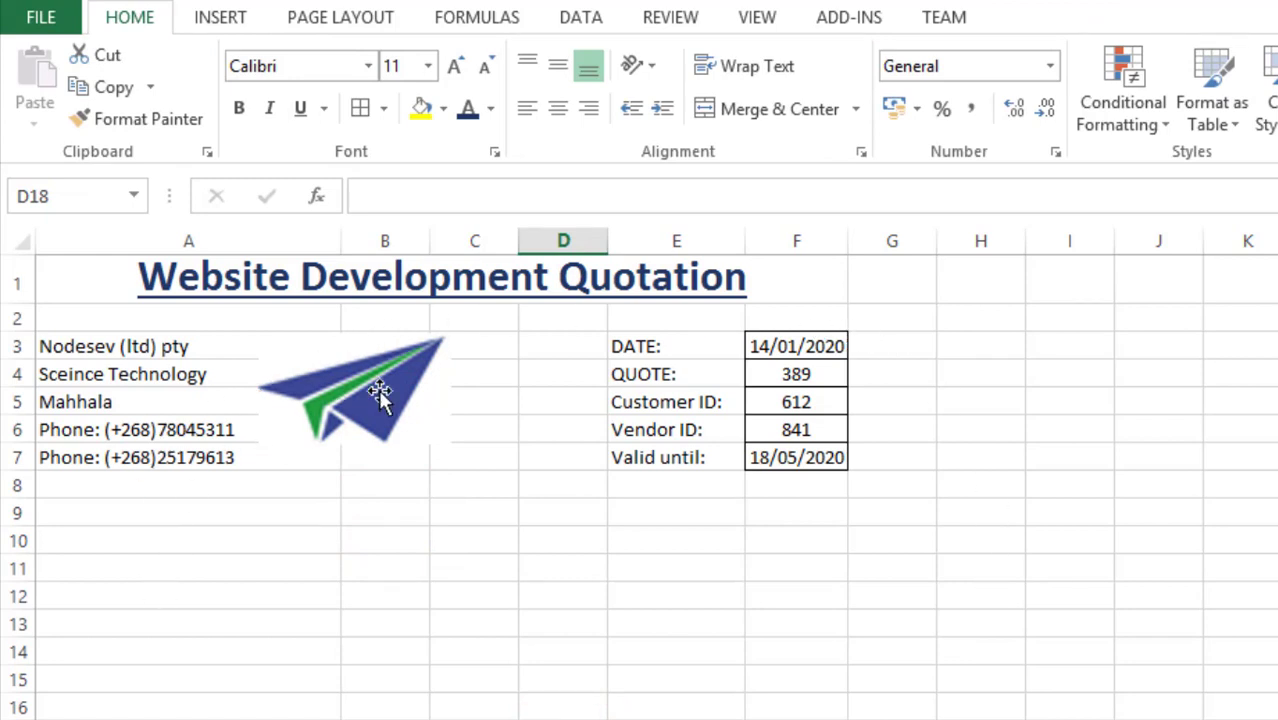
# Shrink the logo again from its top-right corner to fit rows 3–6, then select A9
pyautogui.click(417, 377)
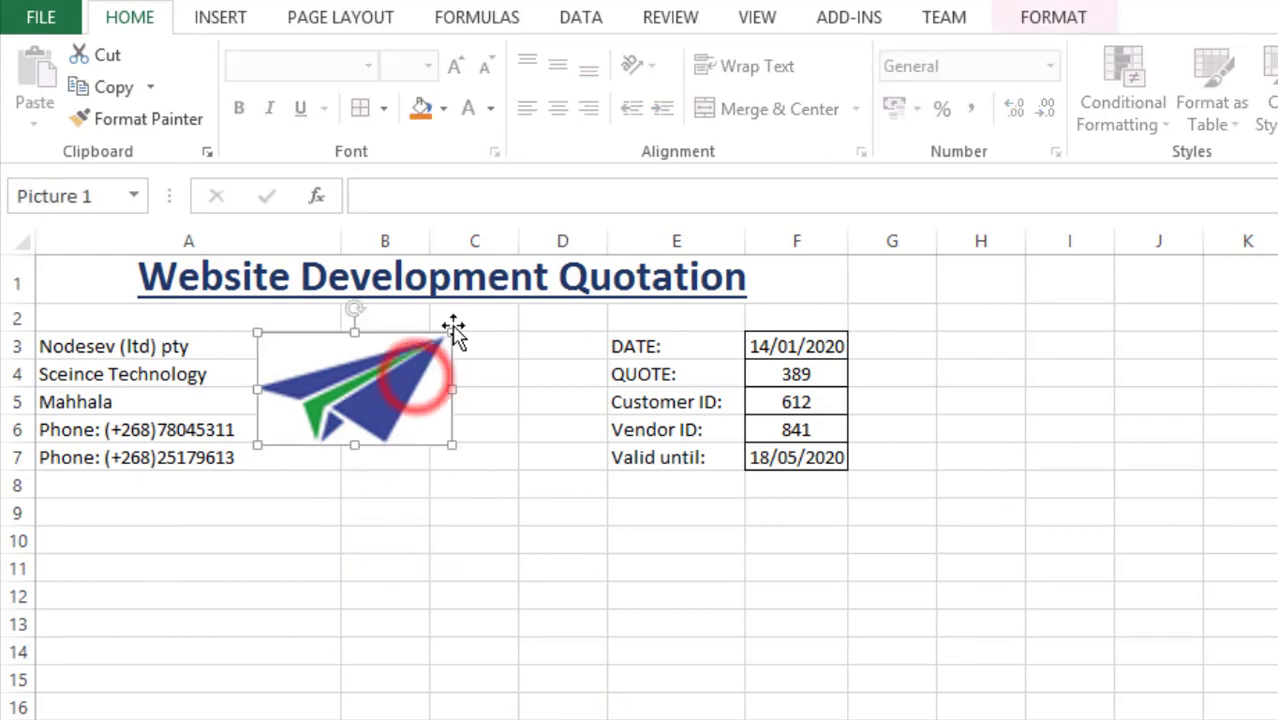
pyautogui.moveTo(452, 332); pyautogui.dragTo(389, 358)
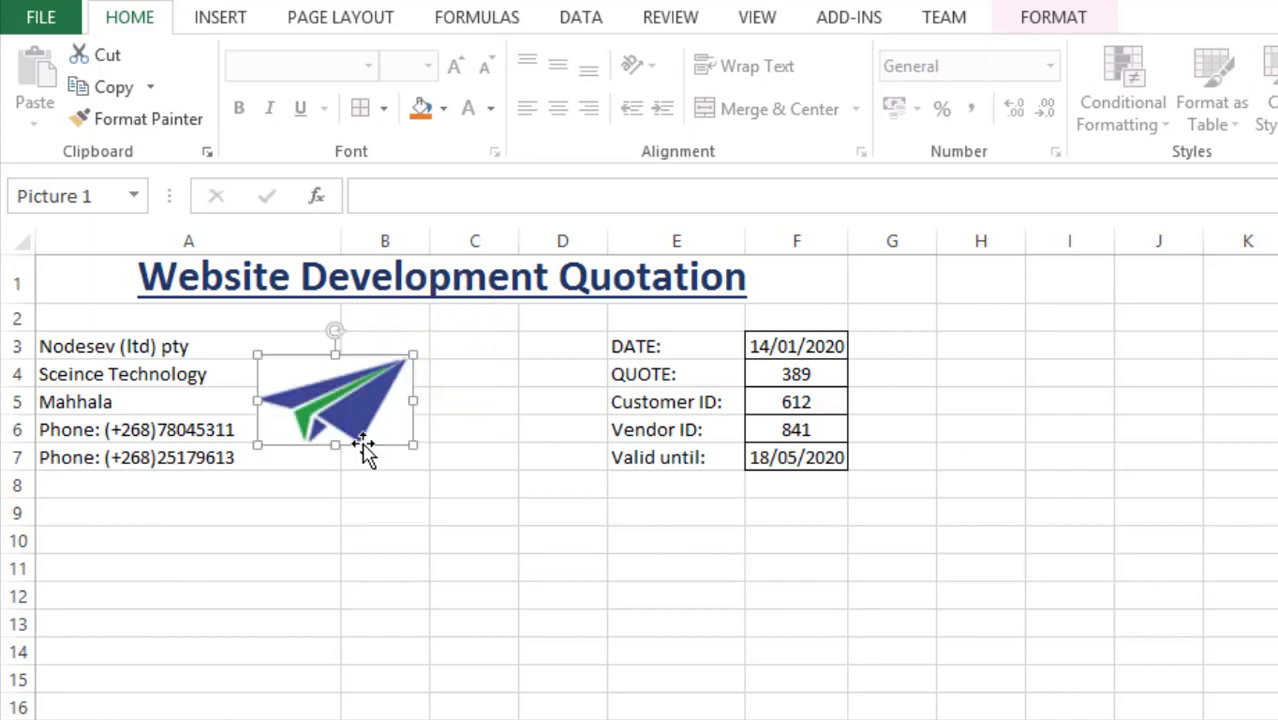
pyautogui.click(383, 531)
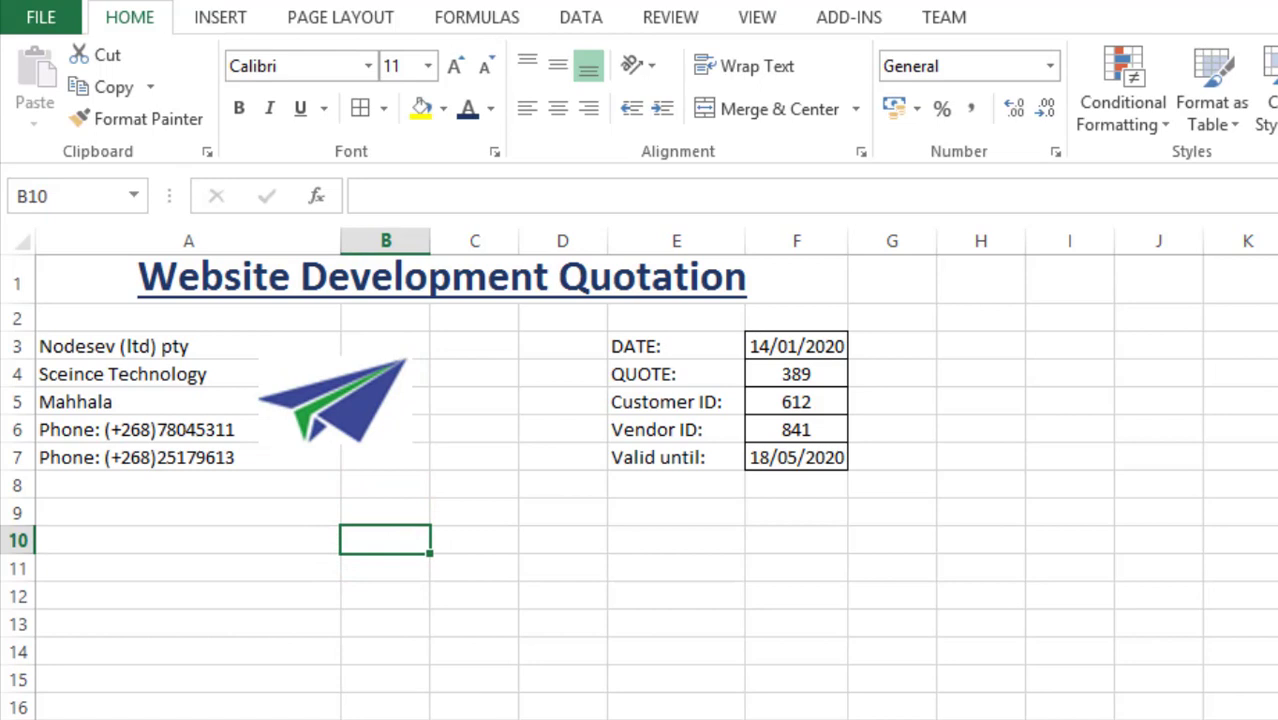
pyautogui.click(274, 668)
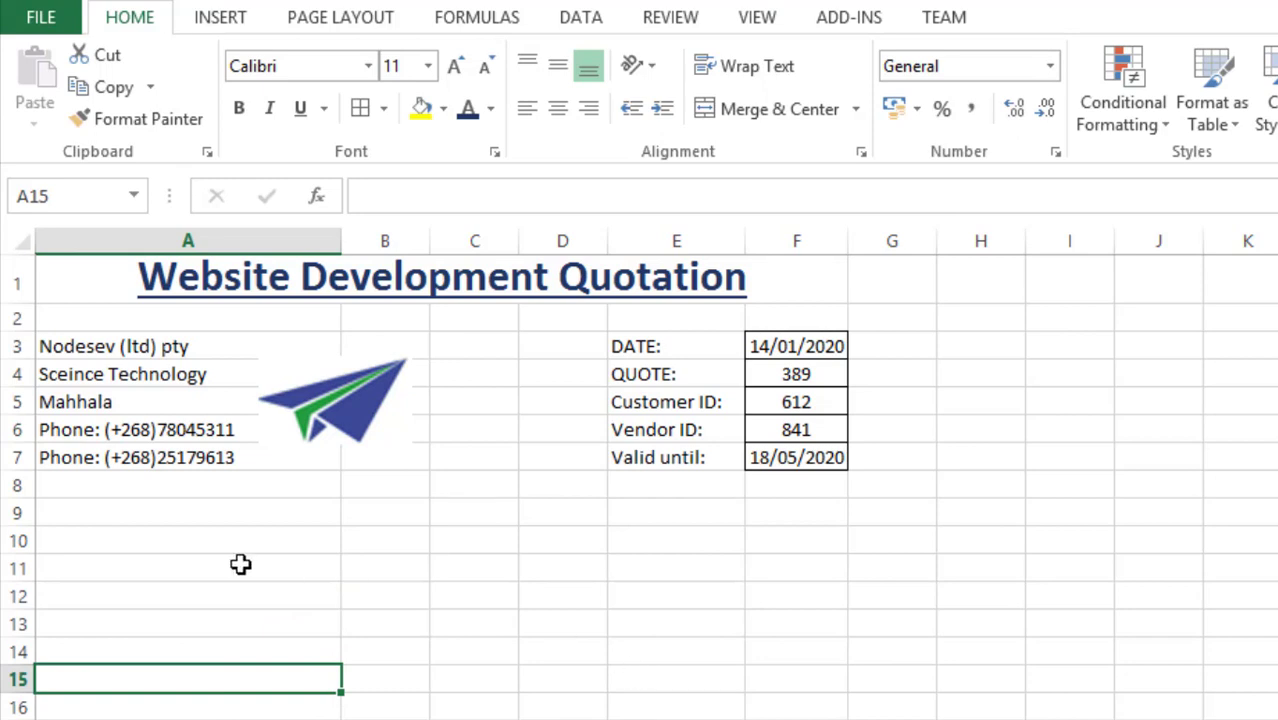
pyautogui.click(63, 511)
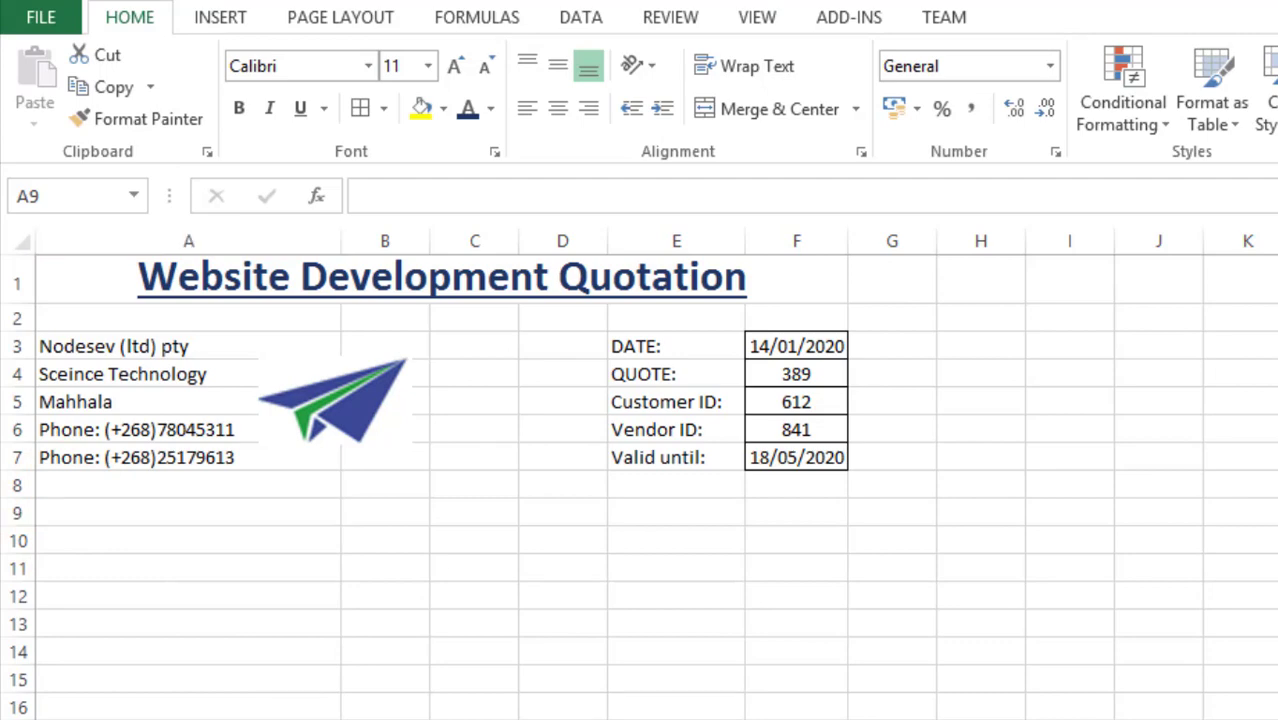
pyautogui.hotkey('alt', 'Tab')
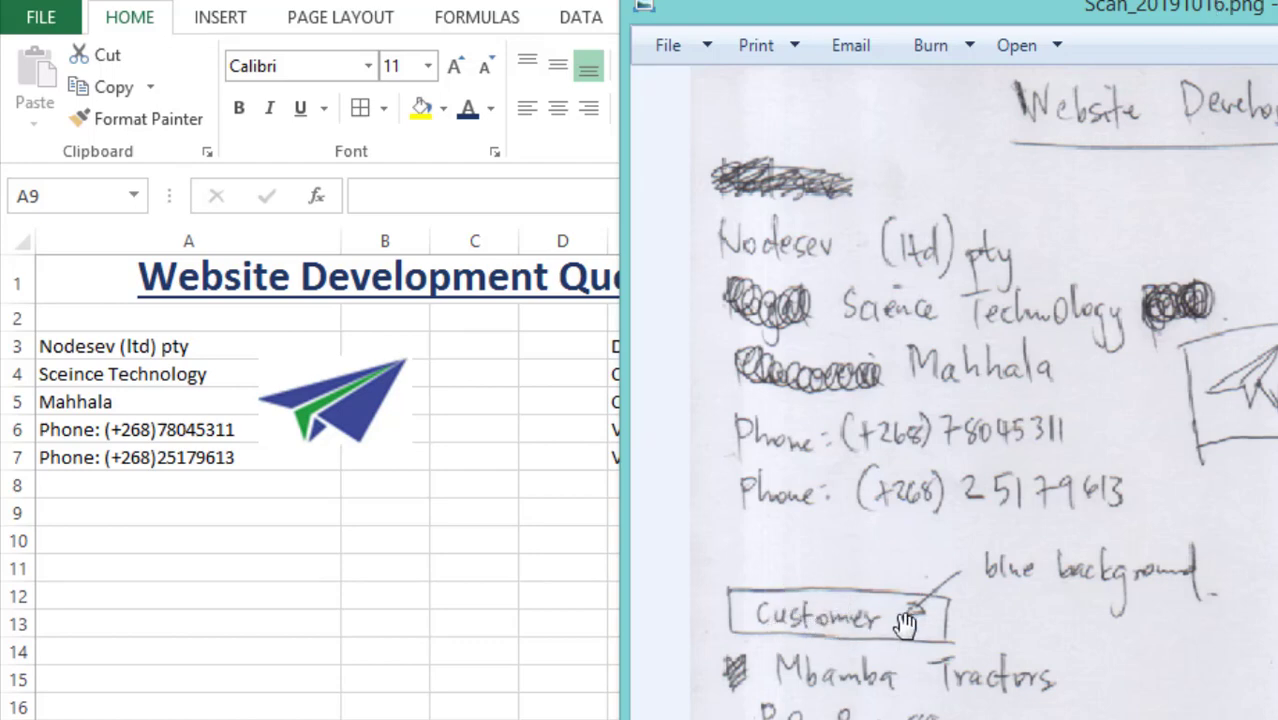
# Check the Scan_20191016.png layout sketch, then return to the Excel sheet
pyautogui.hotkey('alt', 'Tab')
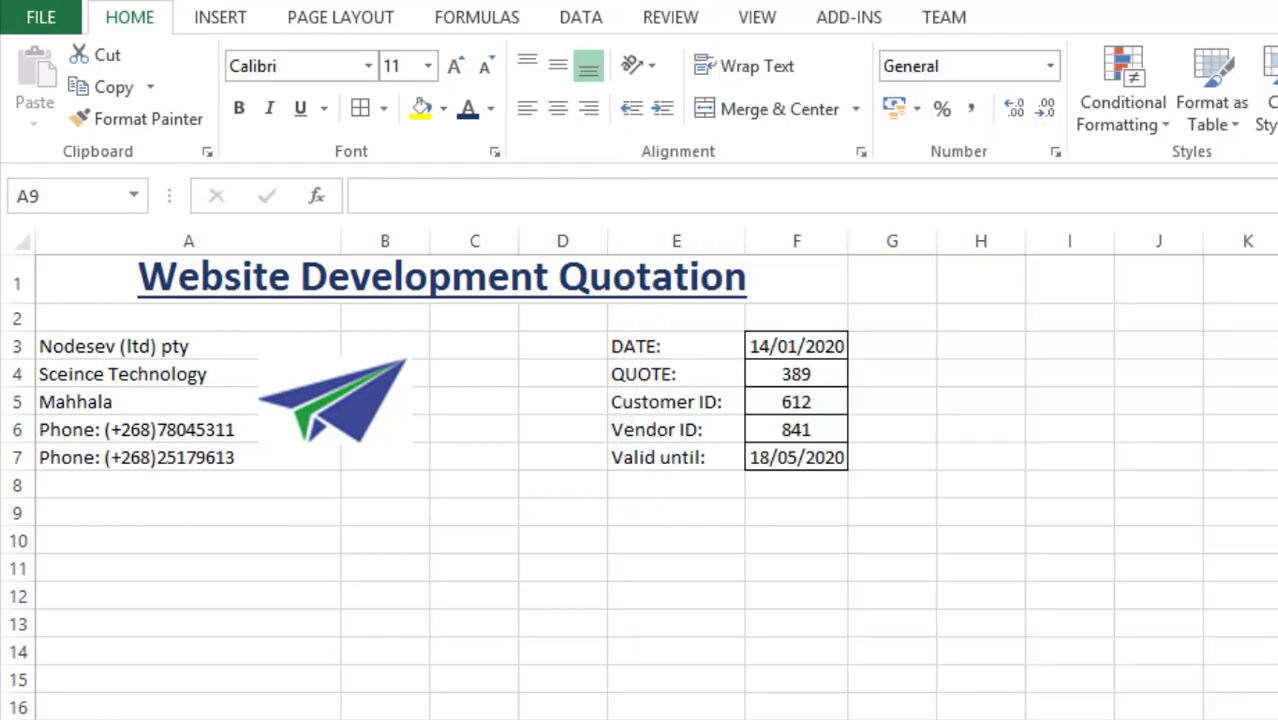
# Enter CUSTOMER in capitals into cell A9 and reselect it
pyautogui.click(109, 514)
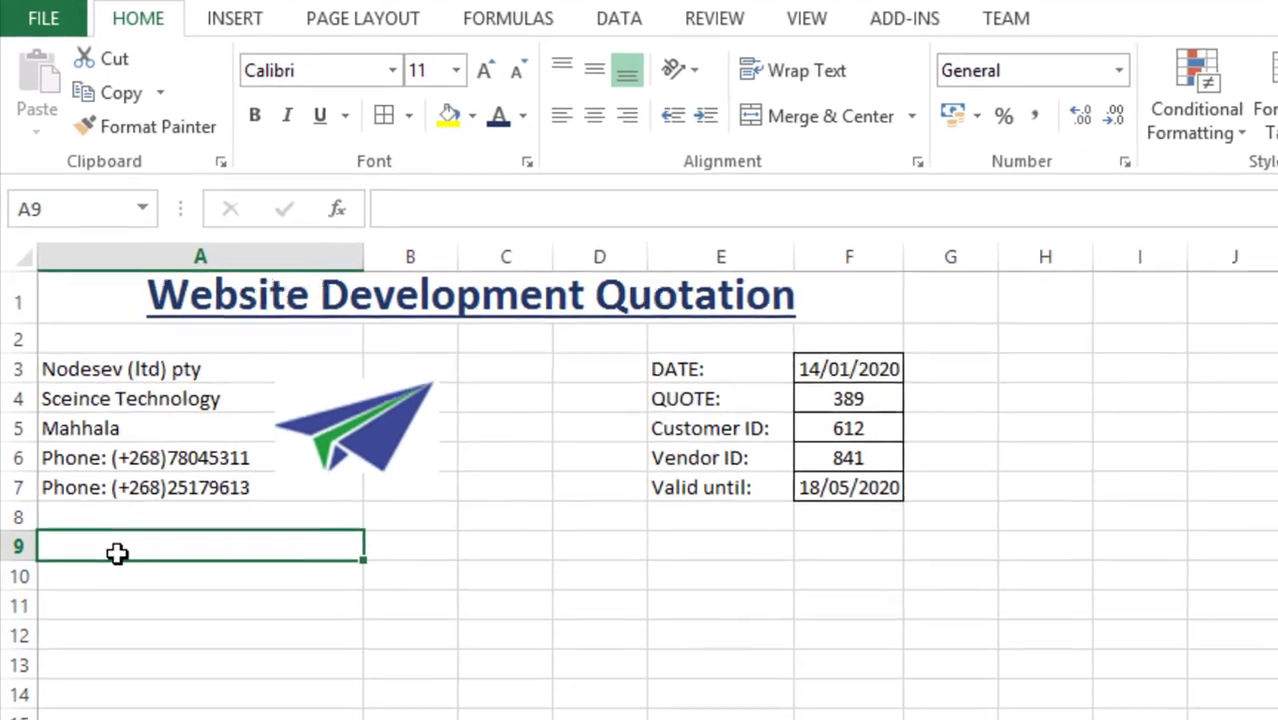
pyautogui.press('capslock')
pyautogui.write('CUSTOMER')
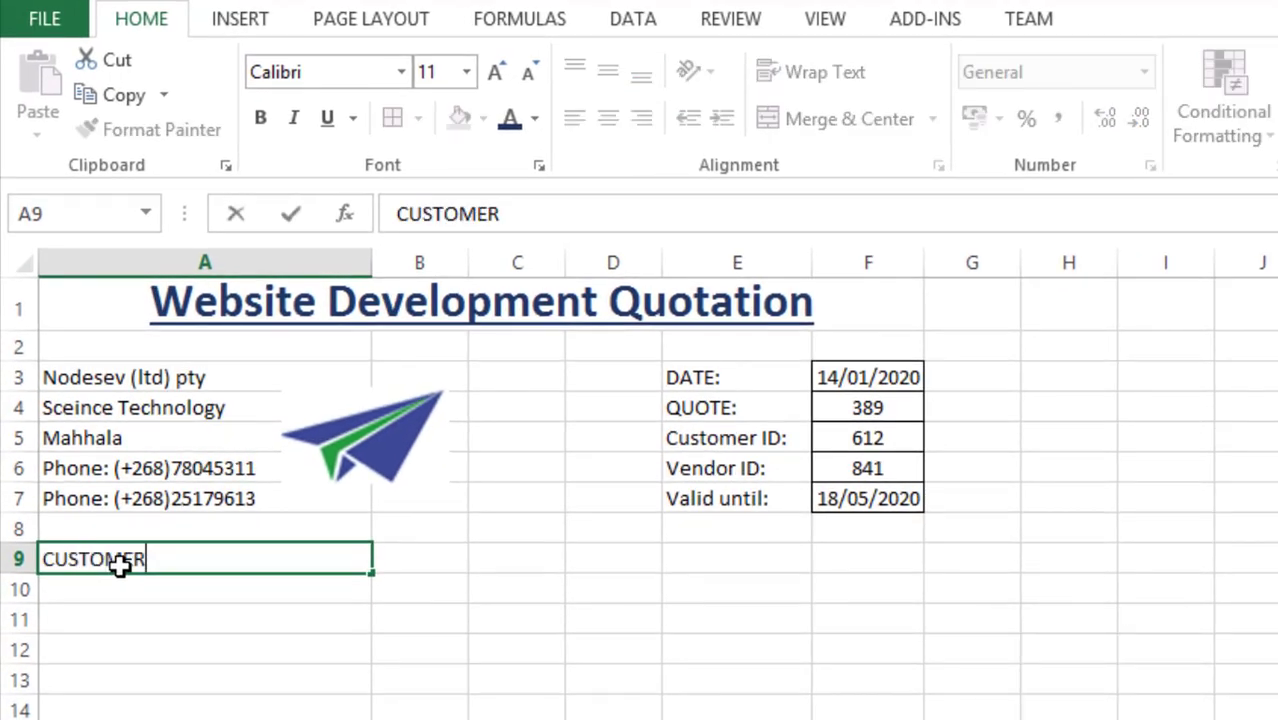
pyautogui.press('Return')
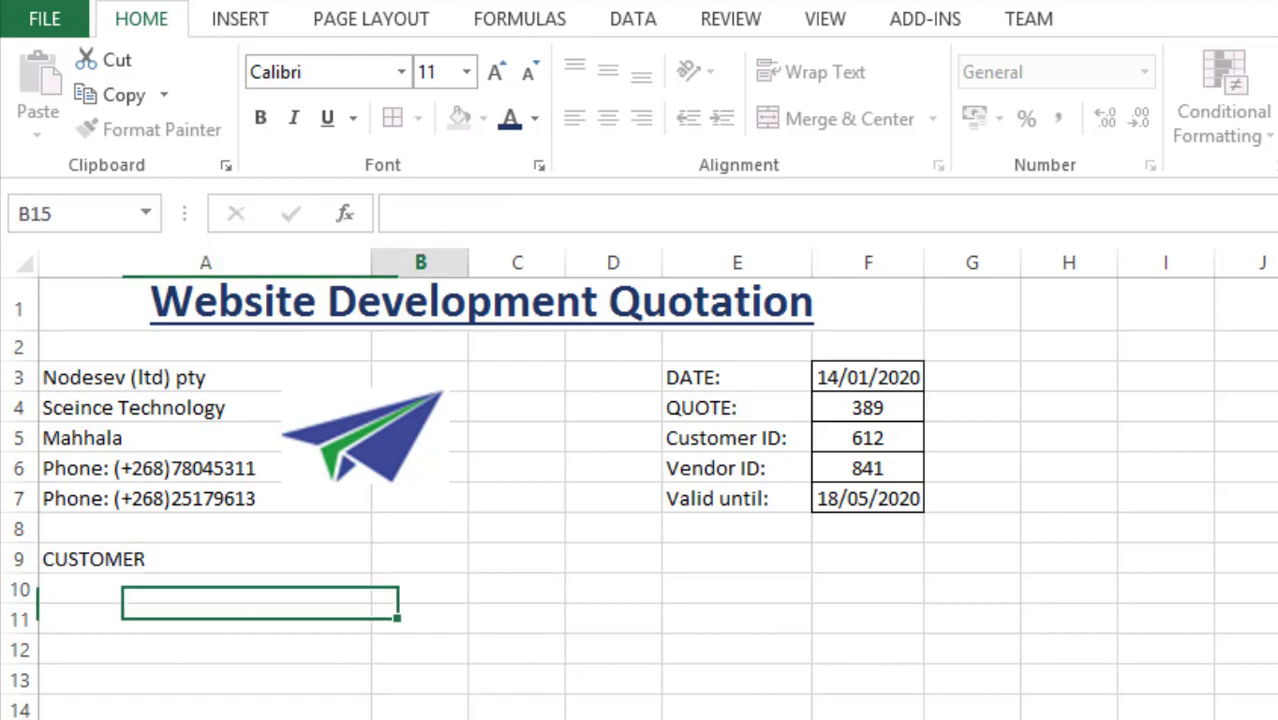
pyautogui.click(209, 567)
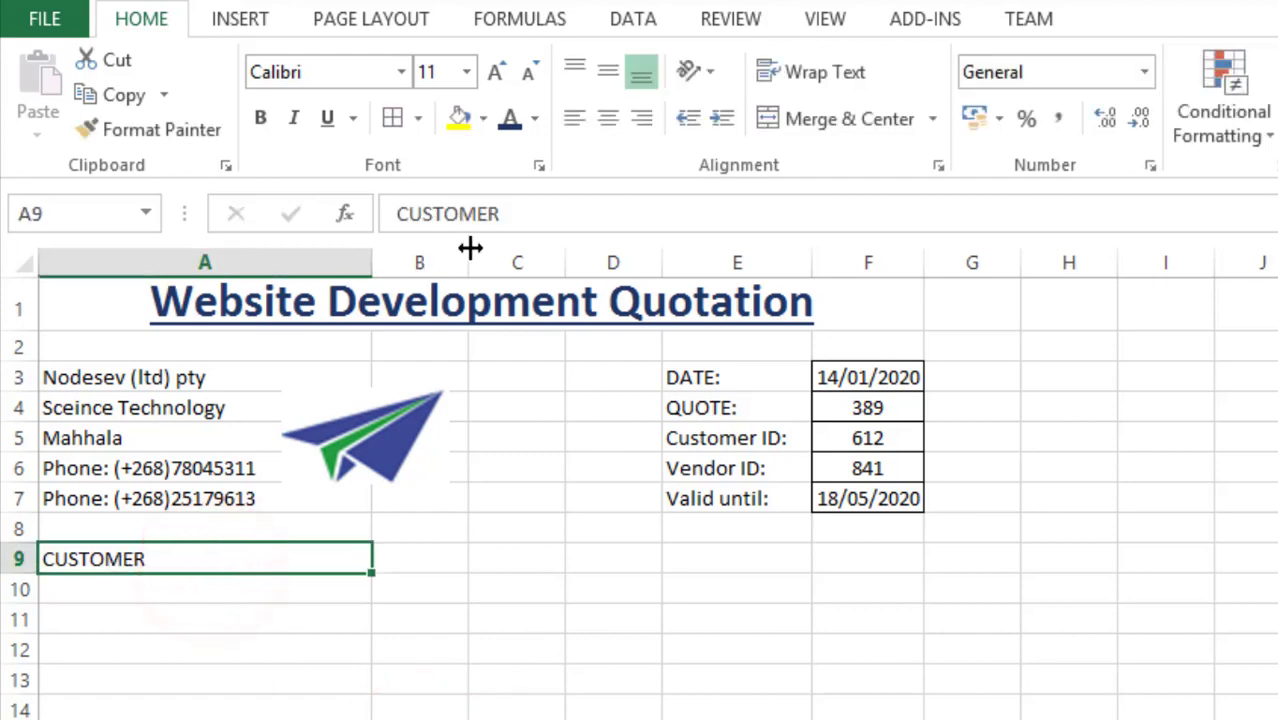
pyautogui.moveTo(525, 211); pyautogui.dragTo(380, 211)
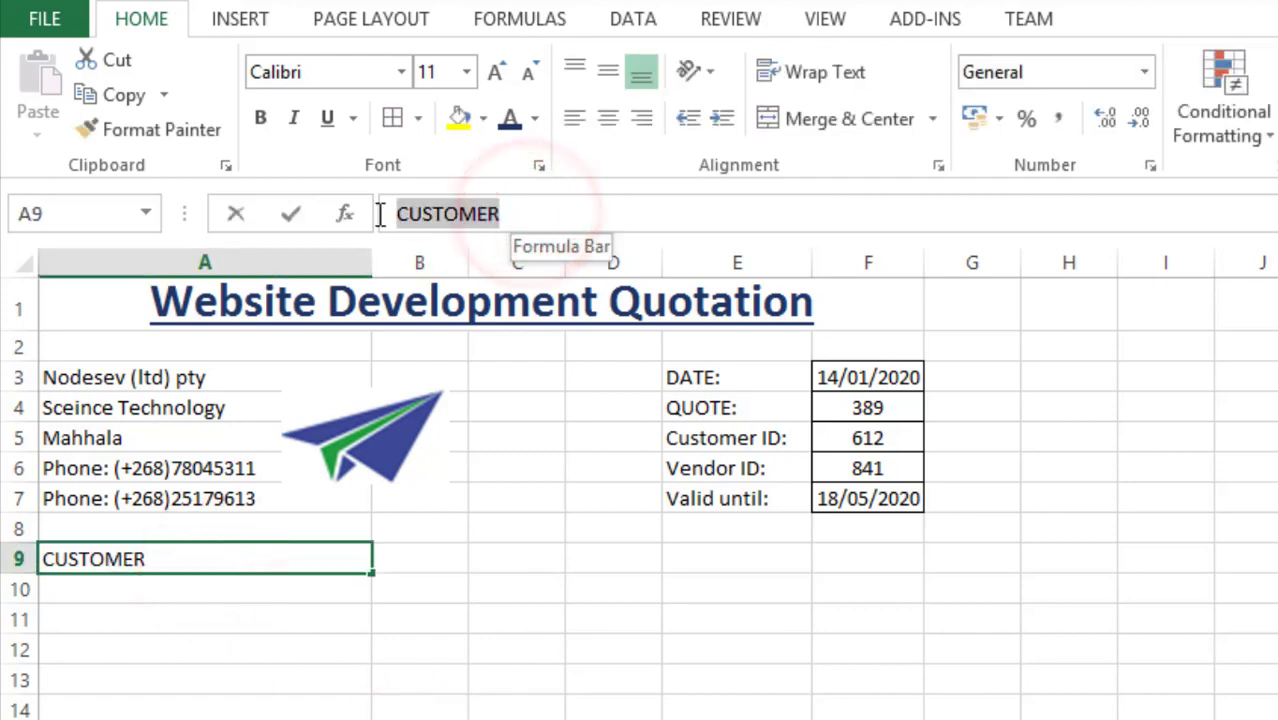
pyautogui.click(459, 214)
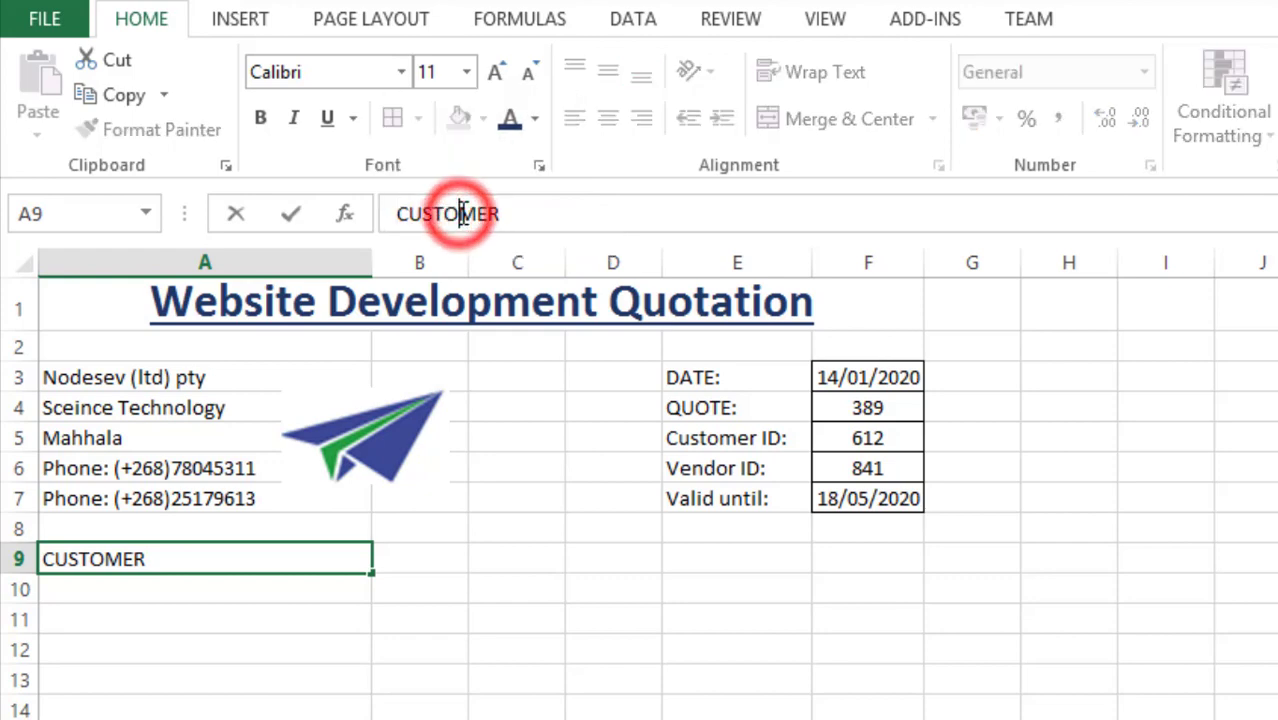
pyautogui.click(330, 655)
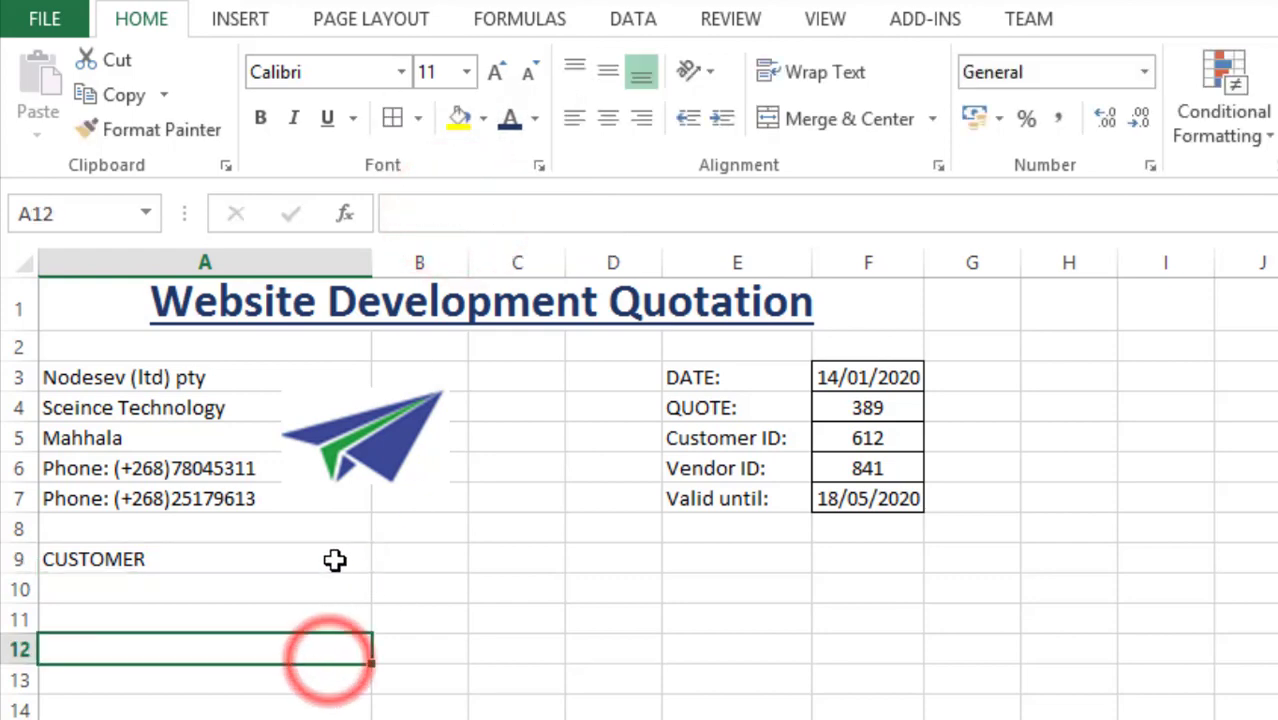
pyautogui.click(334, 561)
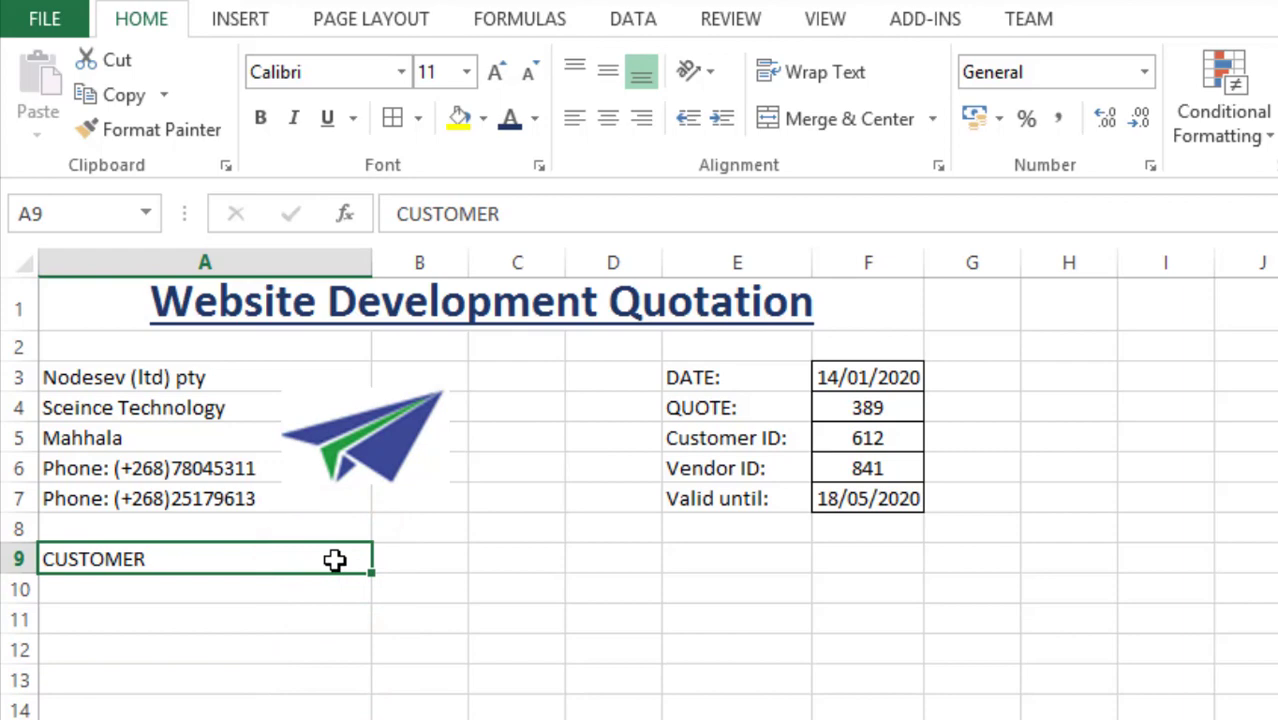
# Fill cell A9 blue and make the CUSTOMER text white
pyautogui.click(480, 121)
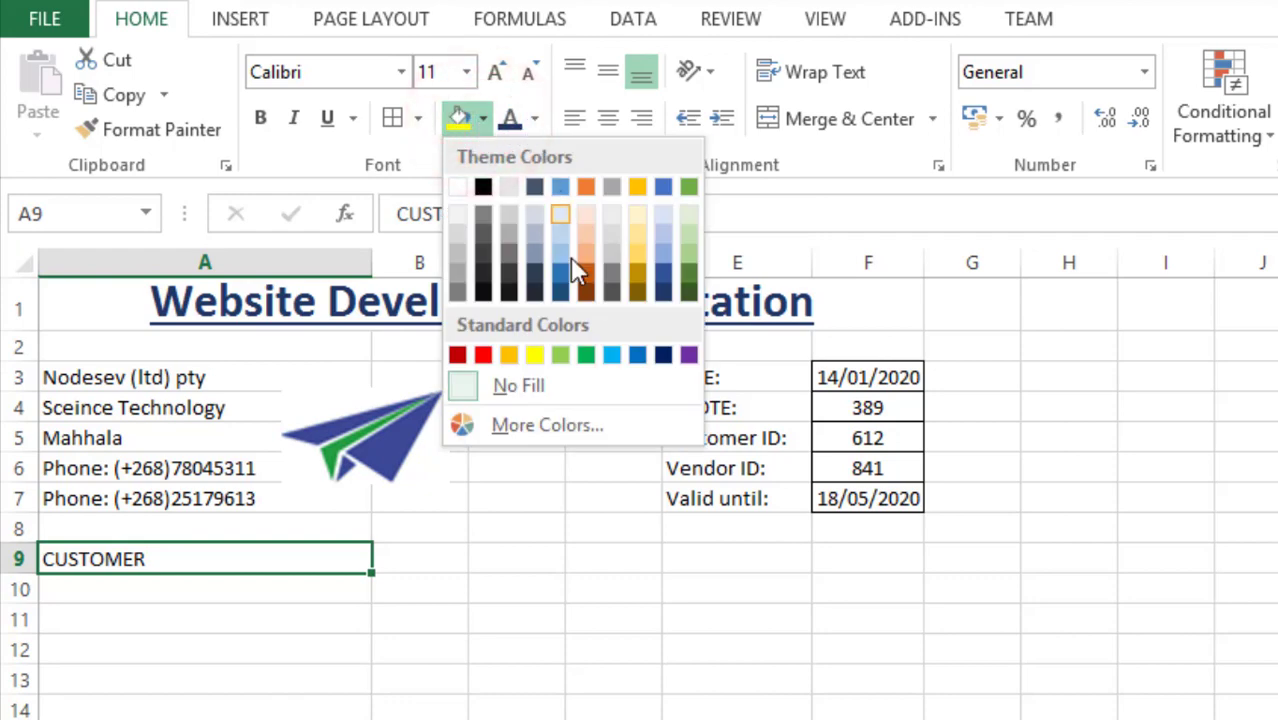
pyautogui.click(640, 357)
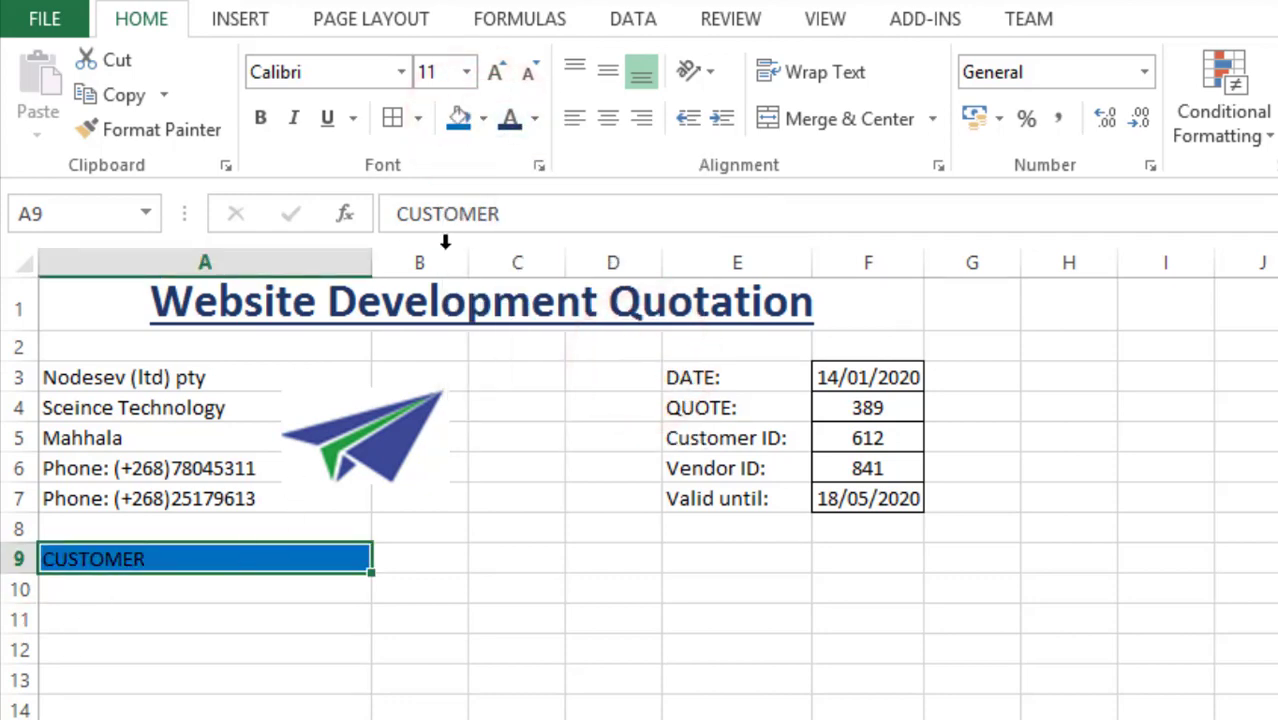
pyautogui.moveTo(522, 217); pyautogui.dragTo(379, 208)
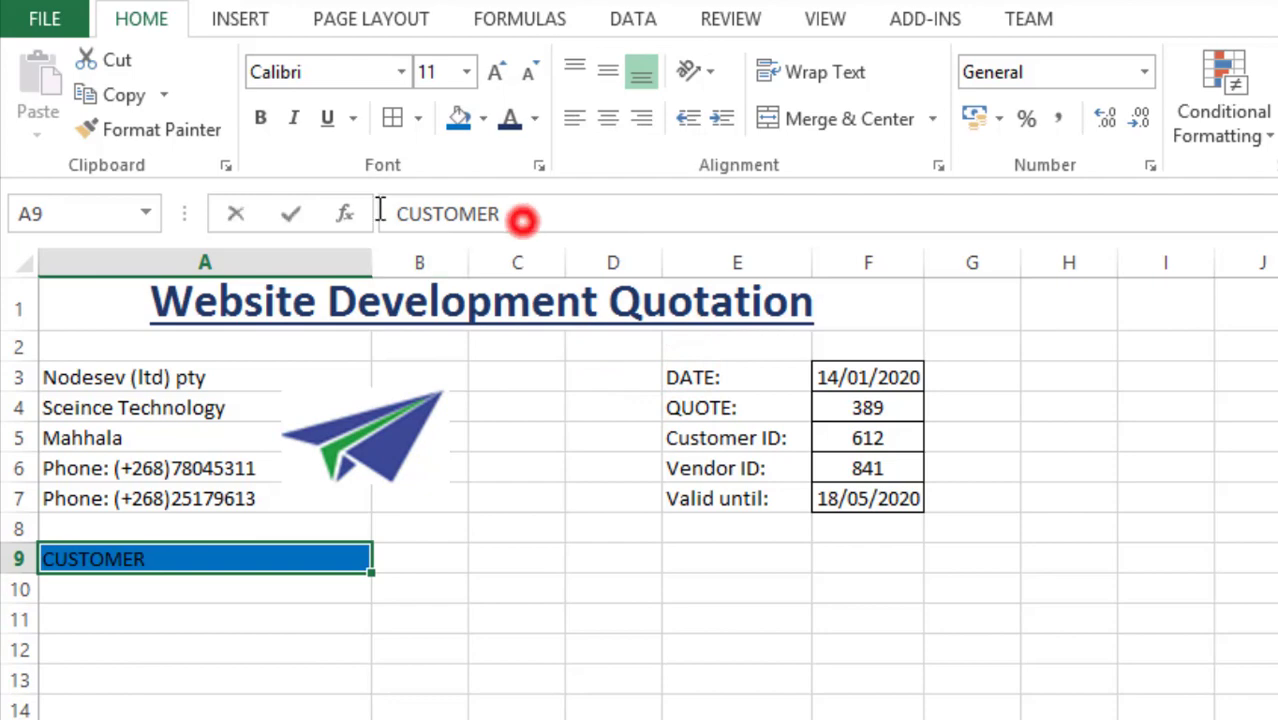
pyautogui.click(537, 119)
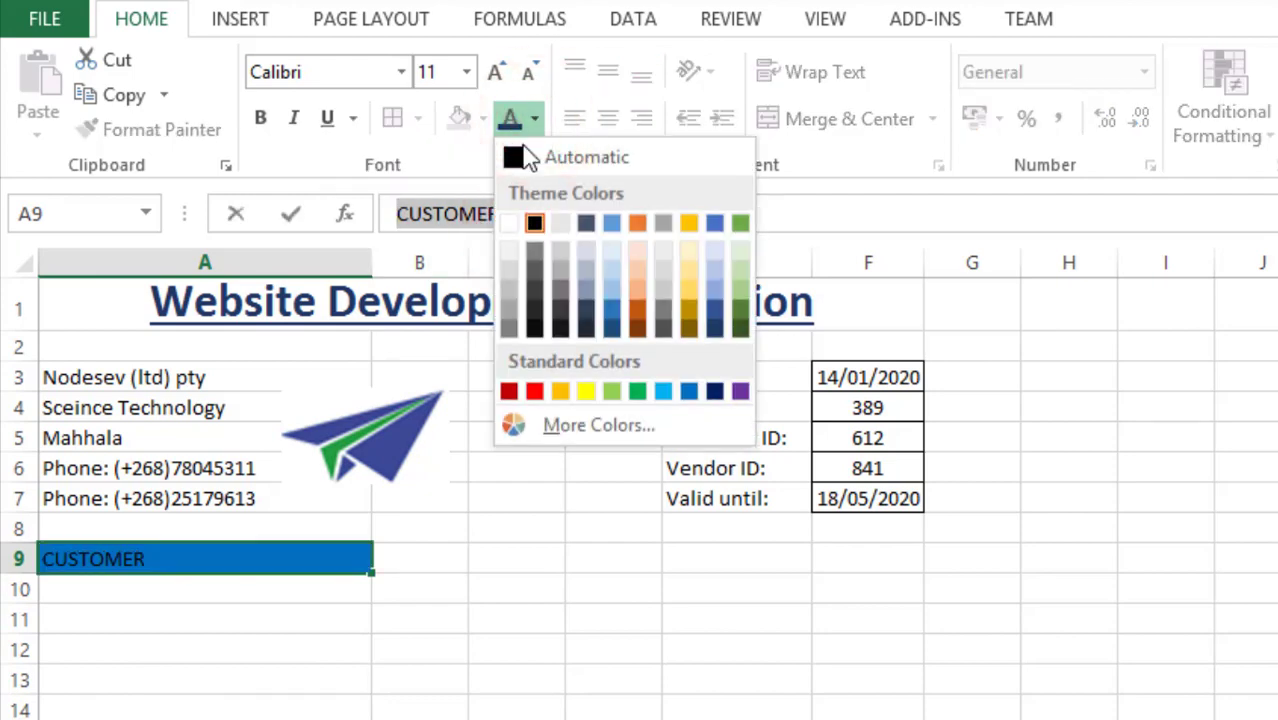
pyautogui.click(508, 225)
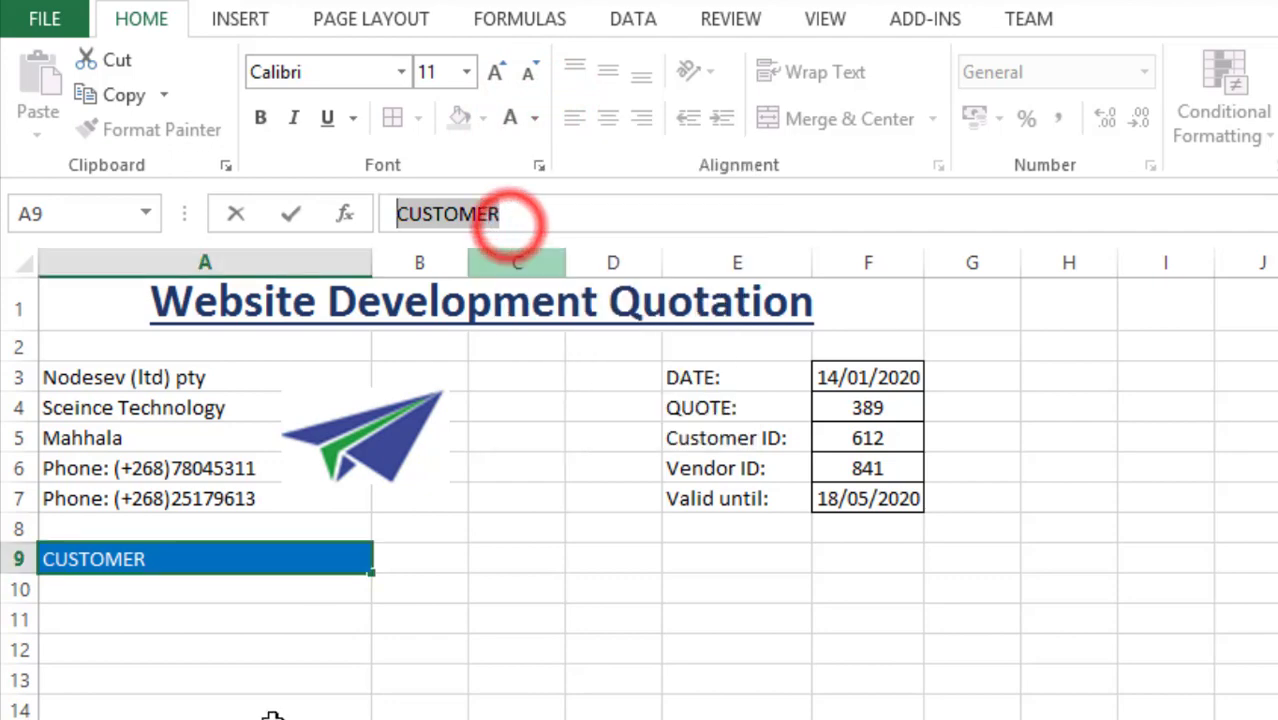
# Make the CUSTOMER heading text bold
pyautogui.doubleClick(150, 559)
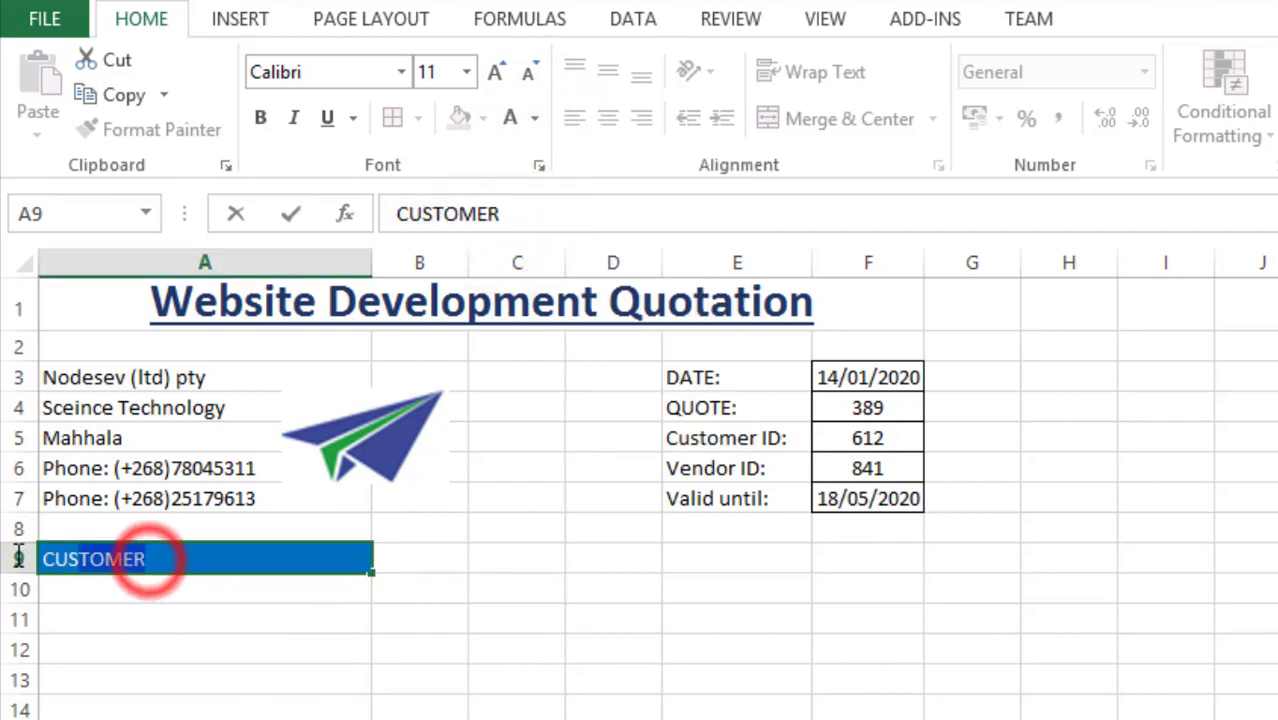
pyautogui.click(262, 119)
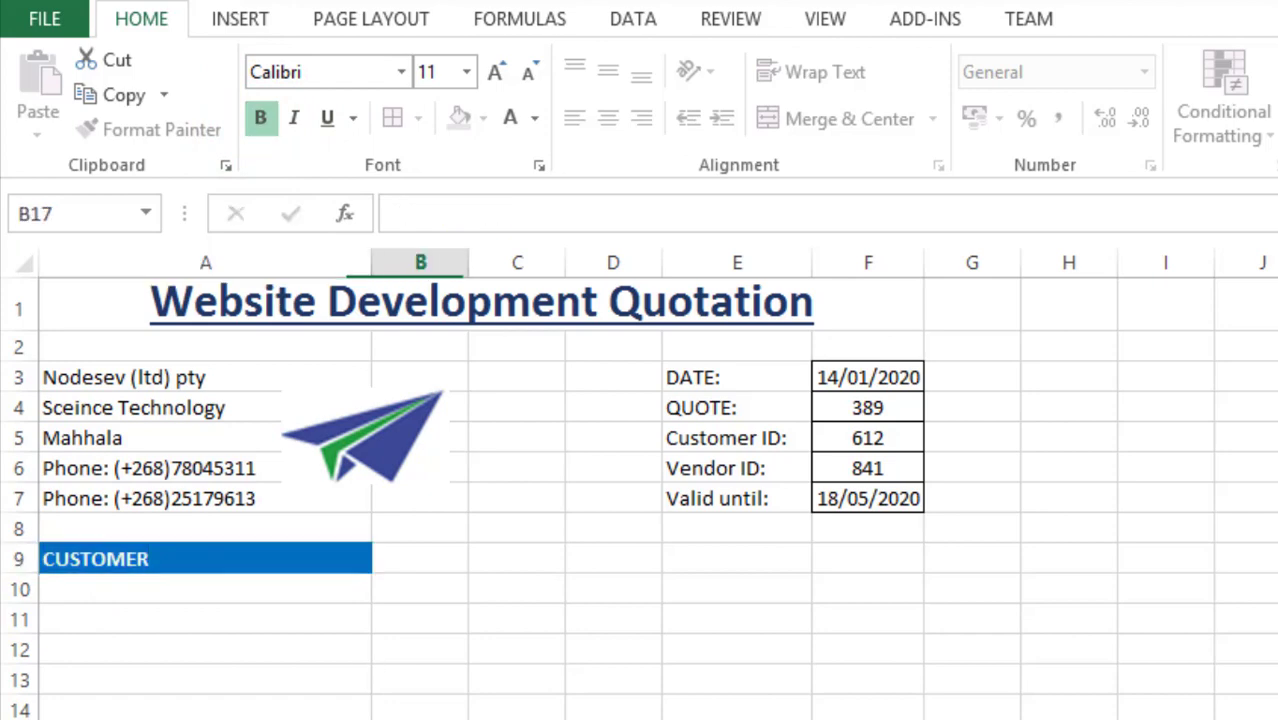
pyautogui.click(220, 705)
pyautogui.click(868, 719)
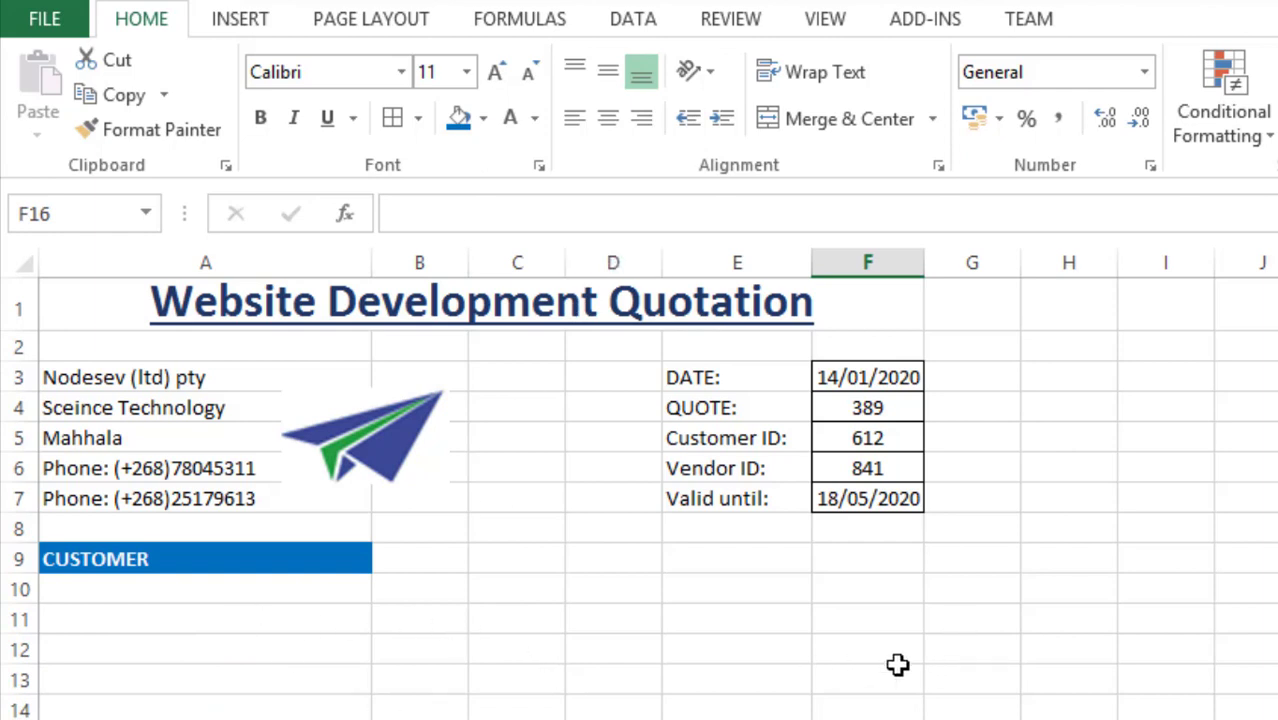
# Set the details block A3:G9 to 12 pt and widen column F to fit the dates
pyautogui.click(88, 316)
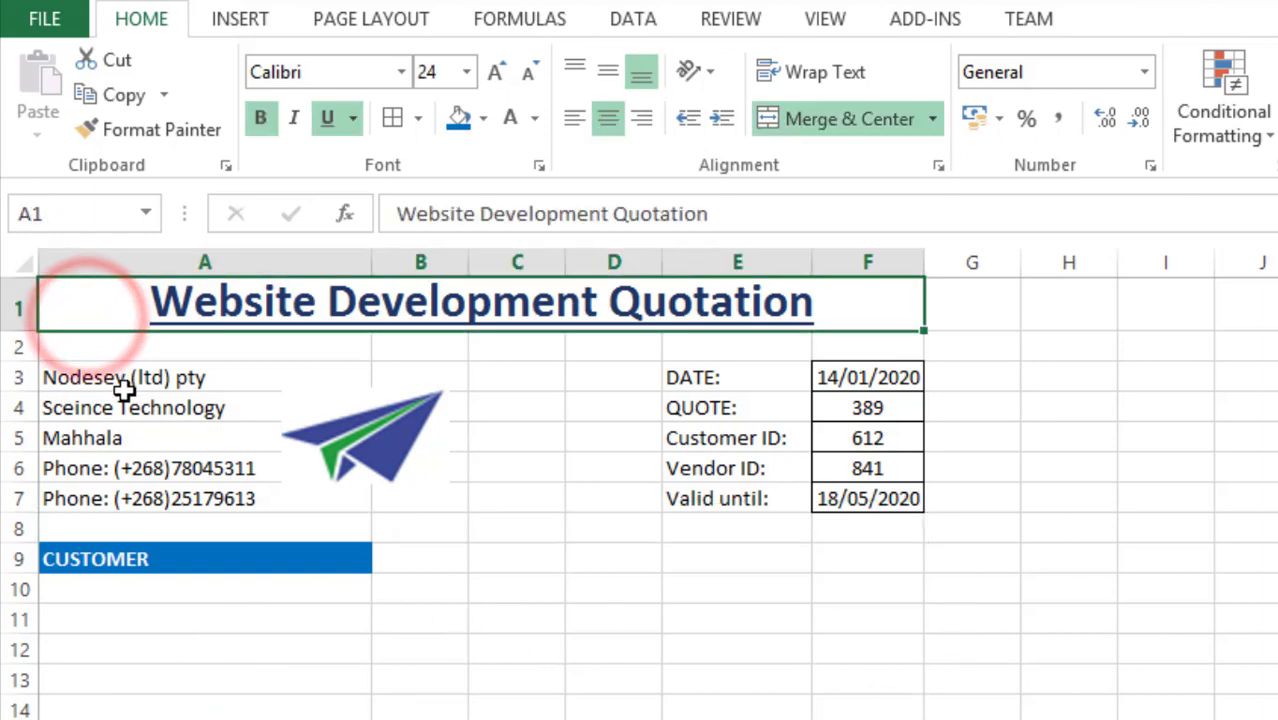
pyautogui.moveTo(62, 376); pyautogui.dragTo(1018, 555)
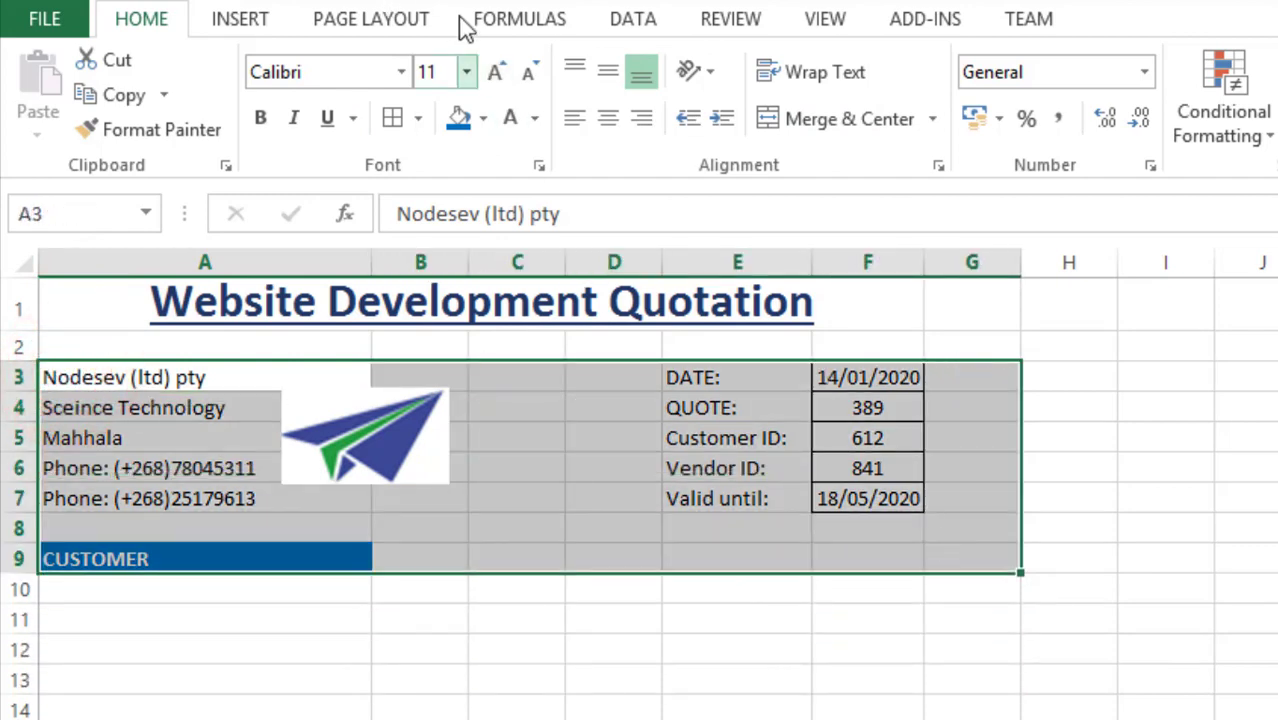
pyautogui.click(468, 76)
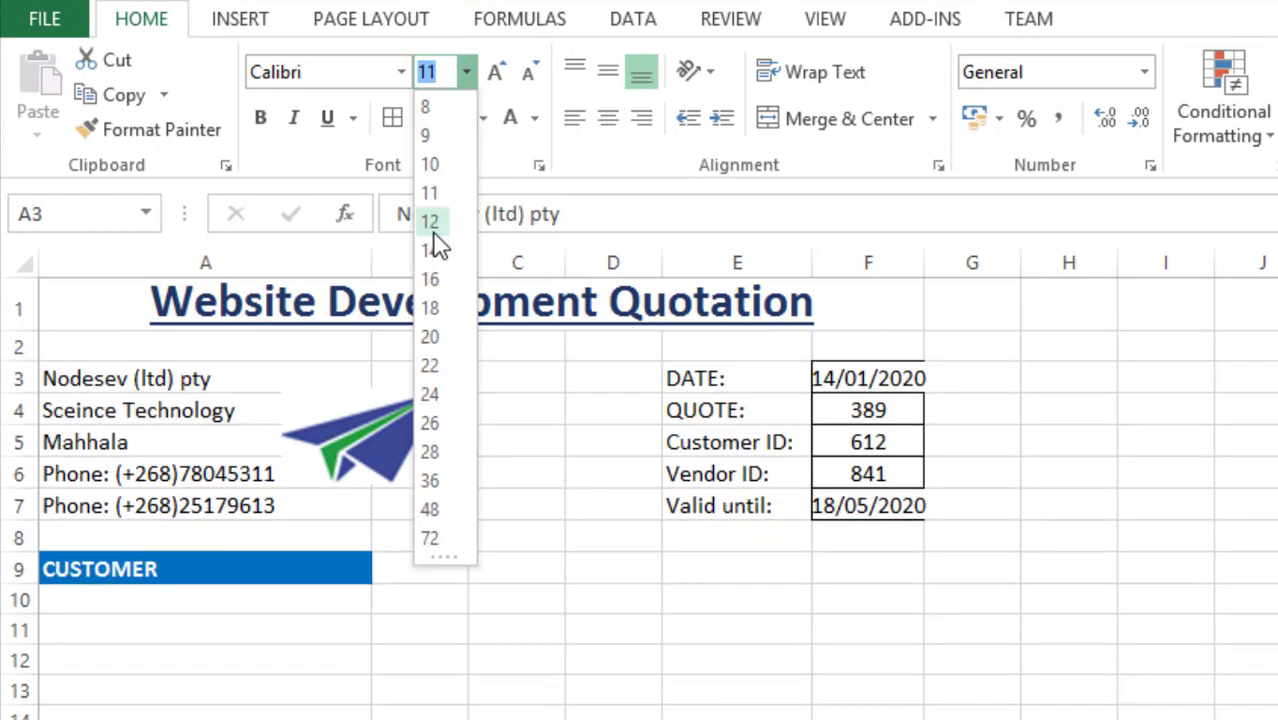
pyautogui.click(431, 222)
pyautogui.click(840, 714)
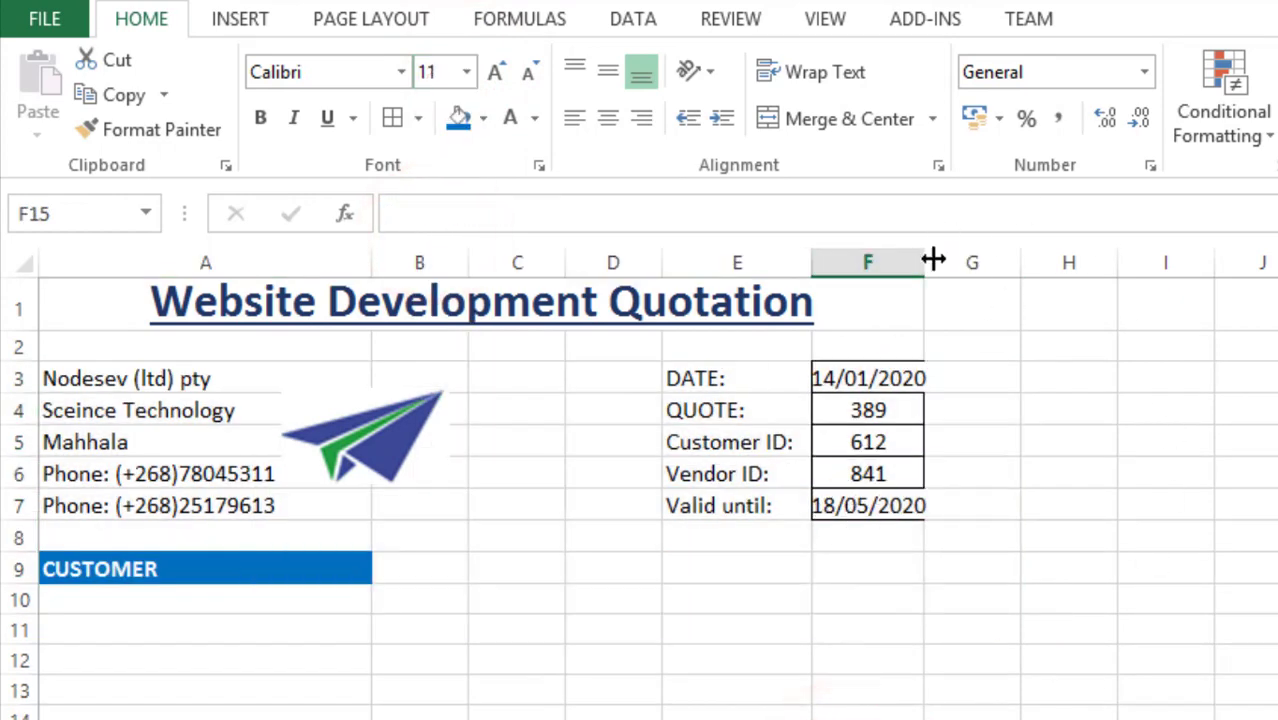
pyautogui.moveTo(928, 261); pyautogui.dragTo(956, 272)
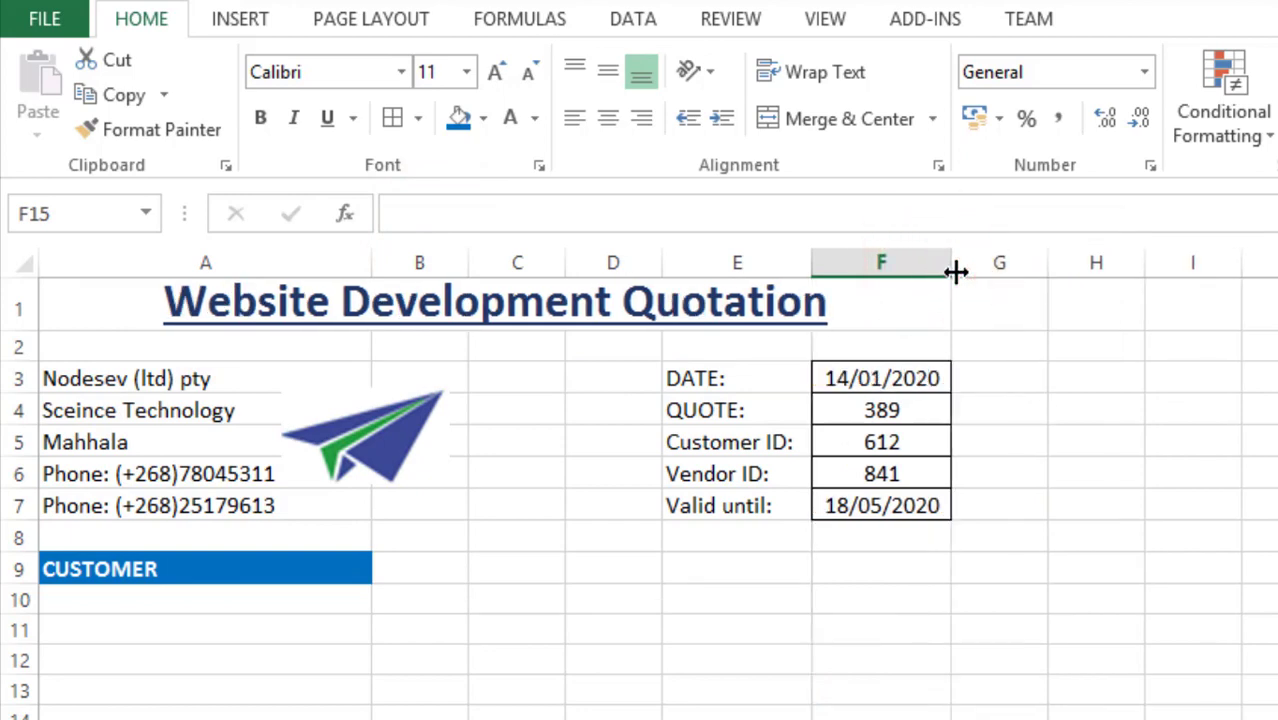
pyautogui.click(624, 690)
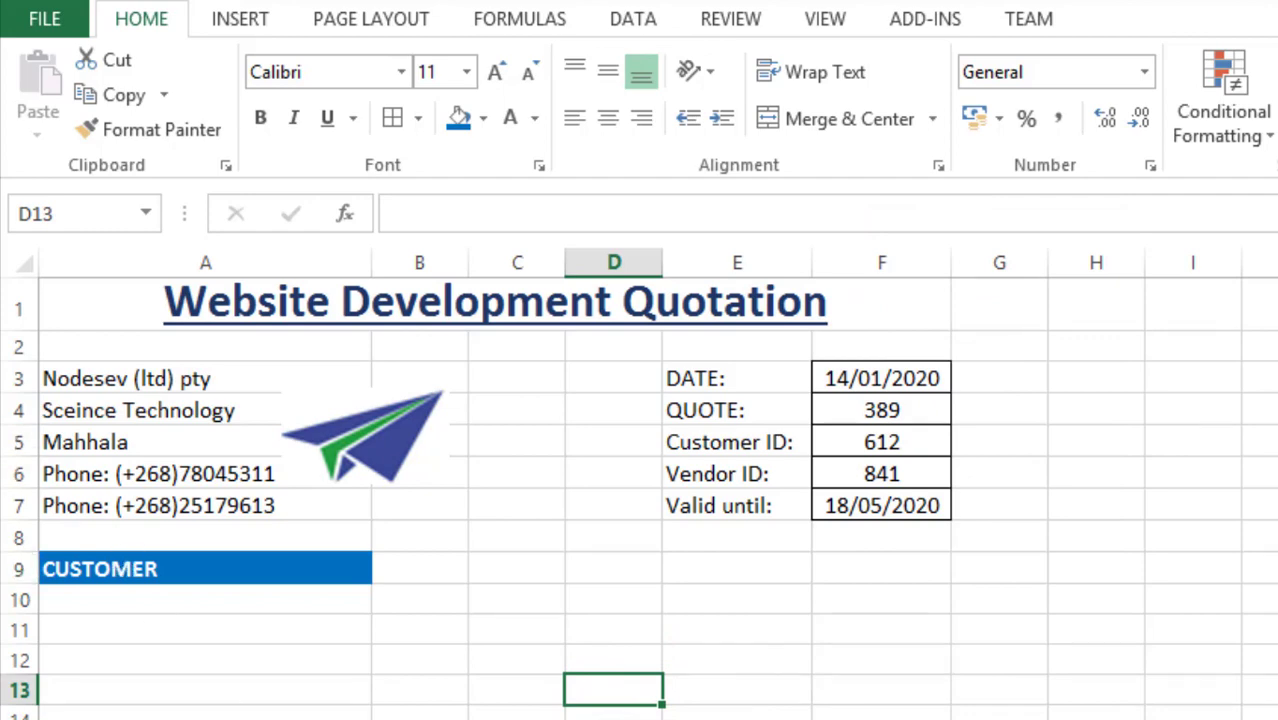
pyautogui.click(77, 607)
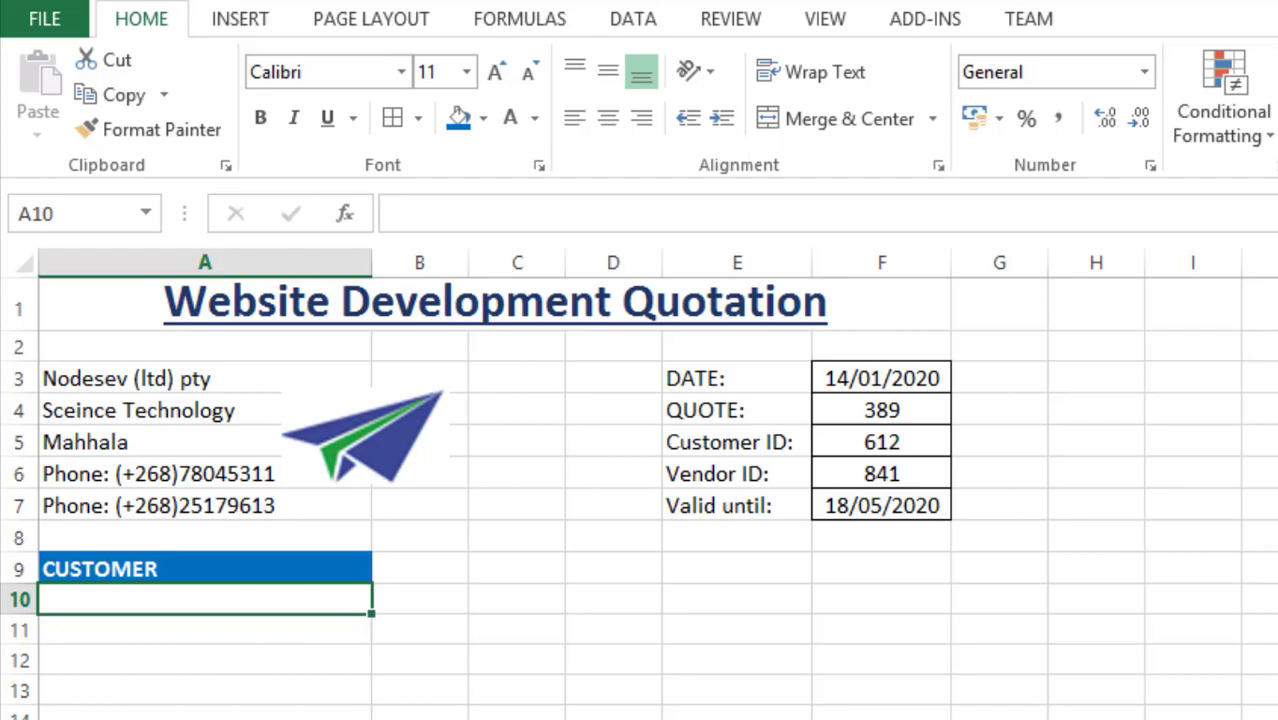
pyautogui.hotkey('alt', 'Tab')
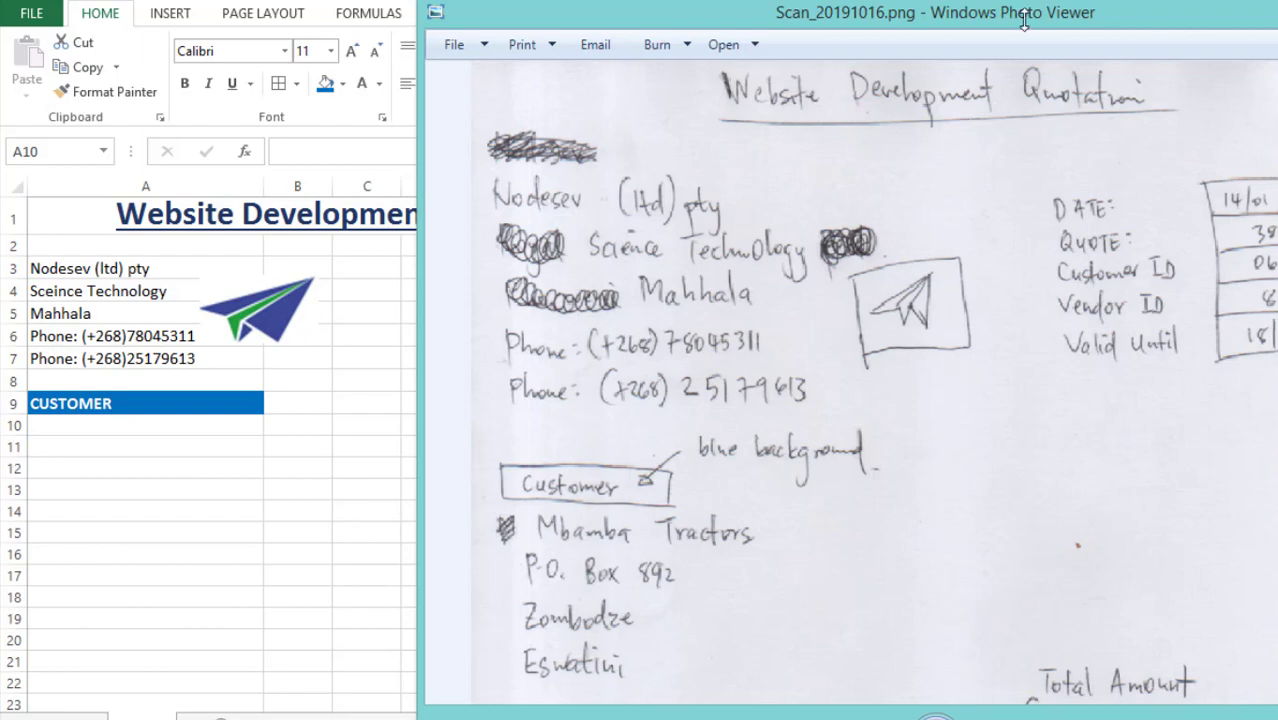
pyautogui.click(1104, 14)
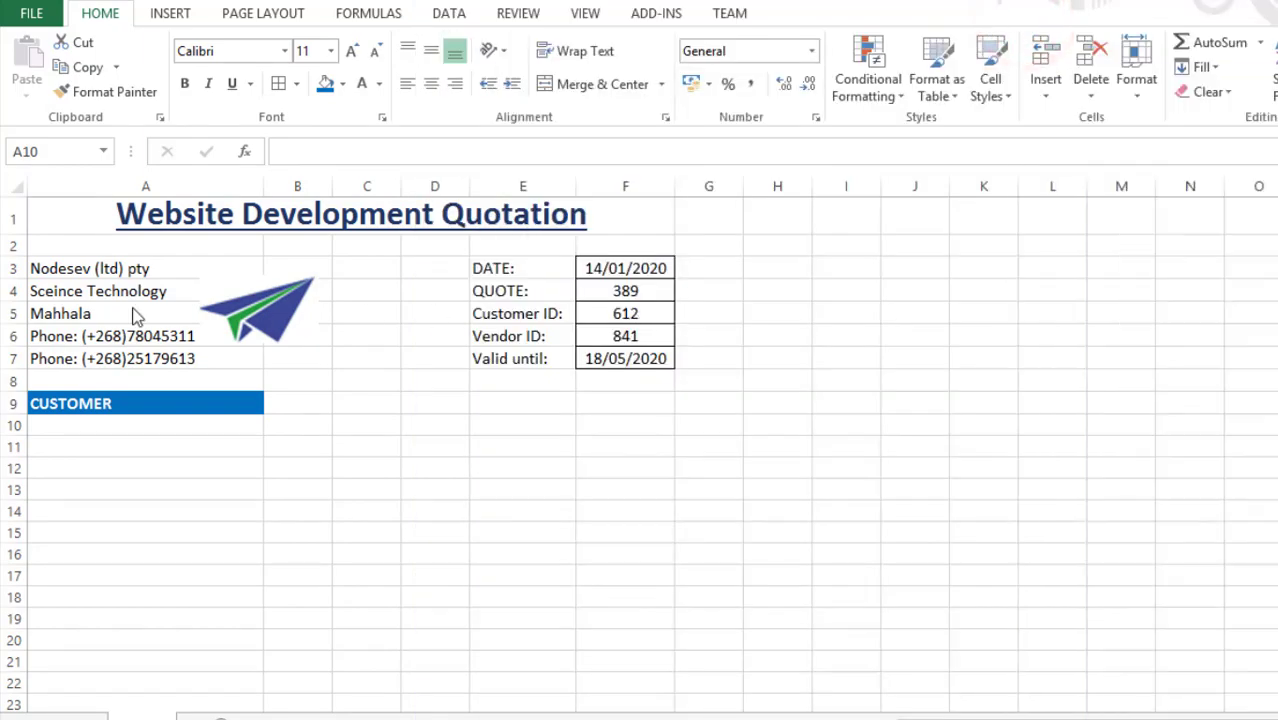
# Enter the customer's company name in A10, correcting the typos
pyautogui.click(122, 424)
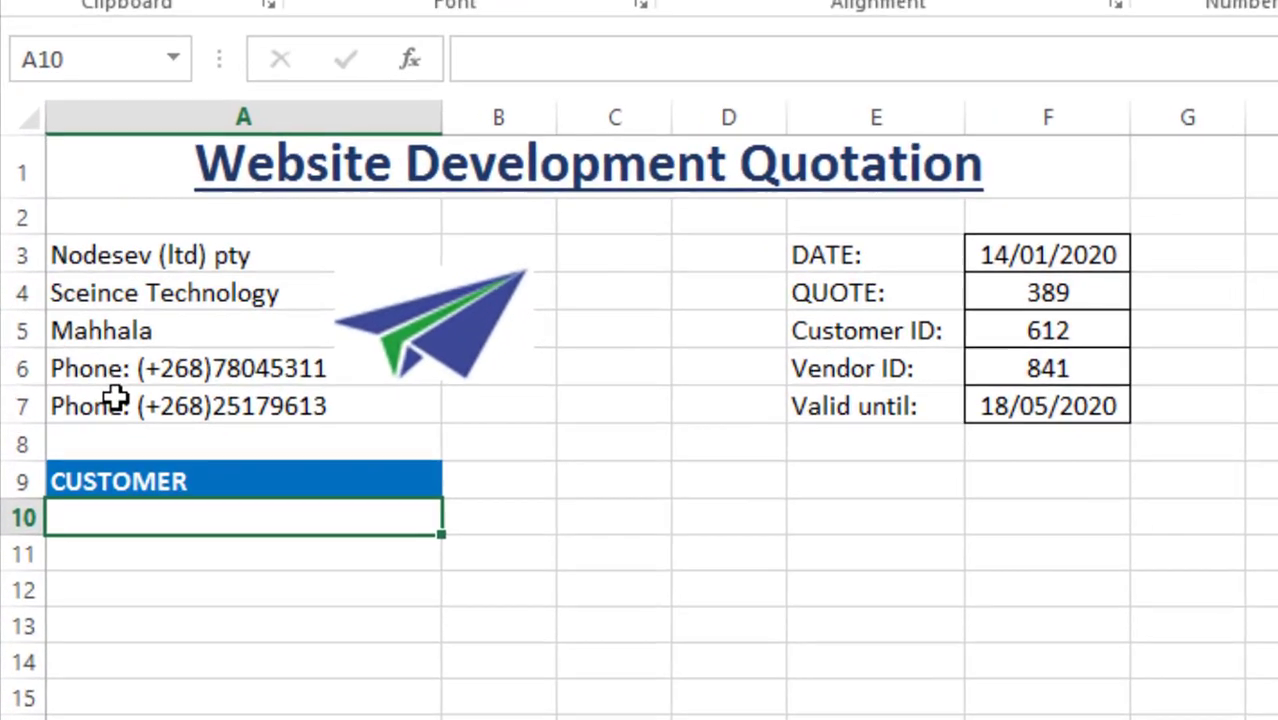
pyautogui.write('m')
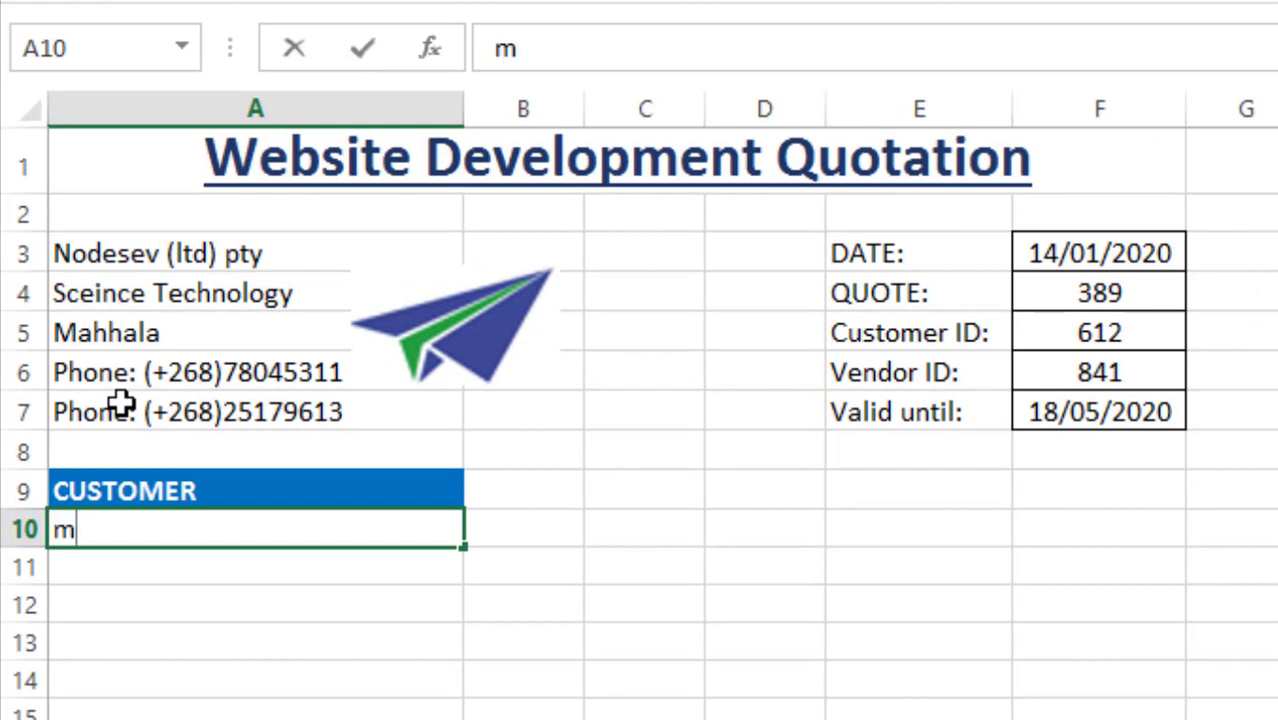
pyautogui.press('BackSpace')
pyautogui.write('M')
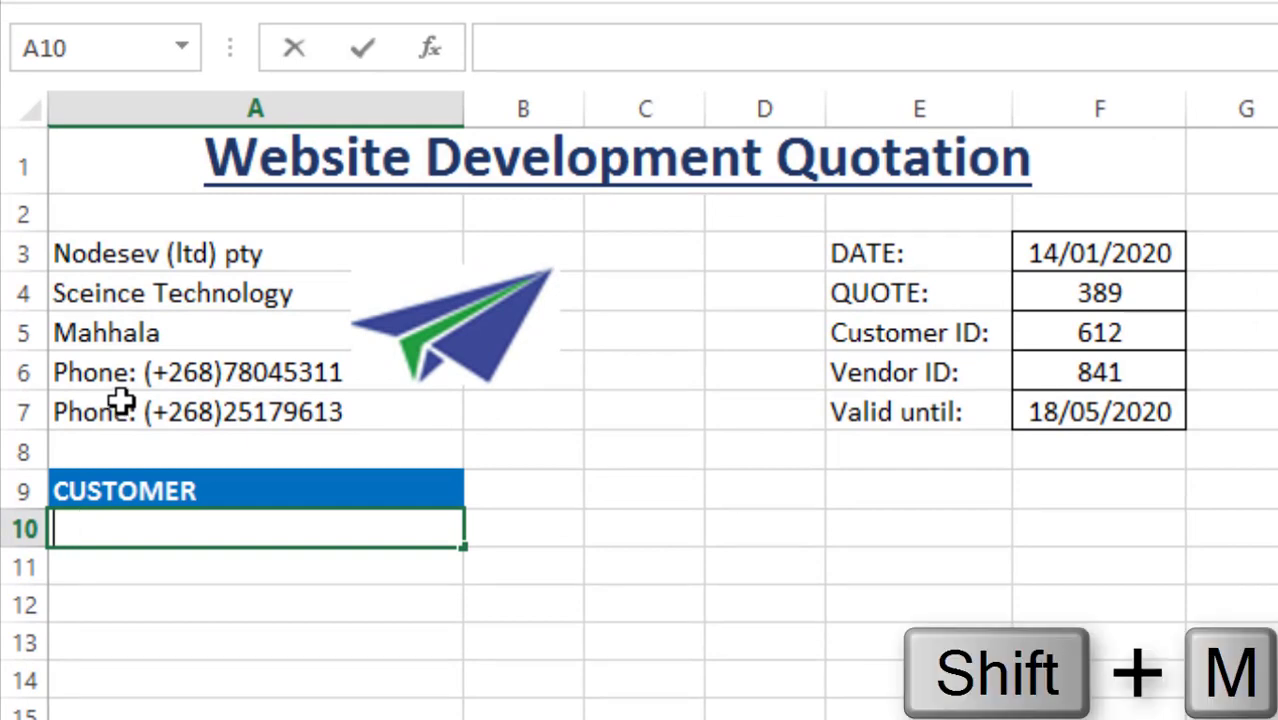
pyautogui.write('baba')
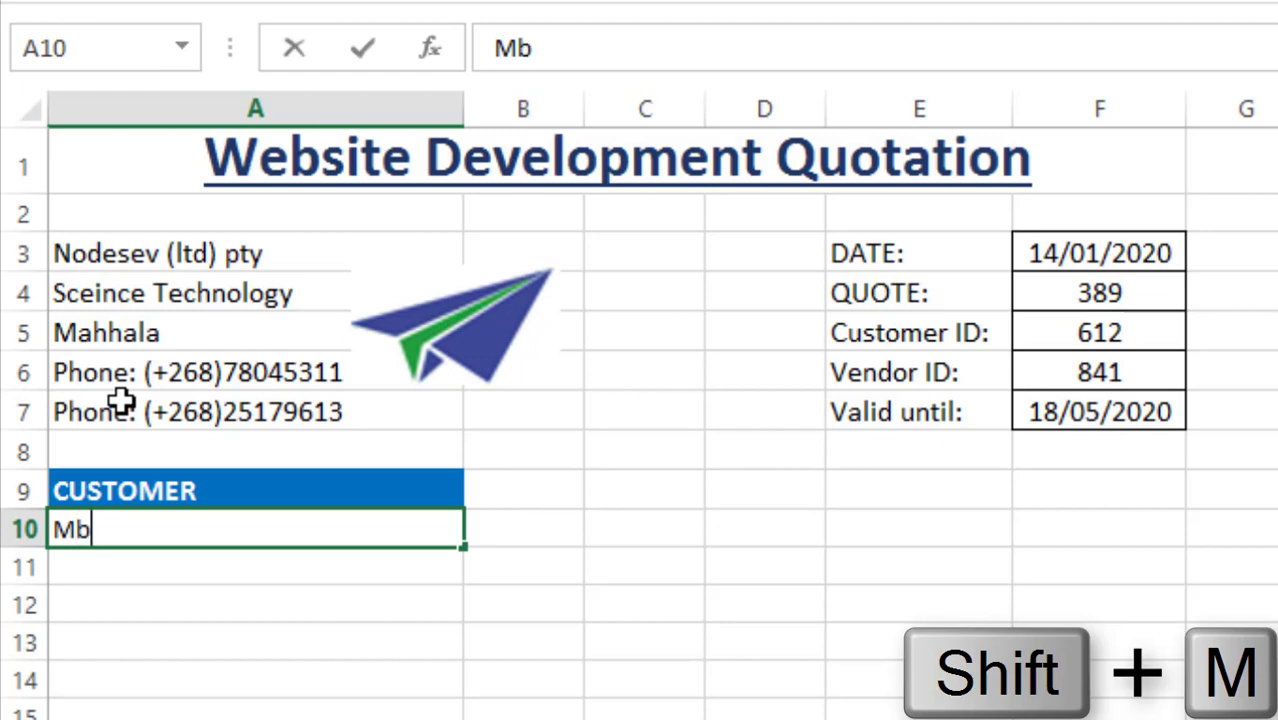
pyautogui.press('BackSpace')
pyautogui.press('BackSpace')
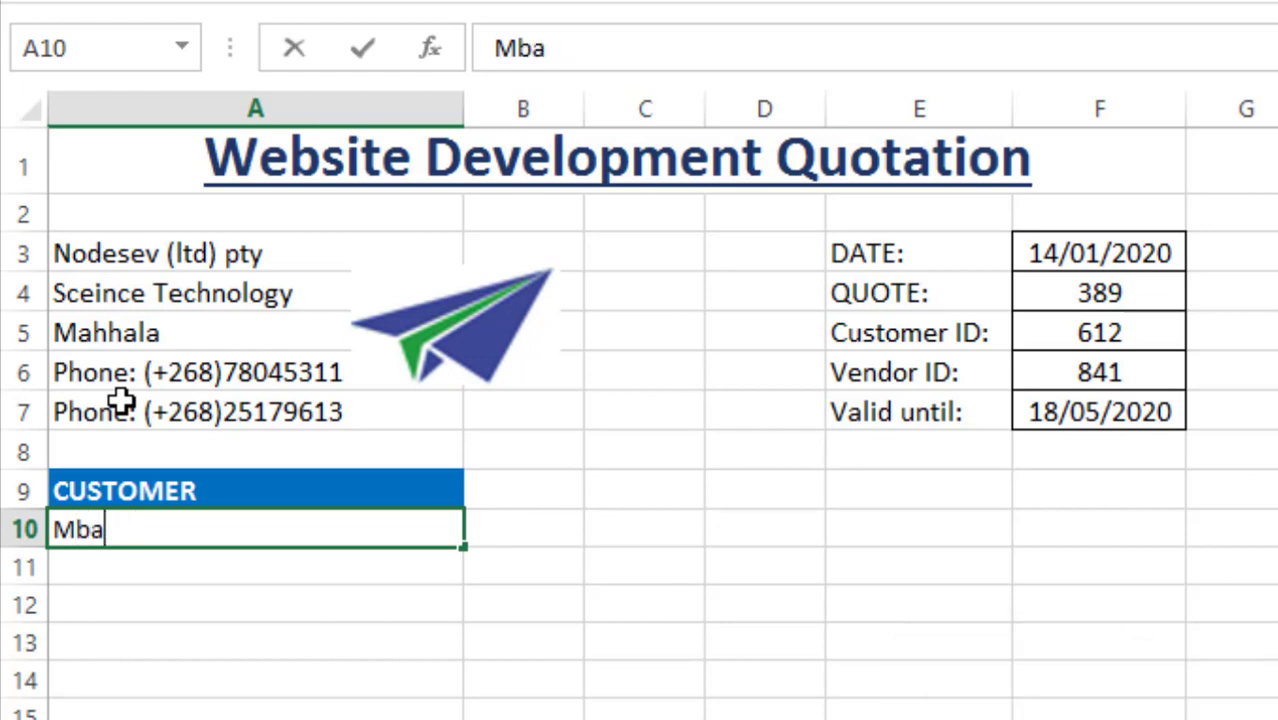
pyautogui.write('mba Trac')
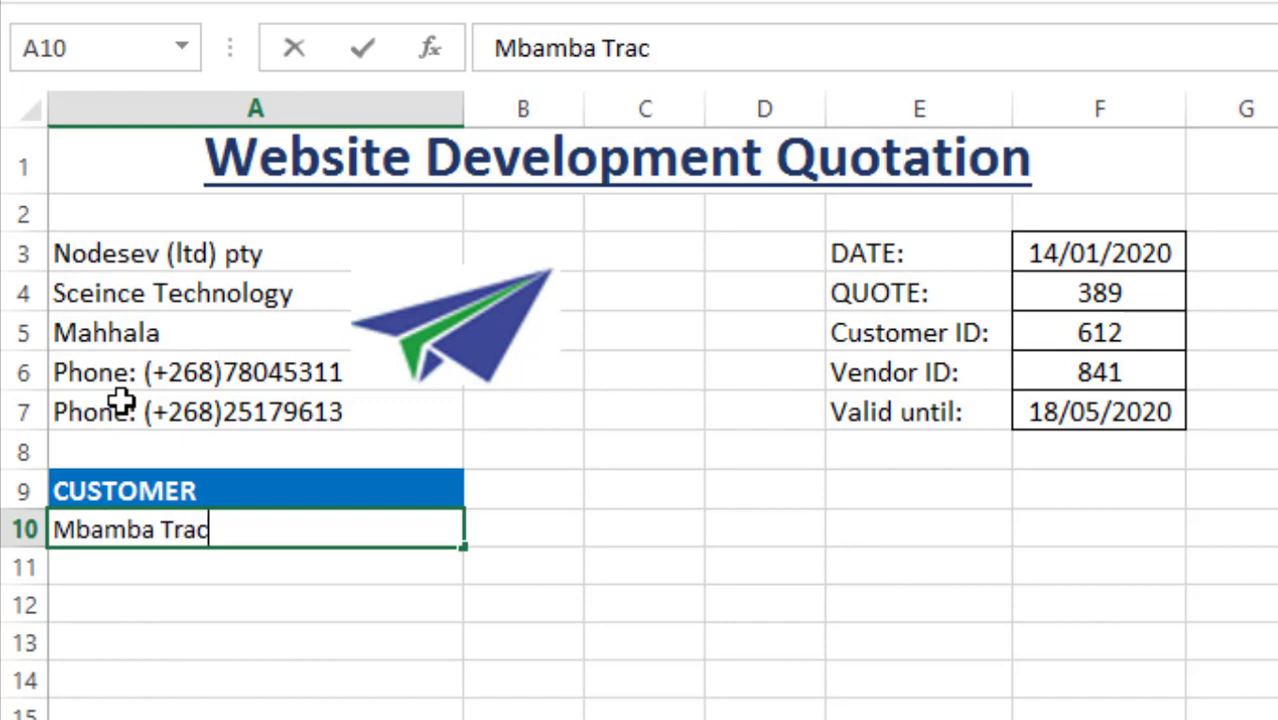
pyautogui.write('tors')
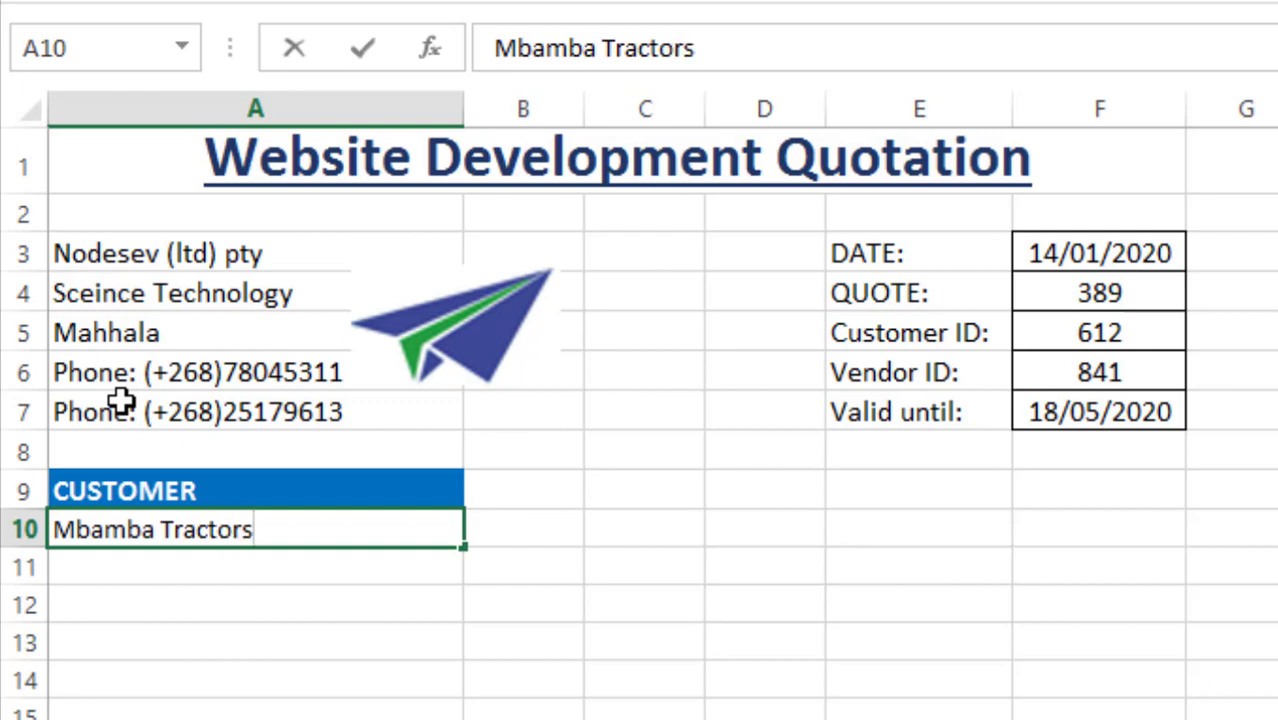
pyautogui.press('Return')
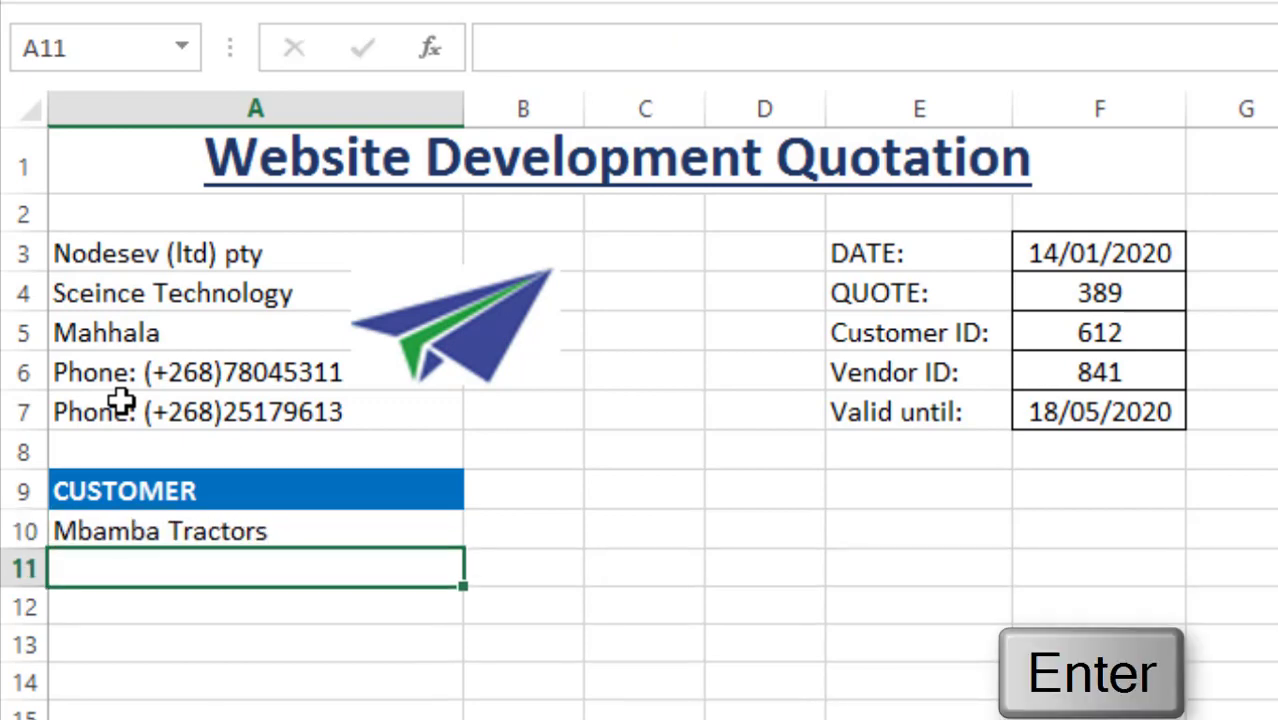
# Add the customer's P.O. box, town and country on the three lines below
pyautogui.write('P.O')
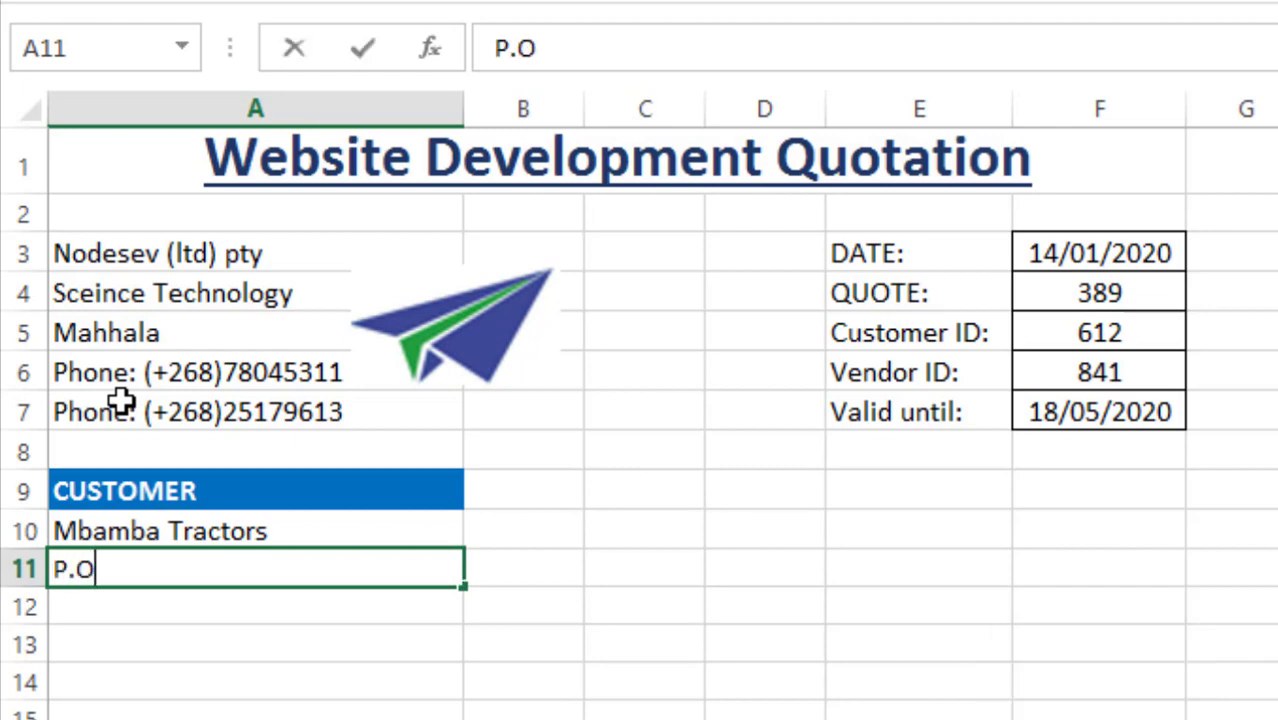
pyautogui.write('. Box ')
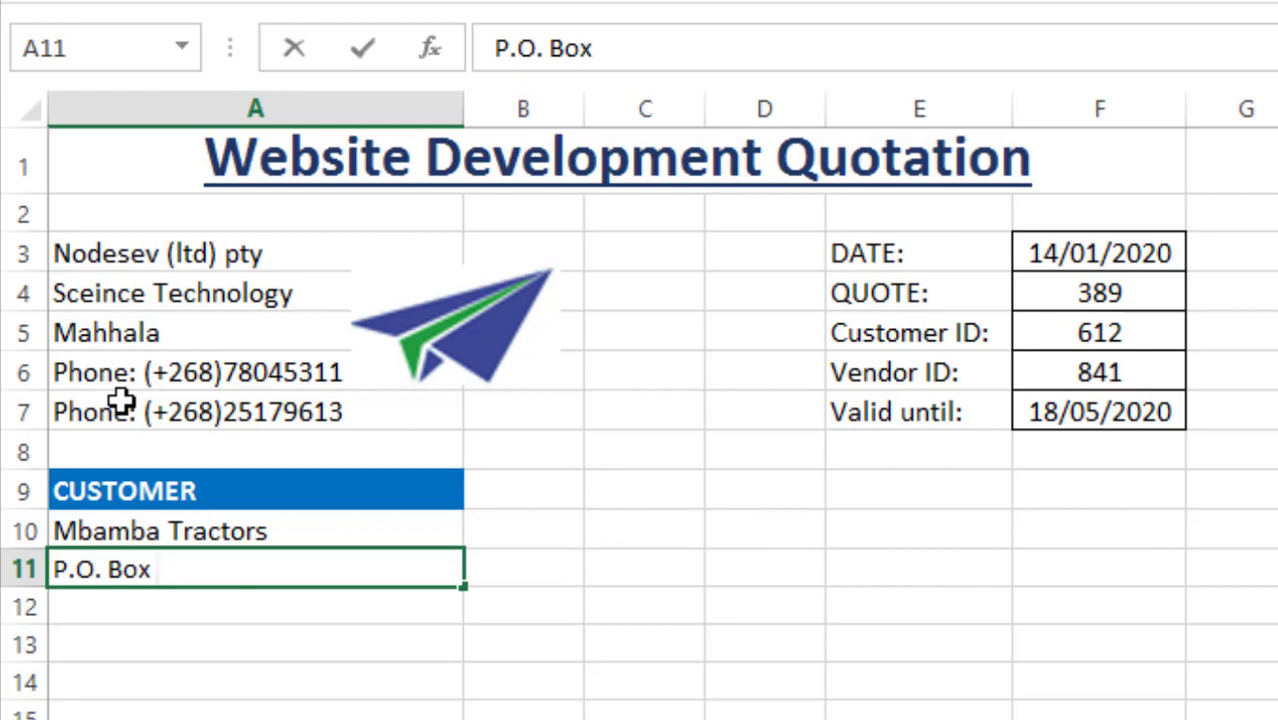
pyautogui.write('892')
pyautogui.press('Return')
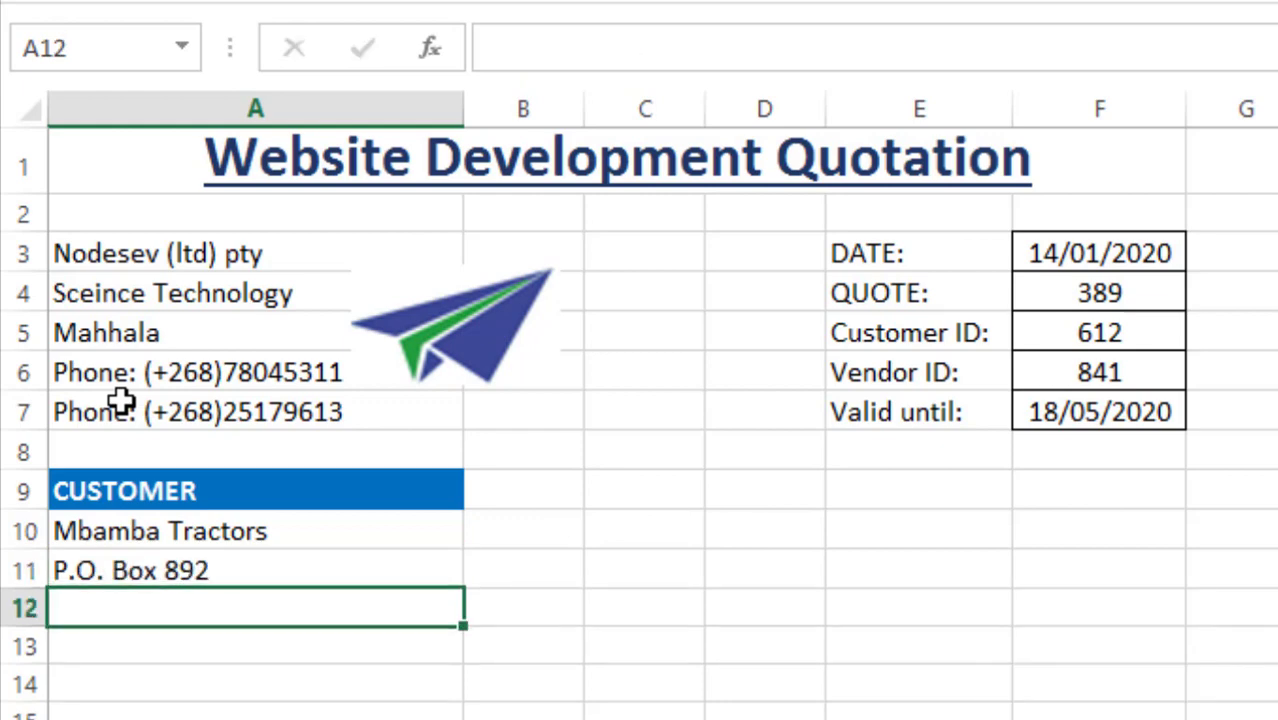
pyautogui.write('Zombod')
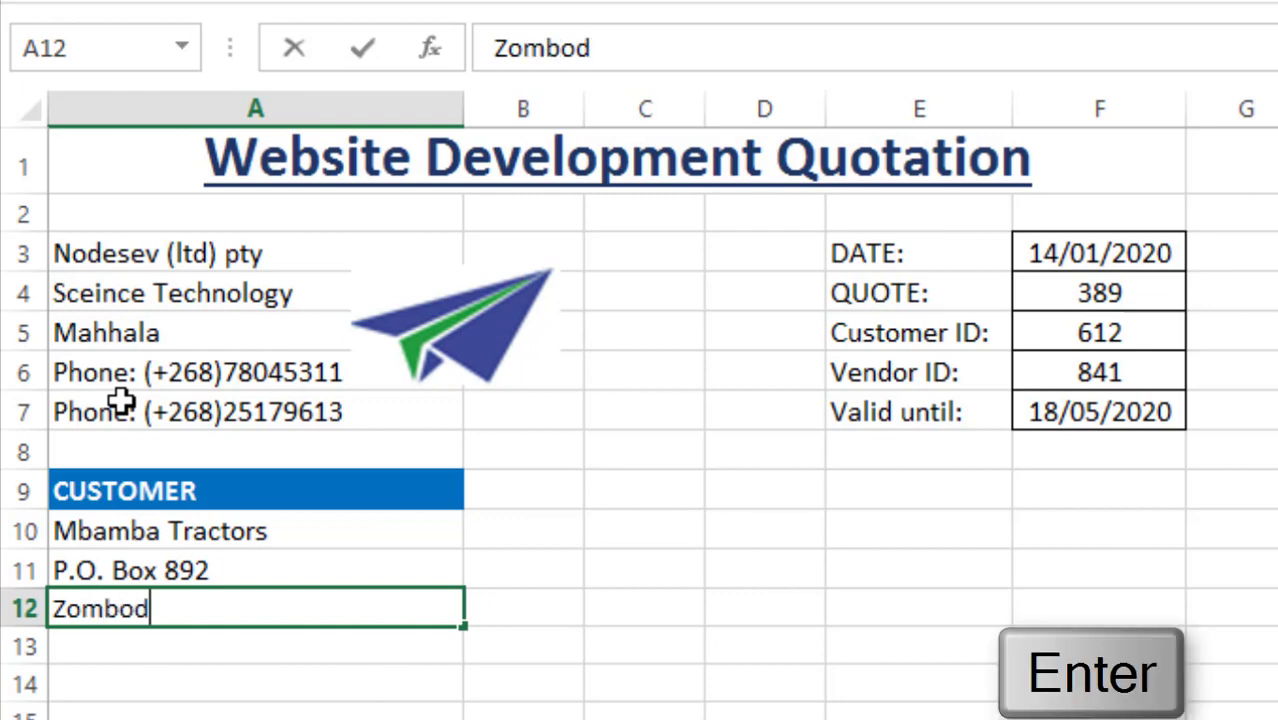
pyautogui.write('ze')
pyautogui.press('Return')
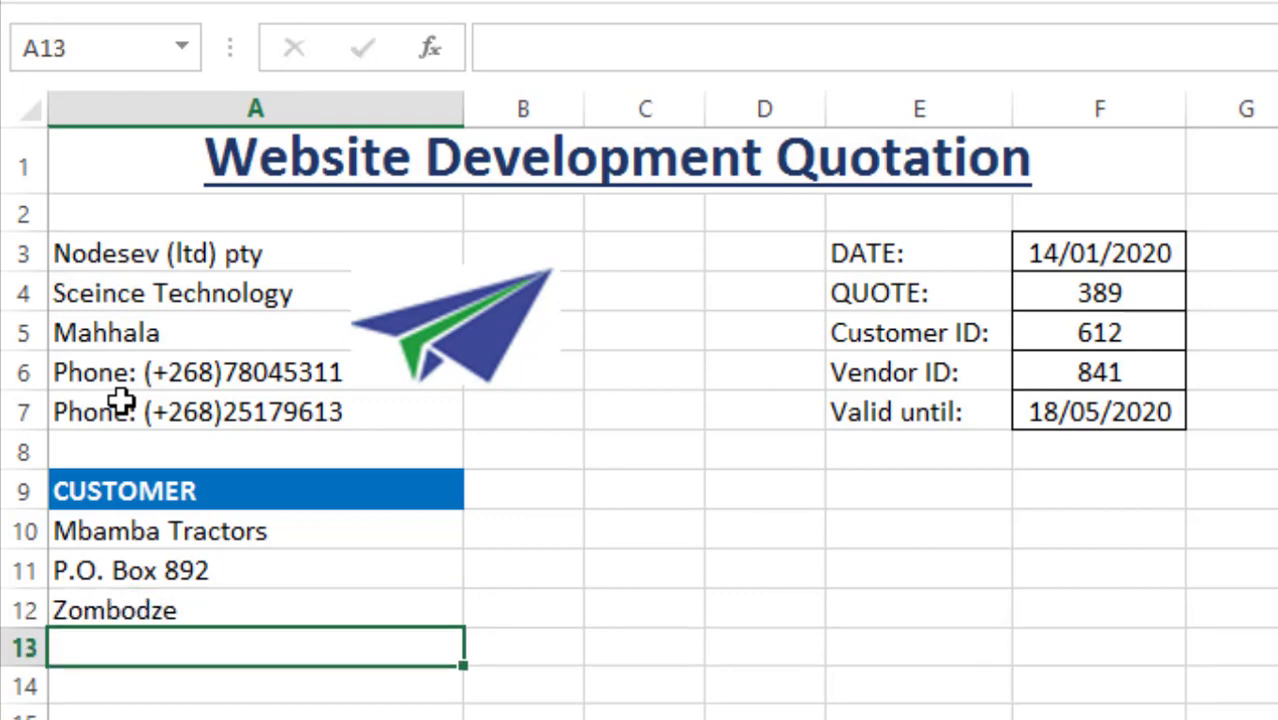
pyautogui.write('Eswatini')
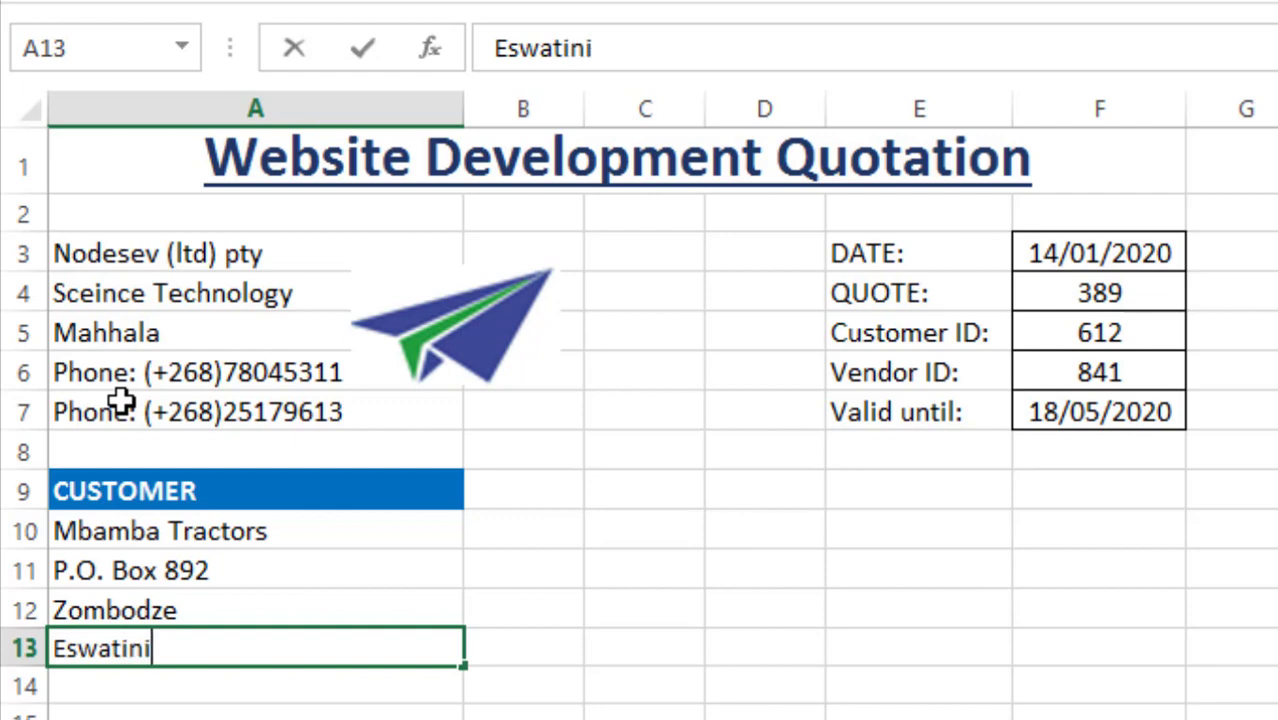
pyautogui.press('Return')
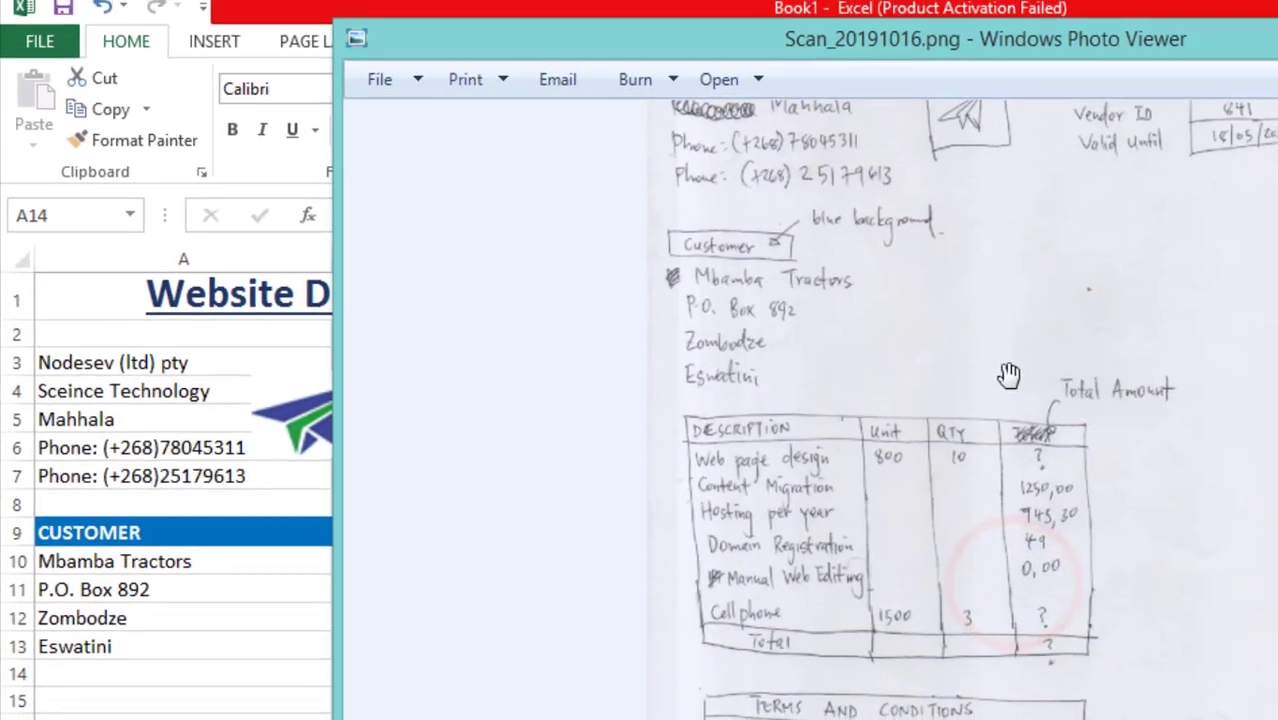
pyautogui.scroll(4, 990, 450)
pyautogui.moveTo(1012, 527); pyautogui.dragTo(850, 423)
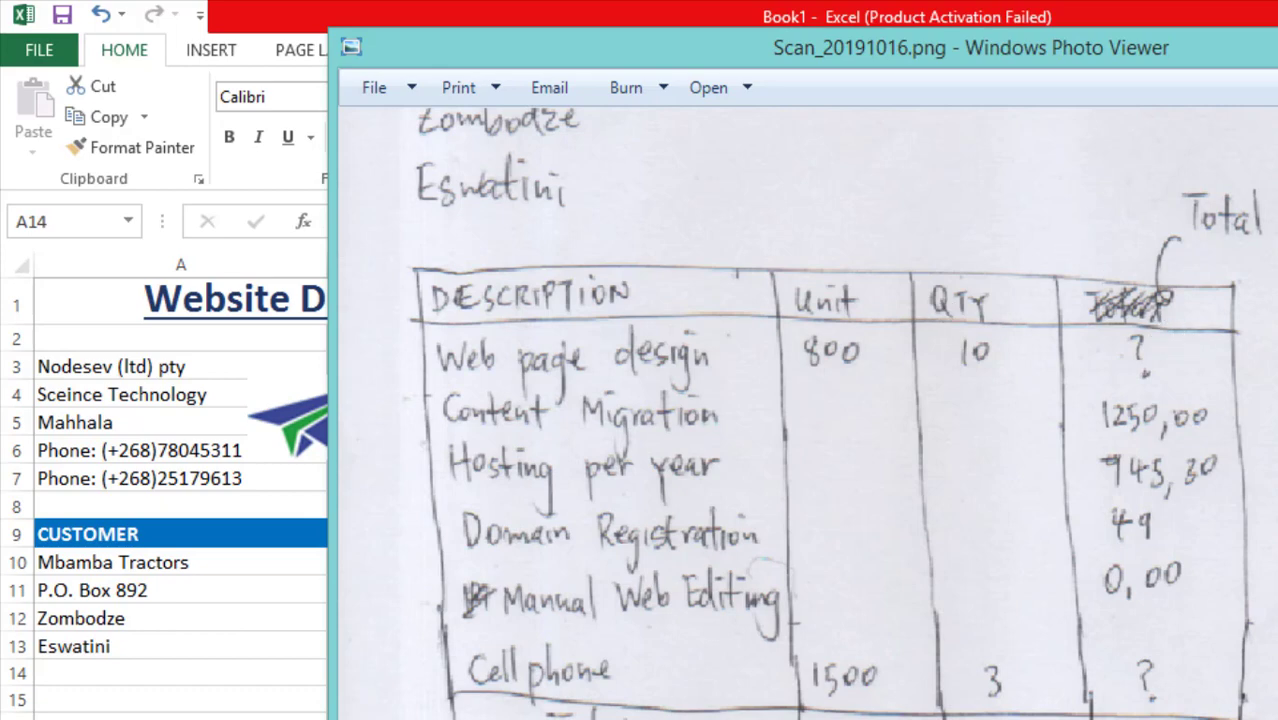
pyautogui.hotkey('alt', 'F4')
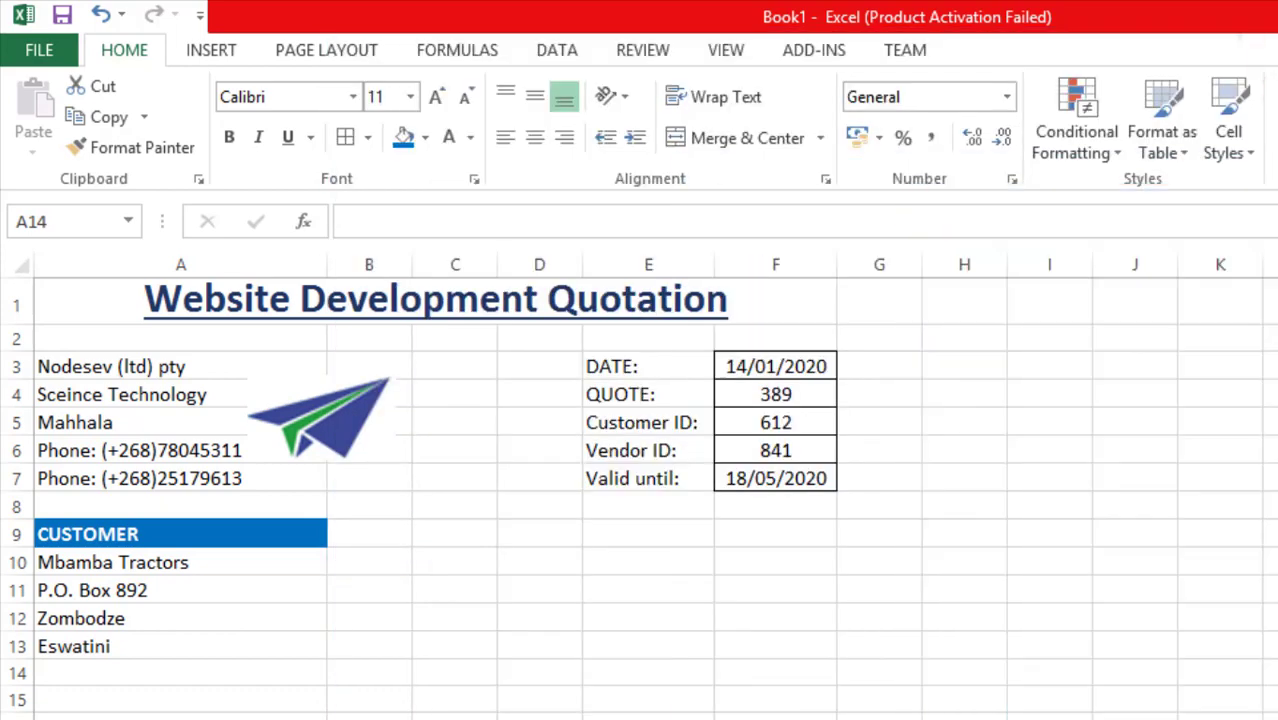
# Enter DESCRIPTION, UNIT, QTY and TOTAL AMOUNT (E) in A15:D15, undoing the euro autocorrect
pyautogui.click(135, 676)
pyautogui.click(138, 700)
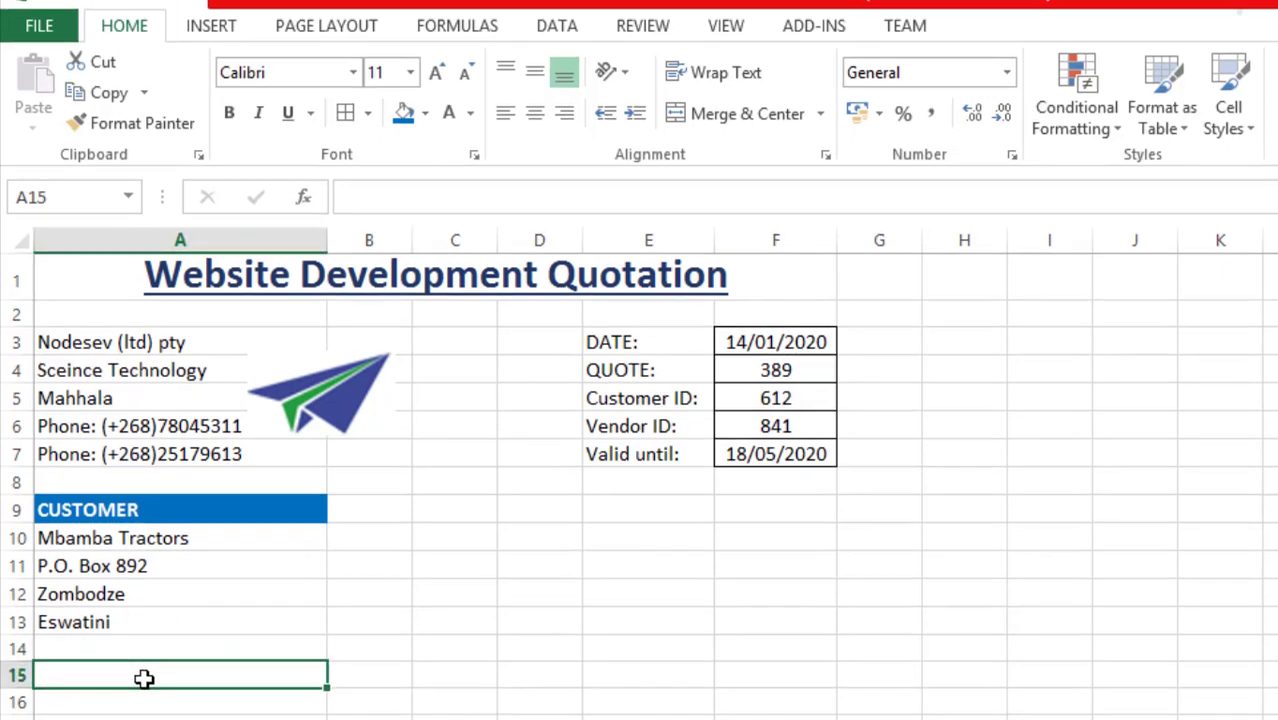
pyautogui.write('DES')
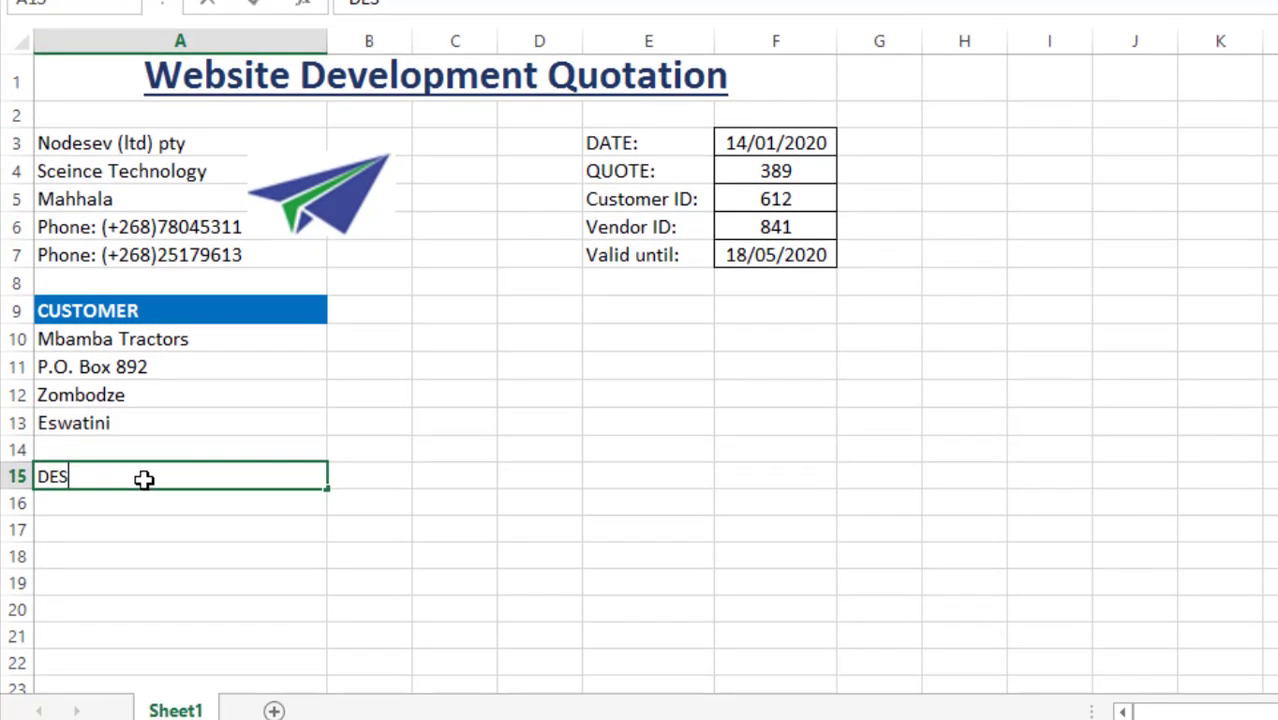
pyautogui.write('CRIPTION')
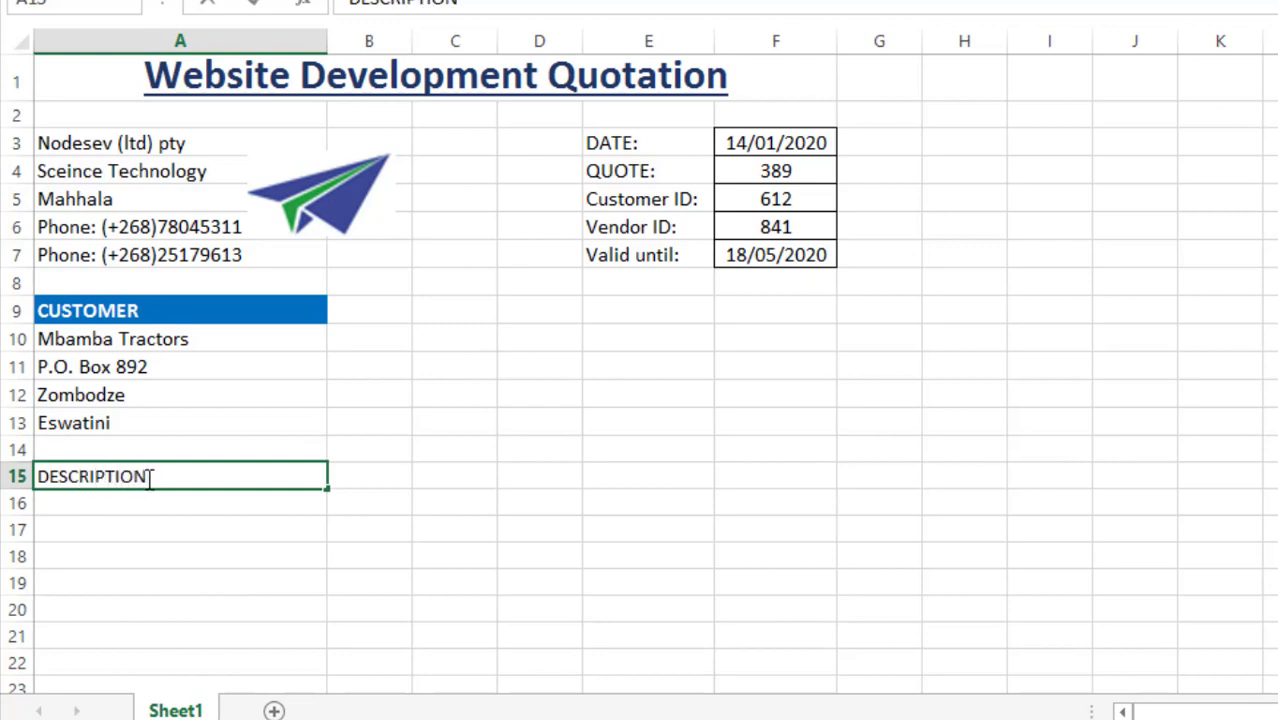
pyautogui.press('Tab')
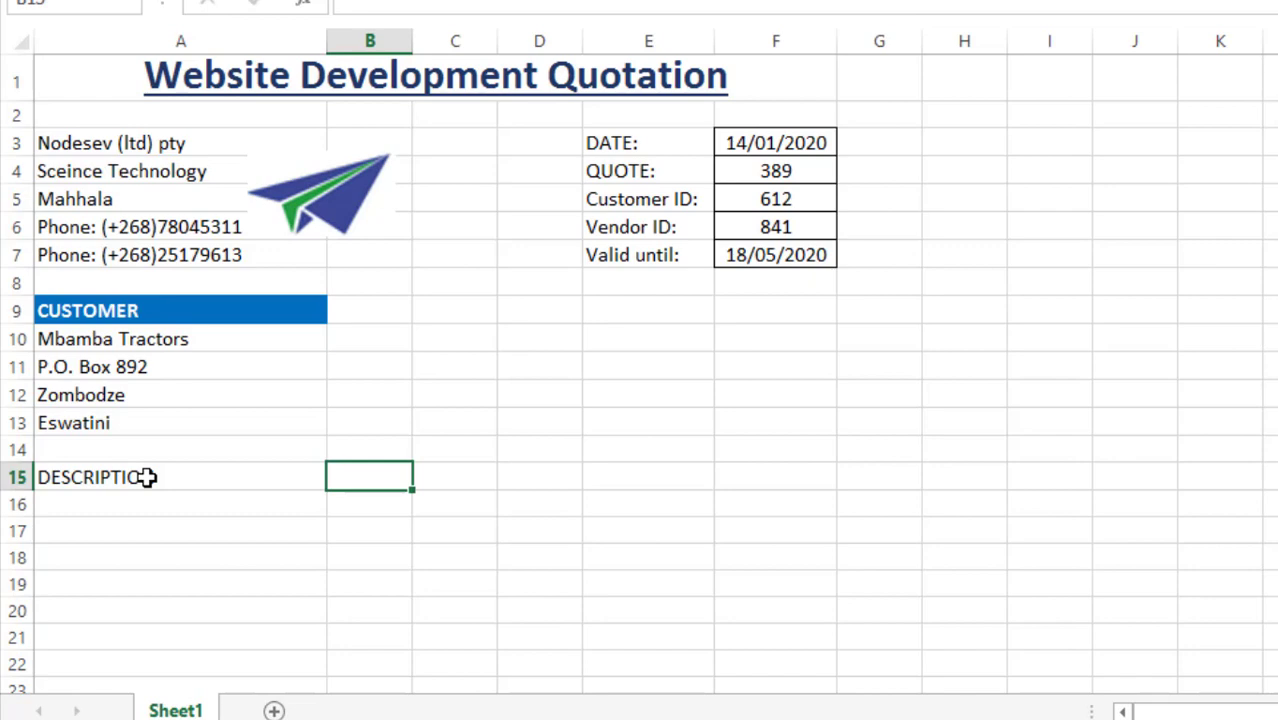
pyautogui.write('UNIT')
pyautogui.press('Tab')
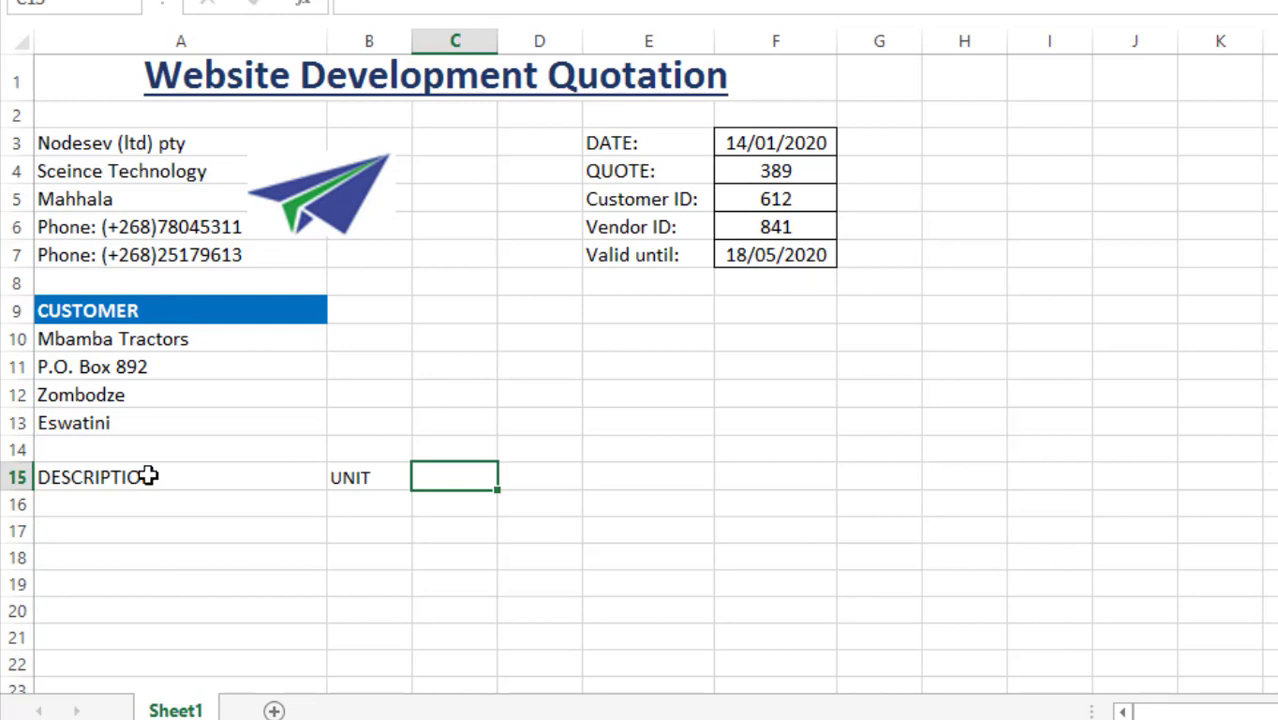
pyautogui.write('QTY')
pyautogui.press('Tab')
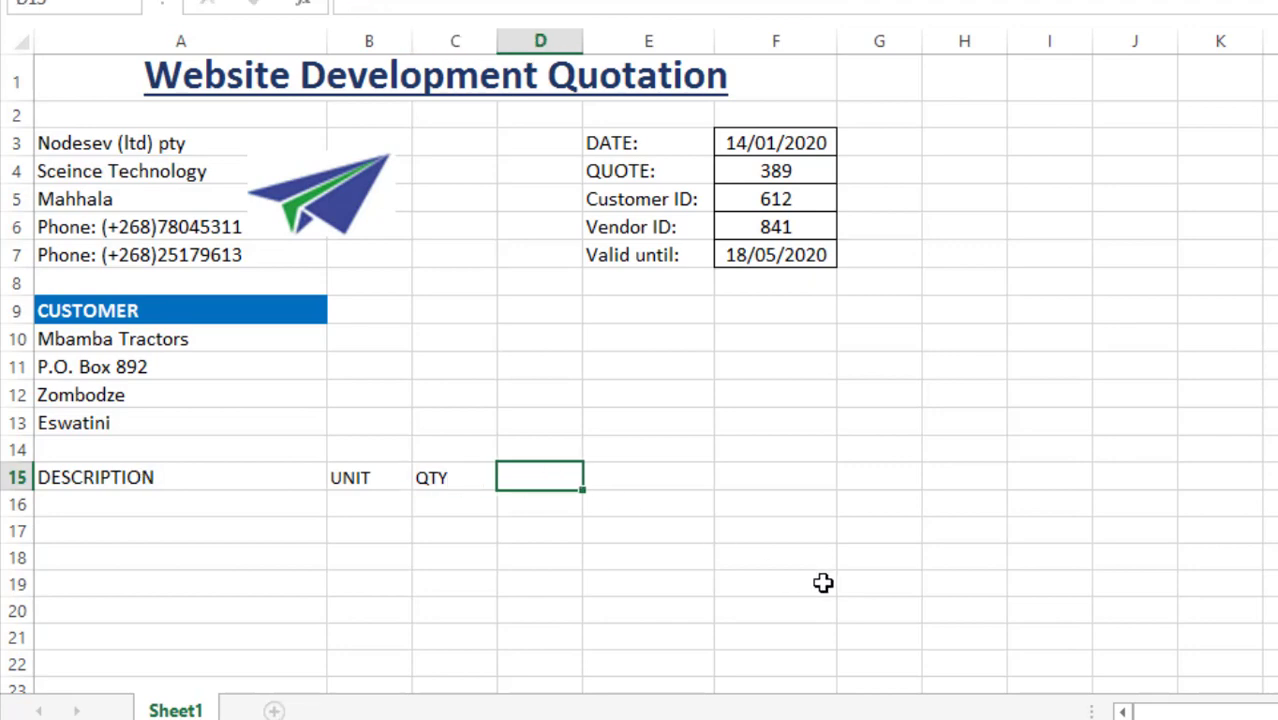
pyautogui.write('TOTAL A')
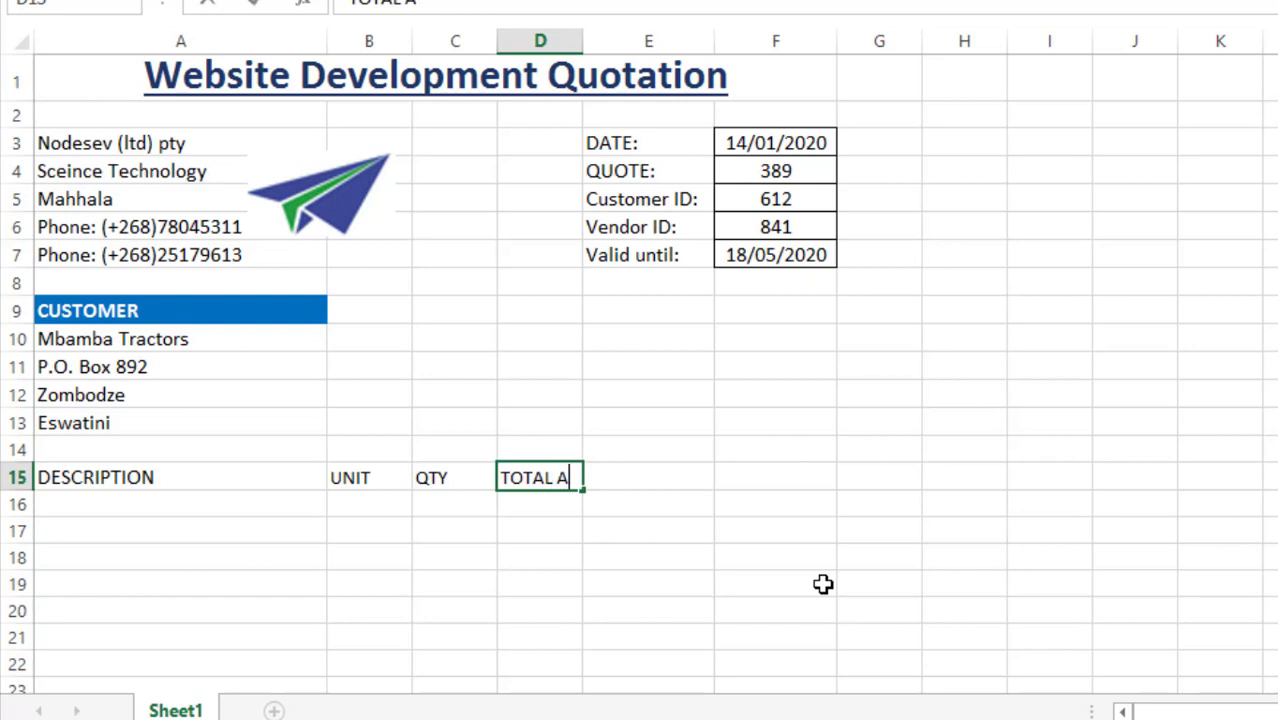
pyautogui.write('MOUNT')
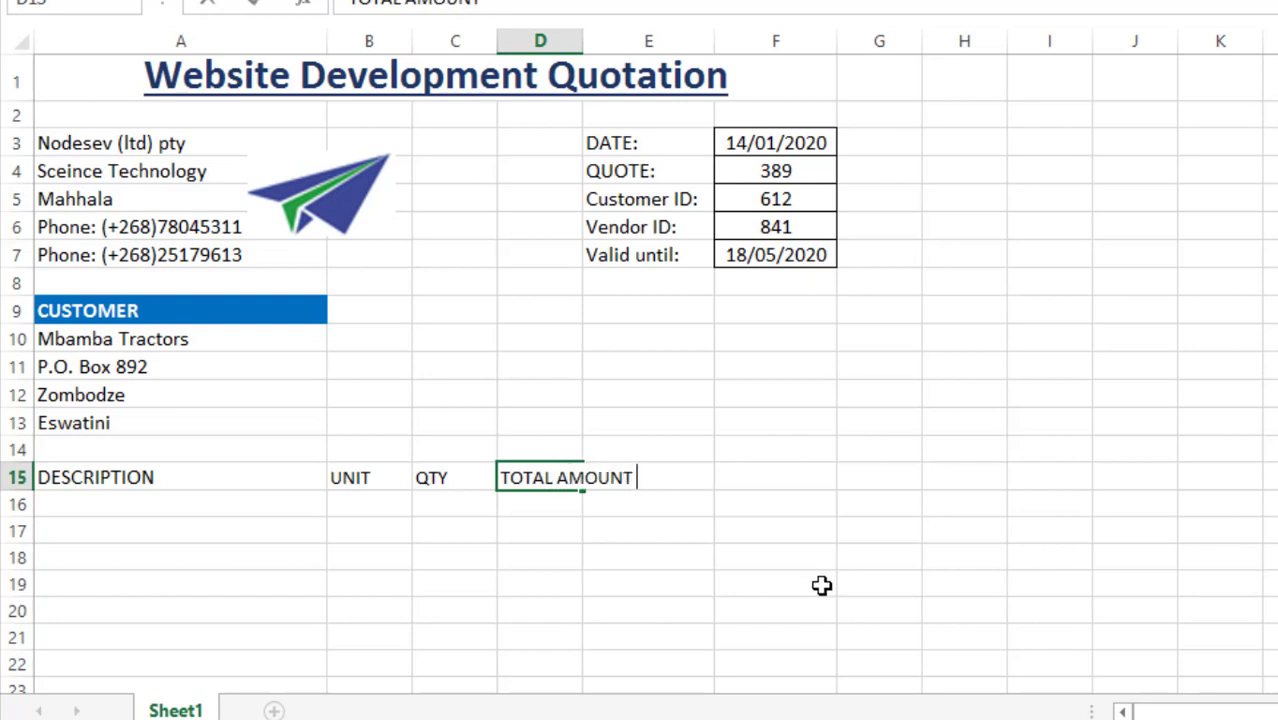
pyautogui.write(' (eE)')
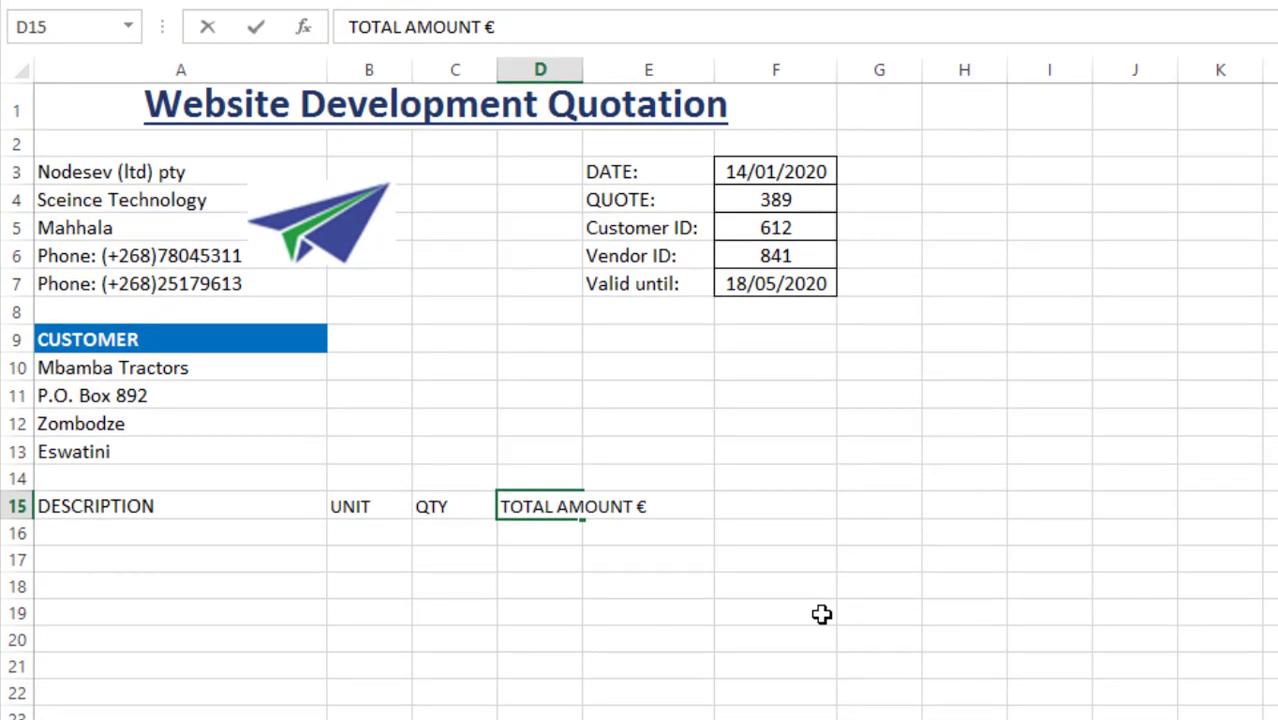
pyautogui.hotkey('ctrl', 'z')
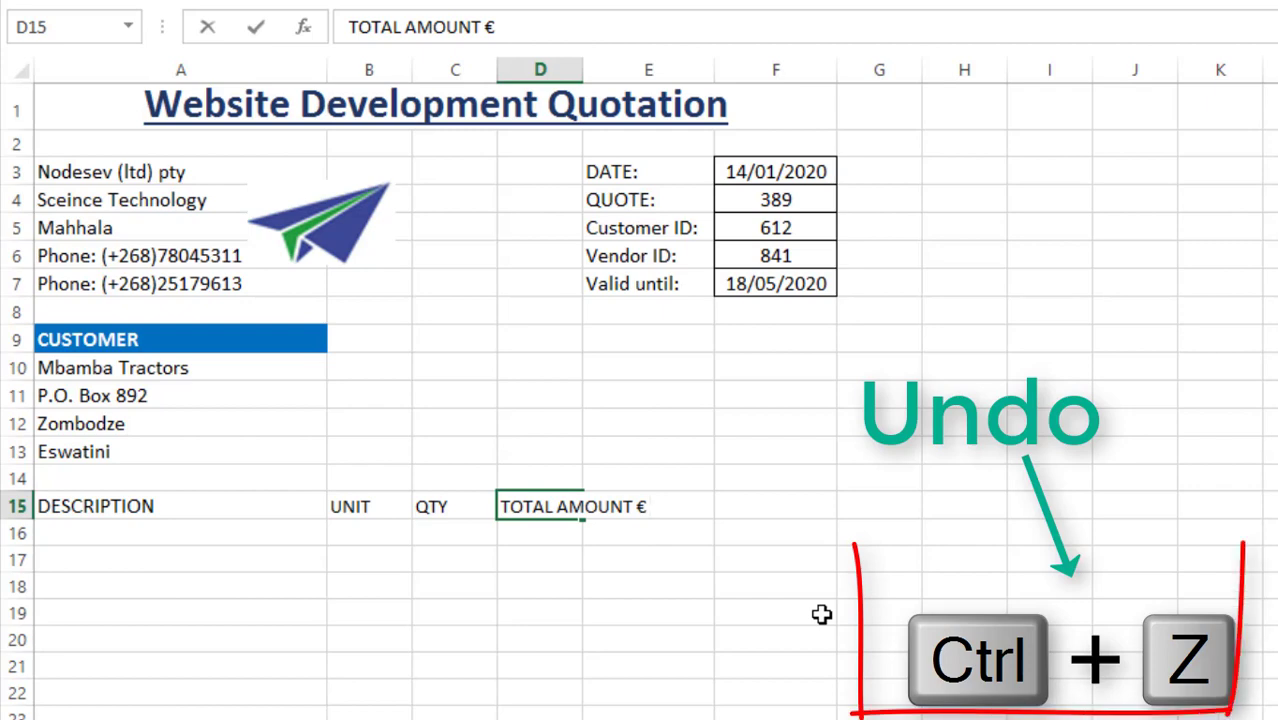
pyautogui.hotkey('ctrl', 'z')
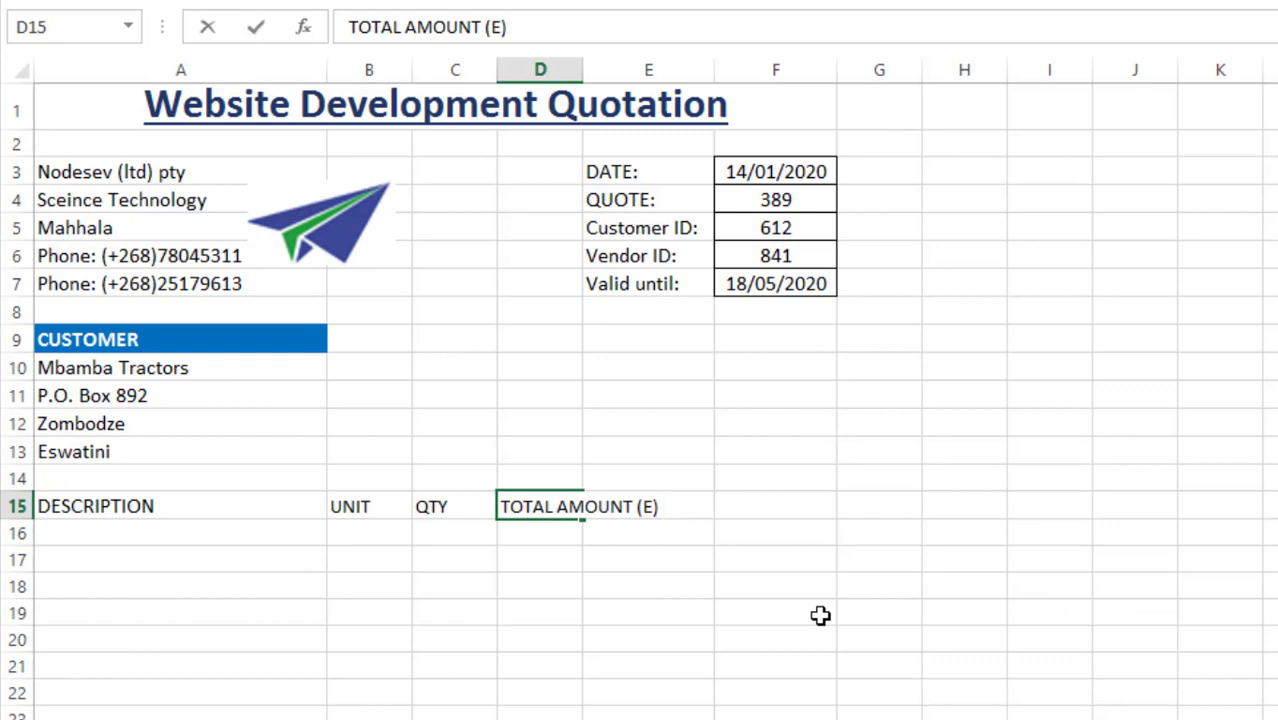
pyautogui.press('Return')
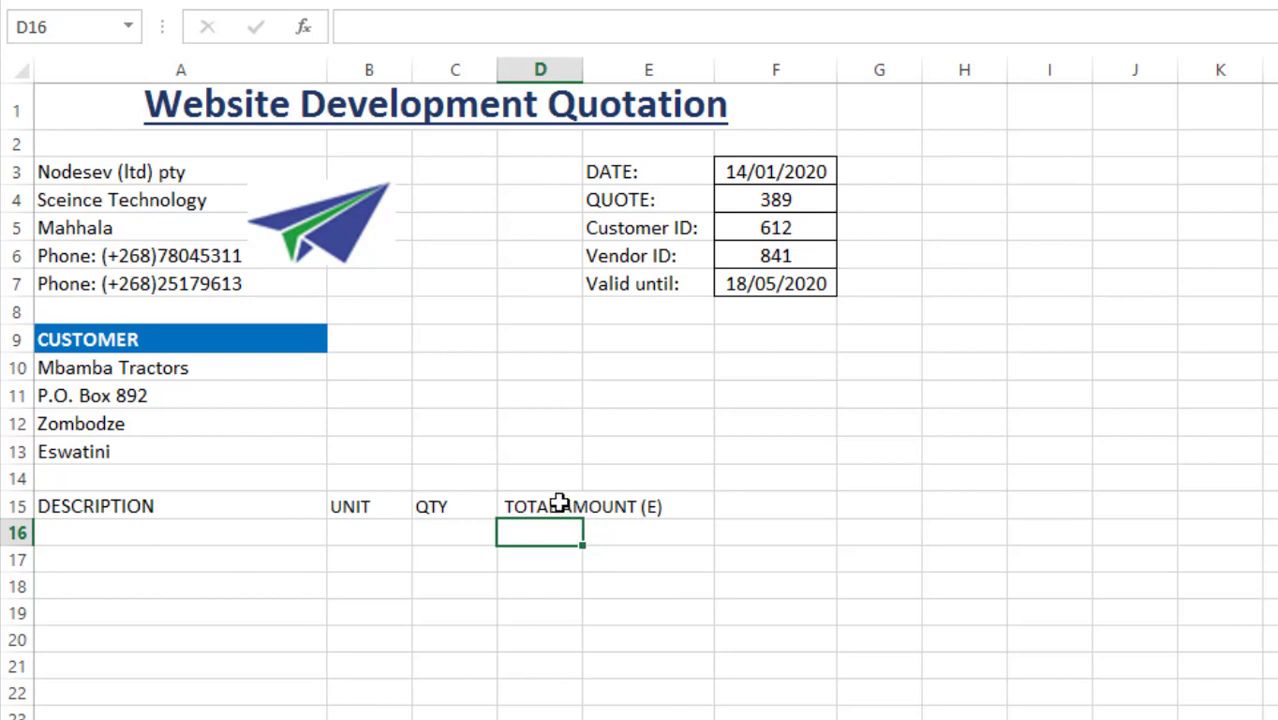
# Widen column D in two drags until the TOTAL AMOUNT (E) heading no longer spills over
pyautogui.click(618, 508)
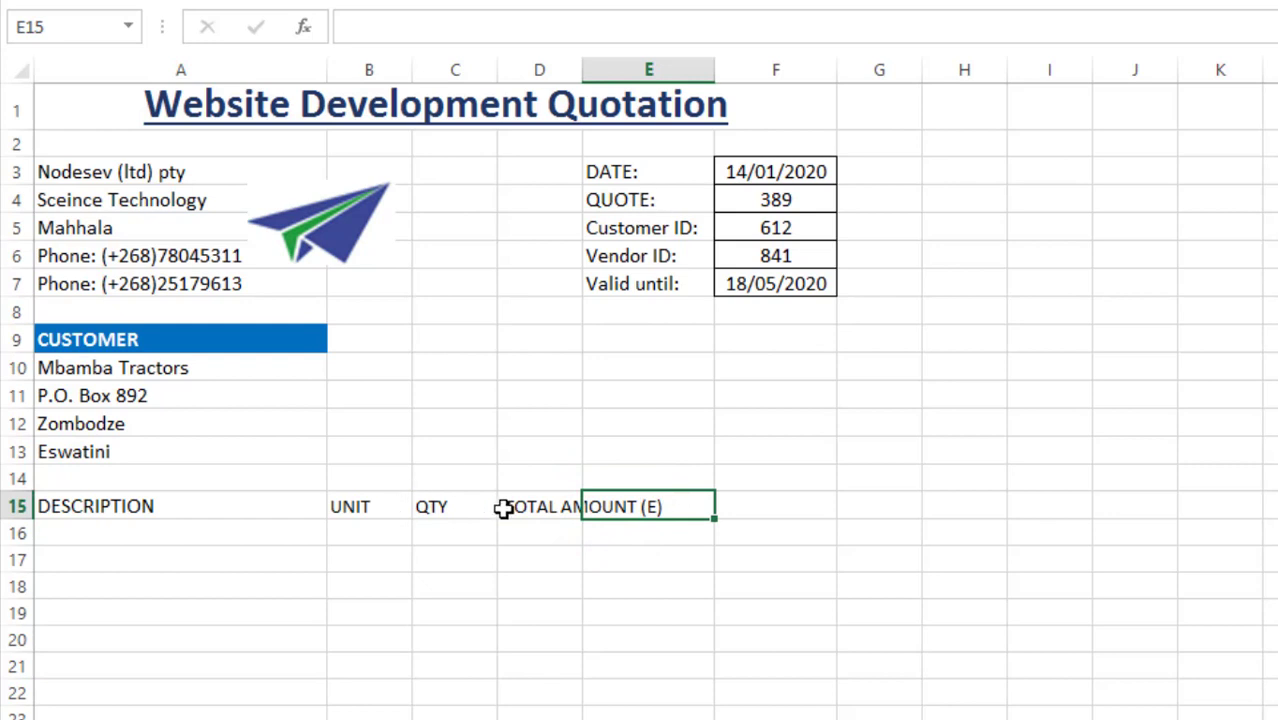
pyautogui.click(105, 506)
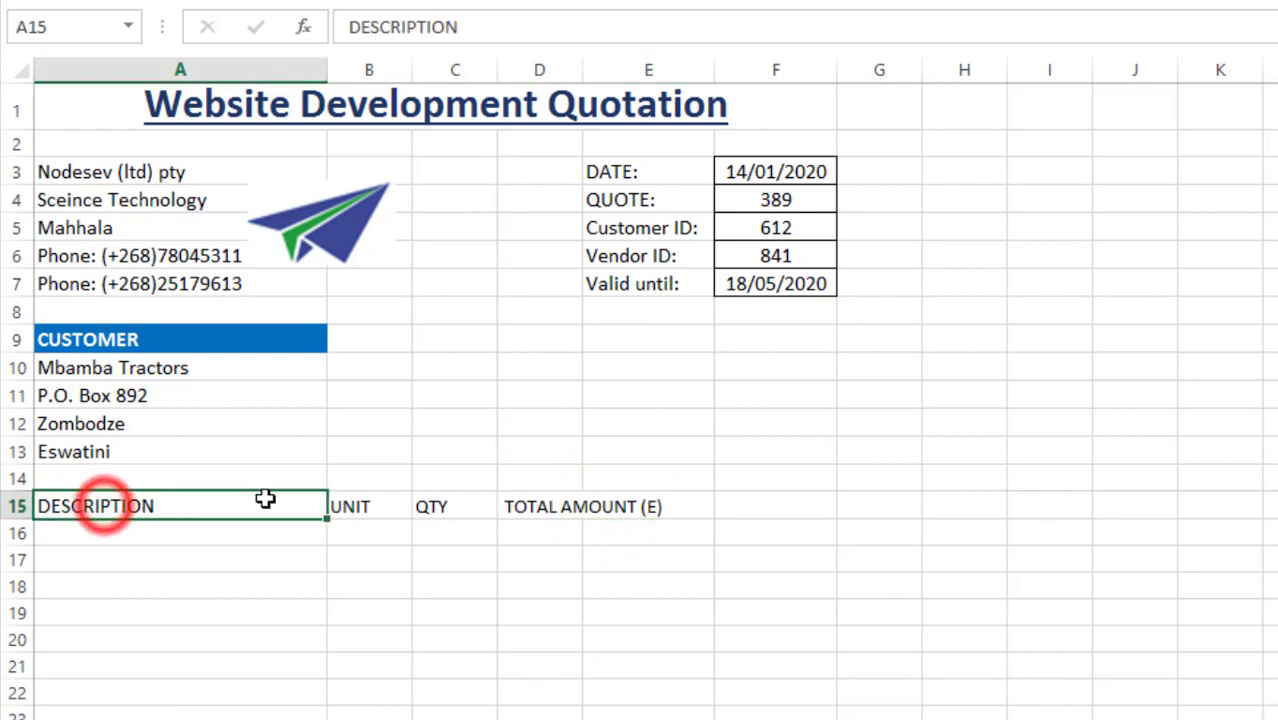
pyautogui.click(607, 557)
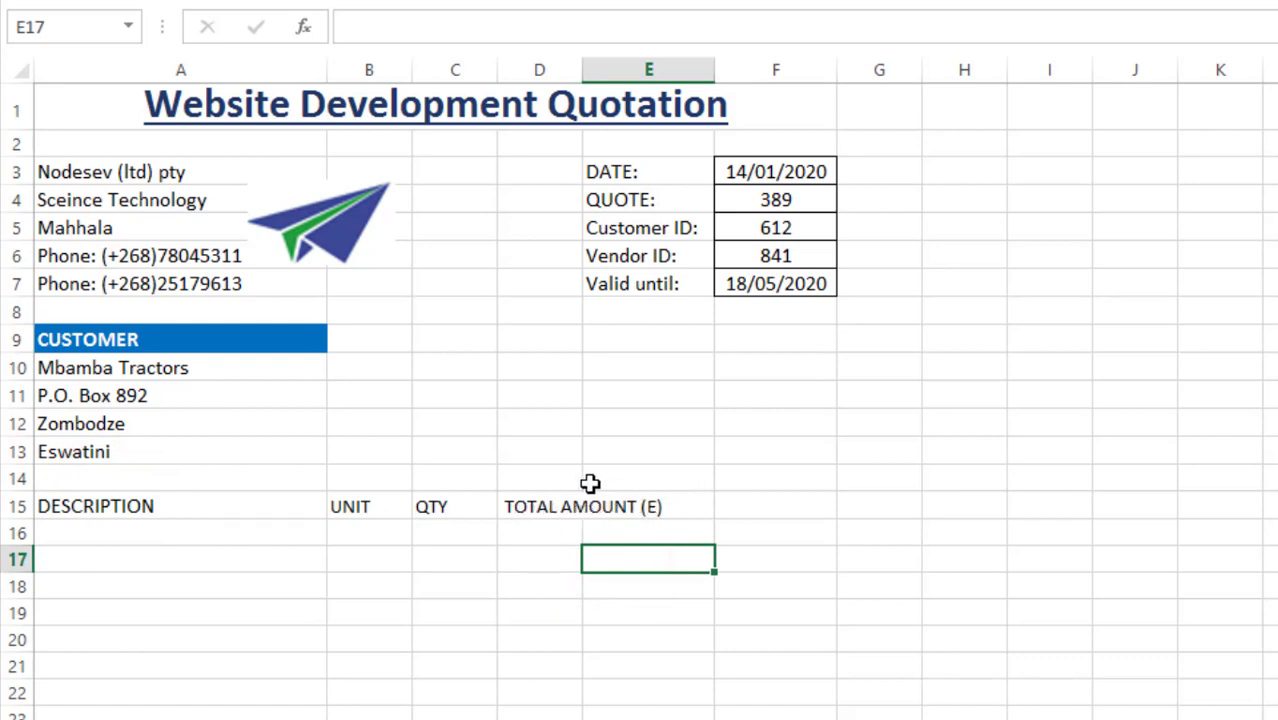
pyautogui.moveTo(590, 70); pyautogui.dragTo(667, 92)
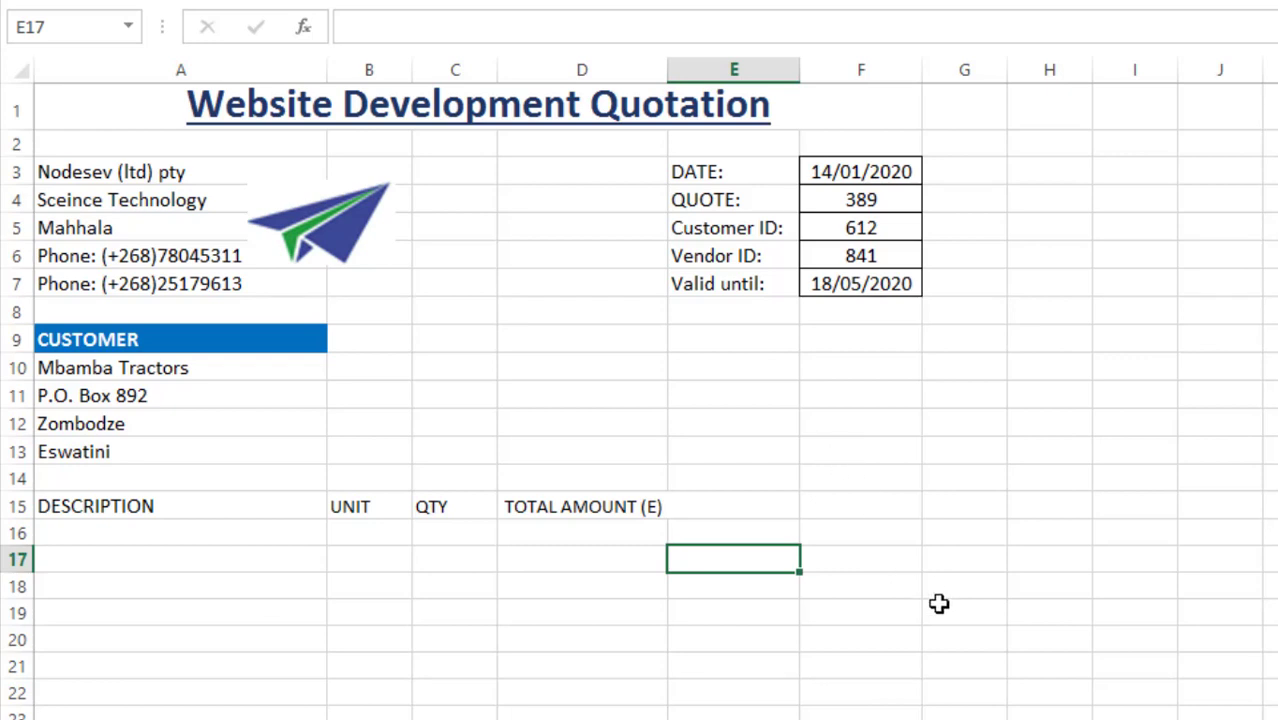
pyautogui.click(676, 523)
pyautogui.click(645, 508)
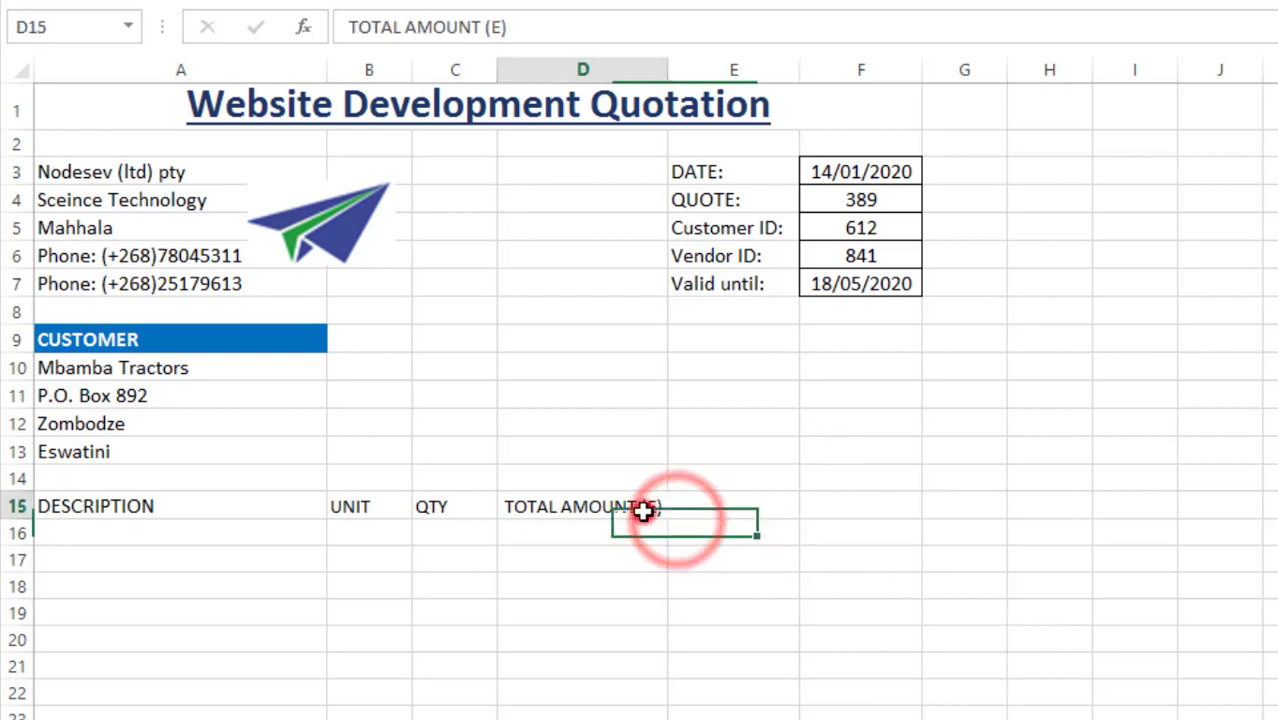
pyautogui.click(745, 492)
pyautogui.click(773, 630)
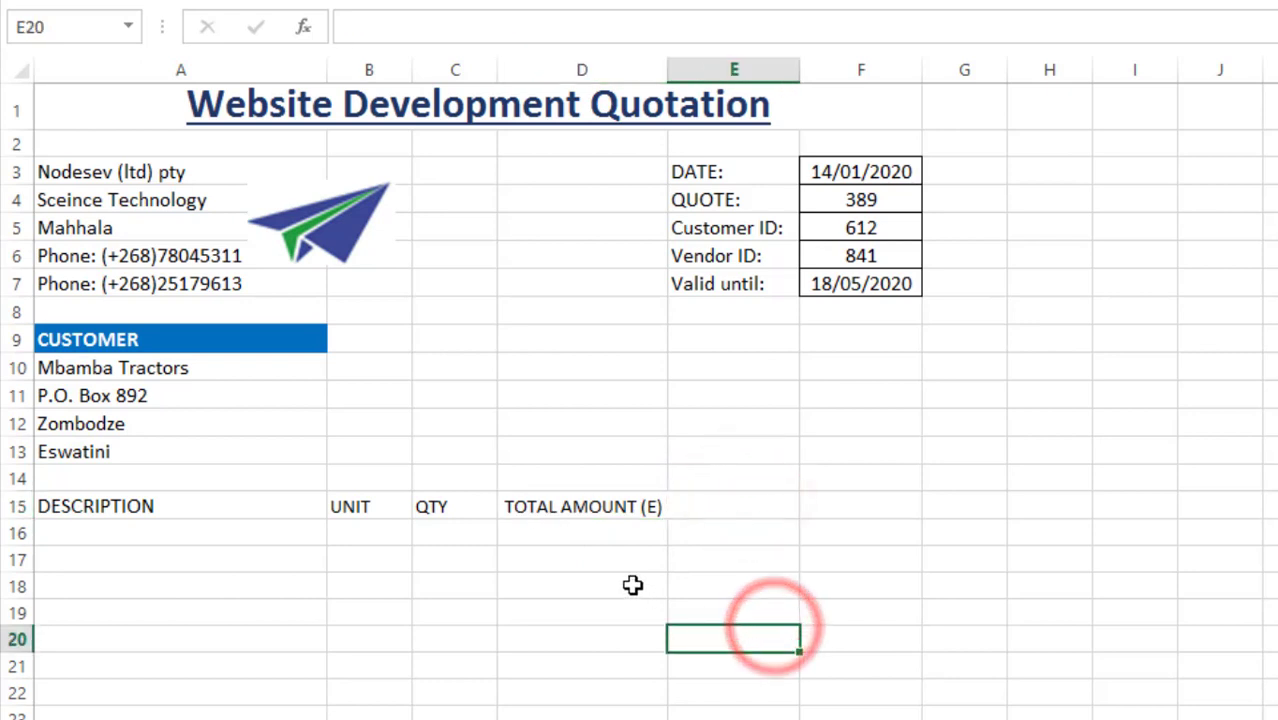
pyautogui.moveTo(668, 77); pyautogui.dragTo(675, 77)
pyautogui.click(596, 540)
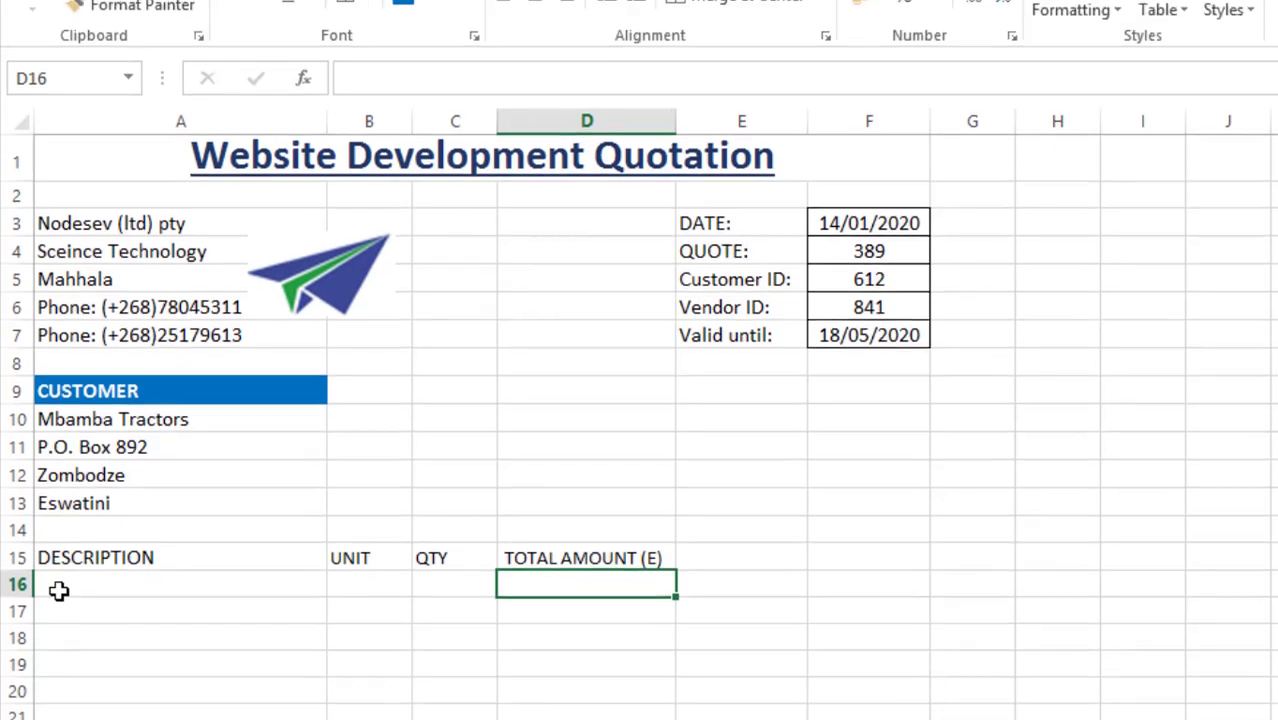
pyautogui.moveTo(60, 640); pyautogui.dragTo(627, 643)
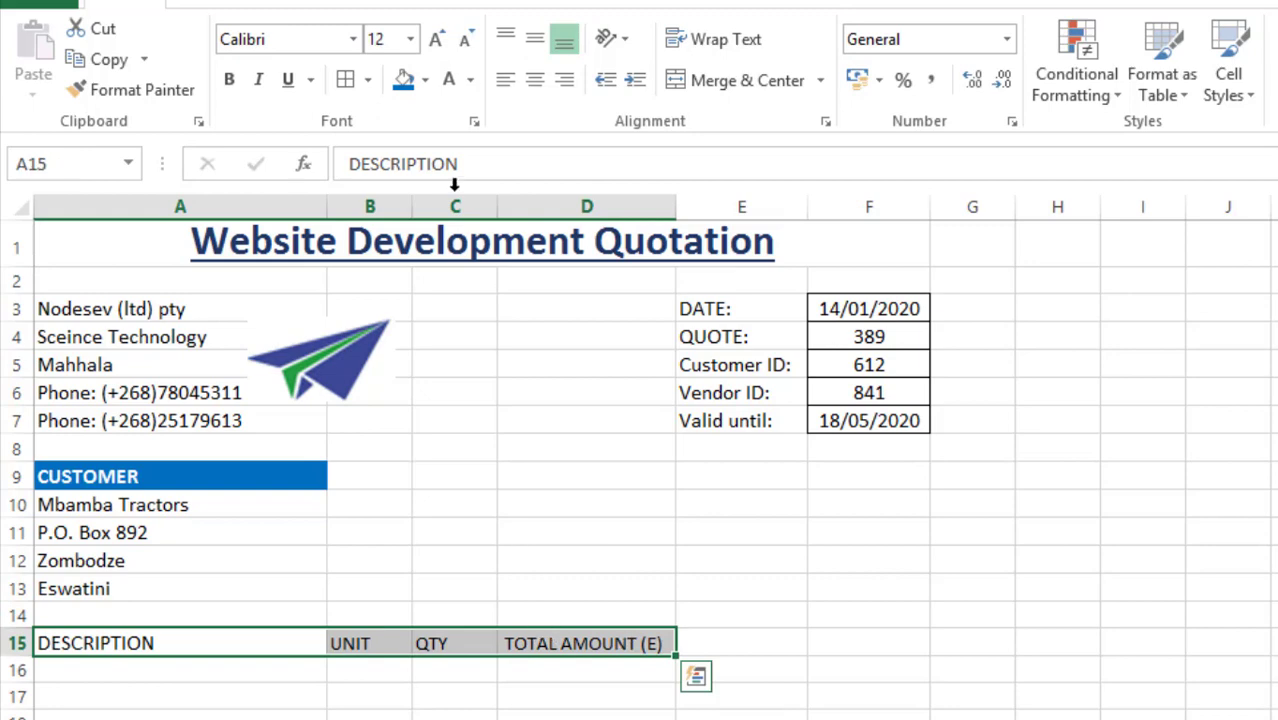
# Fill the A15:D15 header row blue and make its text white and bold
pyautogui.click(403, 82)
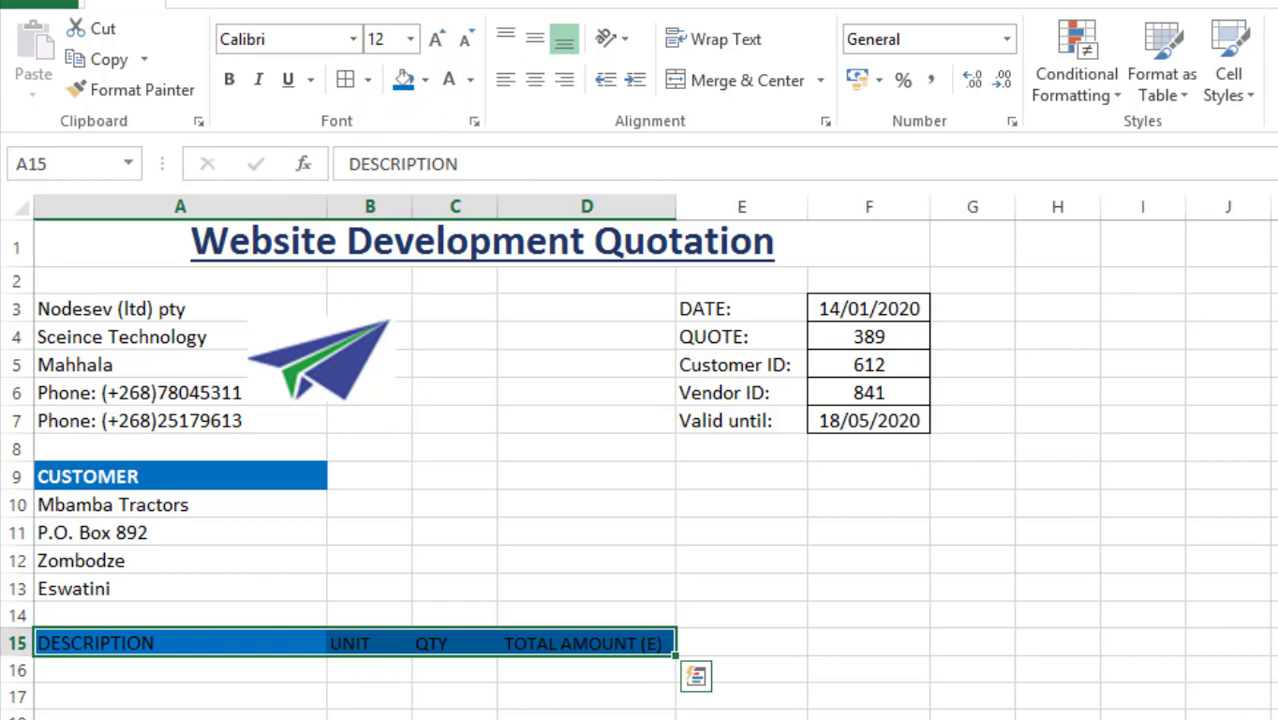
pyautogui.click(470, 82)
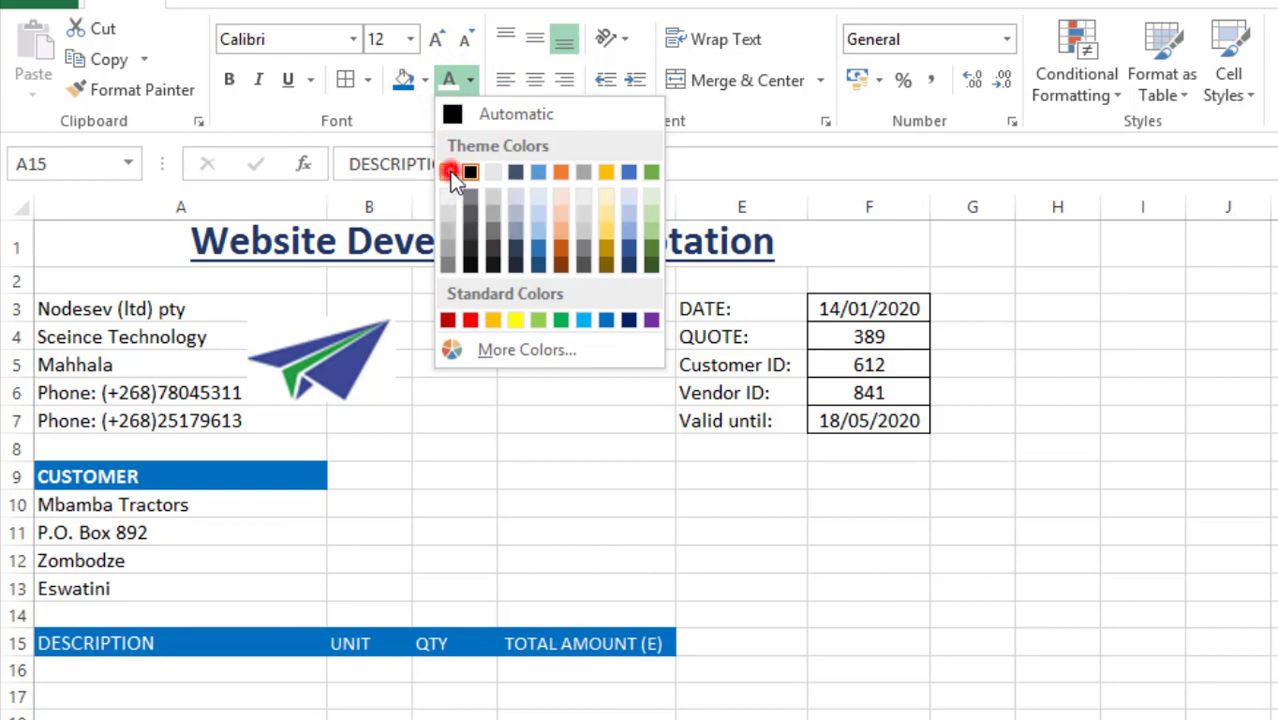
pyautogui.click(449, 173)
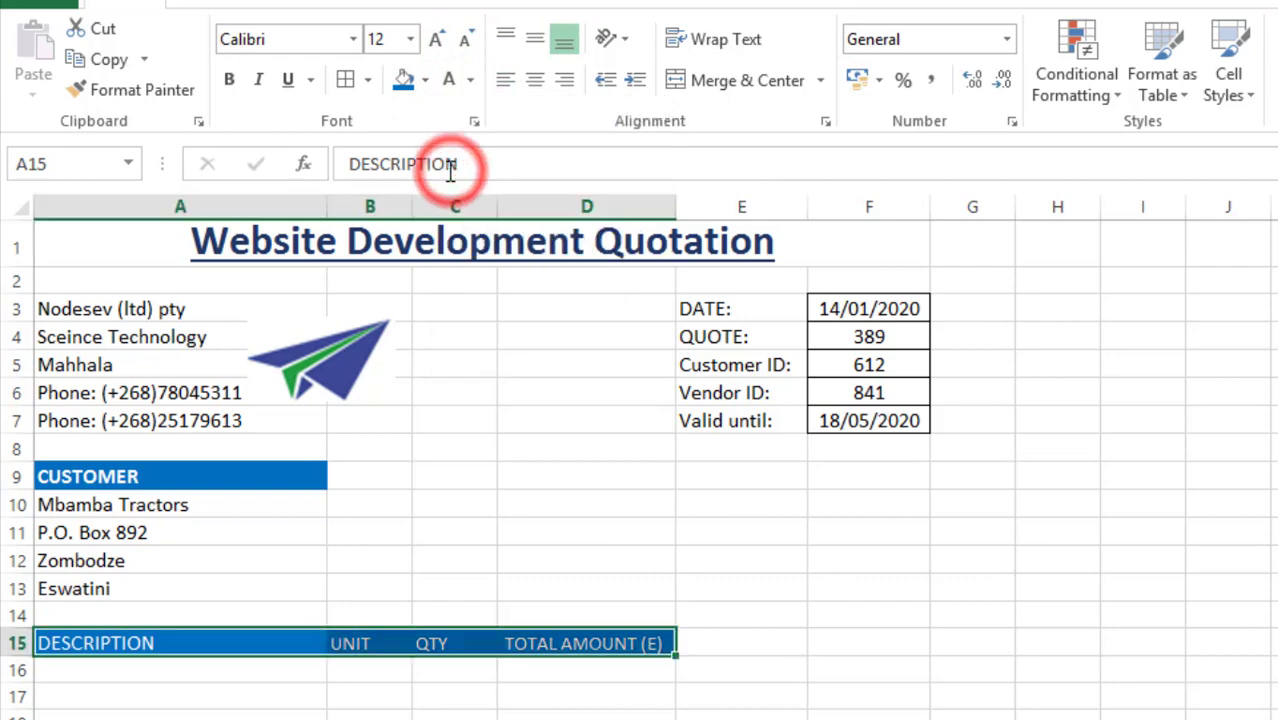
pyautogui.click(229, 79)
pyautogui.click(787, 691)
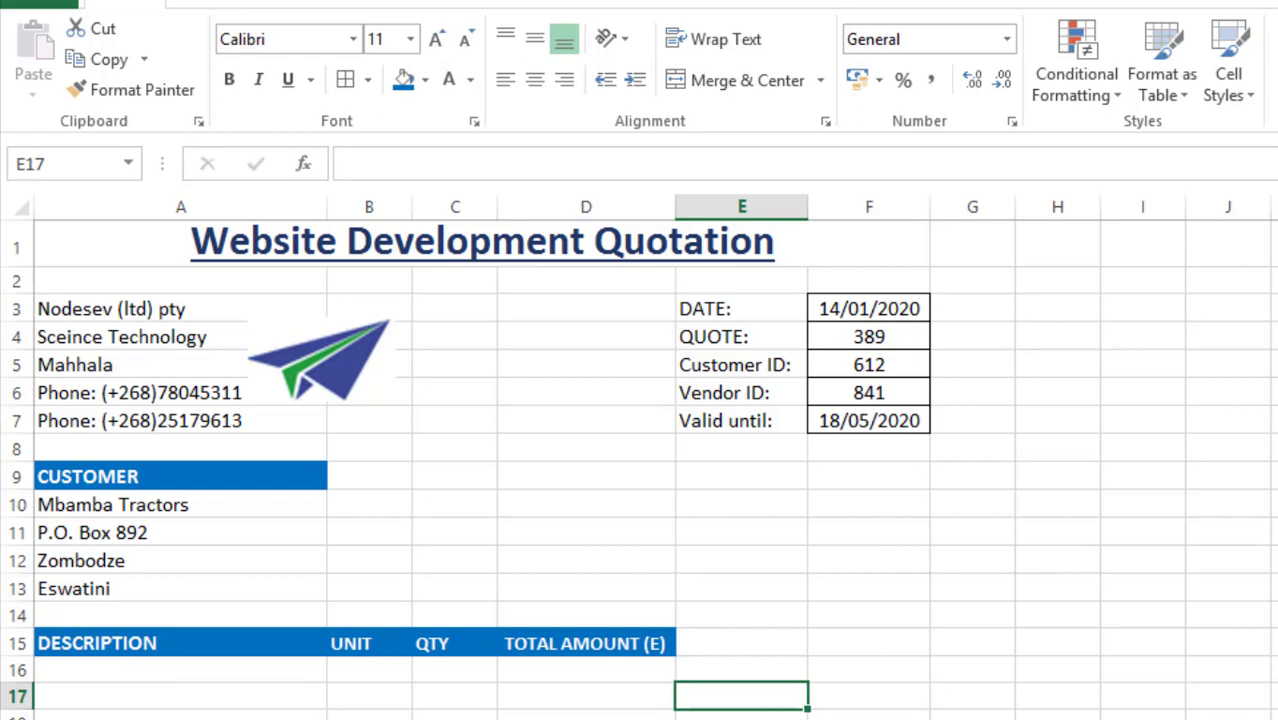
pyautogui.hotkey('alt', 'Tab')
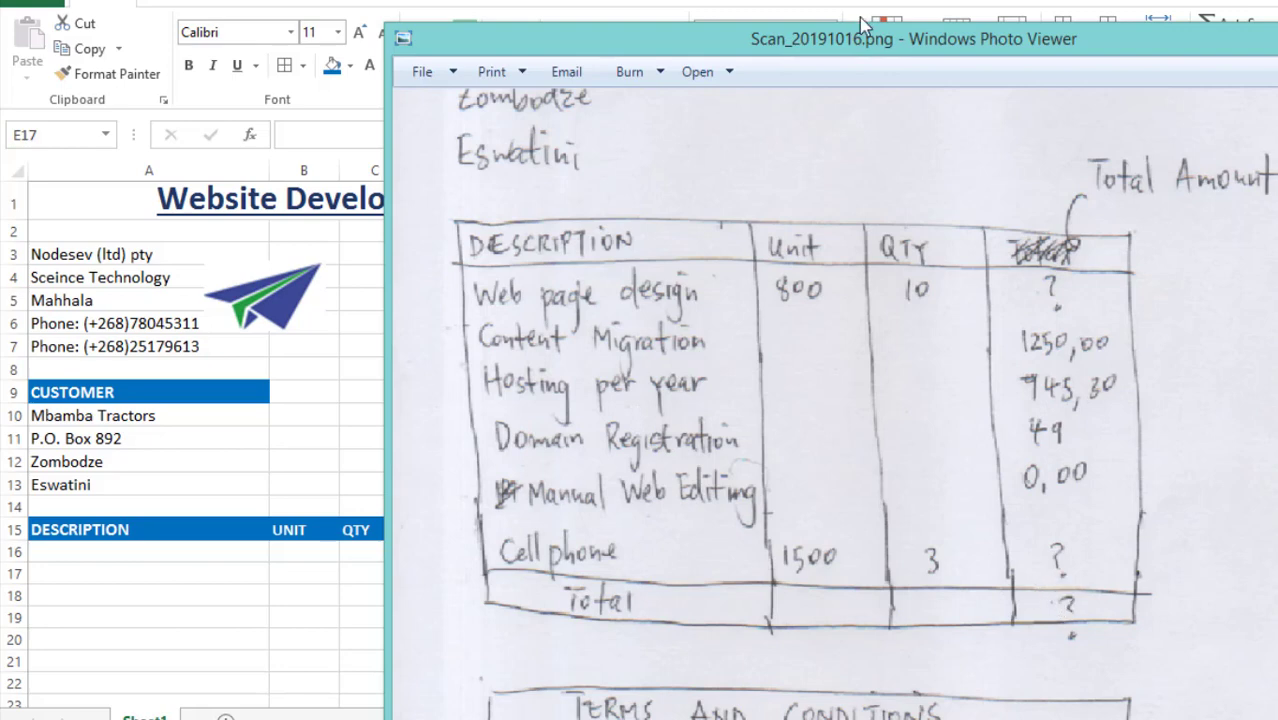
pyautogui.moveTo(857, 52); pyautogui.dragTo(1277, 30)
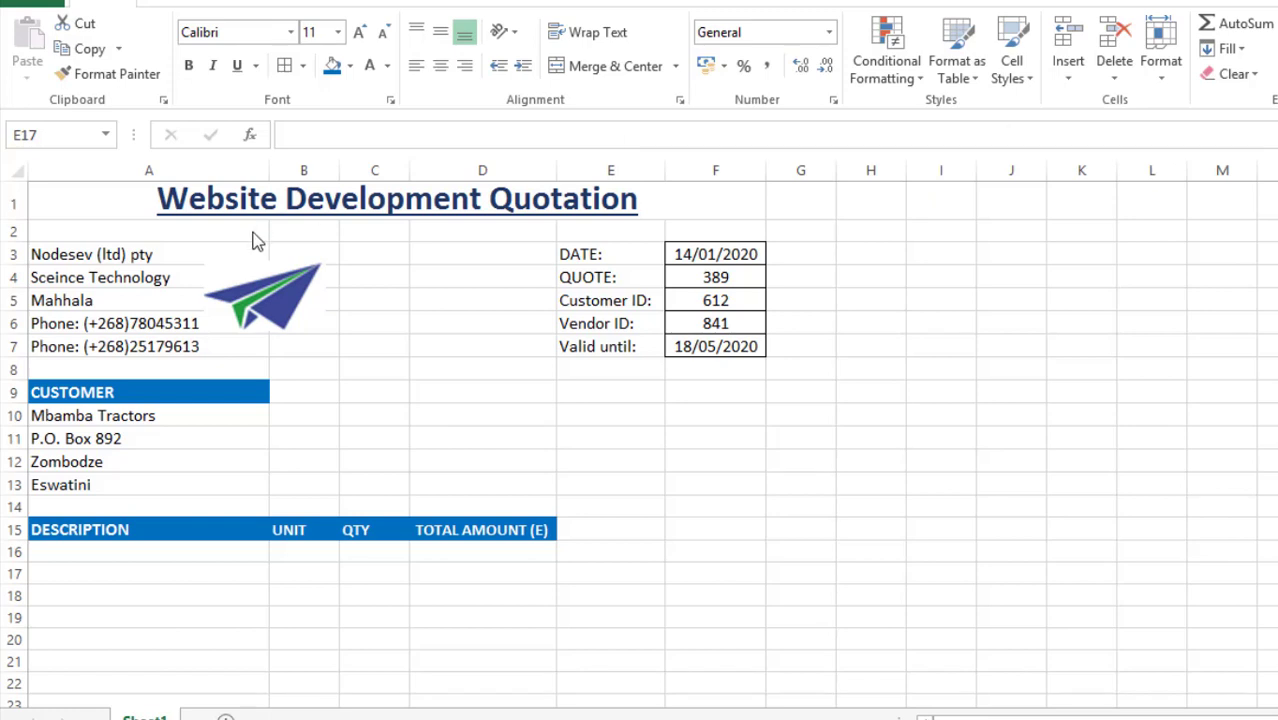
# Enter Web Page Design in row 16 with unit 800 and quantity 10
pyautogui.click(139, 549)
pyautogui.click(139, 549)
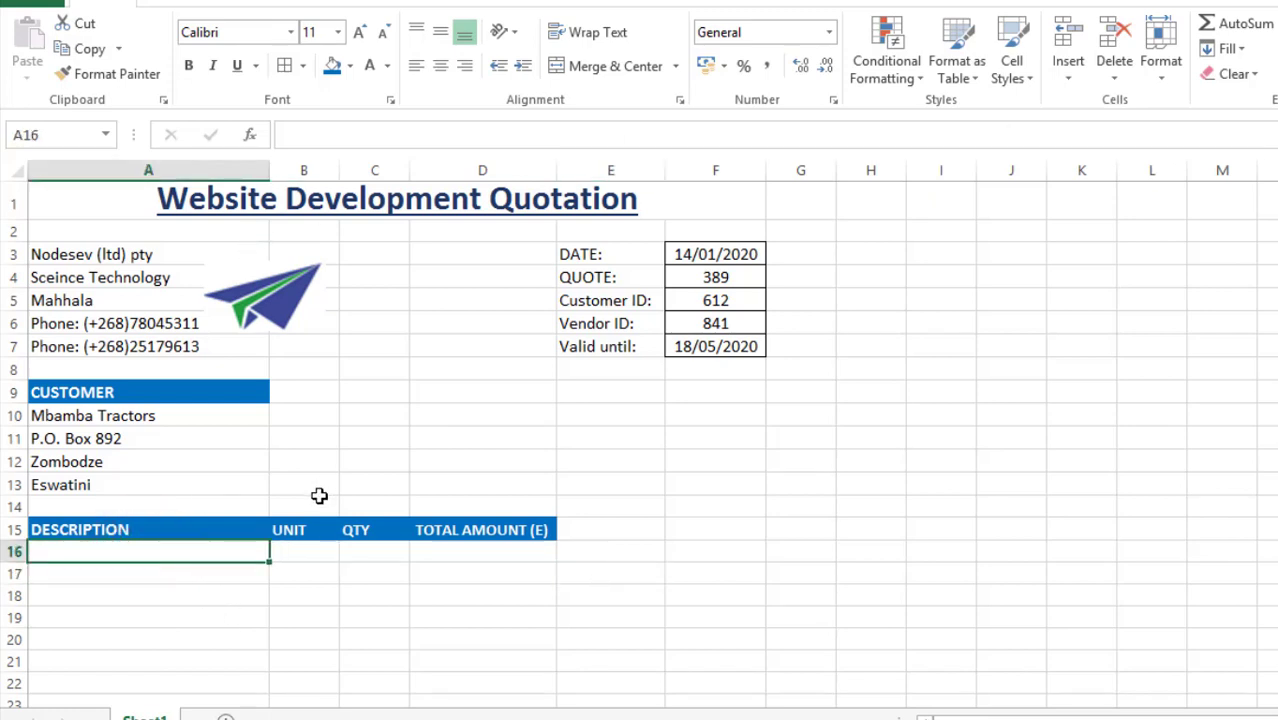
pyautogui.write('Web ')
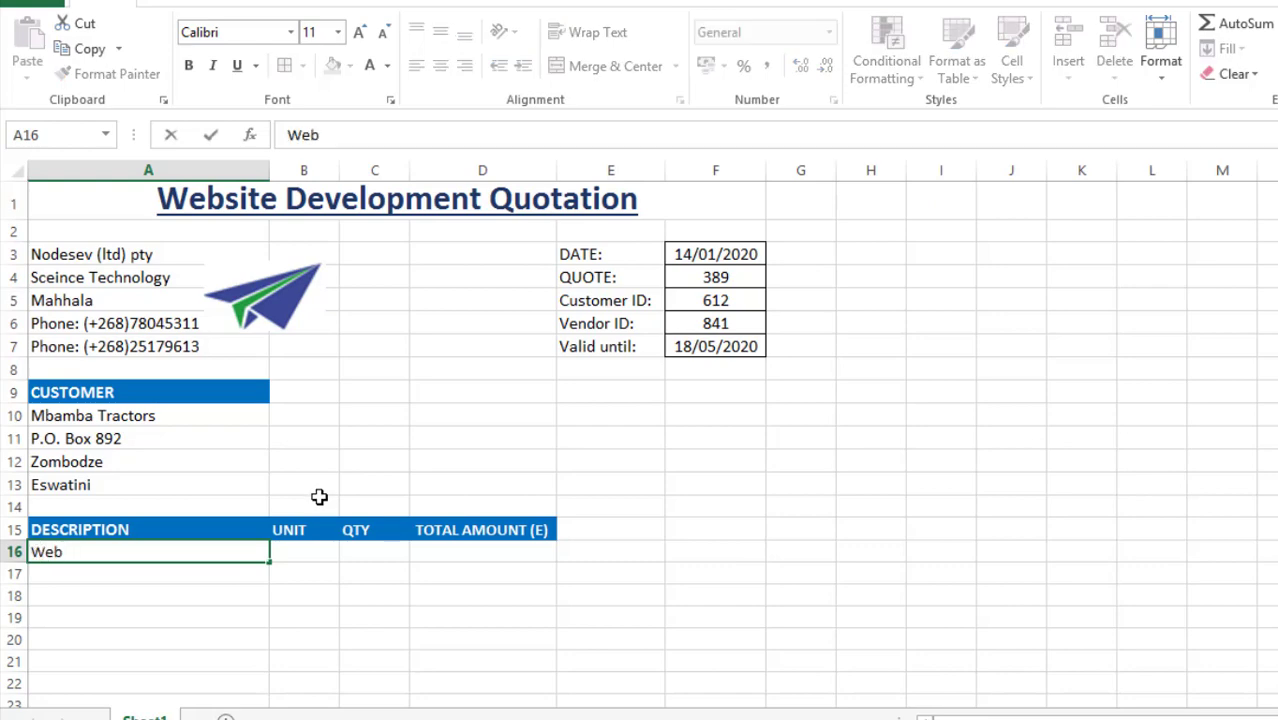
pyautogui.write('Page')
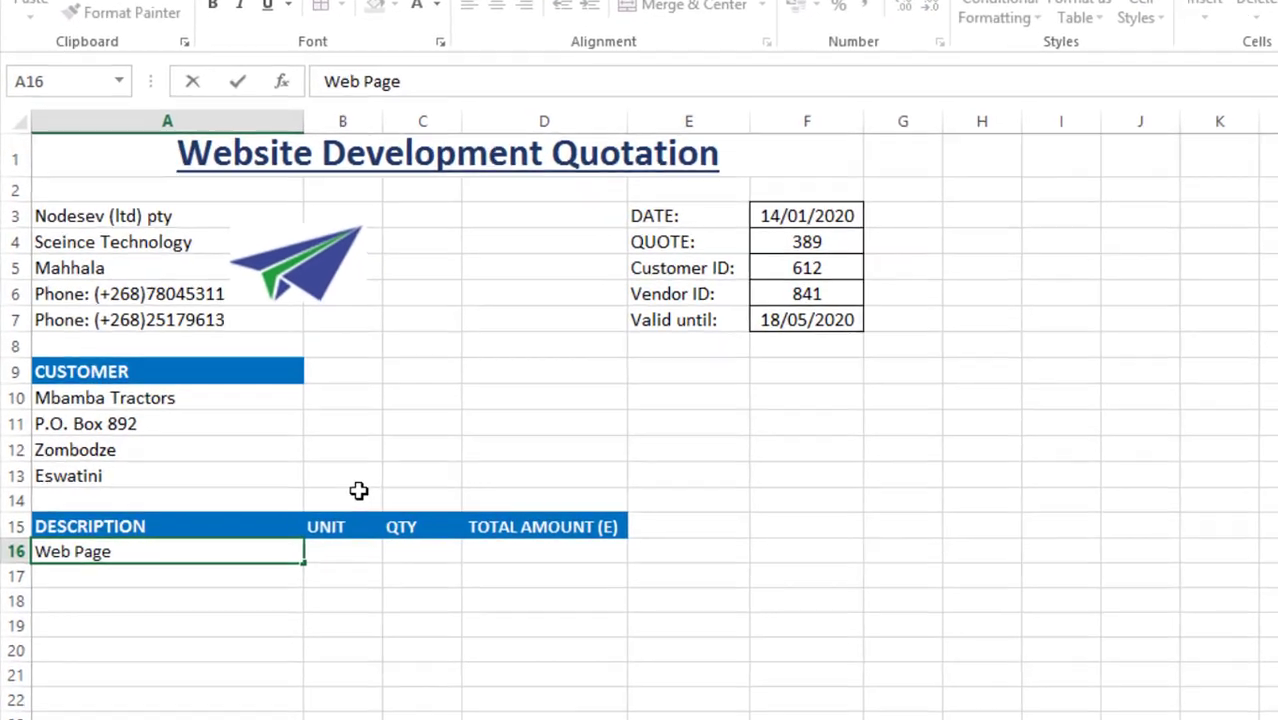
pyautogui.write(' Design')
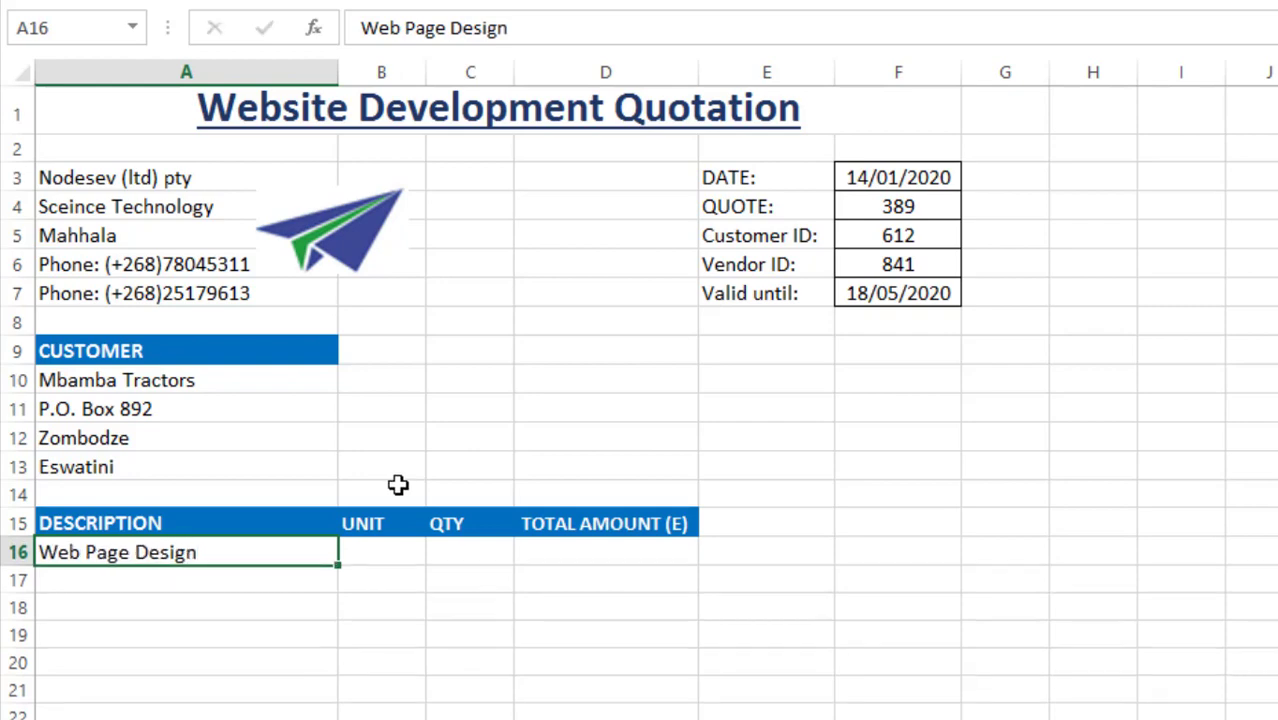
pyautogui.press('Tab')
pyautogui.write('800')
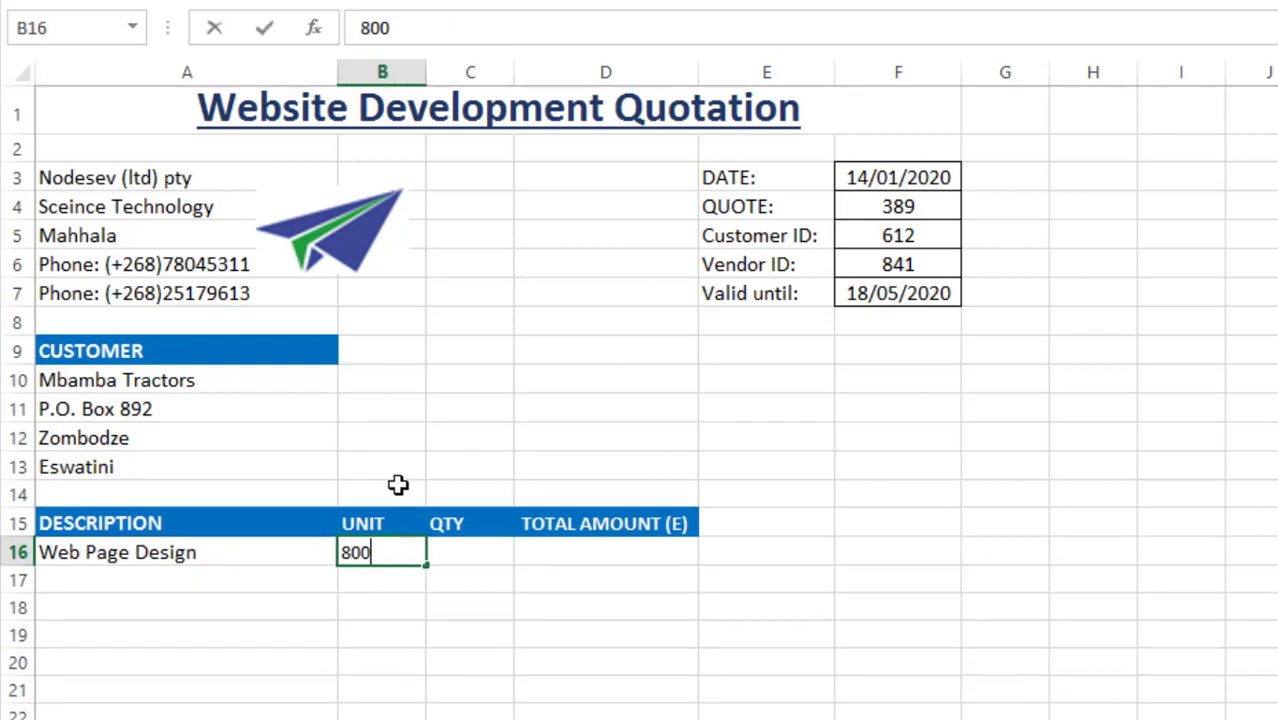
pyautogui.press('Tab')
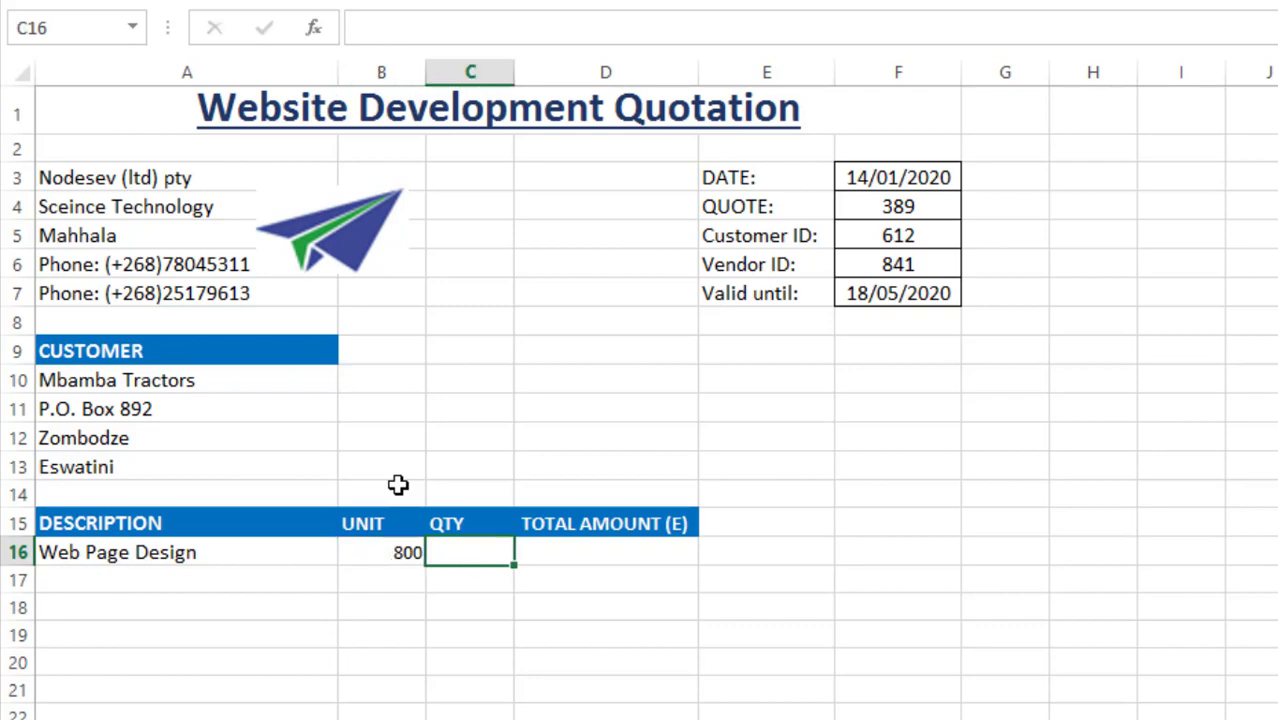
pyautogui.write('10')
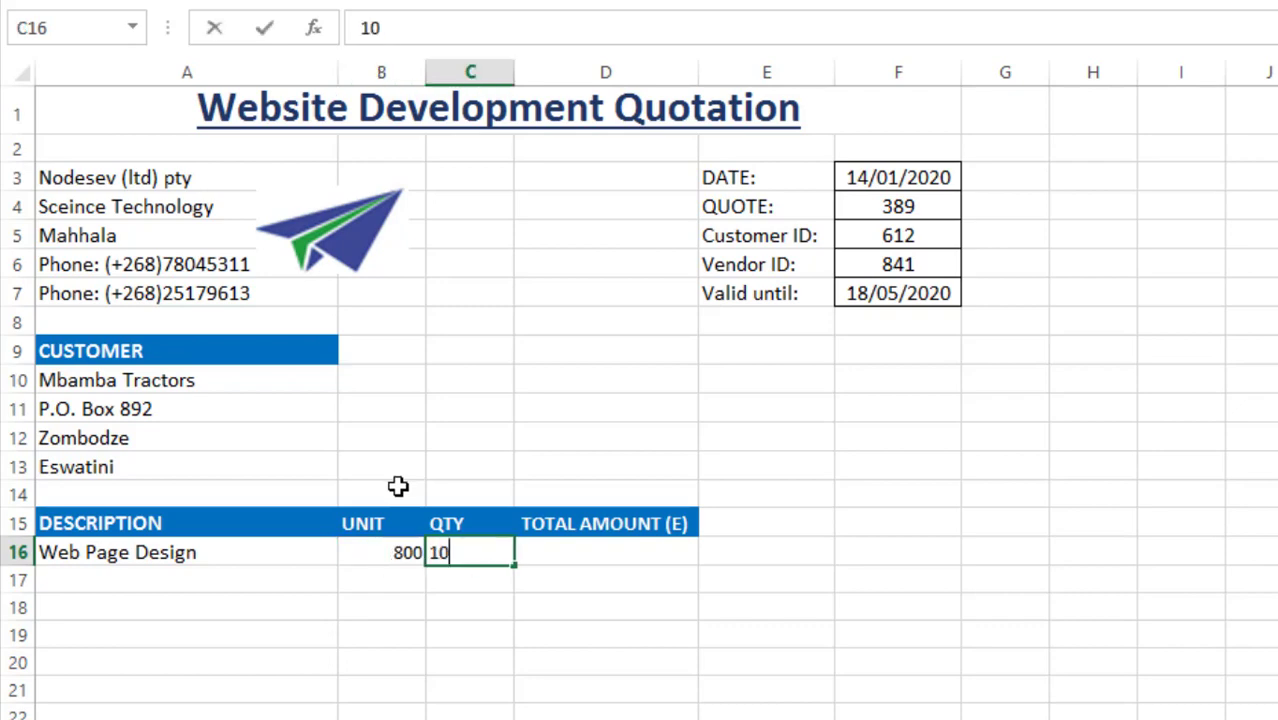
pyautogui.press('Tab')
# Type Content Migration as the description in A17
pyautogui.press('Down')
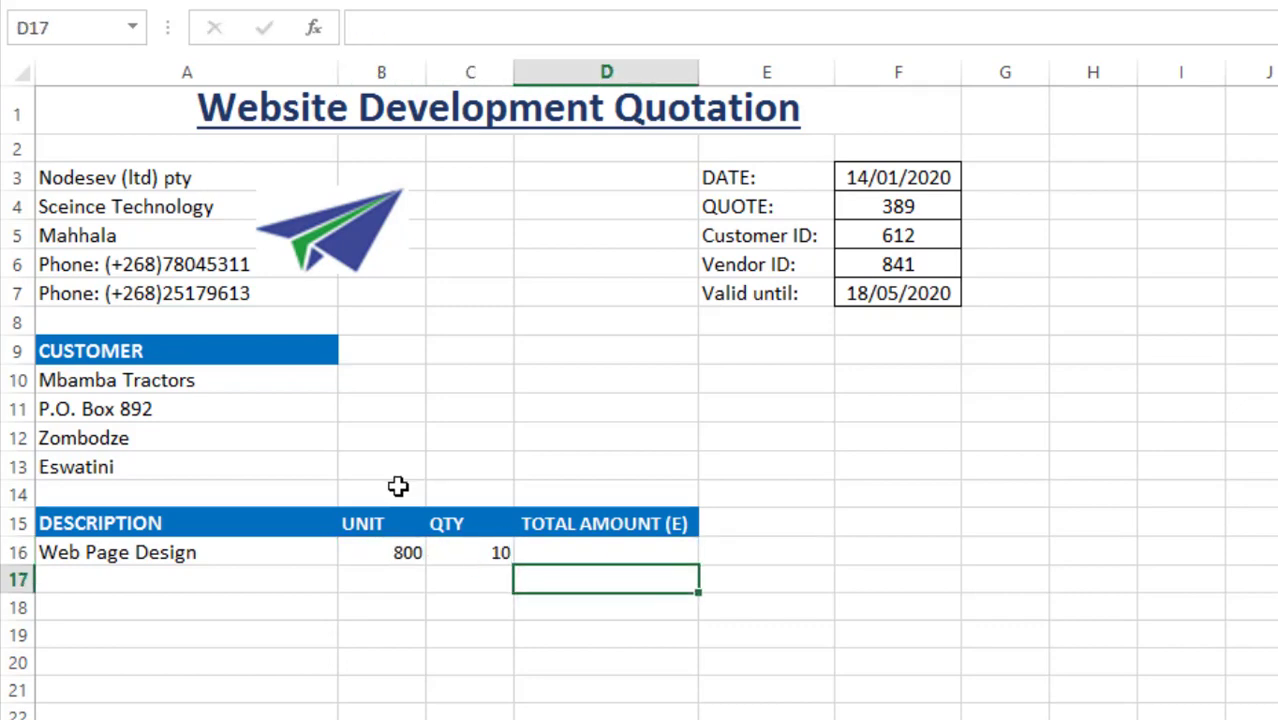
pyautogui.press('Left')
pyautogui.press('Left')
pyautogui.press('Left')
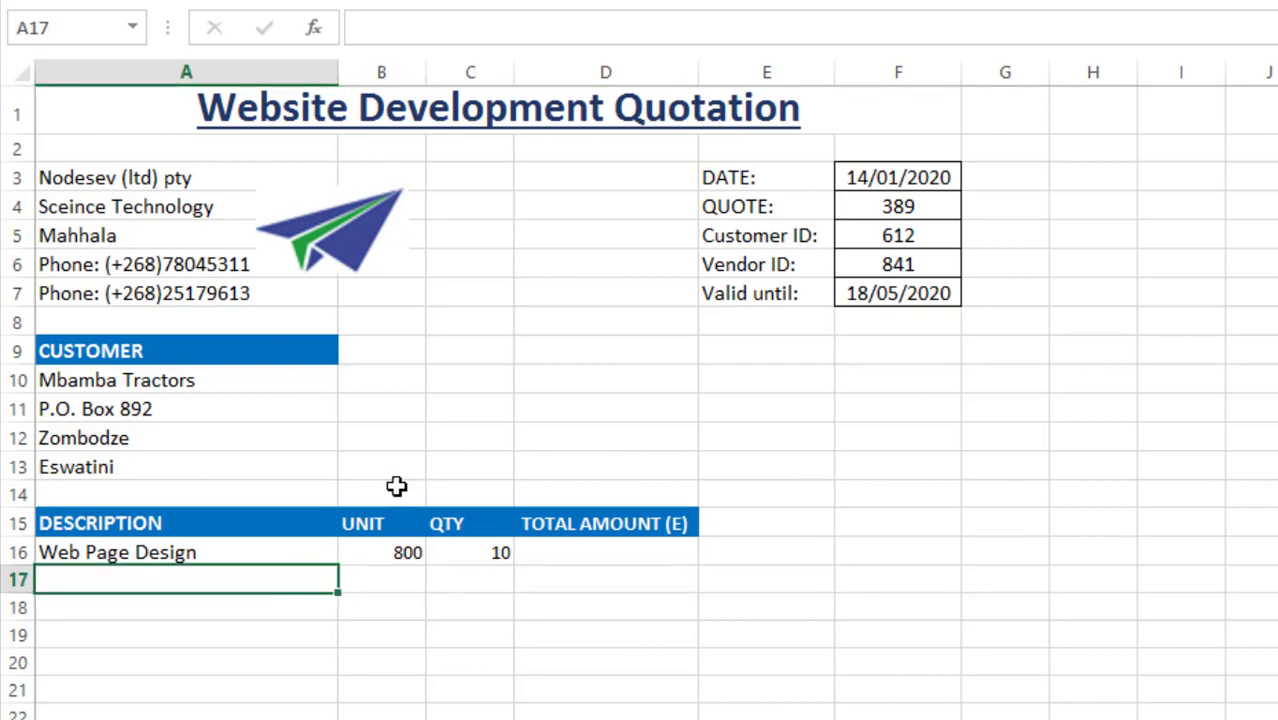
pyautogui.write('Content ')
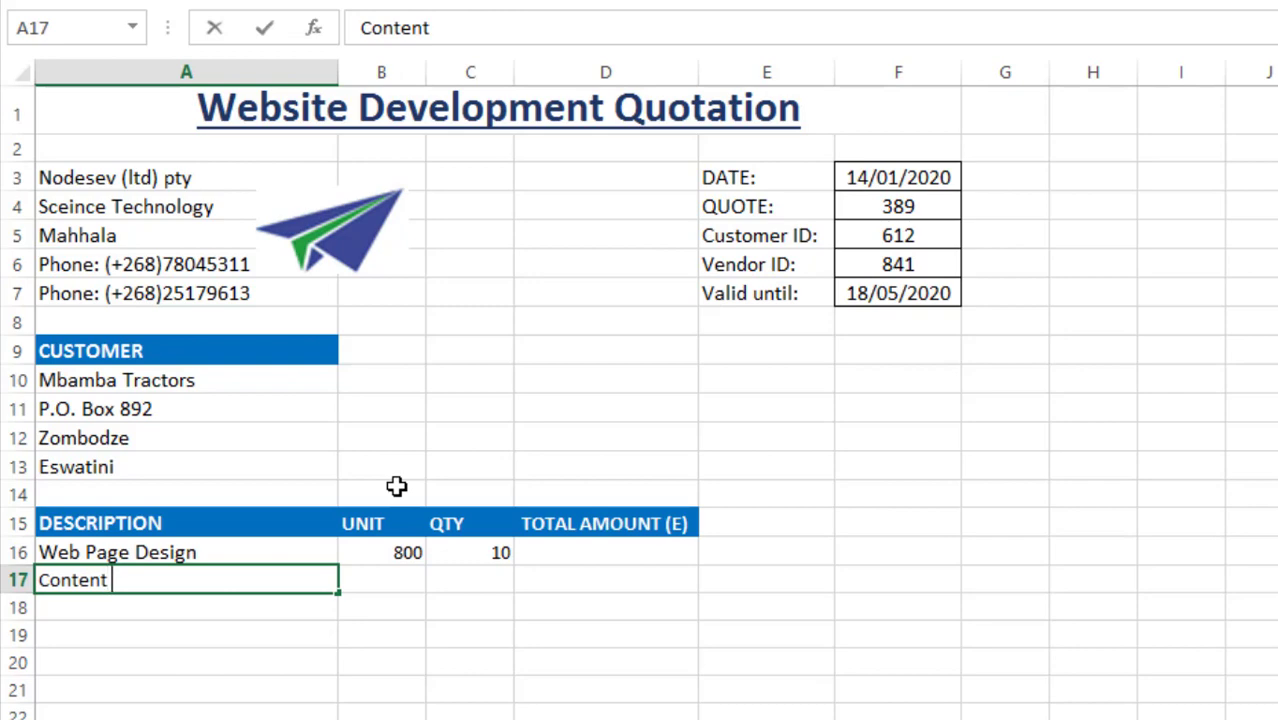
pyautogui.write('Migr')
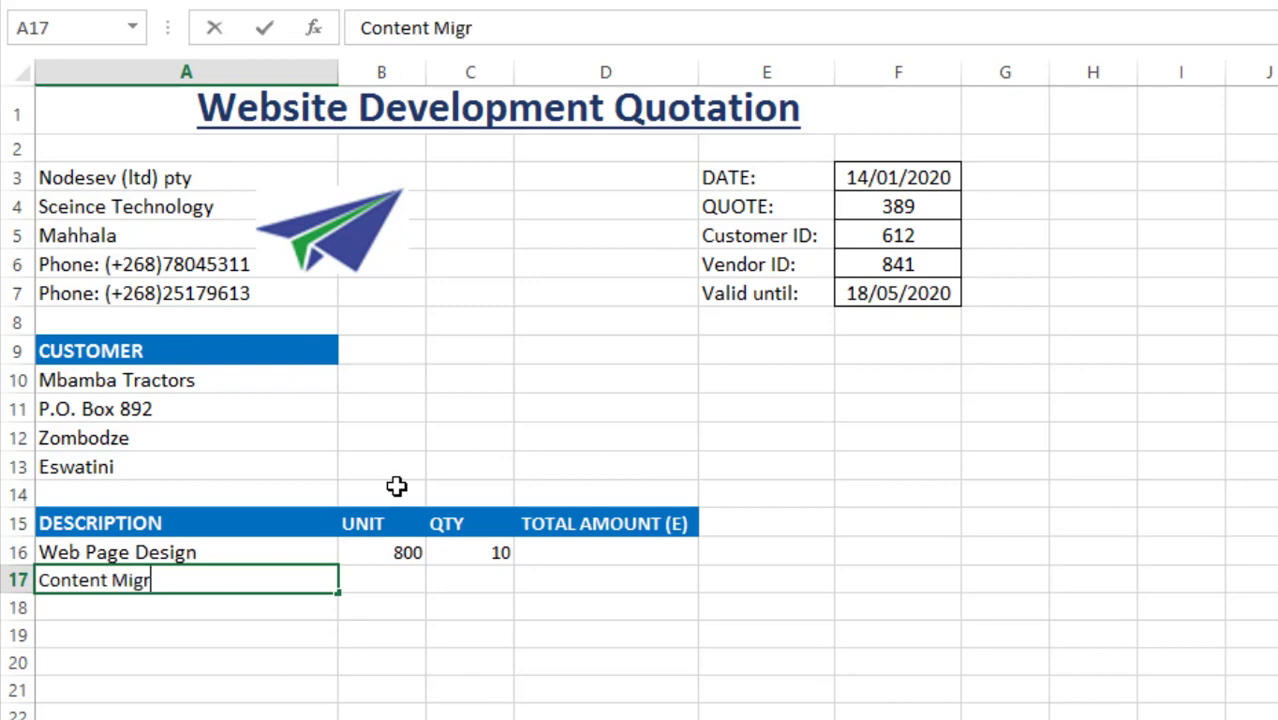
pyautogui.write('ation')
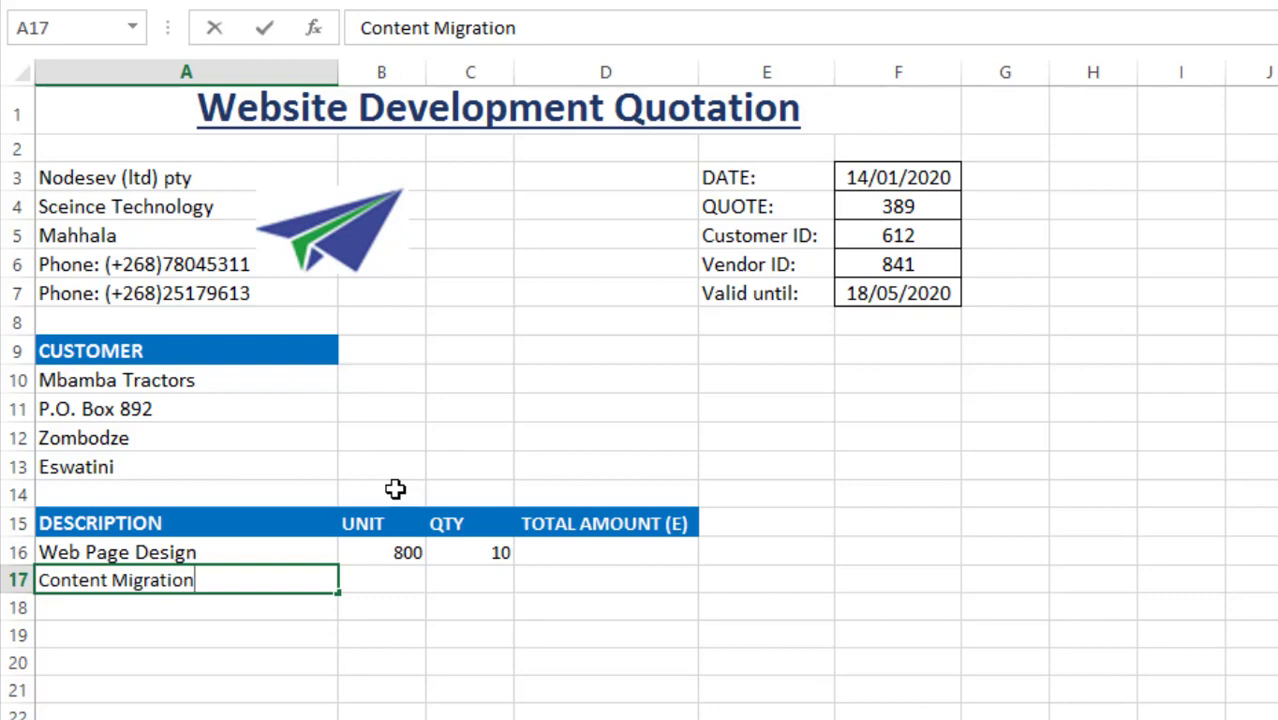
# Enter 1250 as the Content Migration total in D17
pyautogui.click(608, 575)
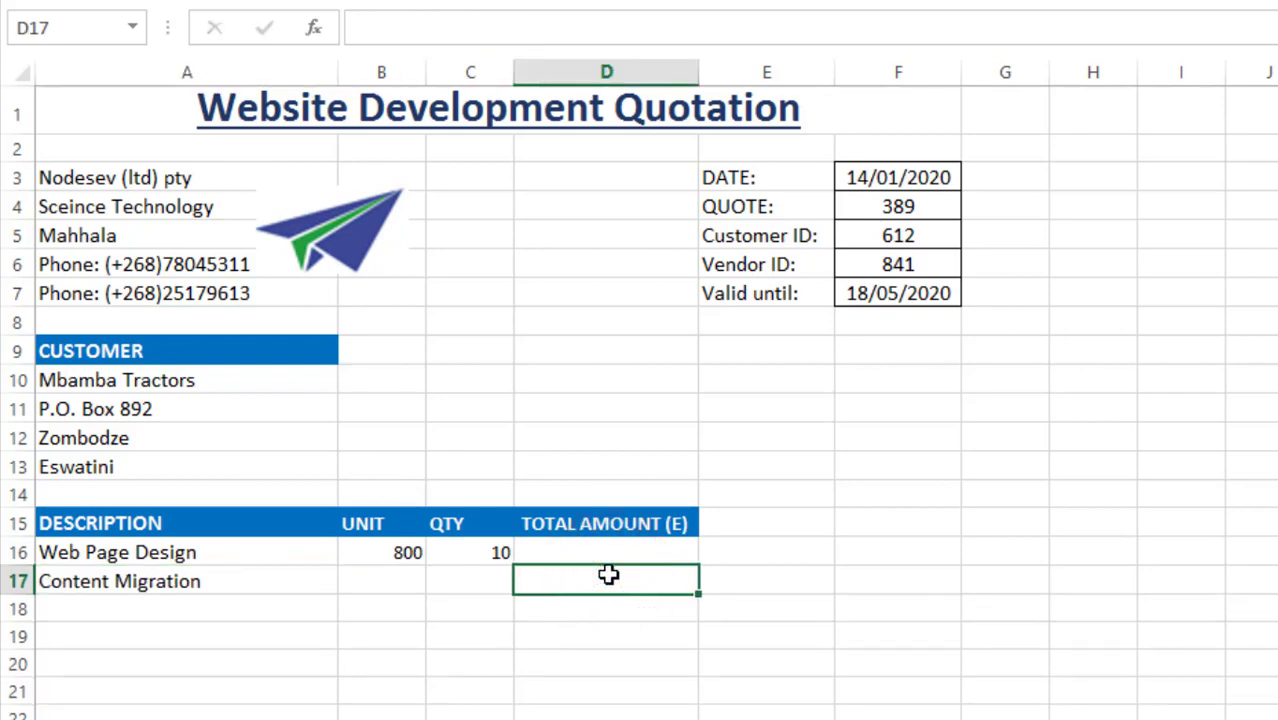
pyautogui.doubleClick(608, 575)
pyautogui.write('1250')
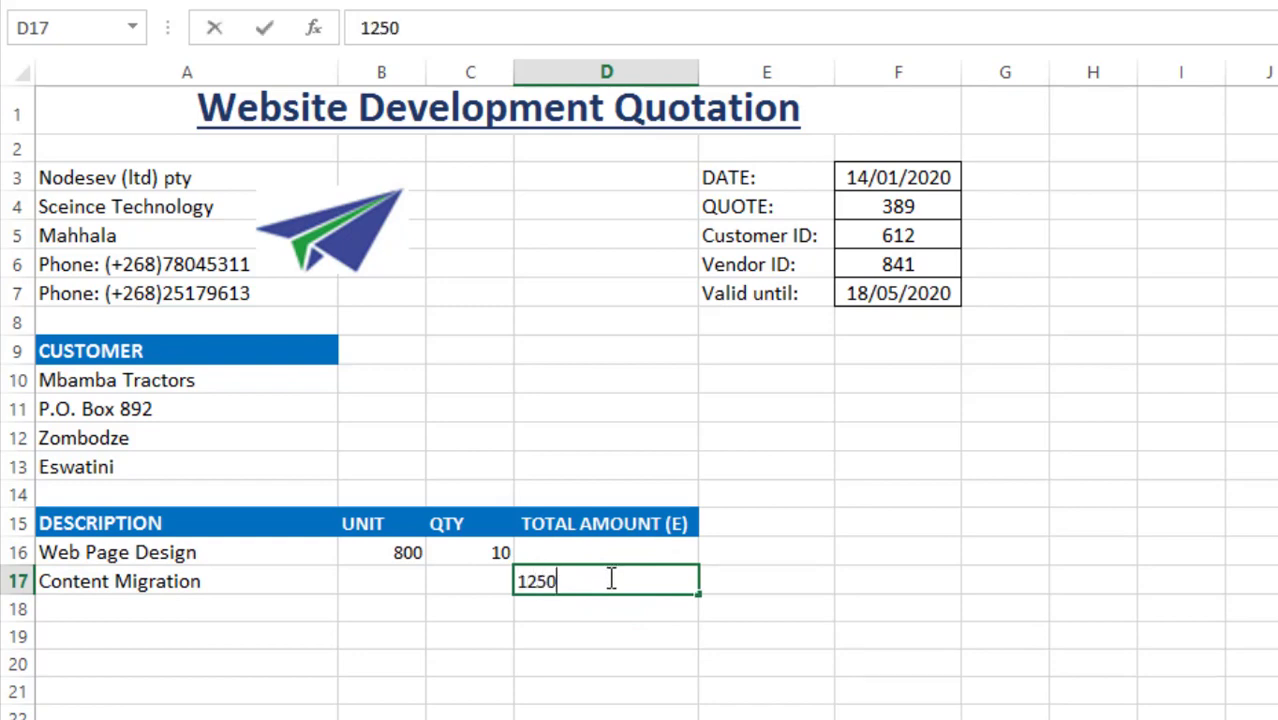
pyautogui.press('Return')
# Add Hosting per Year in row 18 with a total of 745
pyautogui.press('Left')
pyautogui.press('Left')
pyautogui.press('Left')
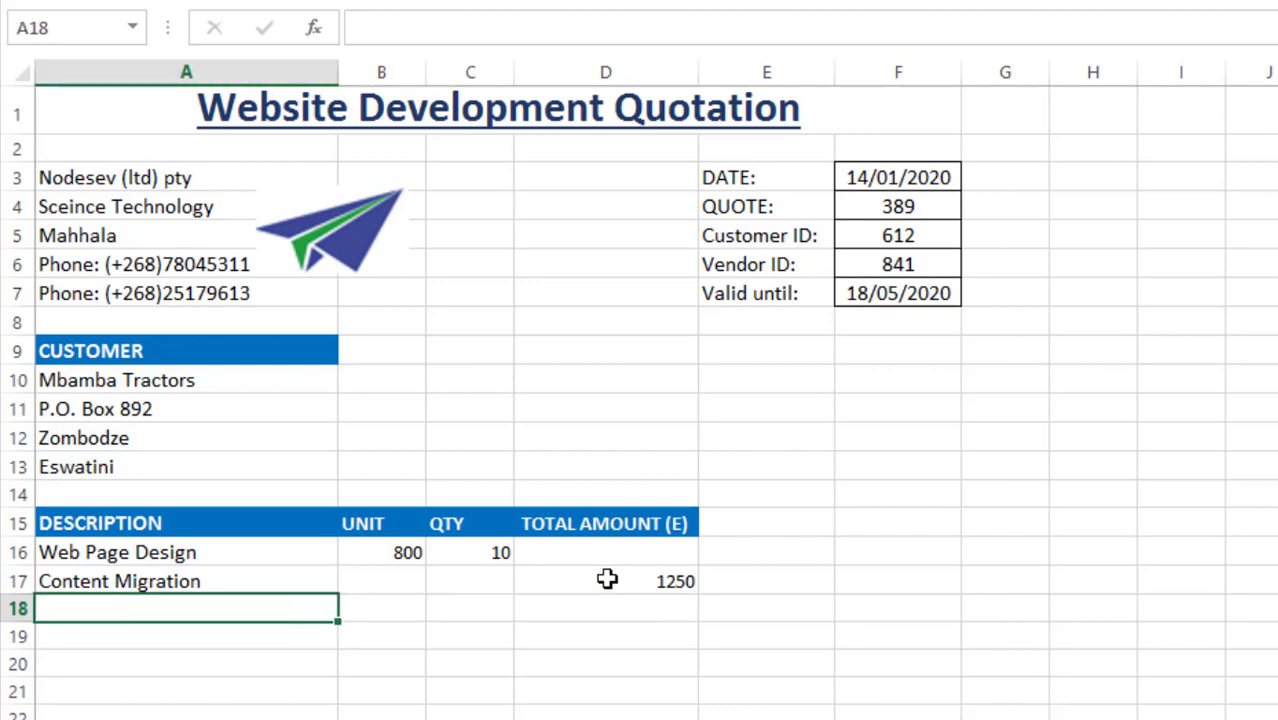
pyautogui.write('Hosting')
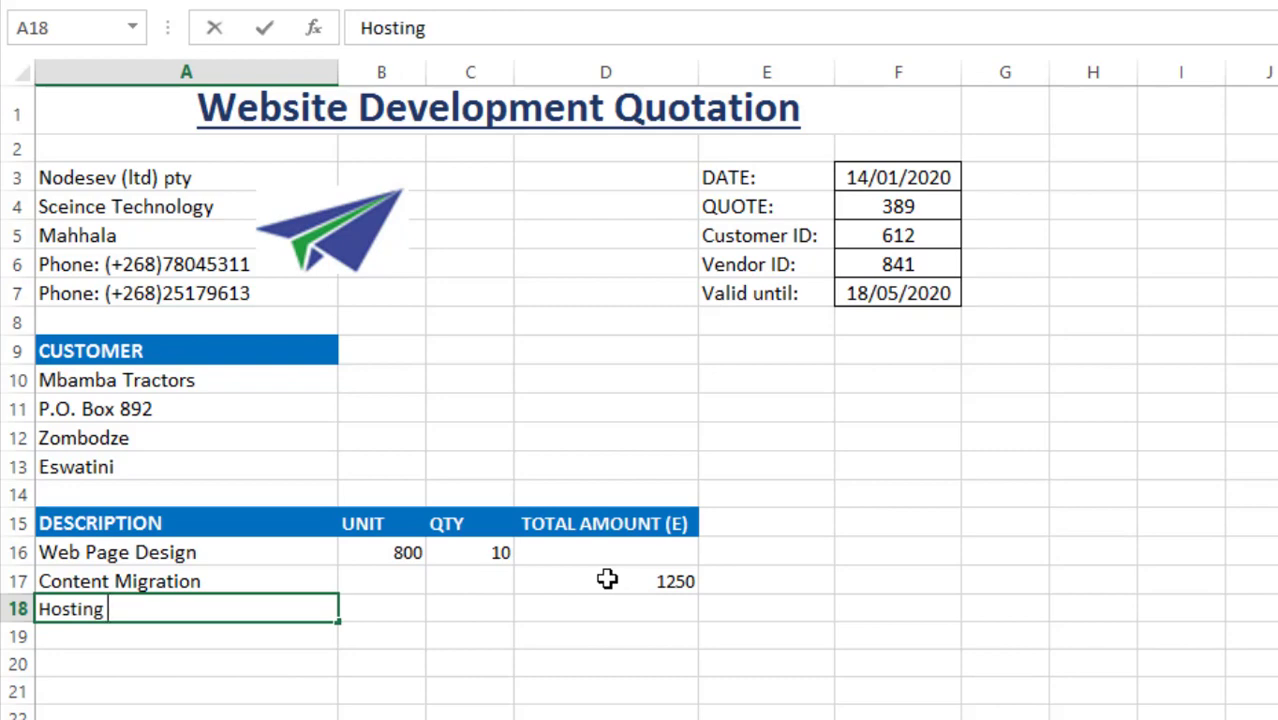
pyautogui.write(' per ')
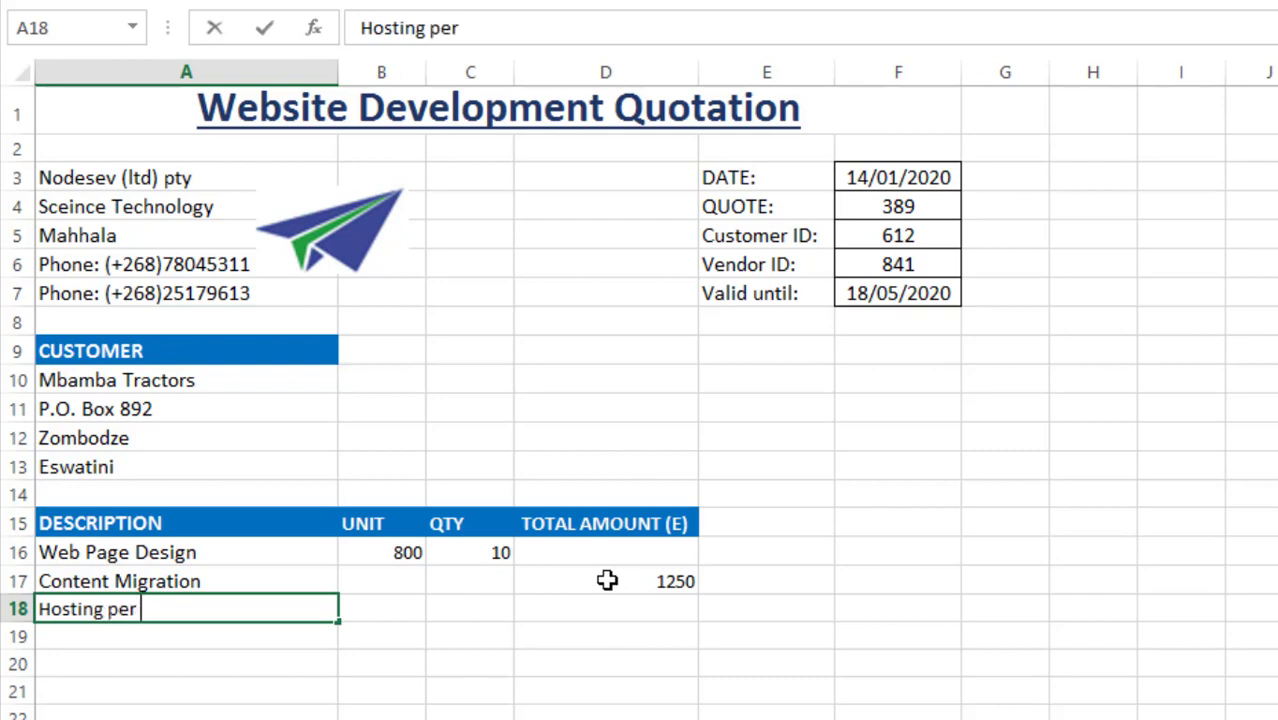
pyautogui.write('Year')
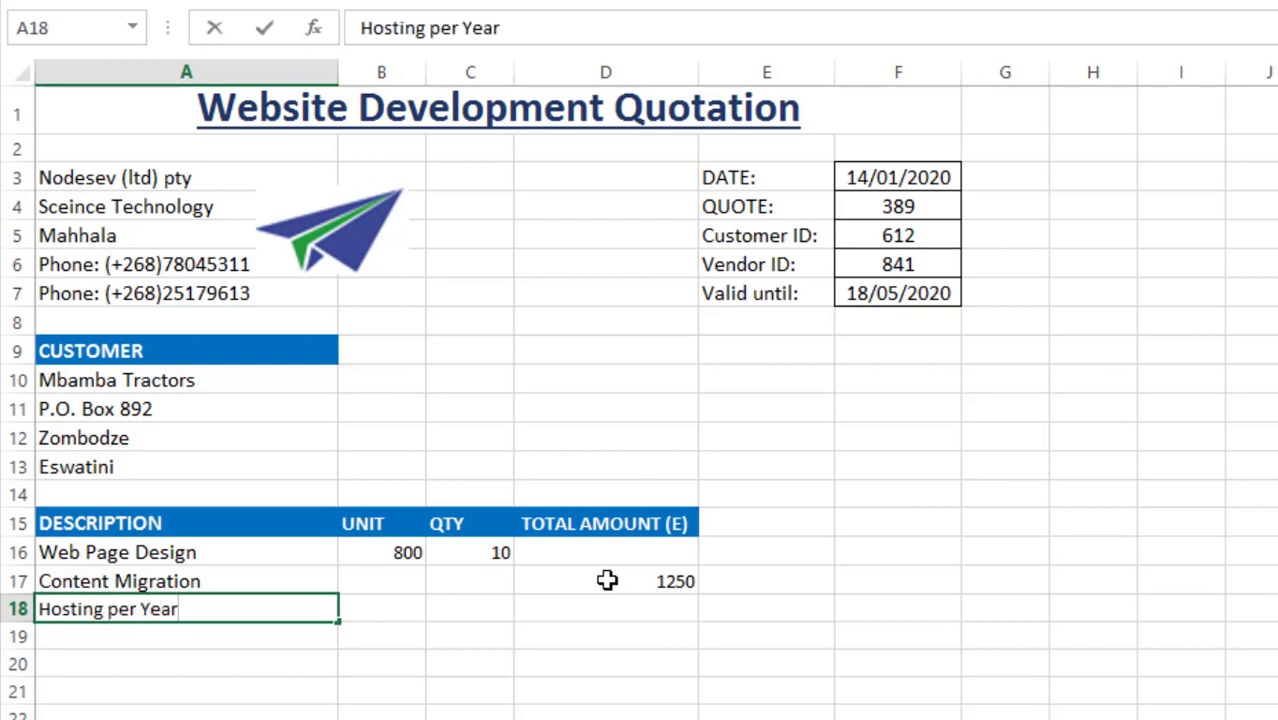
pyautogui.press('Tab')
pyautogui.press('Tab')
pyautogui.press('Tab')
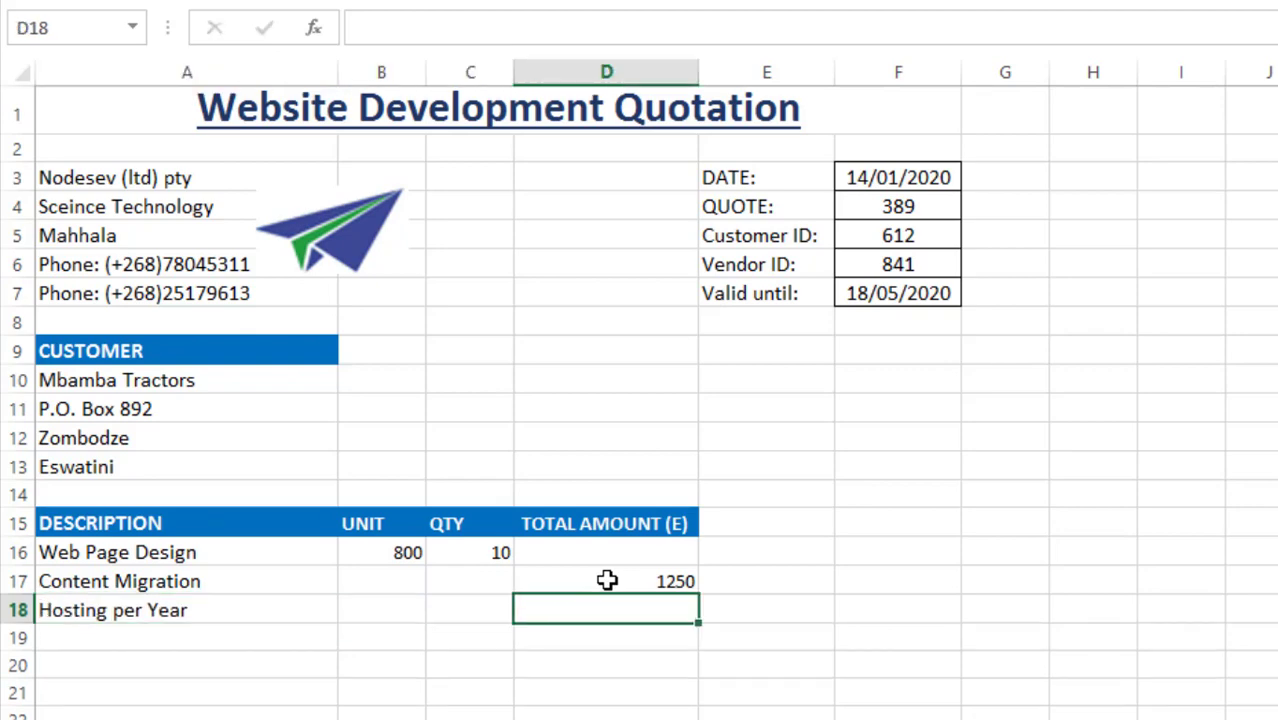
pyautogui.write('745')
pyautogui.press('Return')
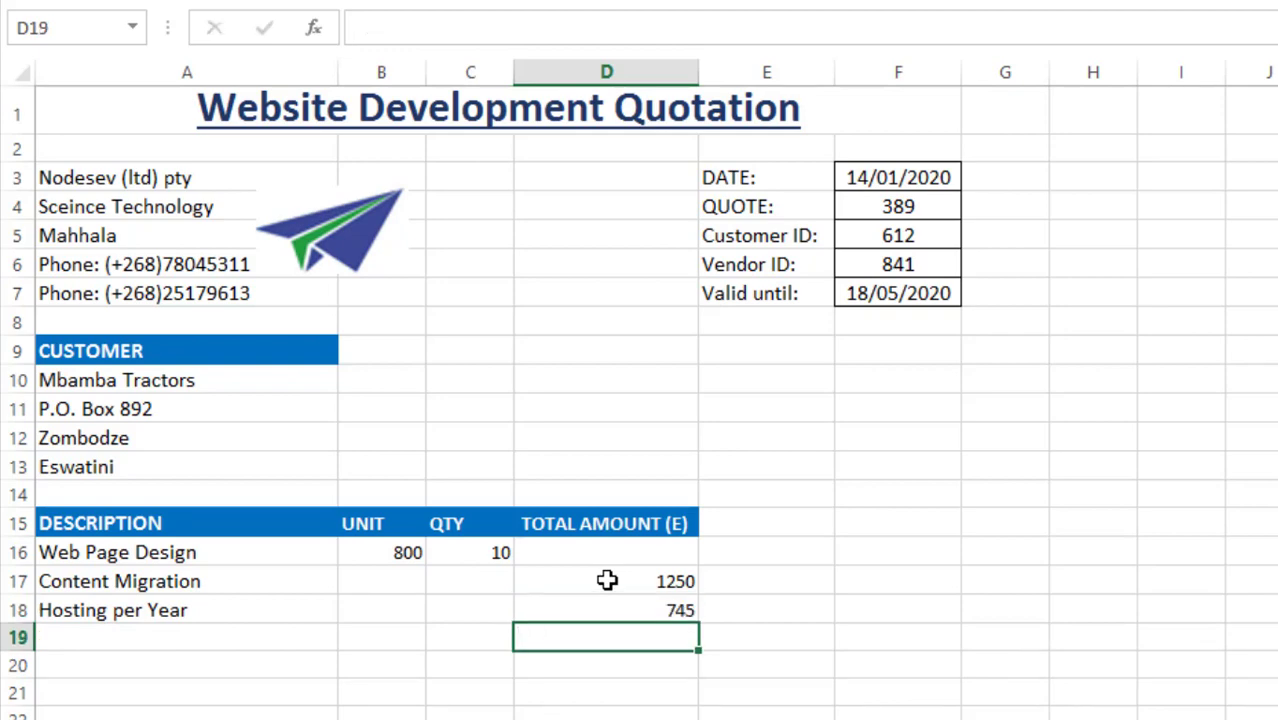
# Enter Domain Registration in A19, fixing the capital R in the formula bar
pyautogui.press('Left')
pyautogui.press('Left')
pyautogui.press('Left')
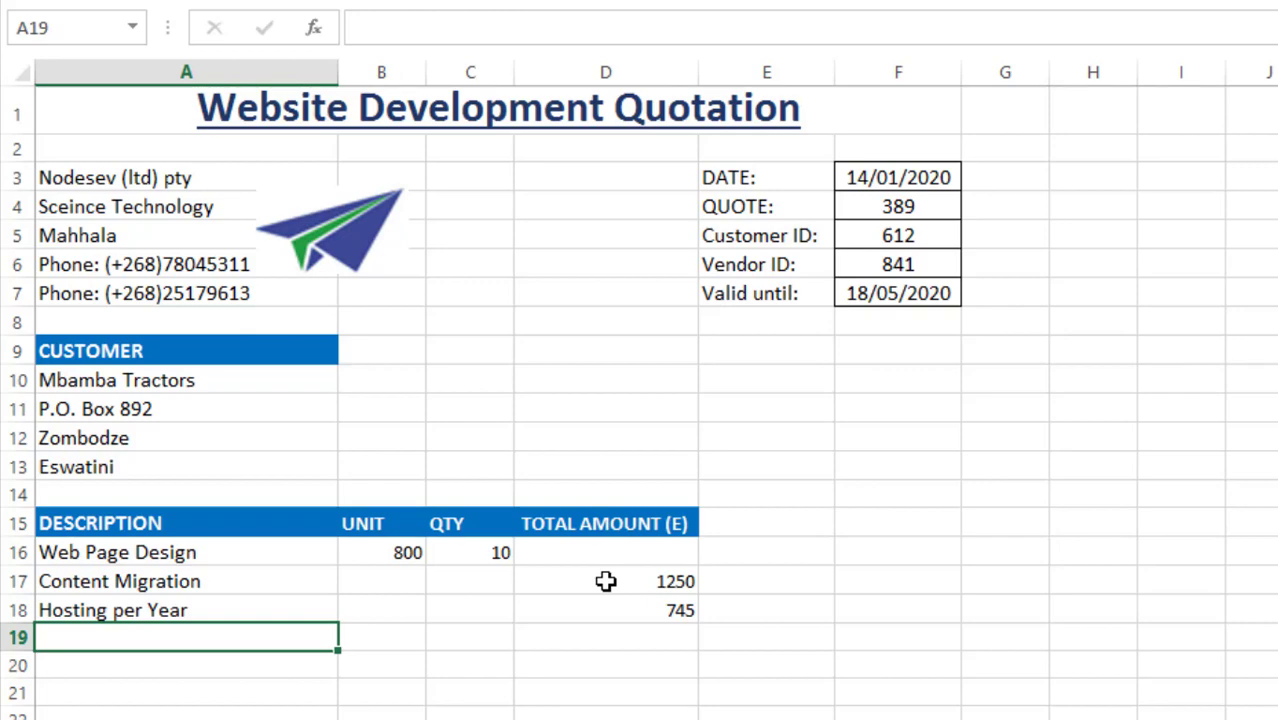
pyautogui.write('Doma')
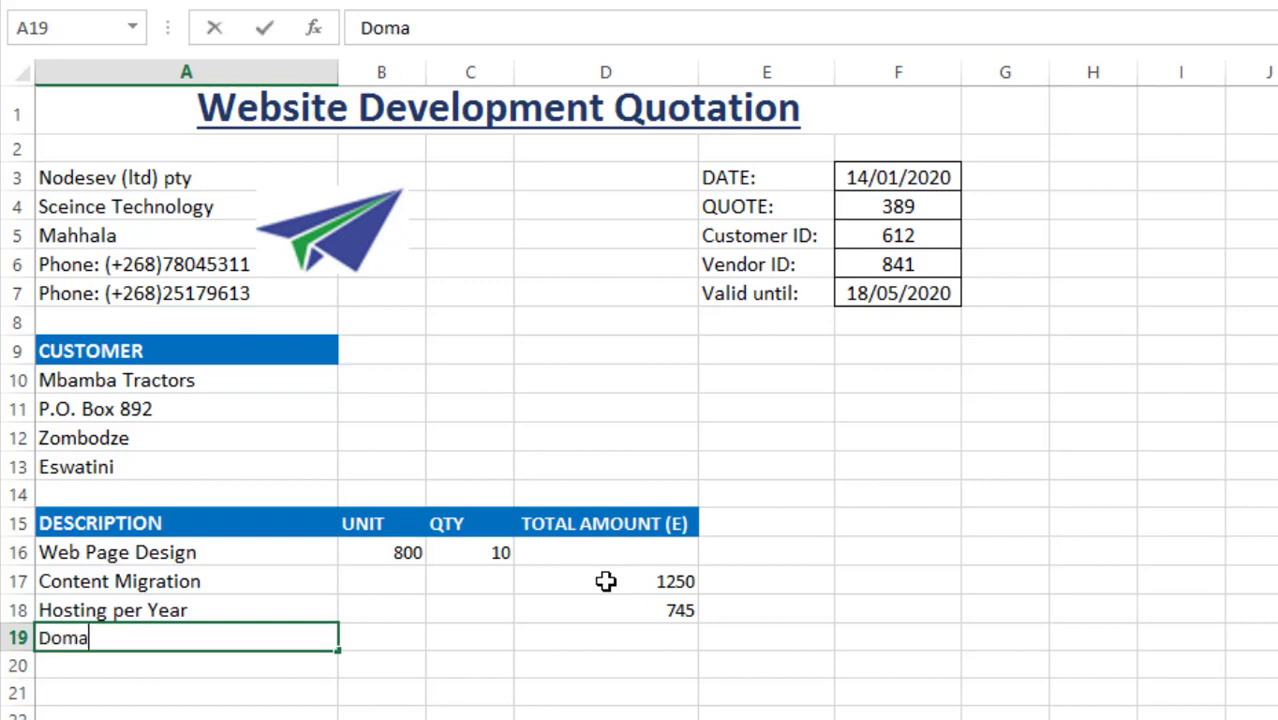
pyautogui.write('in reg')
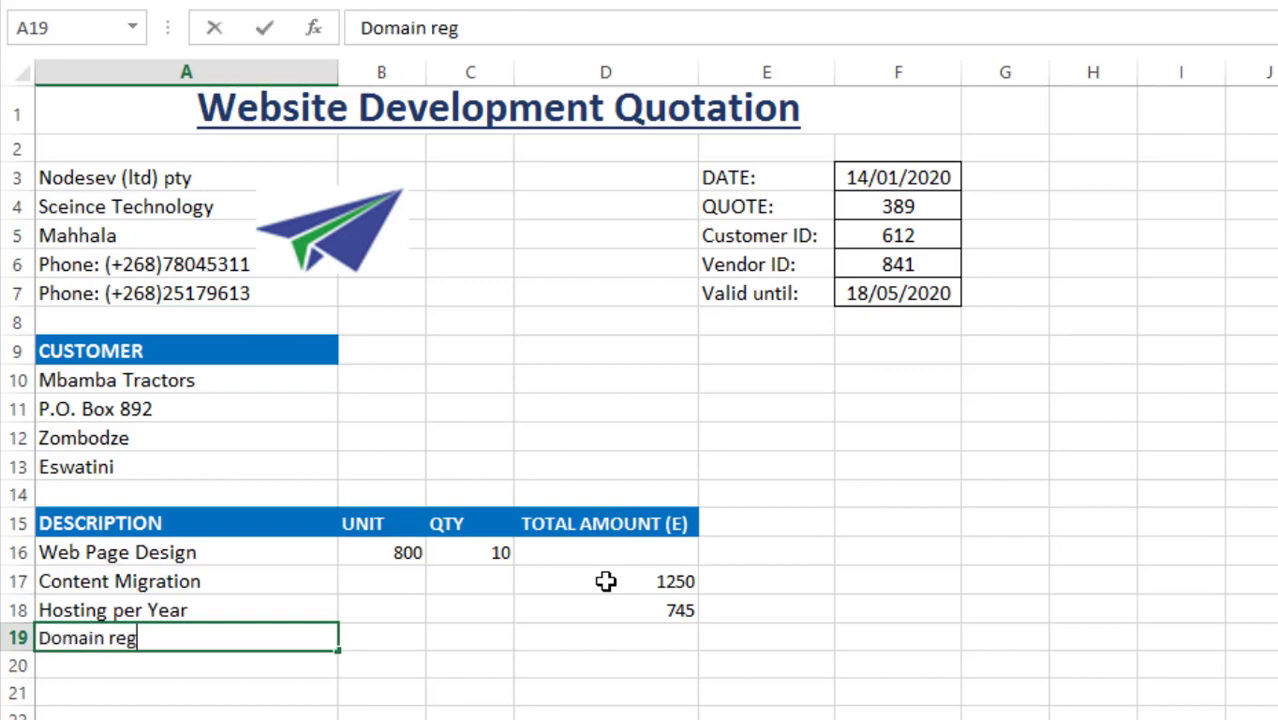
pyautogui.write('istration')
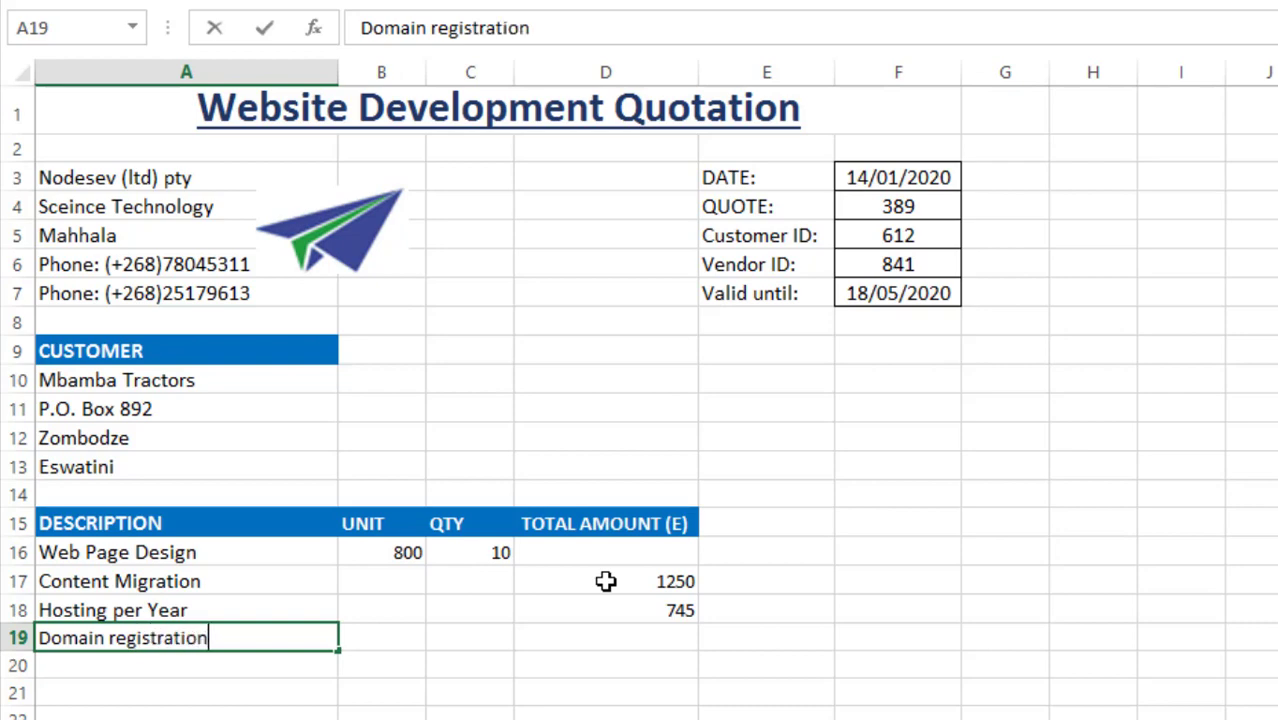
pyautogui.press('Tab')
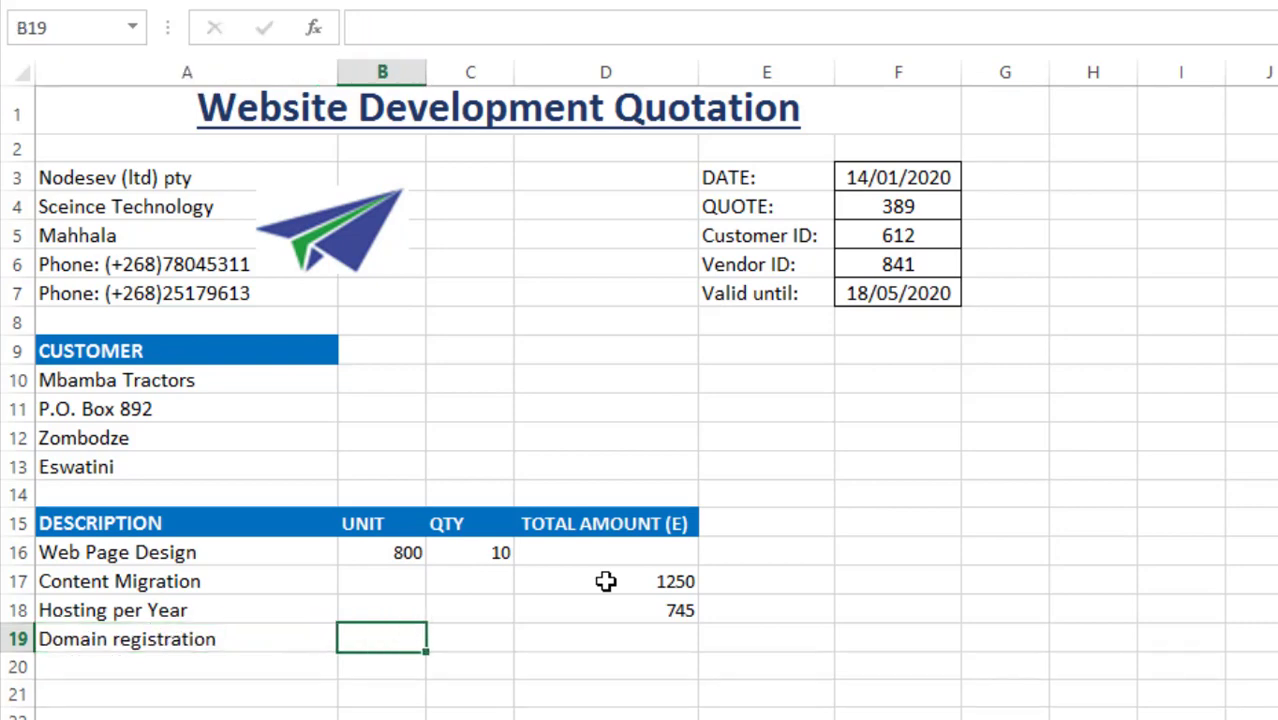
pyautogui.press('Left')
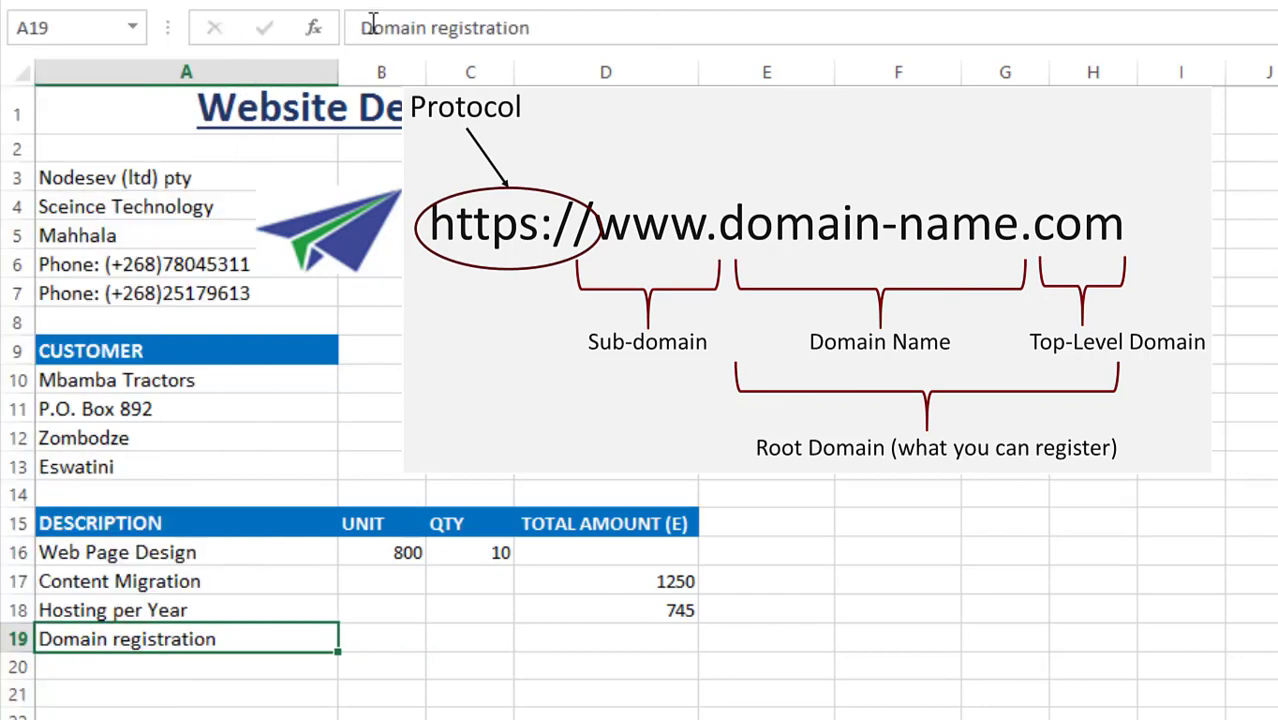
pyautogui.click(431, 28)
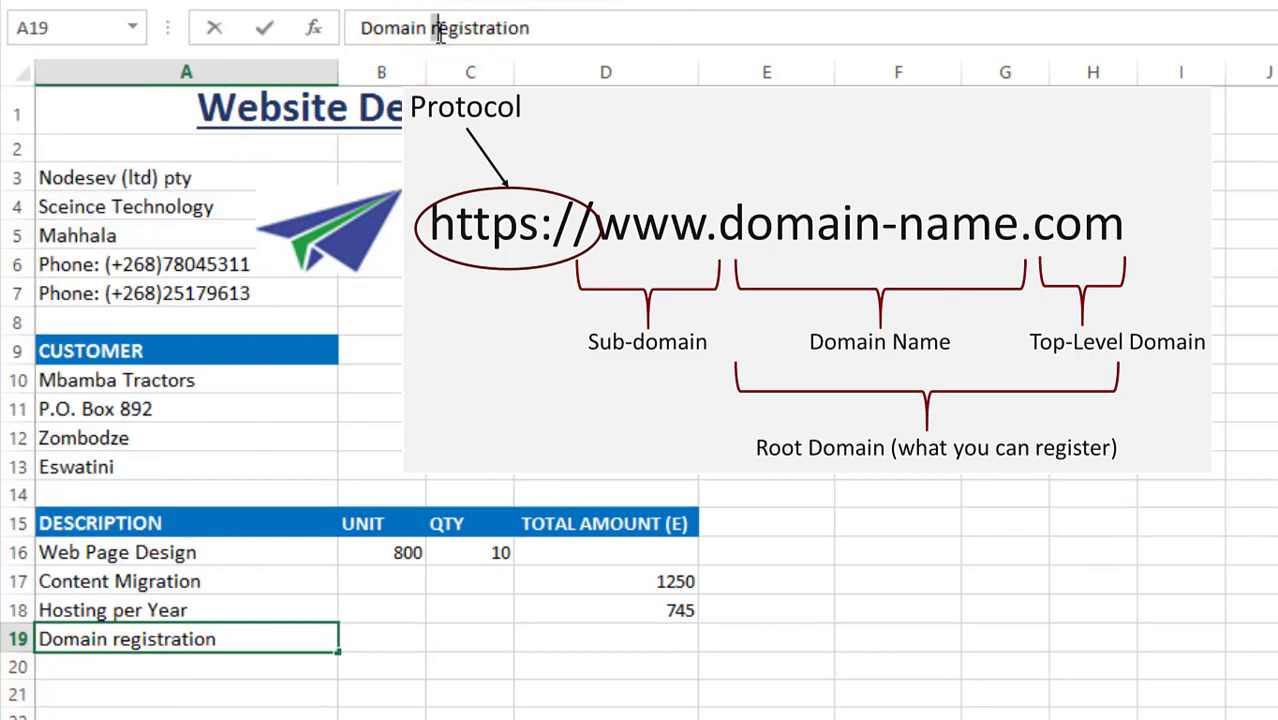
pyautogui.press('Delete')
pyautogui.write('R')
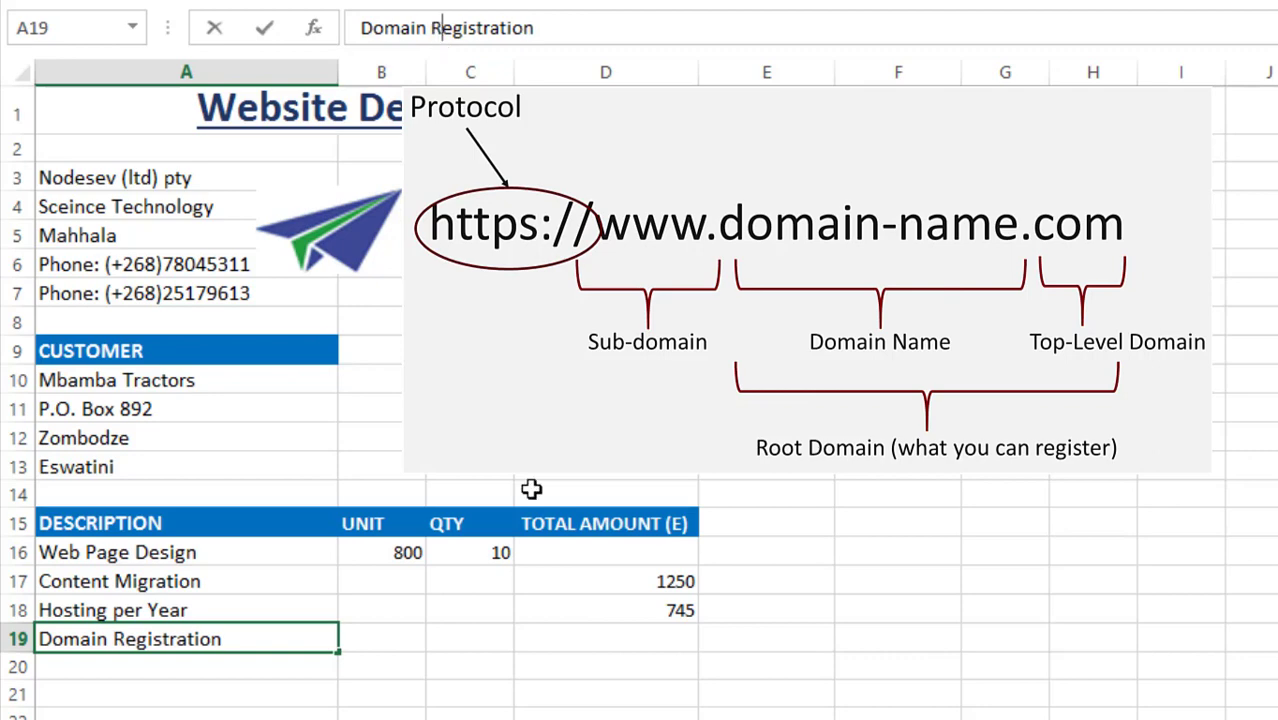
pyautogui.click(574, 681)
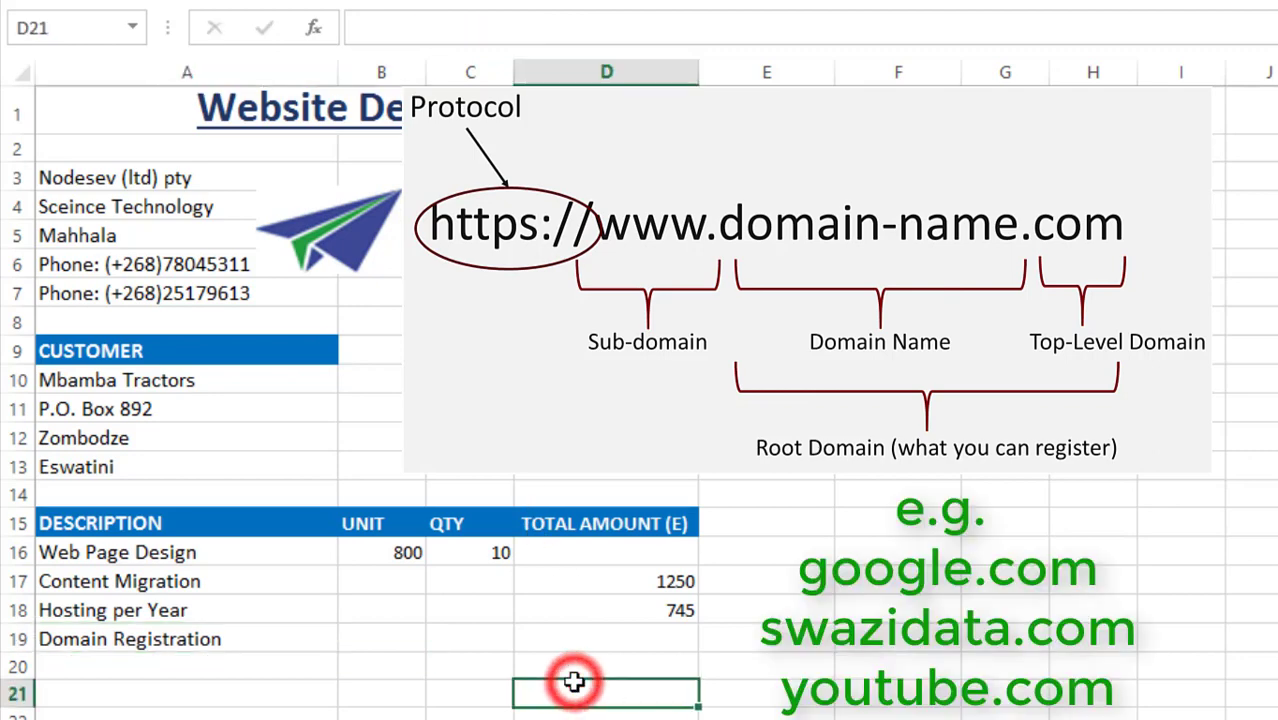
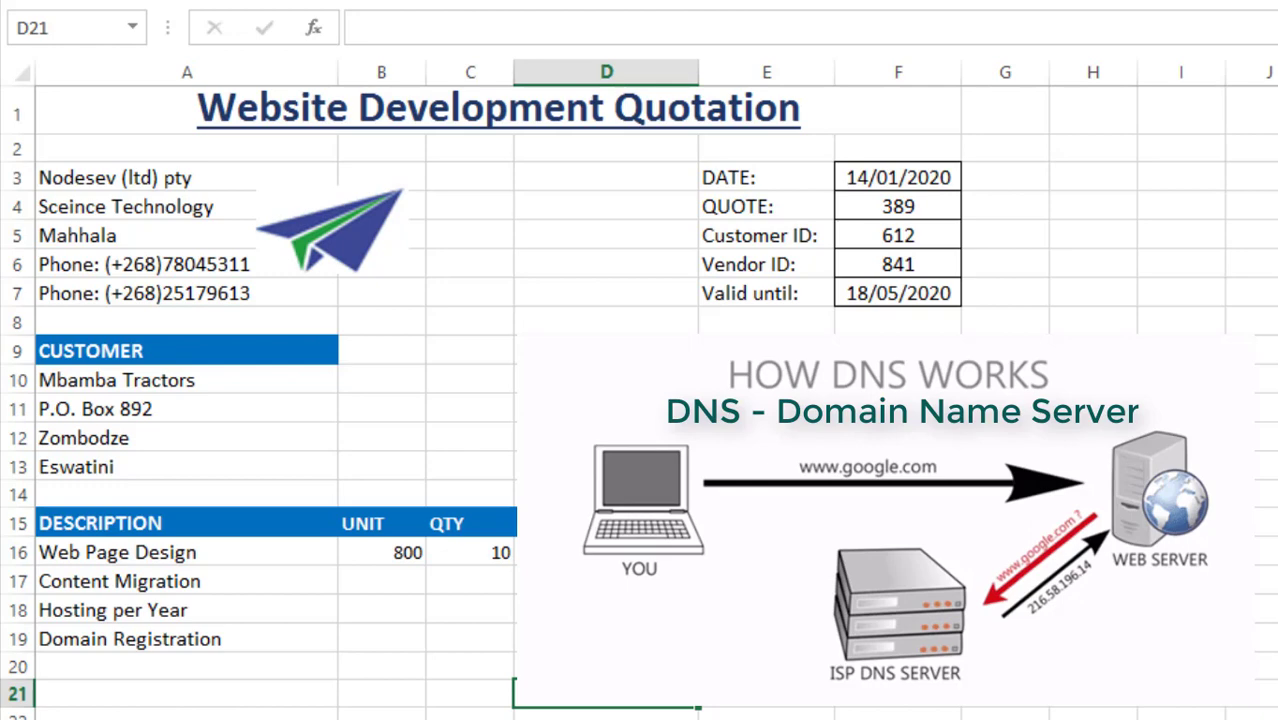
# Select the Domain Registration cells A19 and D19, then bring up a new Chrome window
pyautogui.click(64, 640)
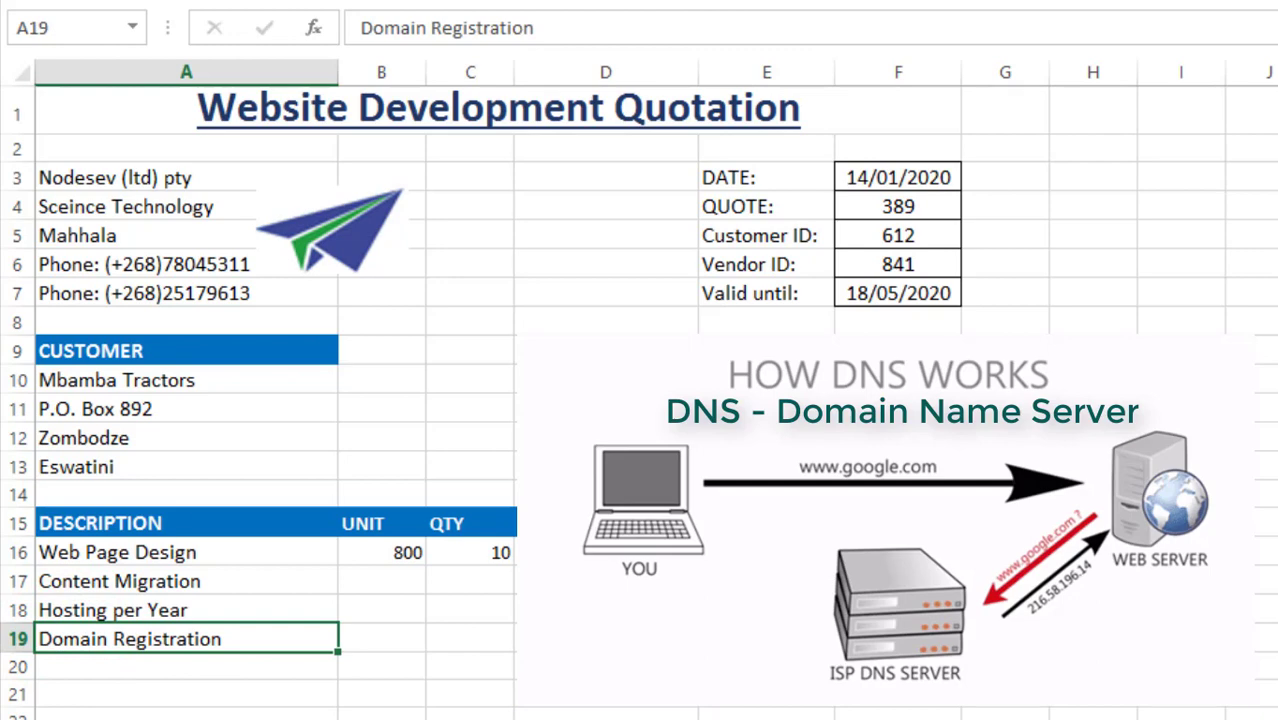
pyautogui.click(546, 639)
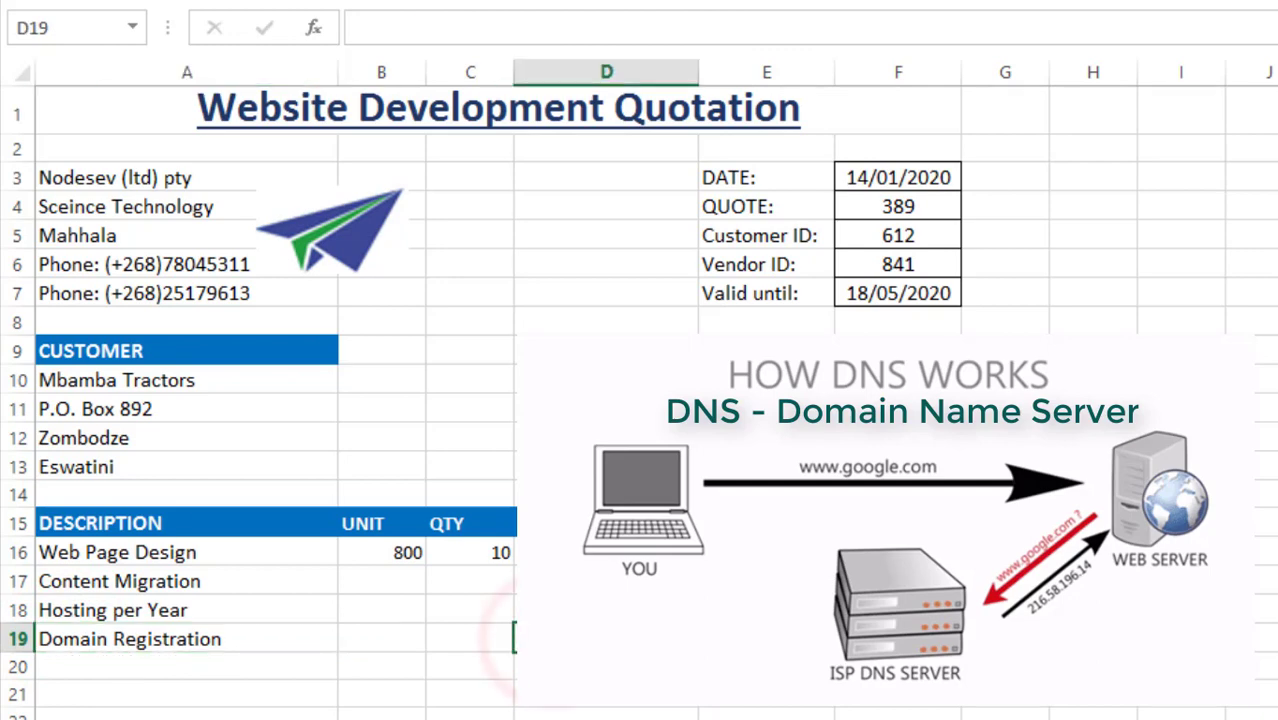
pyautogui.press('super+1')
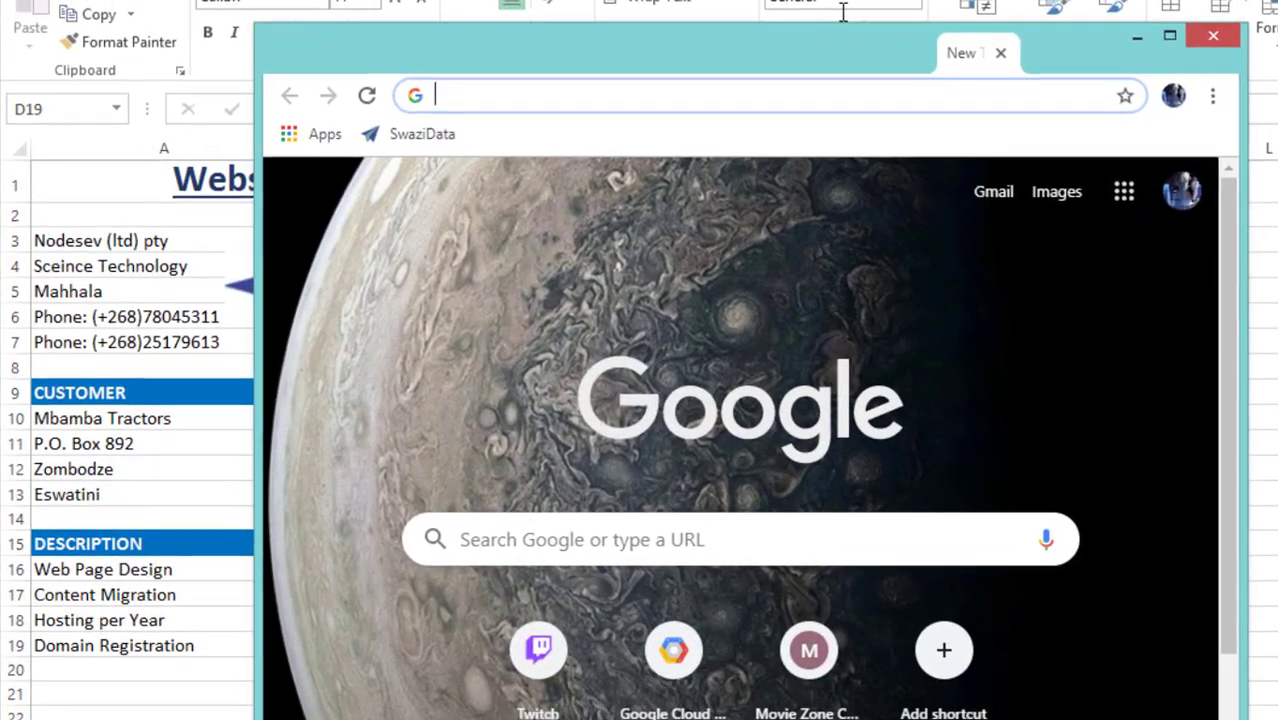
# Load twitch.tv from the Chrome address bar, then close the browser window
pyautogui.click(451, 95)
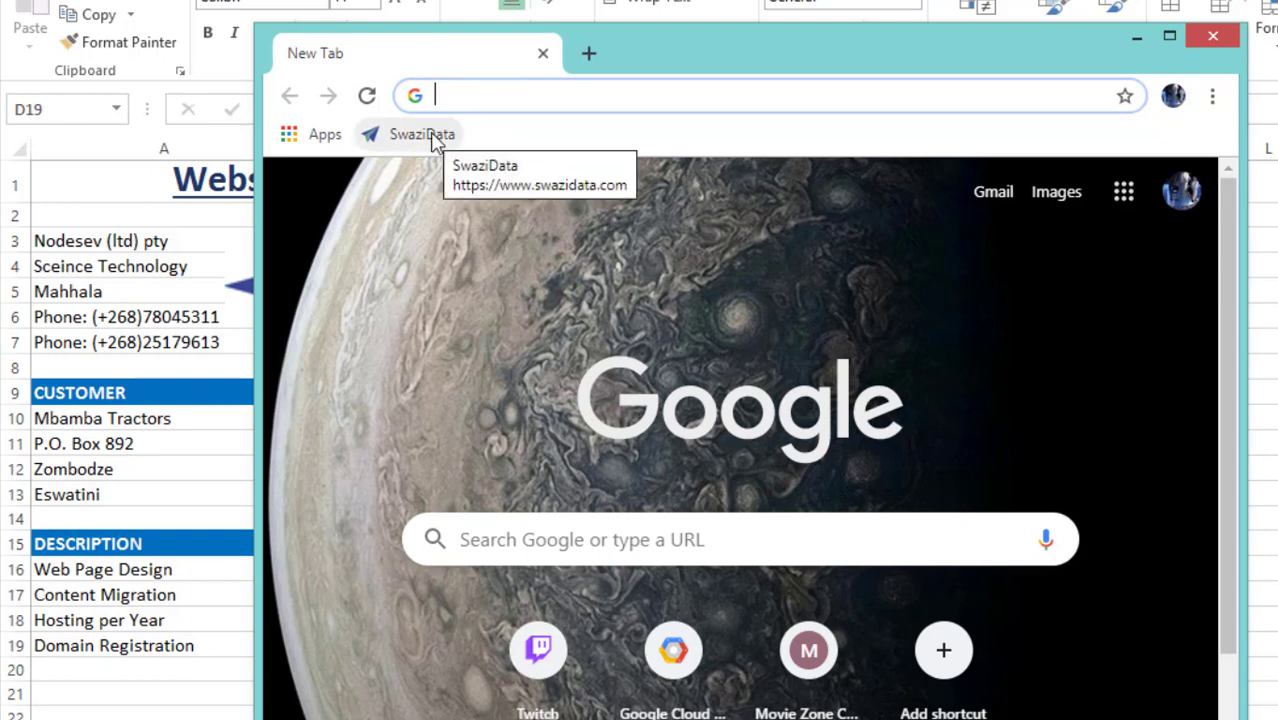
pyautogui.write('twitch.tv')
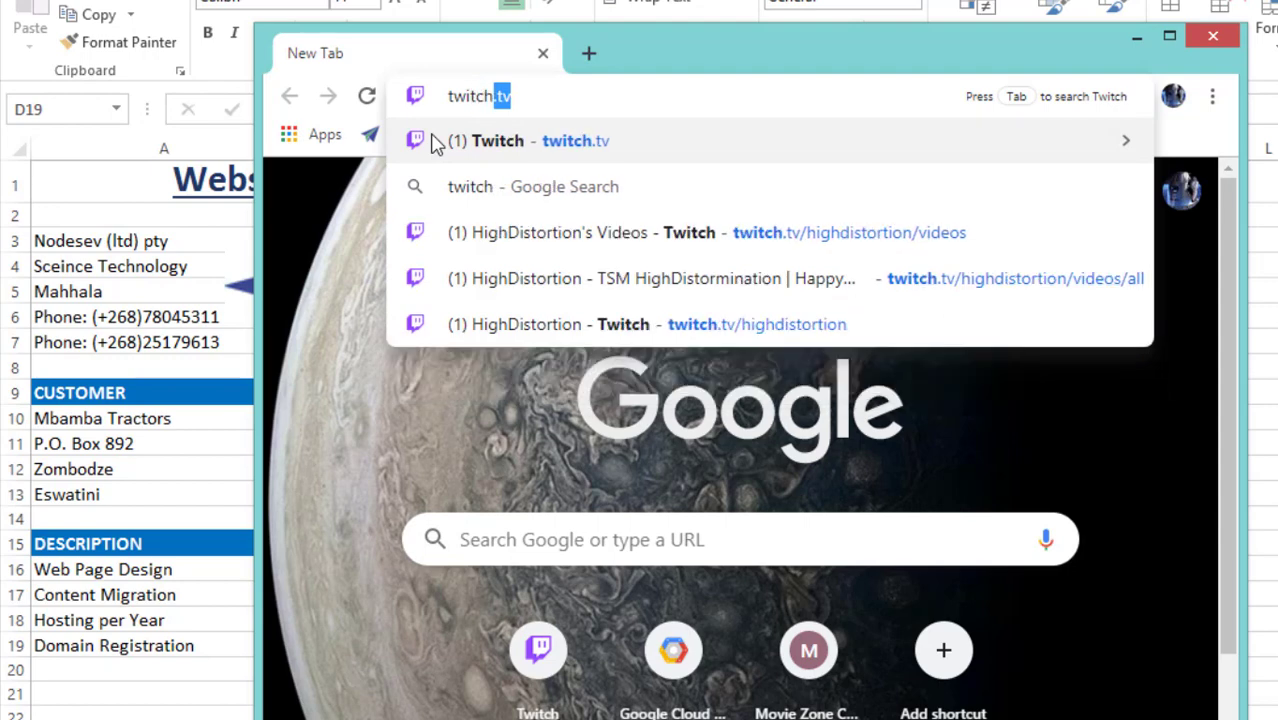
pyautogui.click(437, 143)
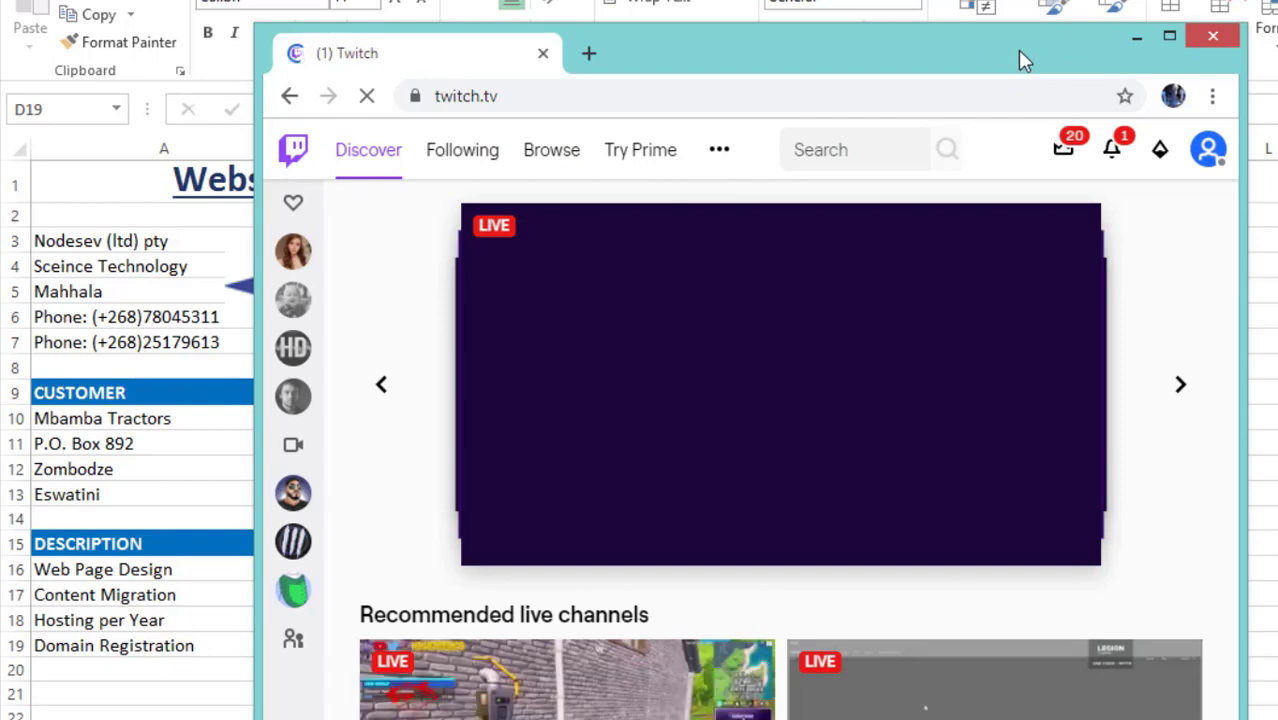
pyautogui.click(1210, 40)
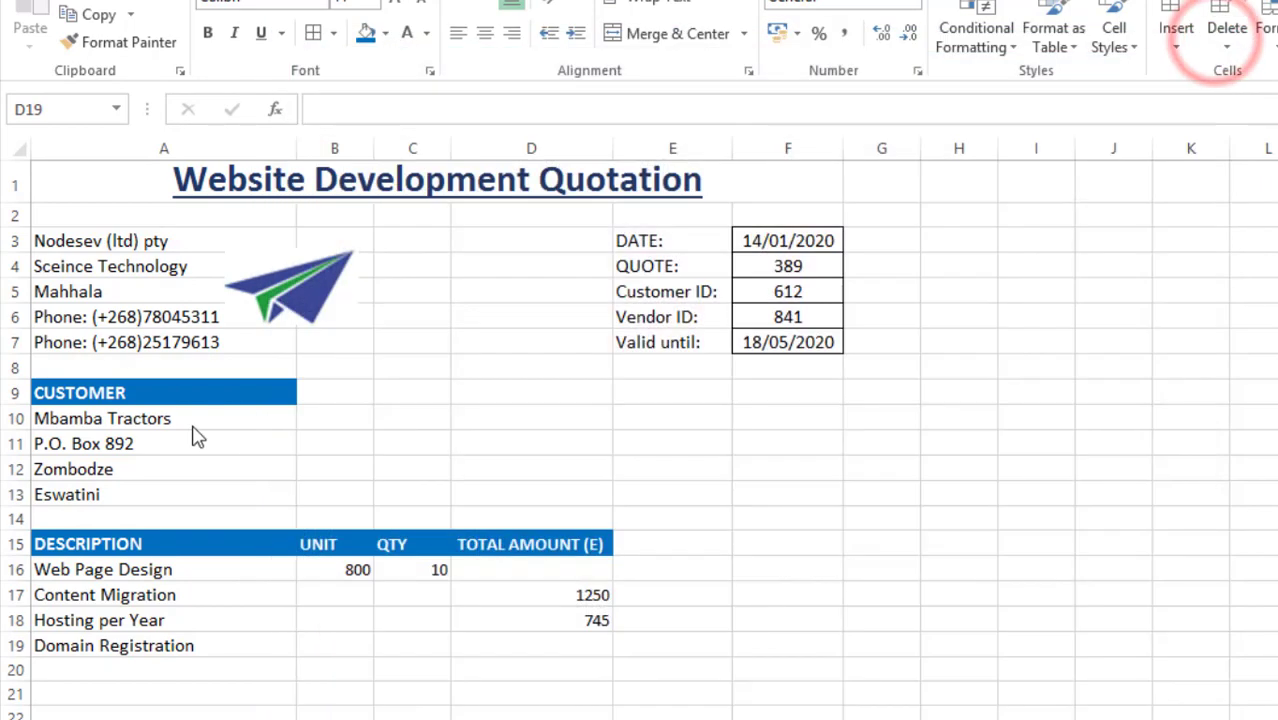
# Enter 49 as the Domain Registration total in D19
pyautogui.click(222, 655)
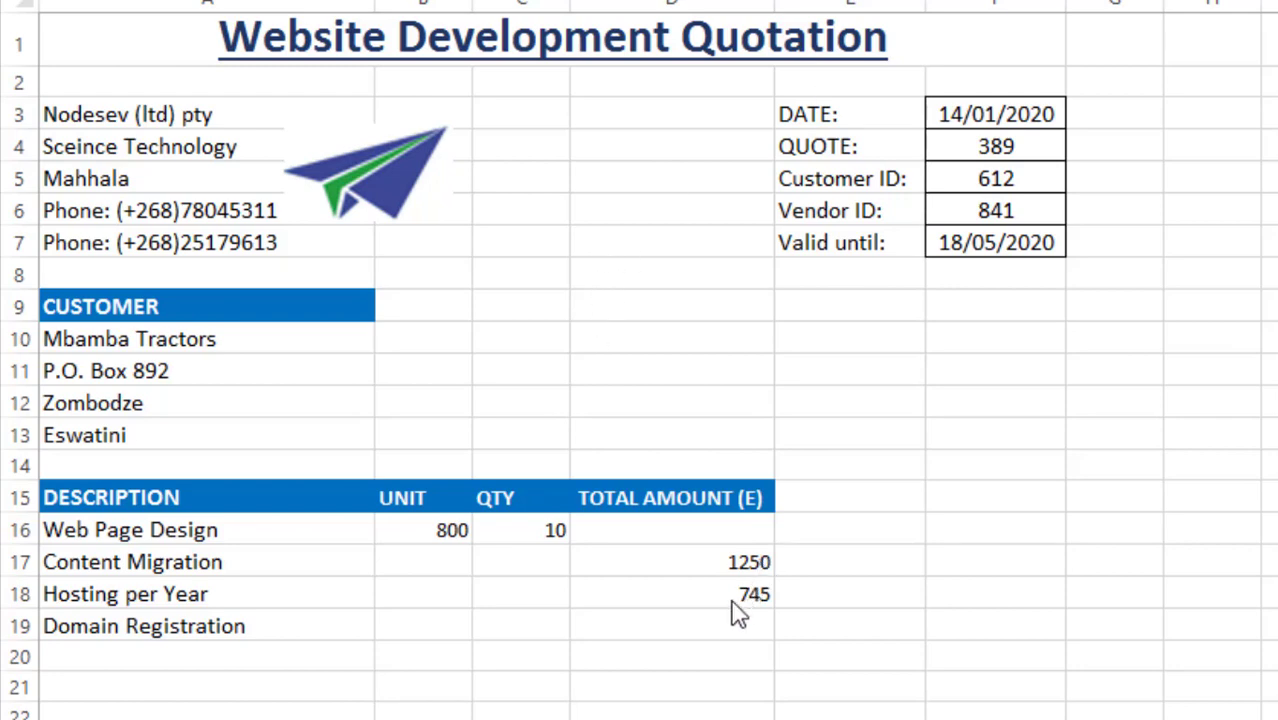
pyautogui.click(690, 630)
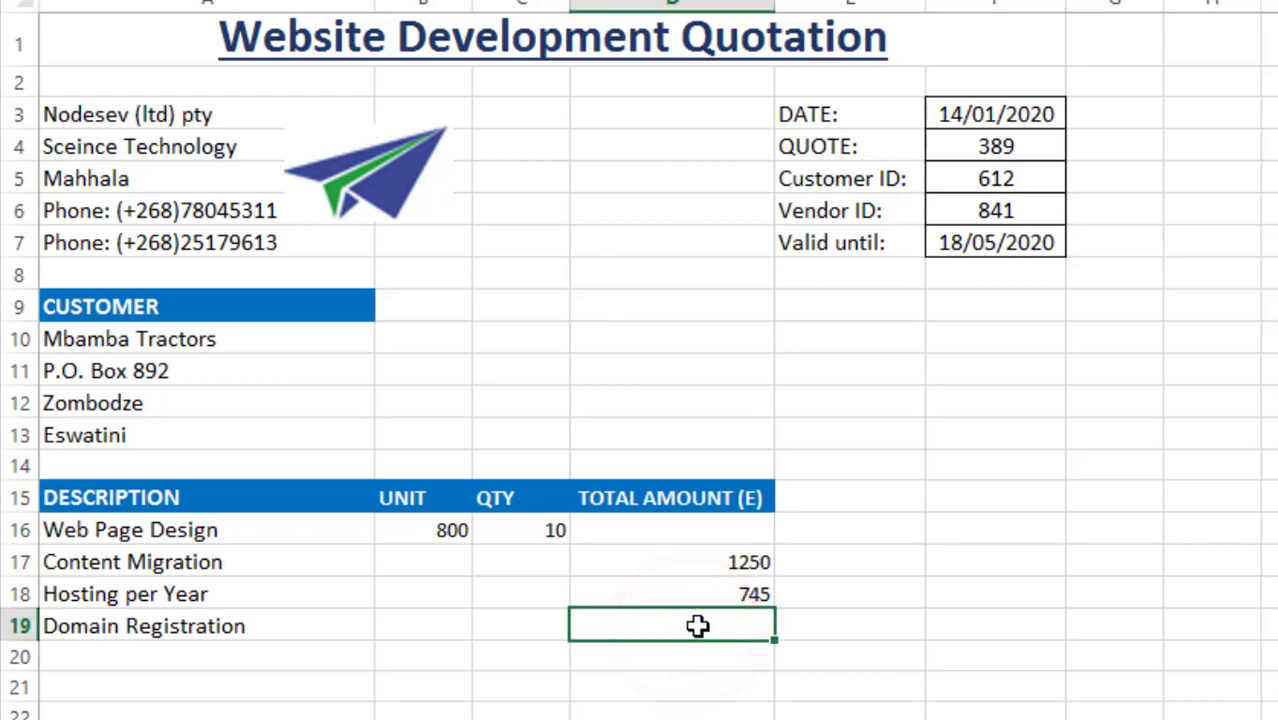
pyautogui.write('49')
pyautogui.press('Return')
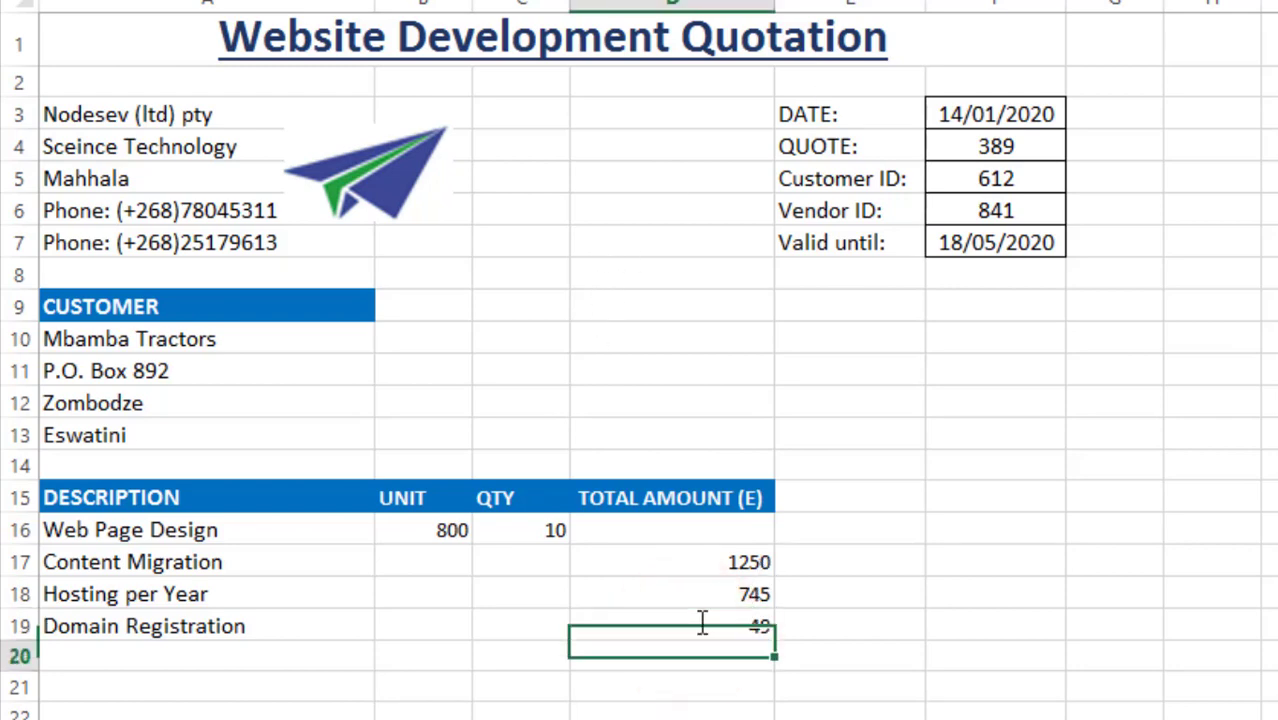
# Add a Manual Web Editing item in row 20 with a total of 0
pyautogui.press('Left')
pyautogui.press('Left')
pyautogui.press('Left')
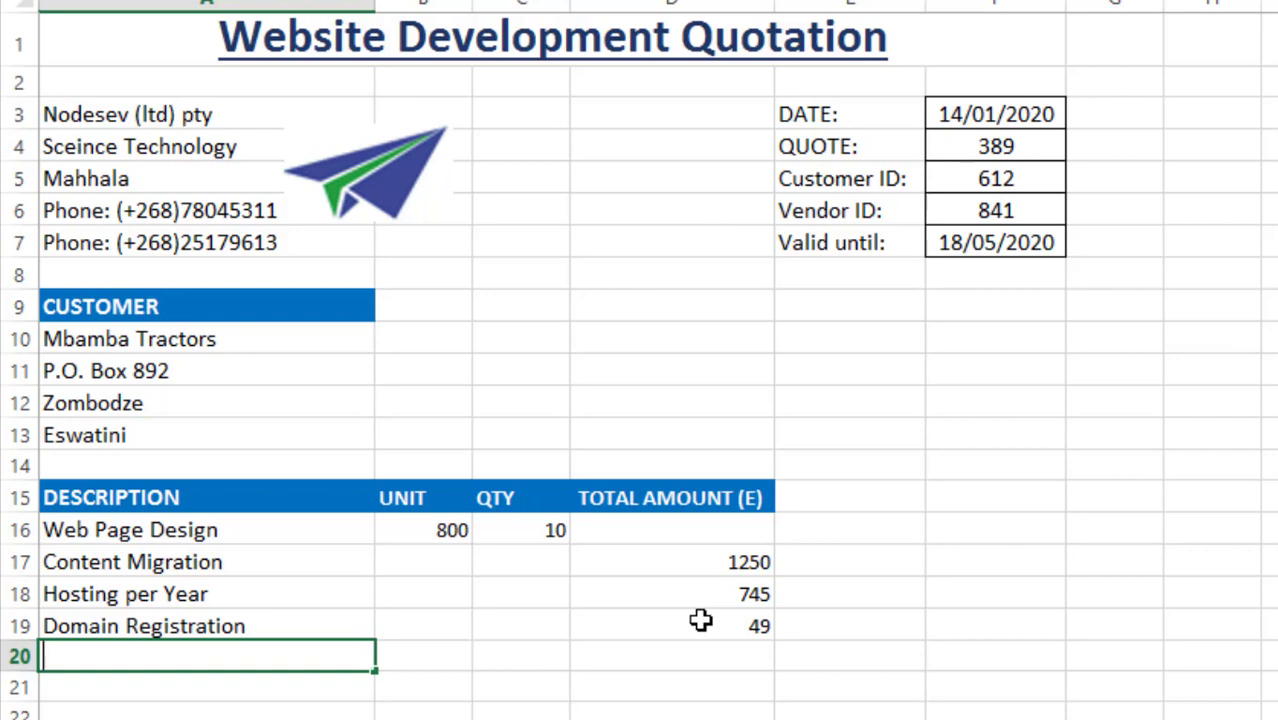
pyautogui.write('Manual')
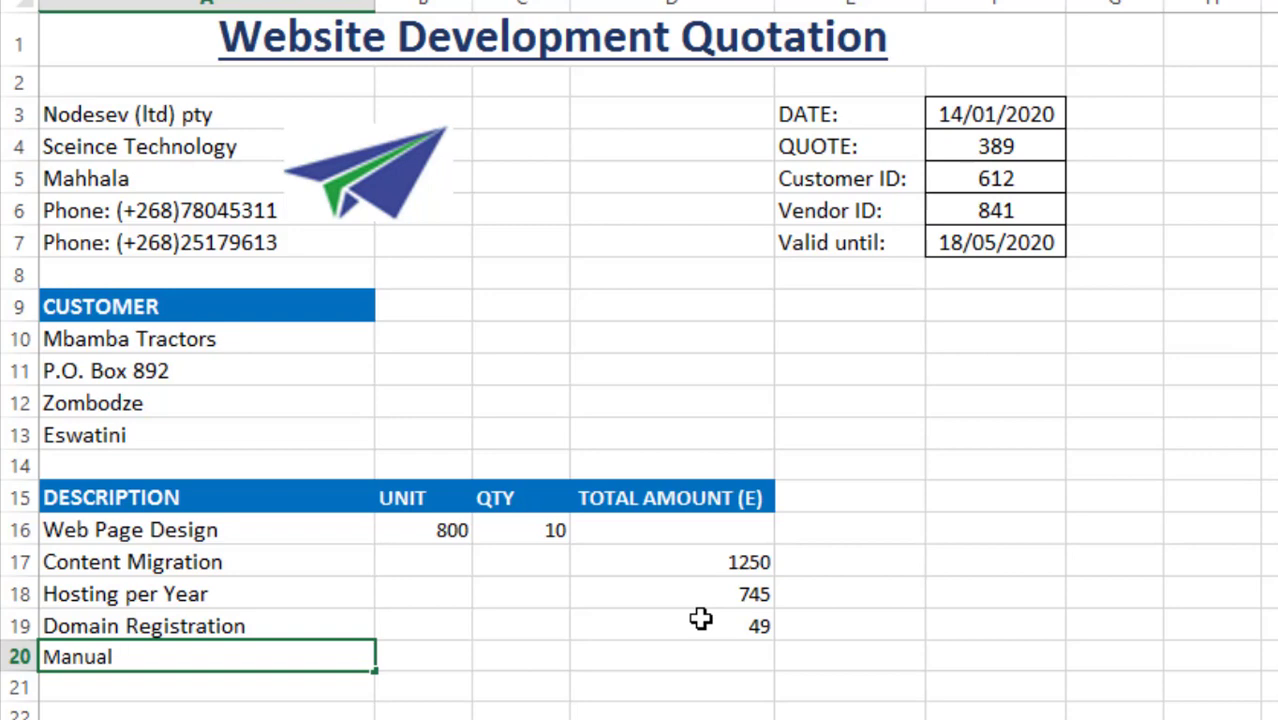
pyautogui.write('Web Editing')
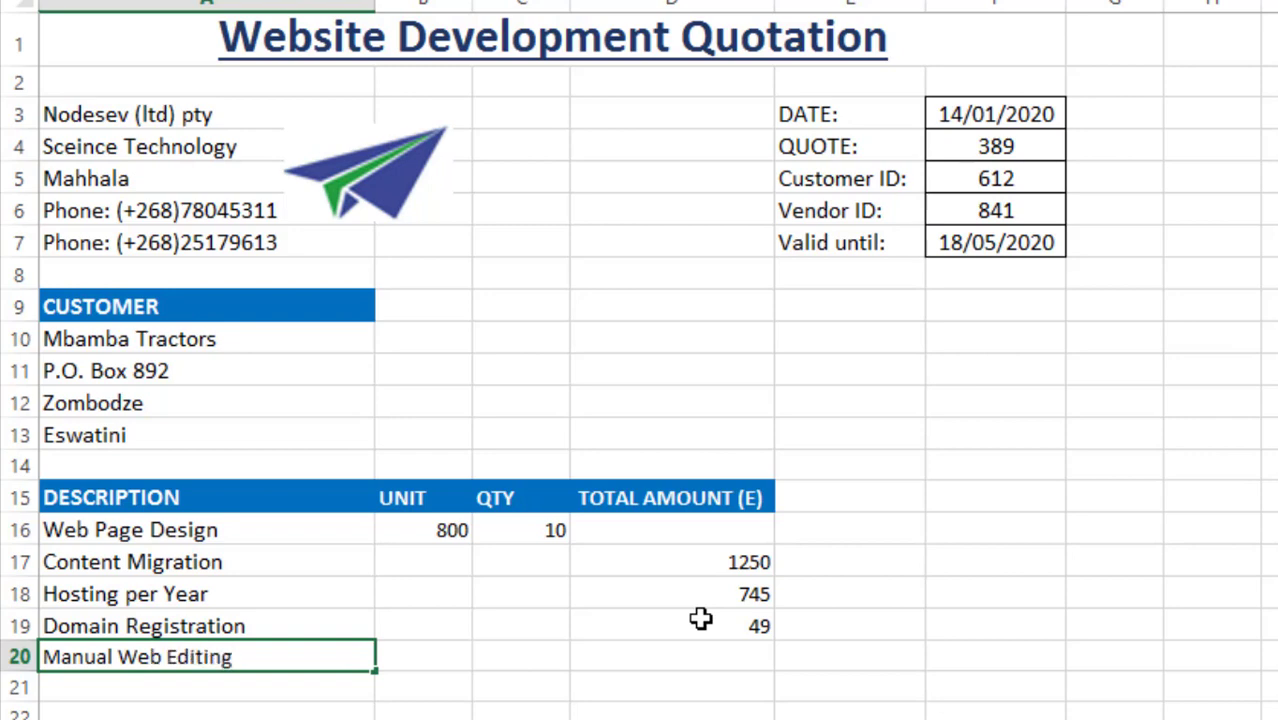
pyautogui.press('Tab')
pyautogui.press('Tab')
pyautogui.press('Tab')
pyautogui.press('Tab')
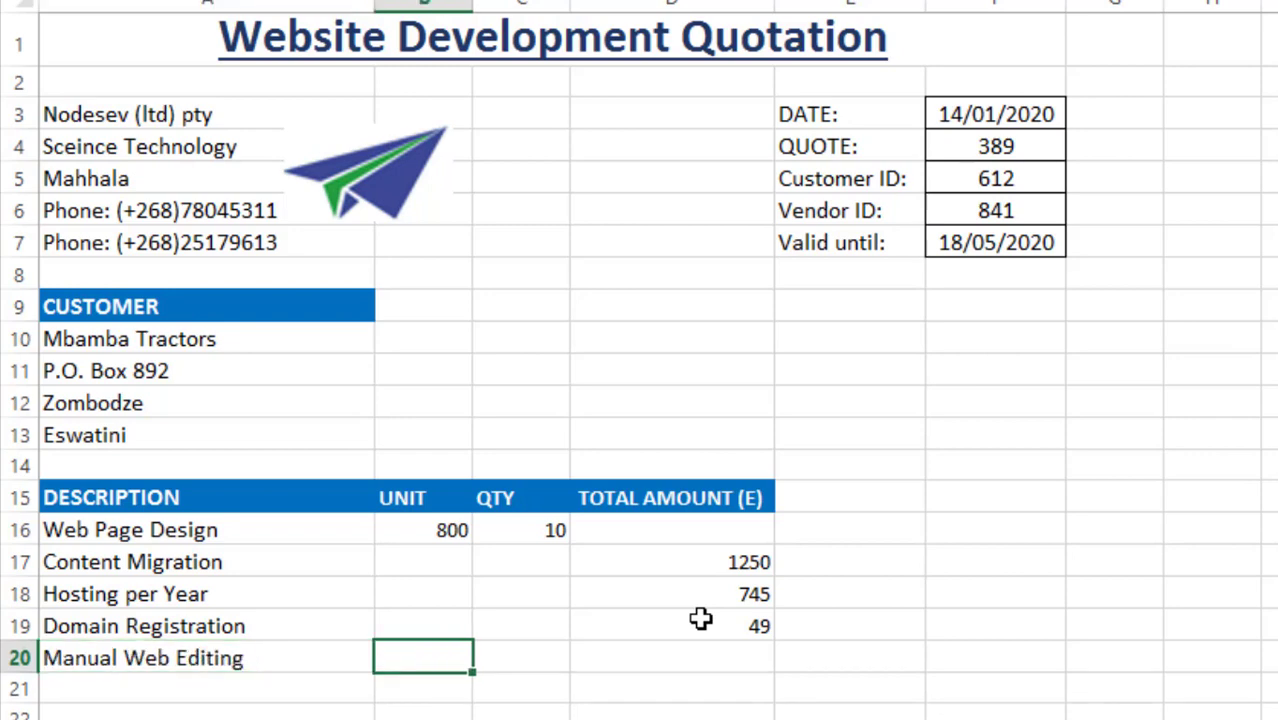
pyautogui.press('Left')
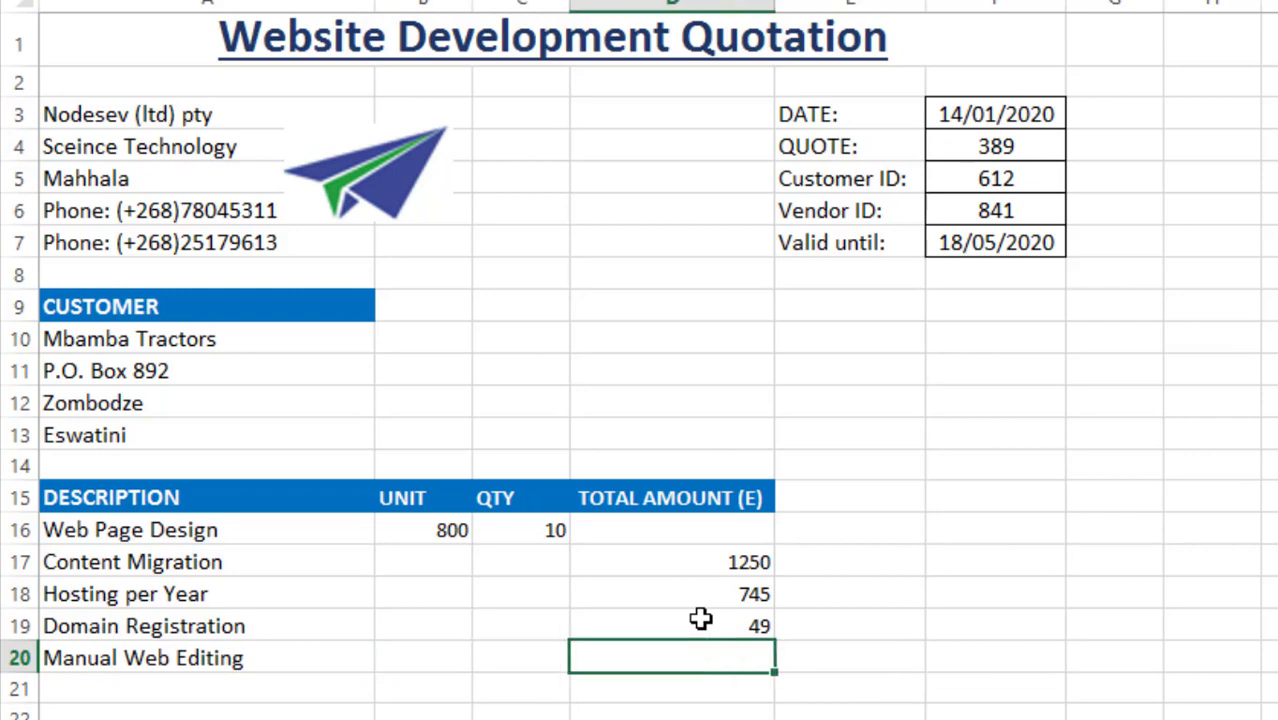
pyautogui.write('0')
pyautogui.press('Return')
pyautogui.press('Left')
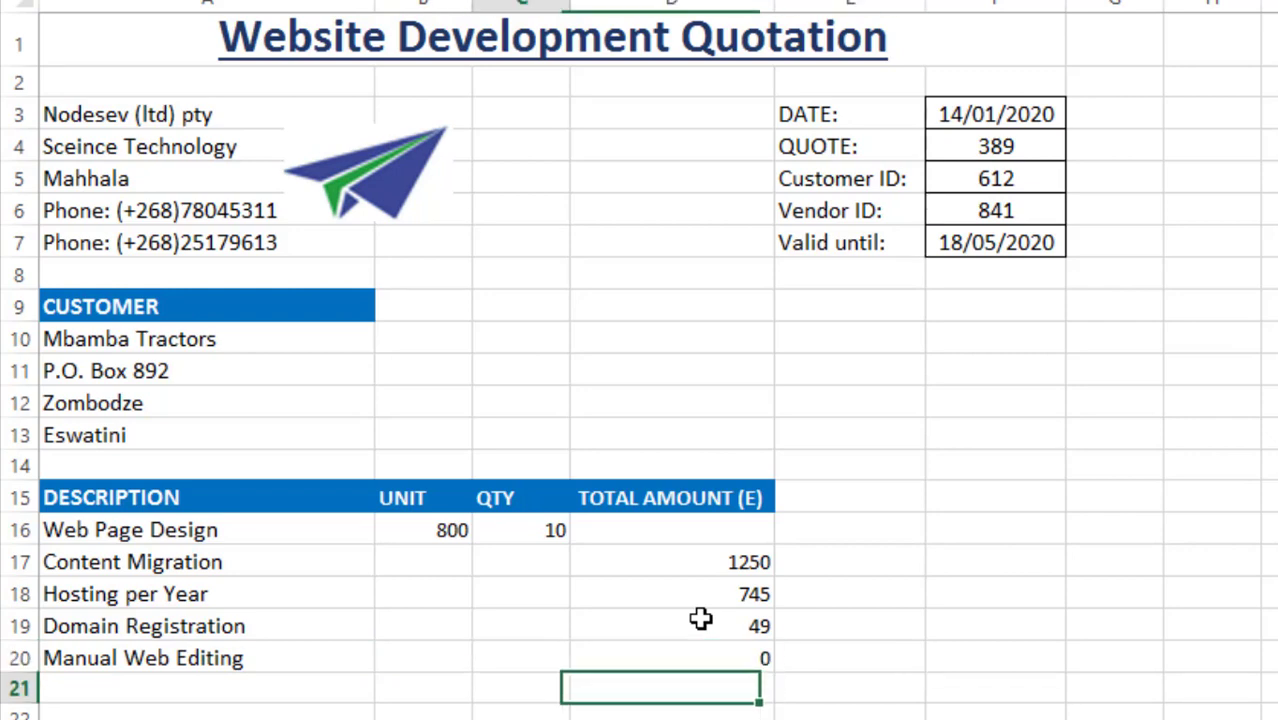
pyautogui.press('Left')
pyautogui.press('Left')
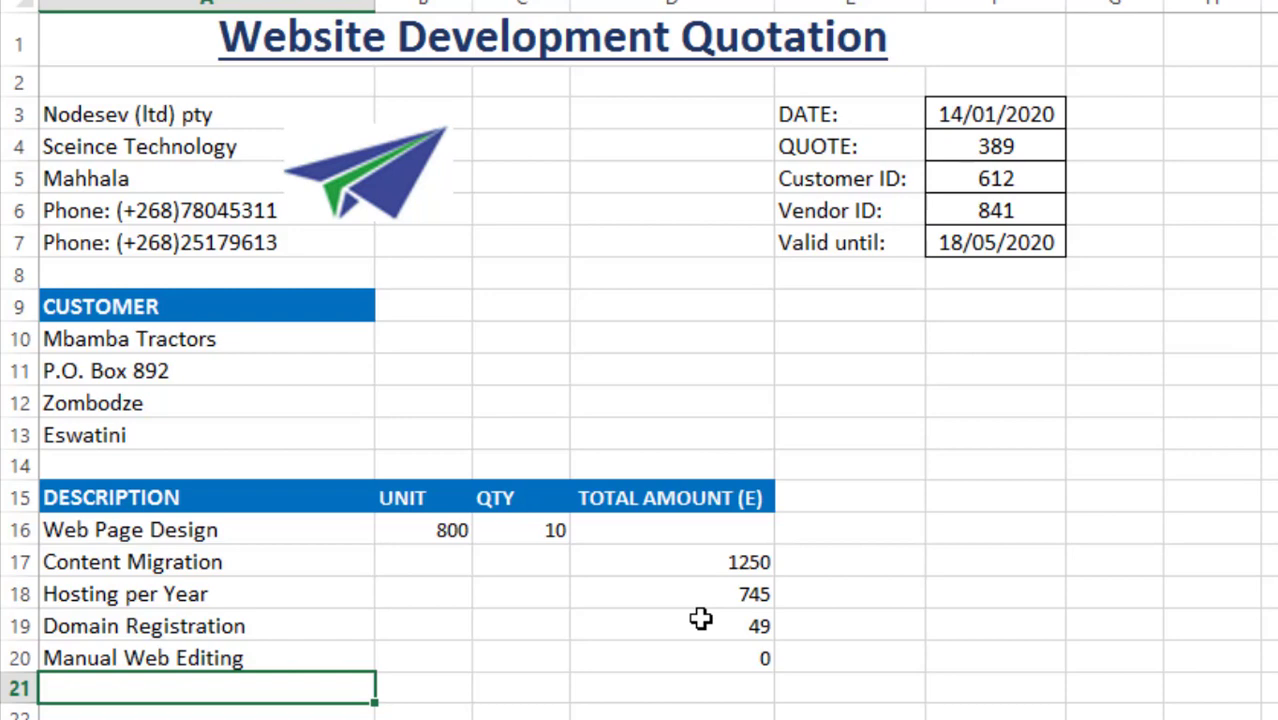
# Add a Cellphone line in row 21 with unit price 1500 and quantity 3
pyautogui.write('Cellphone')
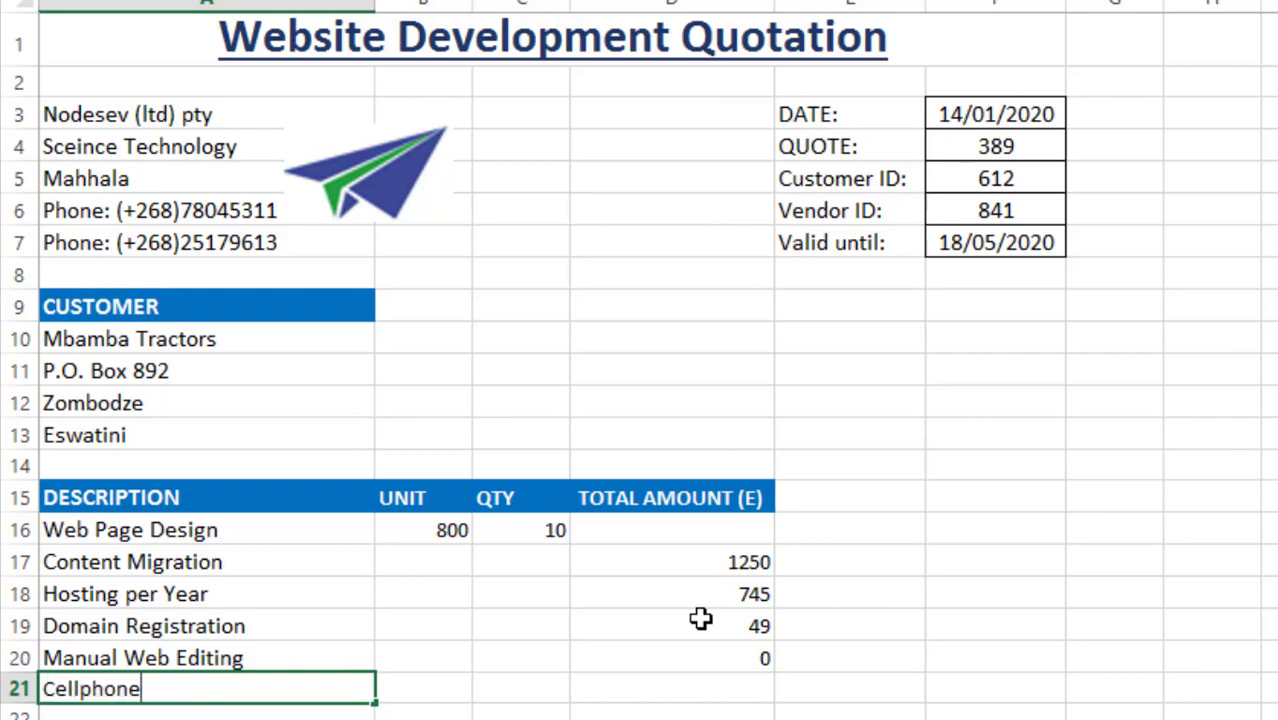
pyautogui.click(420, 688)
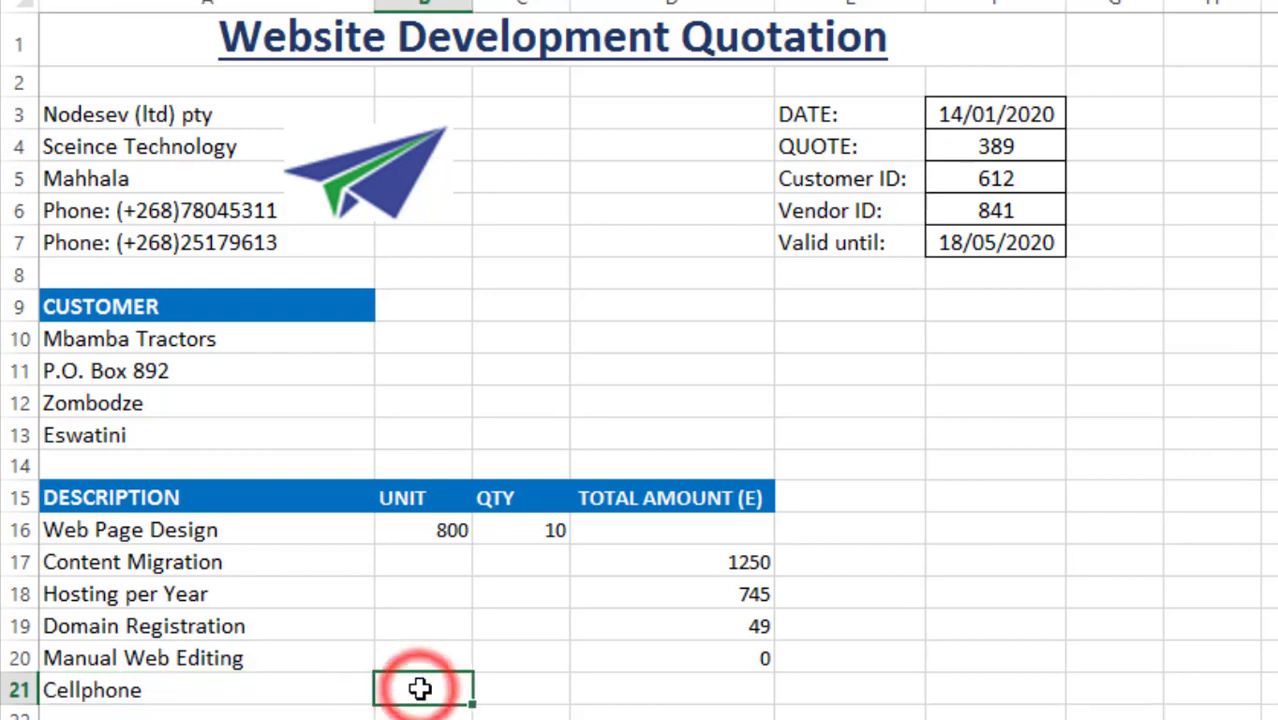
pyautogui.write('1500')
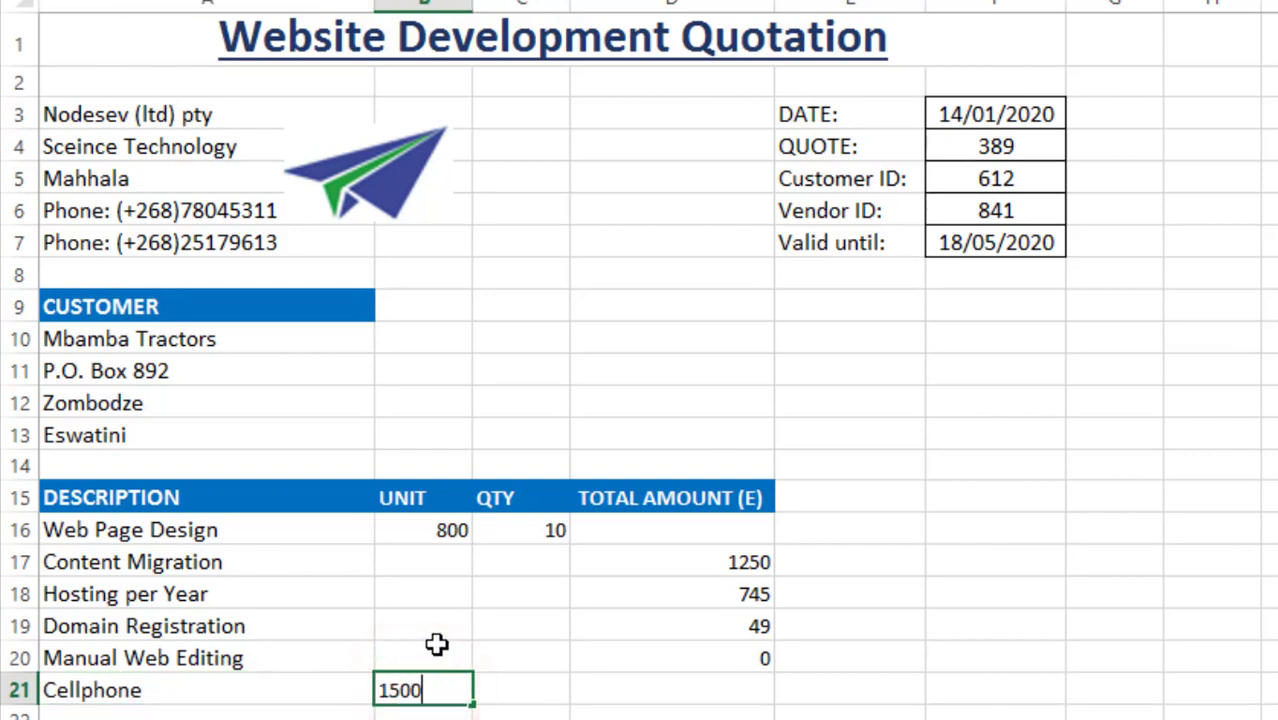
pyautogui.press('Tab')
pyautogui.write('3')
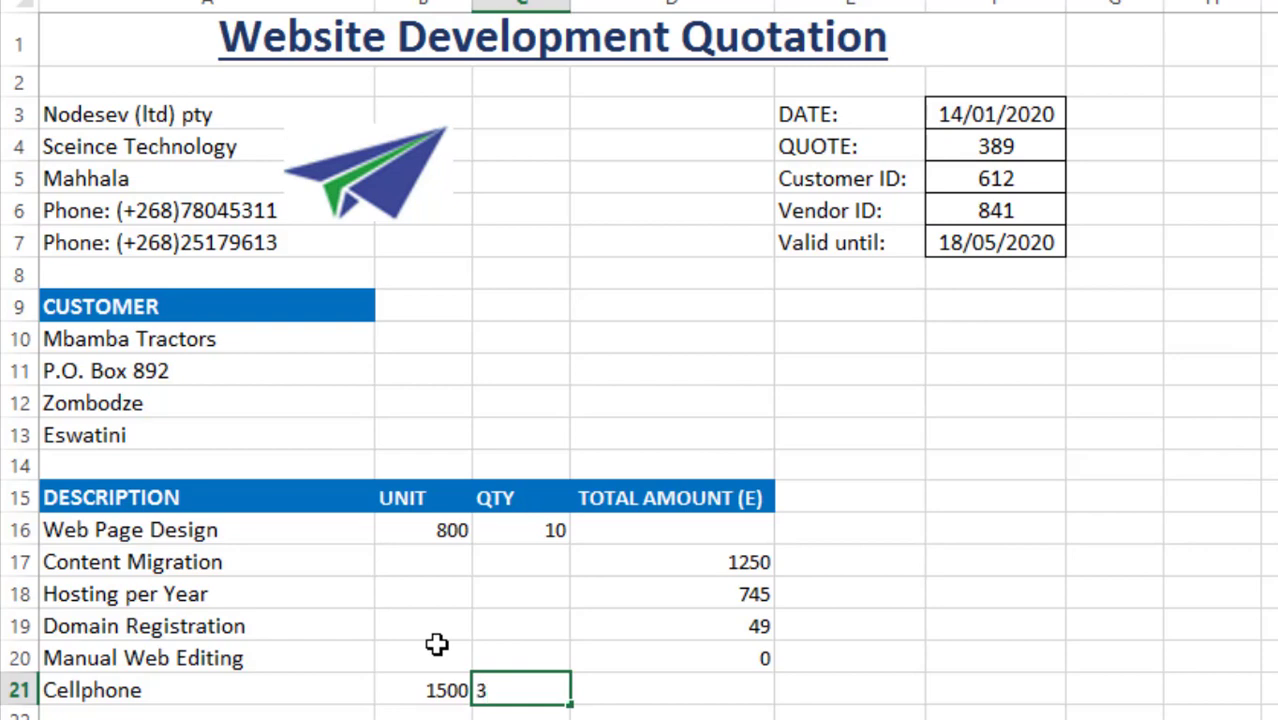
pyautogui.press('Return')
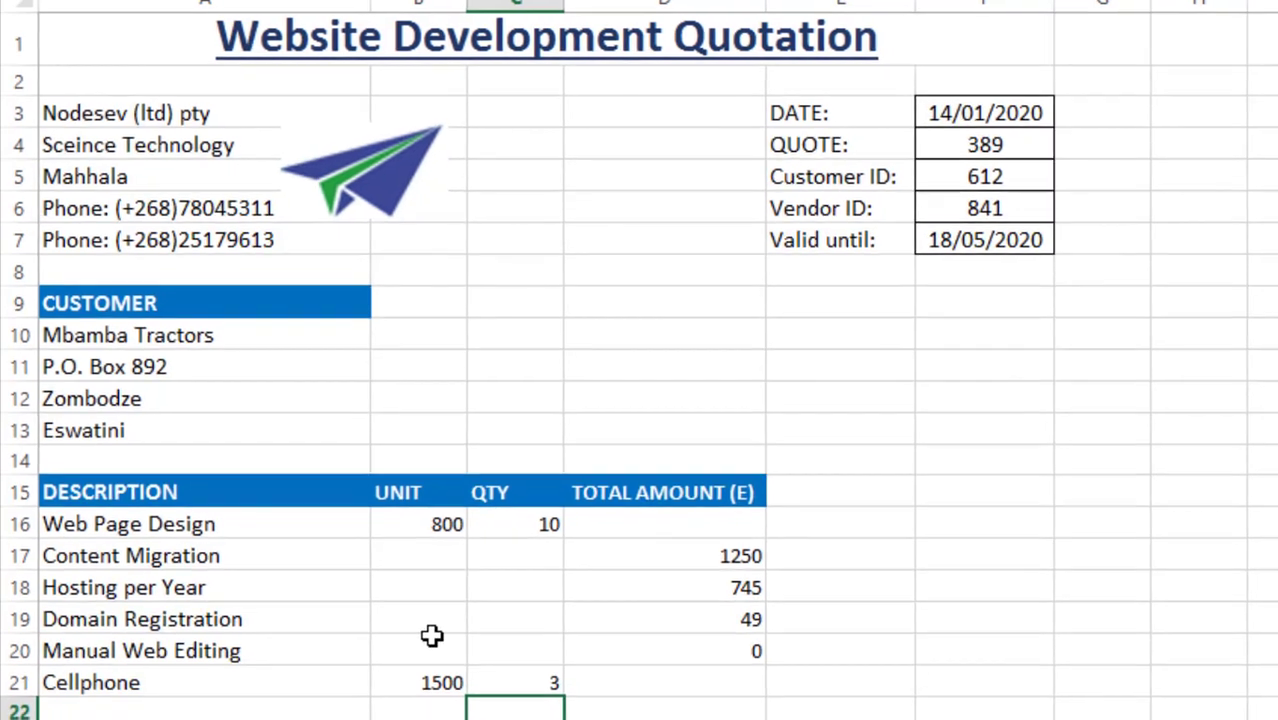
# Label row 22 'Total' and select the Web Page Design total cell D16
pyautogui.press('Left')
pyautogui.press('Left')
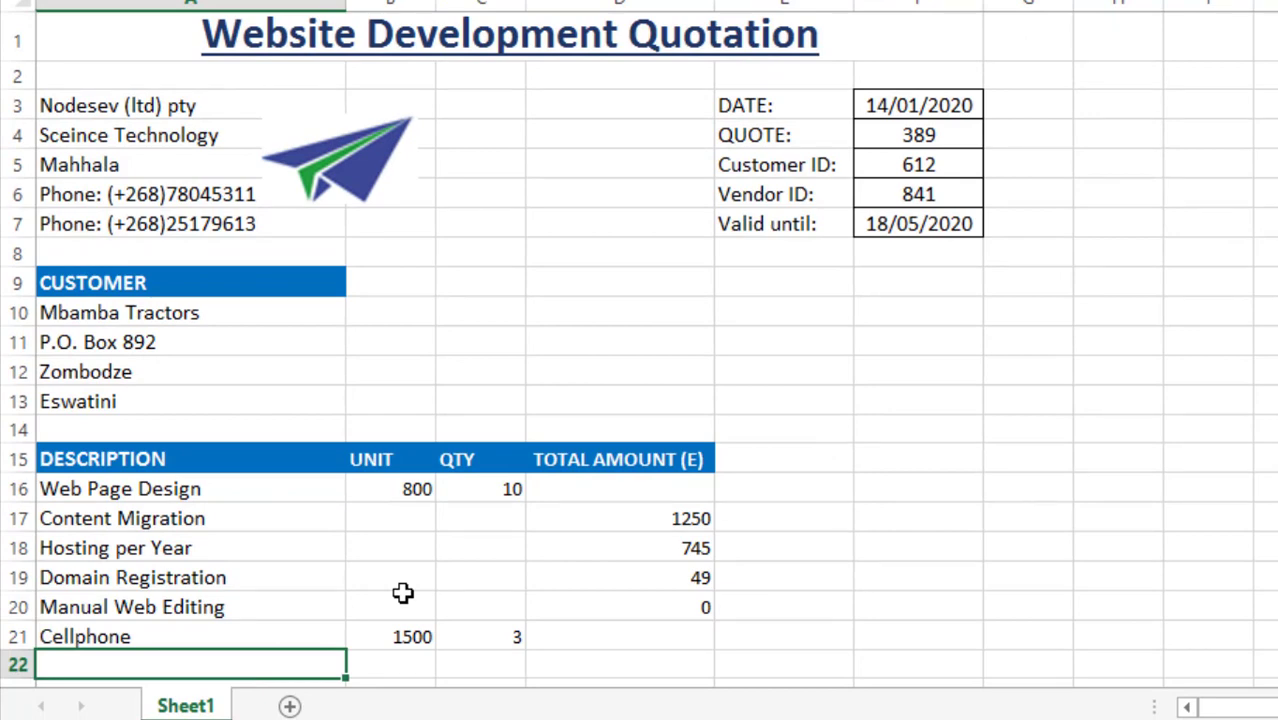
pyautogui.write('Total')
pyautogui.click(1025, 588)
pyautogui.click(656, 665)
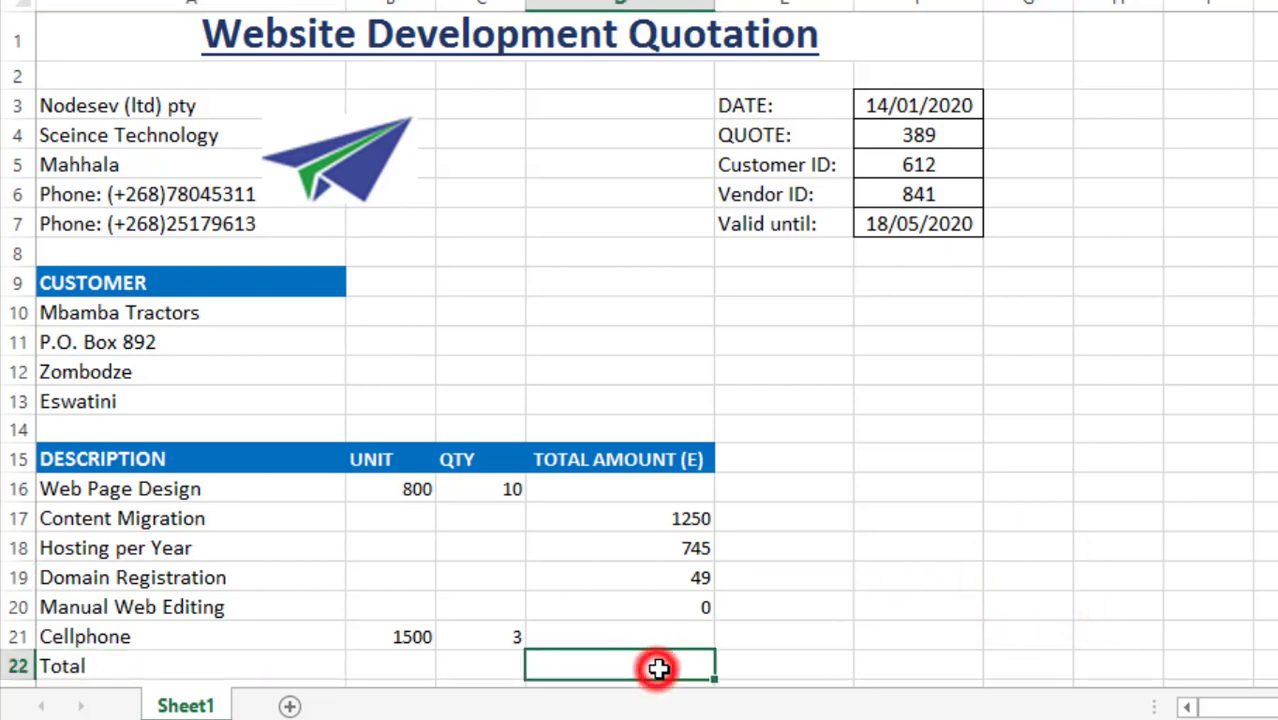
pyautogui.scroll(-2, 674, 647)
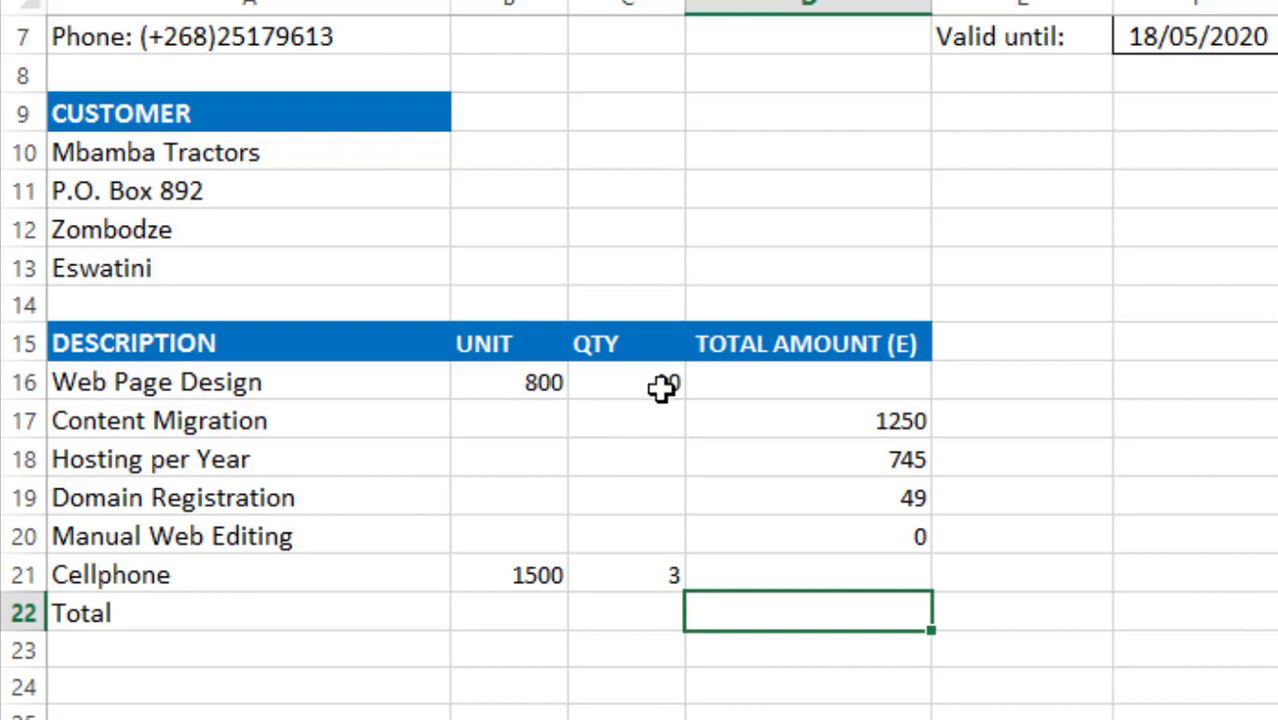
pyautogui.click(855, 390)
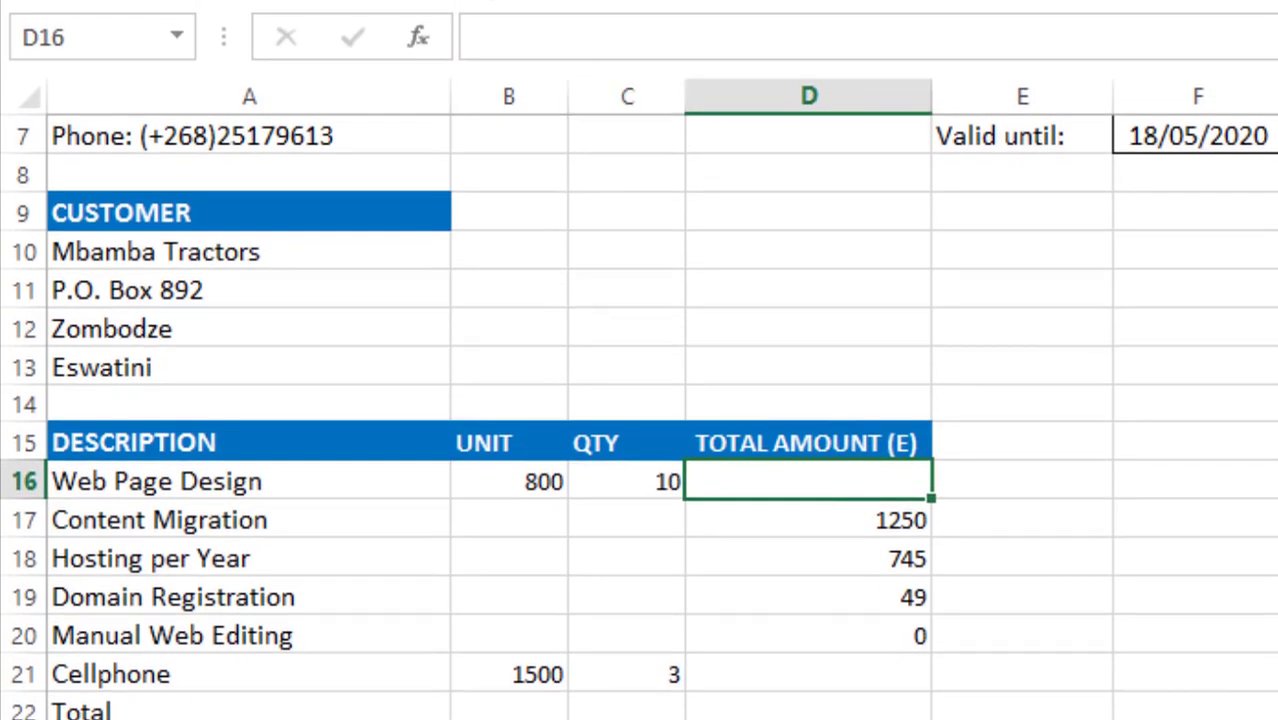
# Enter =B16*C16 in D16 so the Web Page Design total multiplies price by quantity
pyautogui.click(489, 28)
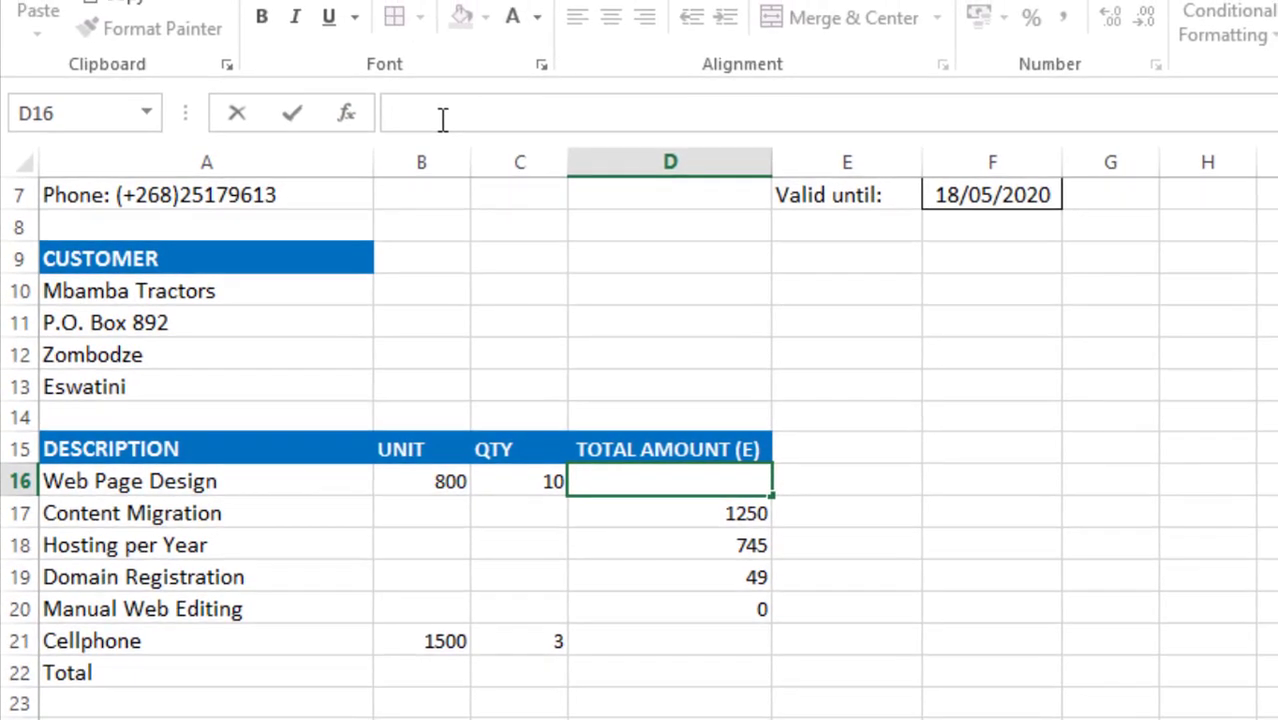
pyautogui.write('=')
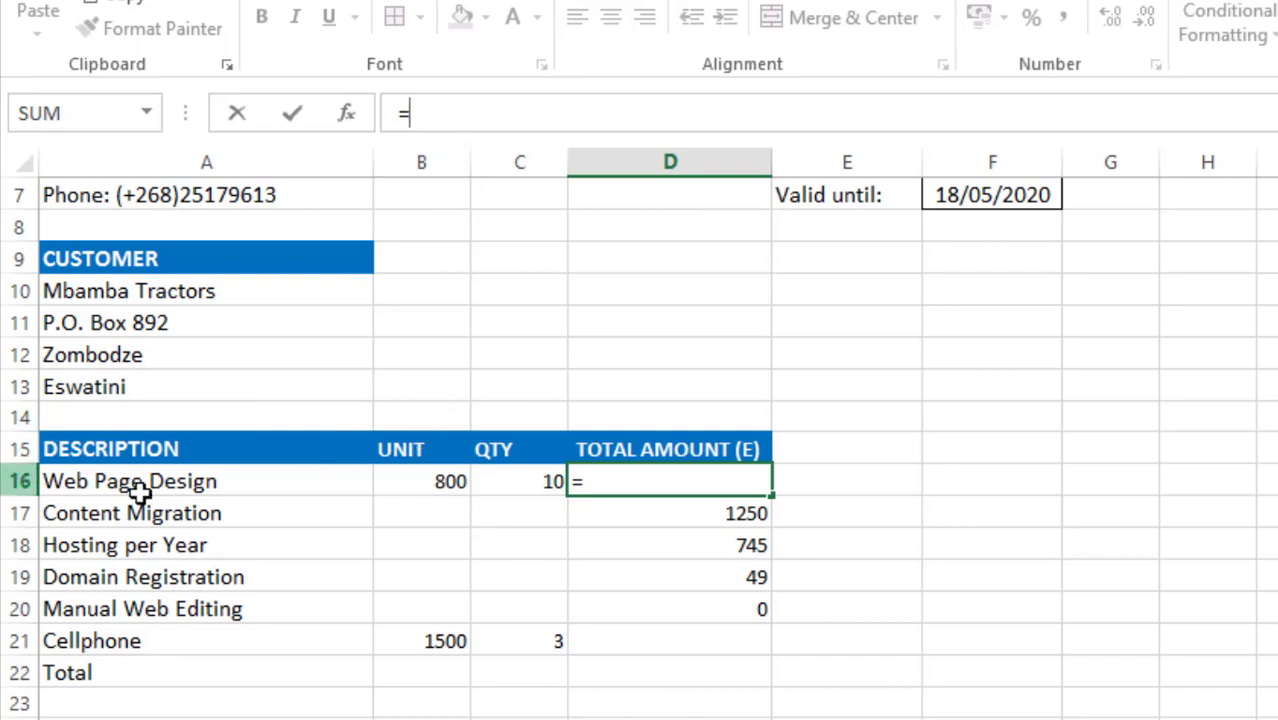
pyautogui.click(414, 112)
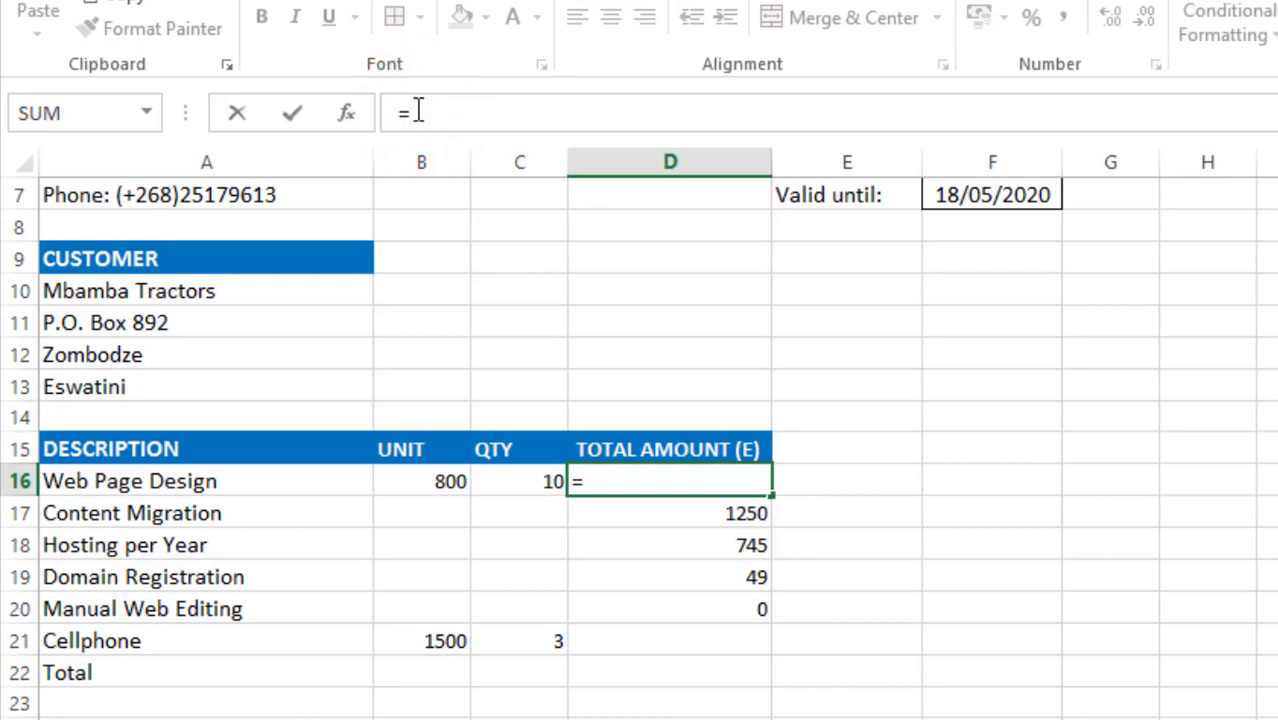
pyautogui.write('B')
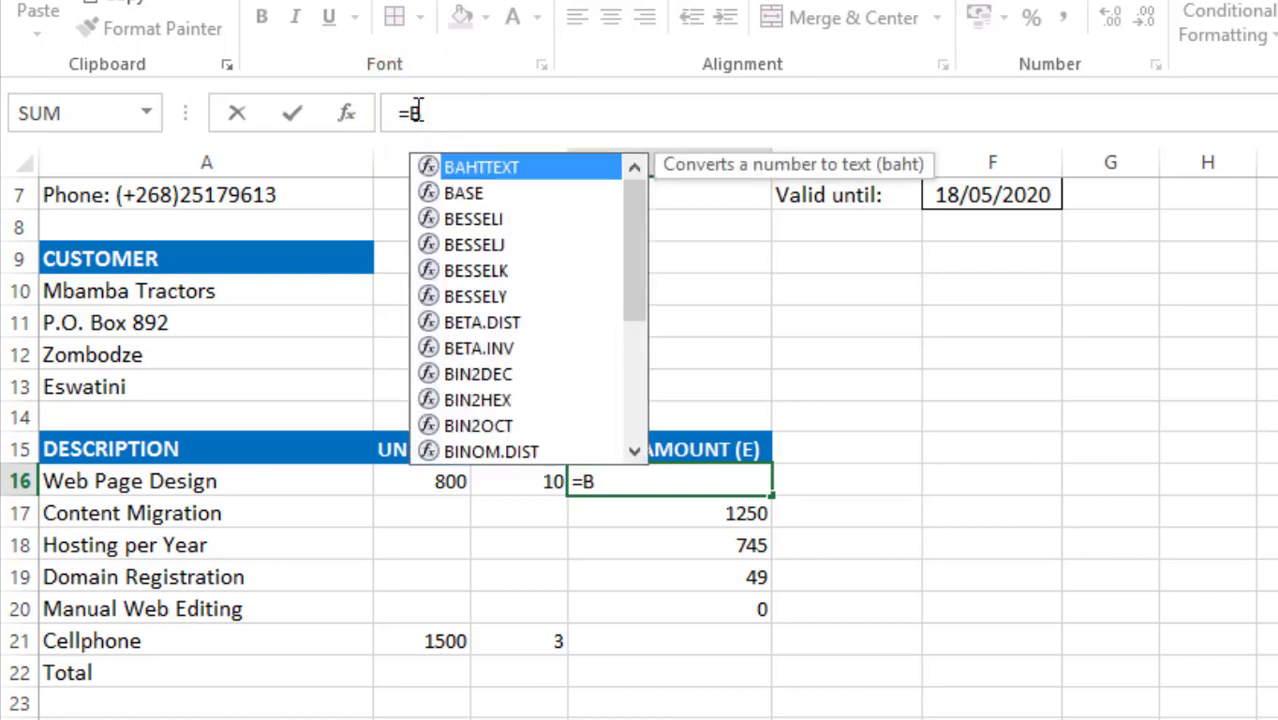
pyautogui.write('16')
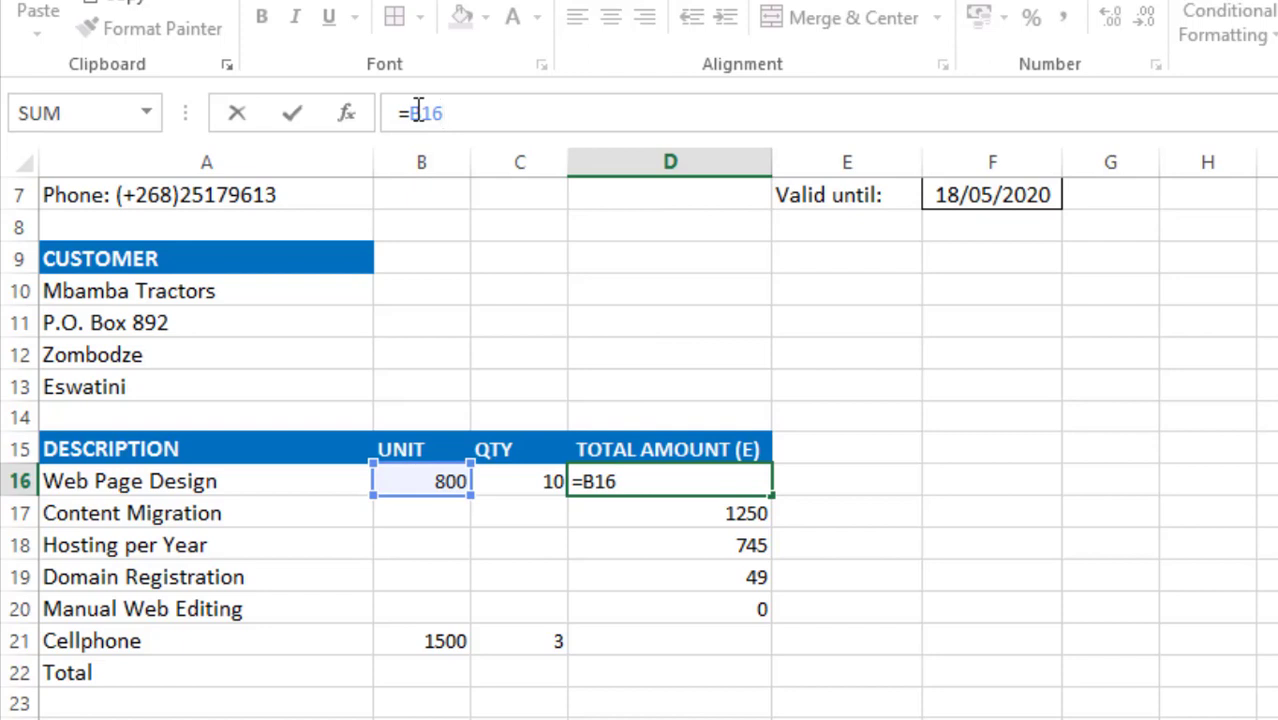
pyautogui.click(486, 113)
pyautogui.write('*')
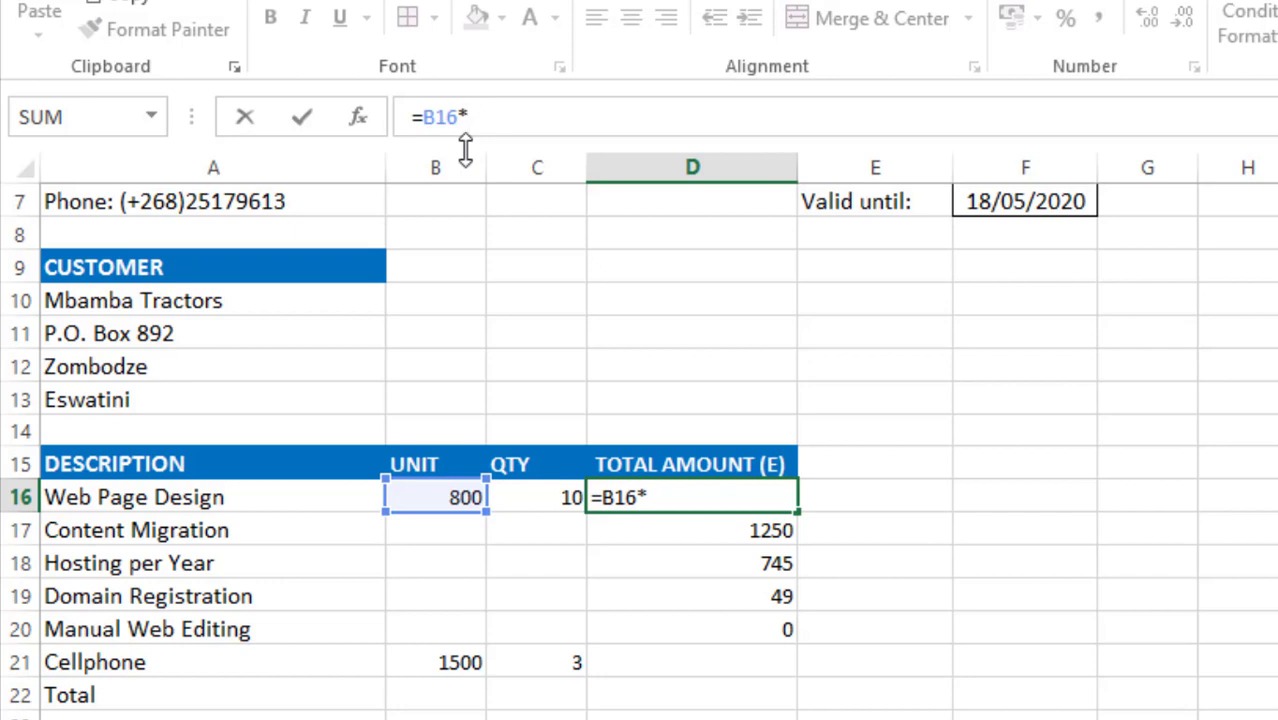
pyautogui.write('C')
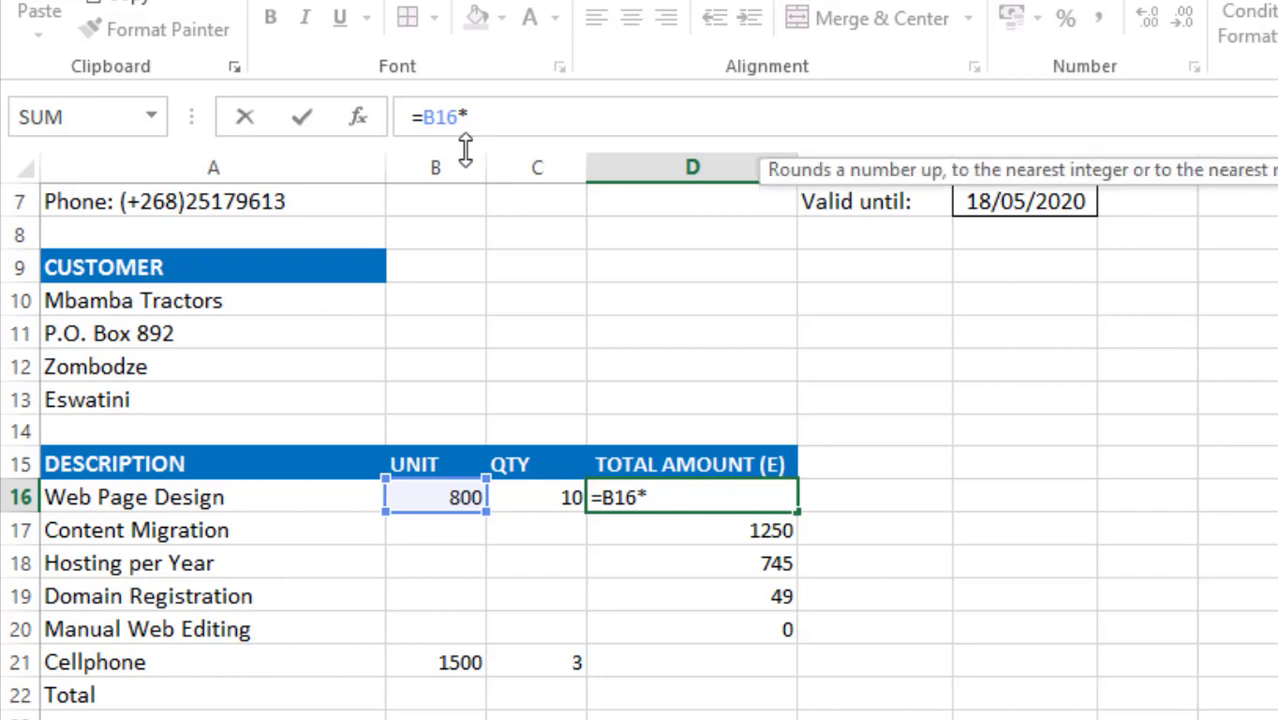
pyautogui.write('16')
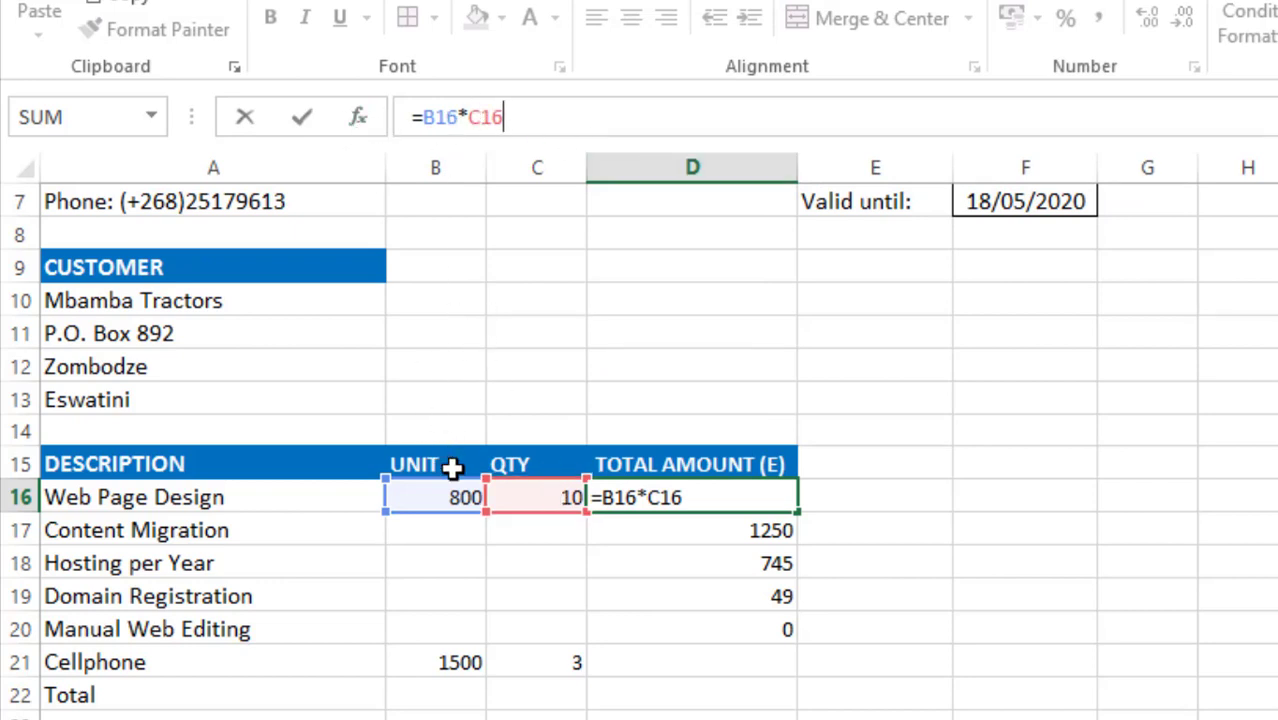
pyautogui.click(512, 110)
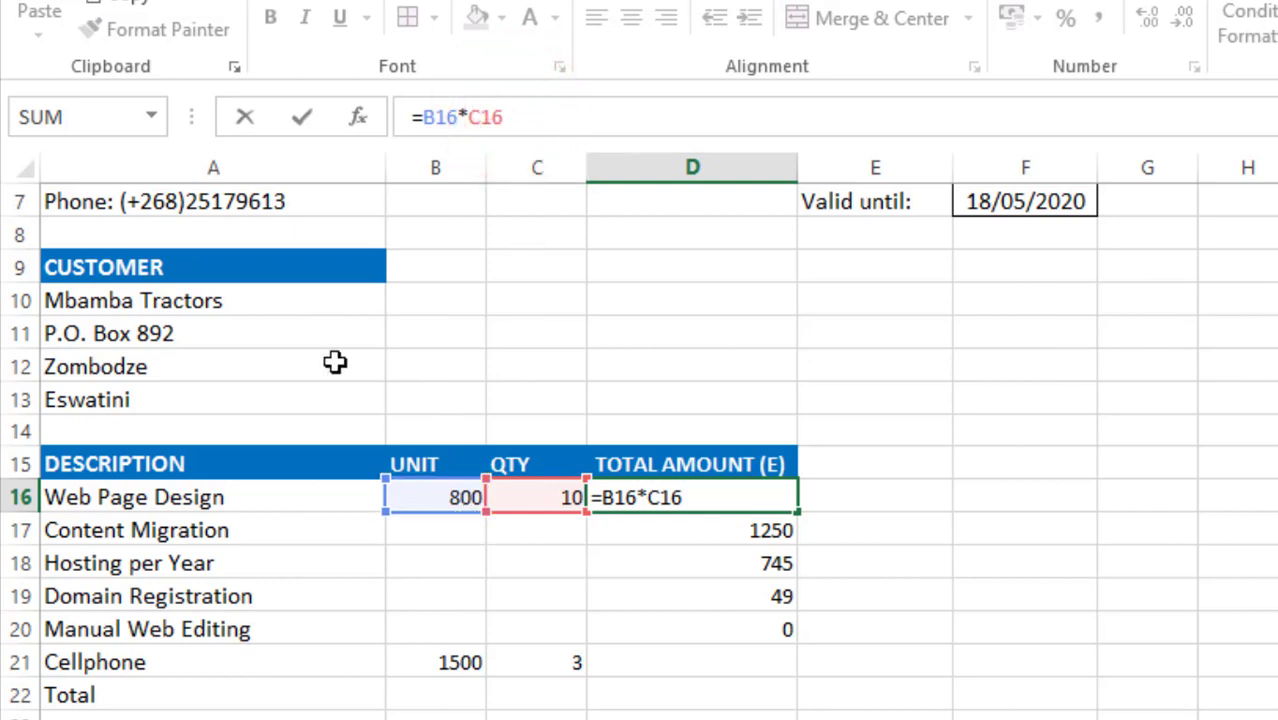
pyautogui.press('Return')
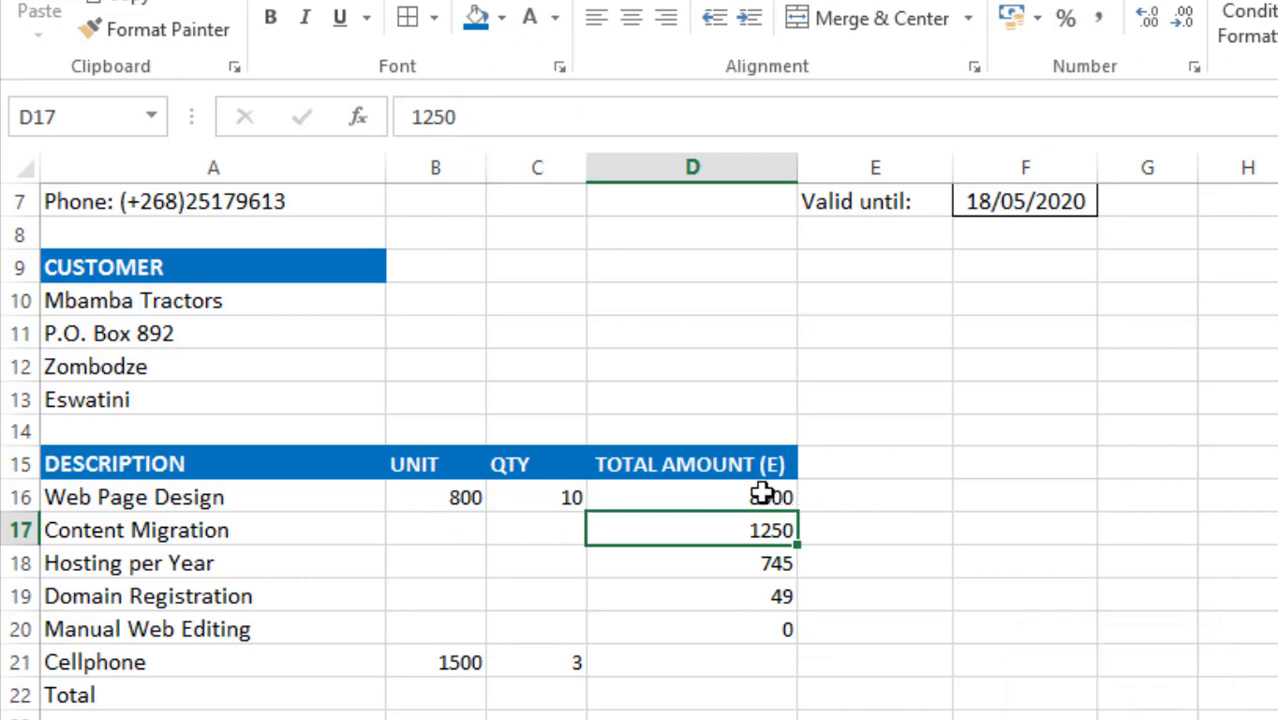
pyautogui.click(529, 492)
pyautogui.click(503, 116)
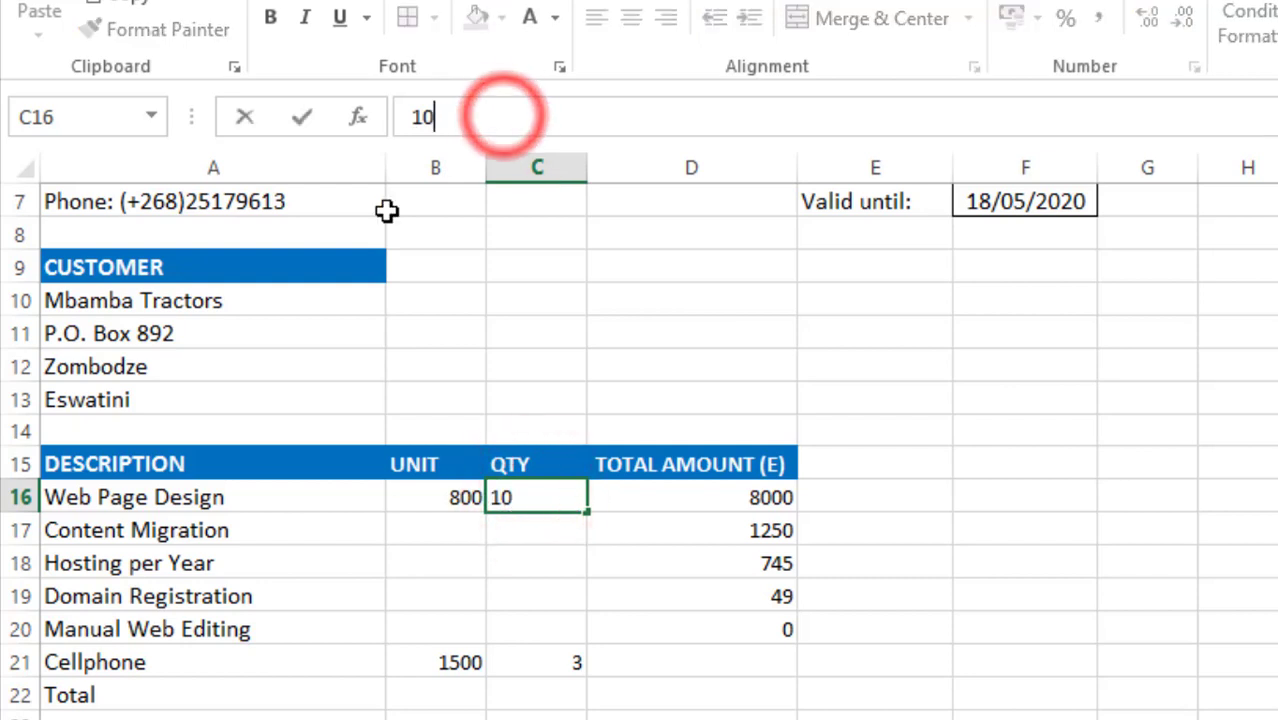
pyautogui.press('BackSpace')
pyautogui.write('2')
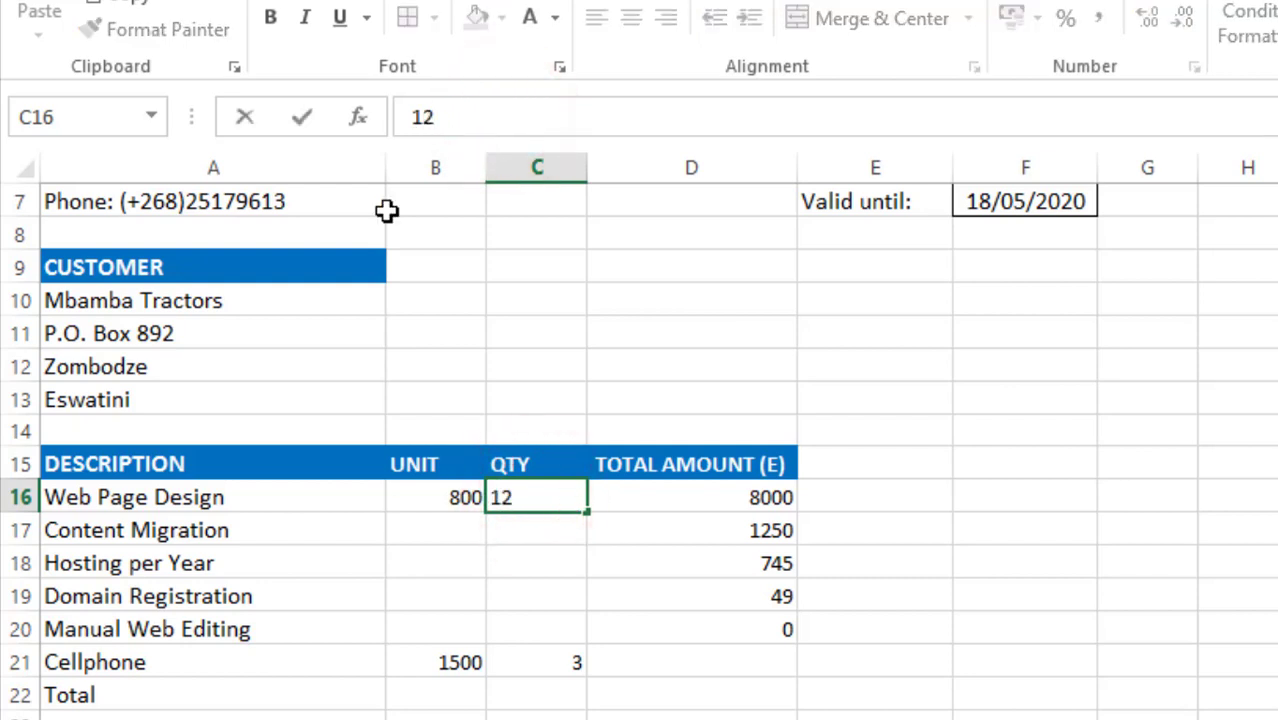
pyautogui.press('Return')
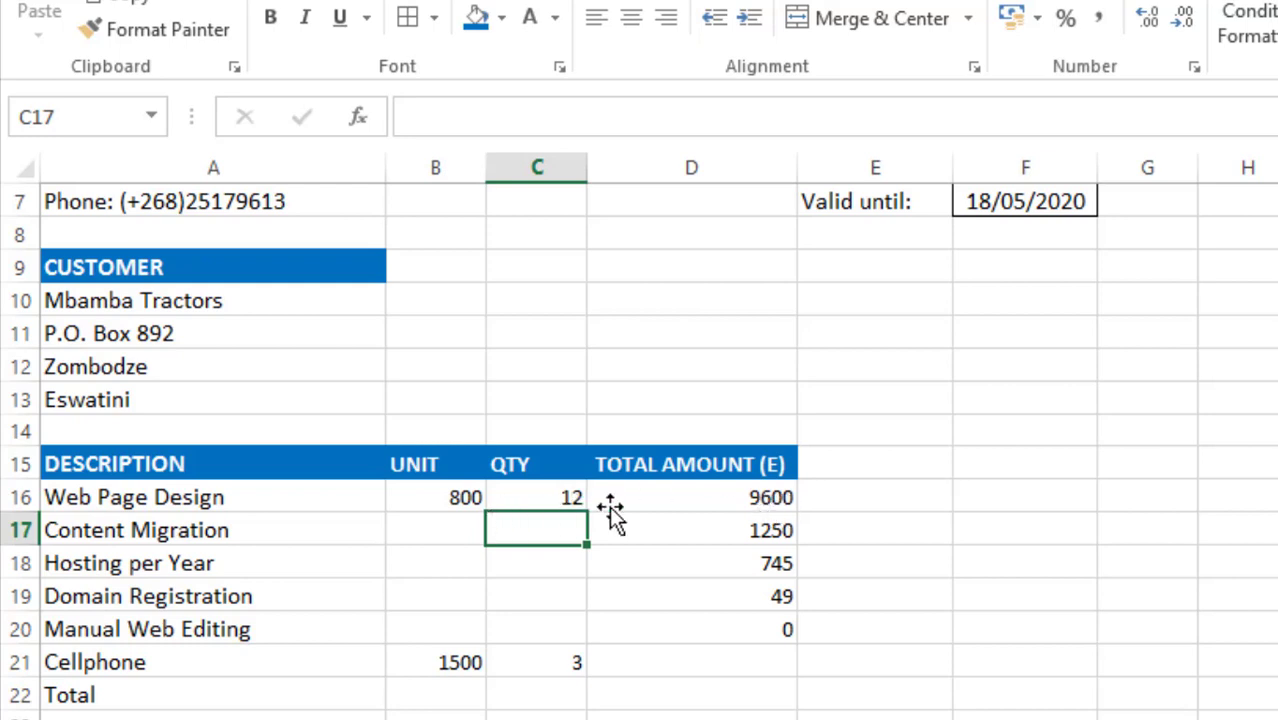
pyautogui.click(550, 495)
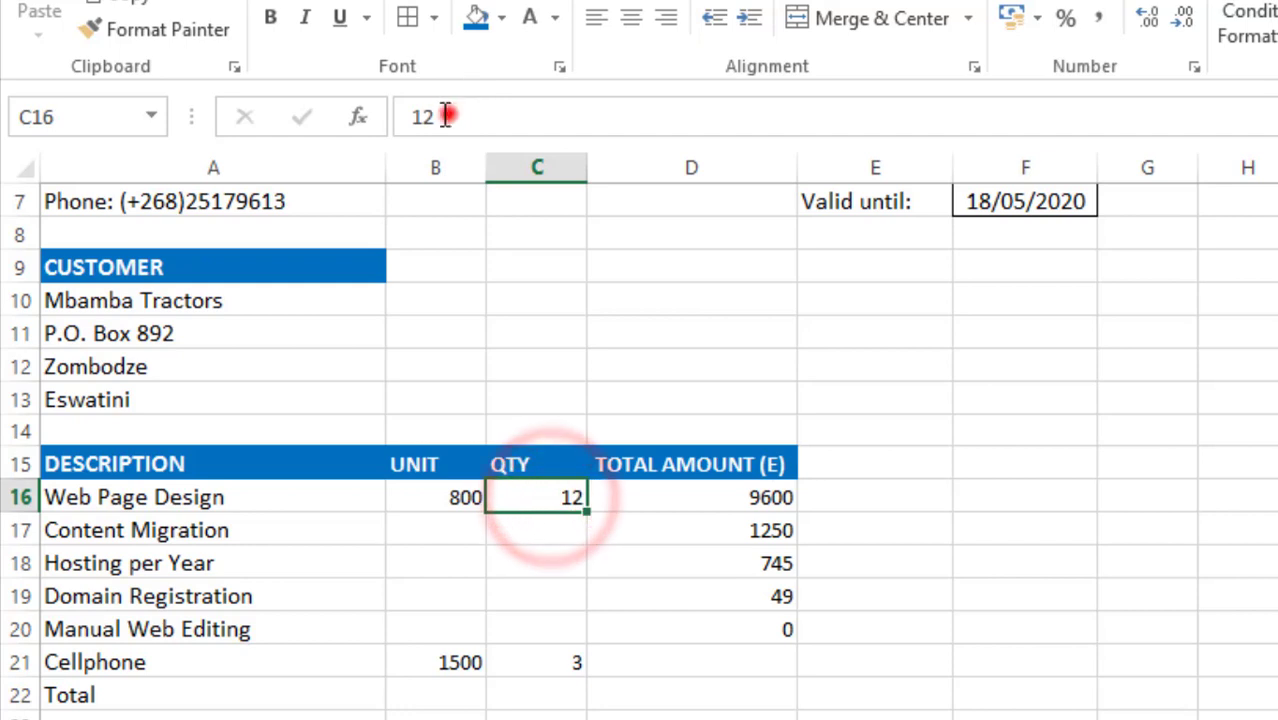
pyautogui.moveTo(436, 117); pyautogui.dragTo(425, 117)
pyautogui.write('0')
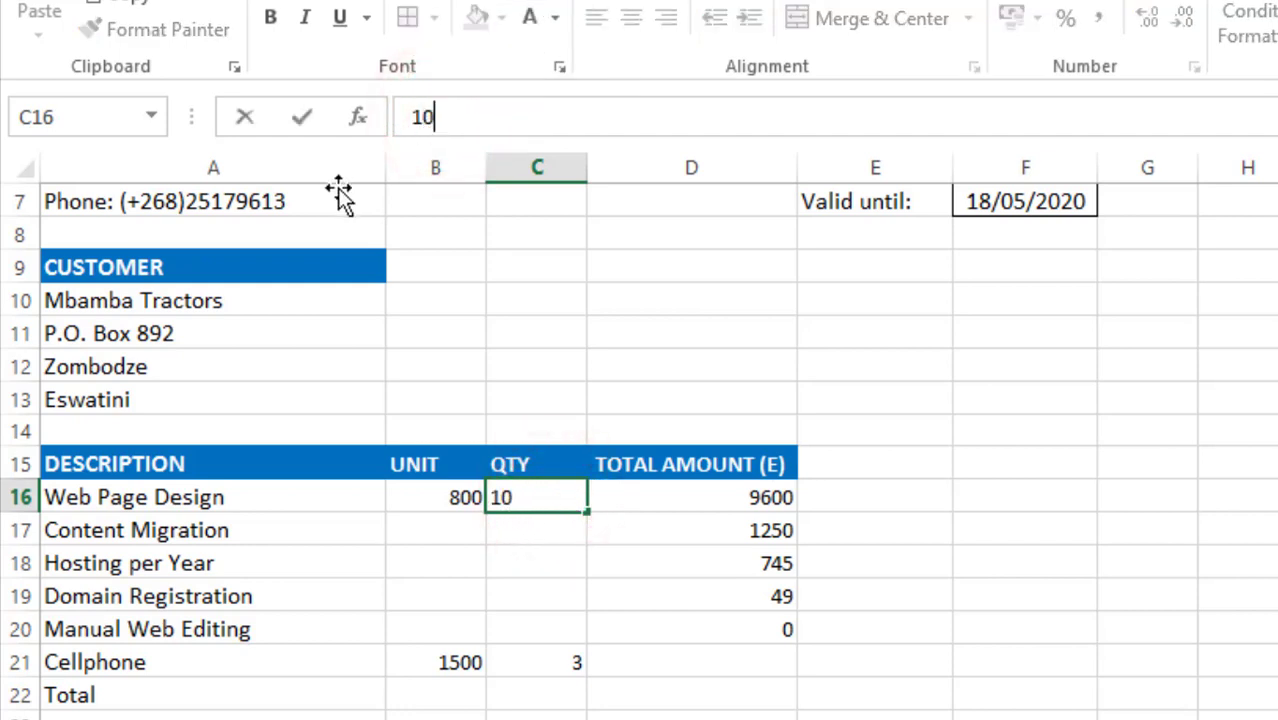
pyautogui.press('Return')
pyautogui.press('Up')
pyautogui.press('Right')
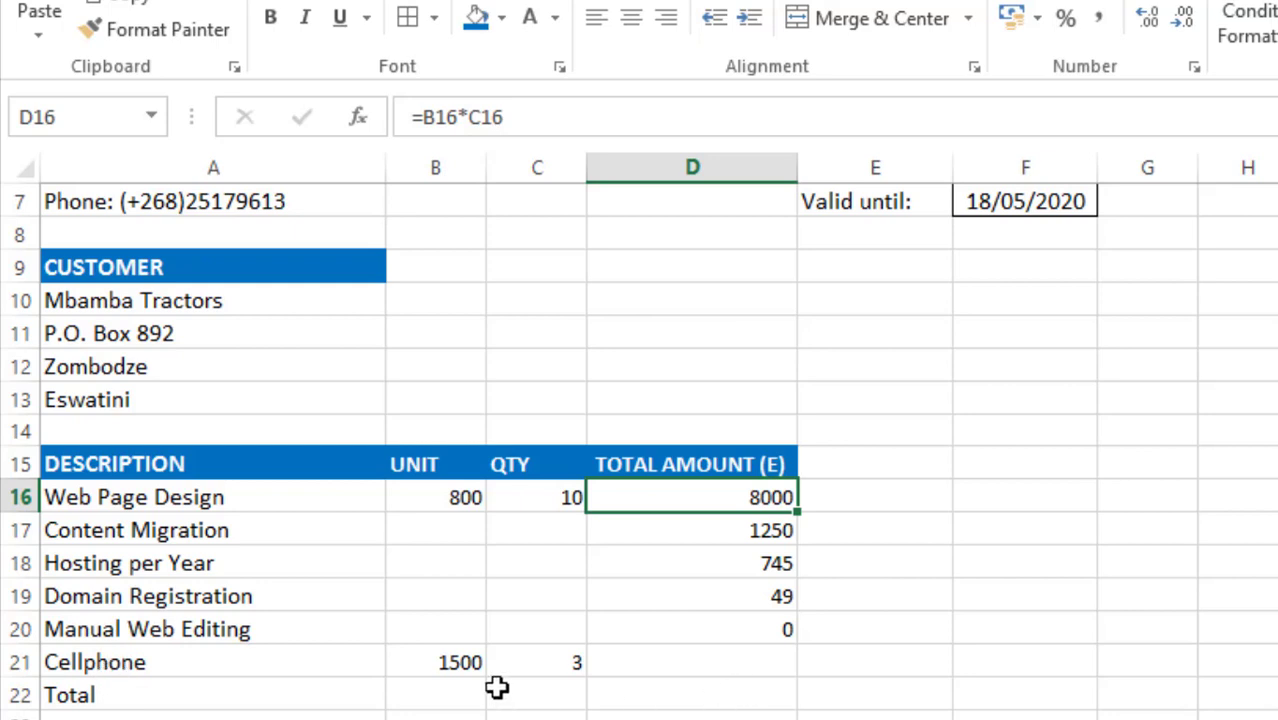
pyautogui.click(701, 662)
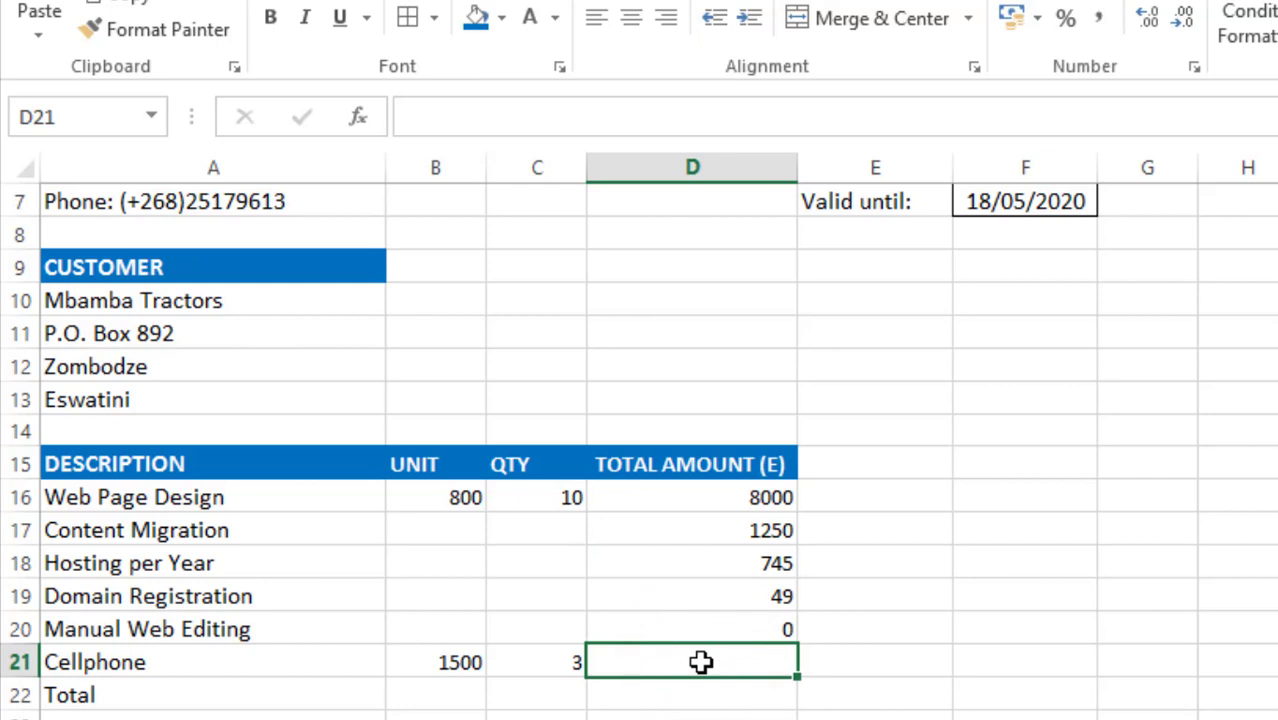
# Enter the Cellphone total formula in D21 from unit price B21 and quantity C21
pyautogui.click(418, 113)
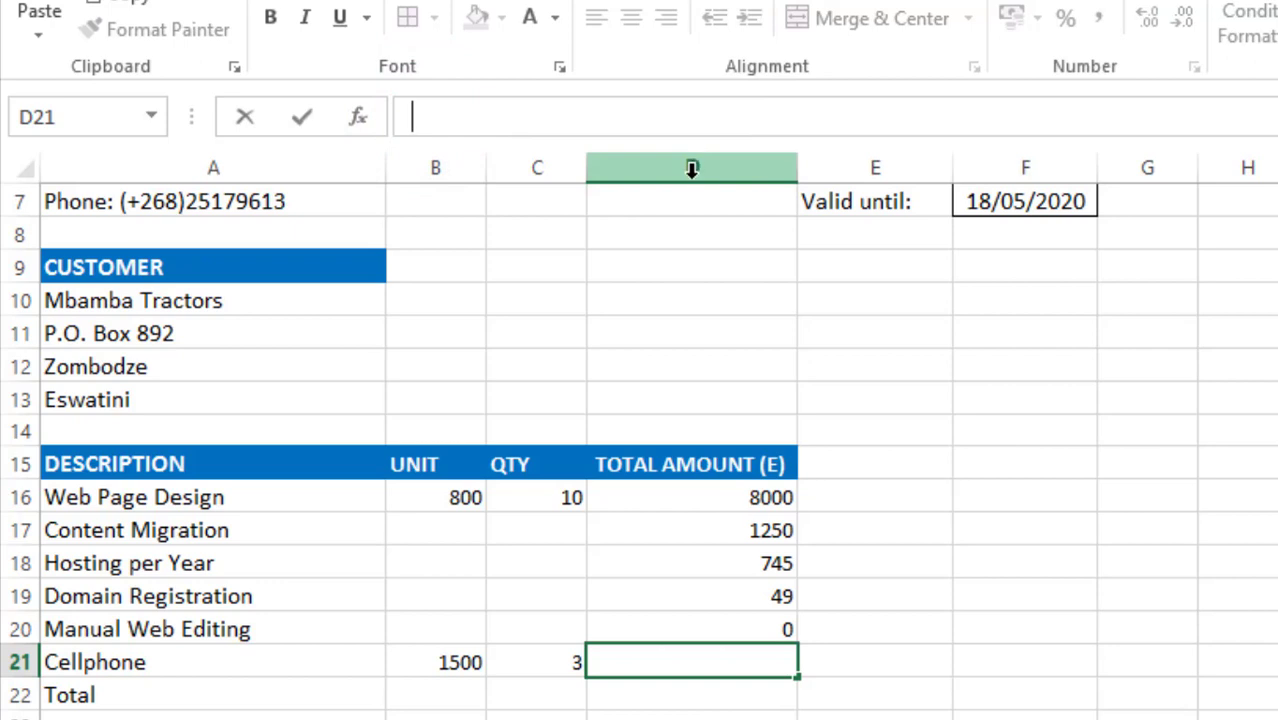
pyautogui.write('=')
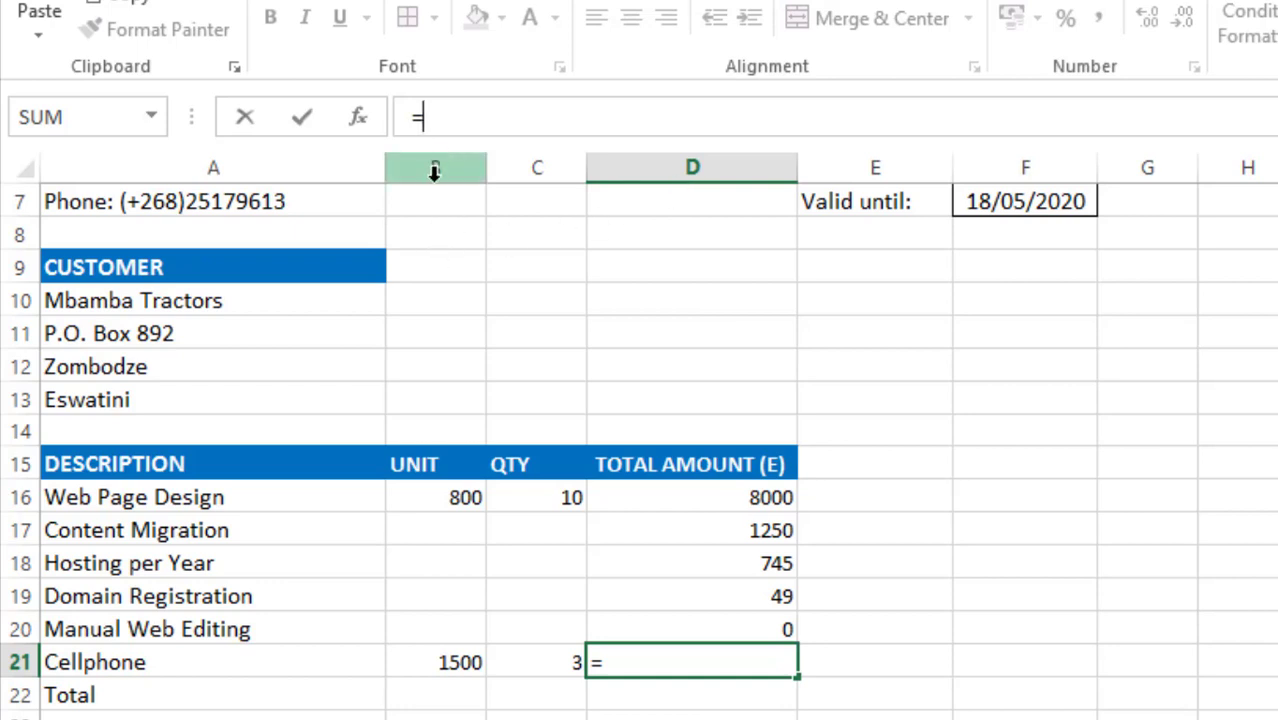
pyautogui.click(404, 662)
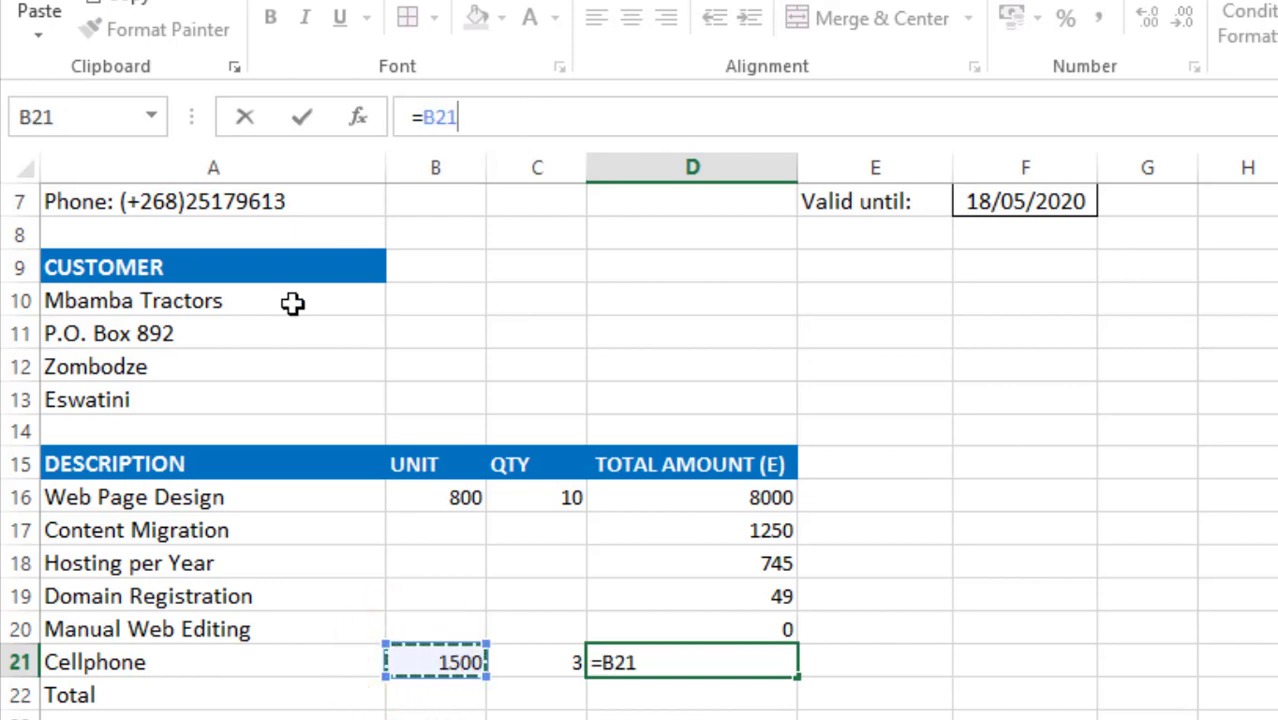
pyautogui.write('+')
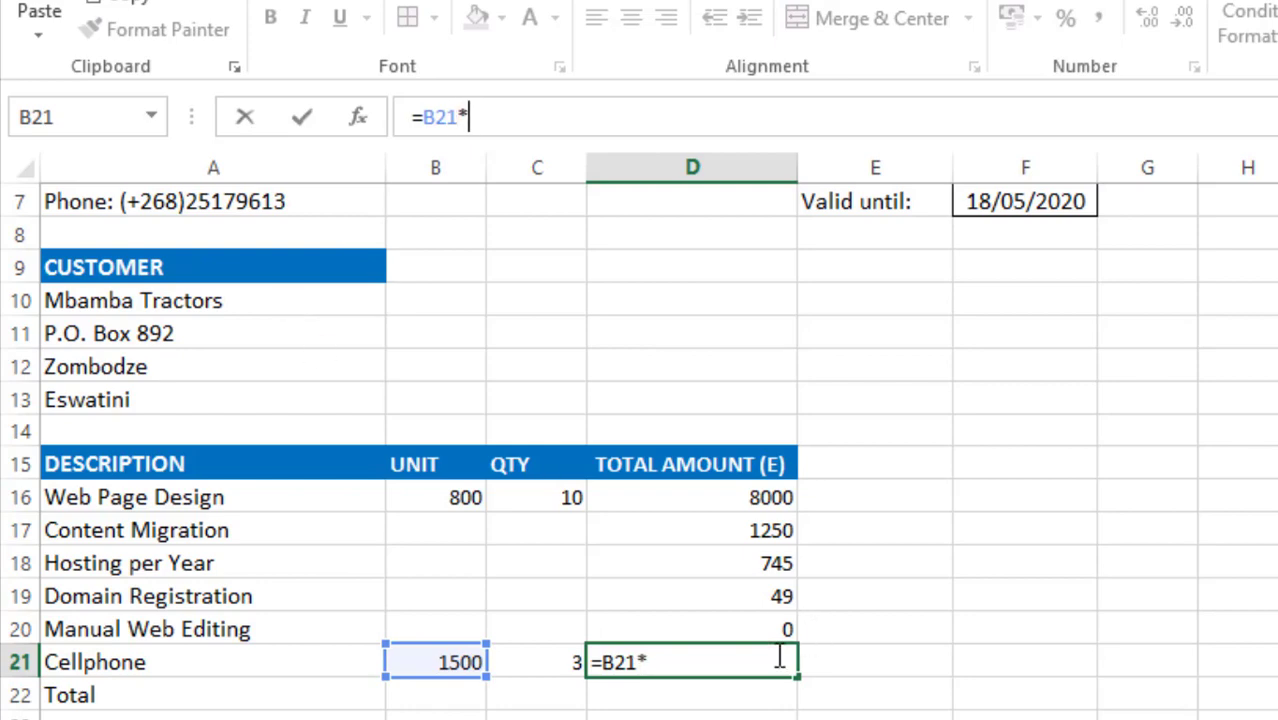
pyautogui.click(534, 663)
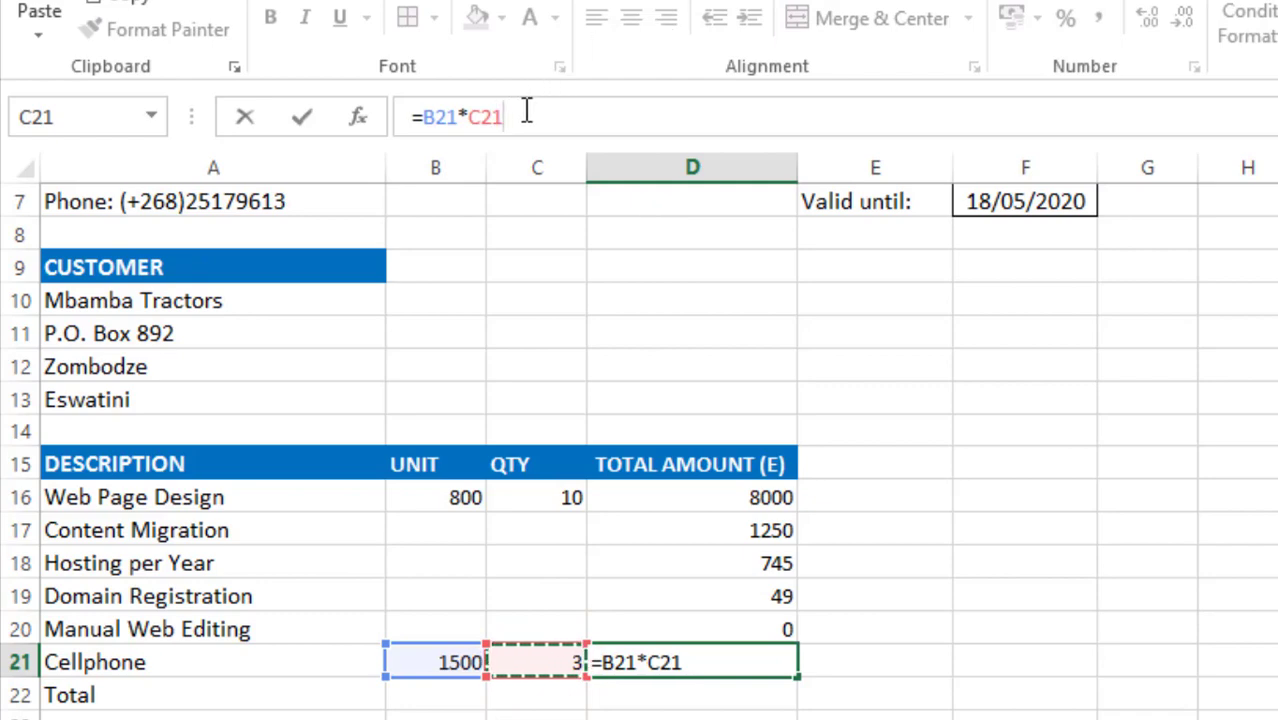
pyautogui.press('Return')
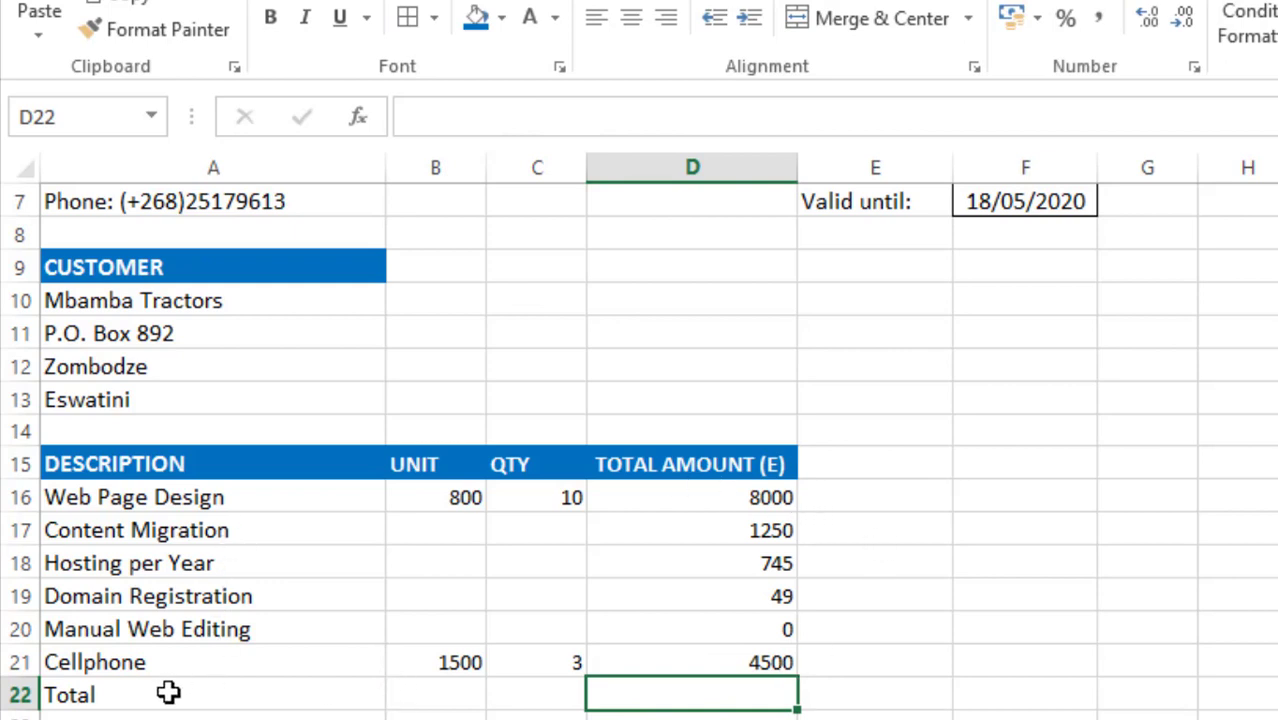
# Merge and centre the Total label across cells A22 to C22
pyautogui.moveTo(168, 693); pyautogui.dragTo(561, 703)
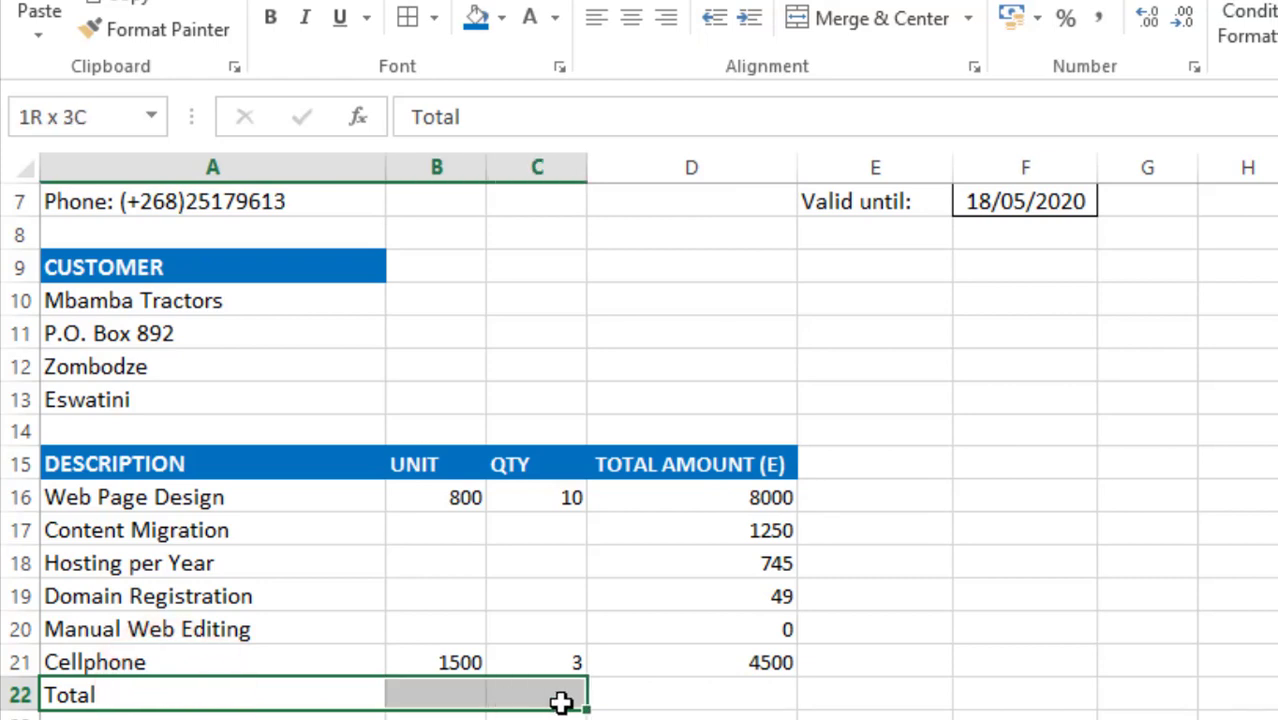
pyautogui.click(864, 20)
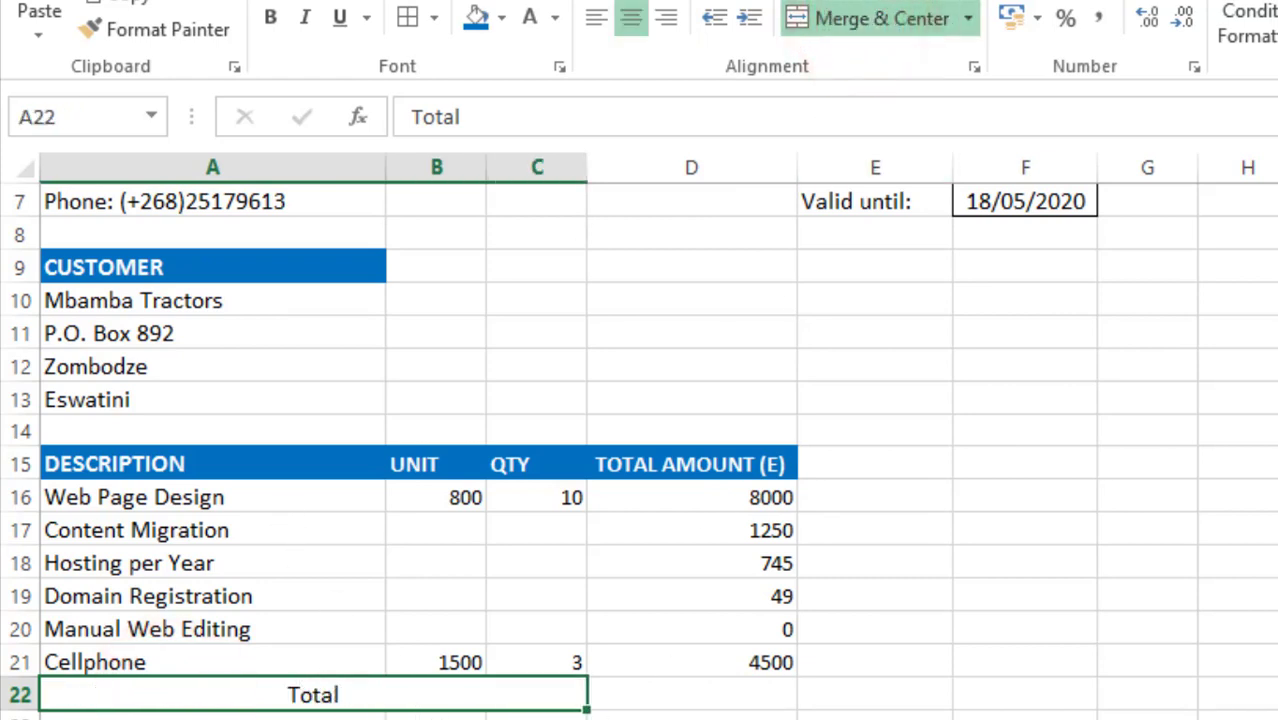
pyautogui.click(537, 718)
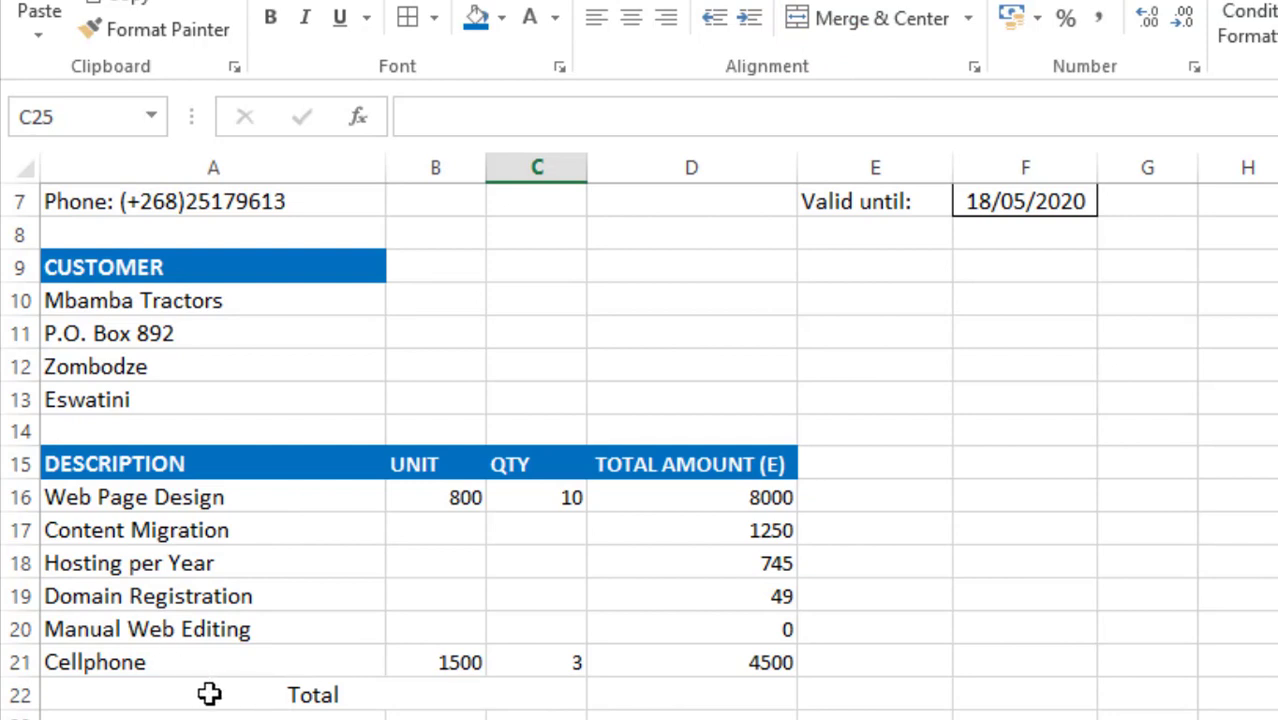
pyautogui.click(768, 692)
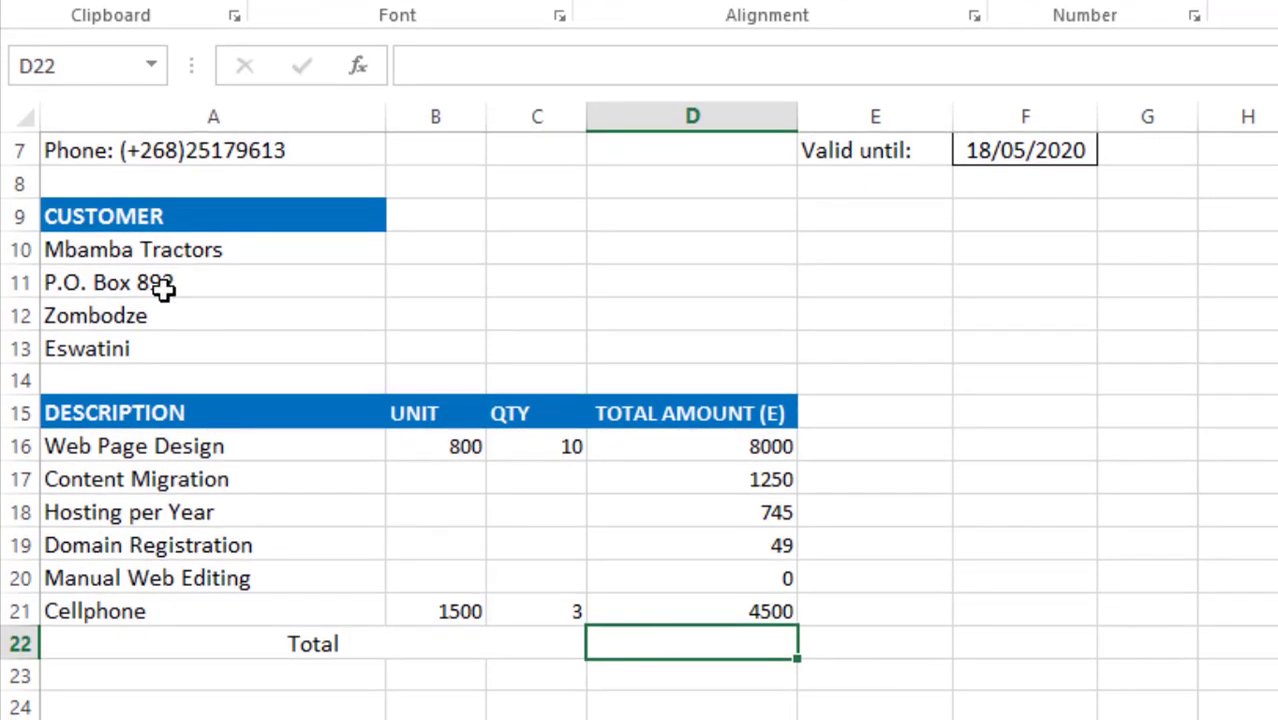
# Enter =SUM(D16:D21) in D22 so the grand total shows 14544
pyautogui.click(430, 58)
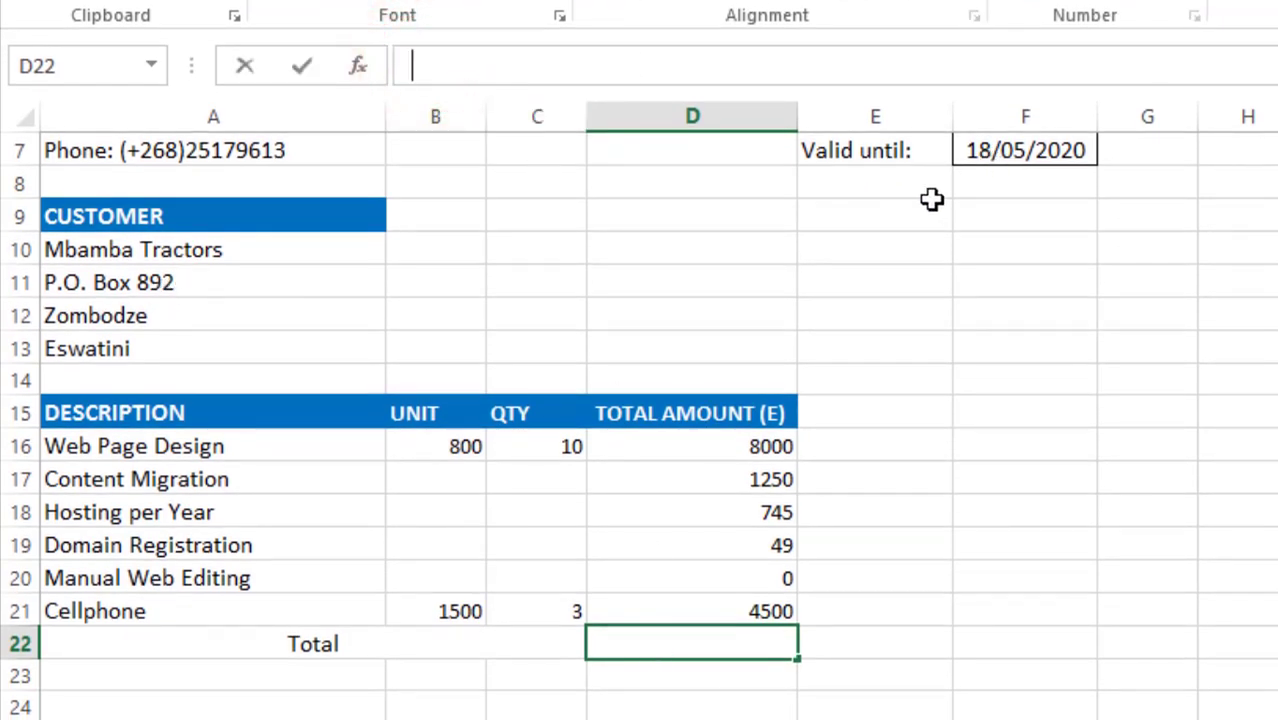
pyautogui.write('=')
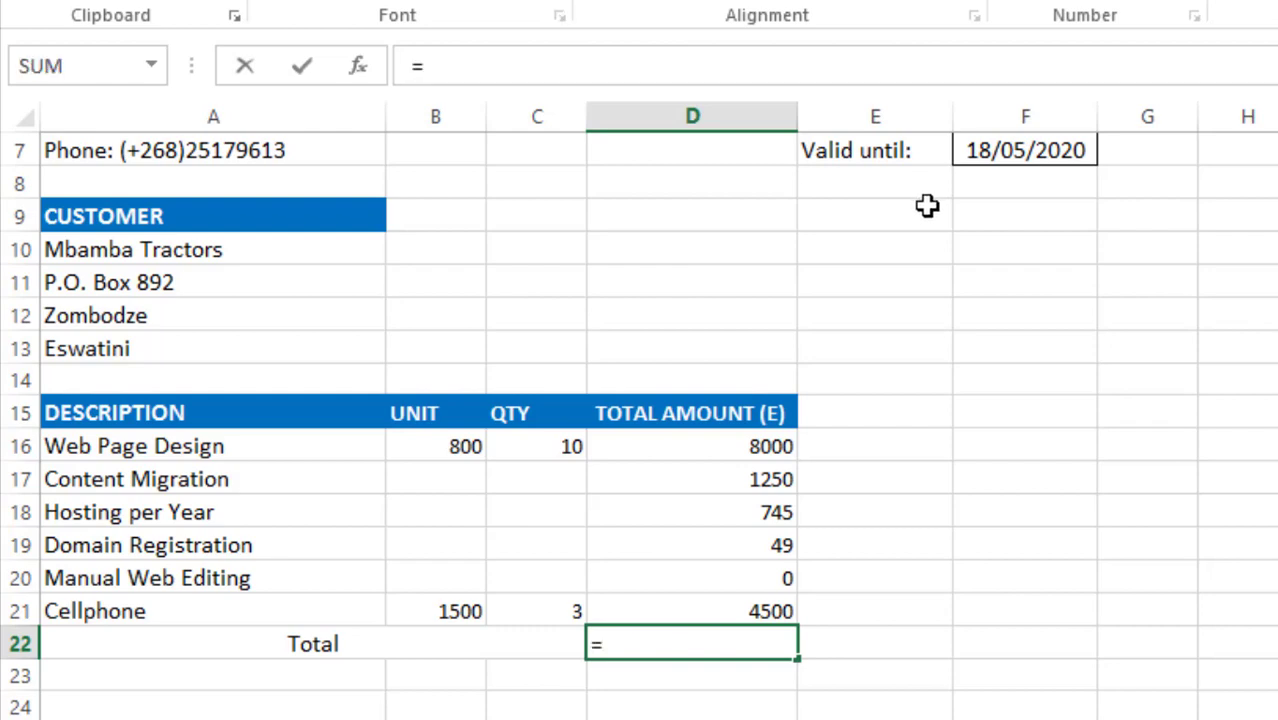
pyautogui.write('su')
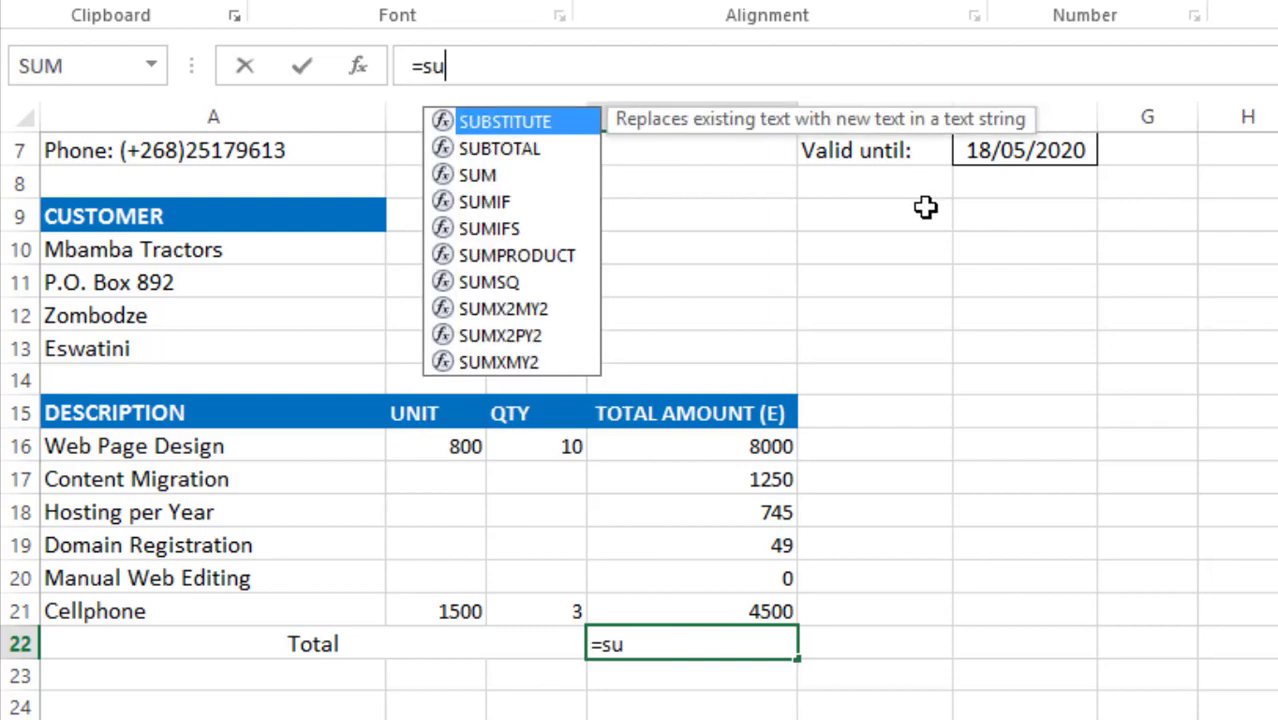
pyautogui.write('m')
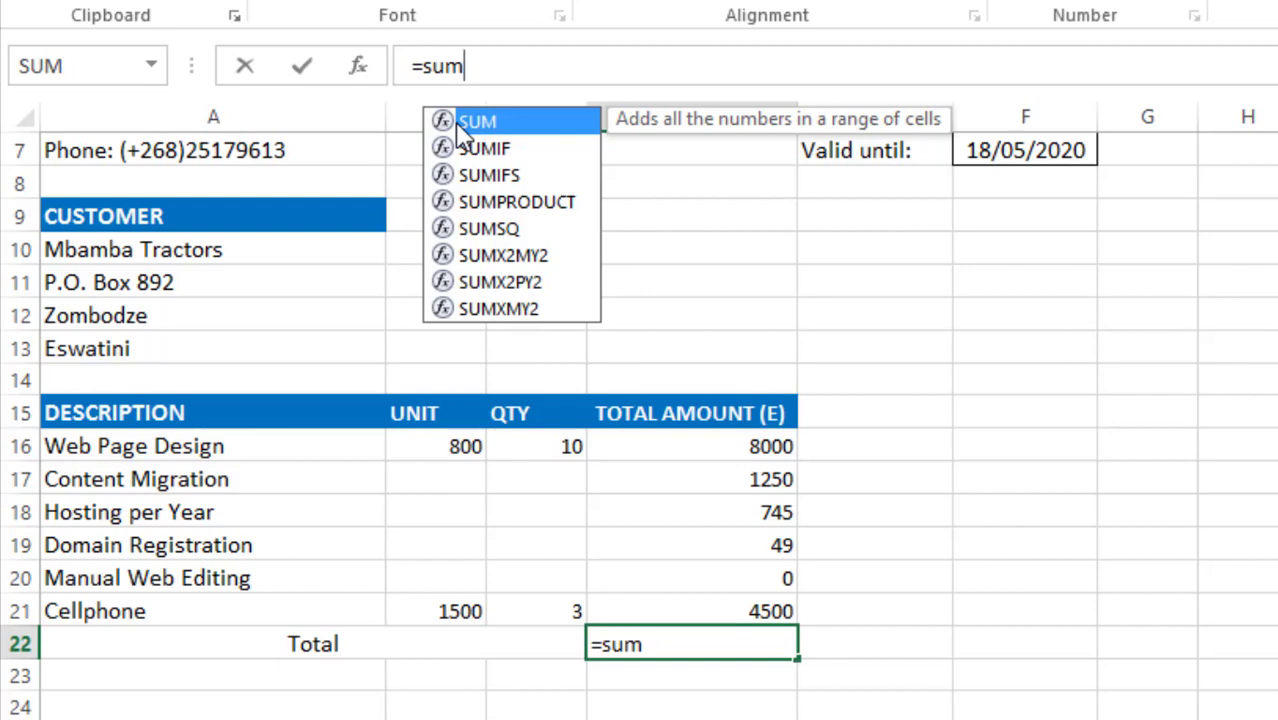
pyautogui.write('(')
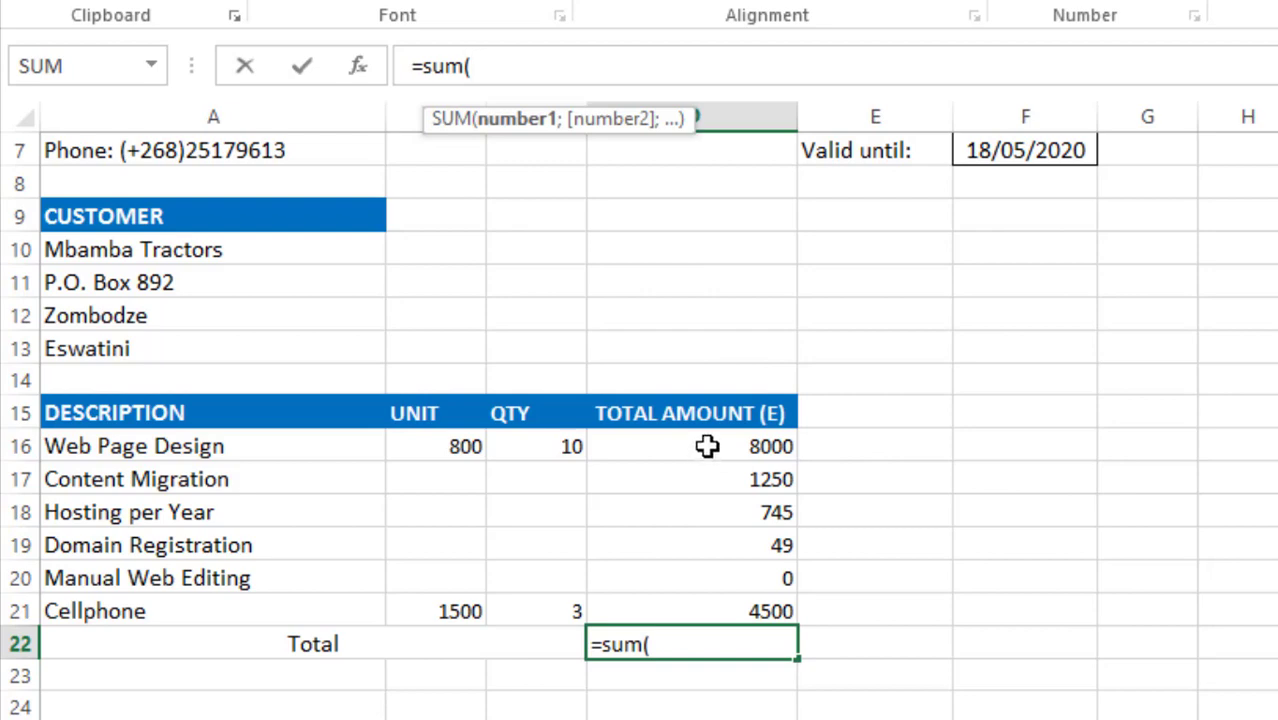
pyautogui.moveTo(707, 446); pyautogui.dragTo(734, 612)
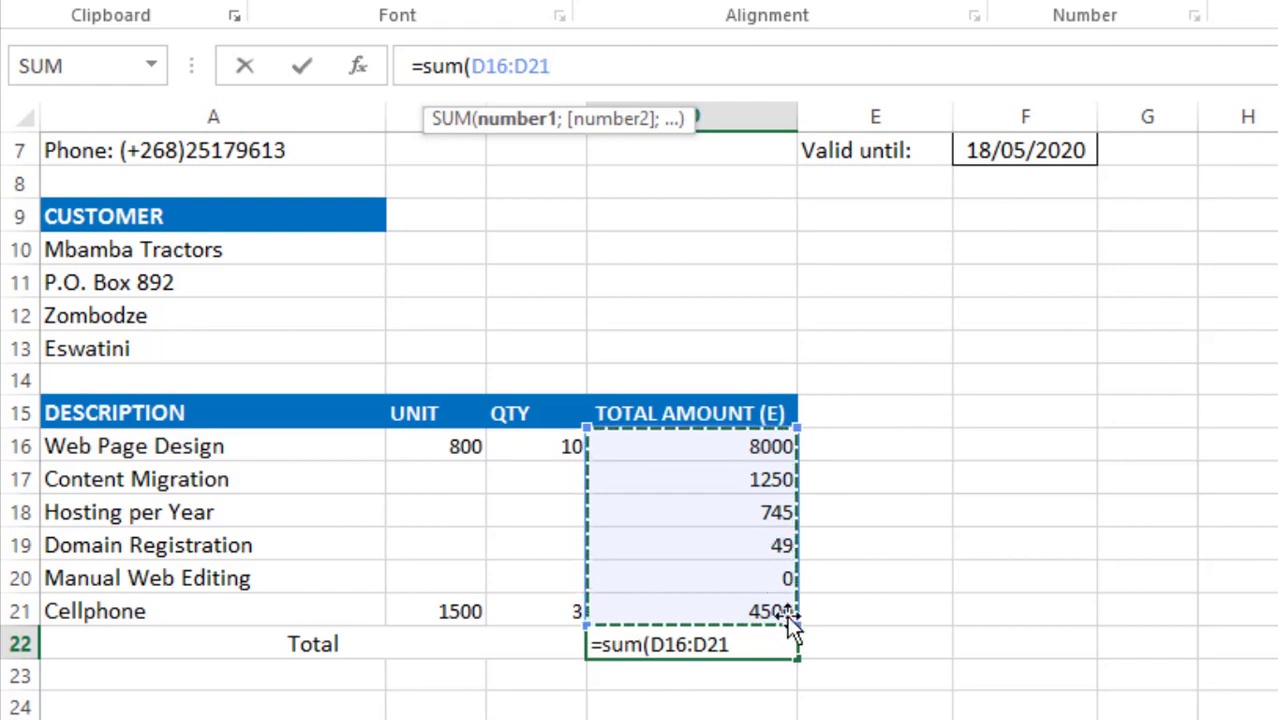
pyautogui.moveTo(764, 643); pyautogui.dragTo(764, 641)
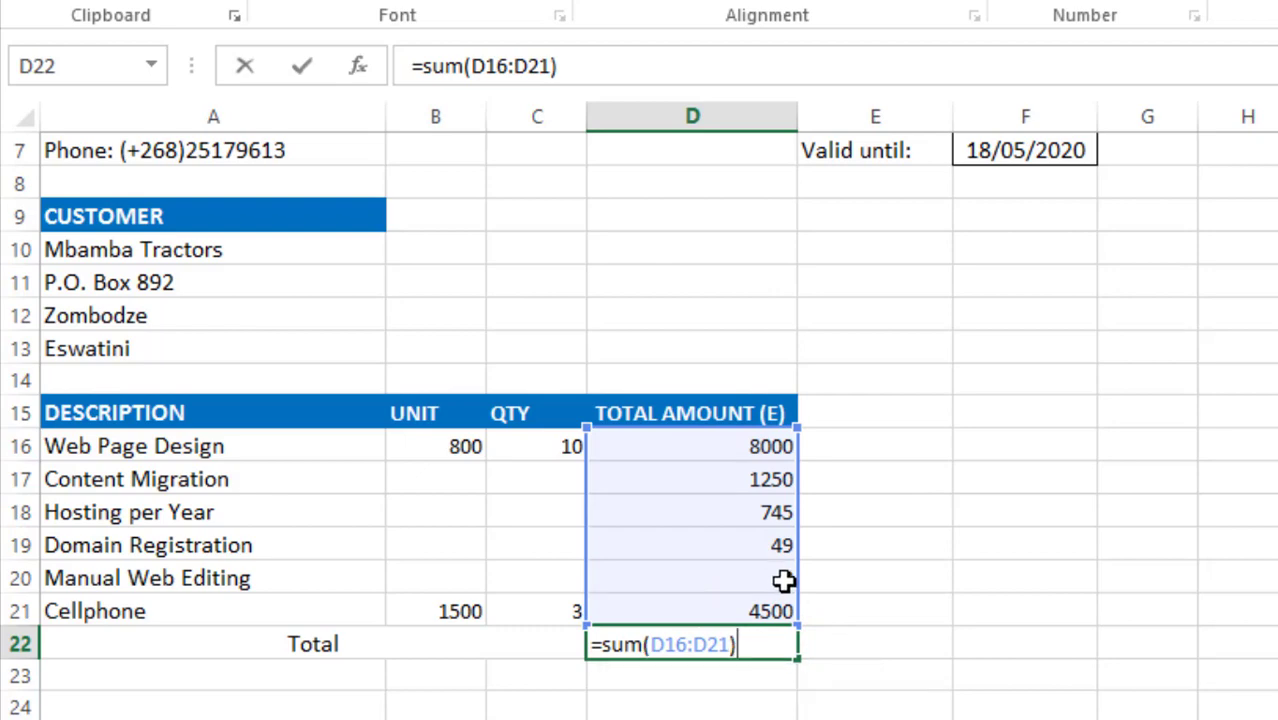
pyautogui.press('Return')
pyautogui.click(763, 643)
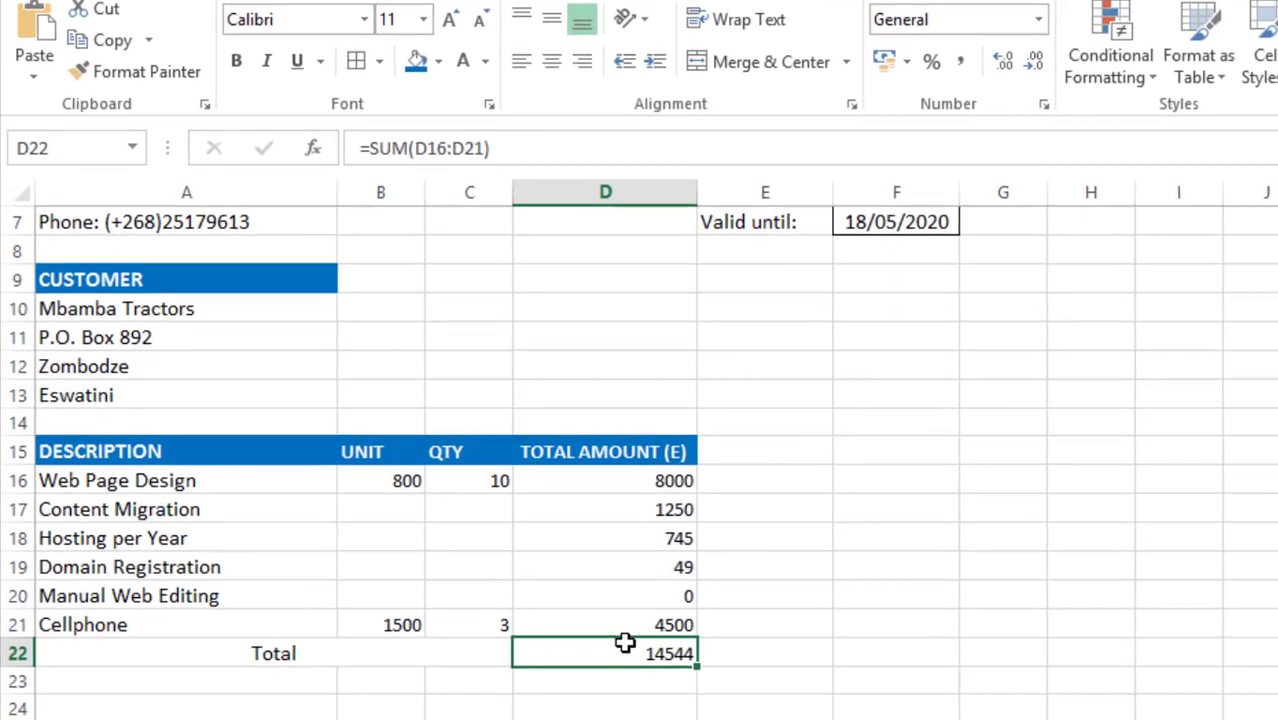
# Make the Total row A22:D22 bold
pyautogui.moveTo(246, 660); pyautogui.dragTo(610, 657)
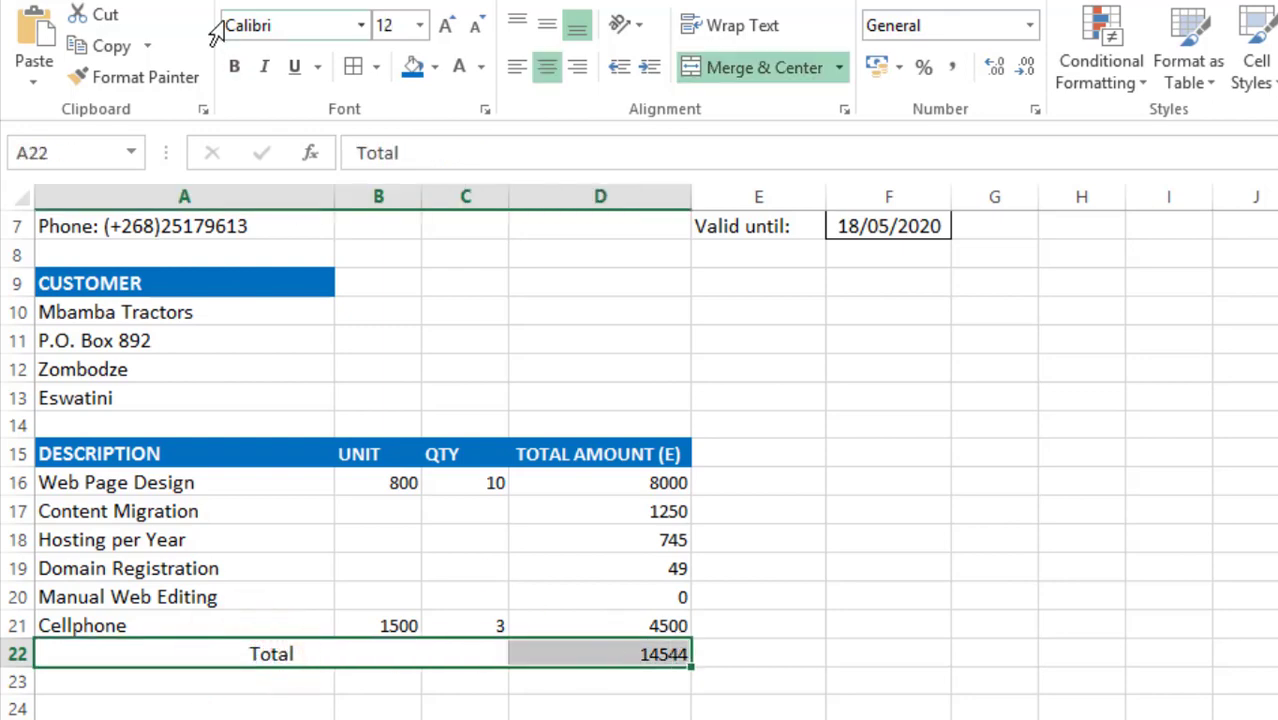
pyautogui.click(234, 66)
pyautogui.click(1106, 637)
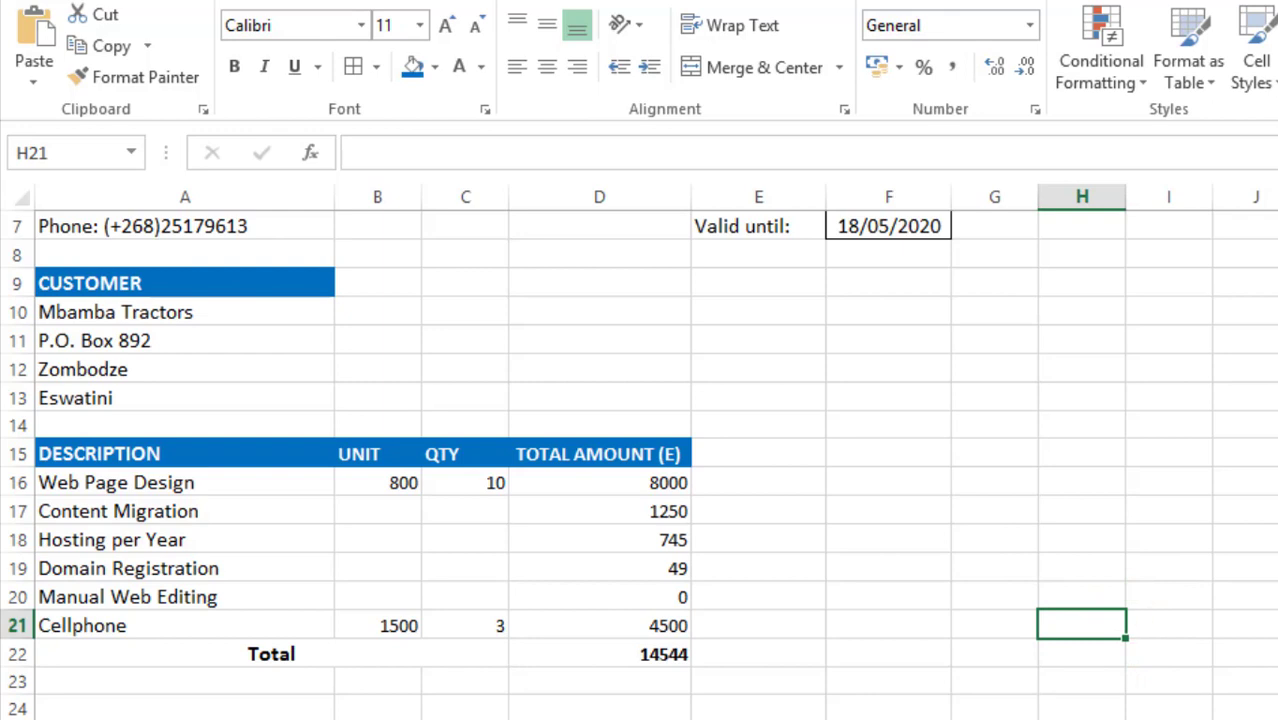
# Unmerge the Total label back into A22, then select the quotation table A15:D22
pyautogui.click(134, 651)
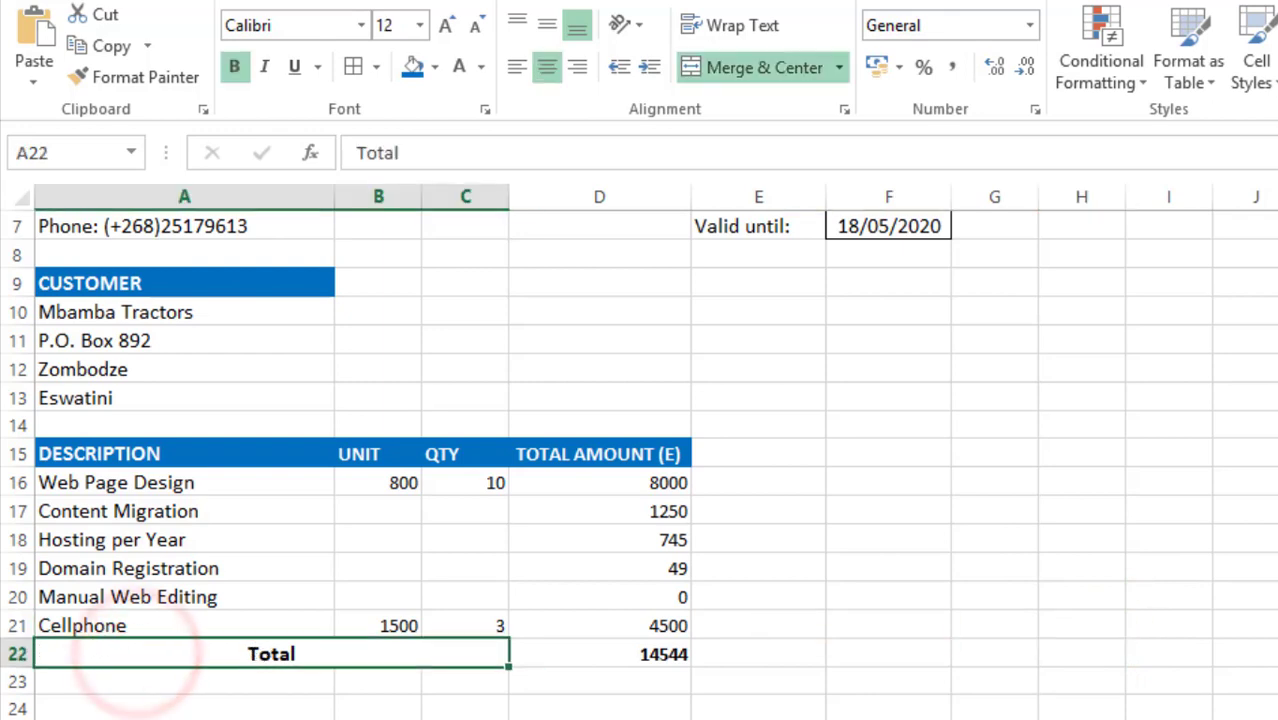
pyautogui.hotkey('alt', 'Tab')
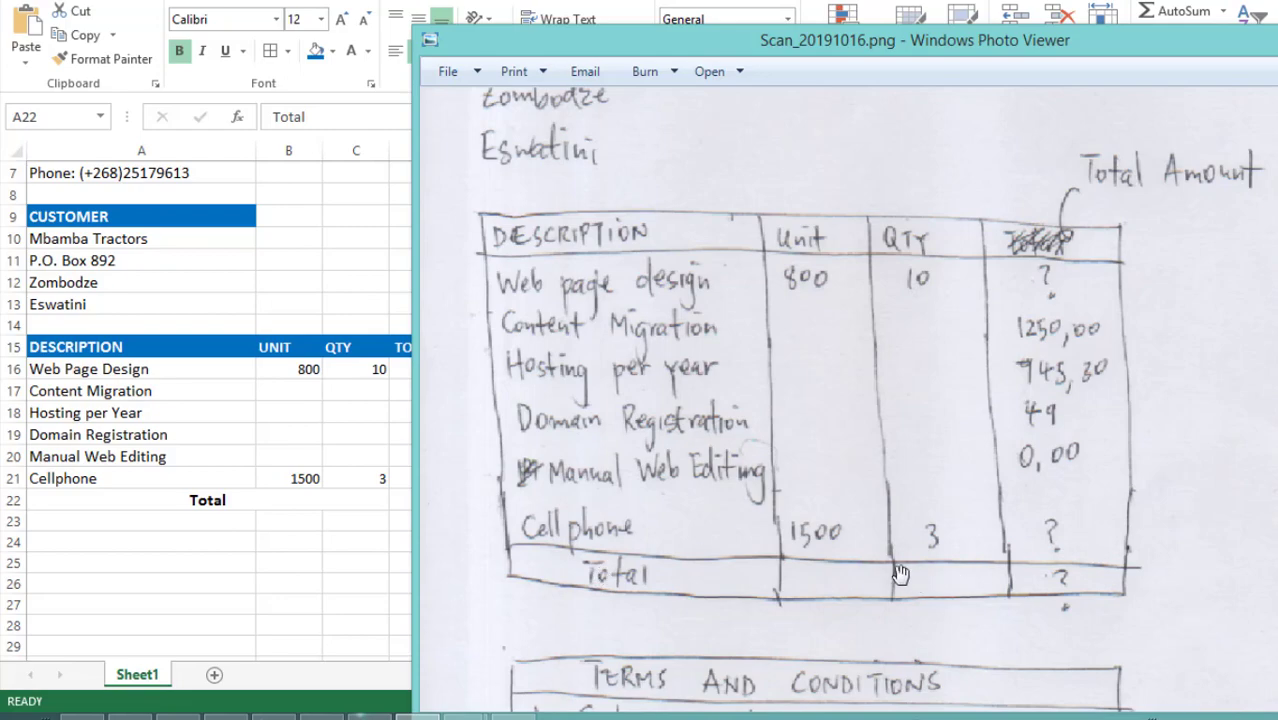
pyautogui.click(1250, 46)
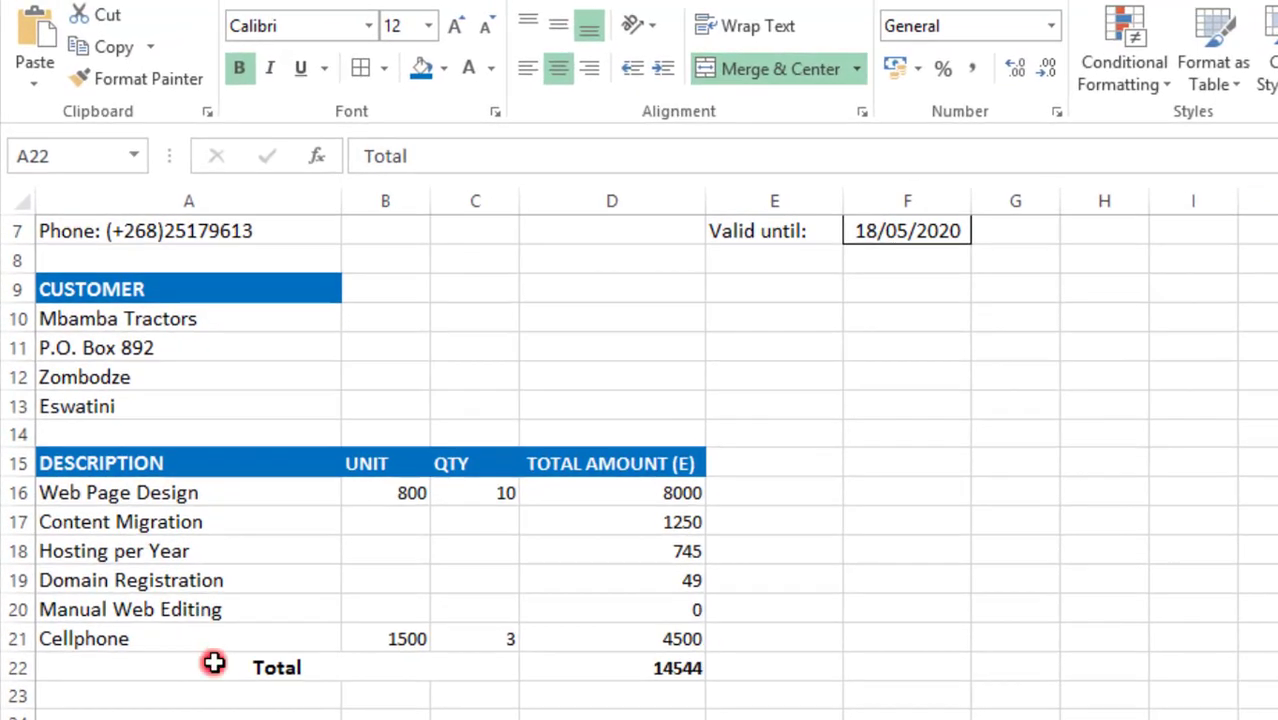
pyautogui.click(162, 503)
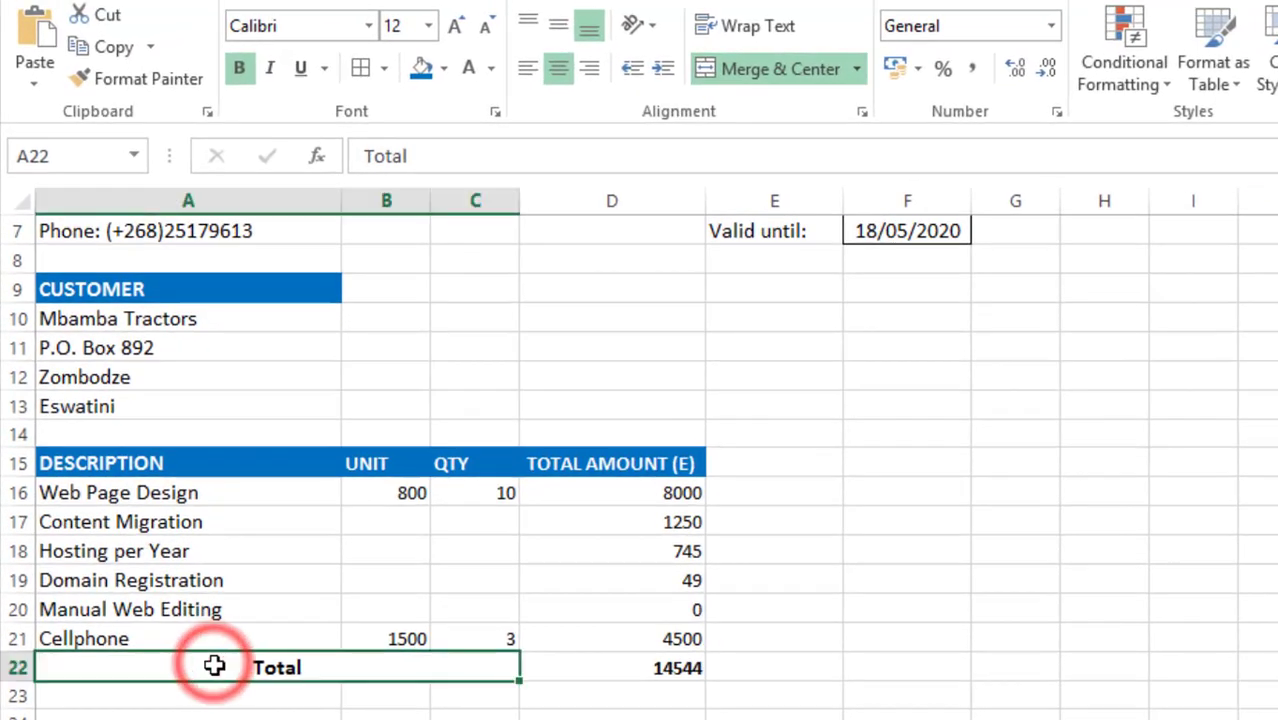
pyautogui.click(777, 70)
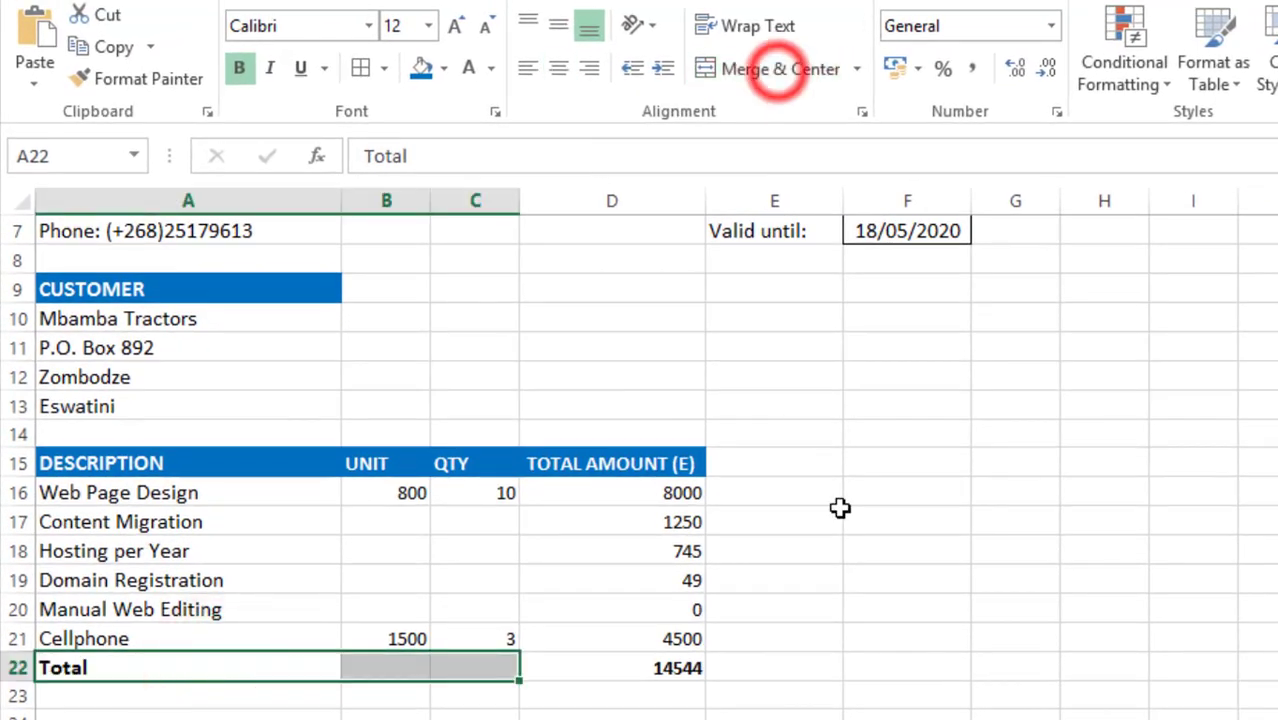
pyautogui.click(955, 676)
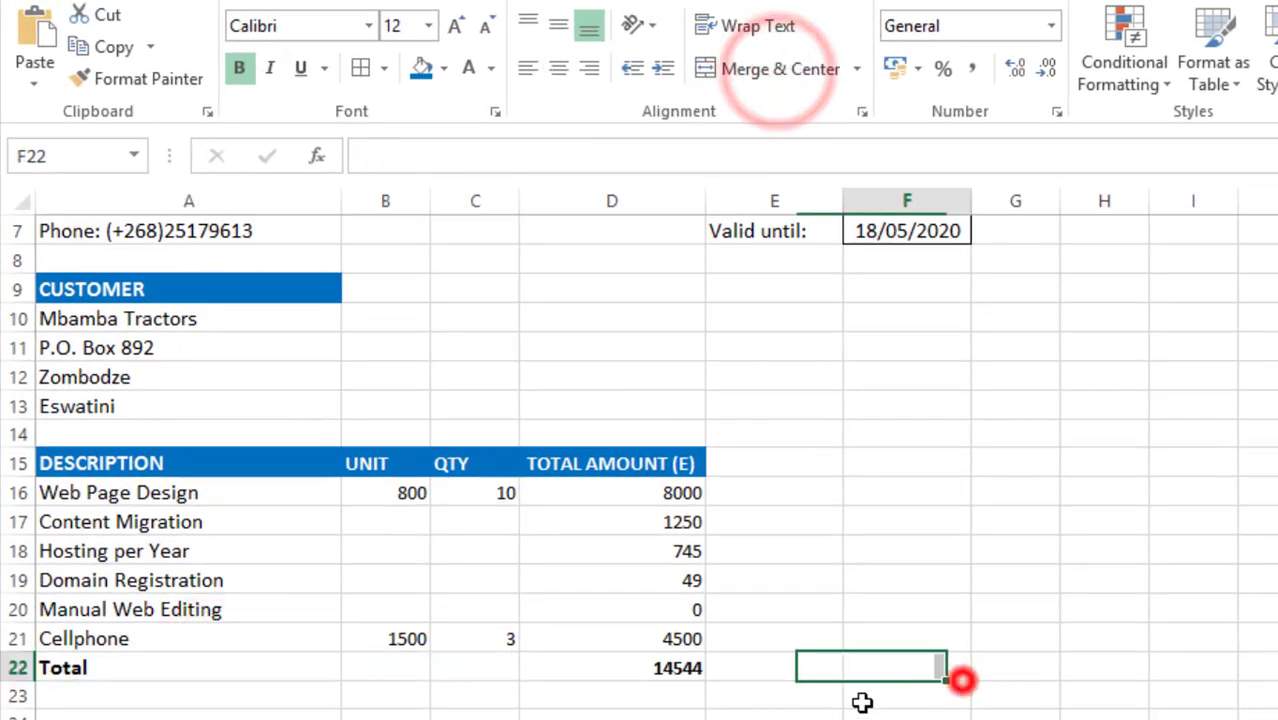
pyautogui.click(690, 672)
pyautogui.moveTo(326, 600); pyautogui.dragTo(42, 462)
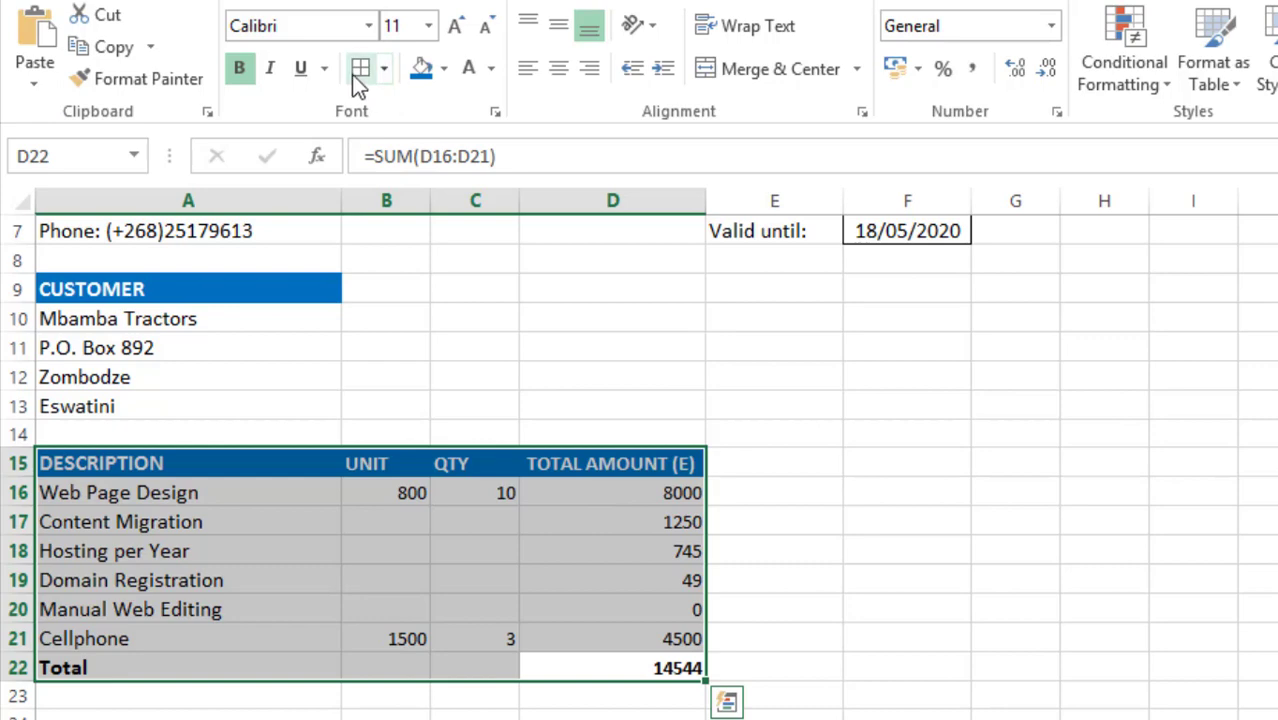
# Give table A15:D22 outline plus inside vertical and horizontal borders via Format Cells
pyautogui.click(384, 68)
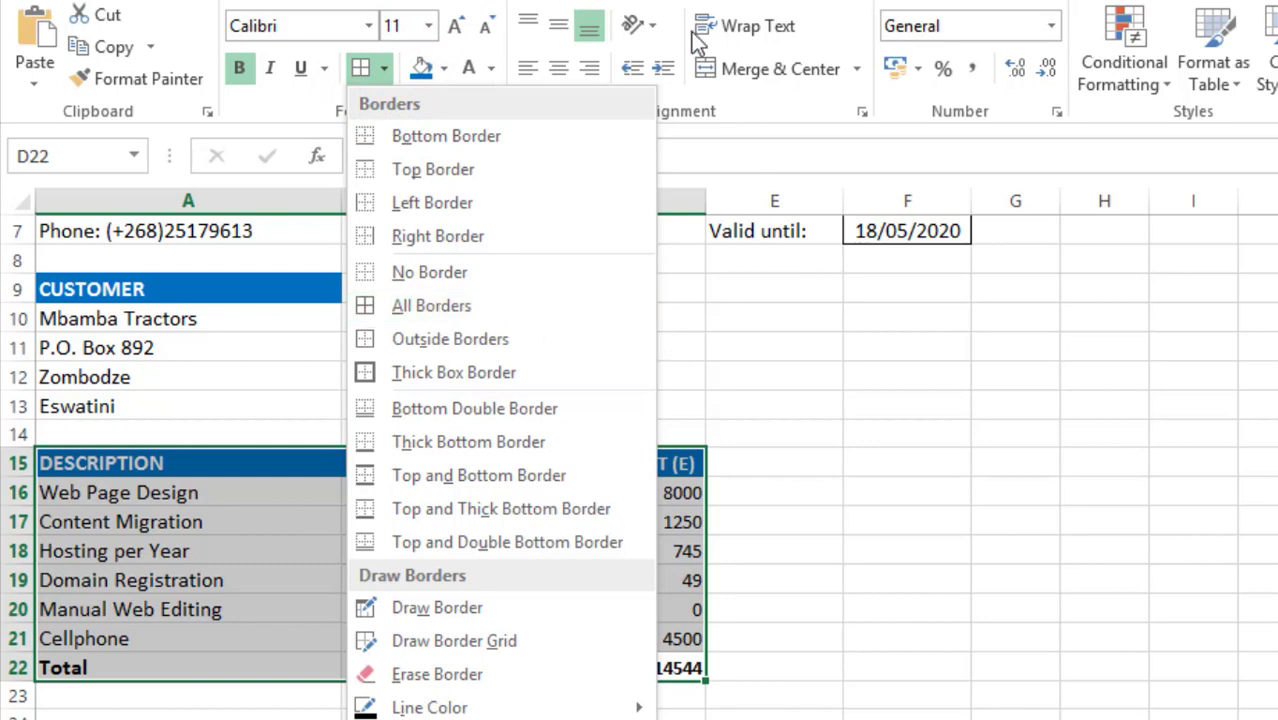
pyautogui.click(385, 68)
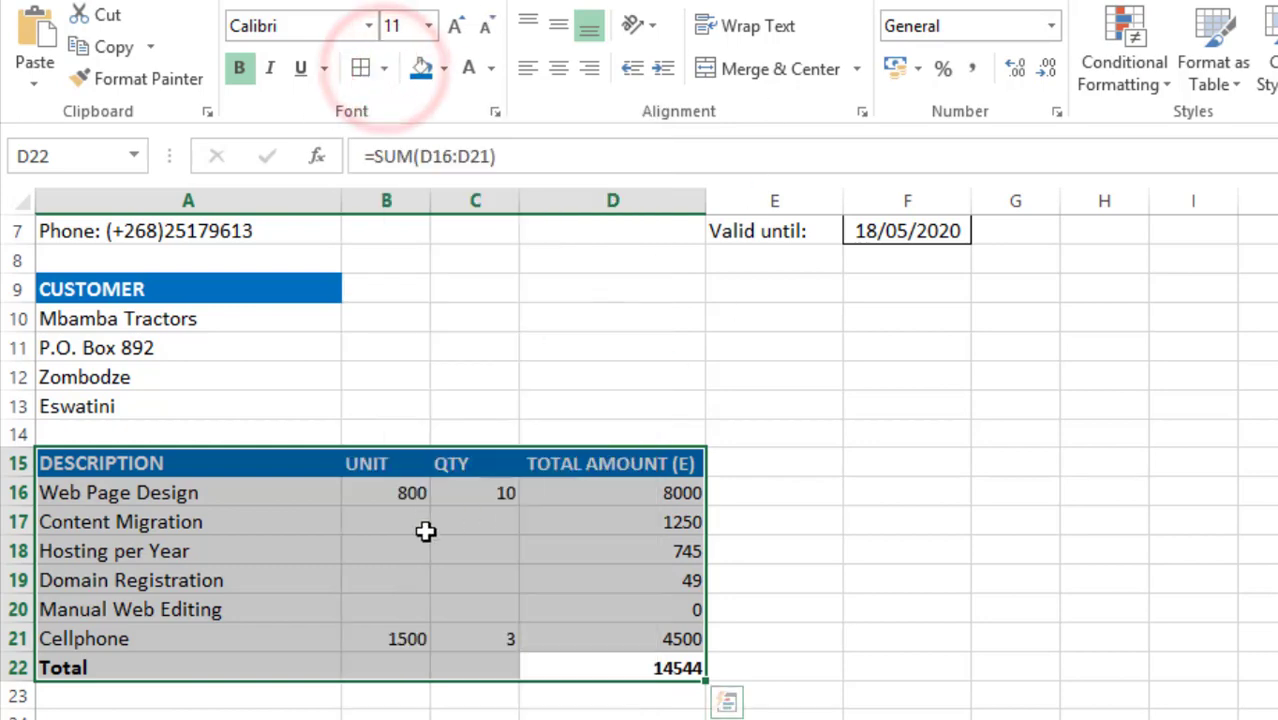
pyautogui.rightClick(472, 550)
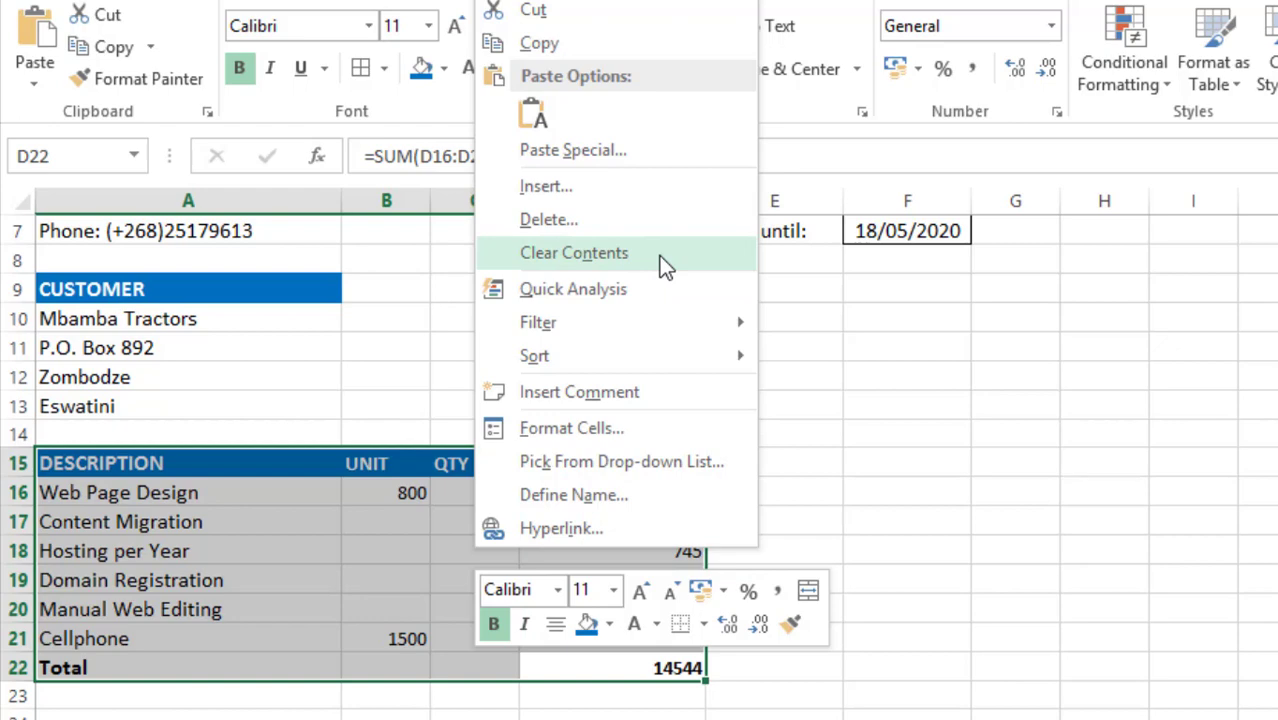
pyautogui.click(617, 430)
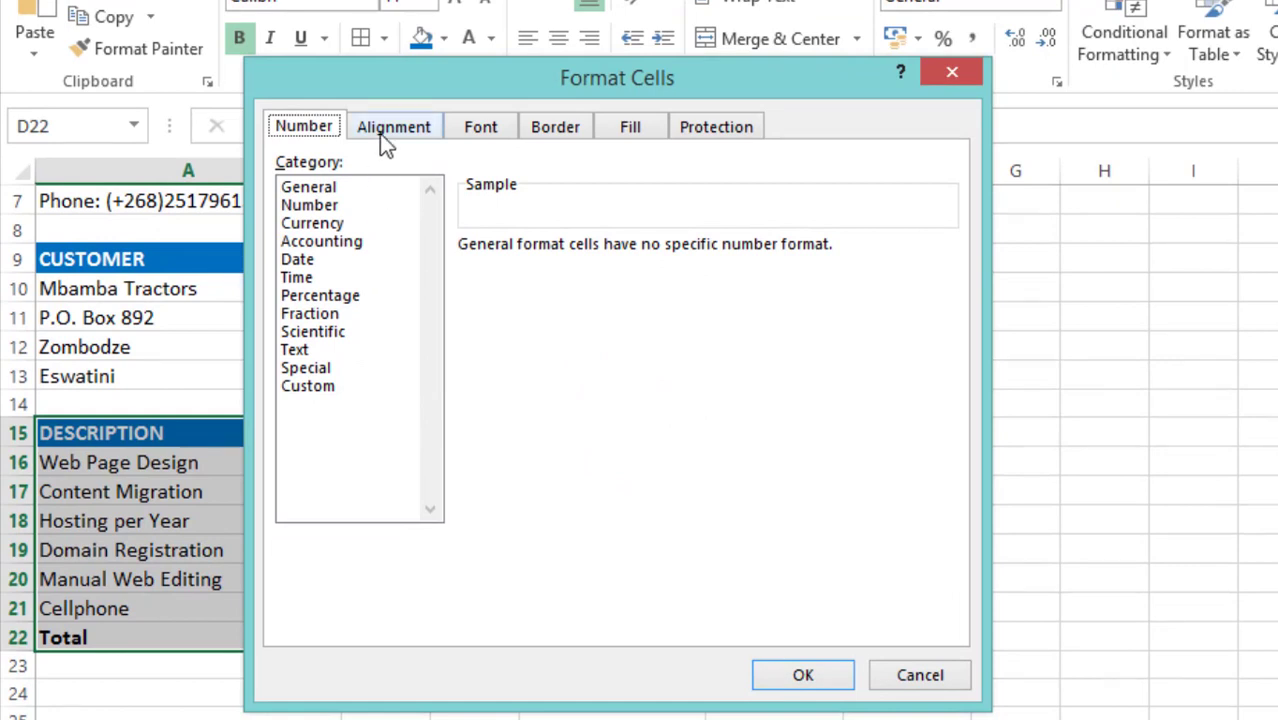
pyautogui.click(546, 134)
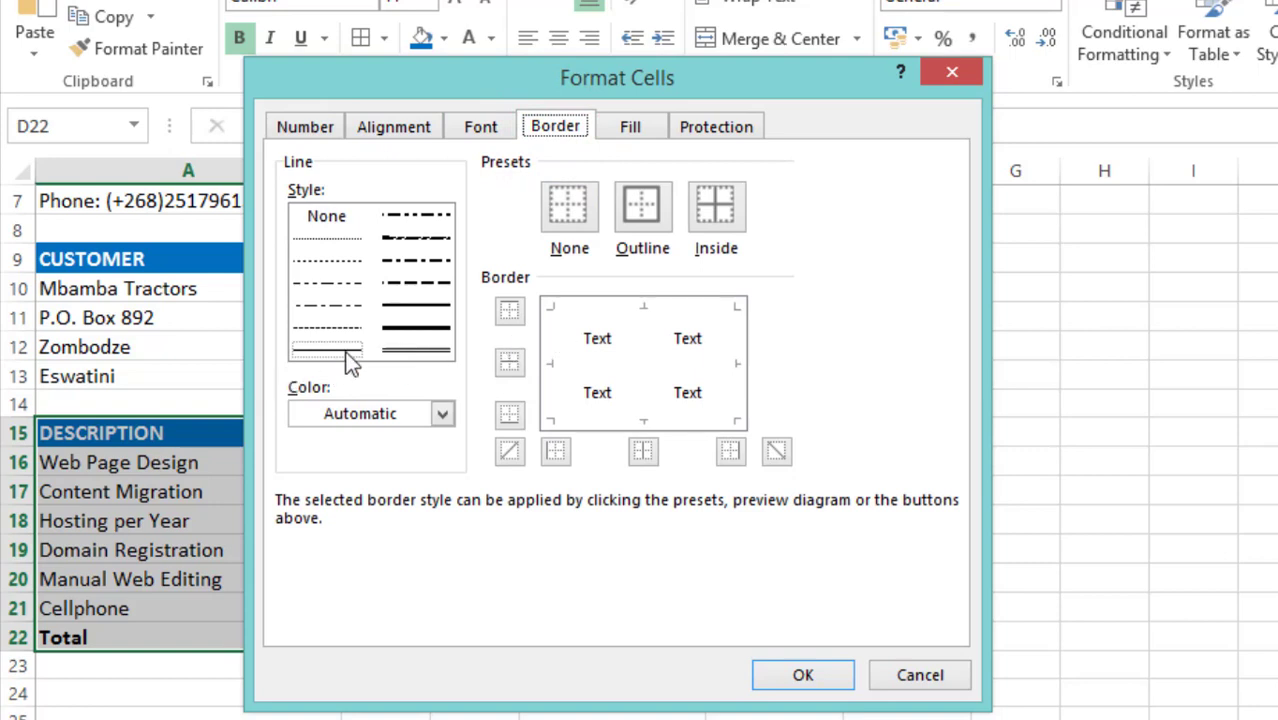
pyautogui.click(553, 348)
pyautogui.click(586, 313)
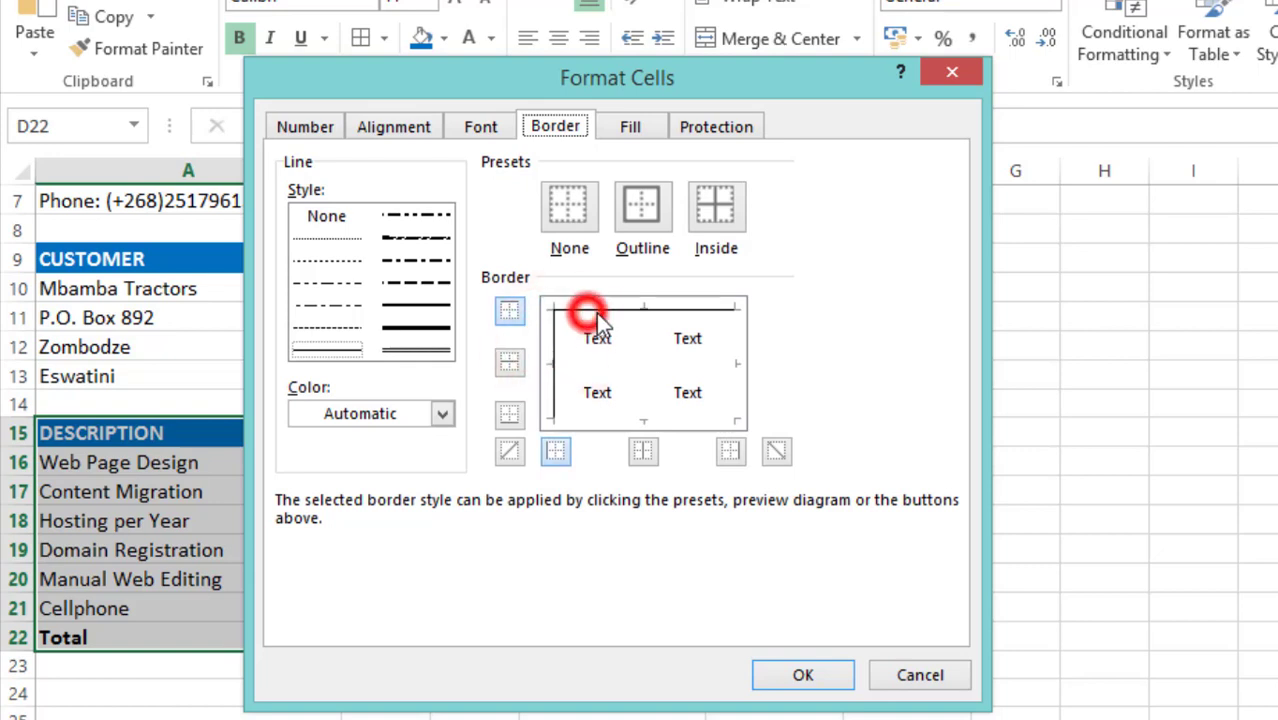
pyautogui.click(727, 345)
pyautogui.click(630, 403)
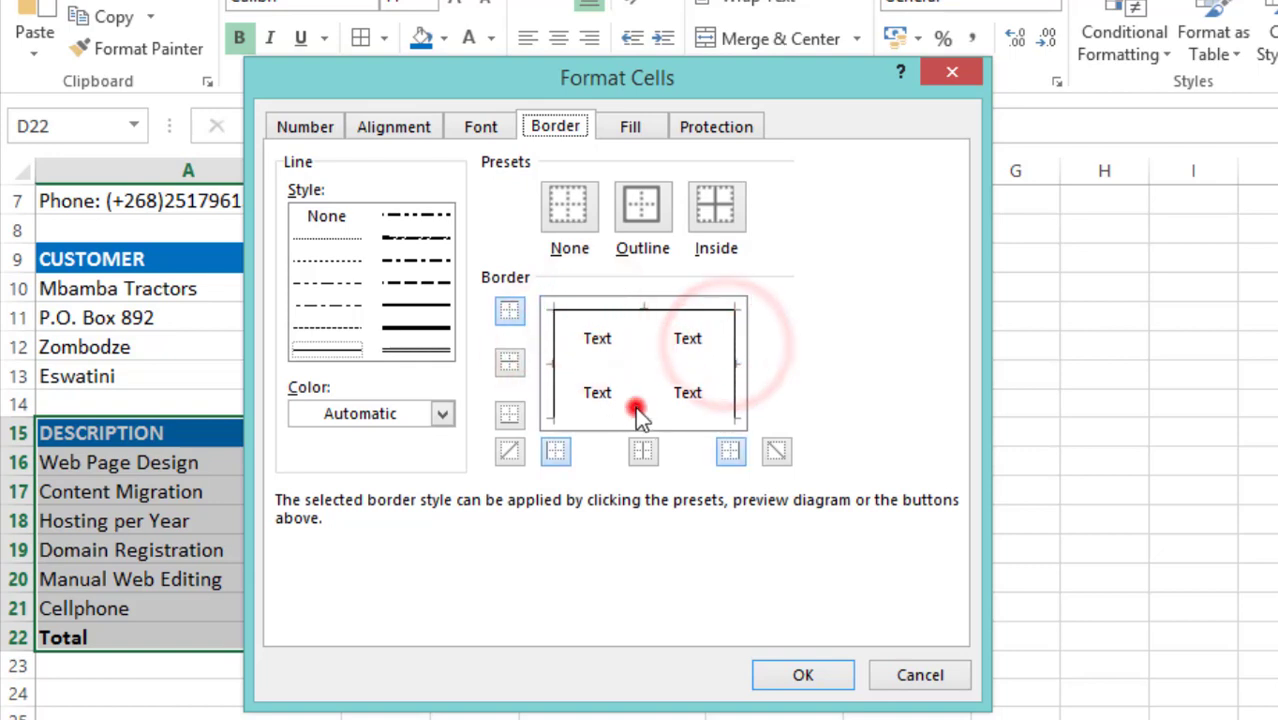
pyautogui.click(645, 350)
pyautogui.click(594, 366)
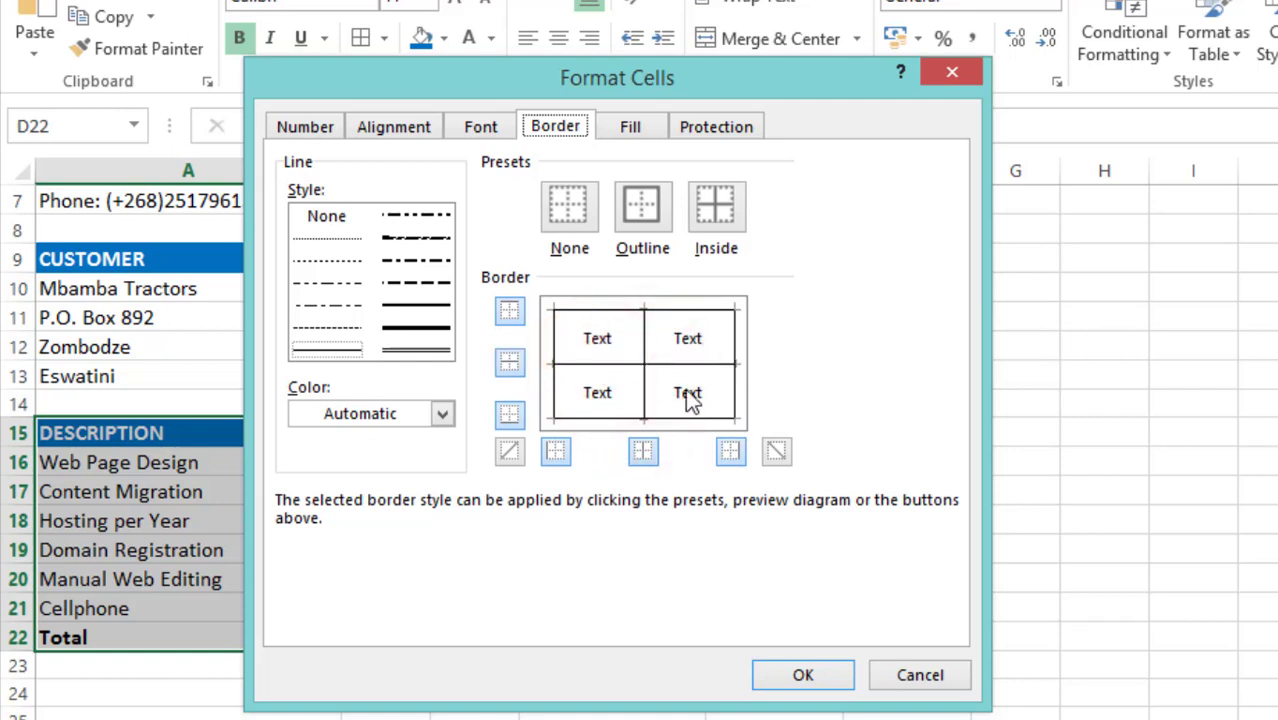
pyautogui.click(817, 674)
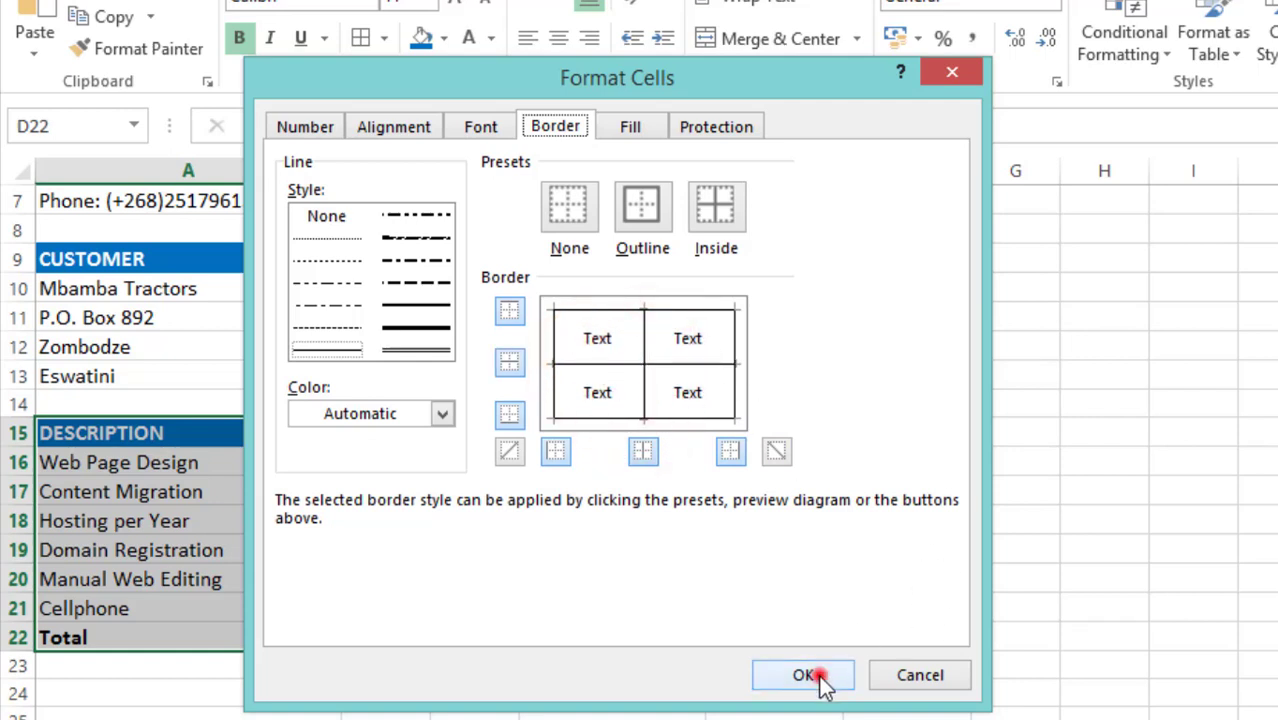
pyautogui.click(870, 554)
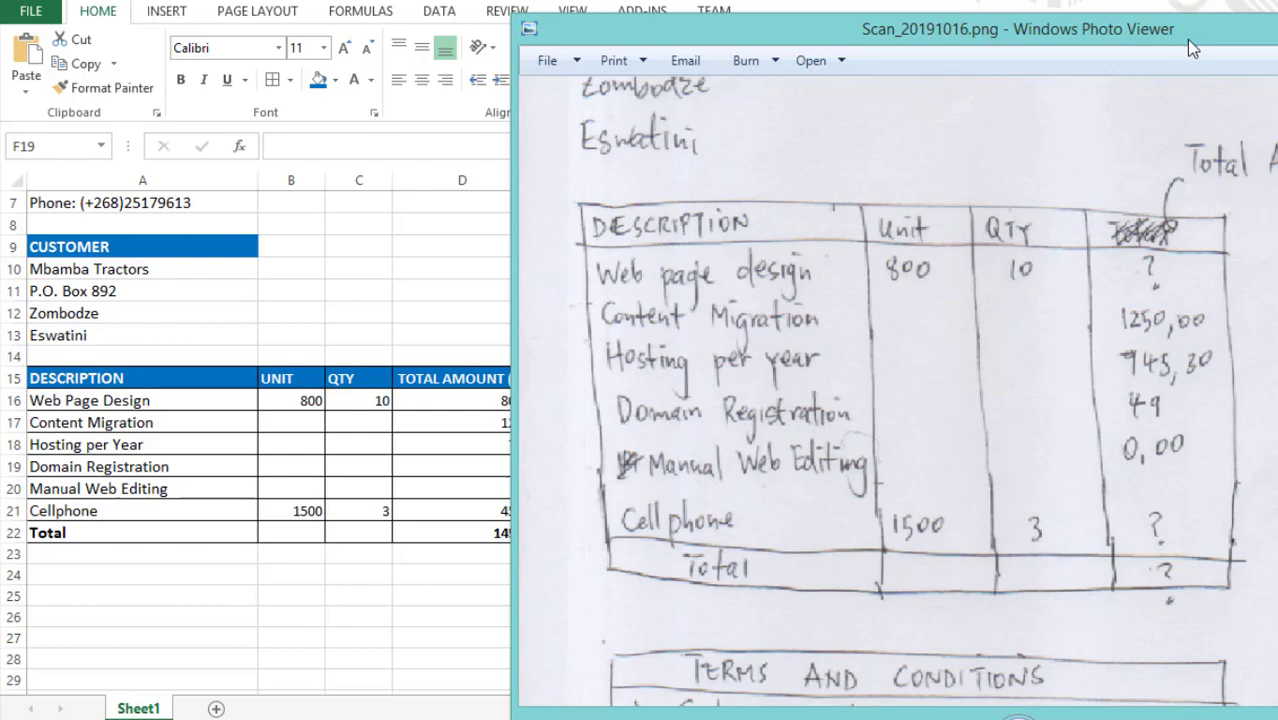
# Close the scanned quote and undo the border formatting on the quotation table
pyautogui.click(1158, 36)
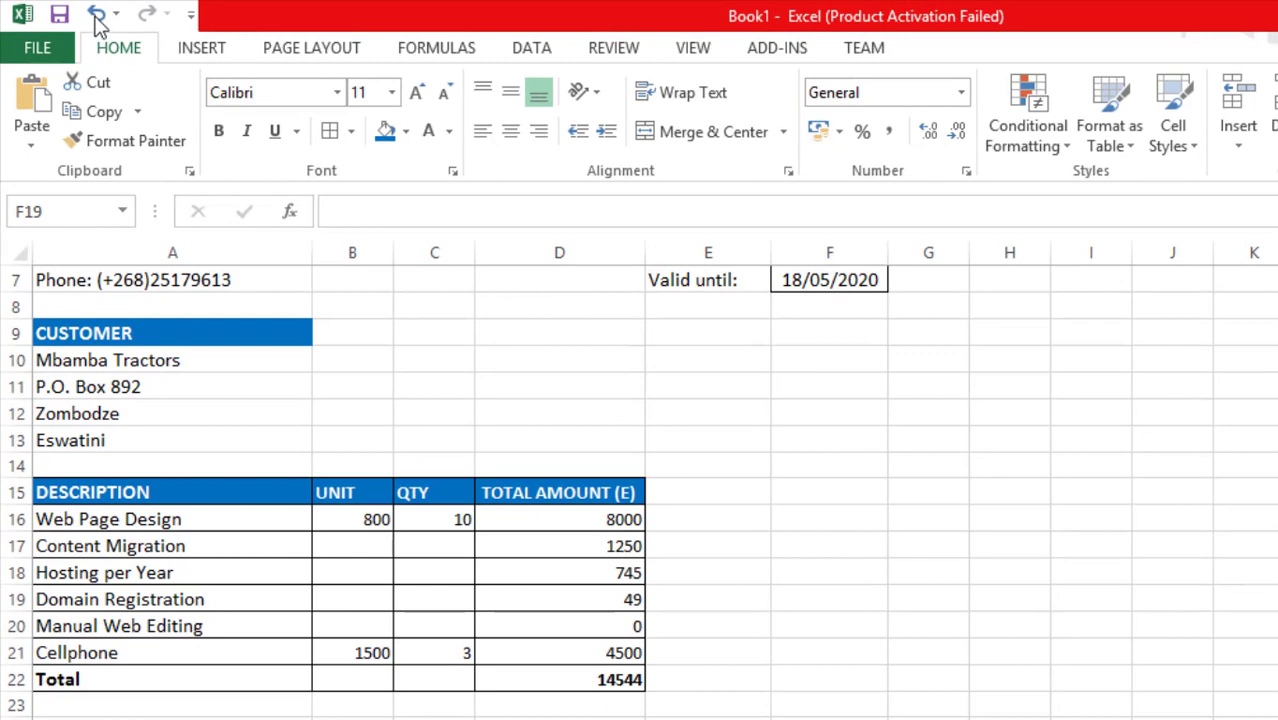
pyautogui.click(96, 15)
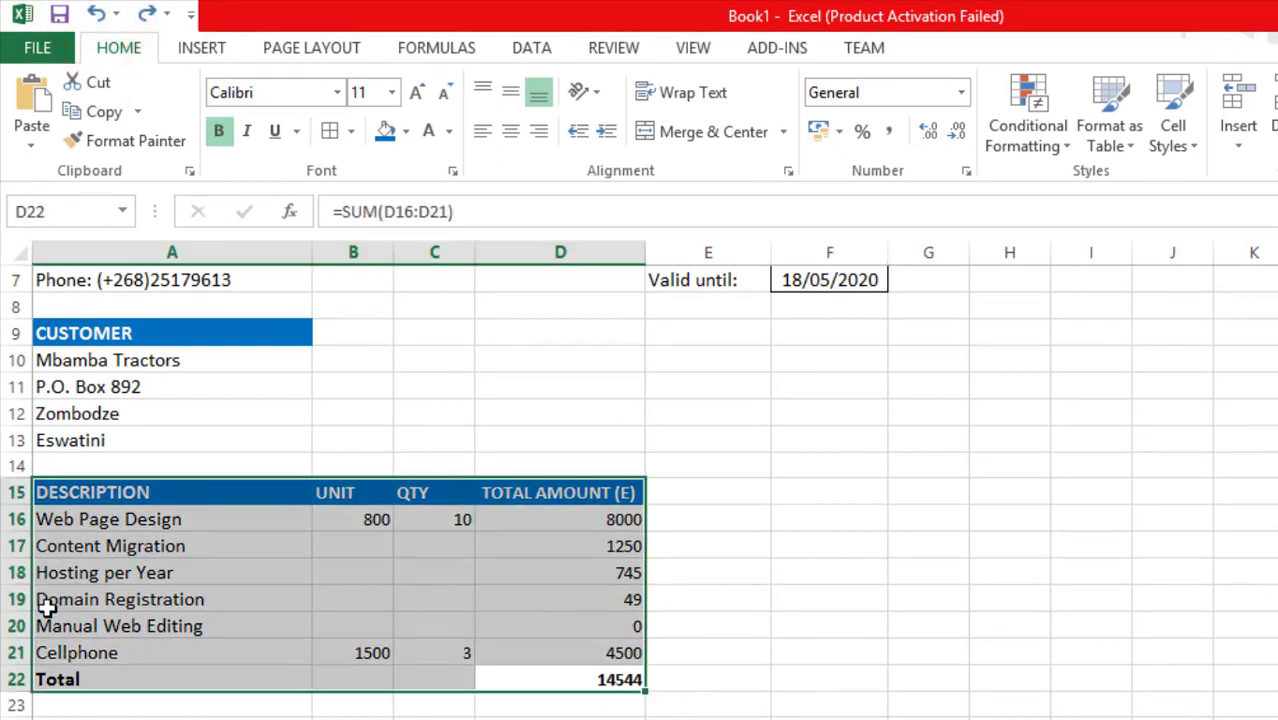
# Give the item table vertical borders on its left and right edges and between columns
pyautogui.rightClick(329, 569)
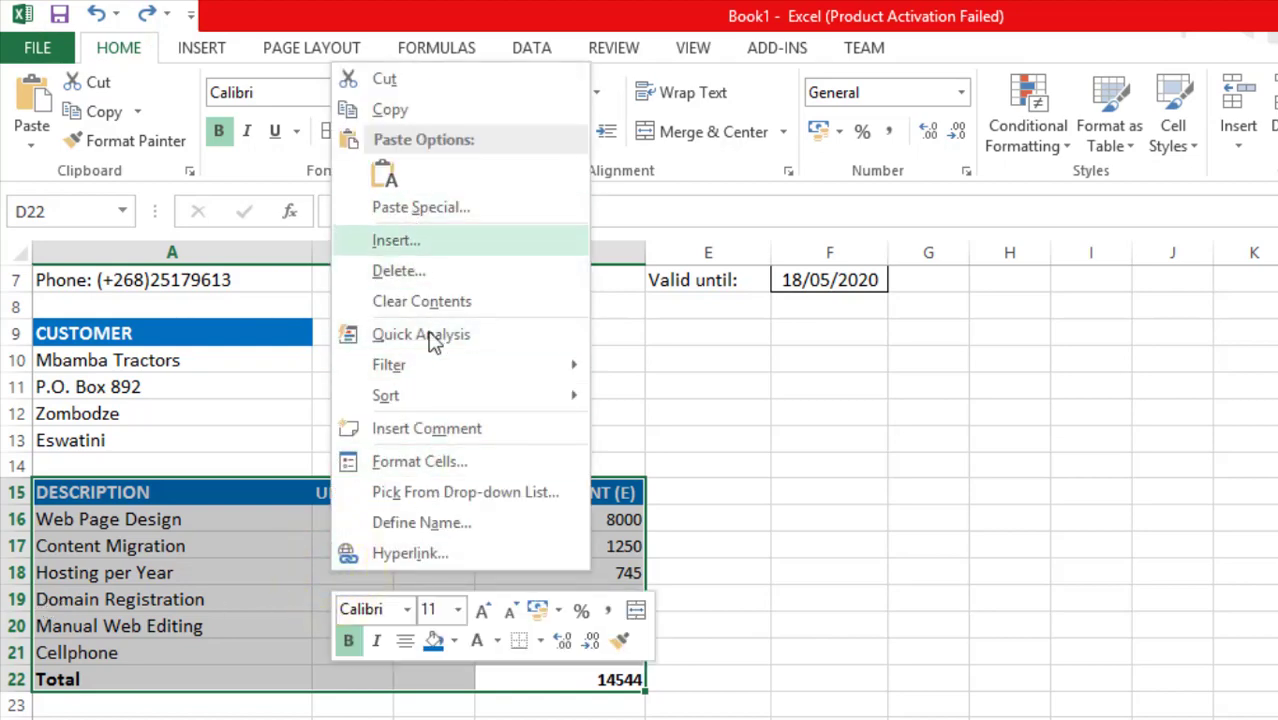
pyautogui.click(447, 460)
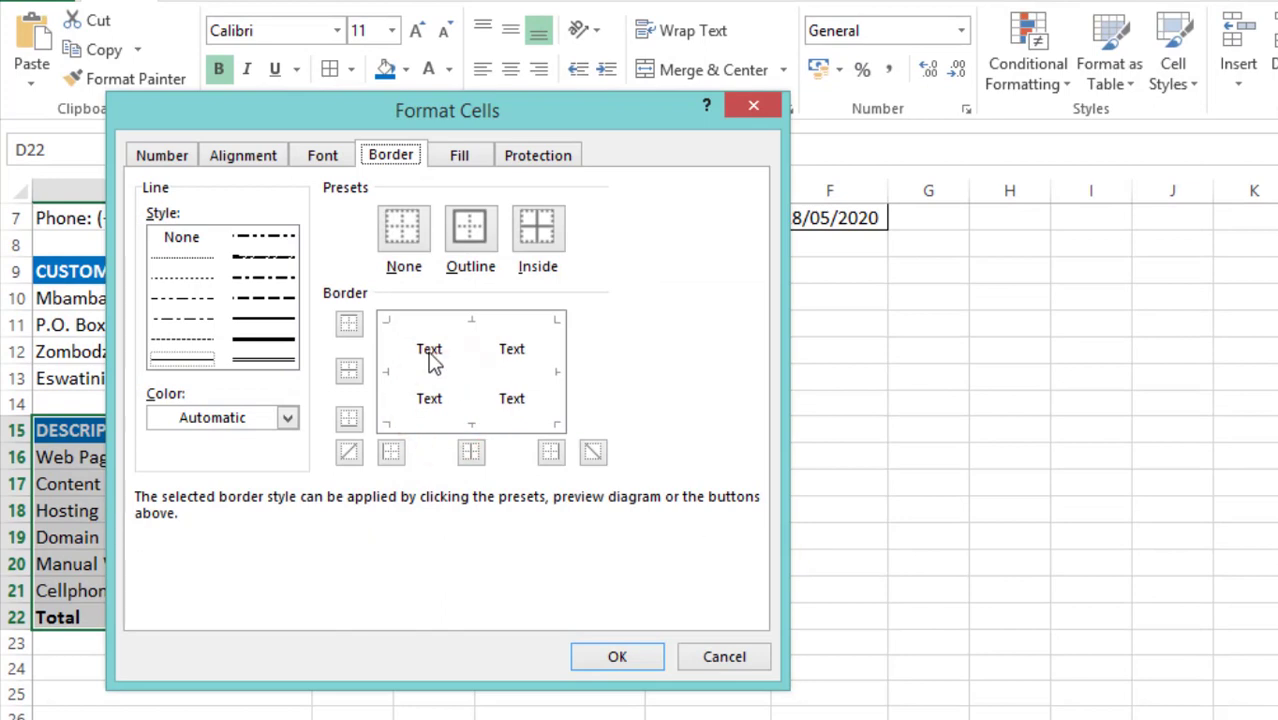
pyautogui.click(476, 366)
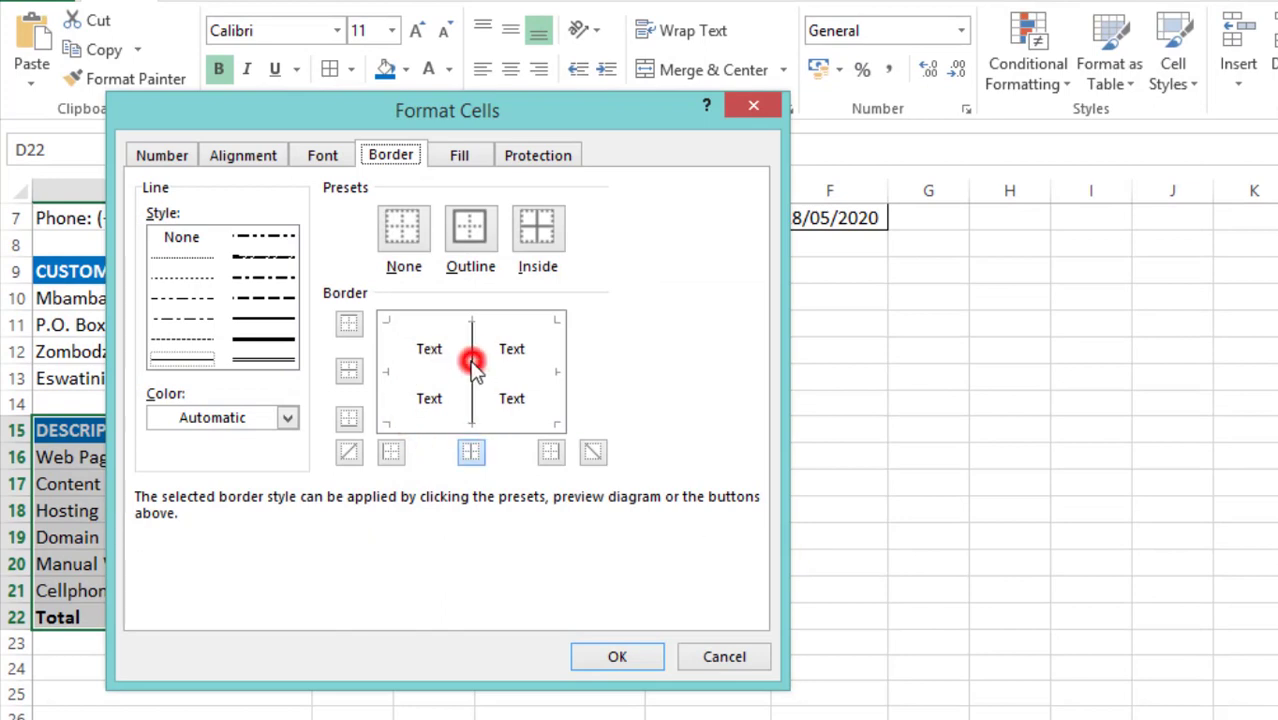
pyautogui.click(393, 388)
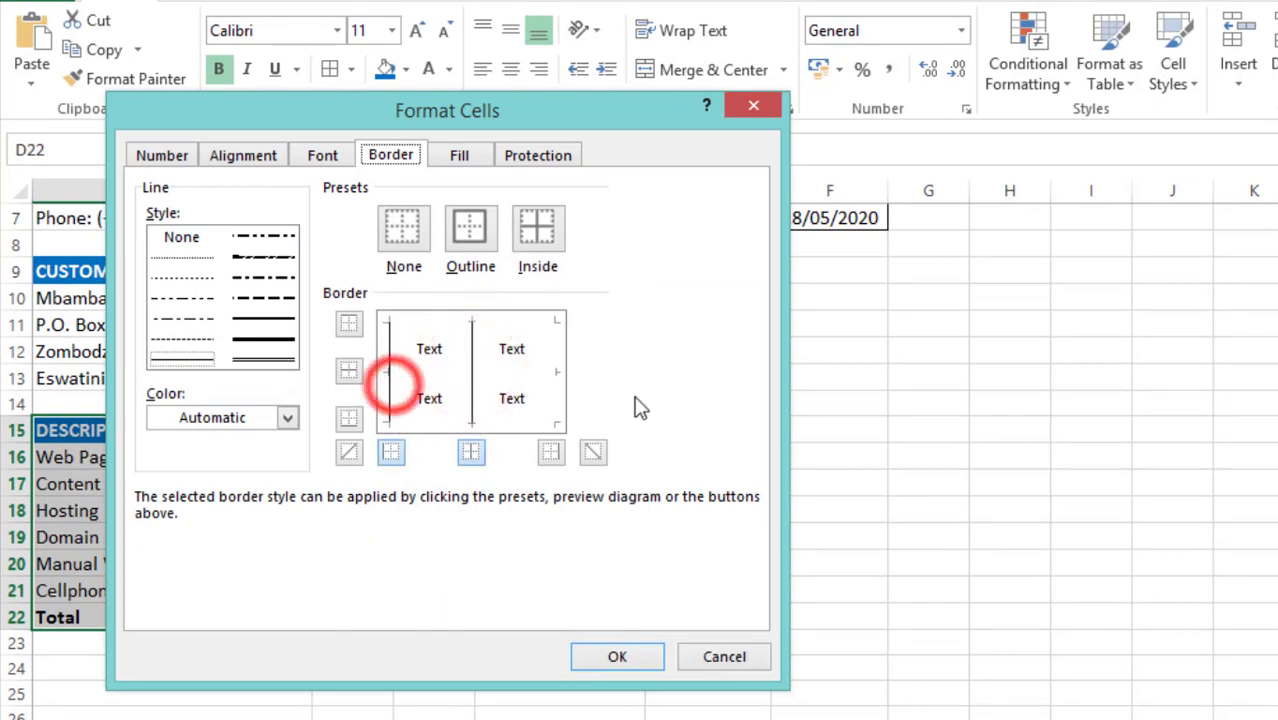
pyautogui.click(546, 400)
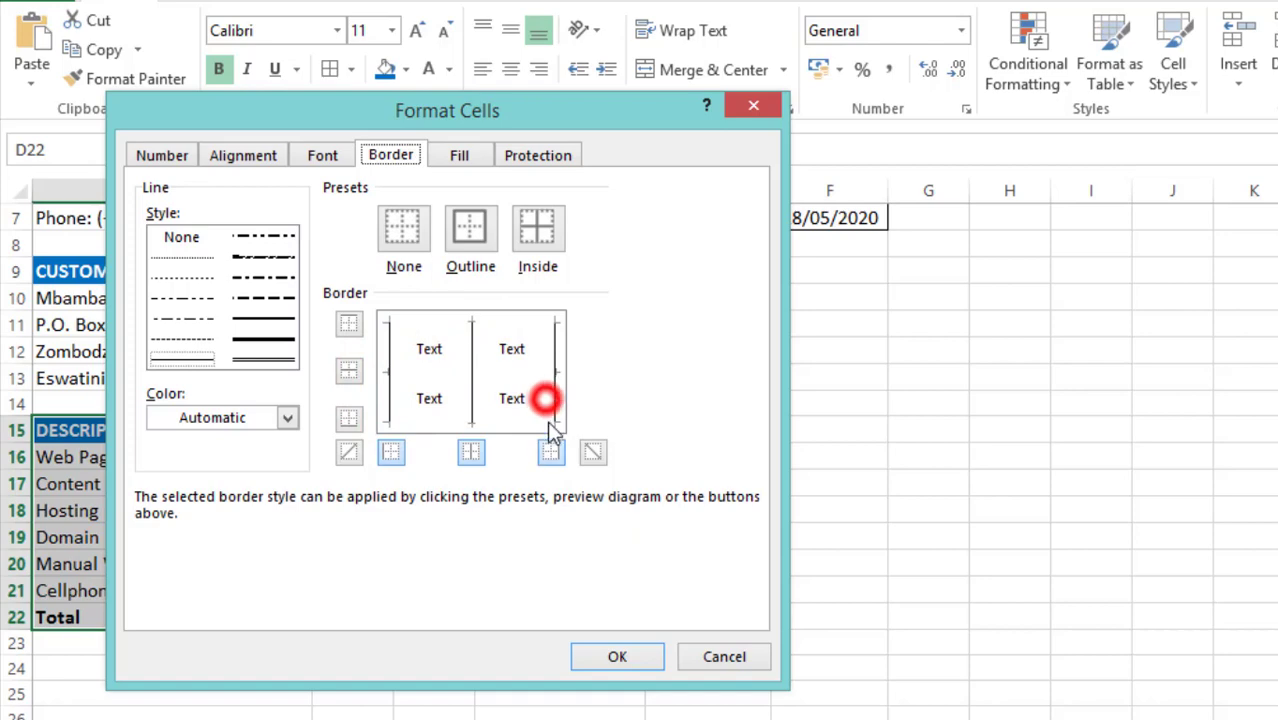
pyautogui.click(612, 657)
pyautogui.click(774, 672)
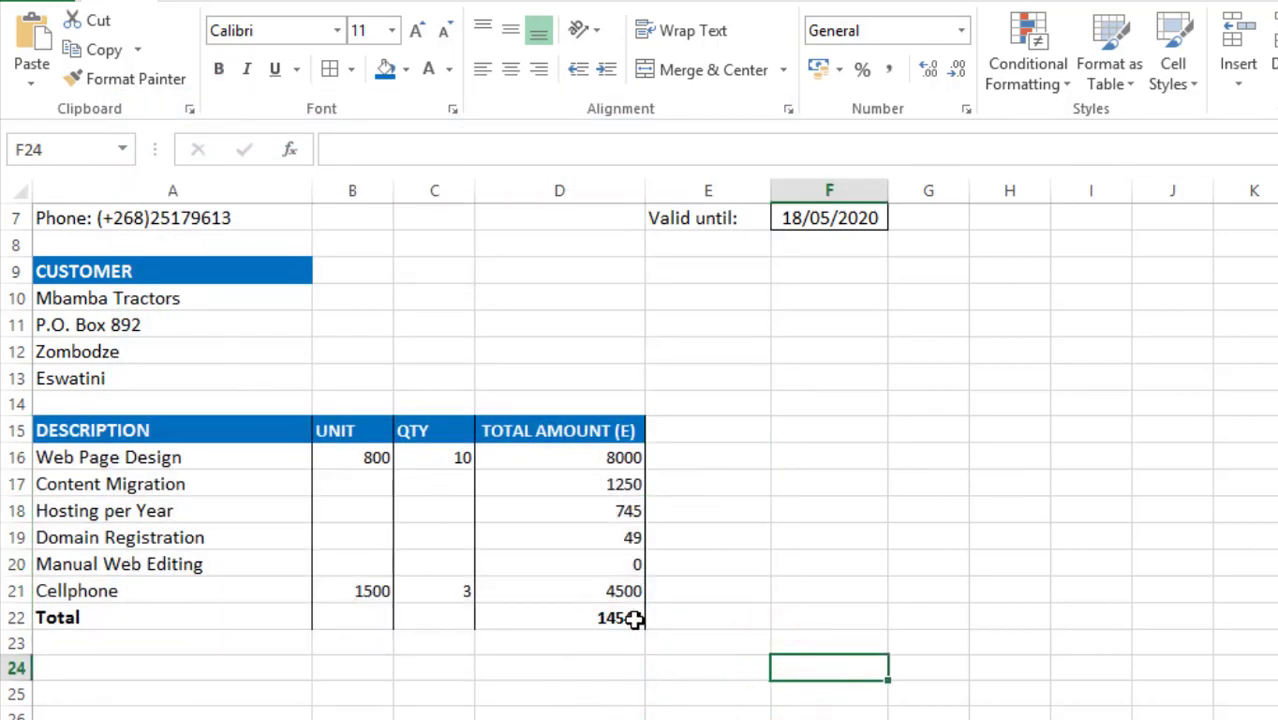
pyautogui.moveTo(636, 617); pyautogui.dragTo(8, 621)
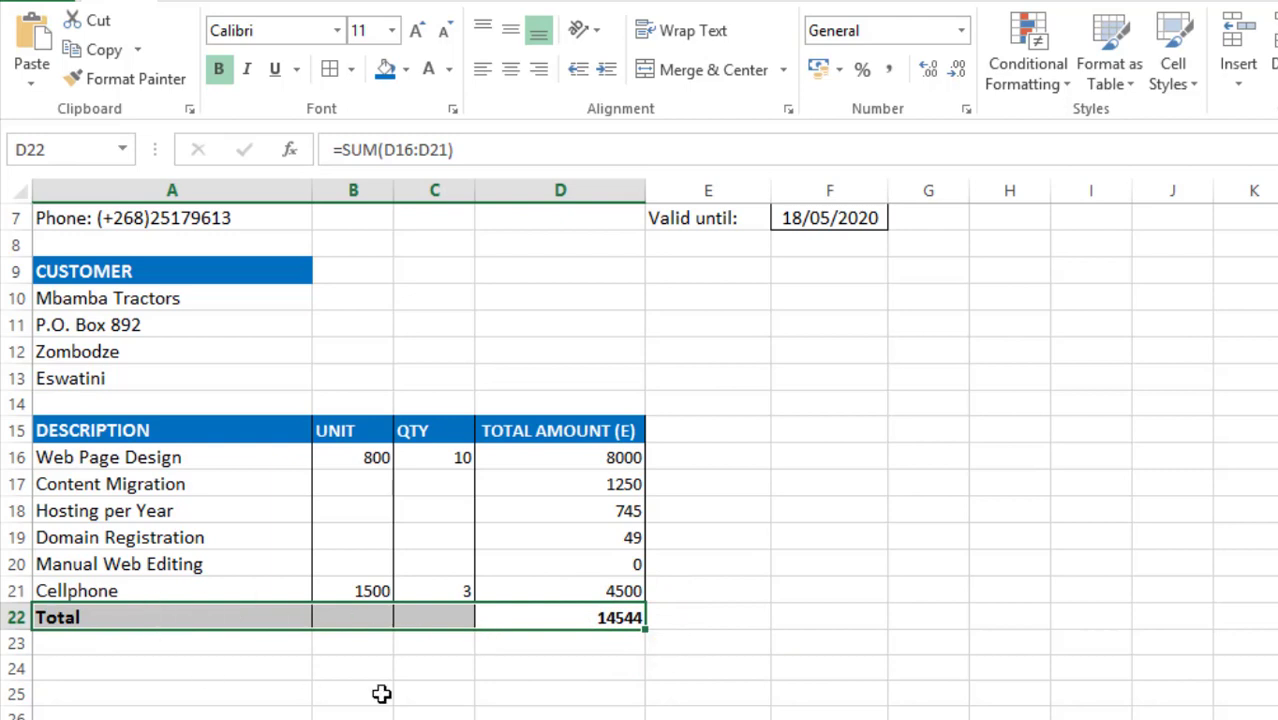
# Border the Total row A22:D22 and put an outside border around A15:D22
pyautogui.click(331, 68)
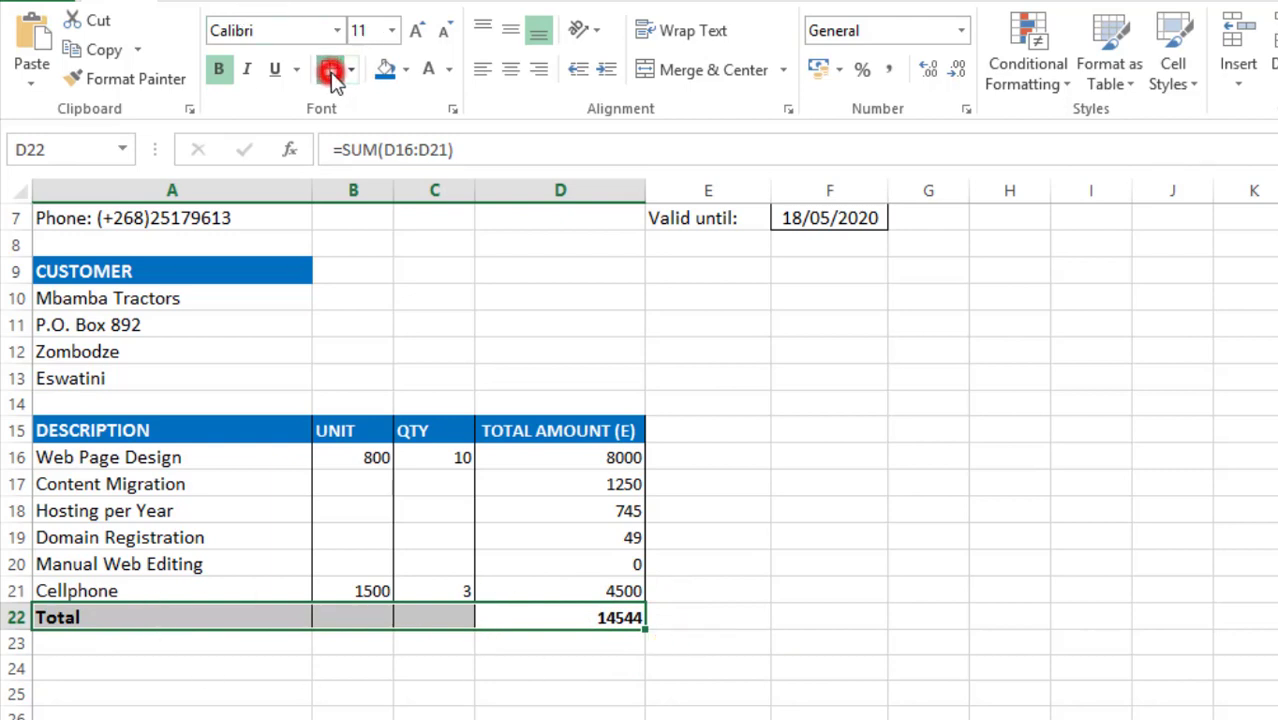
pyautogui.click(884, 548)
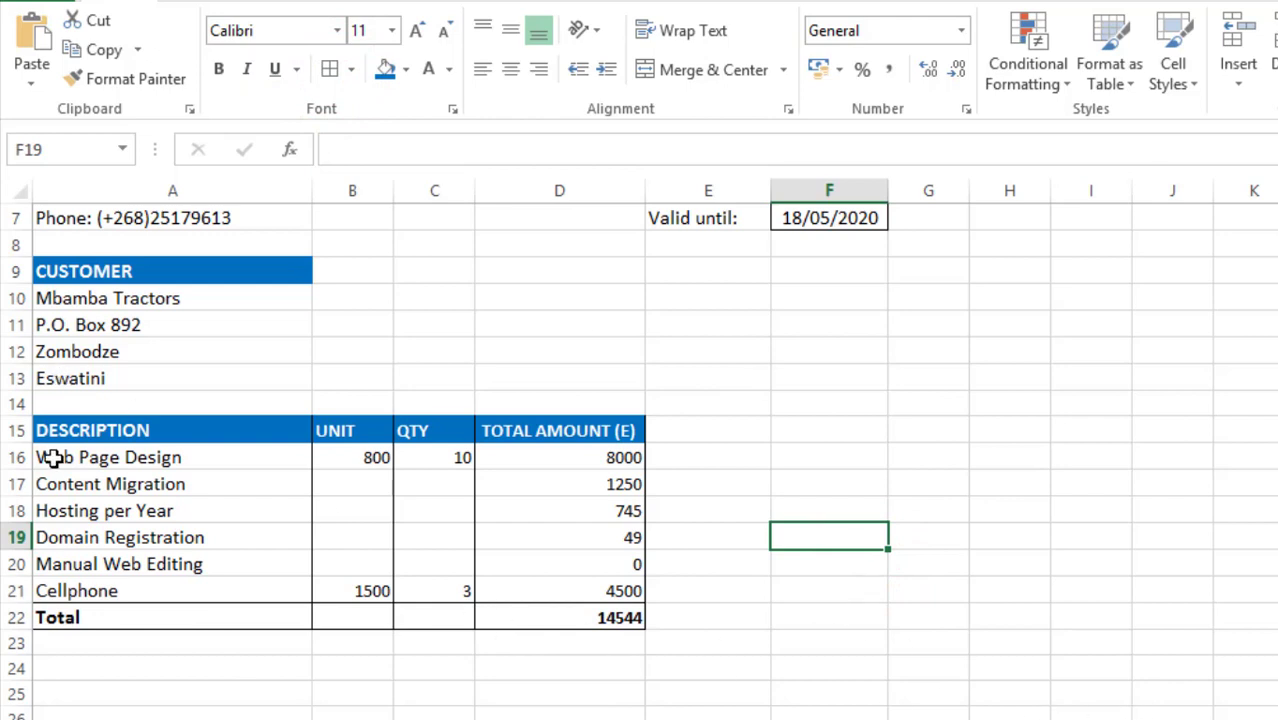
pyautogui.moveTo(32, 430); pyautogui.dragTo(573, 617)
pyautogui.click(350, 69)
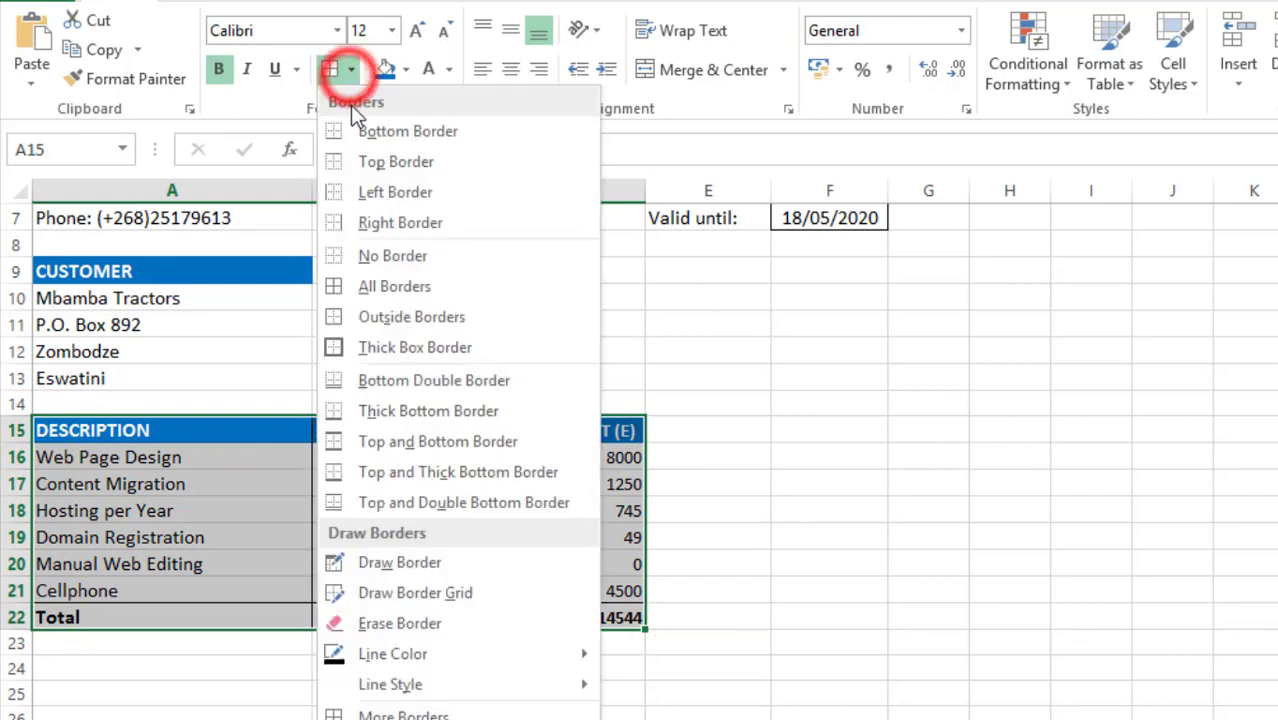
pyautogui.click(390, 318)
pyautogui.click(766, 512)
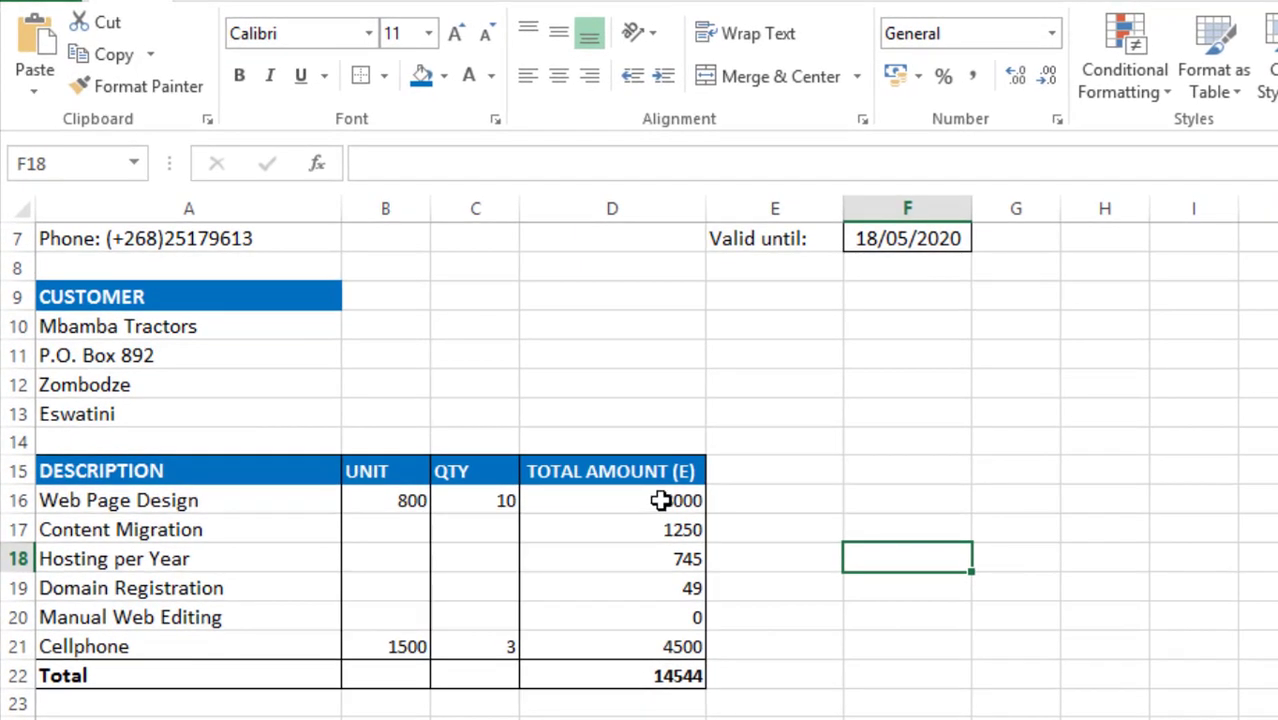
# Show the TOTAL AMOUNT values D16:D22 with two decimal places
pyautogui.moveTo(661, 501); pyautogui.dragTo(643, 676)
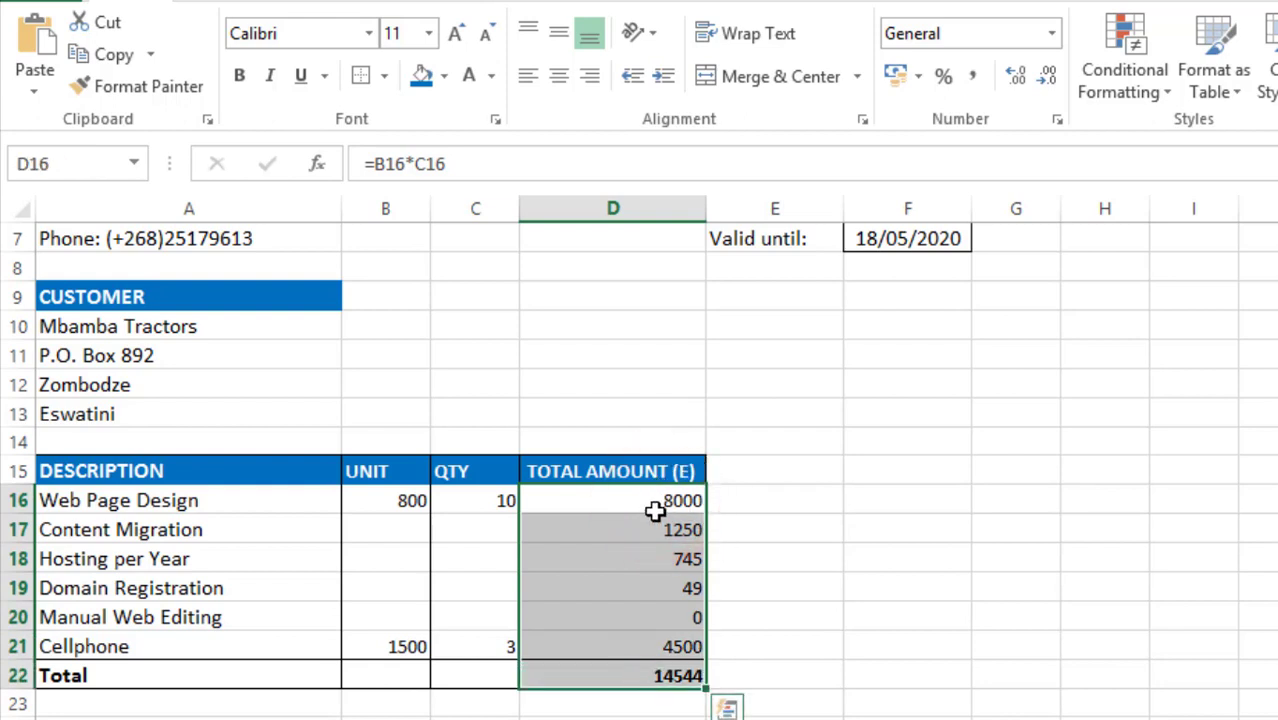
pyautogui.click(1020, 84)
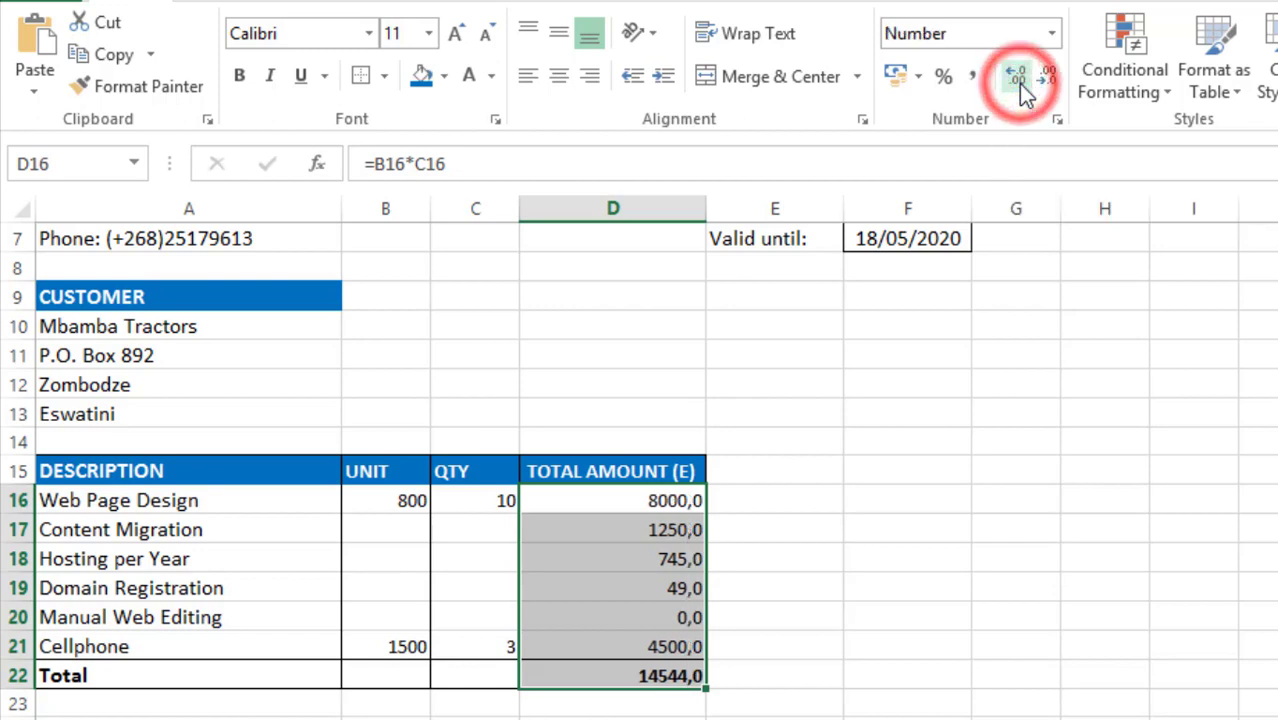
pyautogui.click(1018, 82)
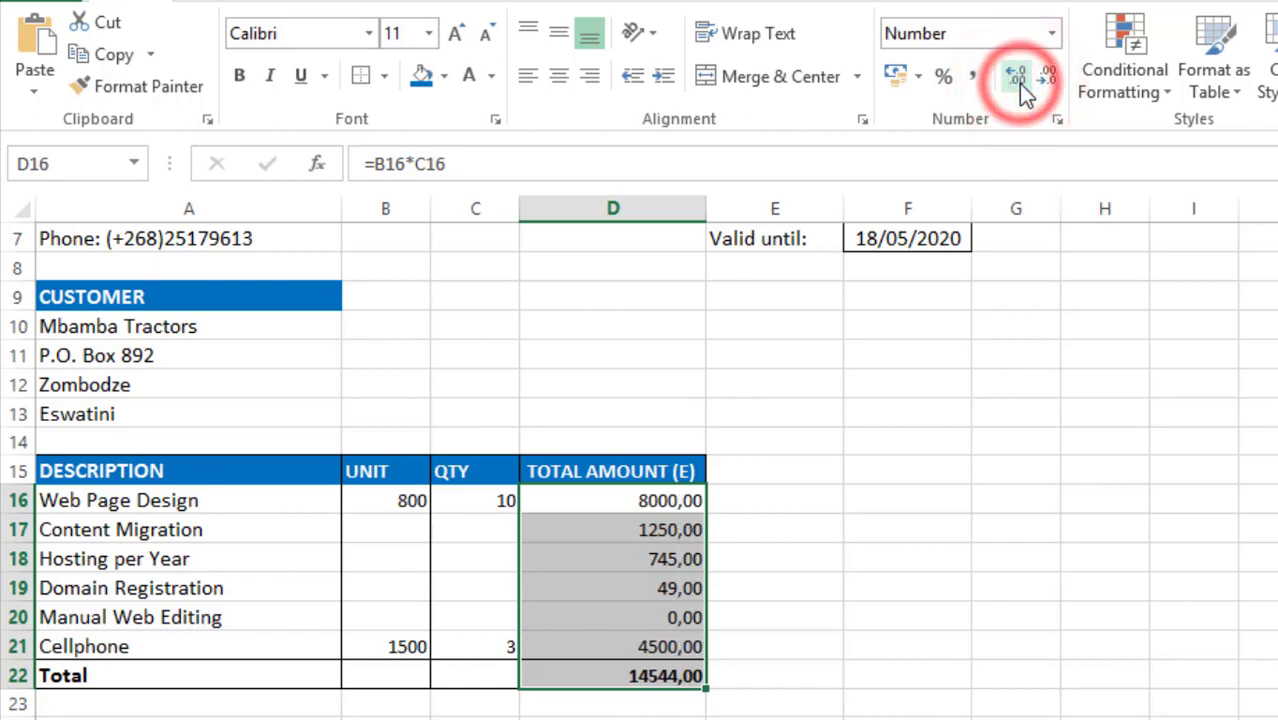
pyautogui.click(960, 522)
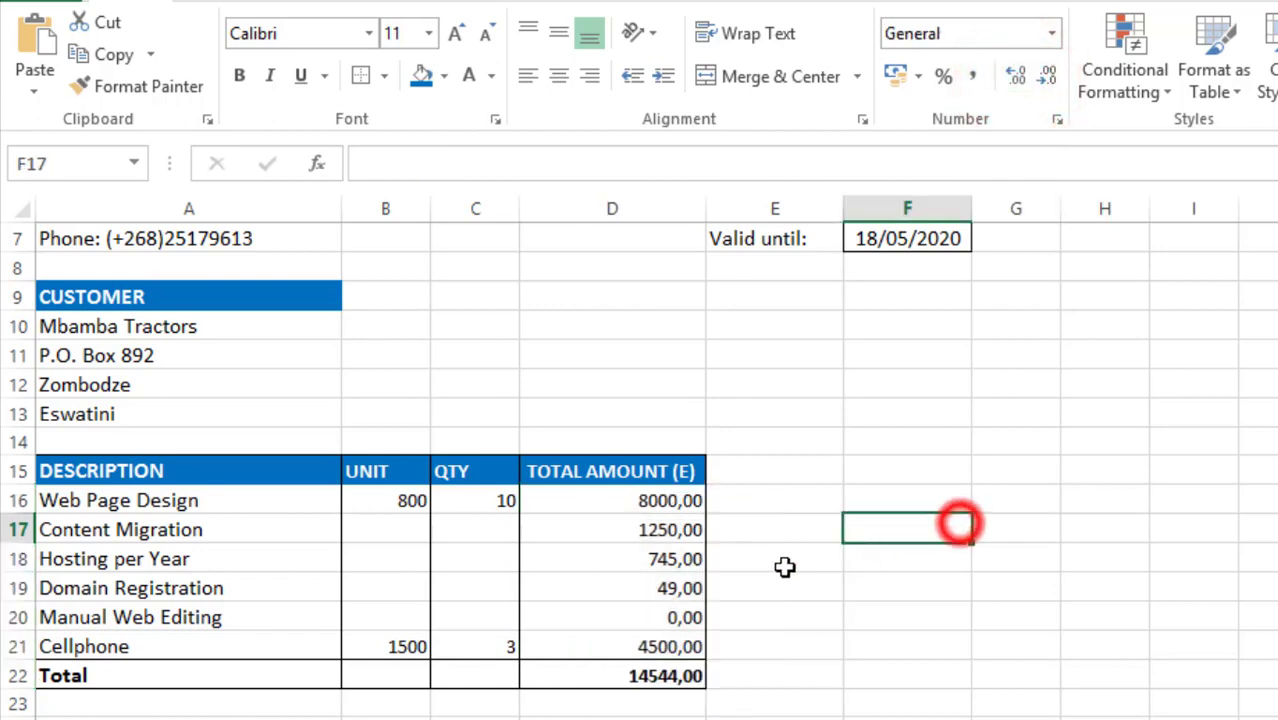
# Change the Hosting per Year amount in D18 to 745,30
pyautogui.click(680, 563)
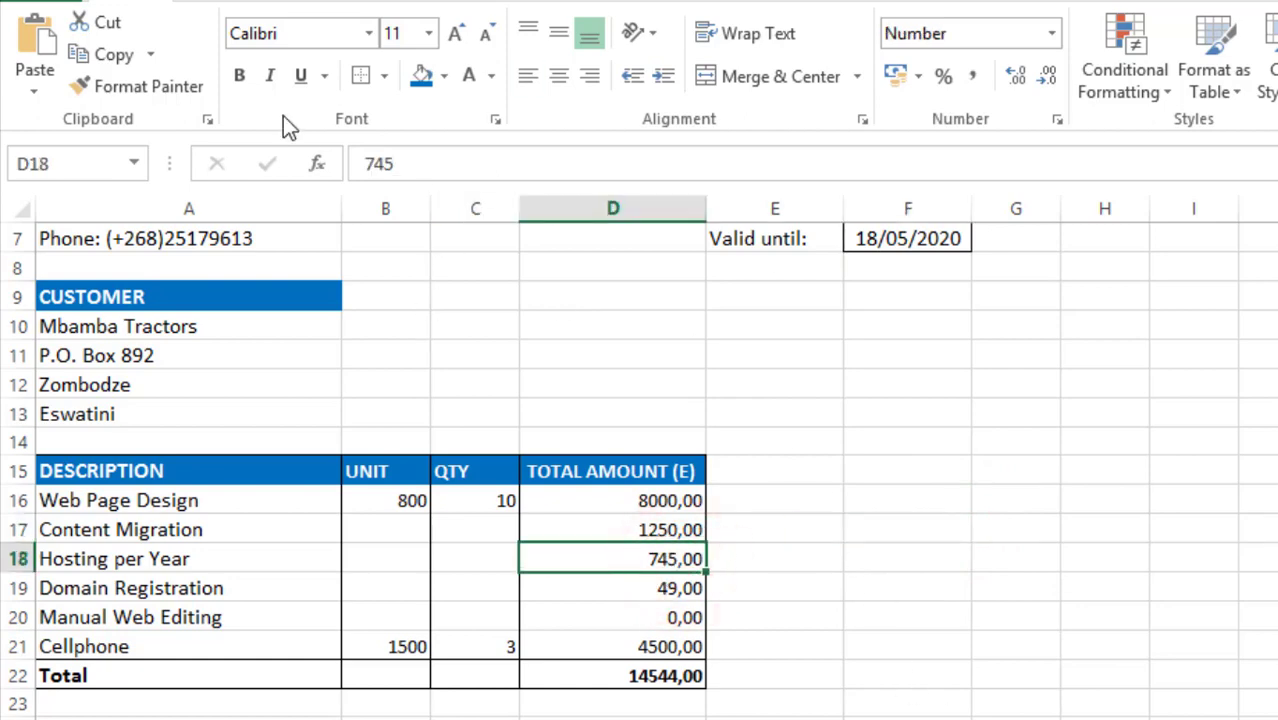
pyautogui.click(430, 163)
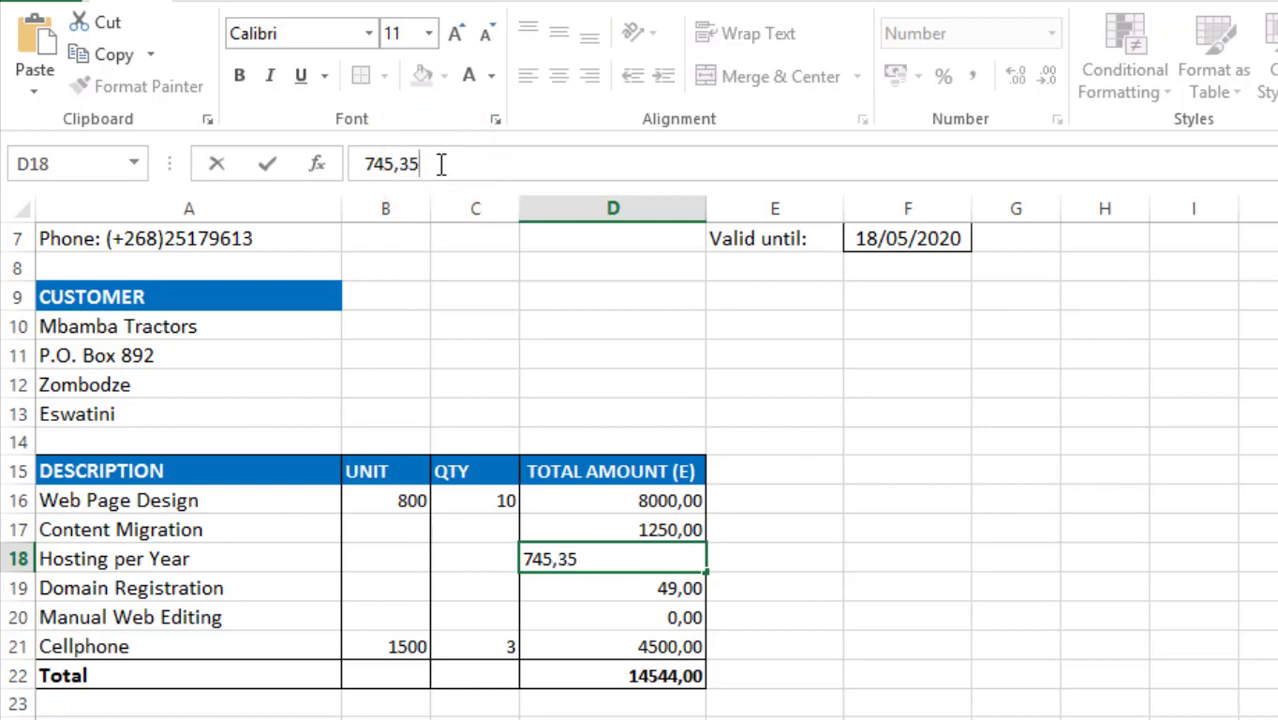
pyautogui.write(',30')
pyautogui.press('Return')
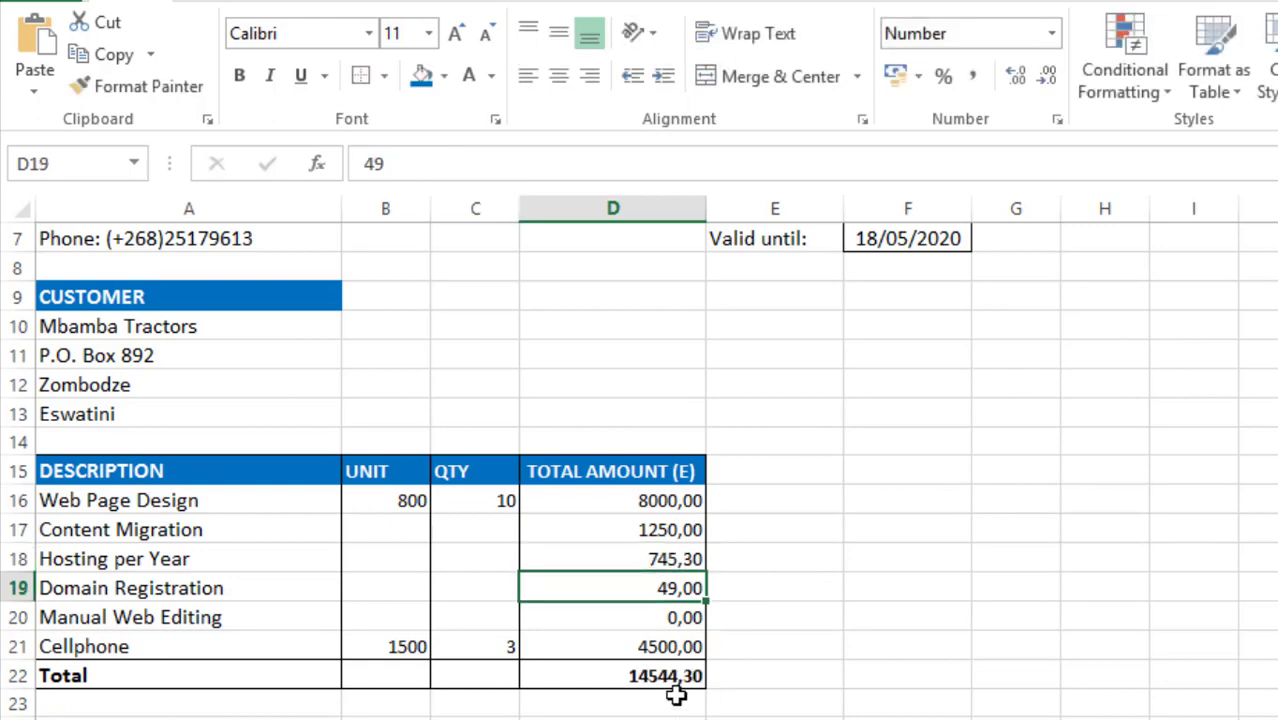
pyautogui.click(907, 719)
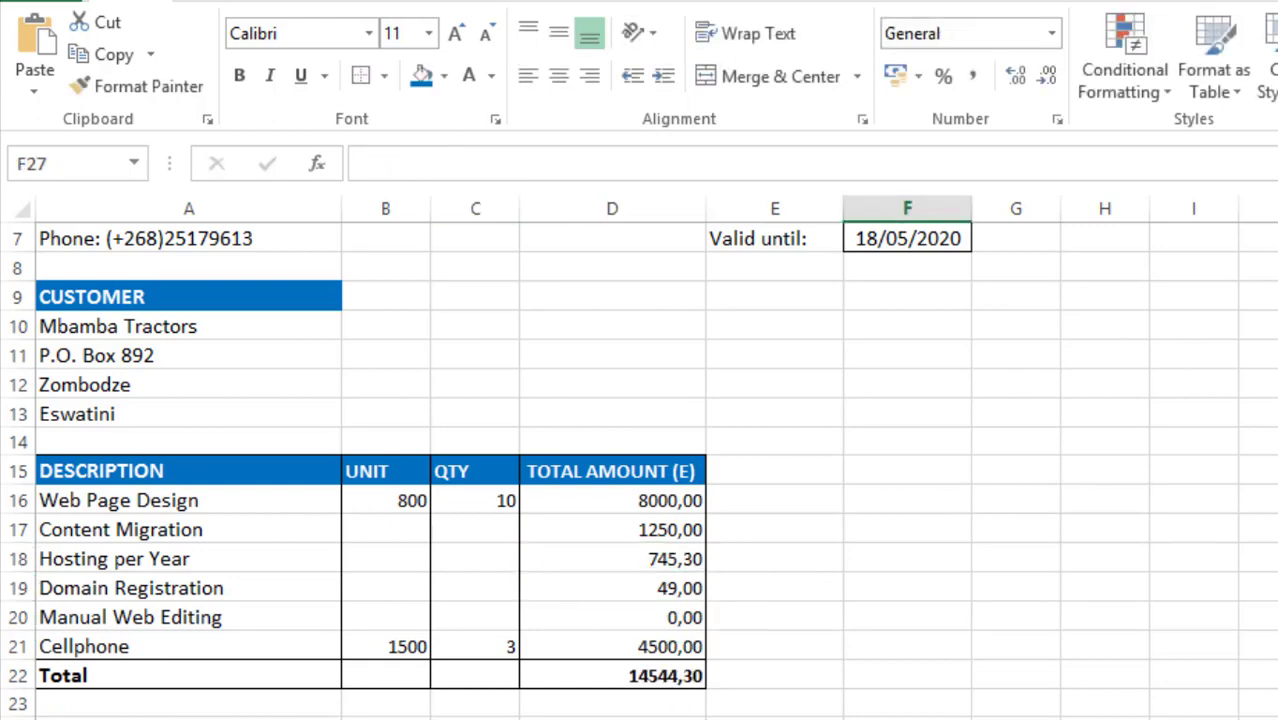
pyautogui.scroll(2, 640, 470)
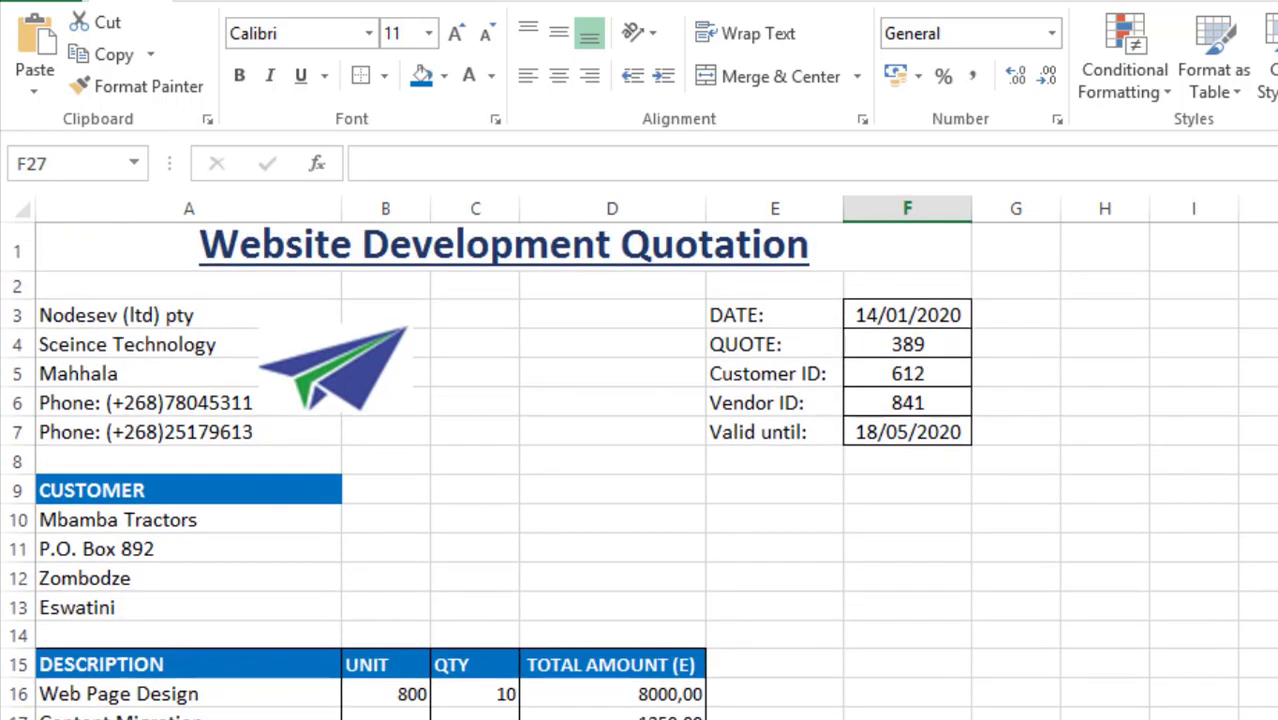
pyautogui.scroll(-3, 640, 470)
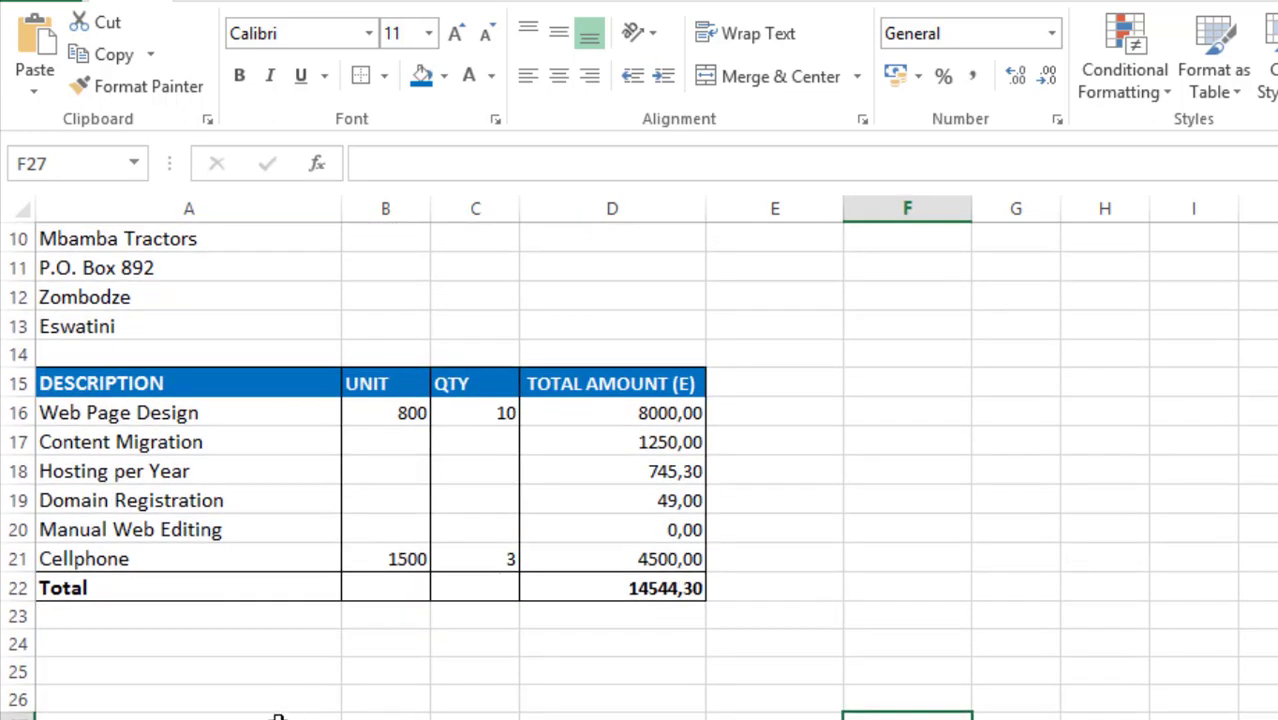
pyautogui.scroll(-1, 281, 714)
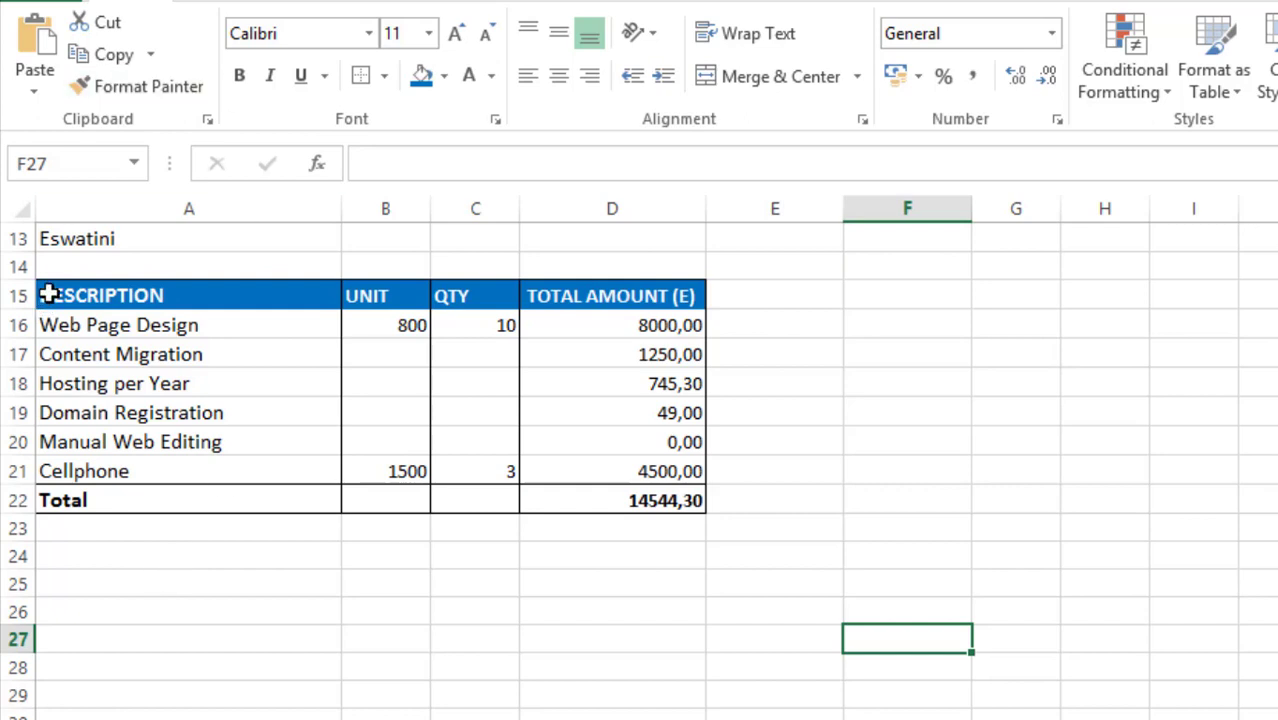
# Paste a copy of the item table A15:D22 at A24 and merge-and-center its header row A24:D24
pyautogui.moveTo(48, 293); pyautogui.dragTo(652, 502)
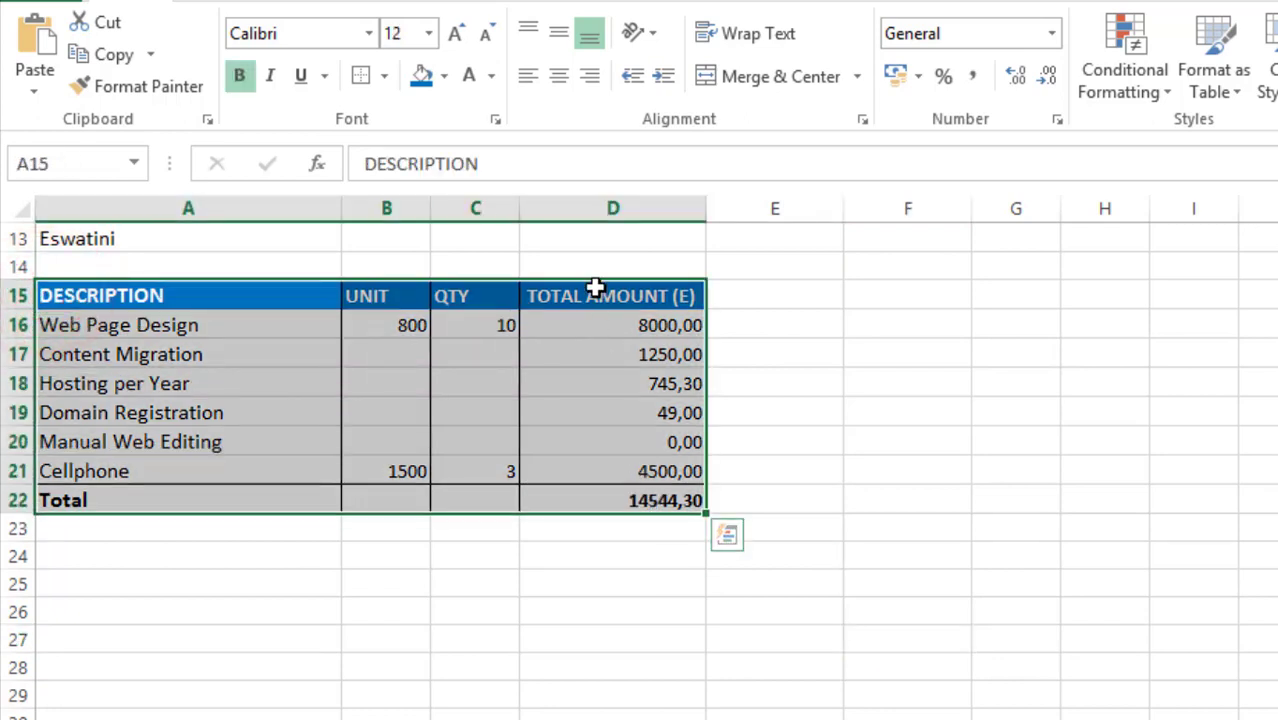
pyautogui.rightClick(596, 297)
pyautogui.click(672, 349)
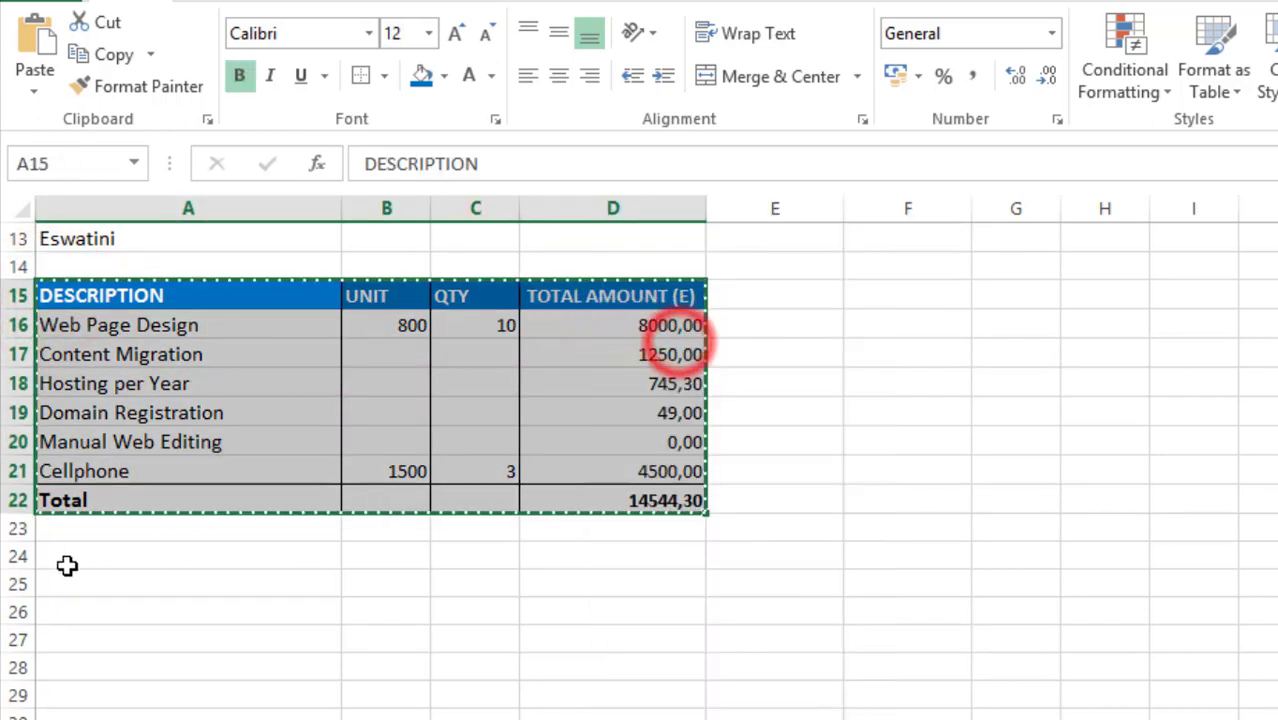
pyautogui.click(61, 566)
pyautogui.rightClick(60, 565)
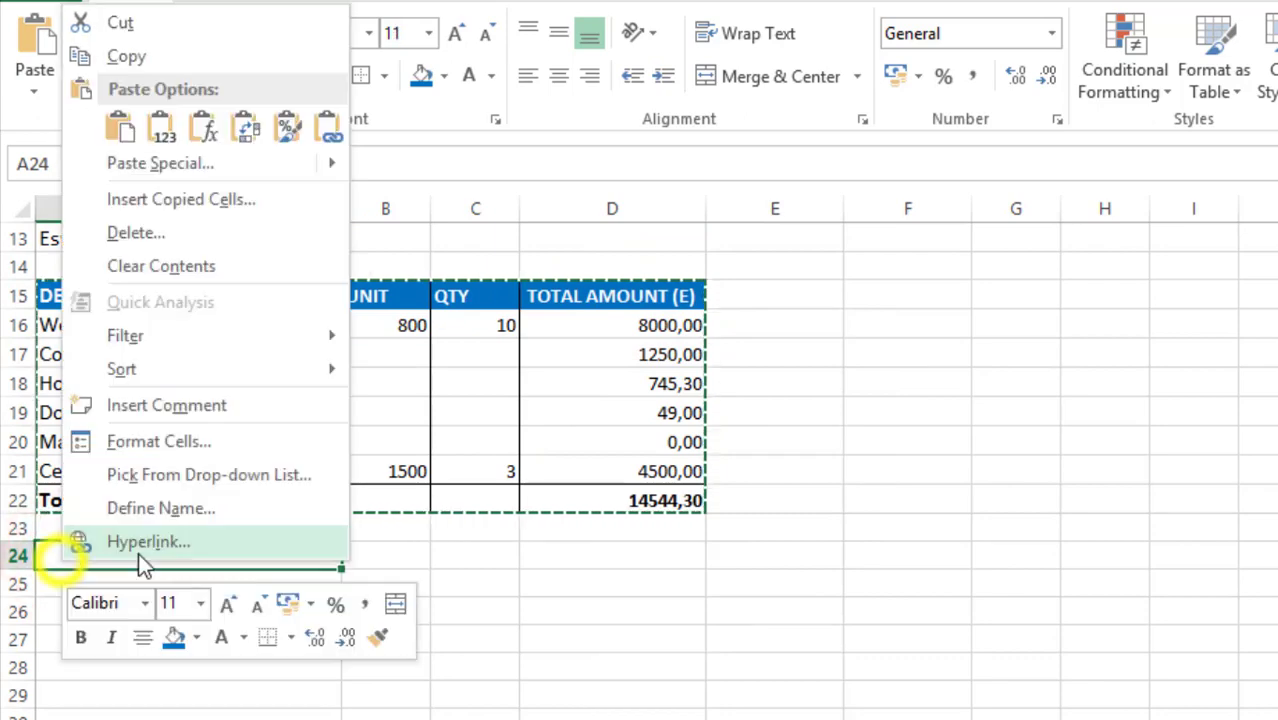
pyautogui.click(120, 130)
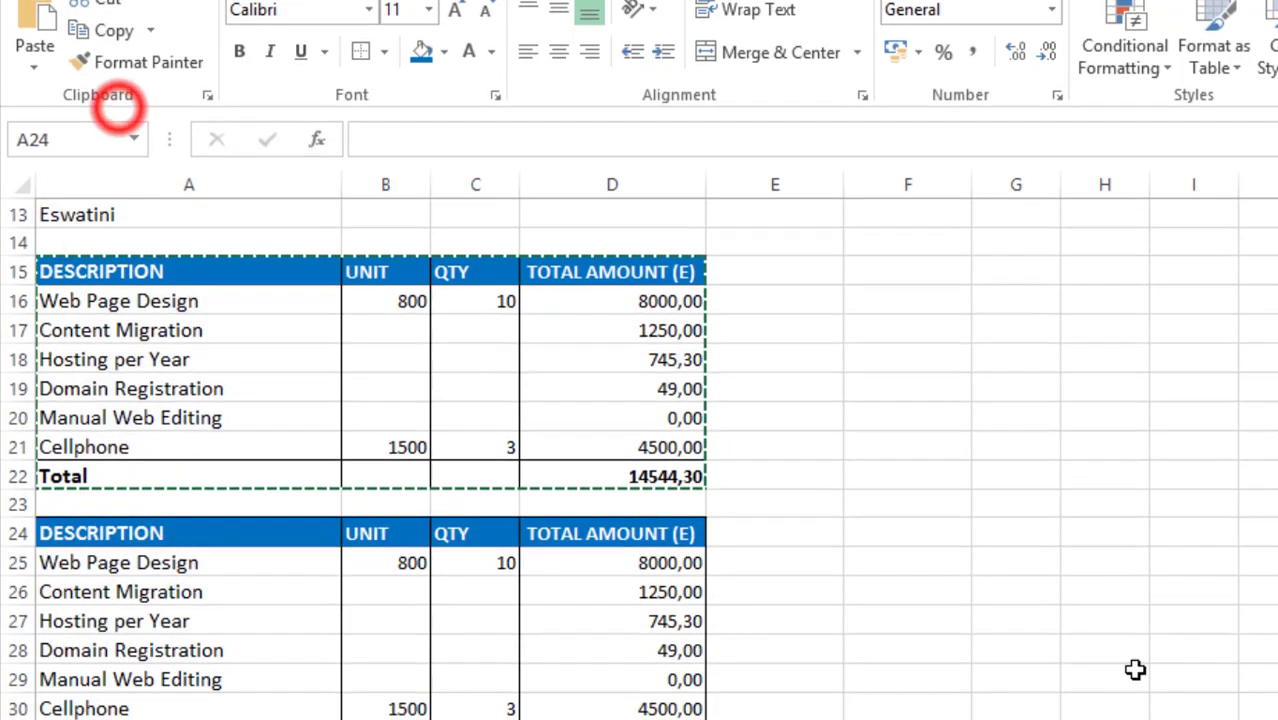
pyautogui.click(1140, 710)
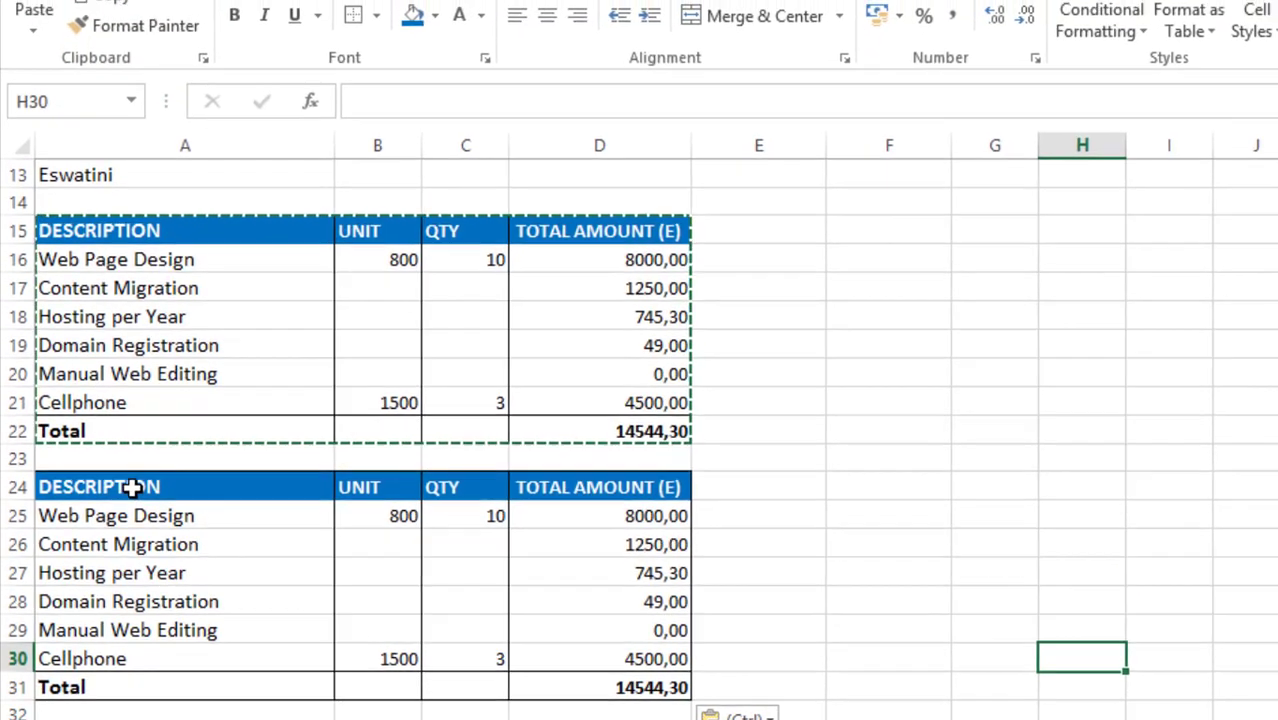
pyautogui.moveTo(133, 487); pyautogui.dragTo(625, 487)
pyautogui.click(756, 24)
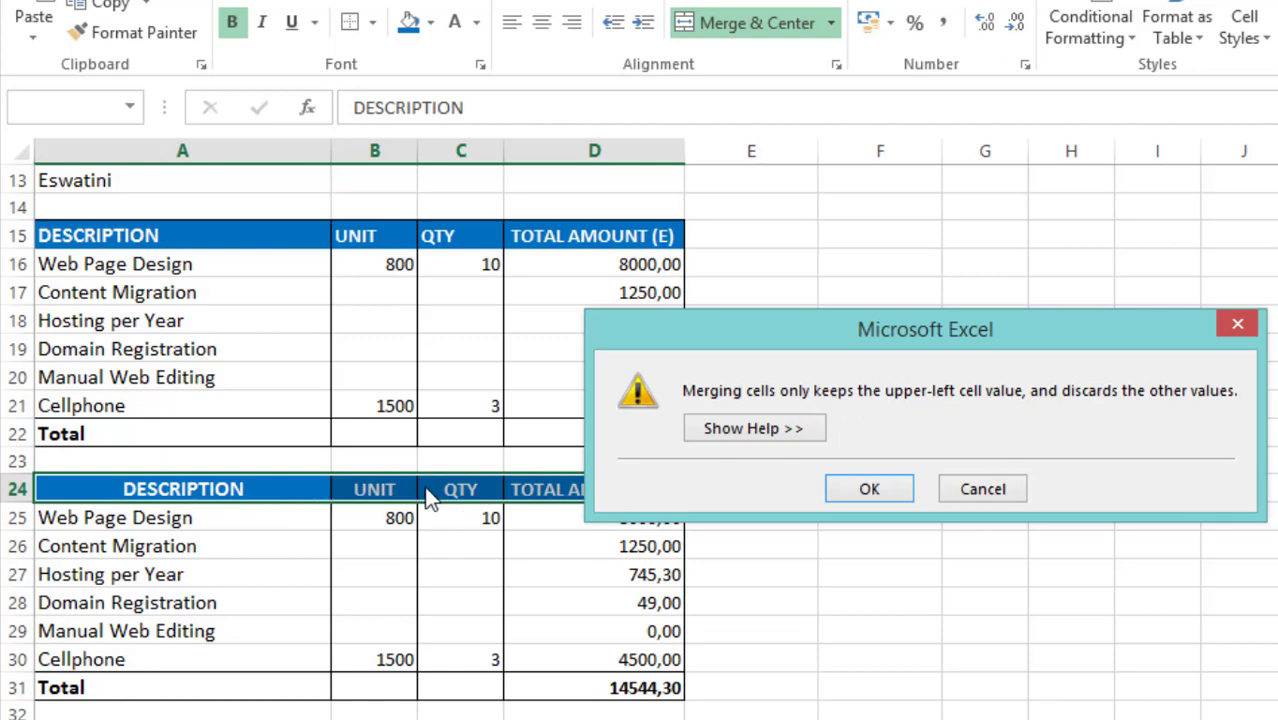
# Accept the merge, retitle row 24 'TERMS AND CONDITIONS', and switch back to the scanned quote
pyautogui.click(874, 487)
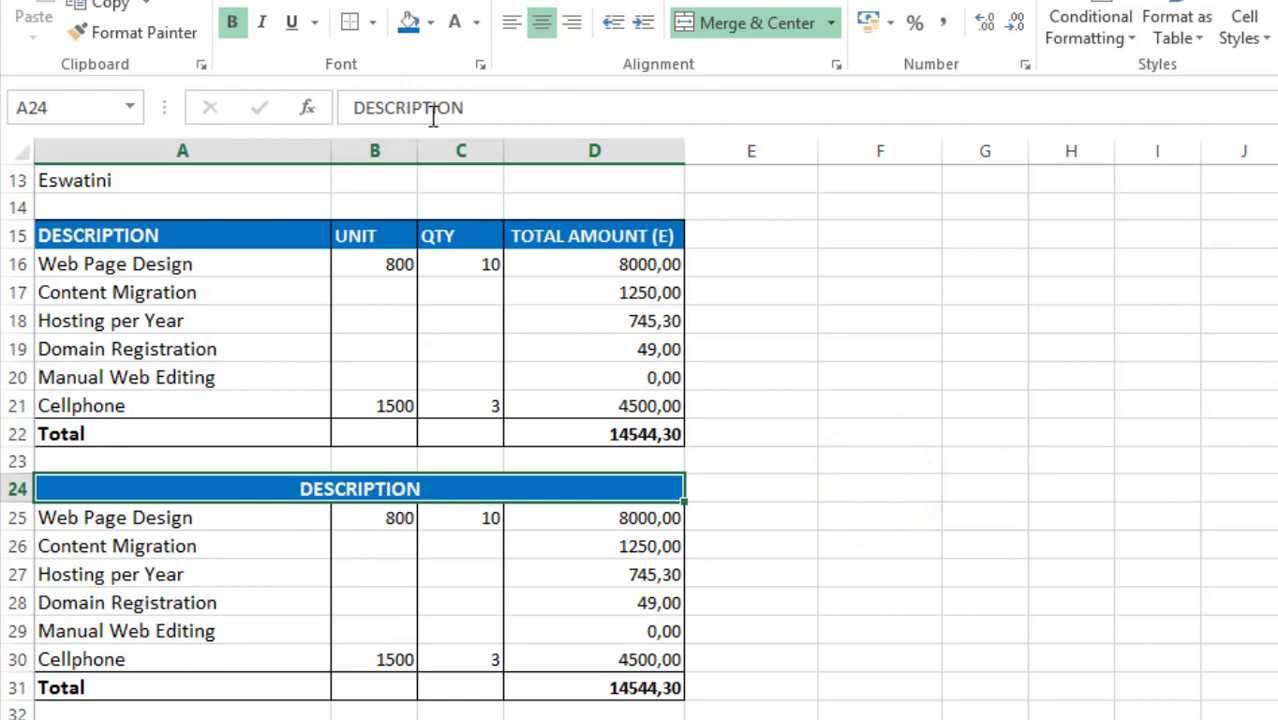
pyautogui.doubleClick(480, 97)
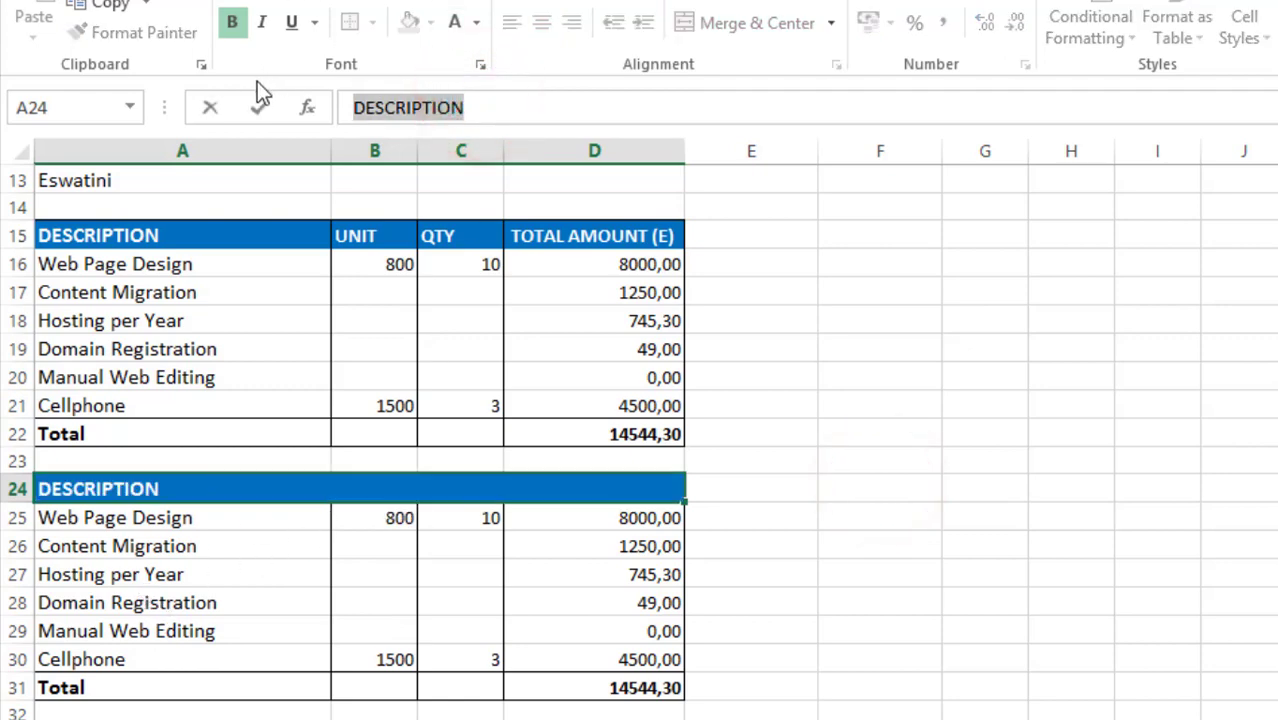
pyautogui.write('ter')
pyautogui.press('BackSpace')
pyautogui.press('BackSpace')
pyautogui.press('BackSpace')
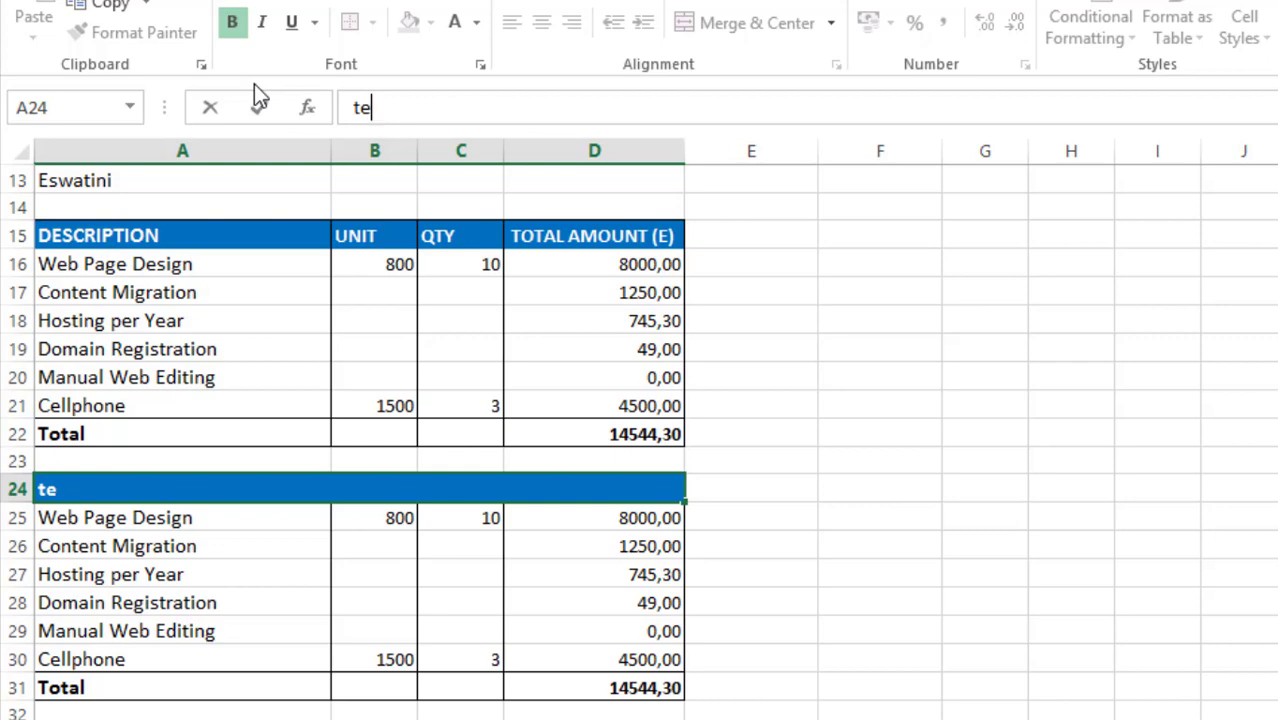
pyautogui.write('TE')
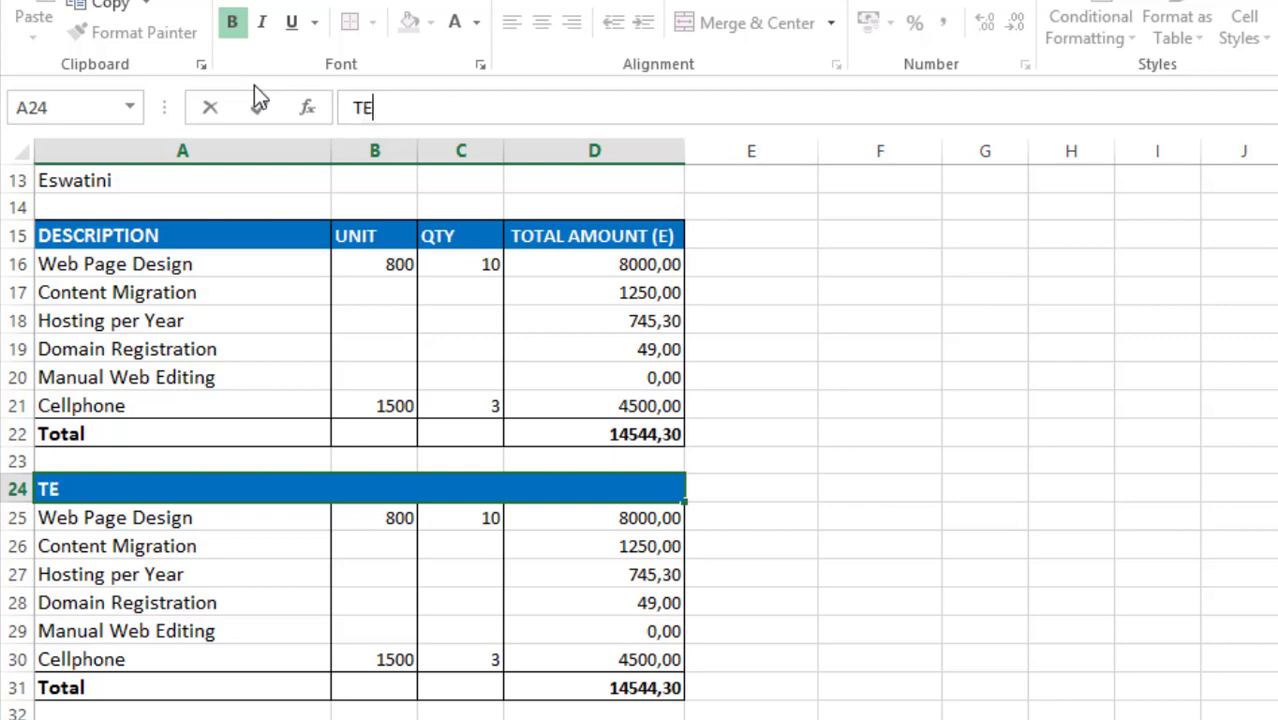
pyautogui.write('RMS AND CO')
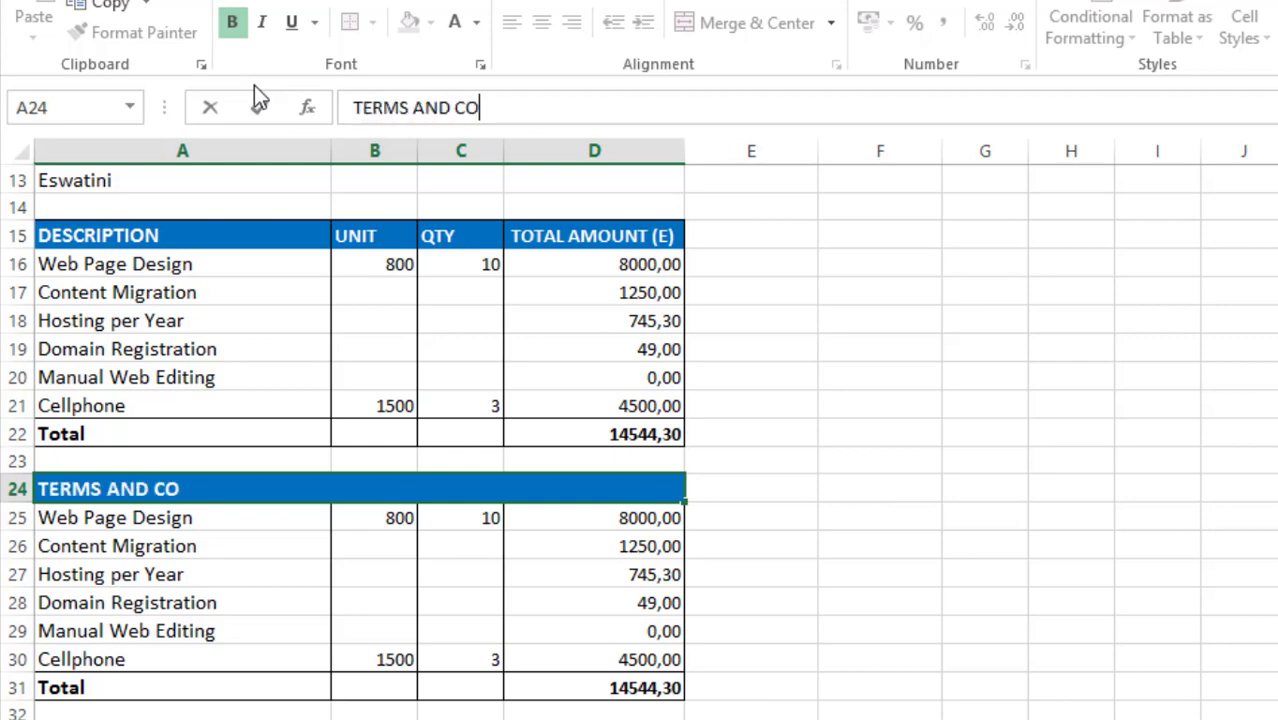
pyautogui.write('NDITIONS')
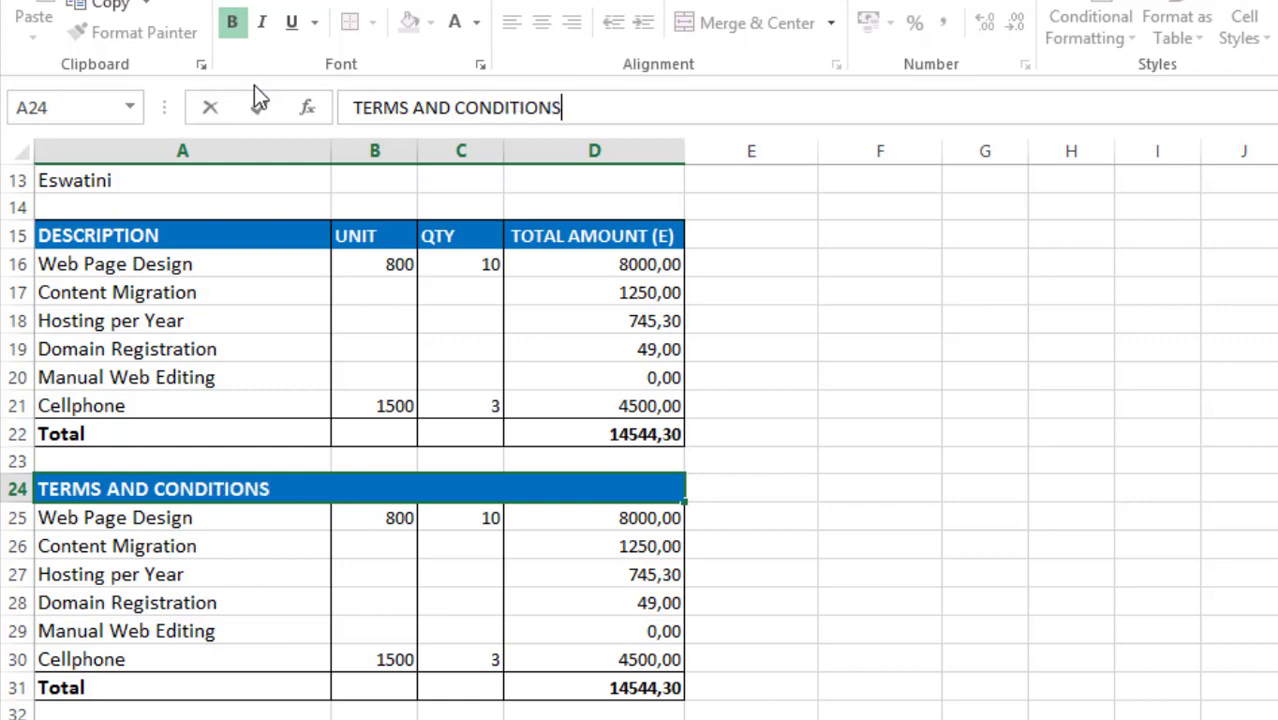
pyautogui.click(394, 571)
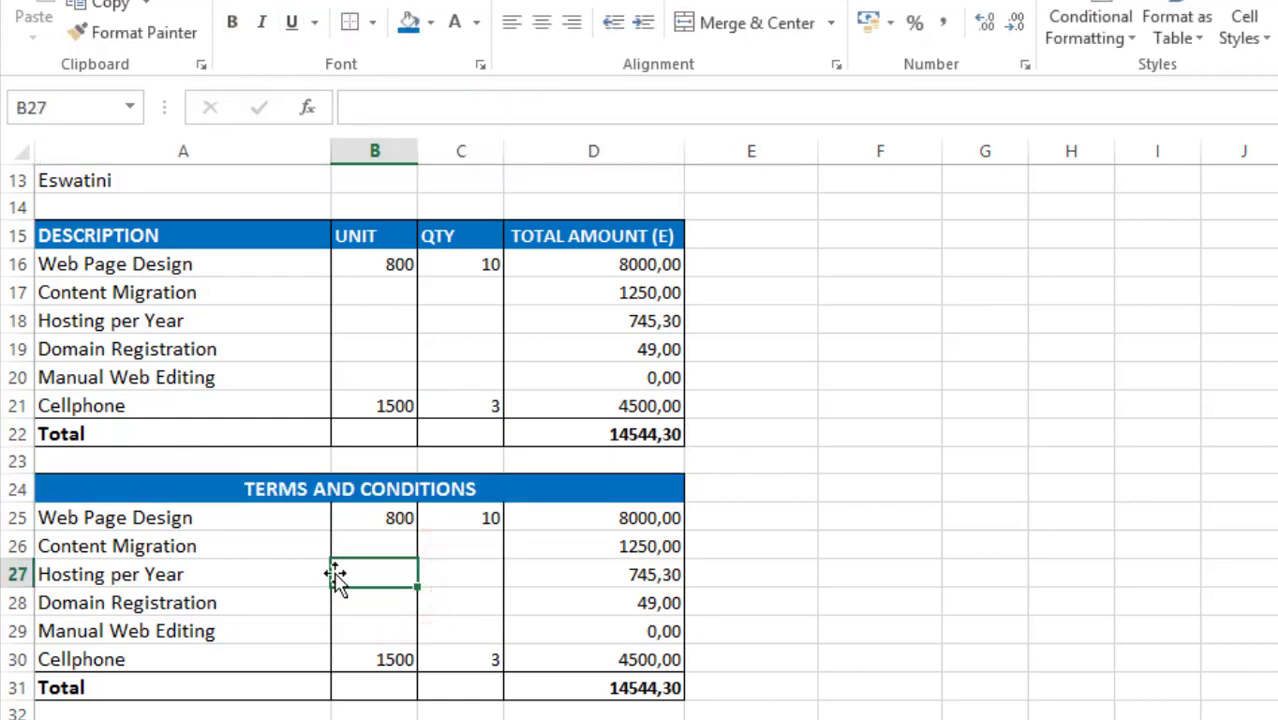
pyautogui.click(100, 515)
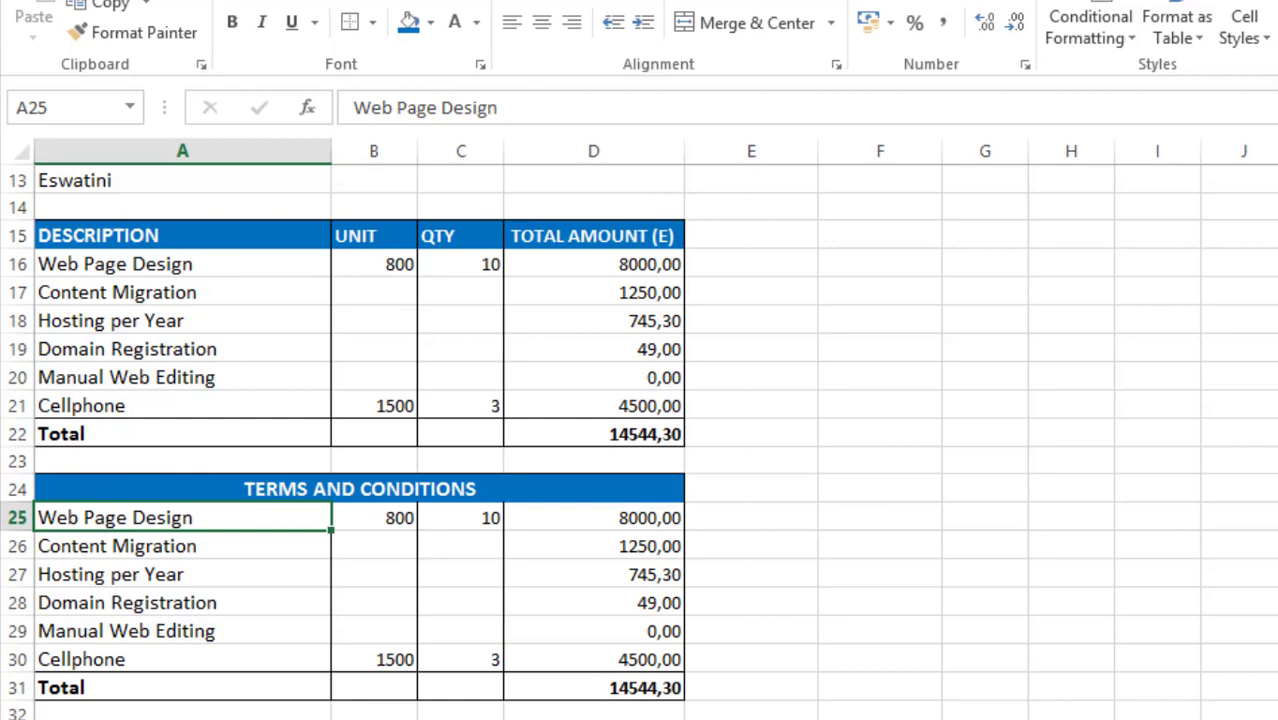
pyautogui.hotkey('alt', 'Tab')
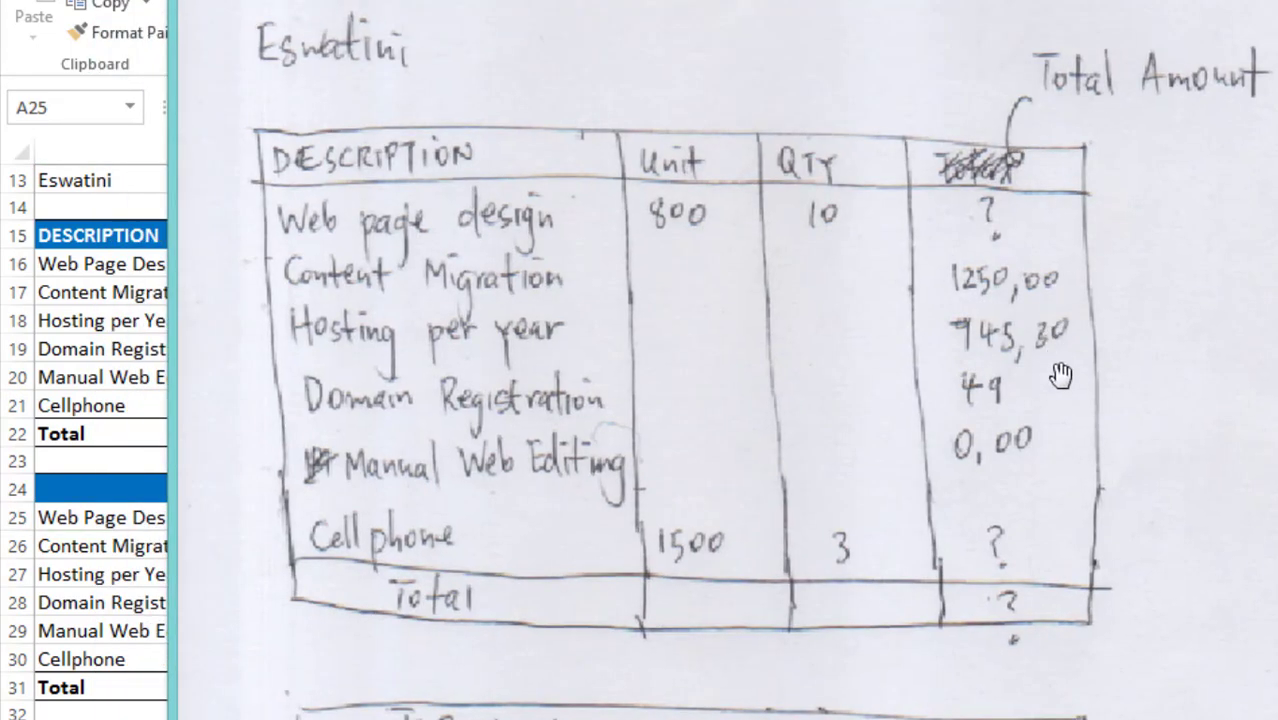
# Bring the scan's Terms and Conditions list into view, then minimize the image viewer
pyautogui.scroll(-2, 1062, 417)
pyautogui.moveTo(1001, 571); pyautogui.dragTo(941, 514)
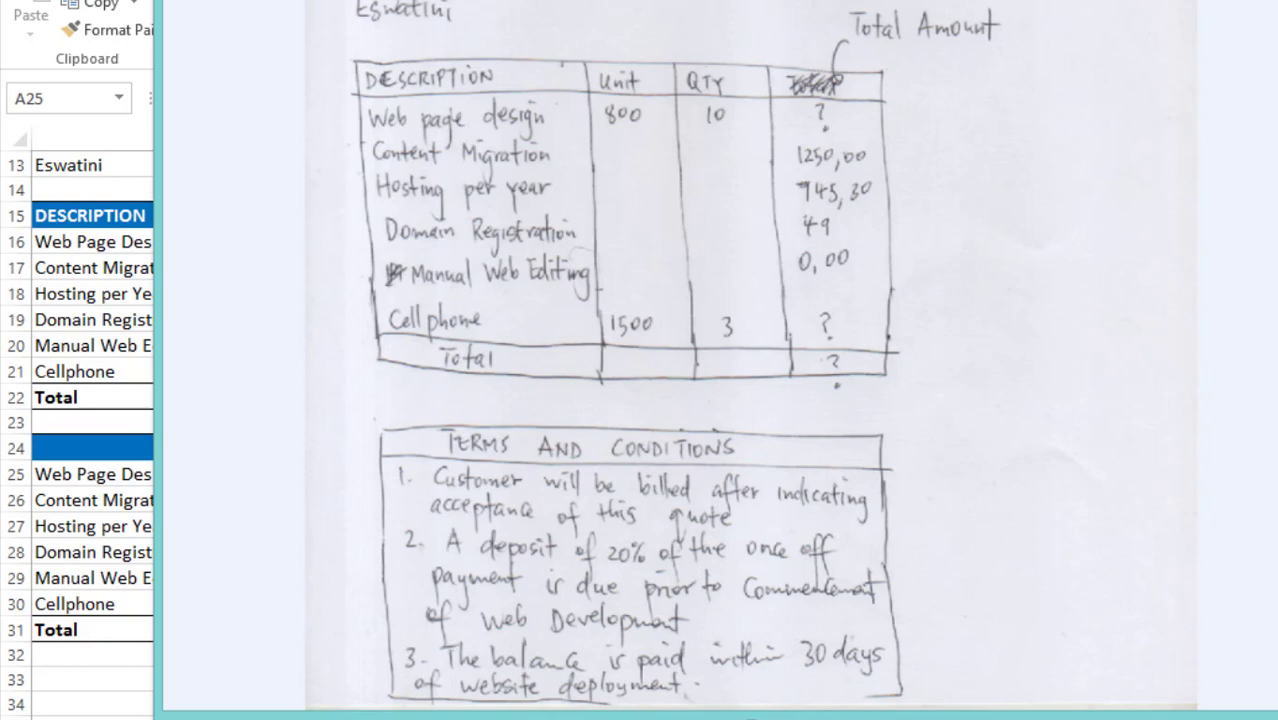
pyautogui.press('super+Down')
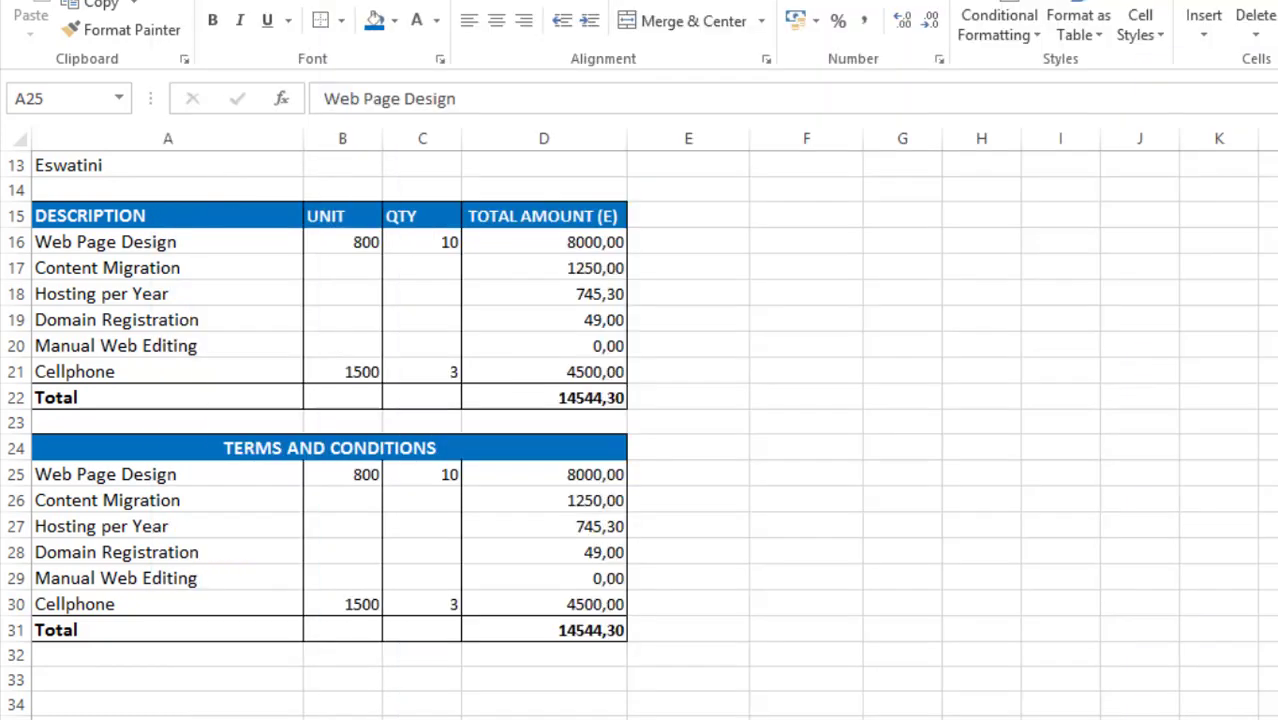
# Delete rows 28–32, the copied Domain Registration through Total rows
pyautogui.click(102, 476)
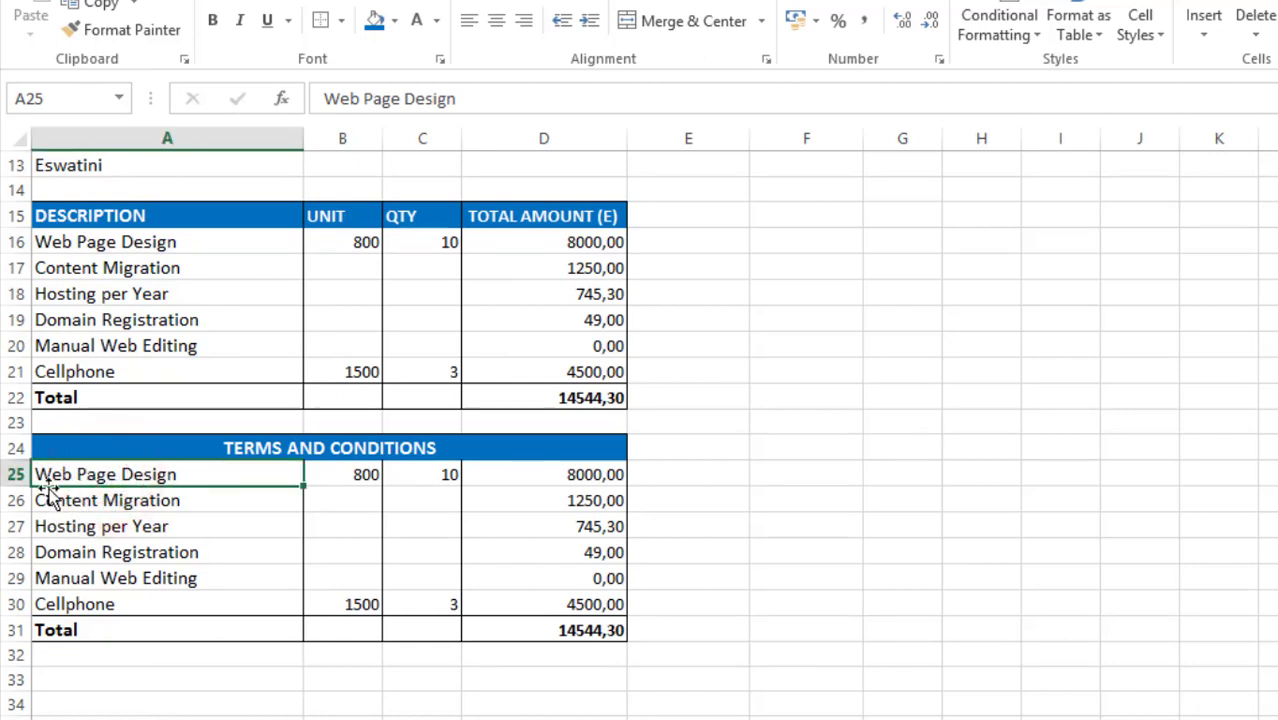
pyautogui.click(40, 541)
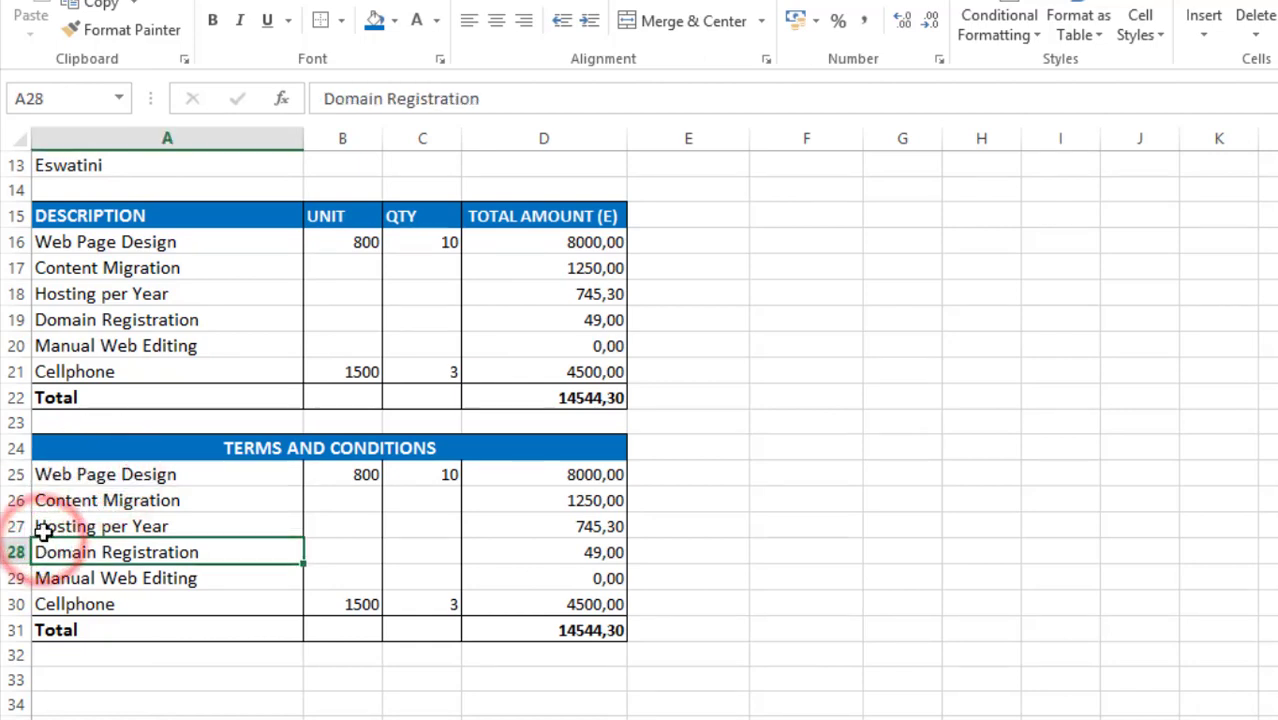
pyautogui.click(46, 527)
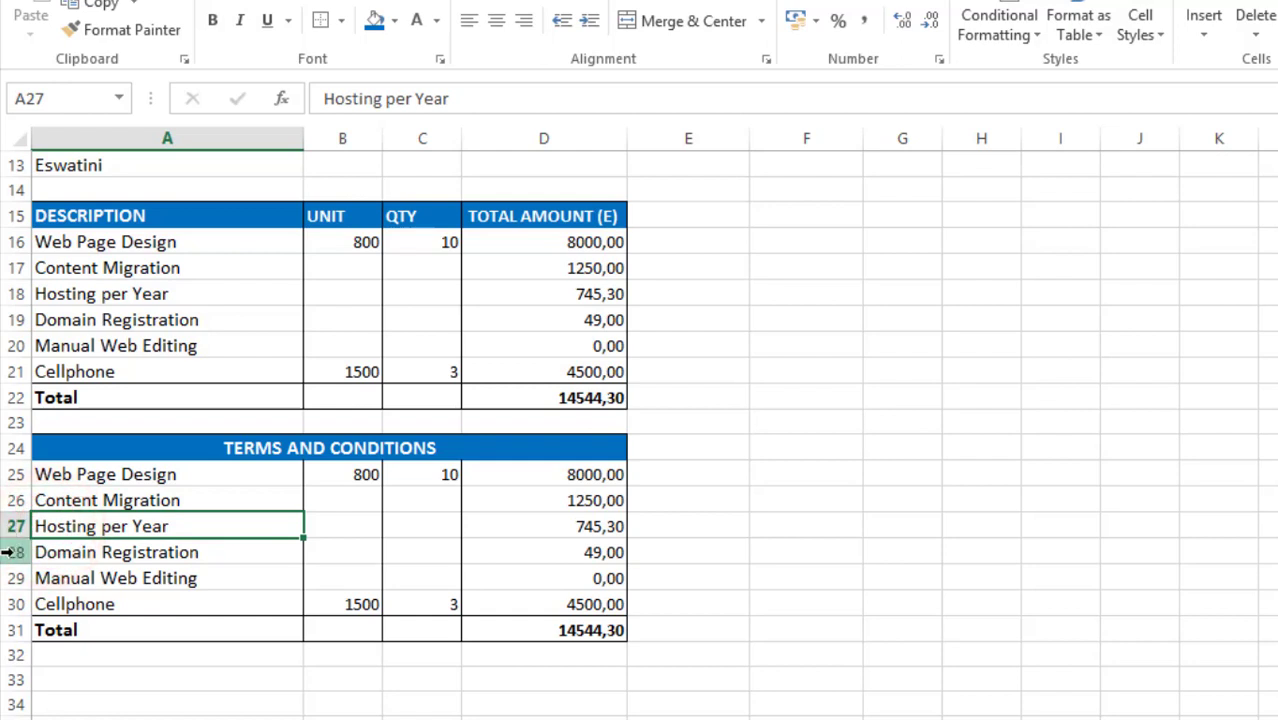
pyautogui.moveTo(12, 550); pyautogui.dragTo(22, 655)
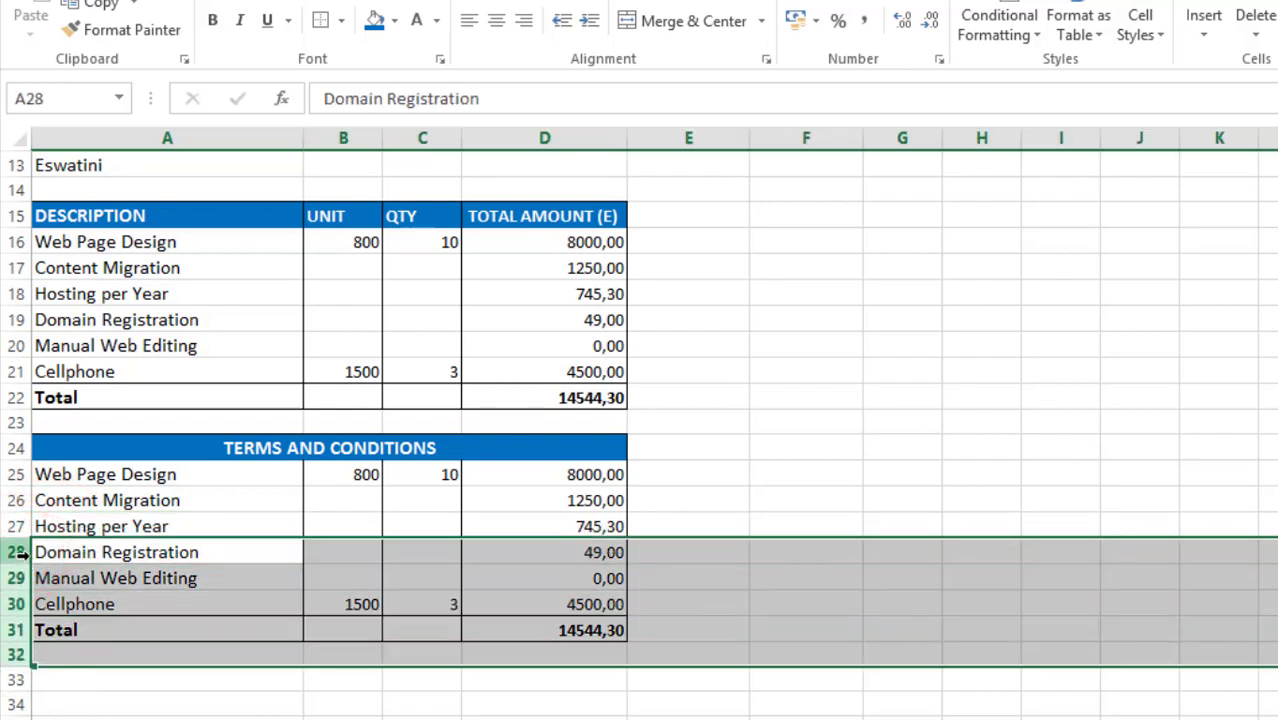
pyautogui.click(60, 474)
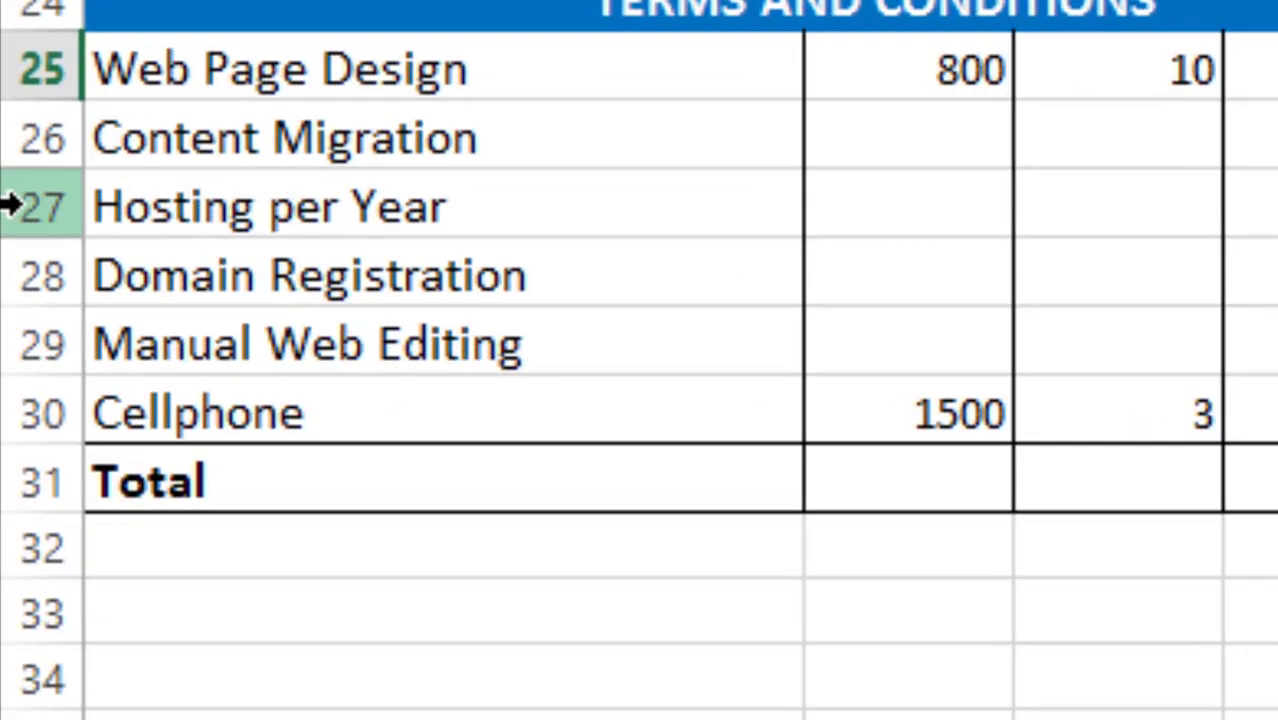
pyautogui.click(52, 271)
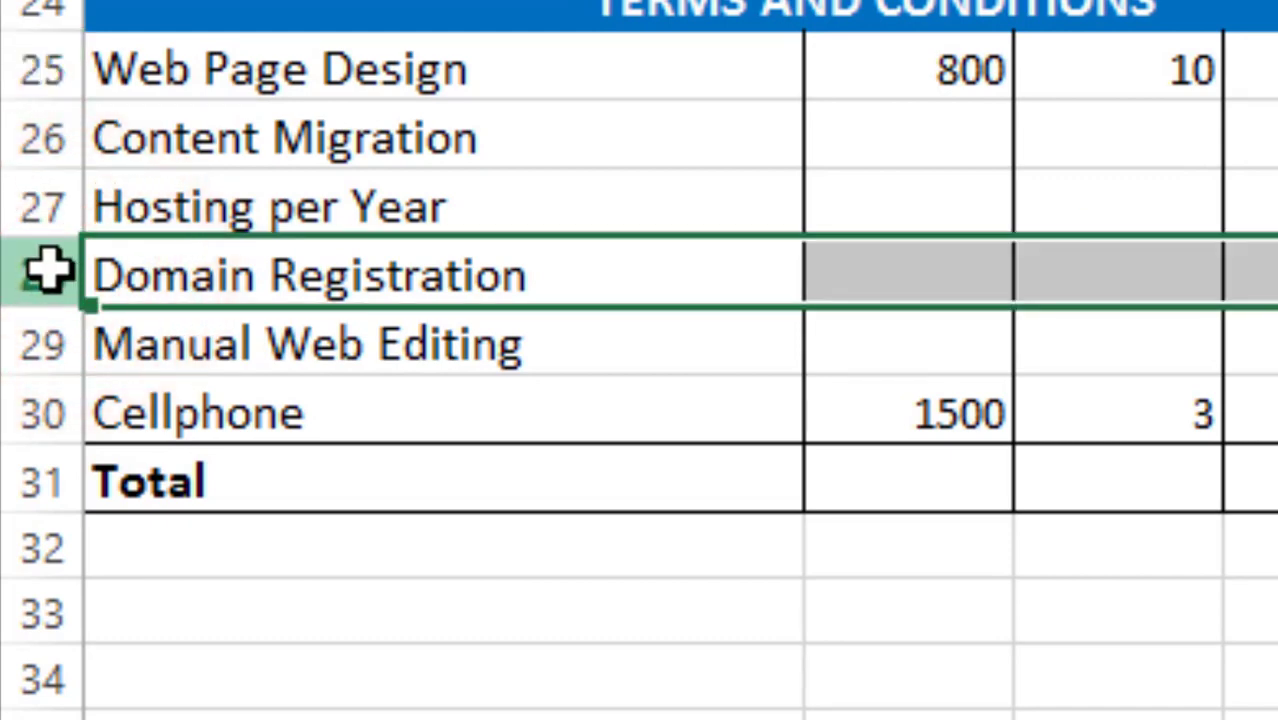
pyautogui.moveTo(40, 275); pyautogui.dragTo(63, 551)
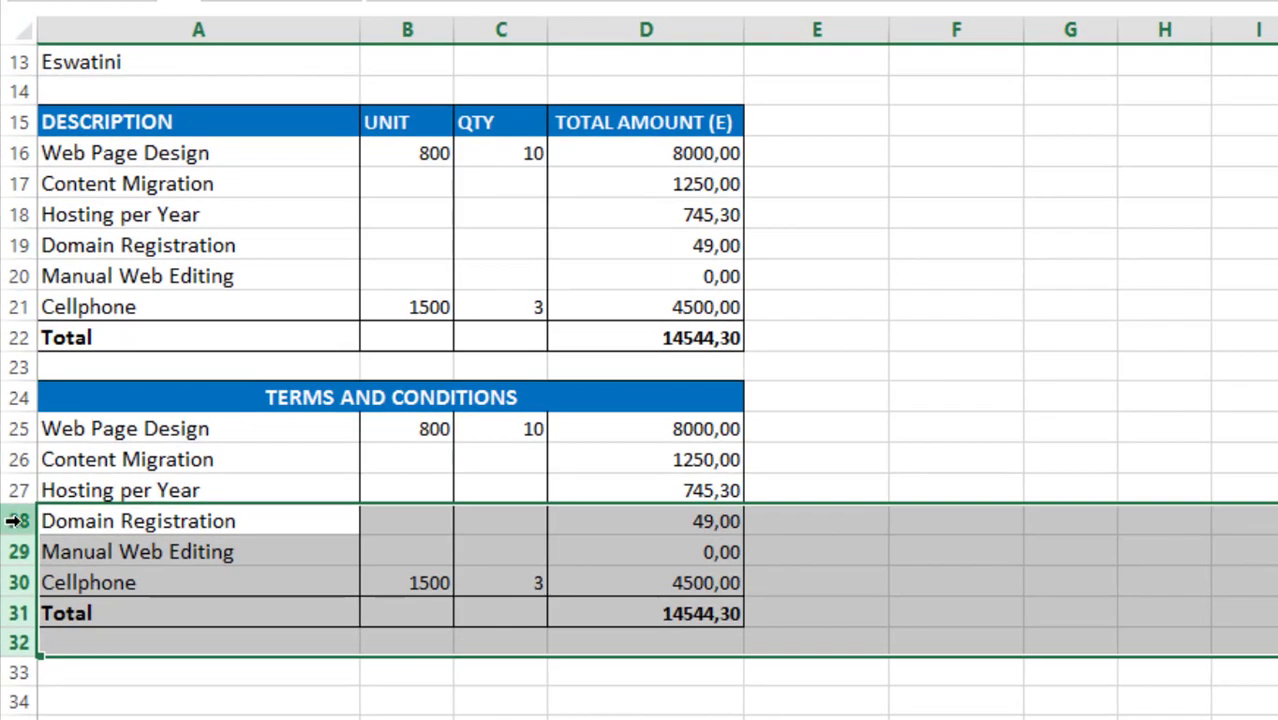
pyautogui.rightClick(18, 522)
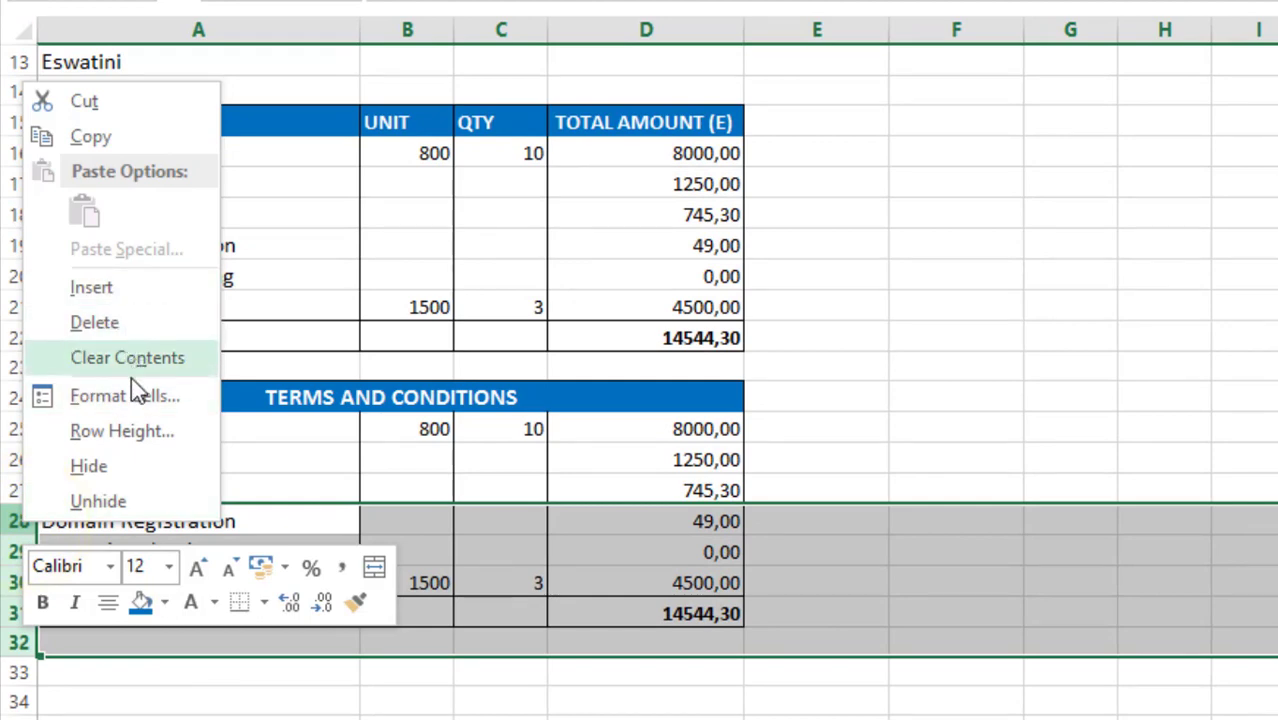
pyautogui.click(141, 328)
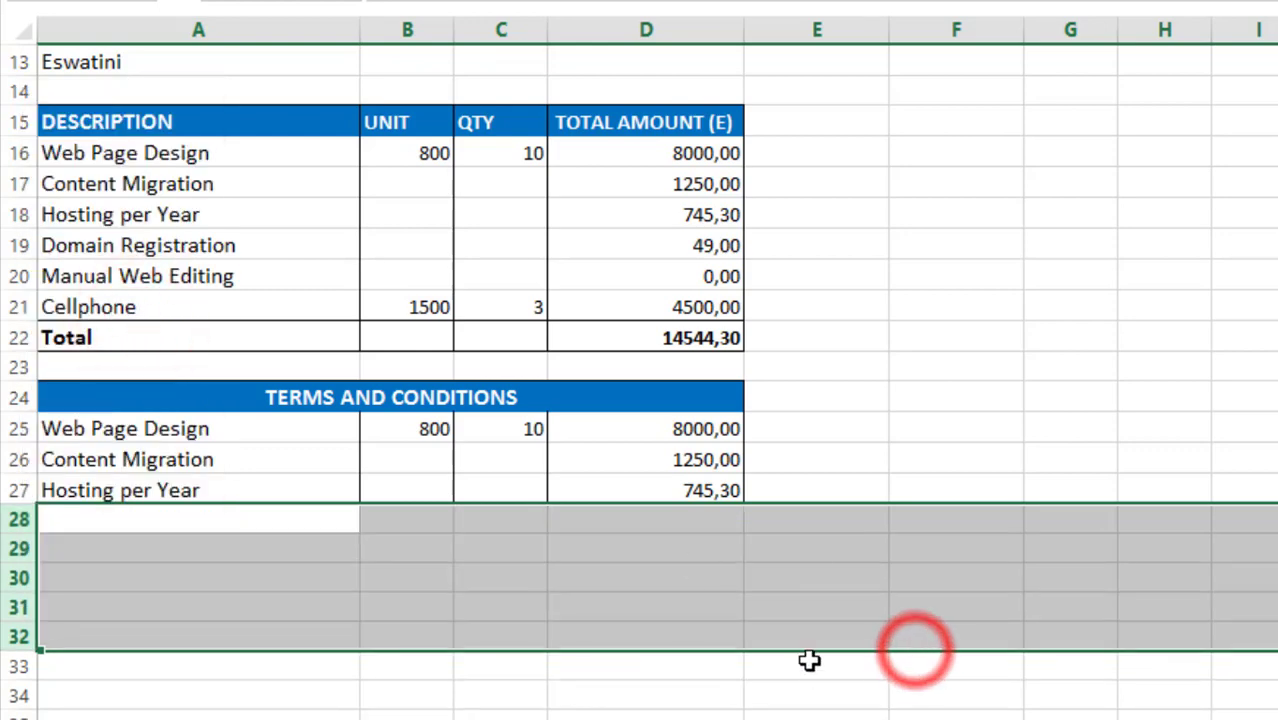
pyautogui.click(820, 577)
pyautogui.click(908, 459)
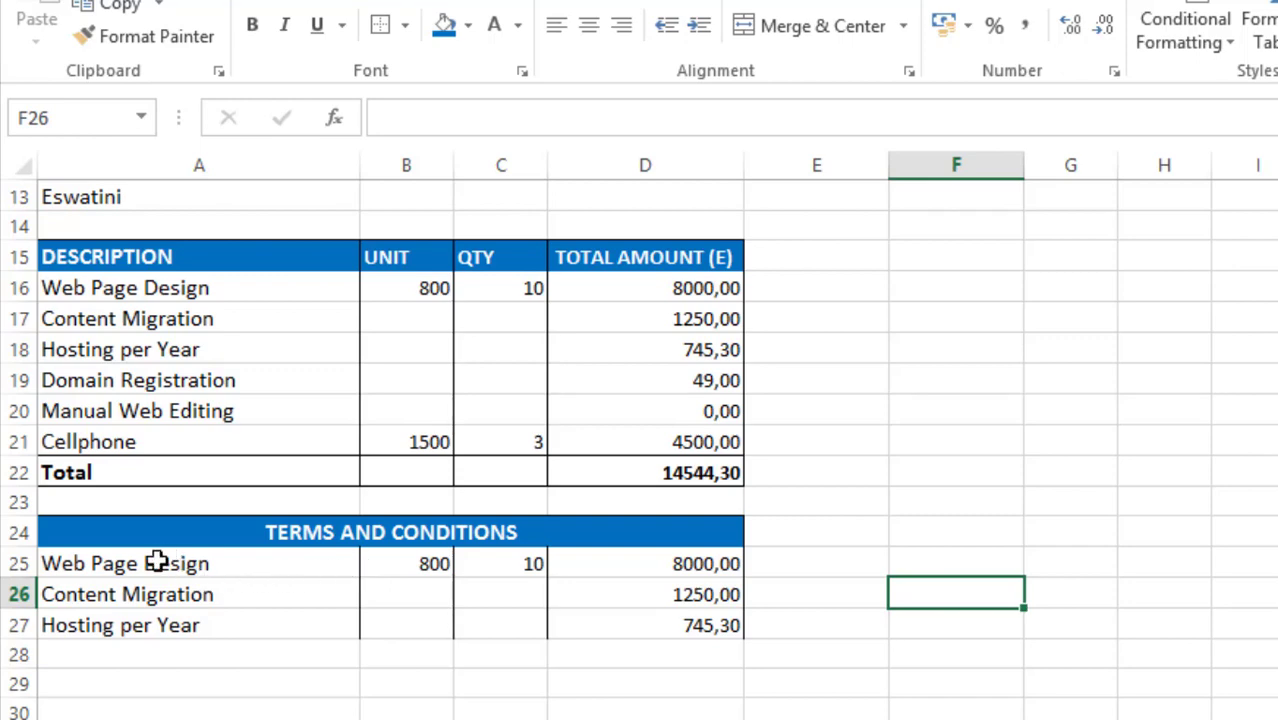
# Merge and center rows 25, 26 and 27 across columns A–D, accepting each warning
pyautogui.moveTo(158, 563); pyautogui.dragTo(638, 557)
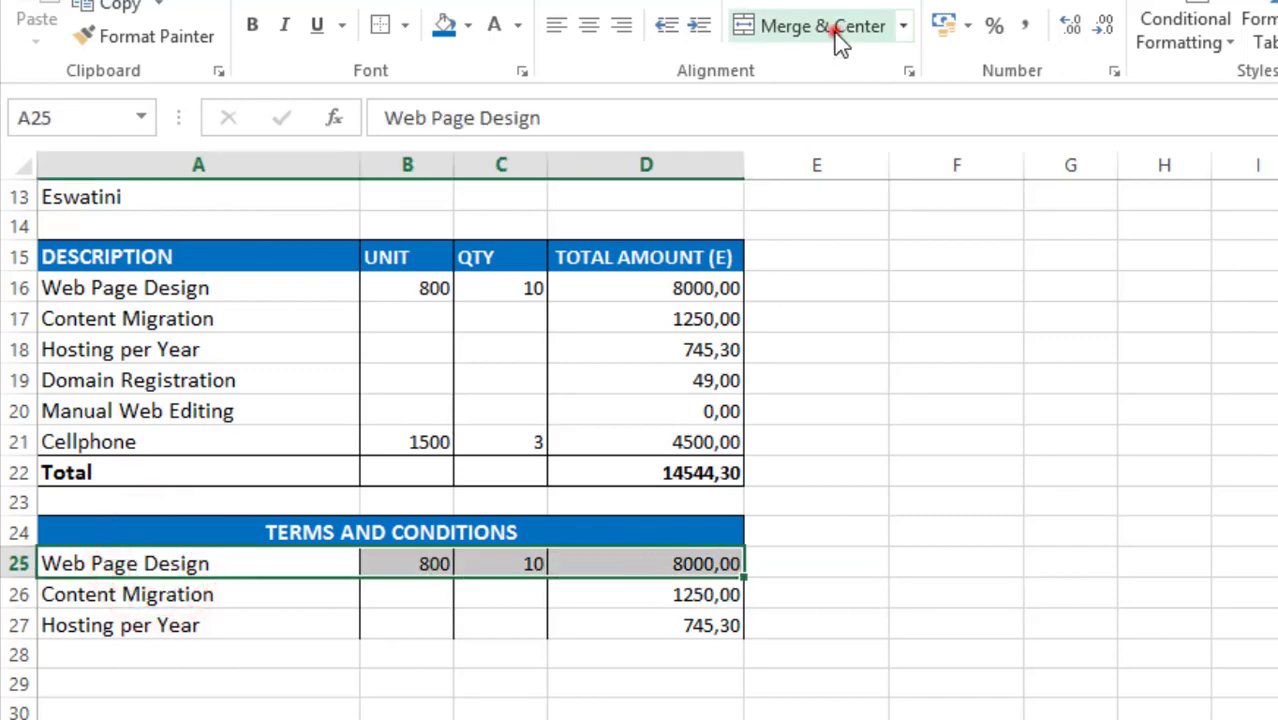
pyautogui.click(837, 32)
pyautogui.click(924, 534)
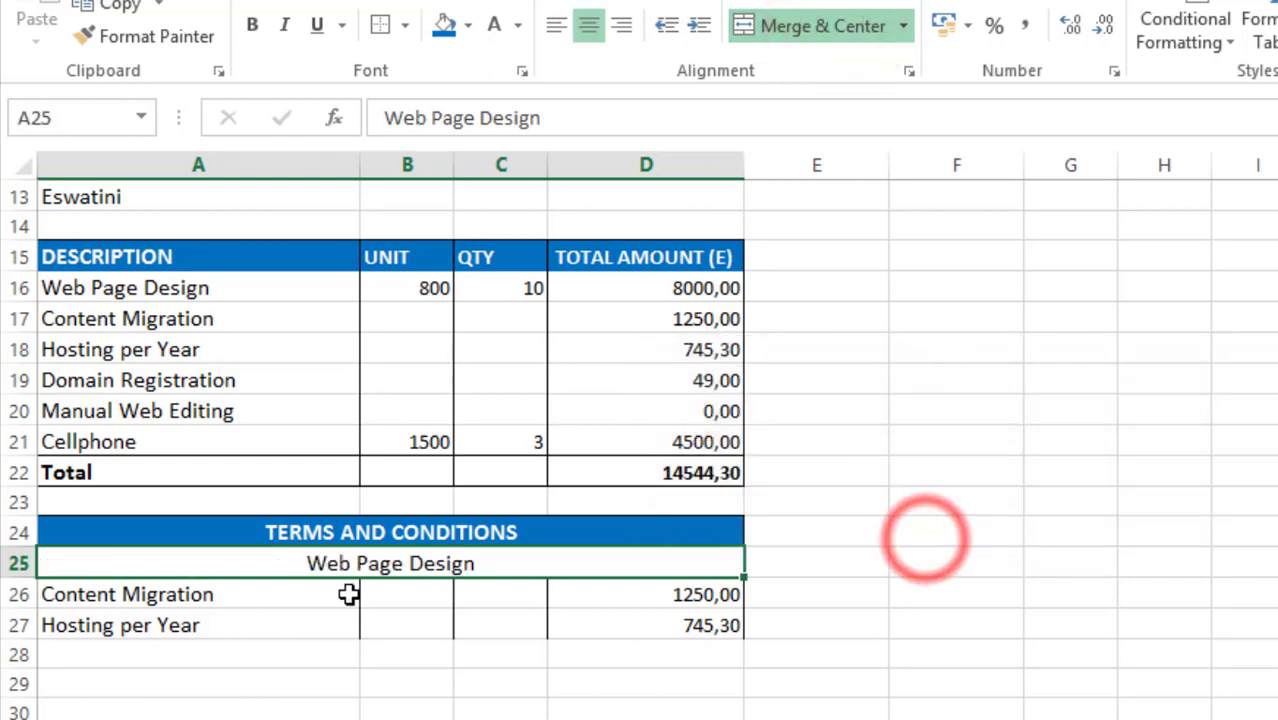
pyautogui.moveTo(208, 597); pyautogui.dragTo(645, 591)
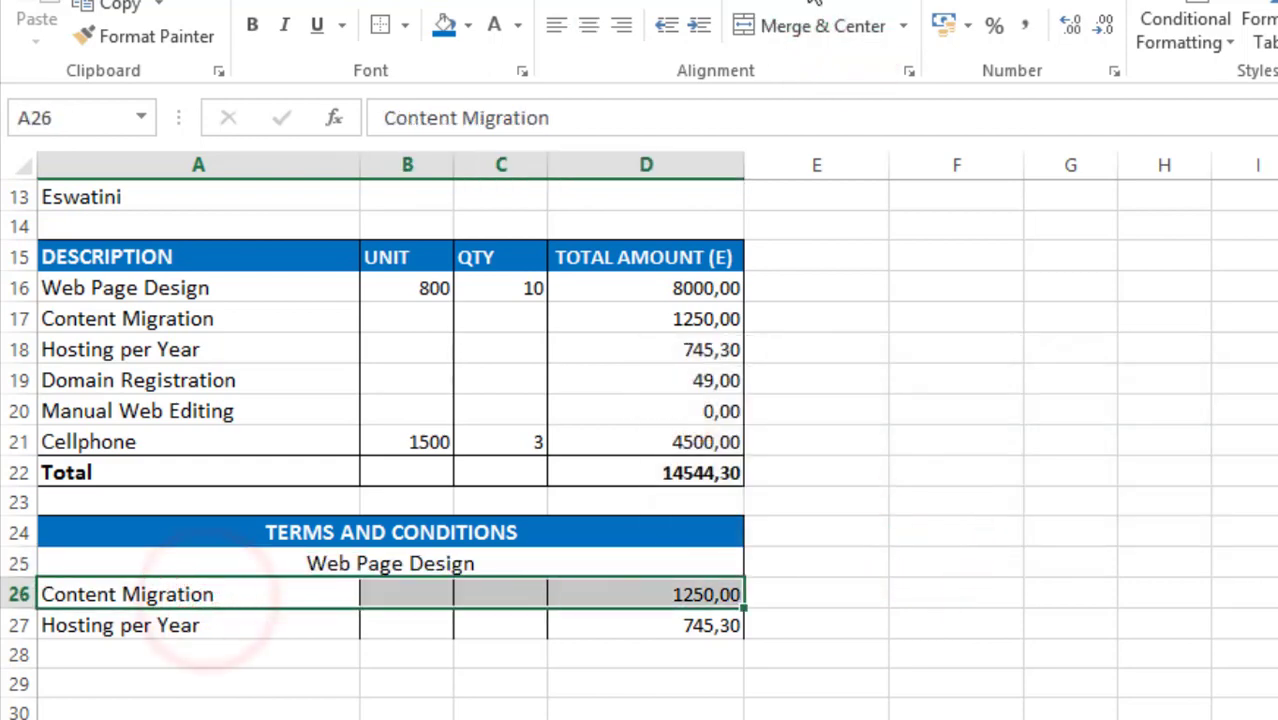
pyautogui.click(825, 30)
pyautogui.click(925, 532)
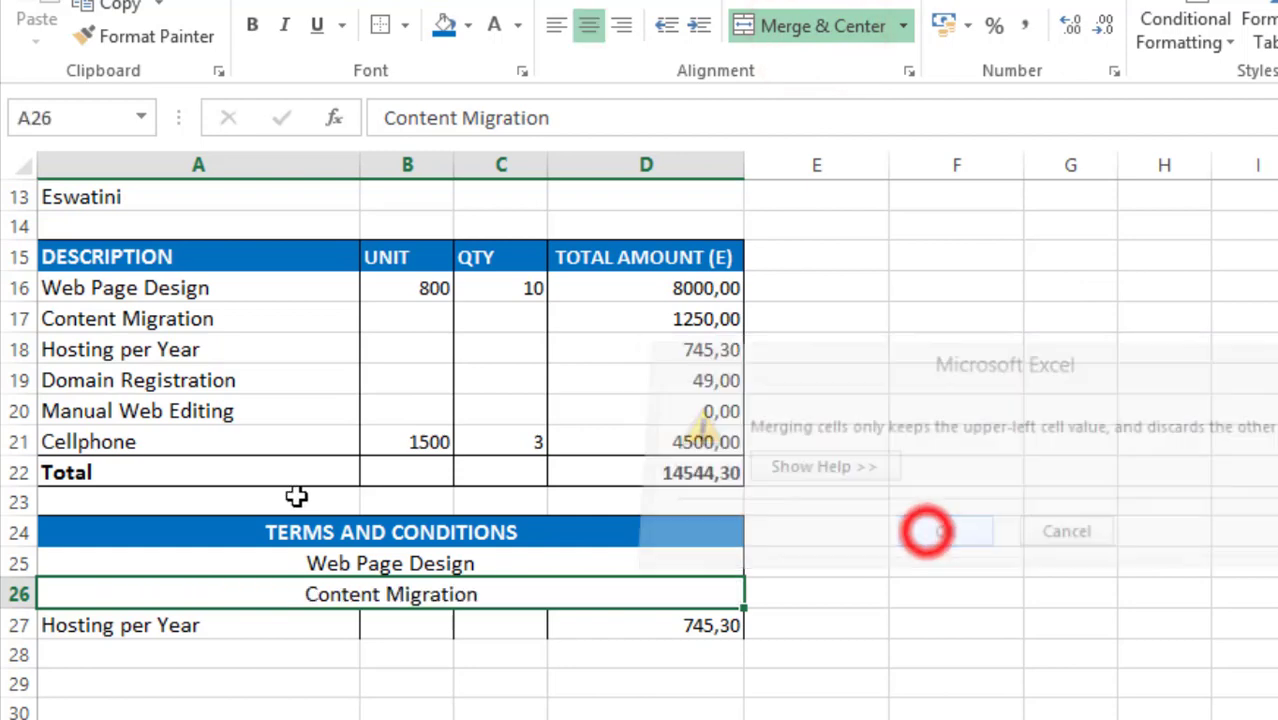
pyautogui.moveTo(157, 625); pyautogui.dragTo(575, 622)
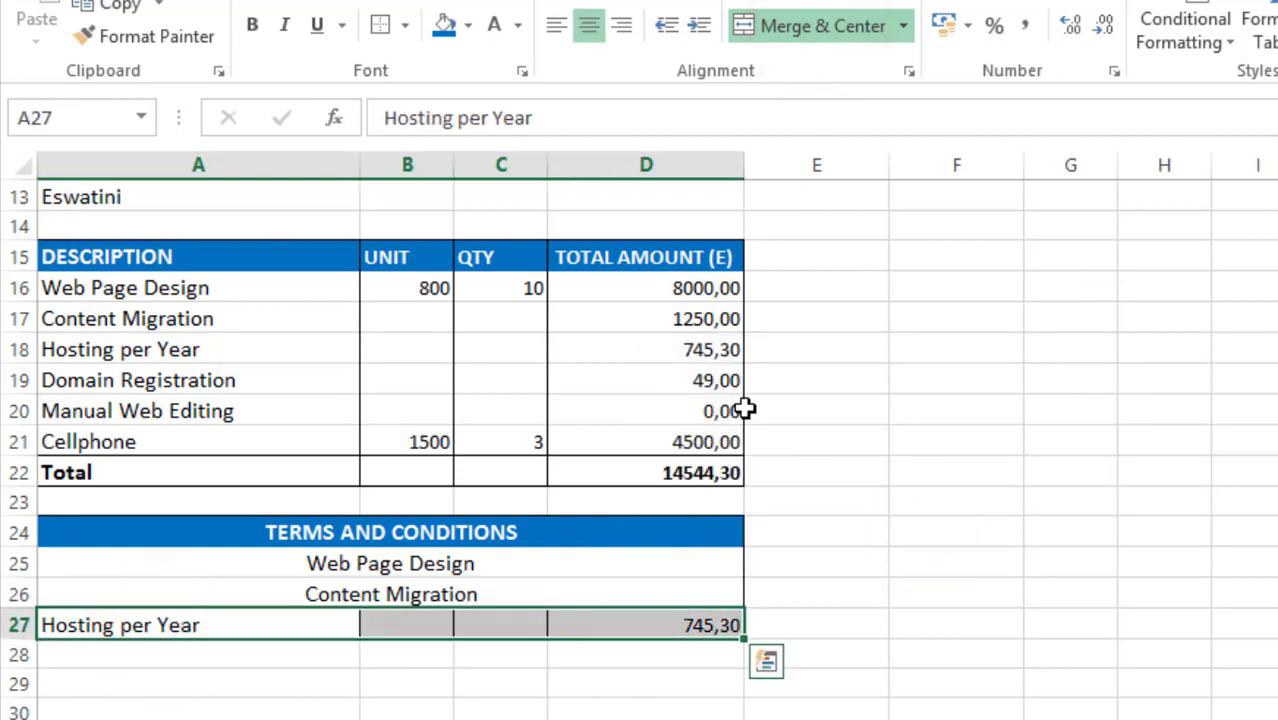
pyautogui.click(818, 30)
pyautogui.click(939, 531)
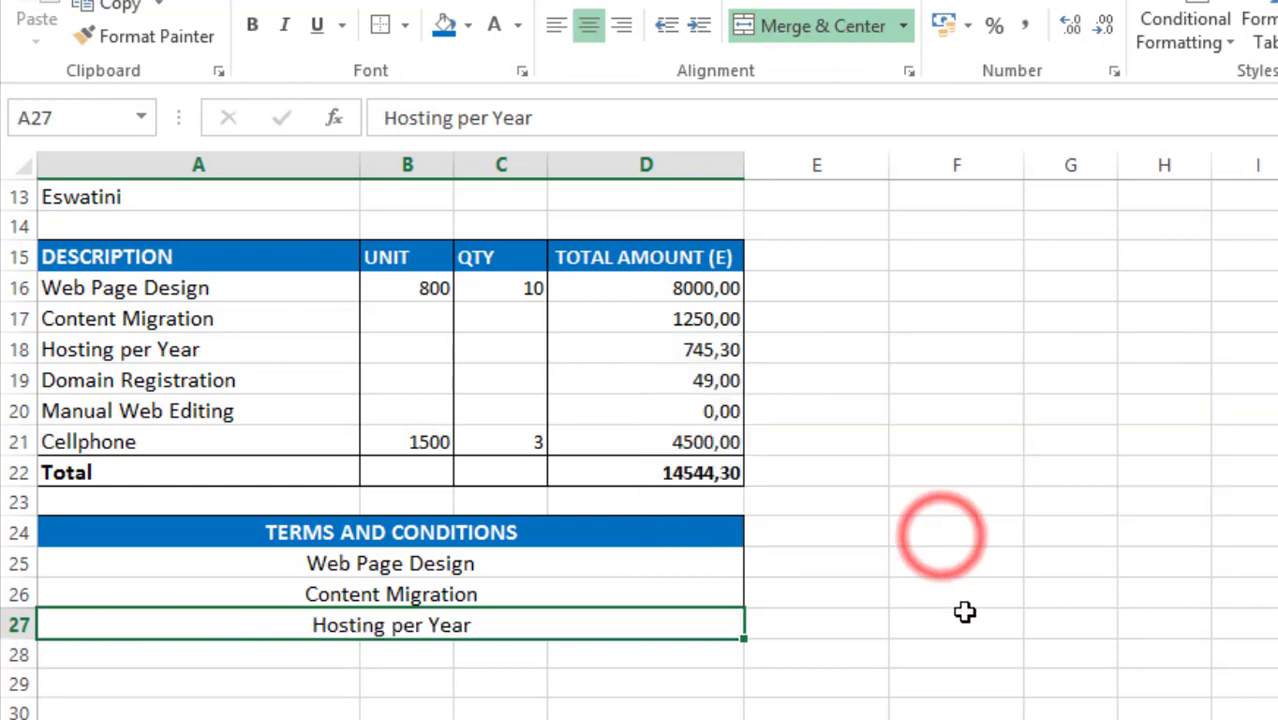
pyautogui.click(964, 612)
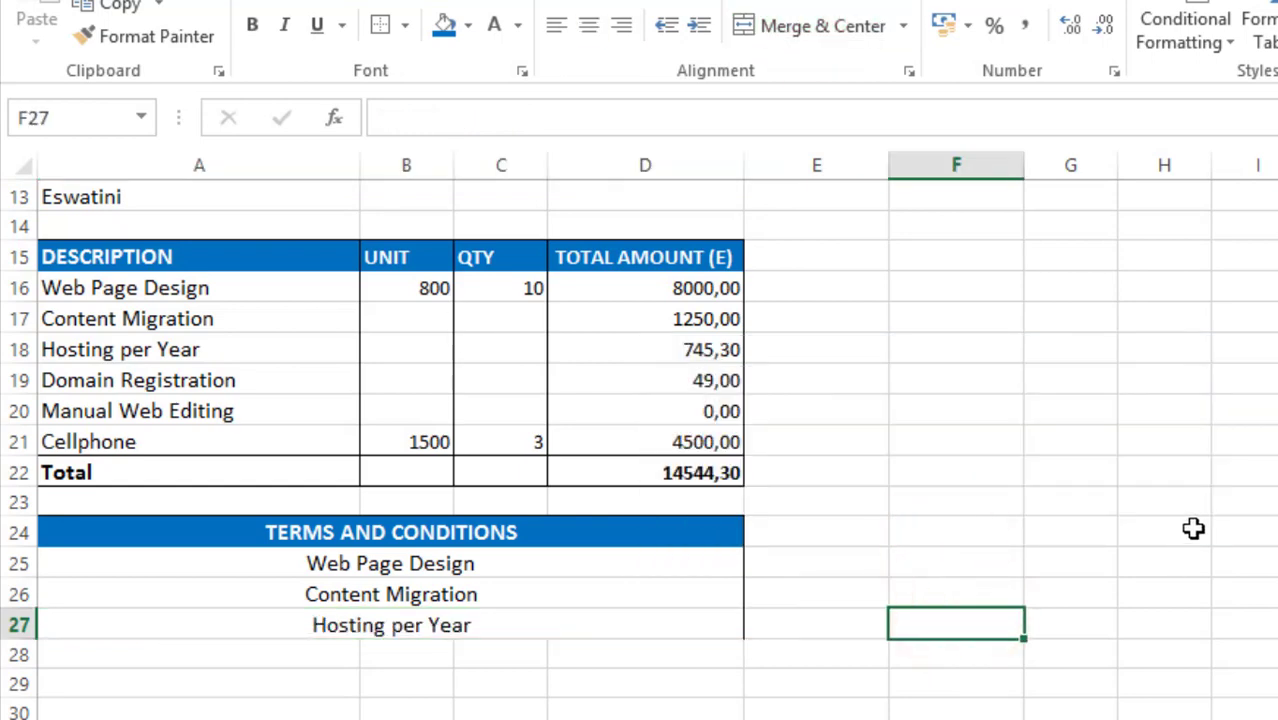
pyautogui.scroll(1, 1193, 528)
pyautogui.scroll(2, 1193, 528)
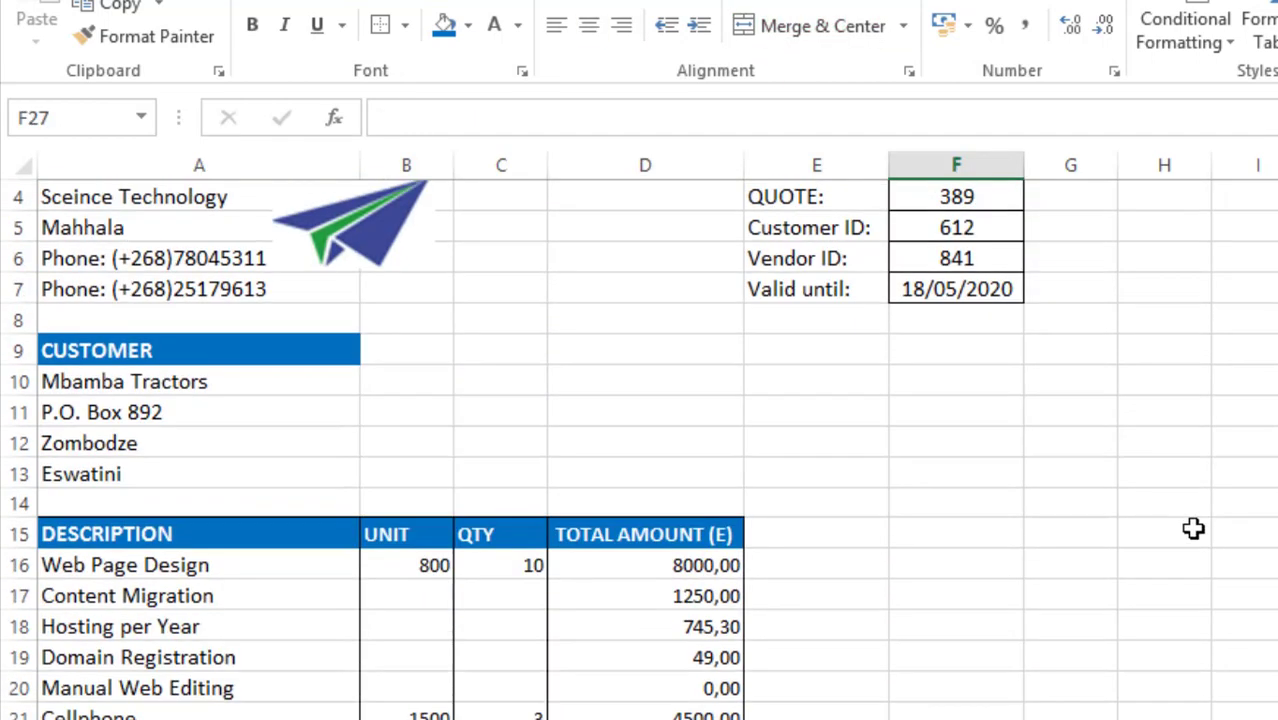
pyautogui.scroll(-1, 1193, 528)
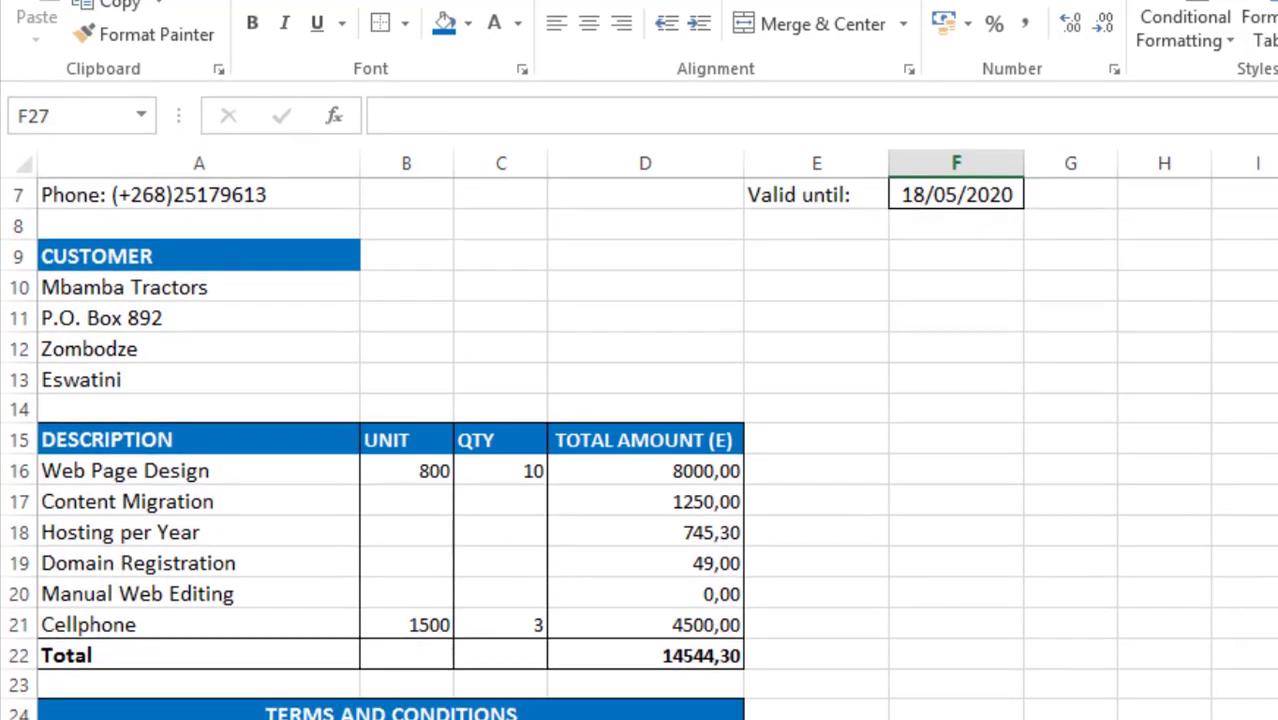
pyautogui.click(148, 682)
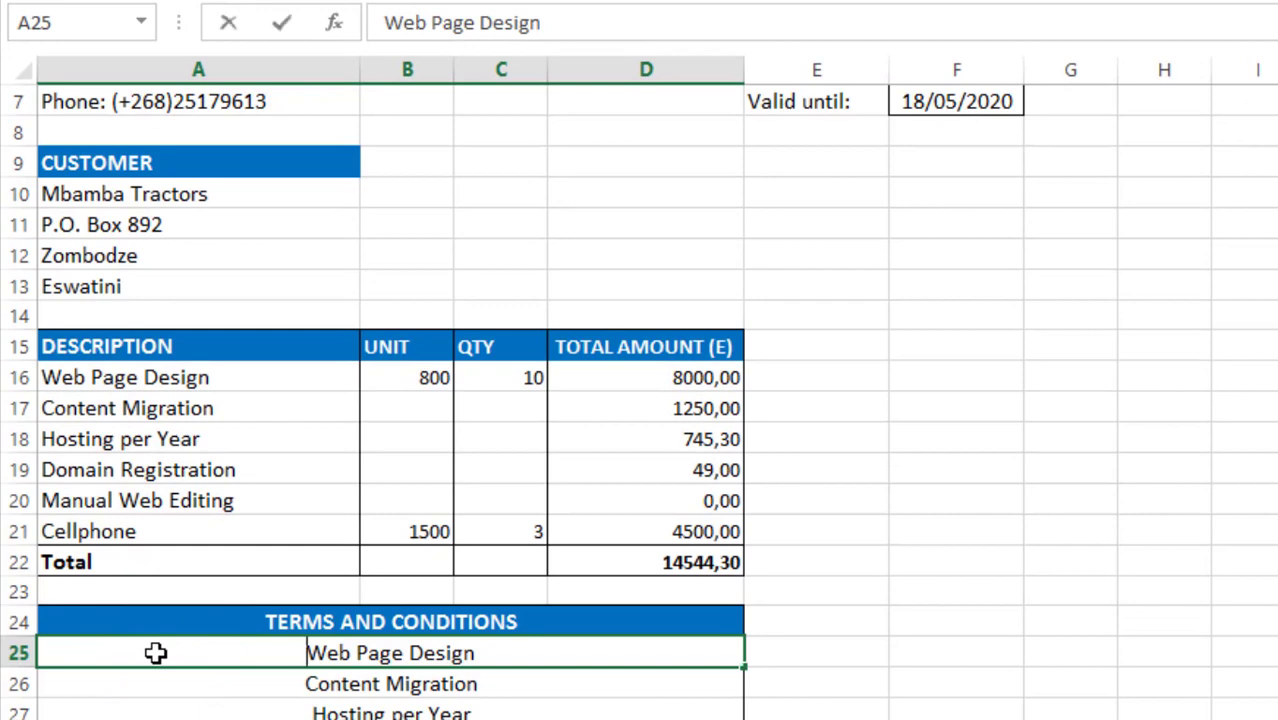
# Enter '1. Customer will be billed after indicating acceptance of this quote' in A25
pyautogui.write('1.')
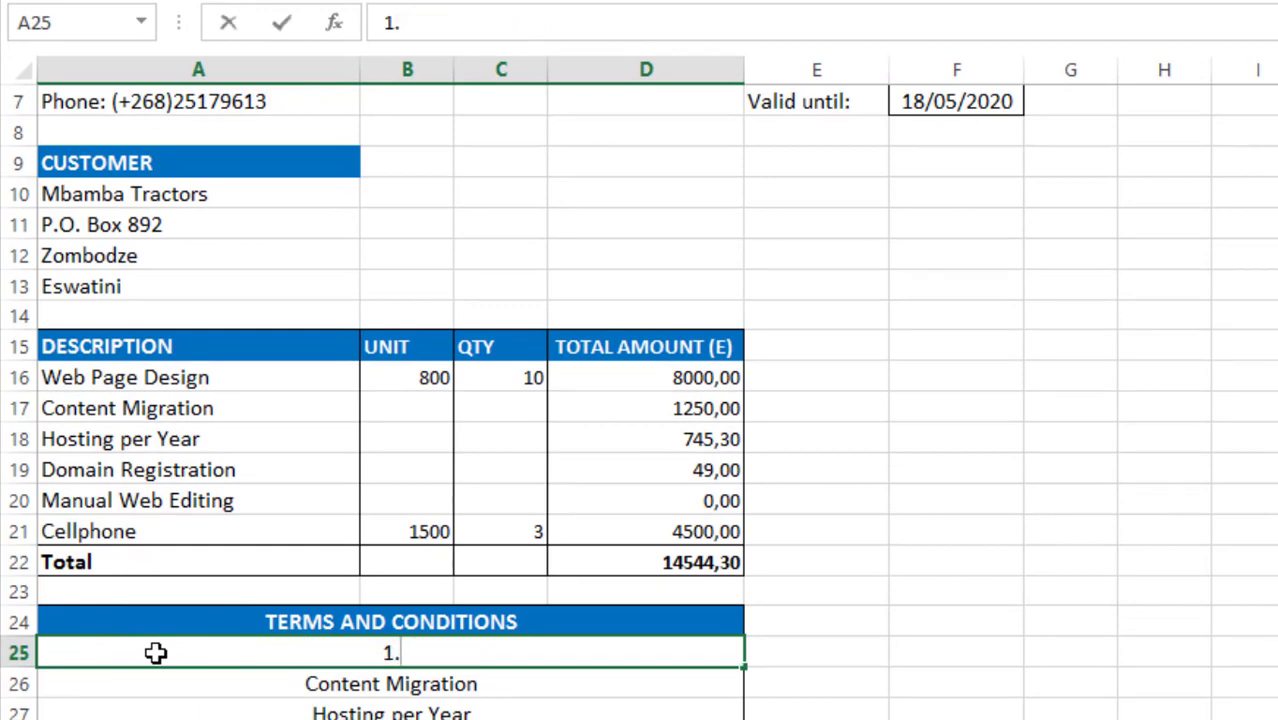
pyautogui.write(' cUSTO')
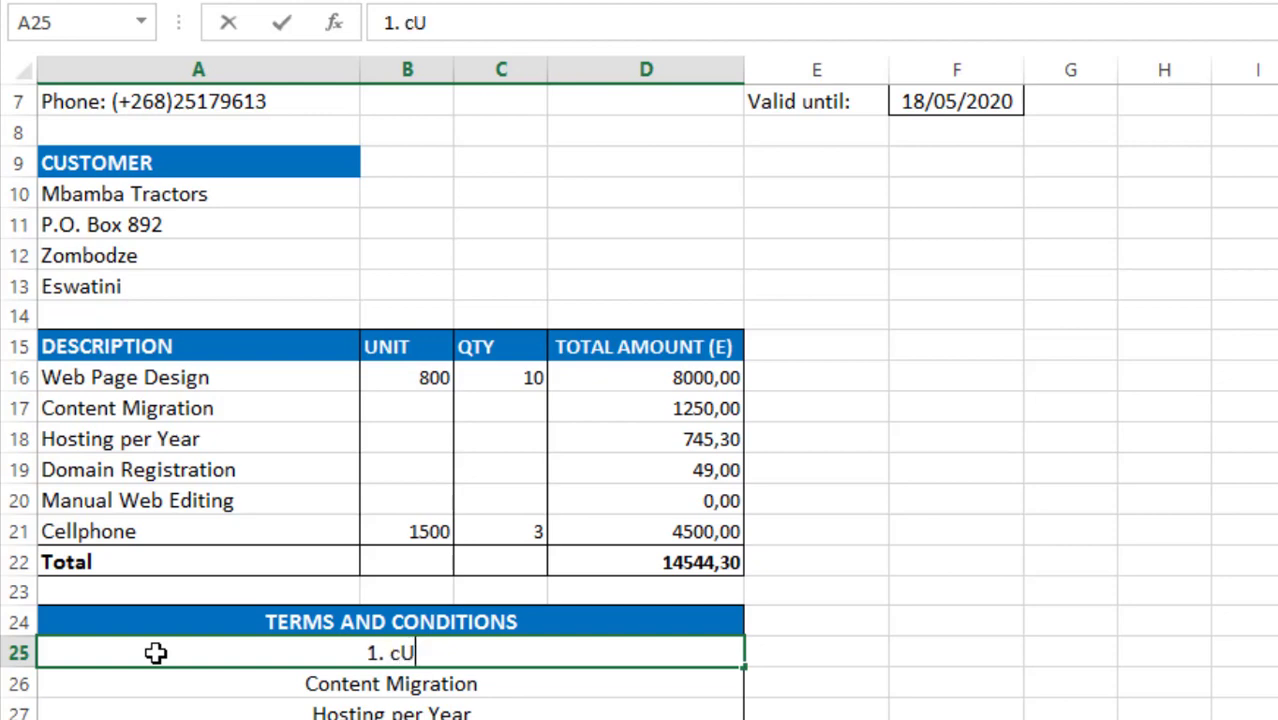
pyautogui.press('BackSpace')
pyautogui.press('BackSpace')
pyautogui.press('BackSpace')
pyautogui.press('BackSpace')
pyautogui.press('BackSpace')
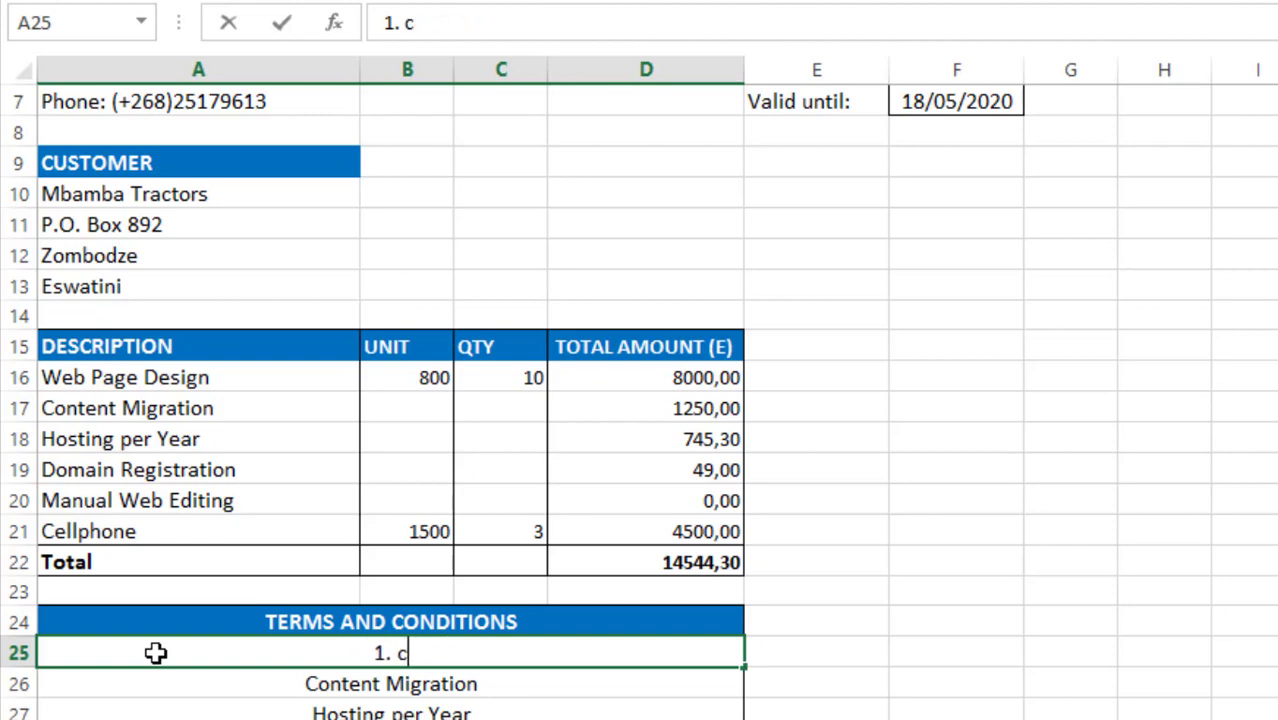
pyautogui.write('Customer')
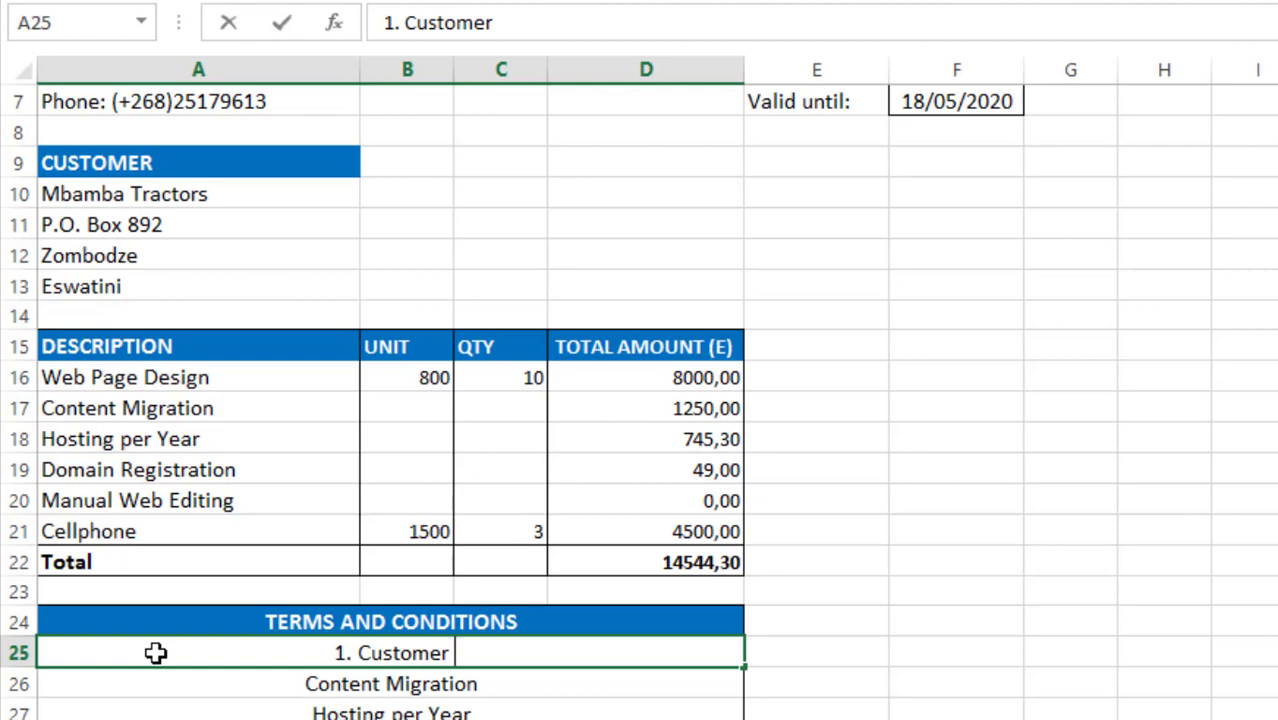
pyautogui.write('will b')
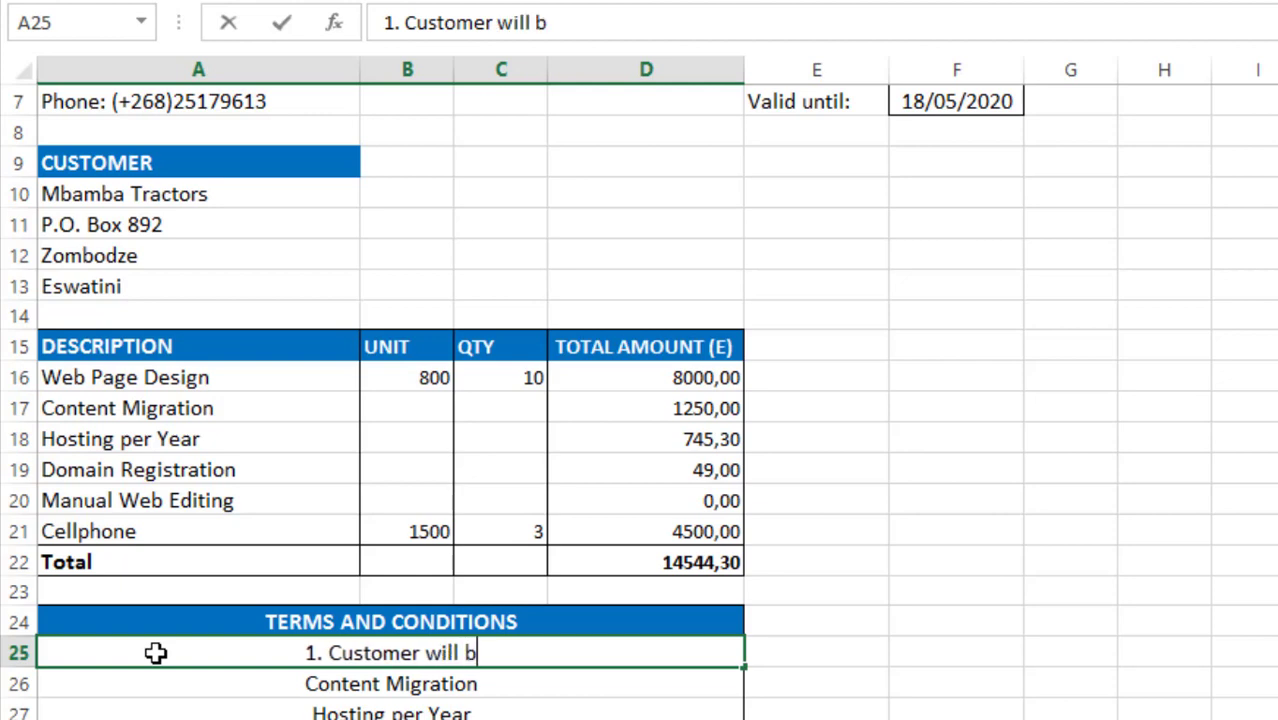
pyautogui.write('e billed a')
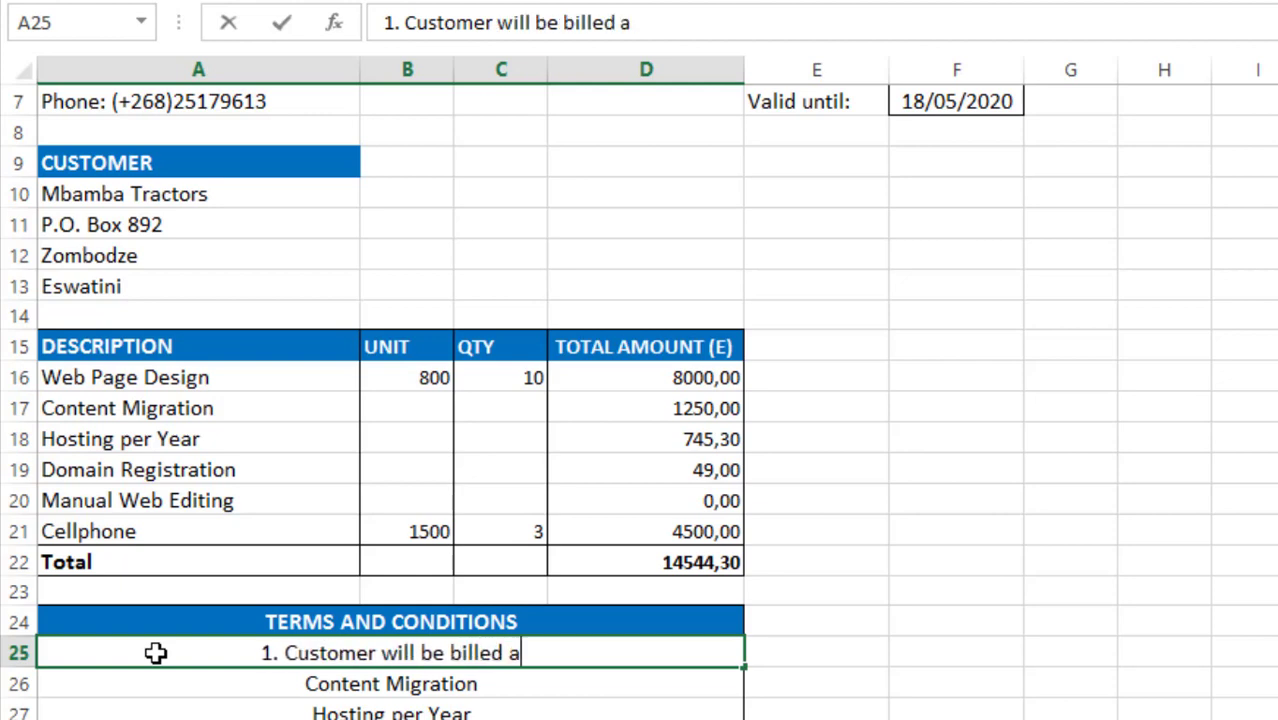
pyautogui.write('fter indication')
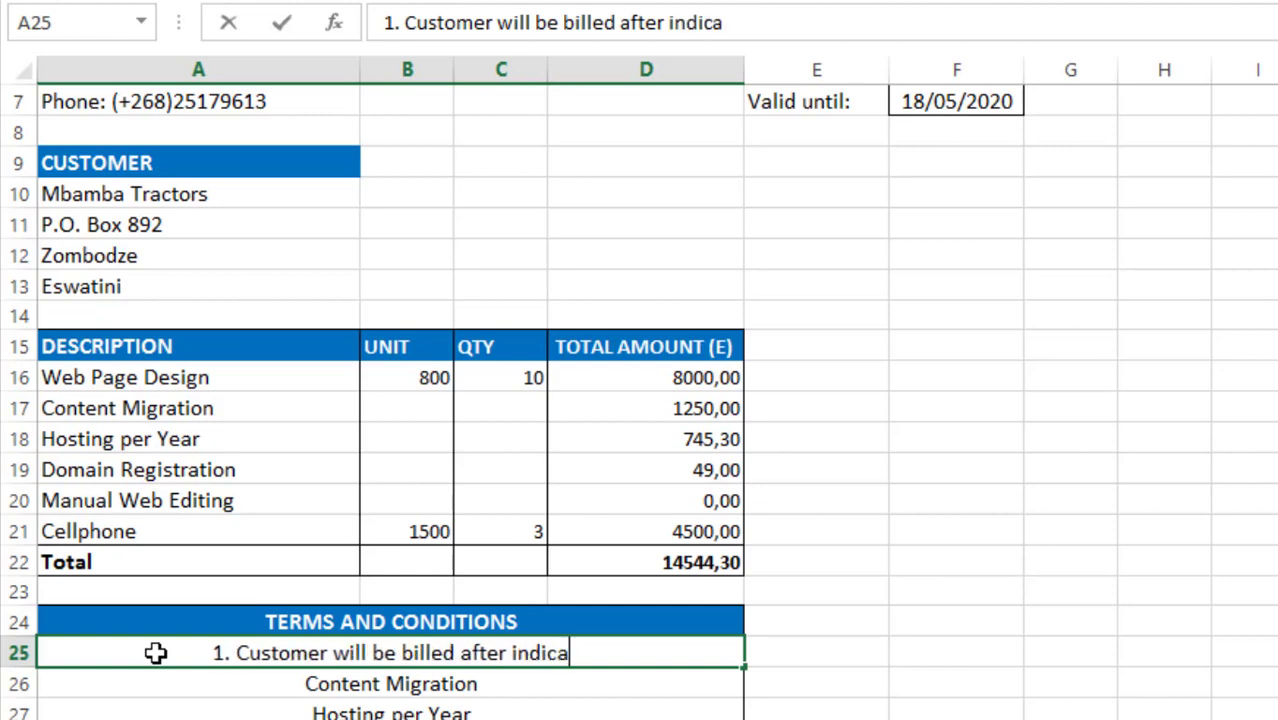
pyautogui.press('BackSpace')
pyautogui.press('BackSpace')
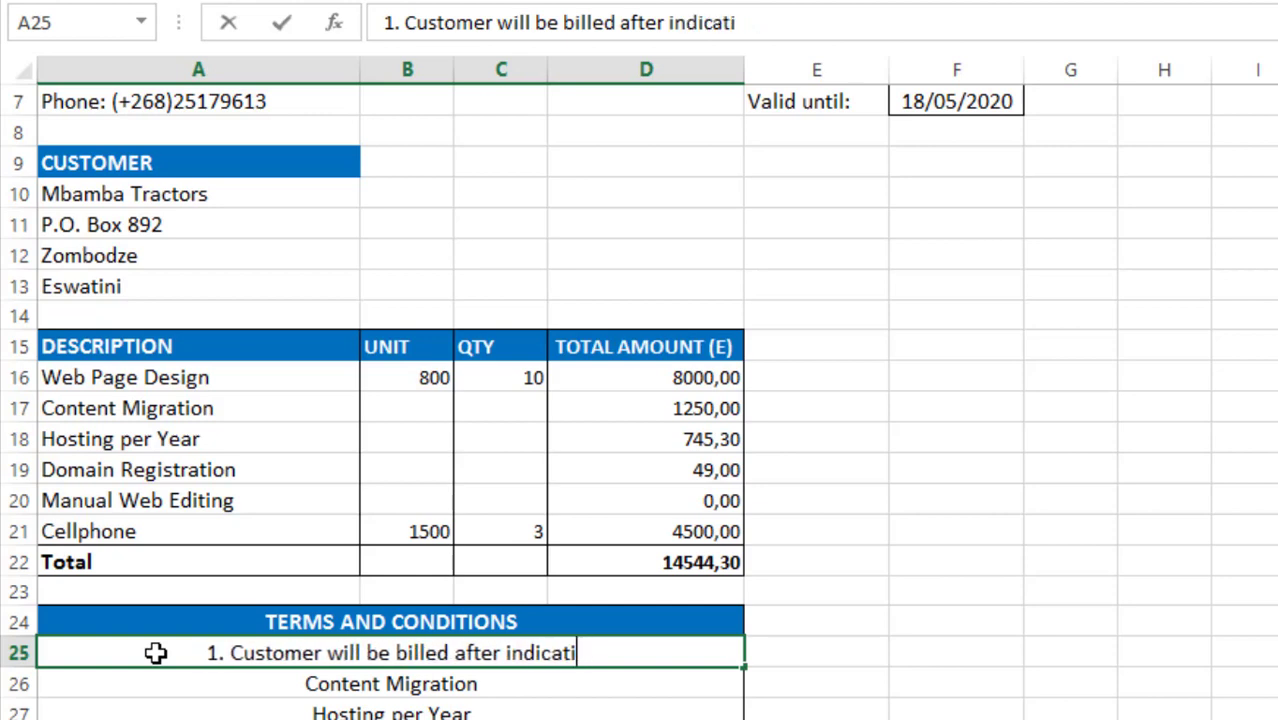
pyautogui.write('ng acceopt')
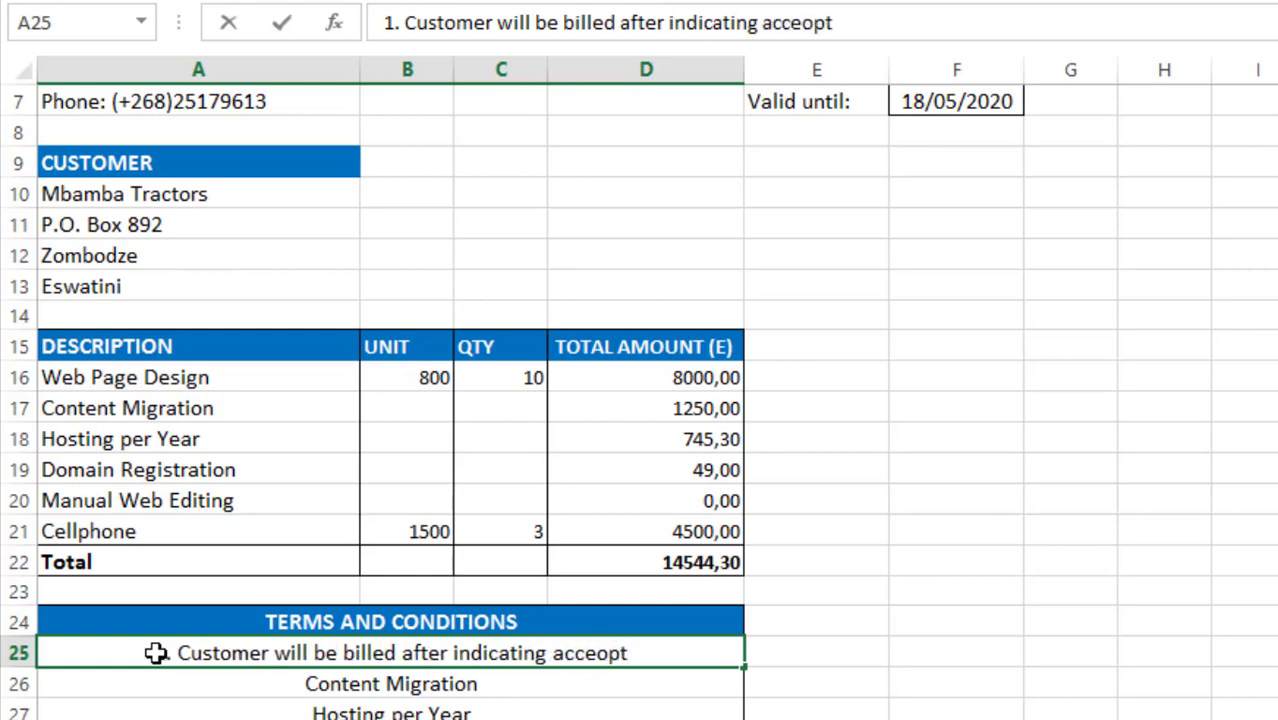
pyautogui.press('BackSpace')
pyautogui.press('BackSpace')
pyautogui.press('BackSpace')
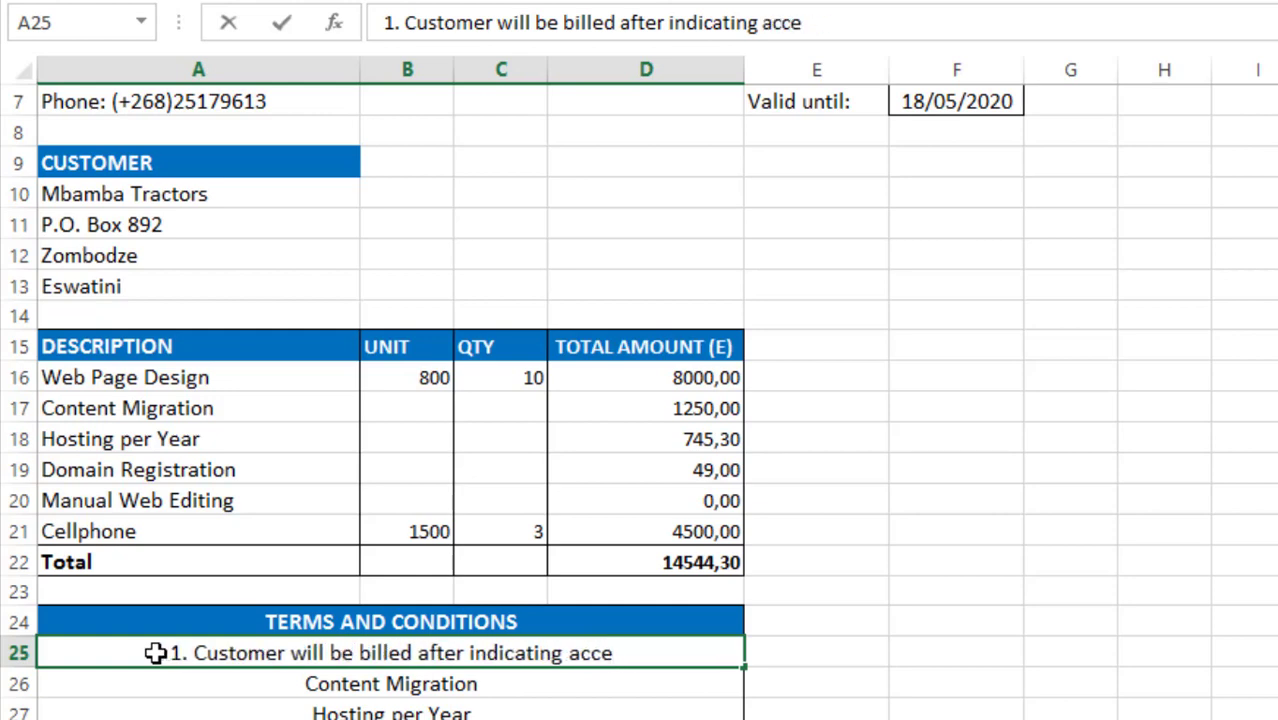
pyautogui.write('ptance of ')
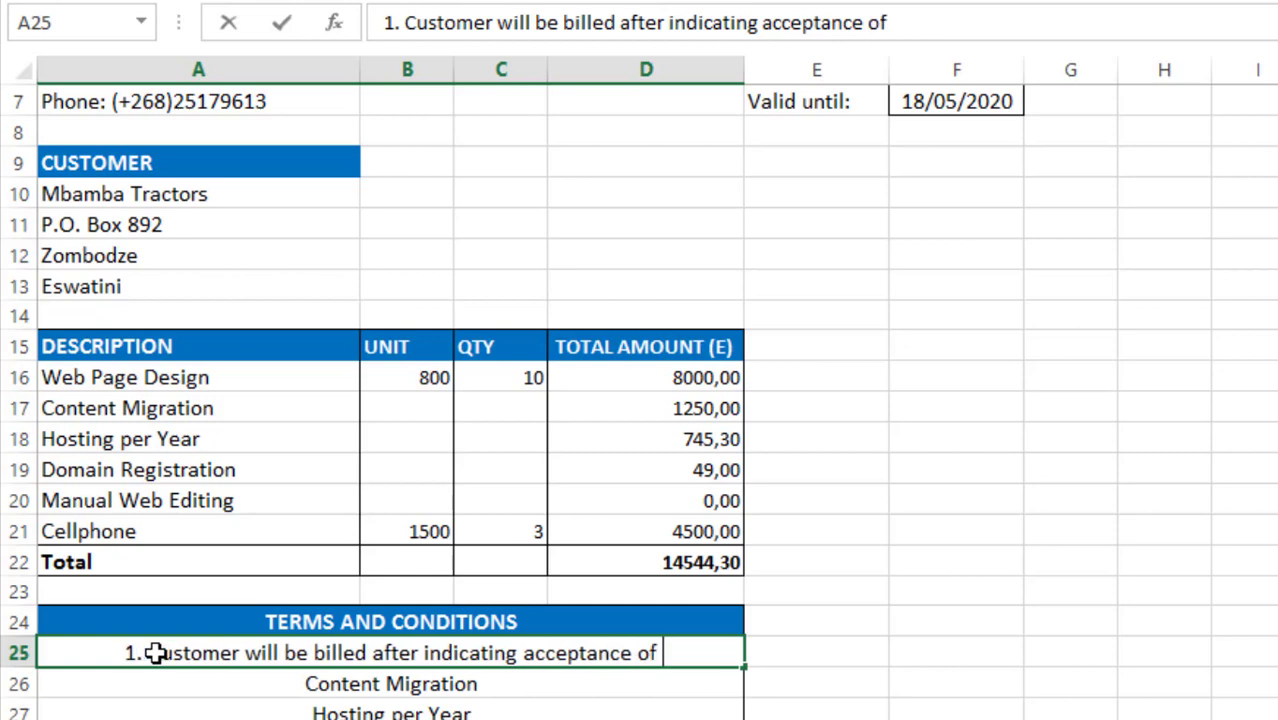
pyautogui.write('this quote')
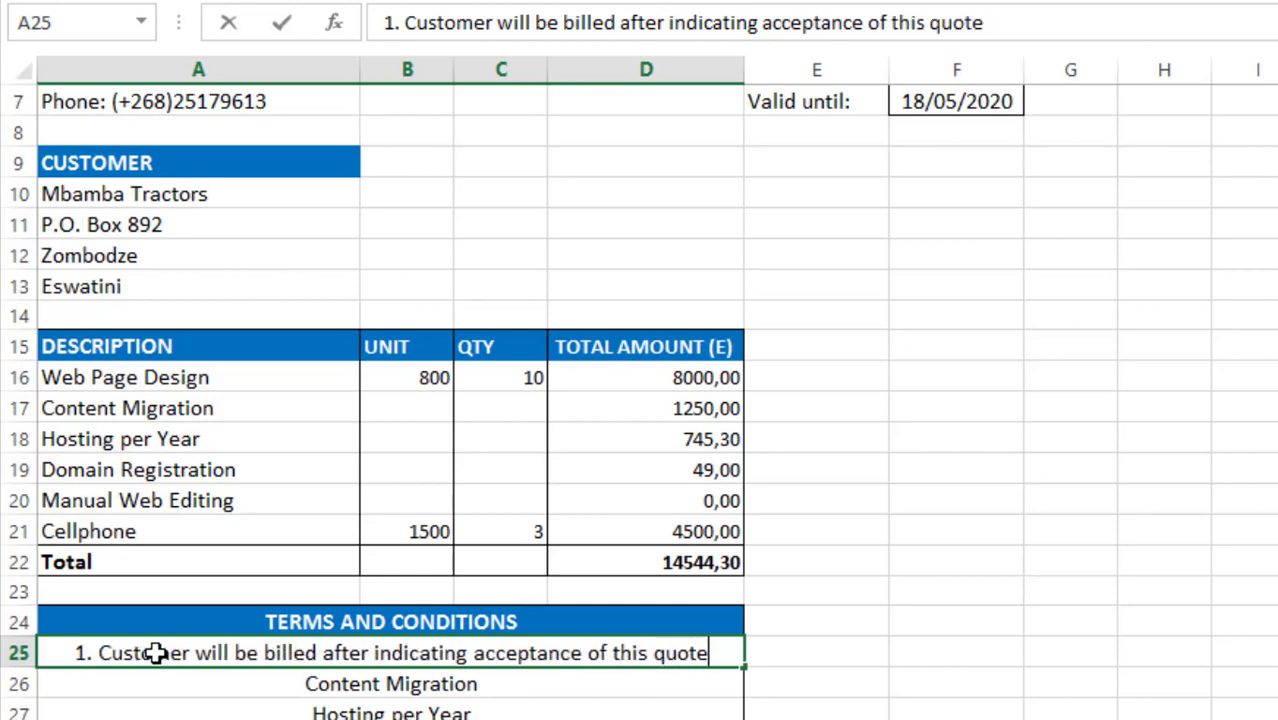
pyautogui.press('Return')
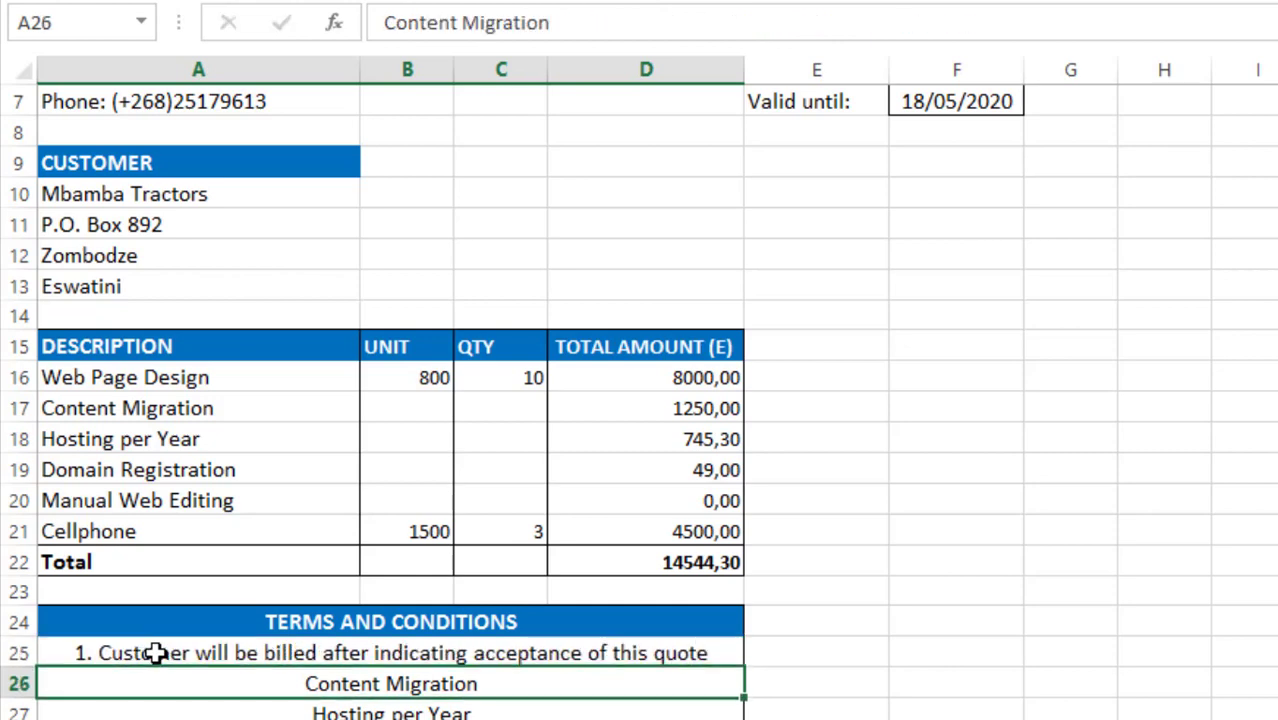
# Type '1. A deposit of 20% of the once off payment is prior to commencement of web development.' into A26
pyautogui.write('1')
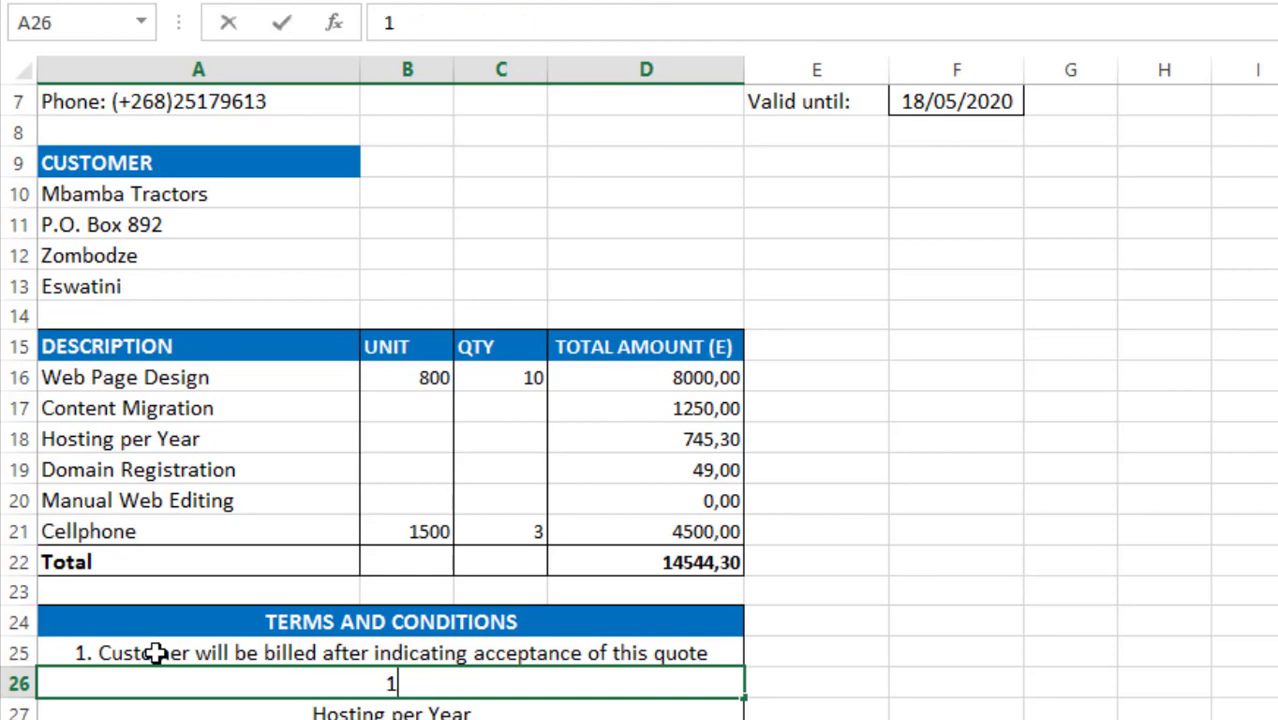
pyautogui.write('. A deposi')
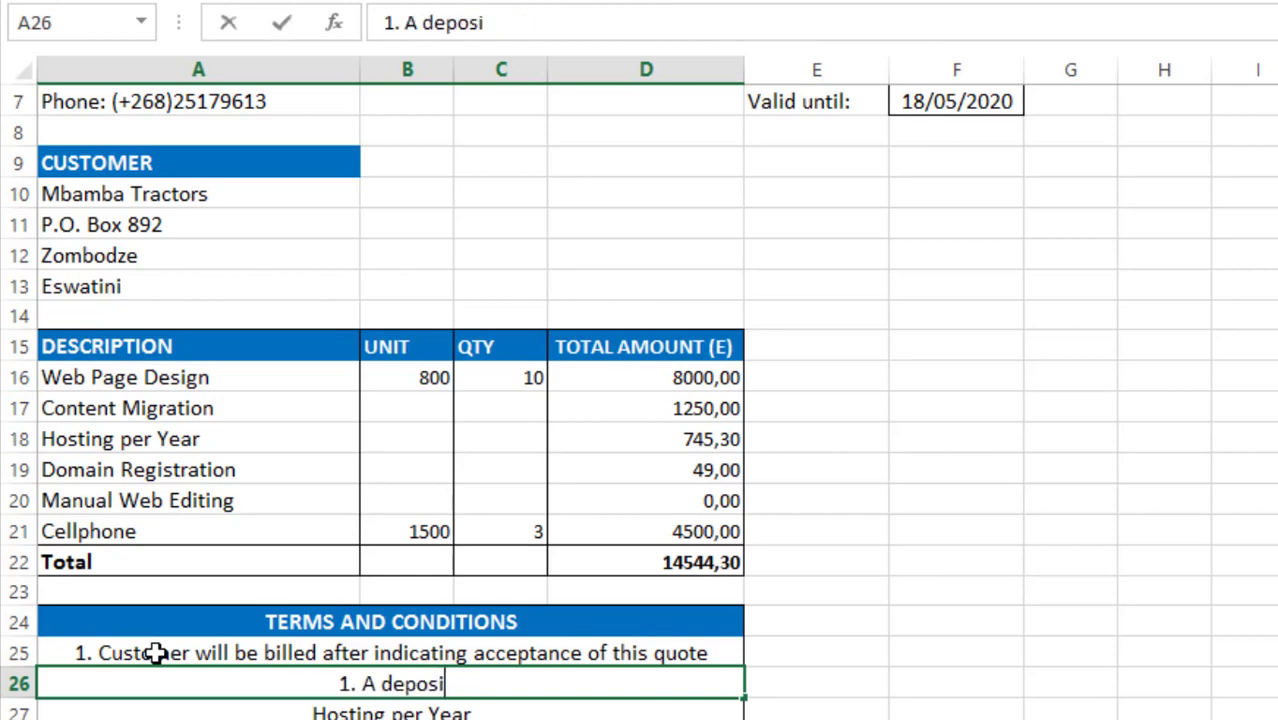
pyautogui.write('t of 20')
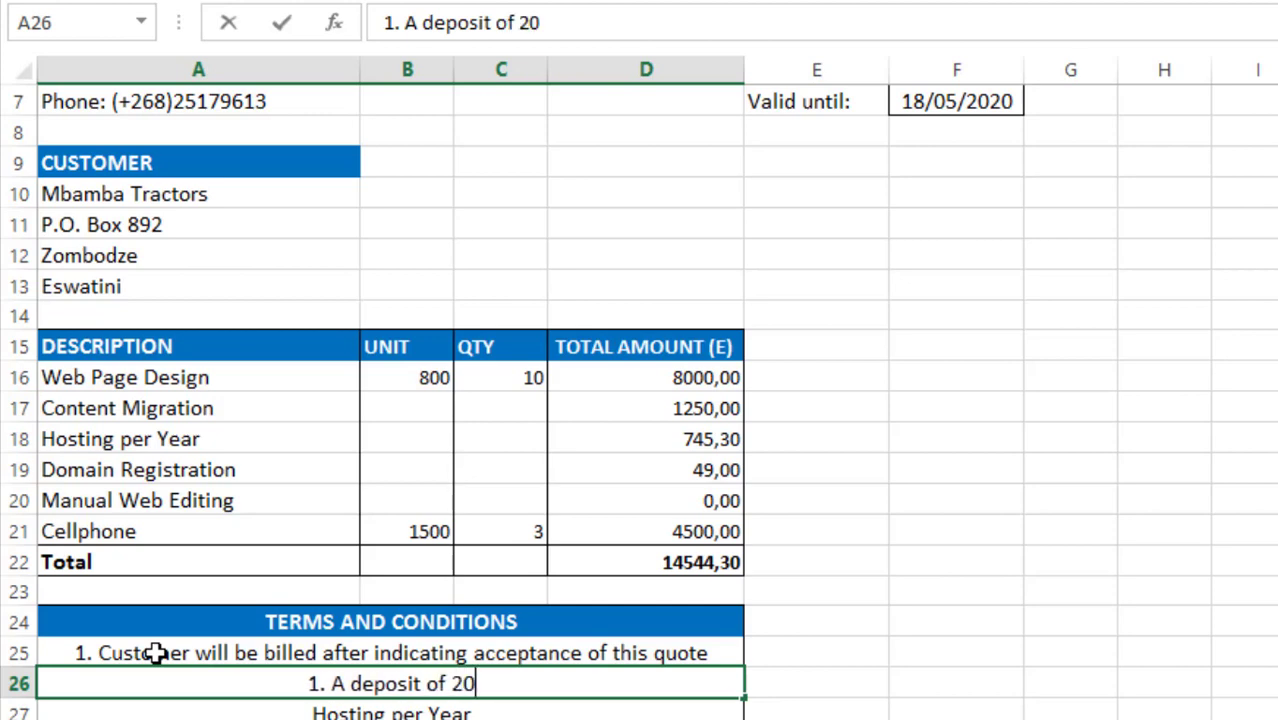
pyautogui.write('%')
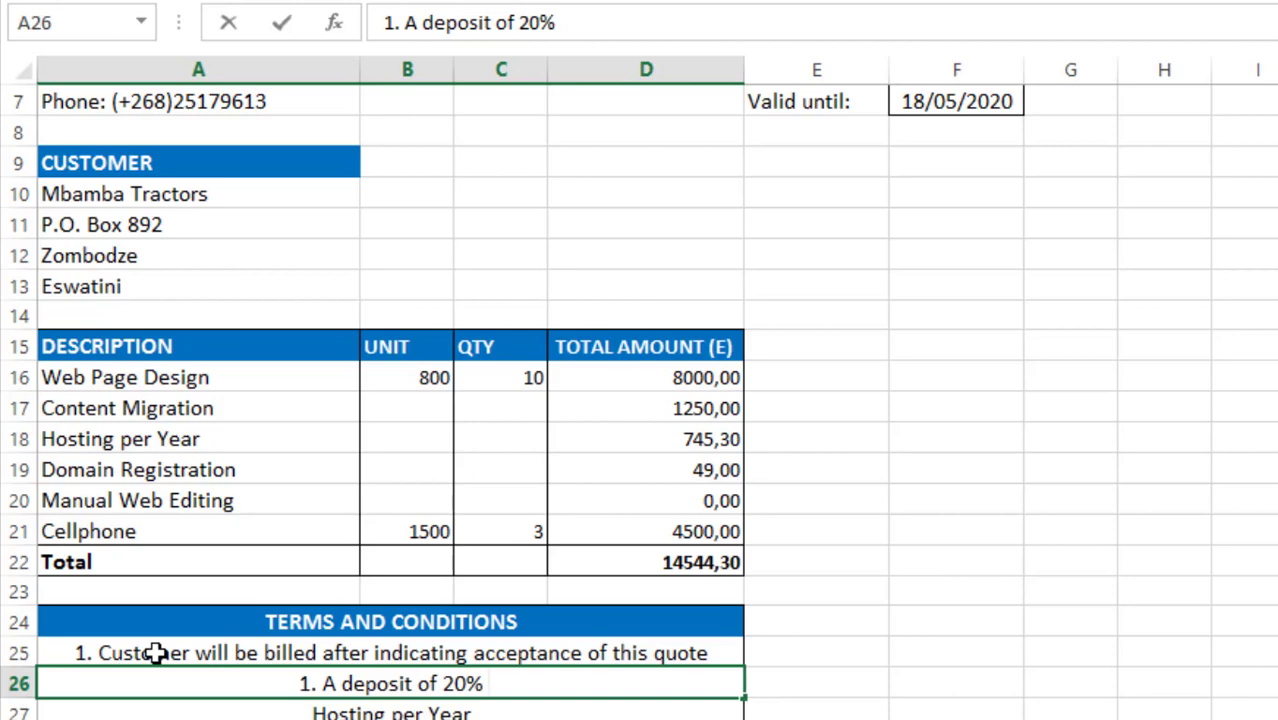
pyautogui.write(' of the once of')
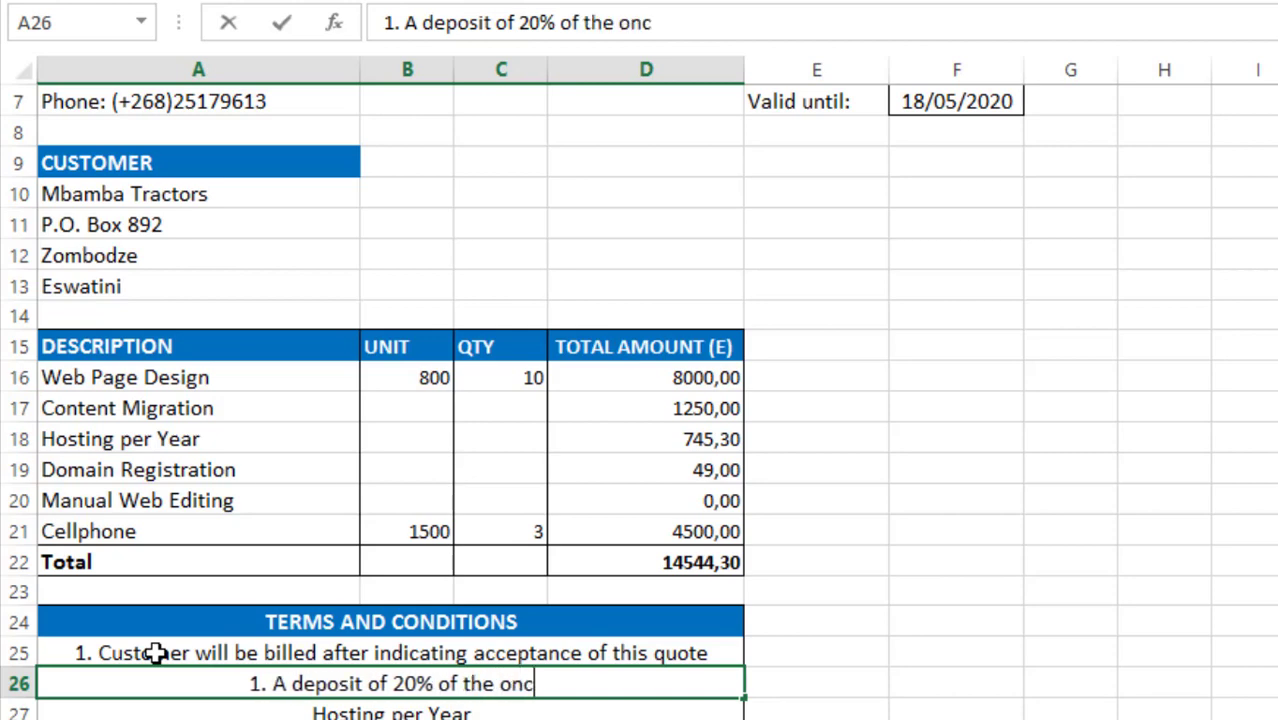
pyautogui.write('f payment')
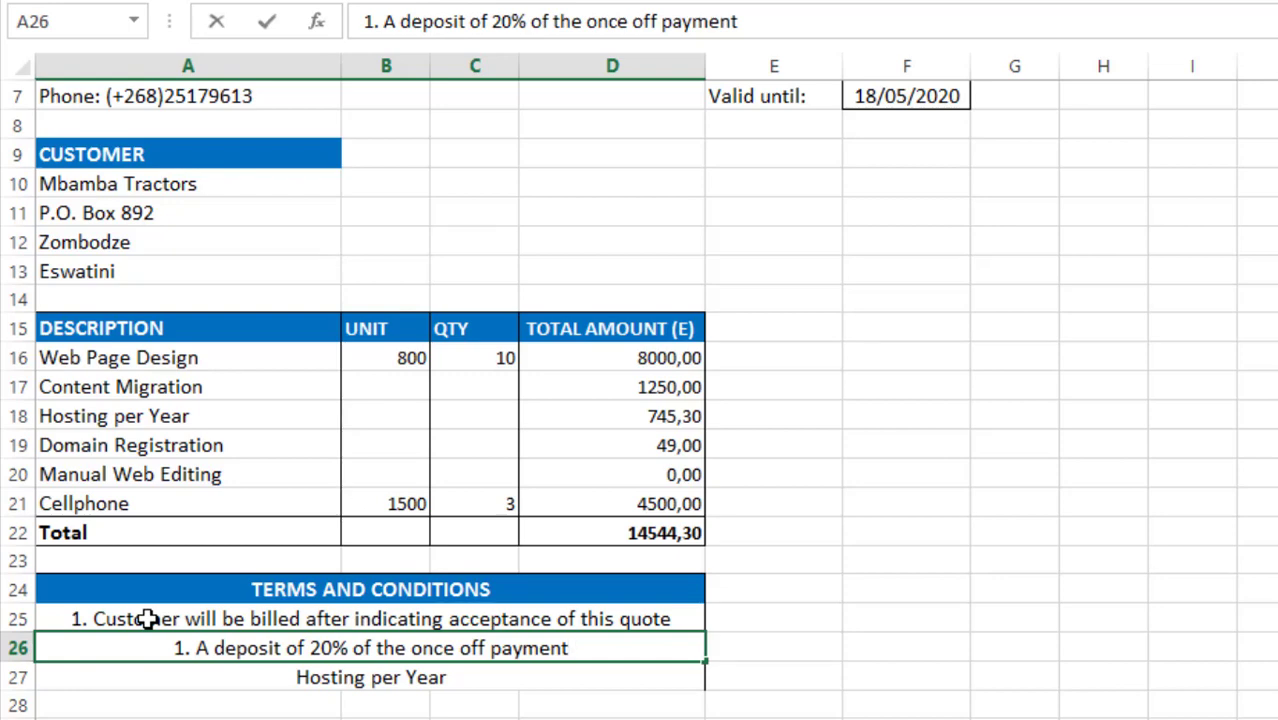
pyautogui.write('is prior ')
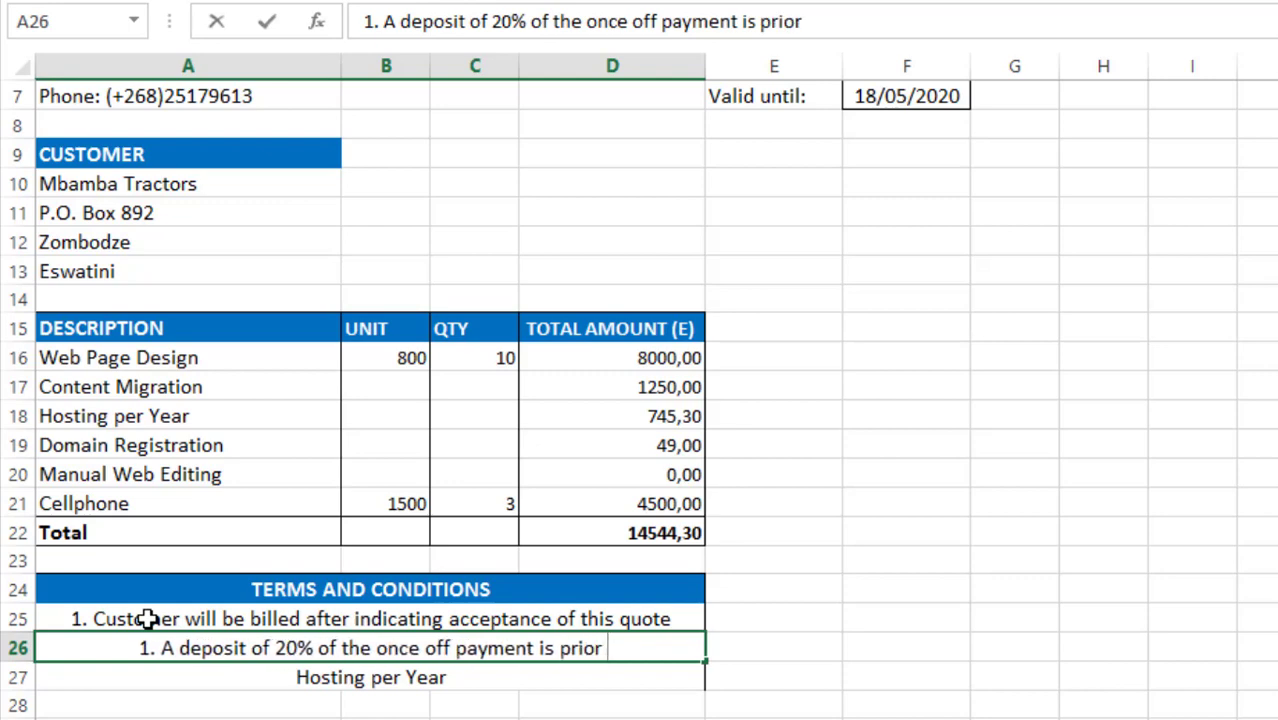
pyautogui.write('to ')
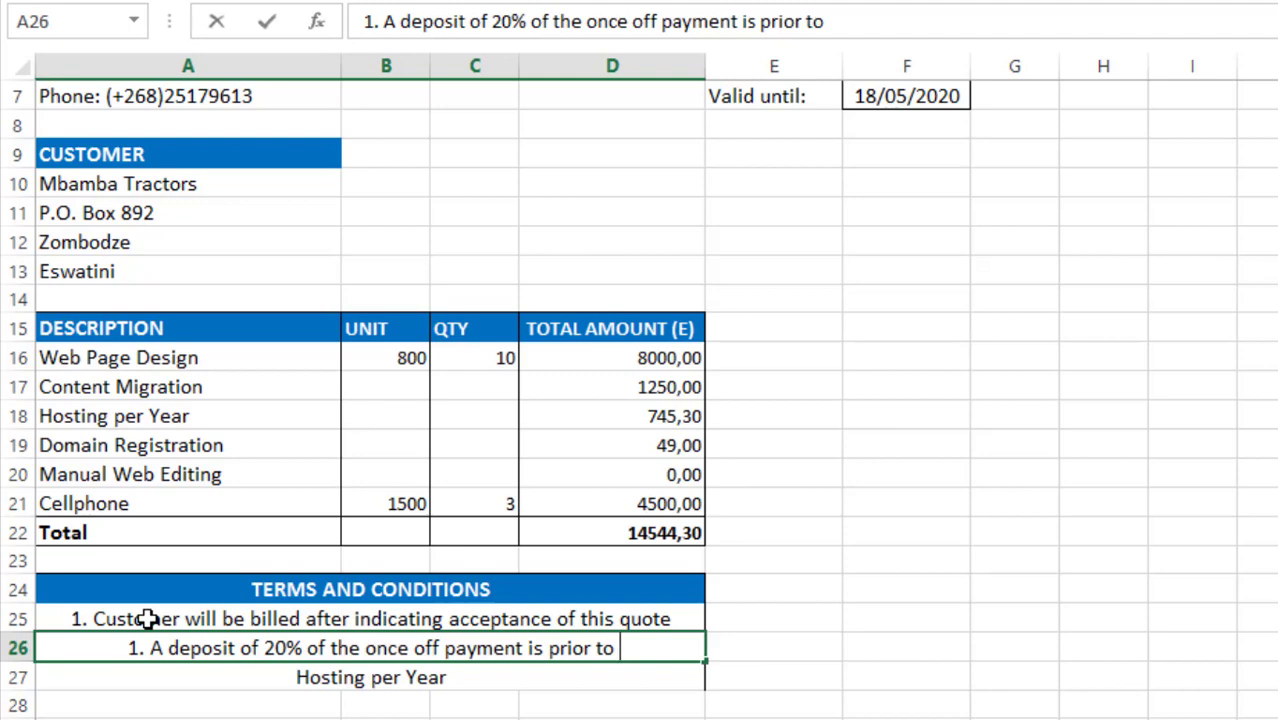
pyautogui.write('comme')
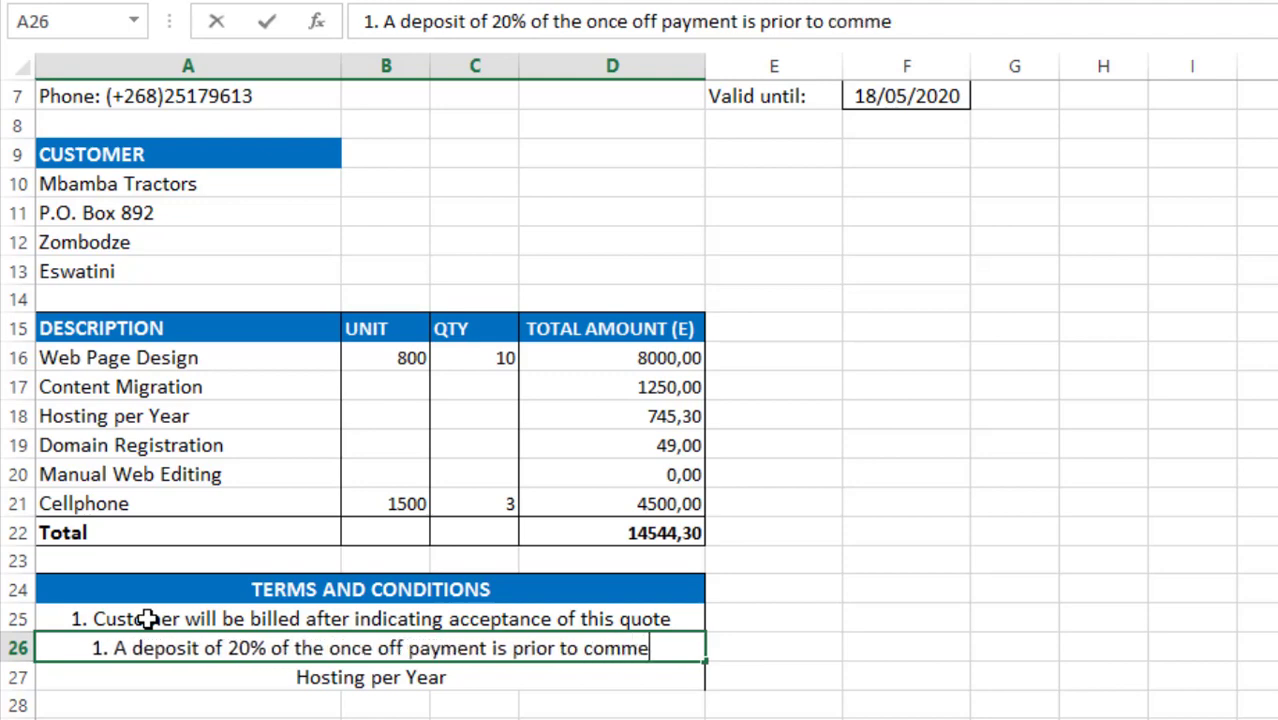
pyautogui.write('ncement of')
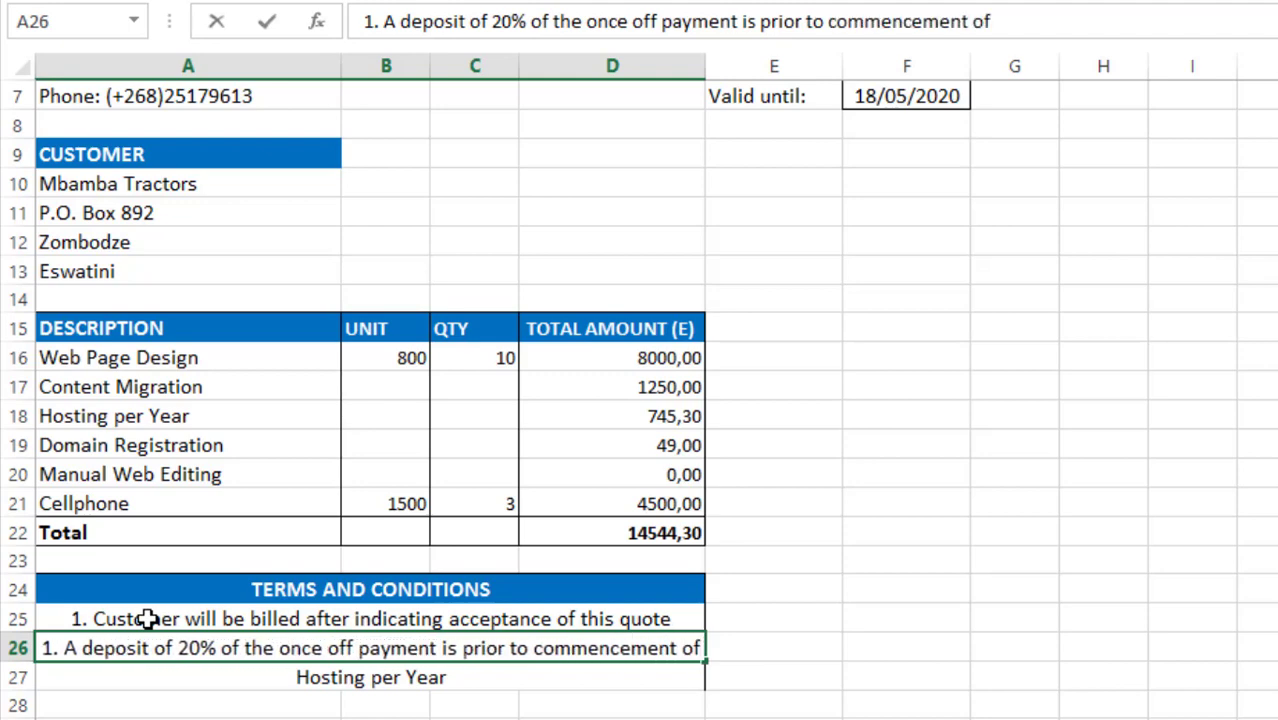
pyautogui.write(' web de')
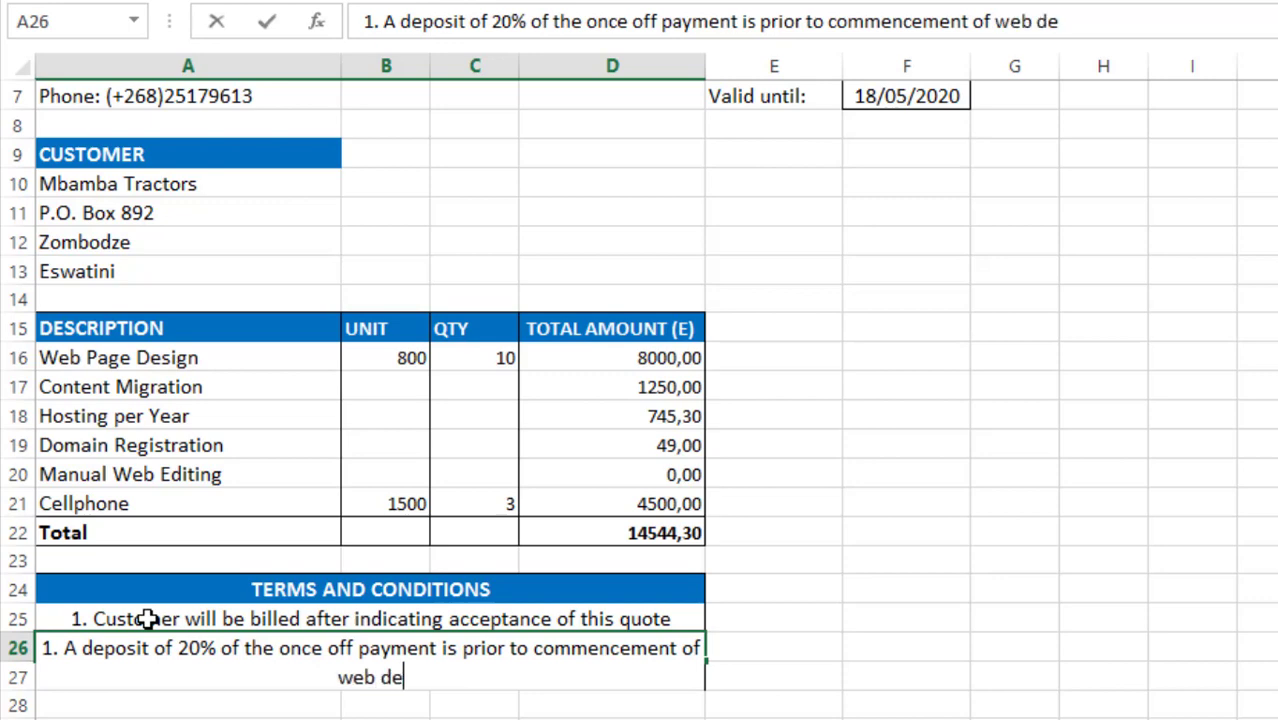
pyautogui.write('velopment')
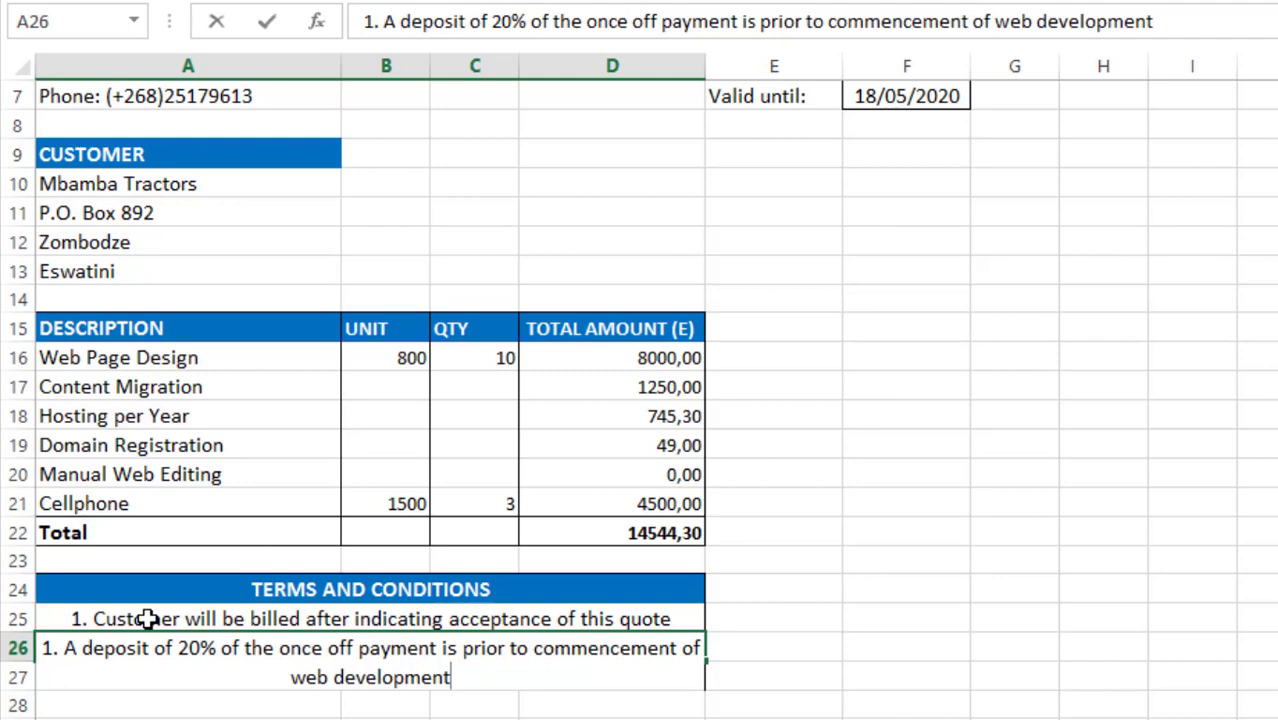
pyautogui.write('.')
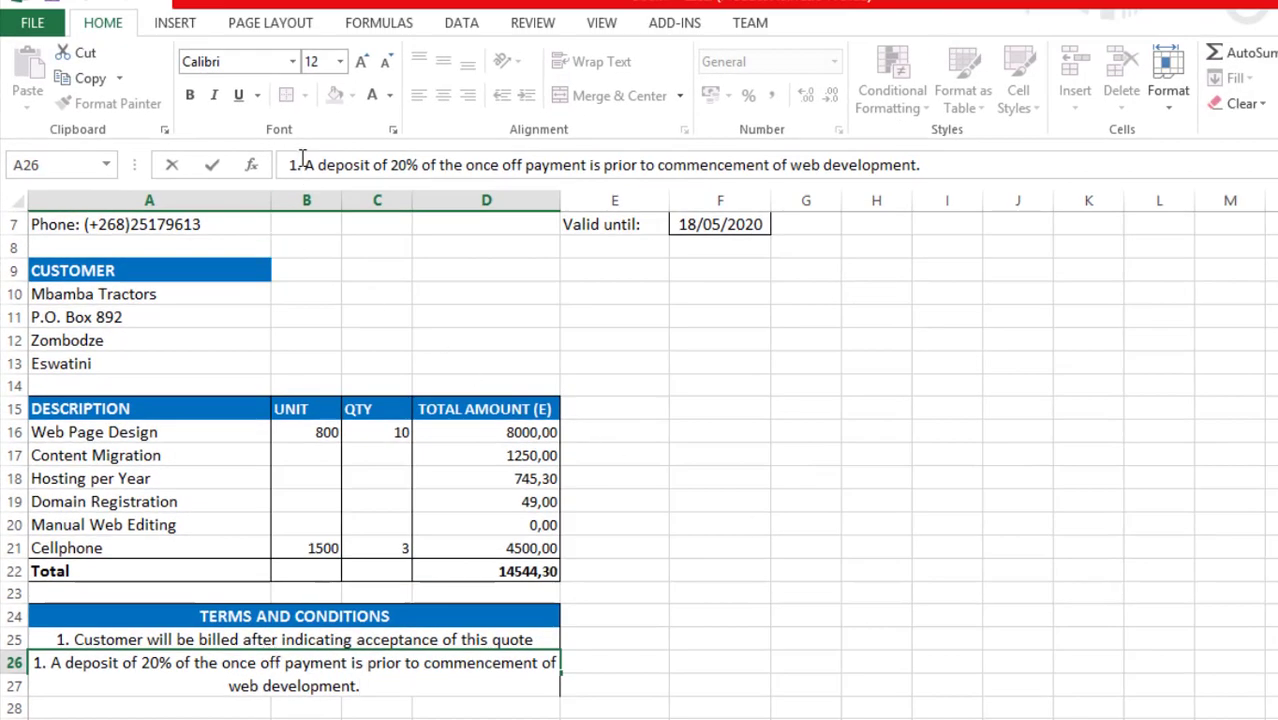
# Renumber the deposit term as 2 and re-merge the TERMS AND CONDITIONS header across A24:F24
pyautogui.moveTo(300, 165); pyautogui.dragTo(288, 166)
pyautogui.click(778, 520)
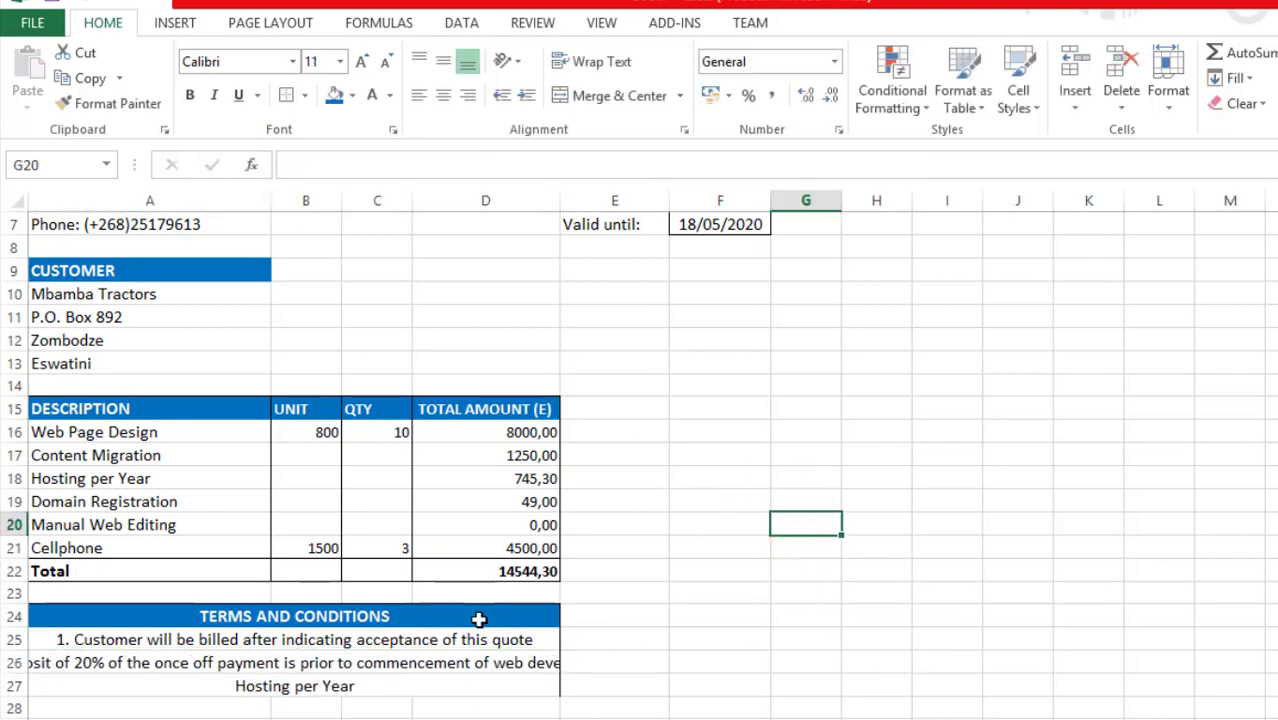
pyautogui.moveTo(161, 621); pyautogui.dragTo(733, 610)
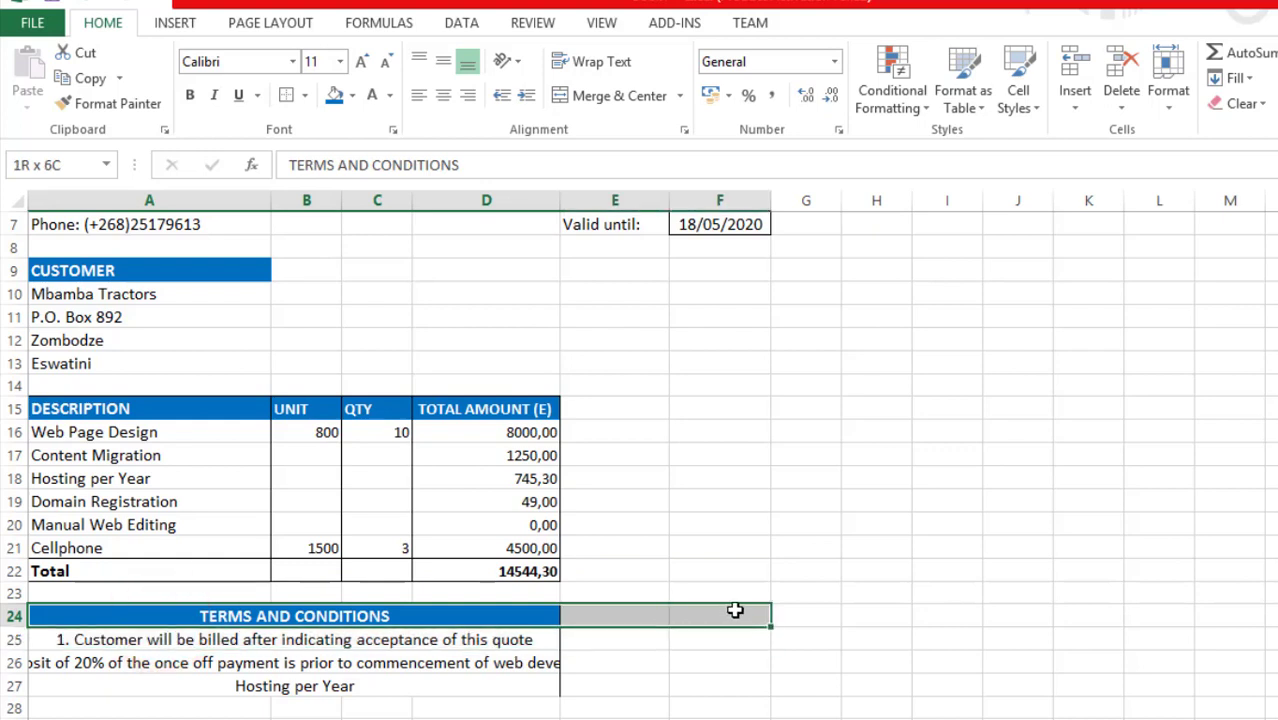
pyautogui.click(612, 97)
pyautogui.click(611, 99)
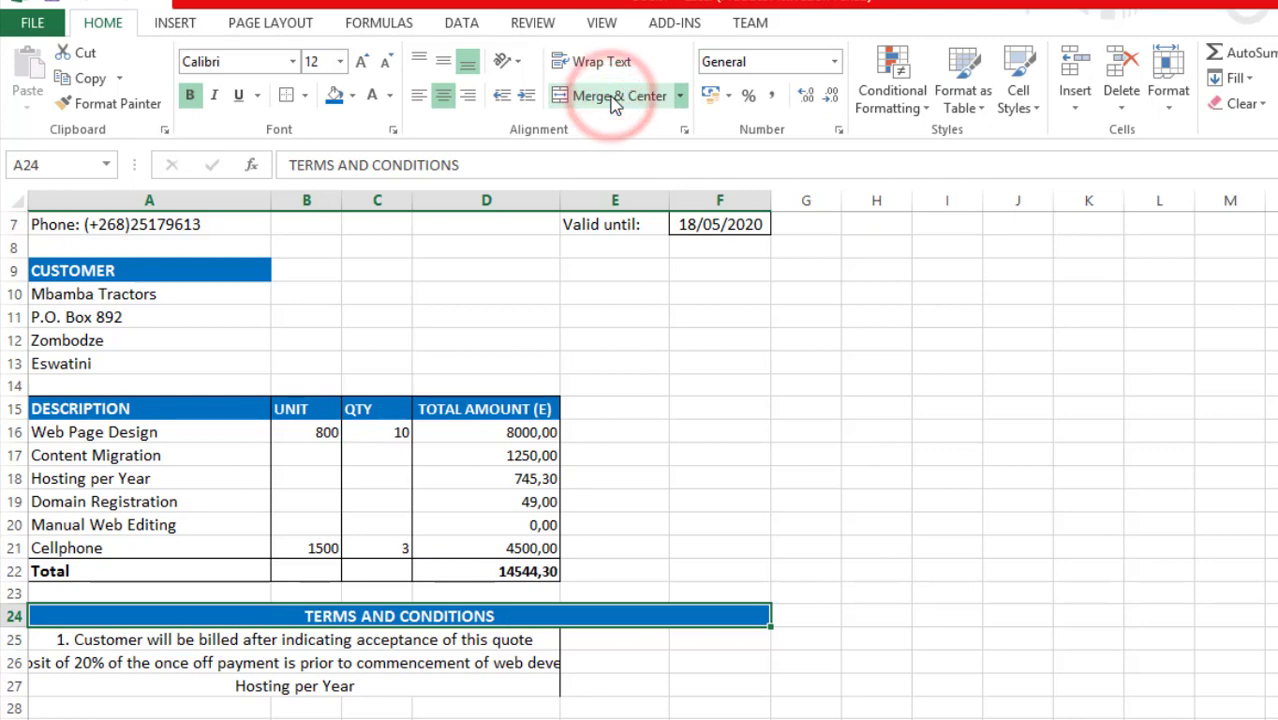
pyautogui.click(945, 688)
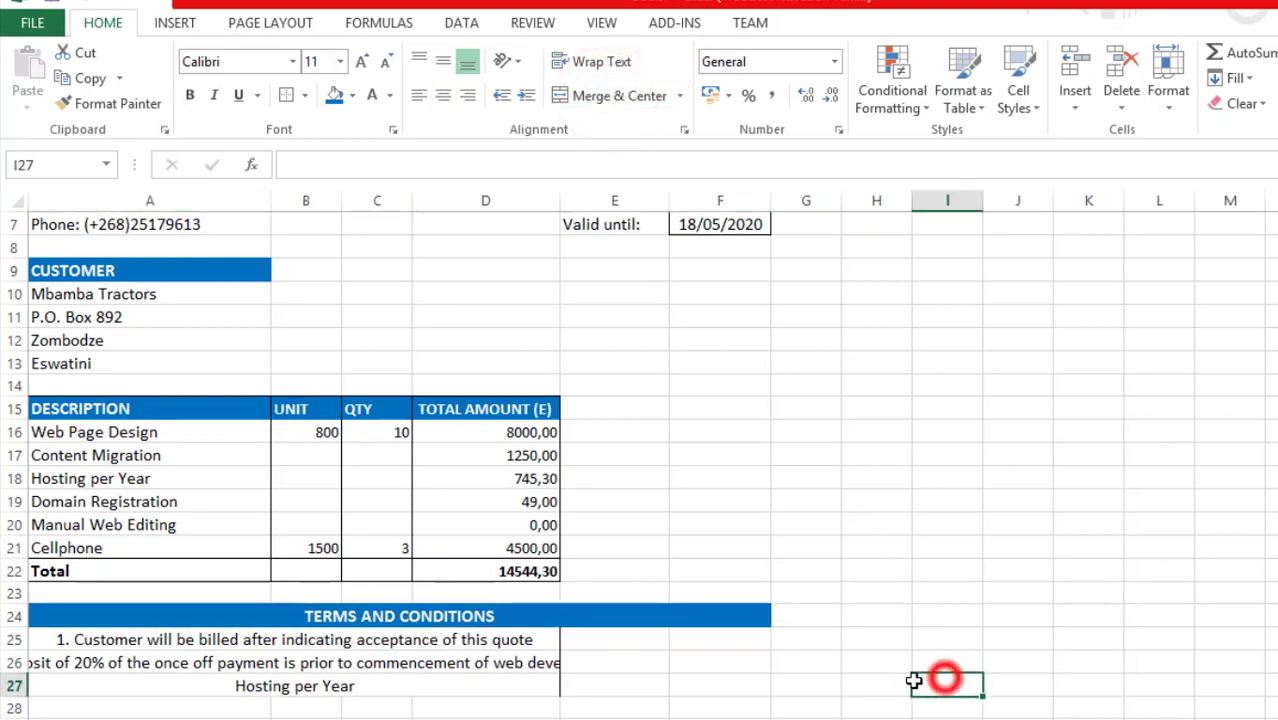
# Merge and centre the first two term rows across A25:F25 and A26:F26
pyautogui.click(62, 641)
pyautogui.moveTo(576, 665); pyautogui.dragTo(707, 633)
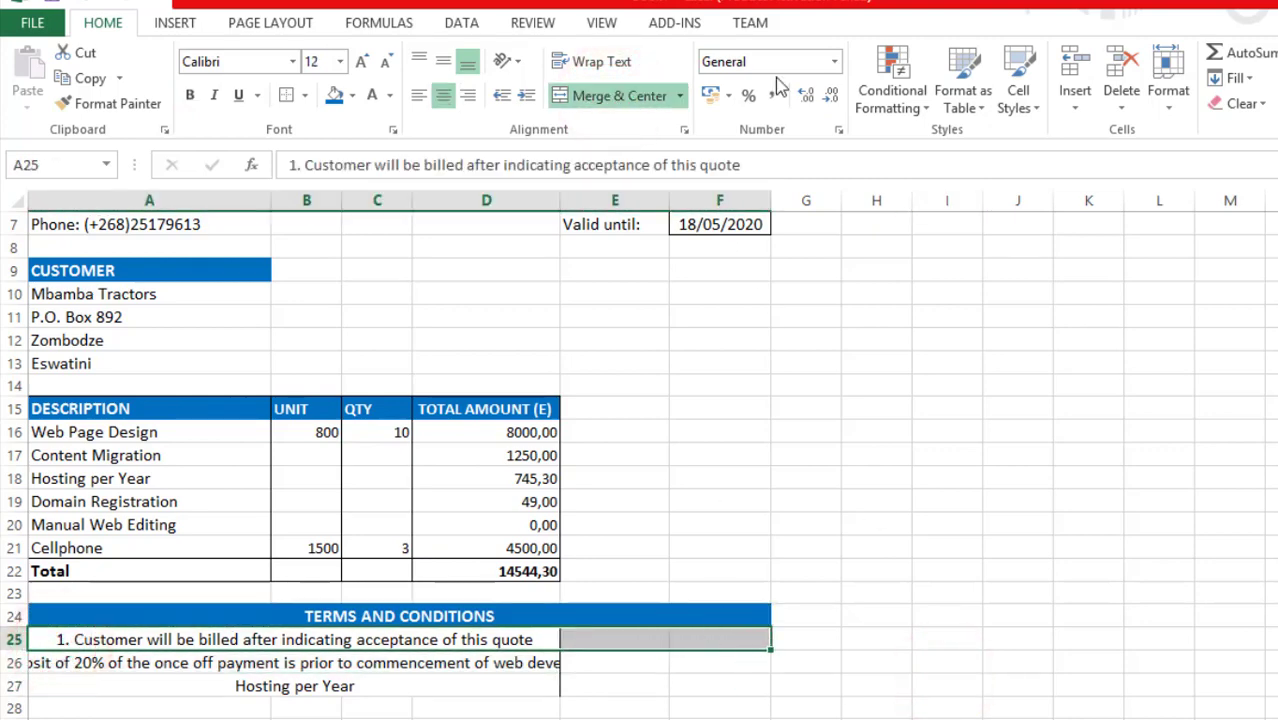
pyautogui.click(610, 100)
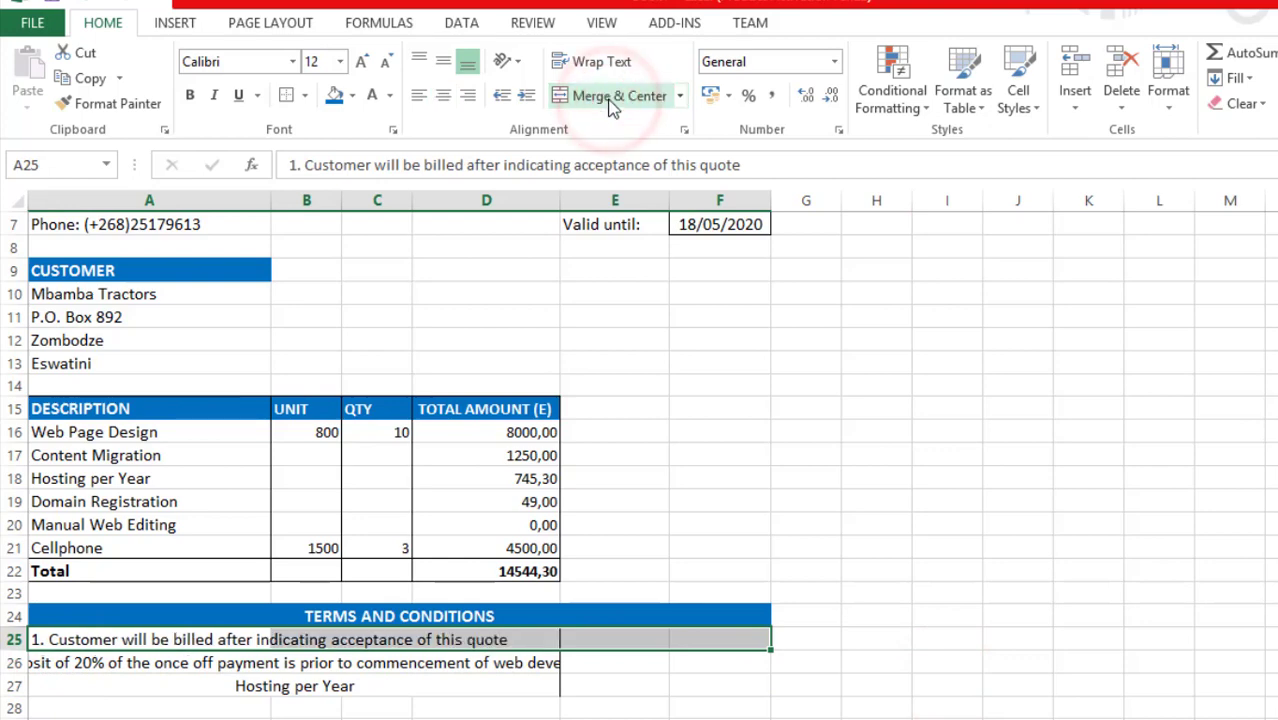
pyautogui.click(612, 97)
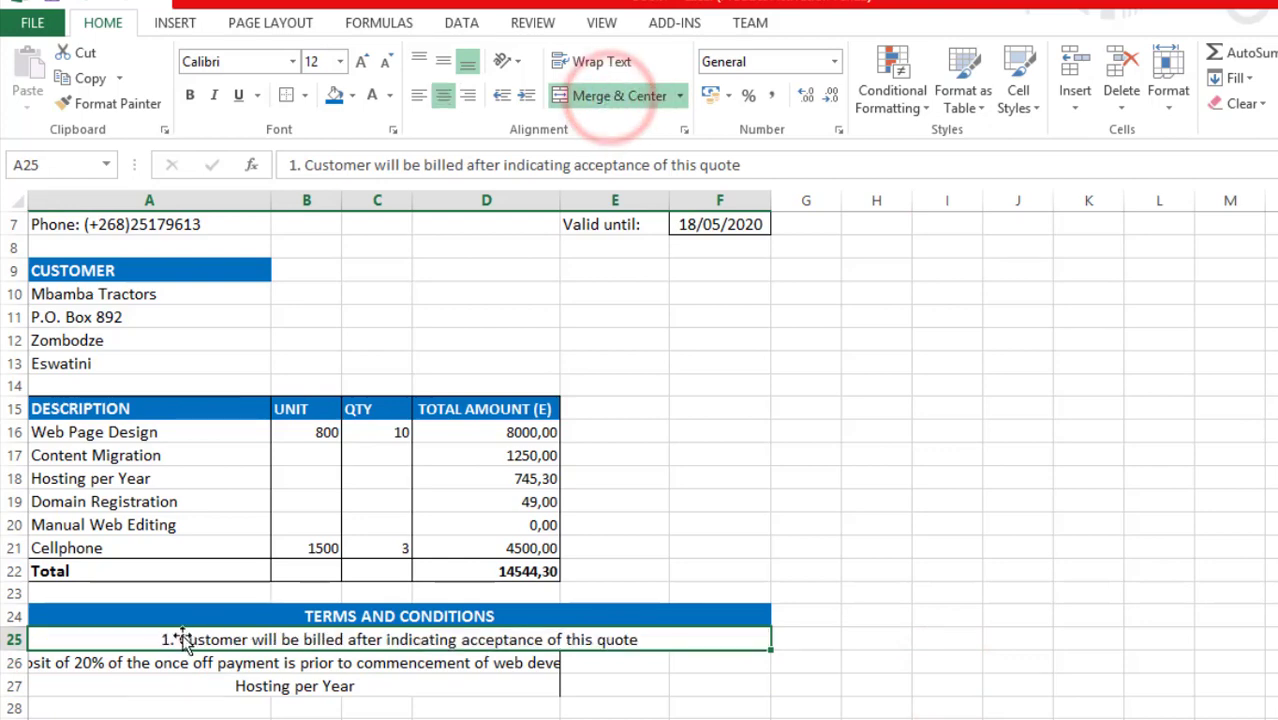
pyautogui.moveTo(62, 665); pyautogui.dragTo(725, 660)
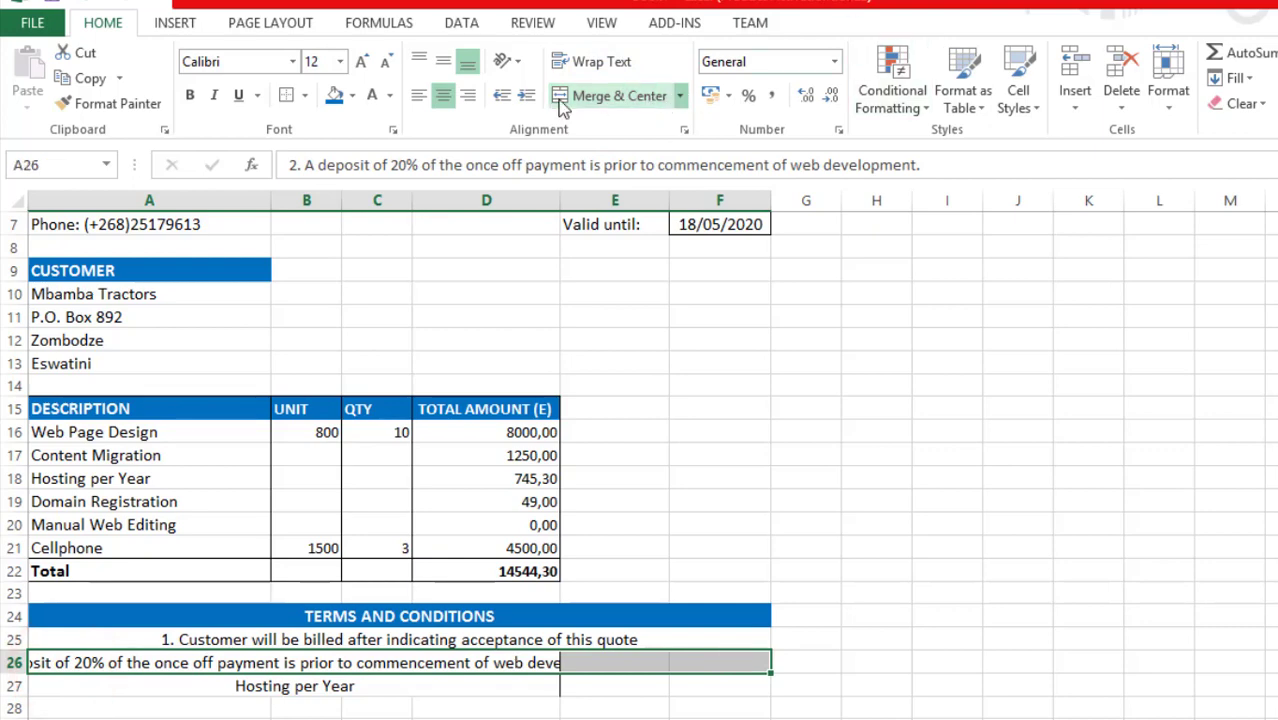
pyautogui.click(614, 97)
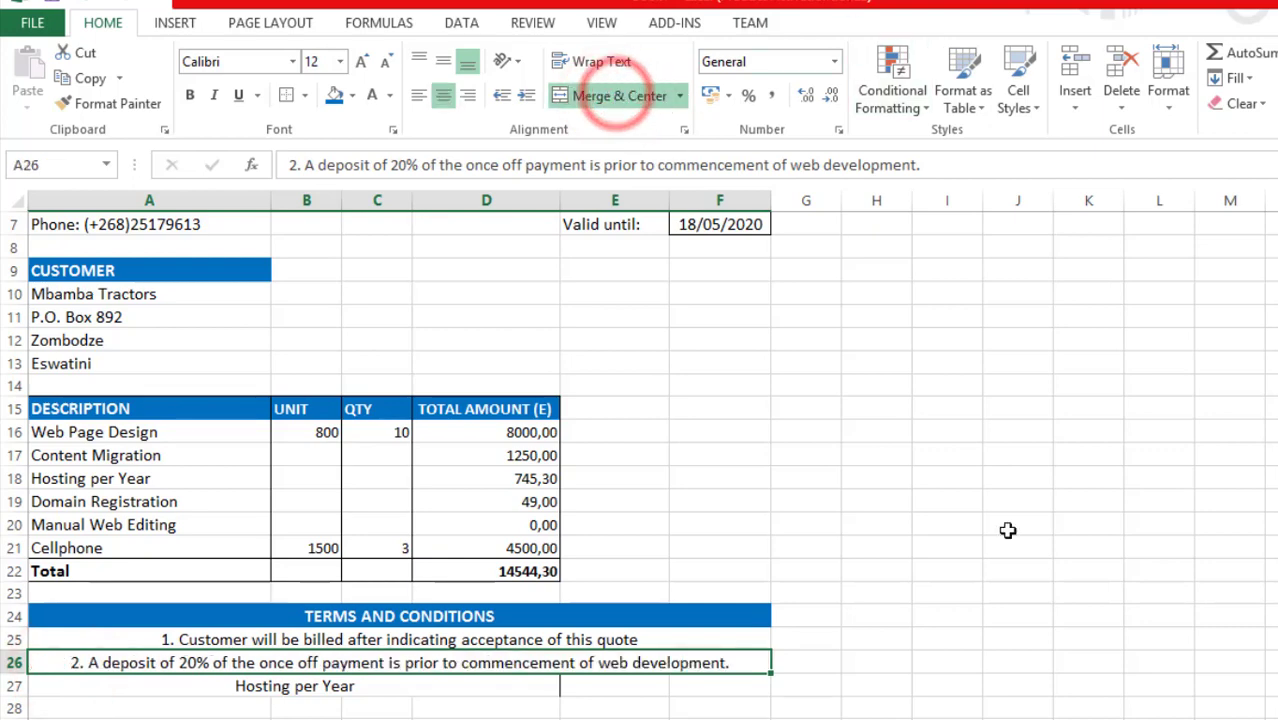
pyautogui.click(984, 585)
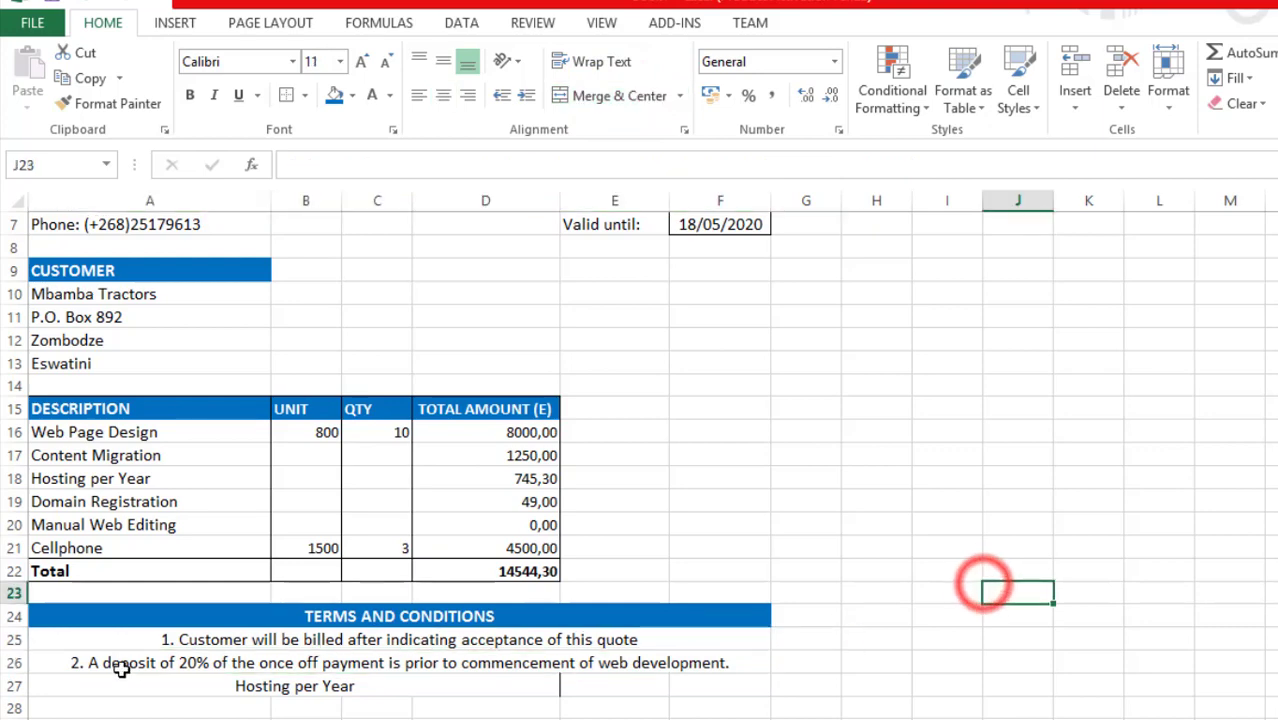
# Merge and centre row 27 across A27:F27, then reselect it
pyautogui.click(200, 686)
pyautogui.moveTo(200, 686); pyautogui.dragTo(764, 680)
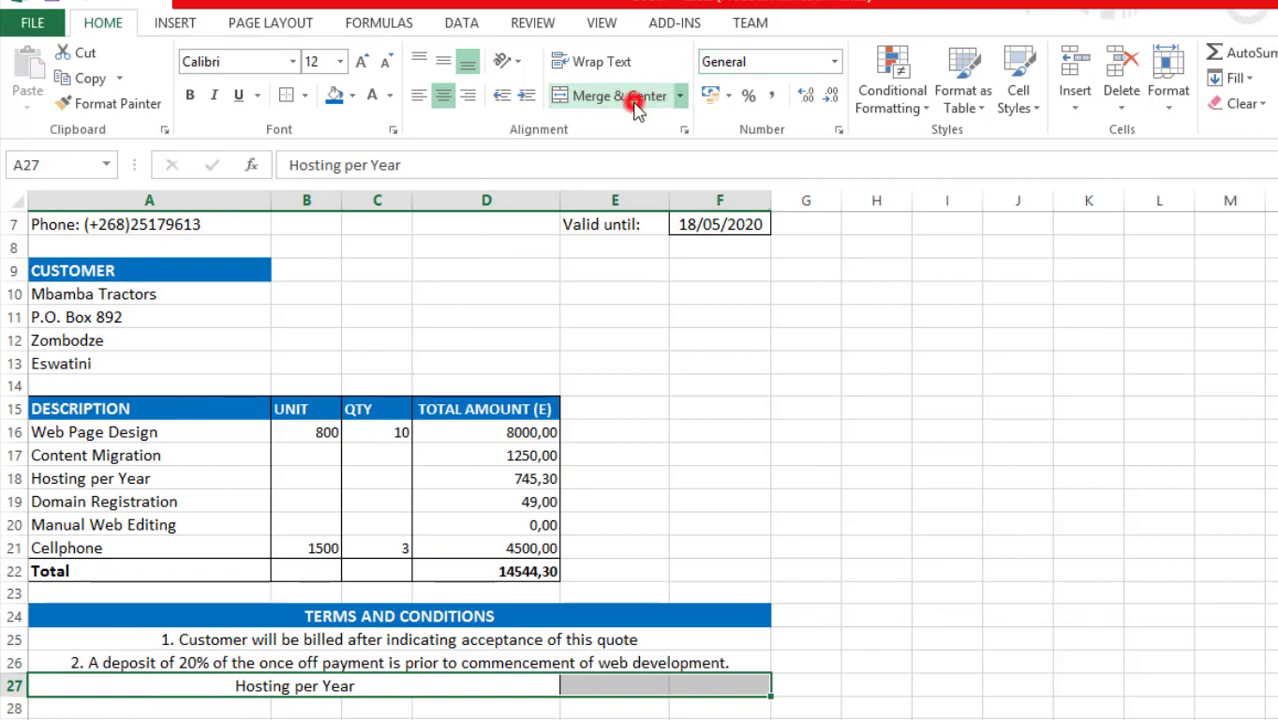
pyautogui.click(634, 97)
pyautogui.click(637, 108)
pyautogui.click(1075, 545)
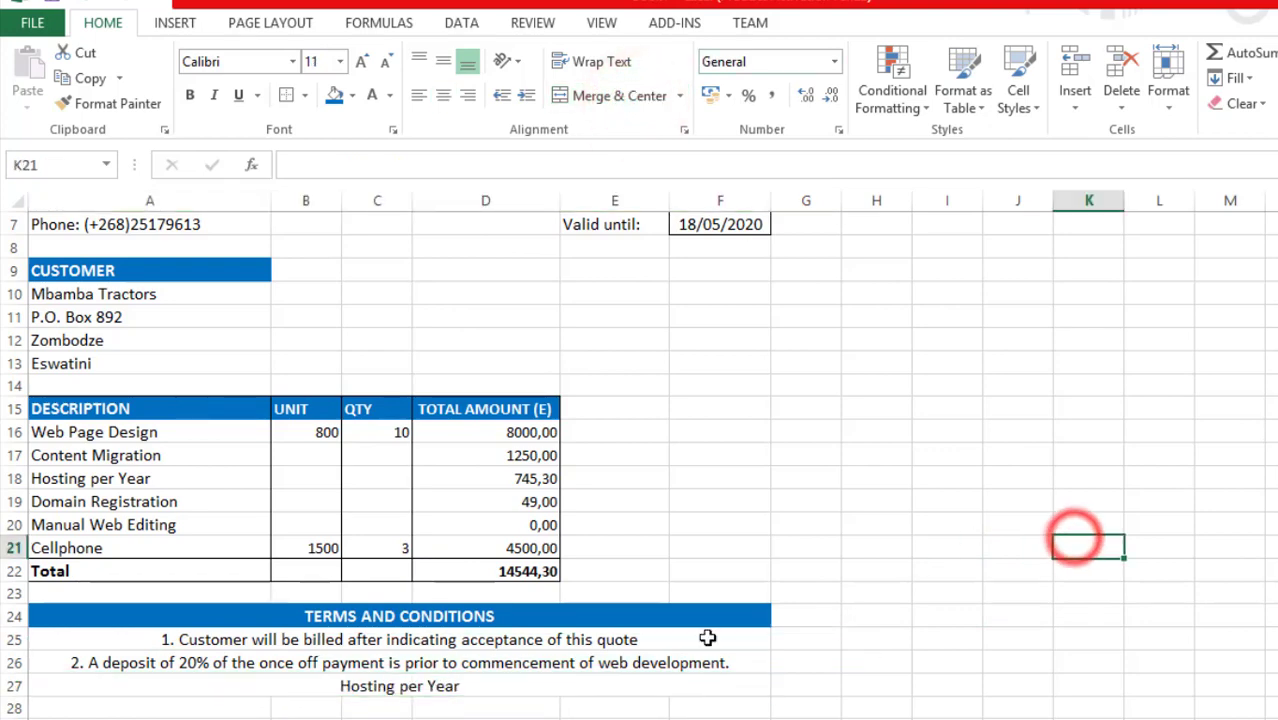
pyautogui.click(477, 687)
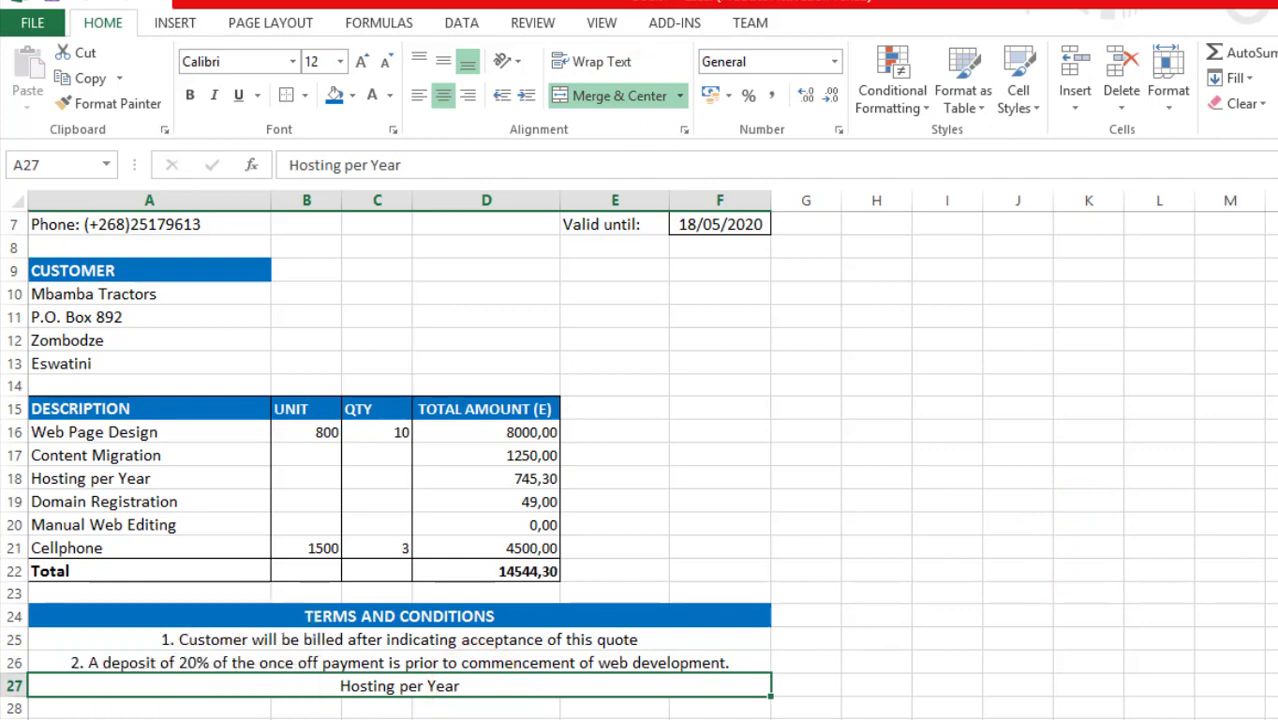
# Replace Hosting per Year in row 27 with '3. The balance is paid within 30 days of website deployment'
pyautogui.write('3.')
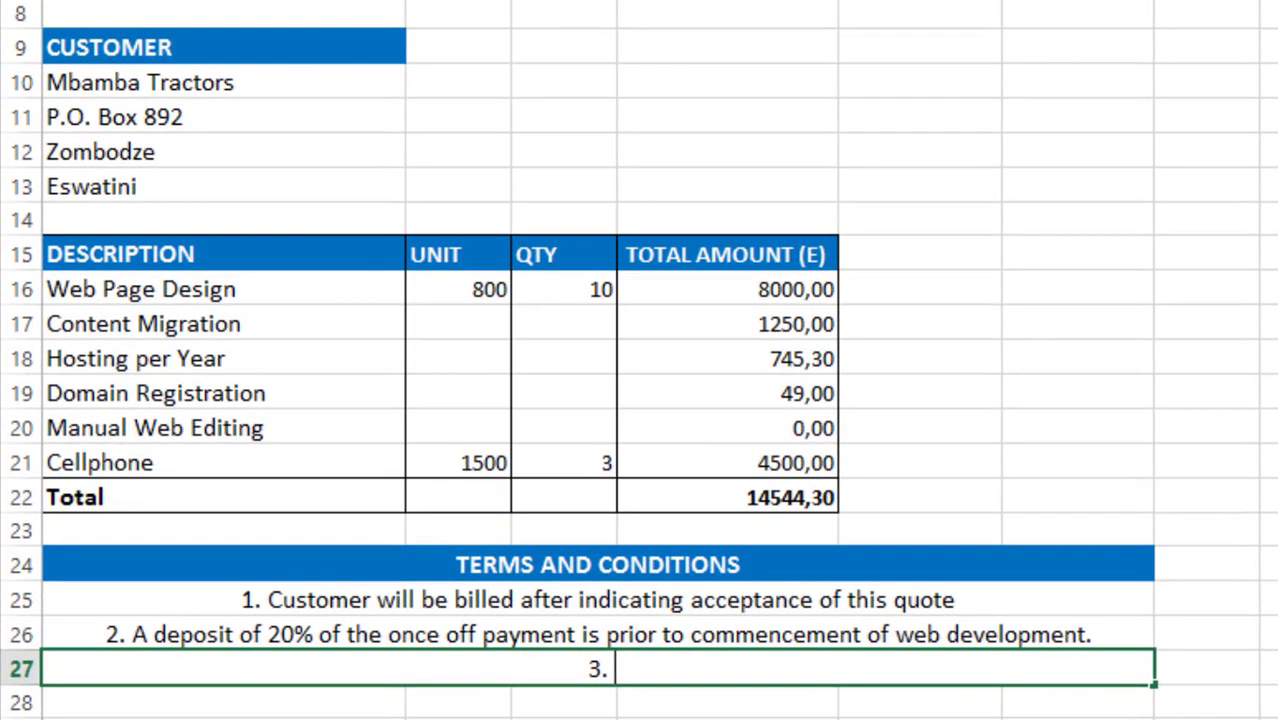
pyautogui.write('The bab')
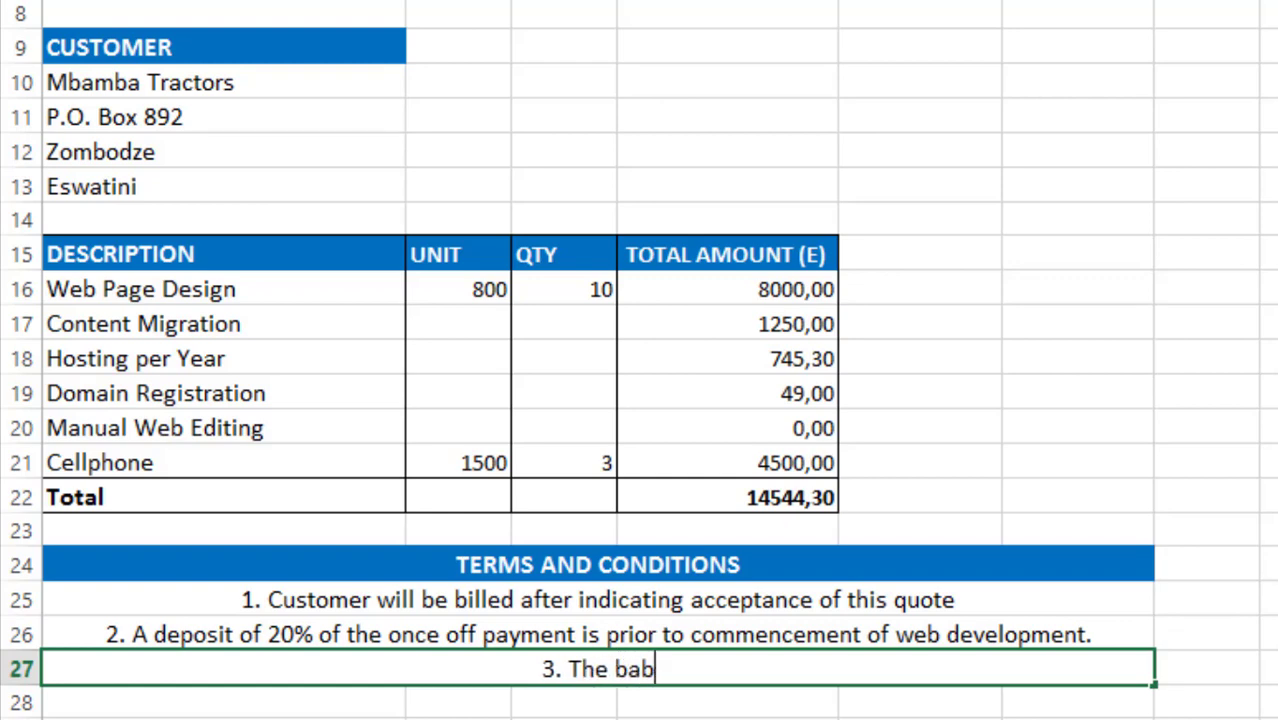
pyautogui.press('BackSpace')
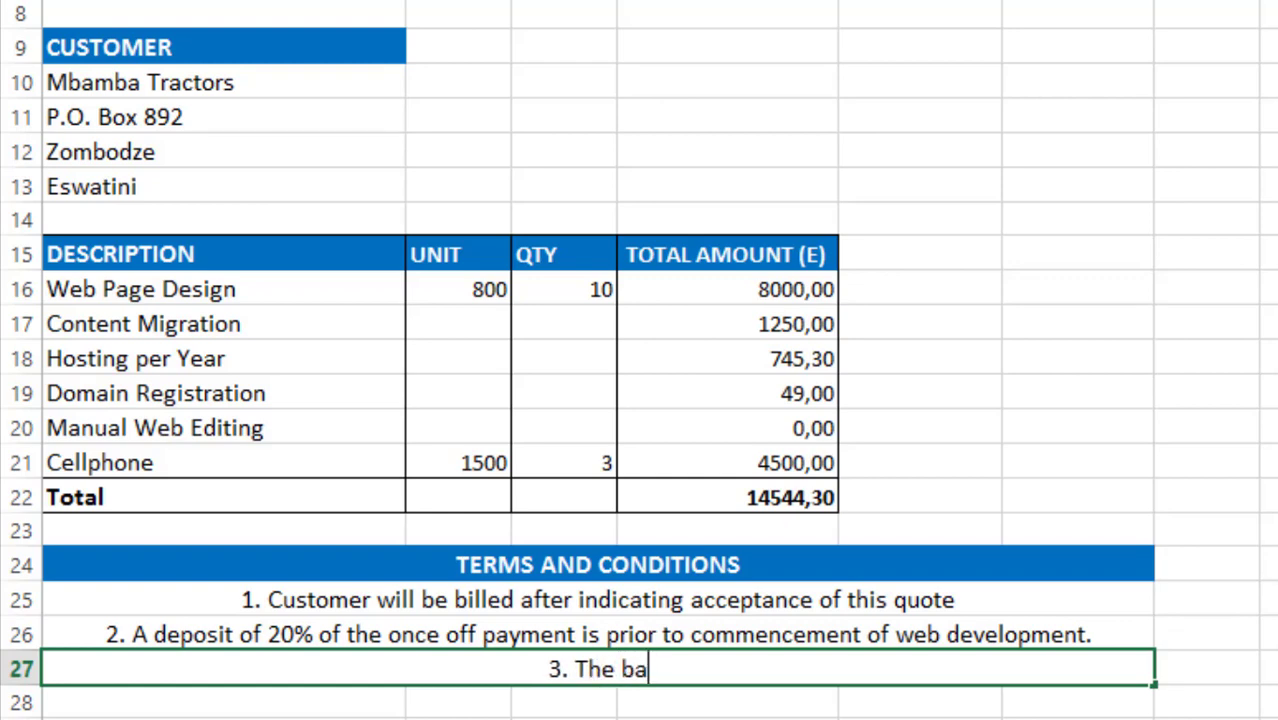
pyautogui.write('lance is pay')
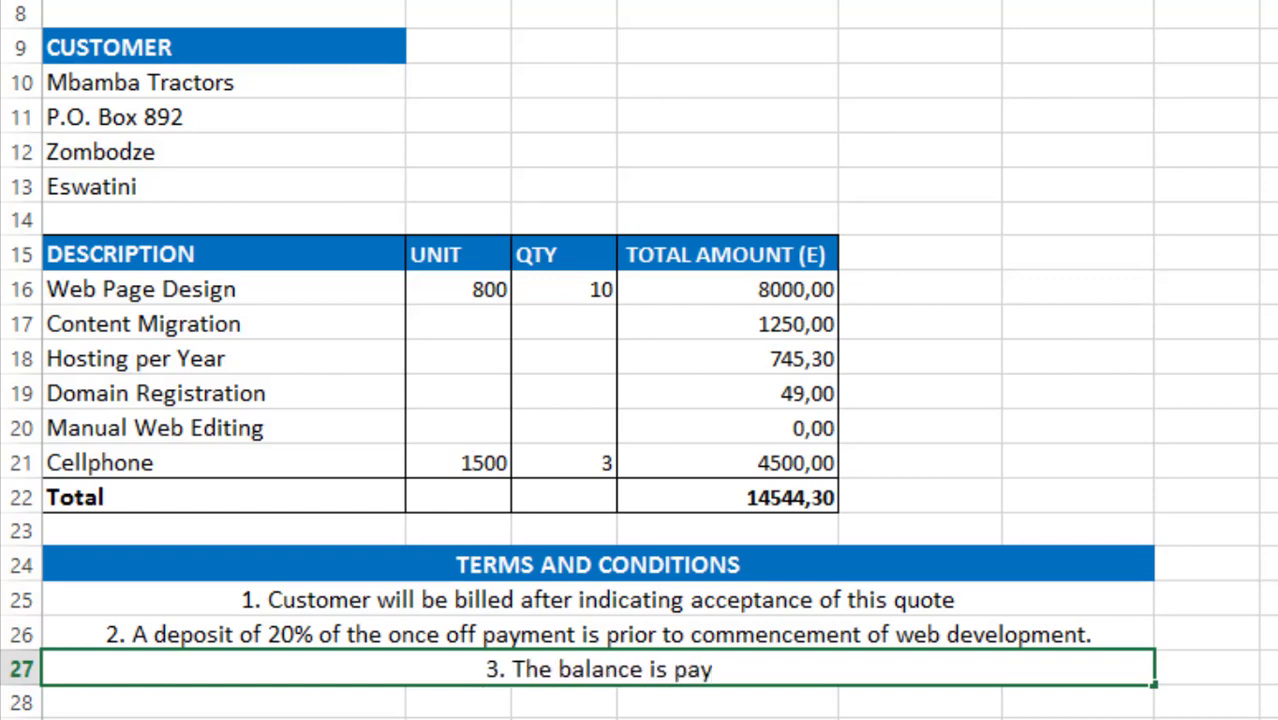
pyautogui.press('BackSpace')
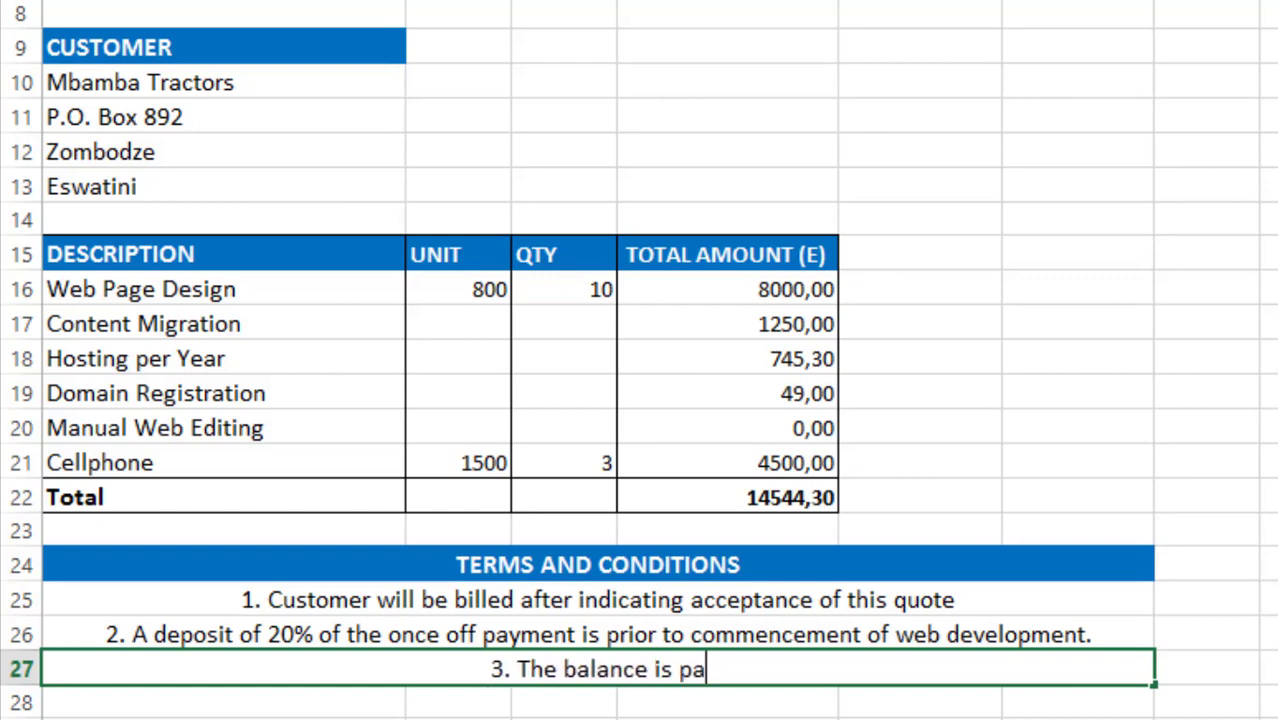
pyautogui.write('id ')
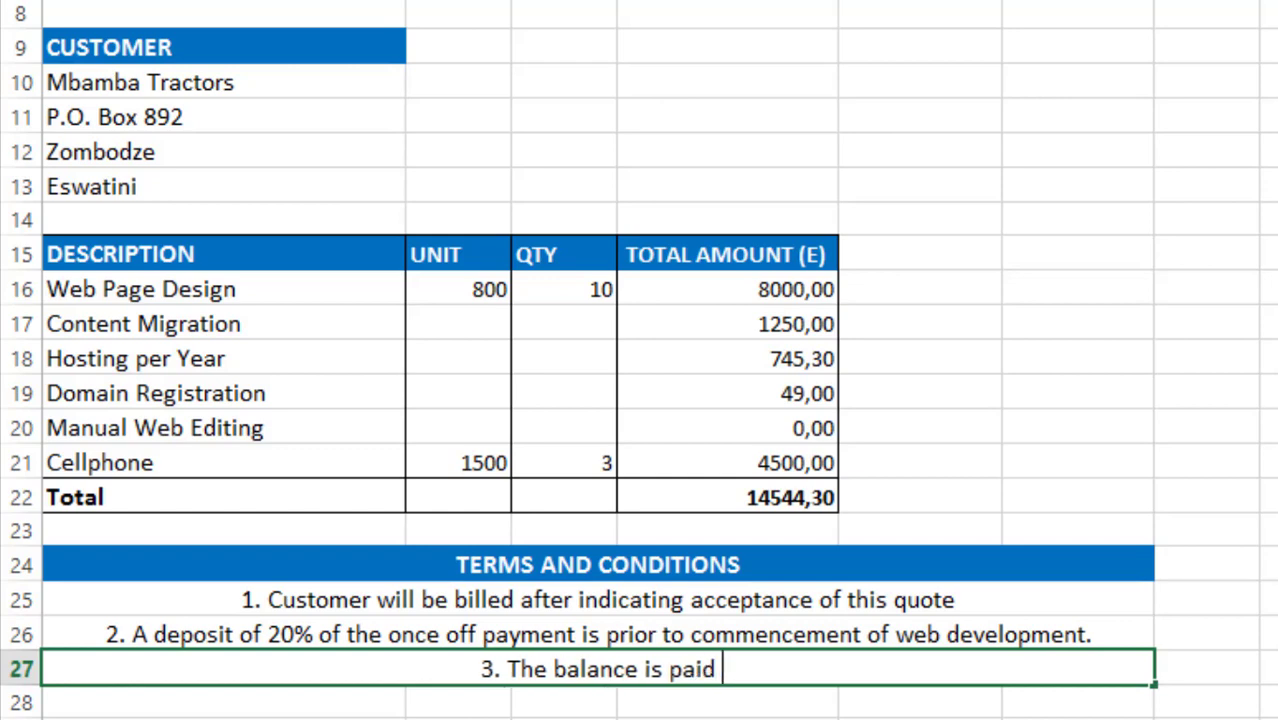
pyautogui.write('within')
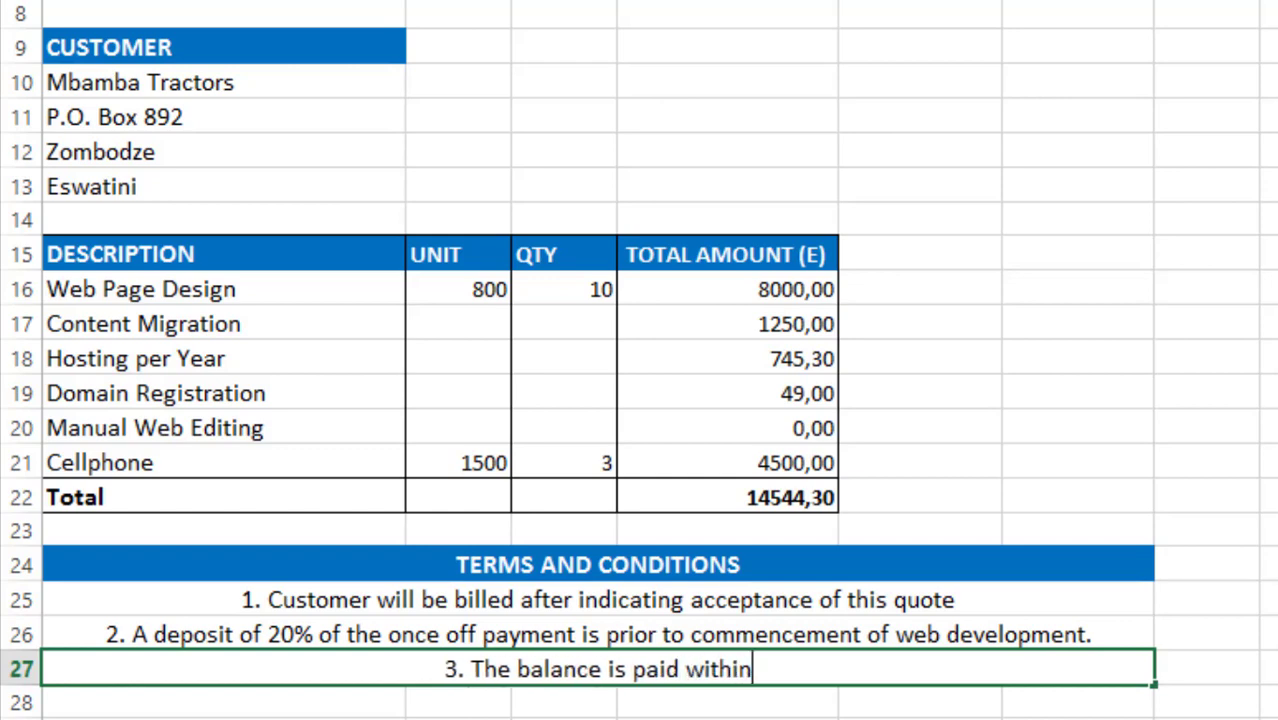
pyautogui.write(' 30 days ')
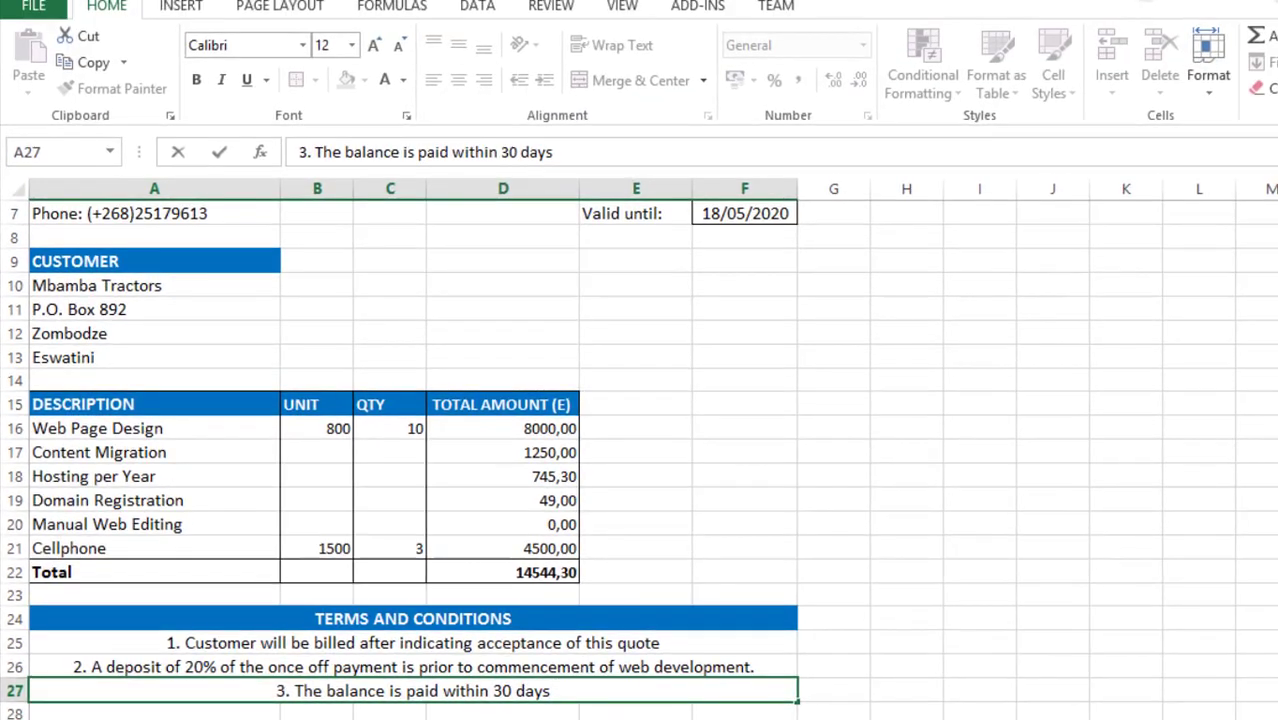
pyautogui.write('of we')
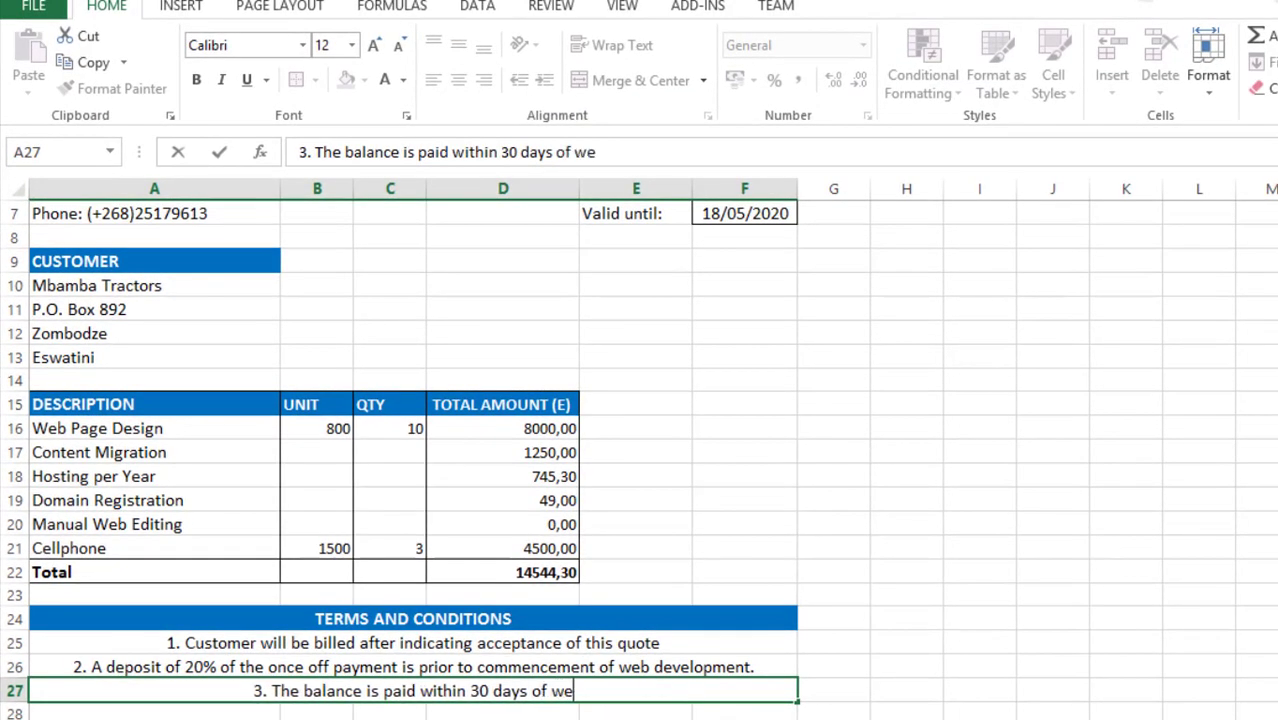
pyautogui.write('bsite de')
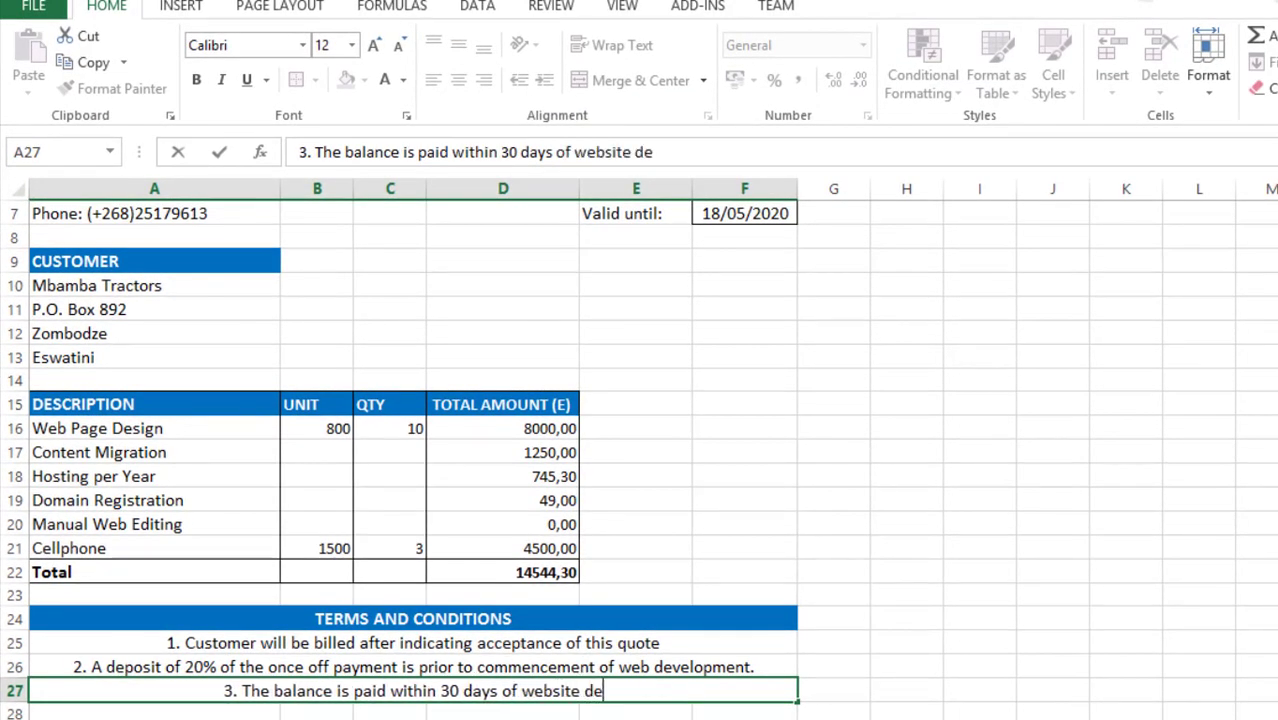
pyautogui.write('ployment')
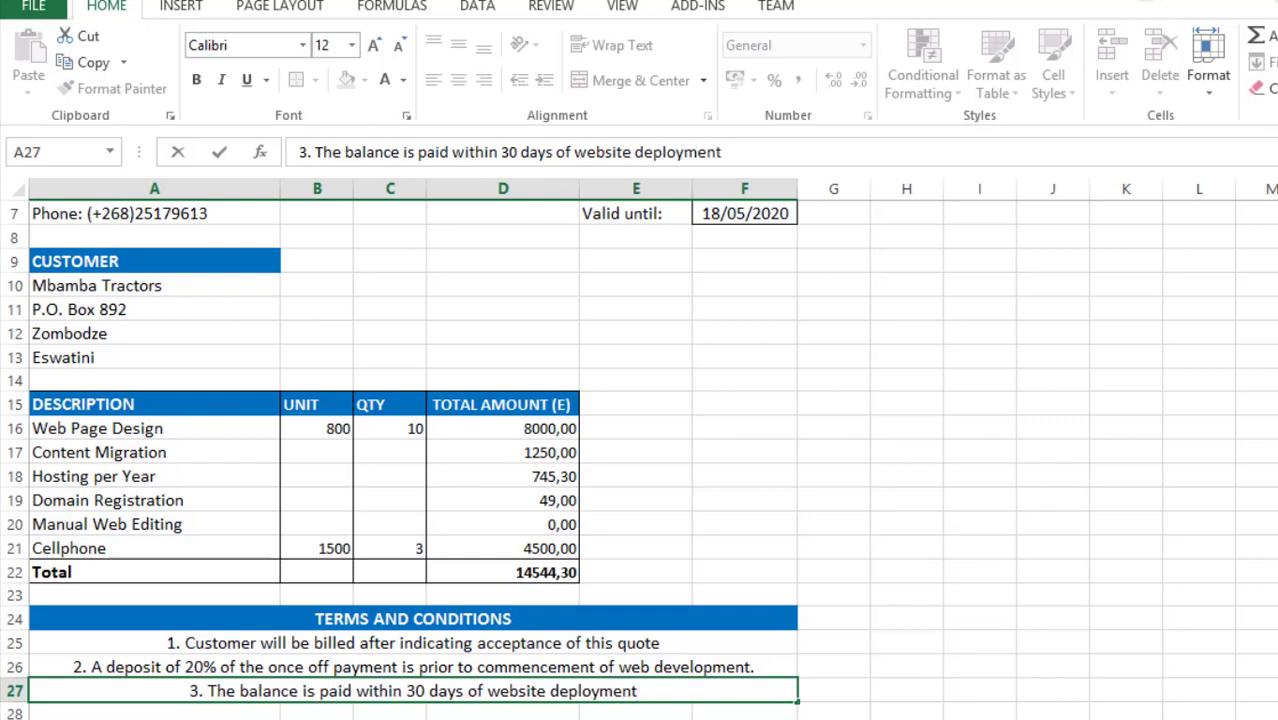
pyautogui.click(1170, 694)
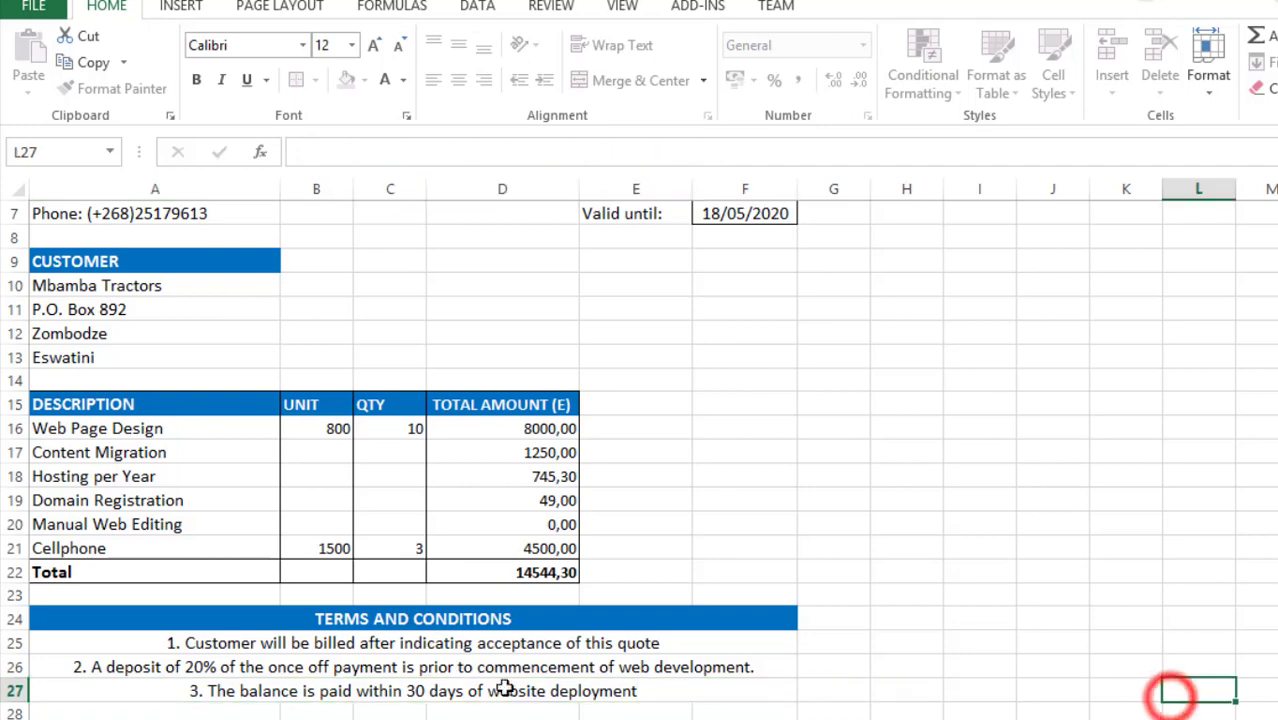
# Left-align the three terms in rows 25 to 27
pyautogui.click(585, 690)
pyautogui.moveTo(89, 648); pyautogui.dragTo(6, 636)
pyautogui.click(433, 80)
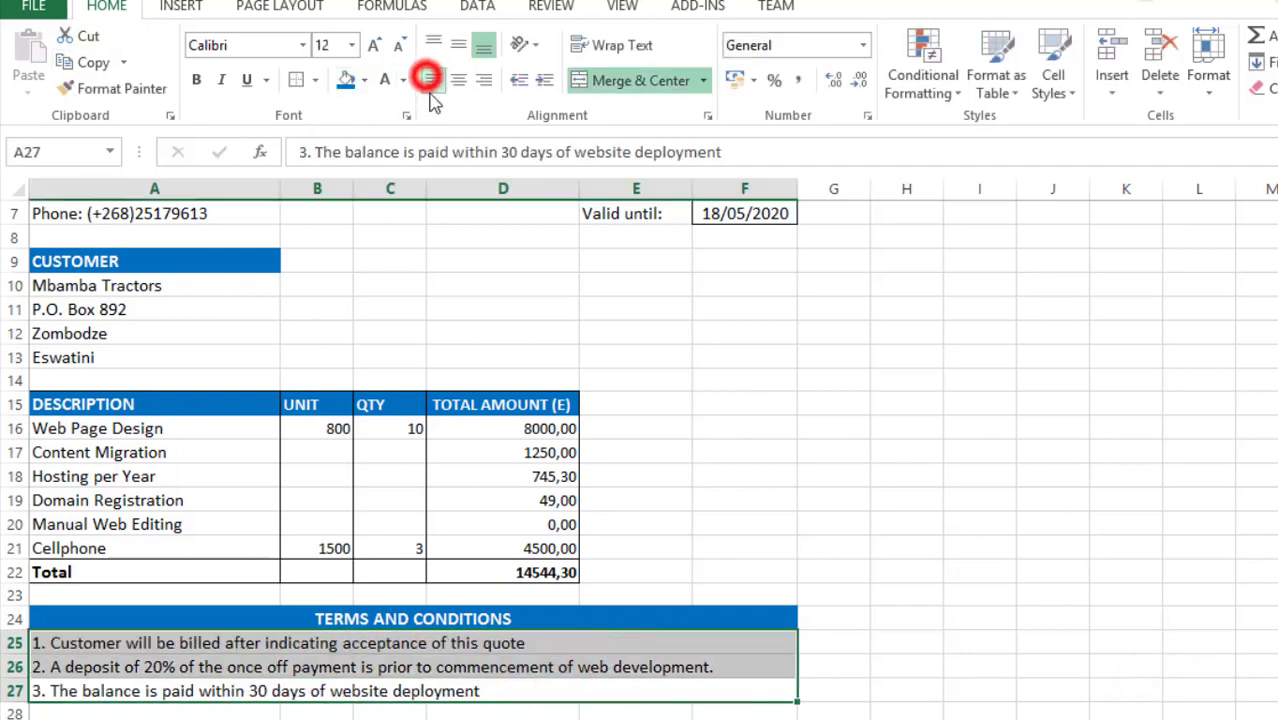
pyautogui.click(1052, 527)
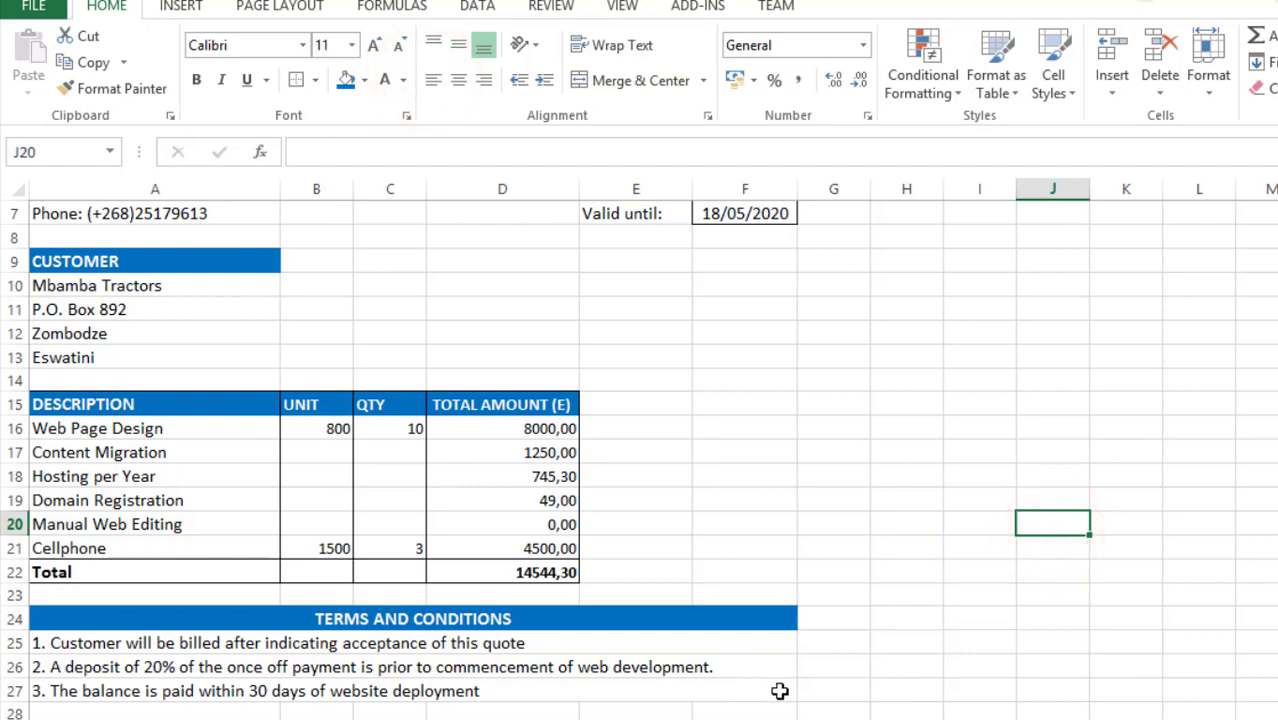
# Put an outside border around the terms block A24:F27
pyautogui.moveTo(779, 691); pyautogui.dragTo(100, 614)
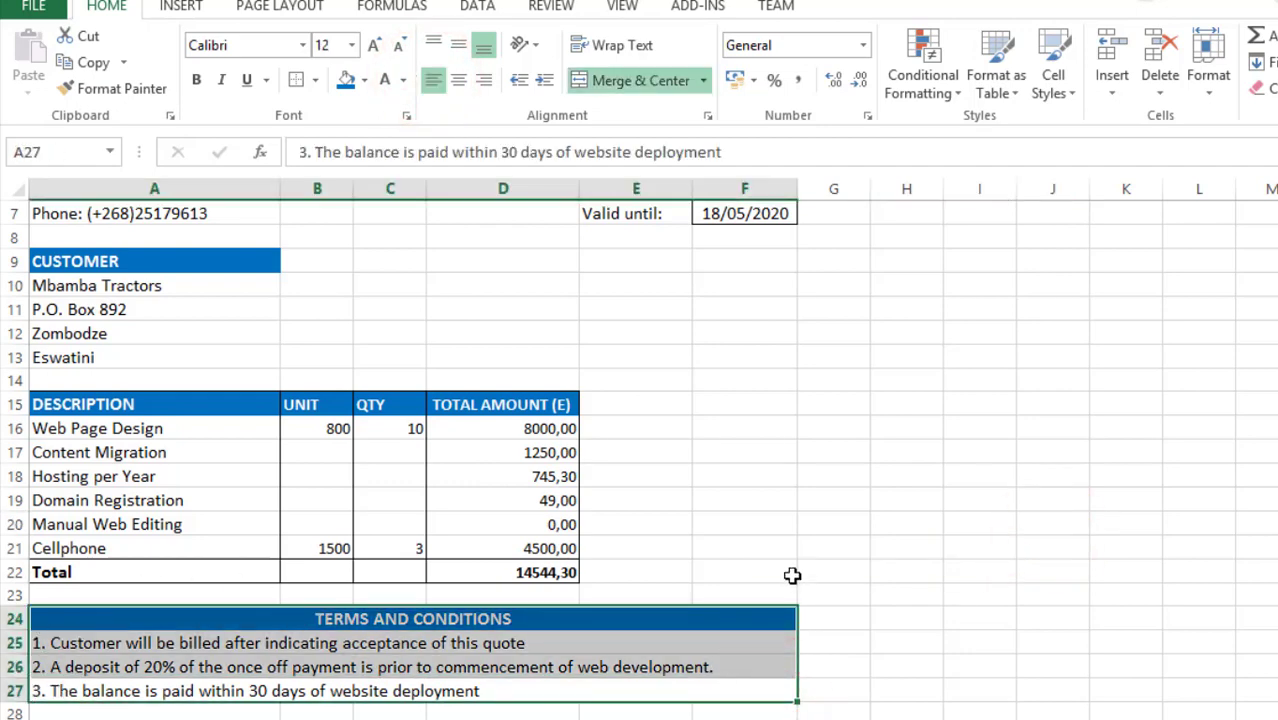
pyautogui.click(298, 82)
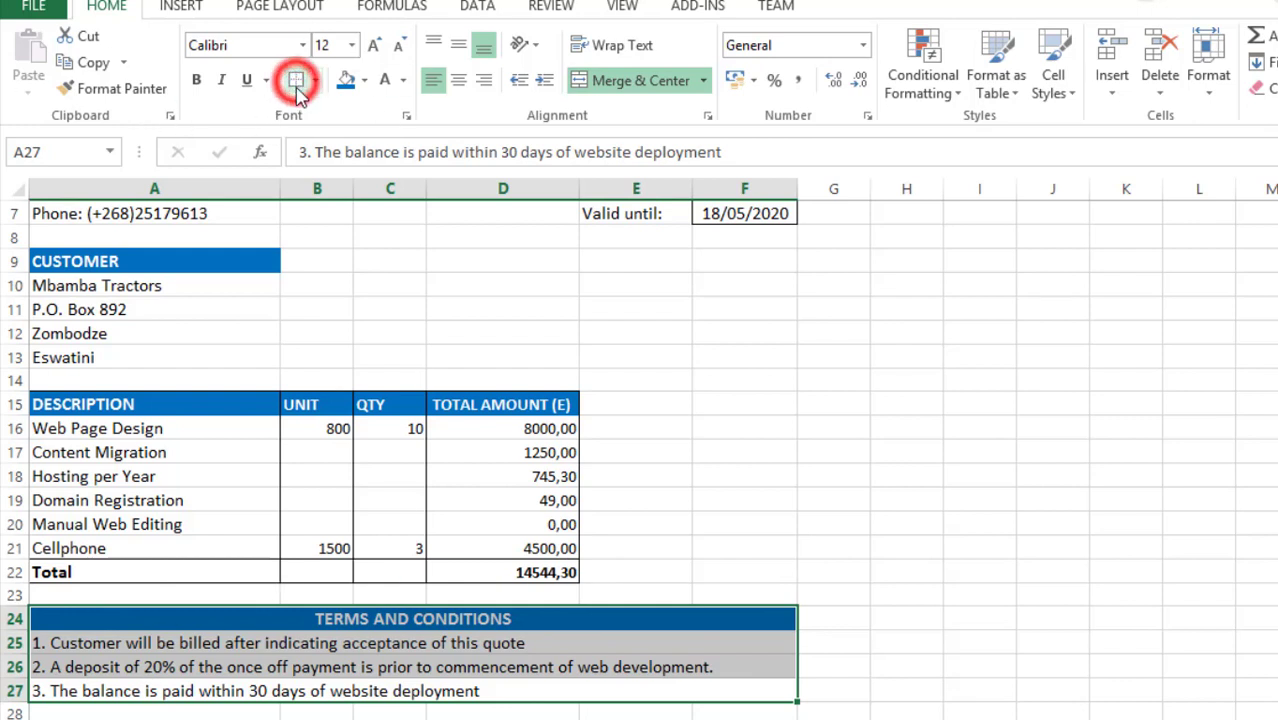
pyautogui.click(937, 641)
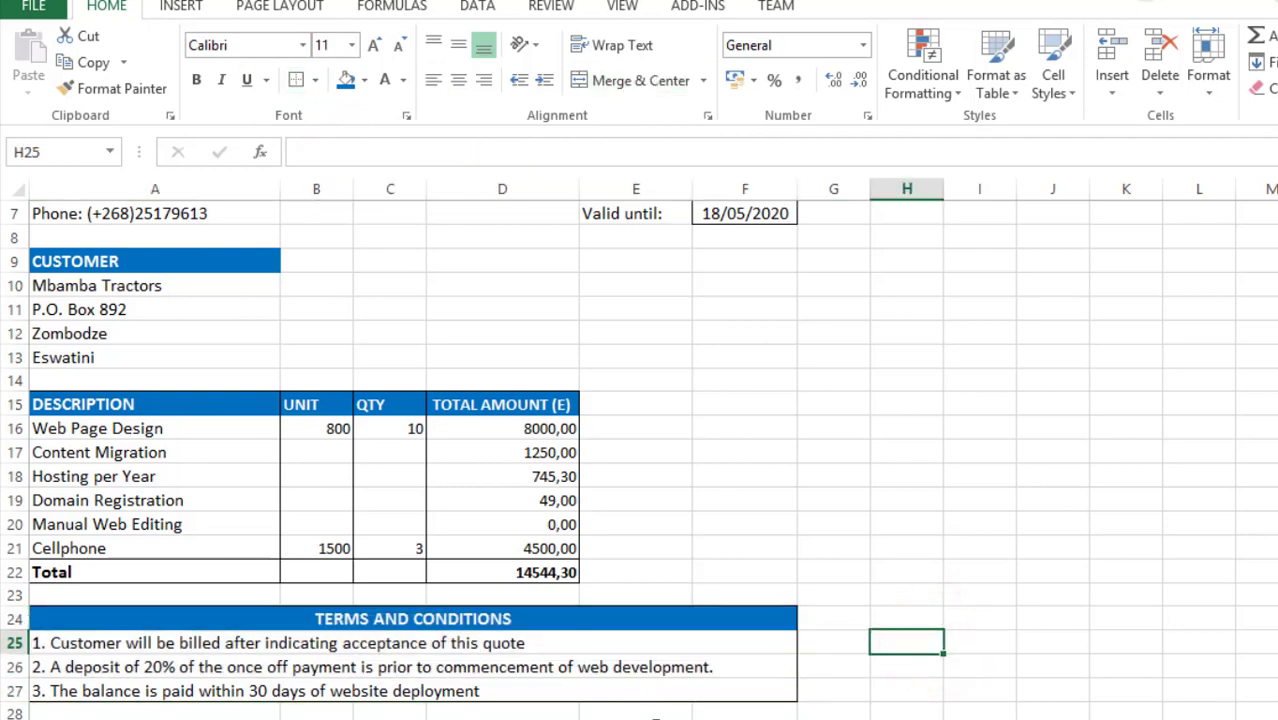
pyautogui.click(899, 546)
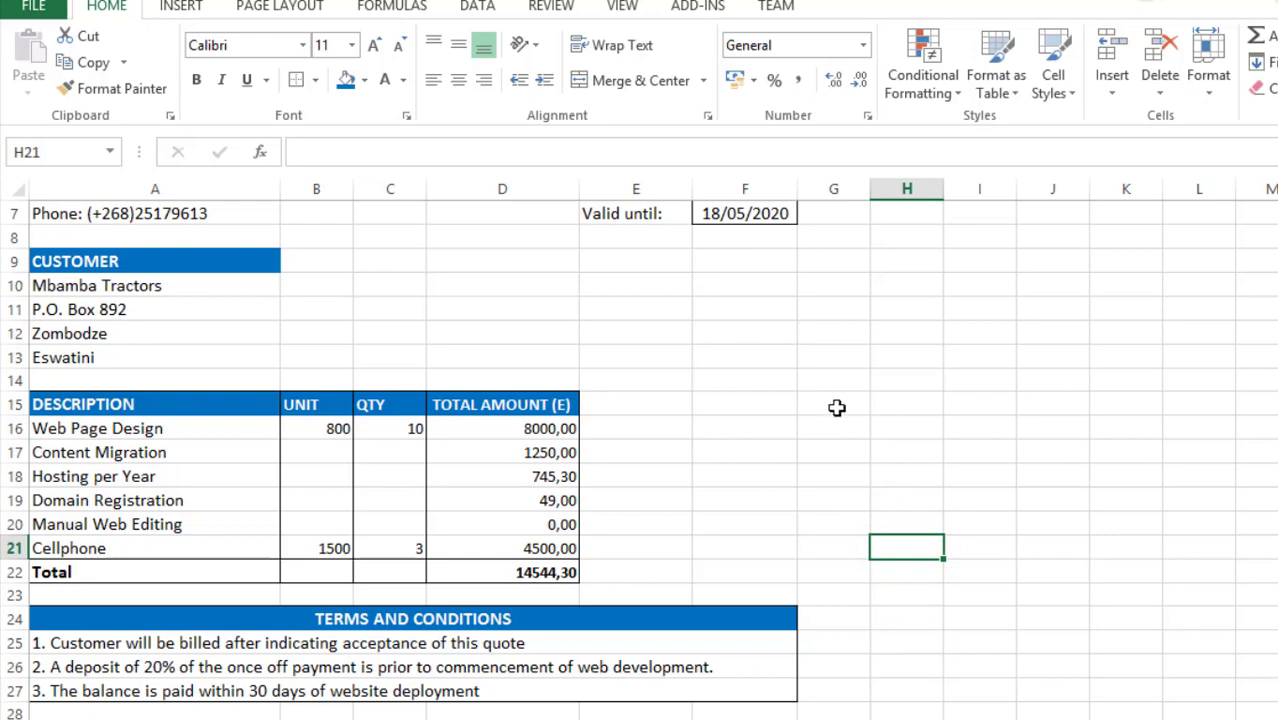
# Compare the sheet with the handwritten quote scan, close the preview, and scroll back to the title
pyautogui.scroll(2, 837, 407)
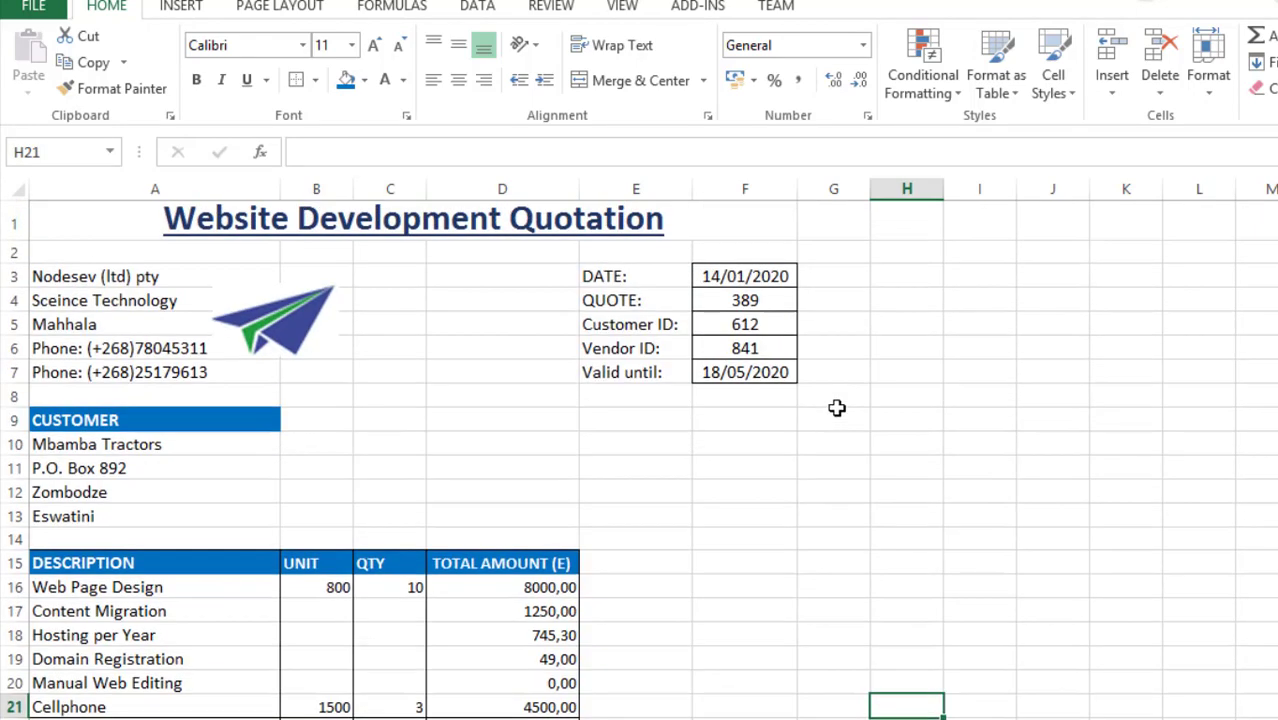
pyautogui.scroll(-3, 837, 407)
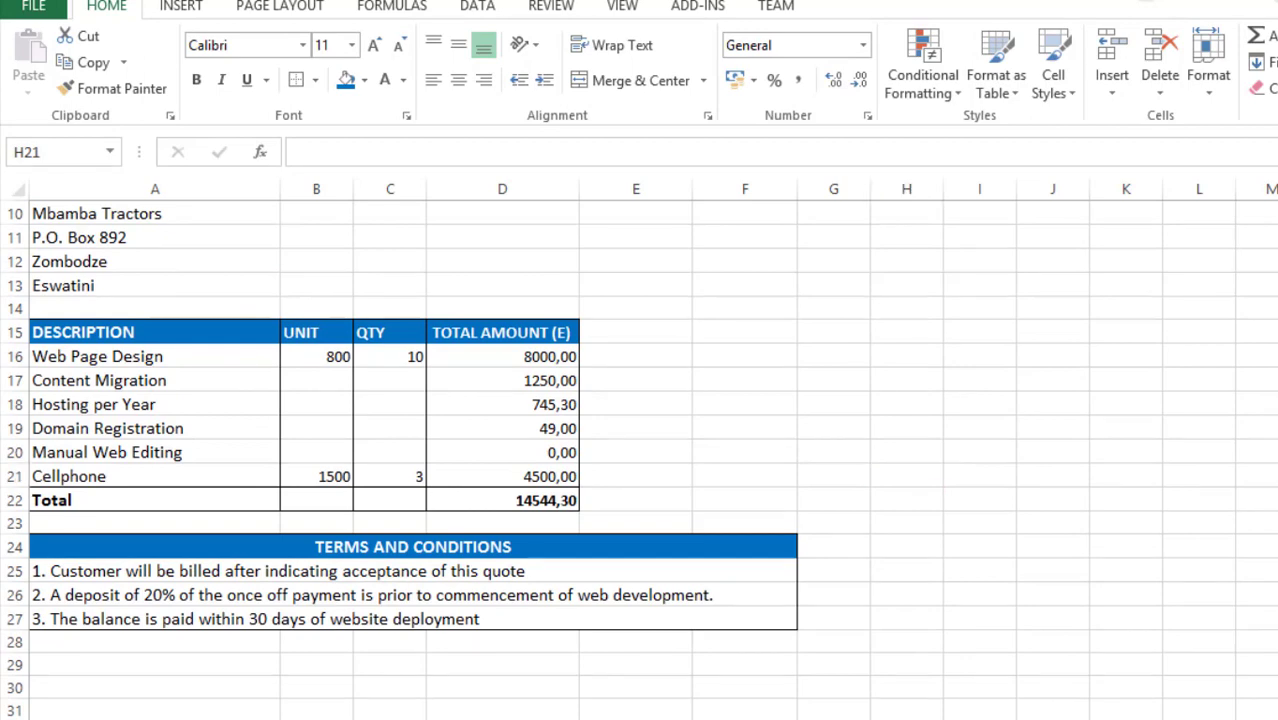
pyautogui.hotkey('alt', 'Tab')
pyautogui.moveTo(976, 288); pyautogui.dragTo(976, 525)
pyautogui.moveTo(1258, 120); pyautogui.dragTo(1262, 80)
pyautogui.moveTo(1087, 503); pyautogui.dragTo(1125, 221)
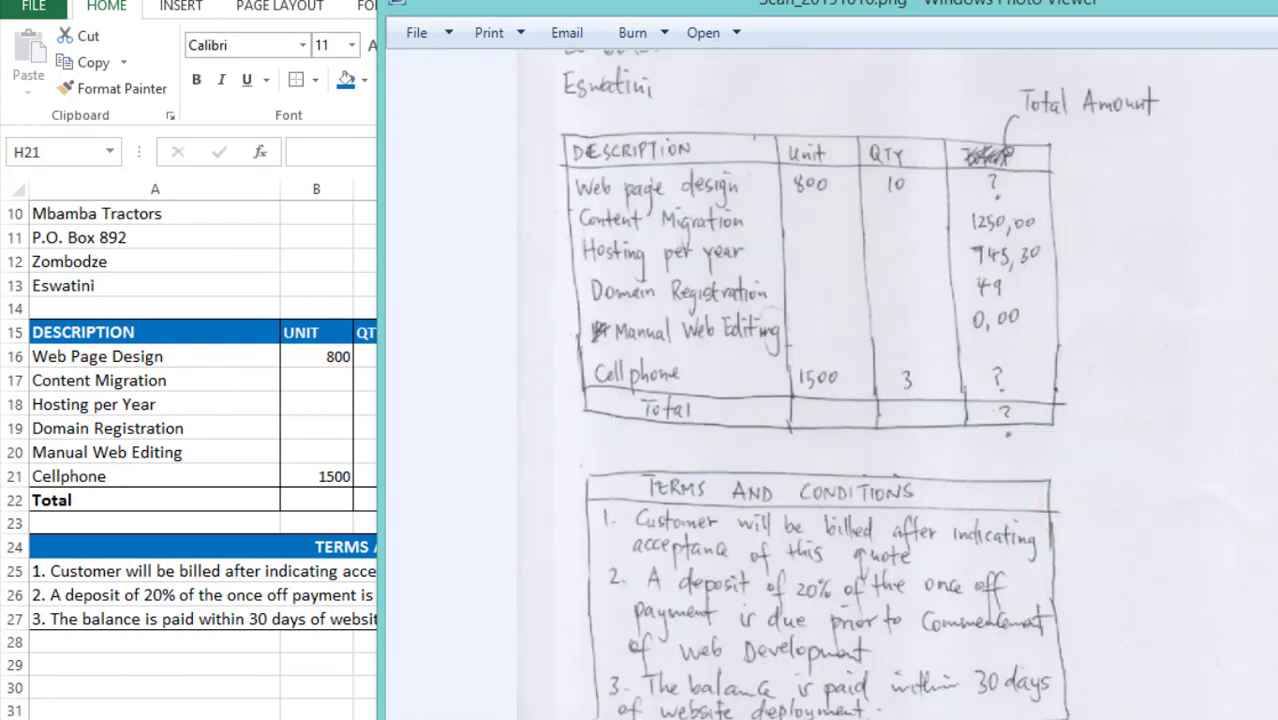
pyautogui.click(1262, 6)
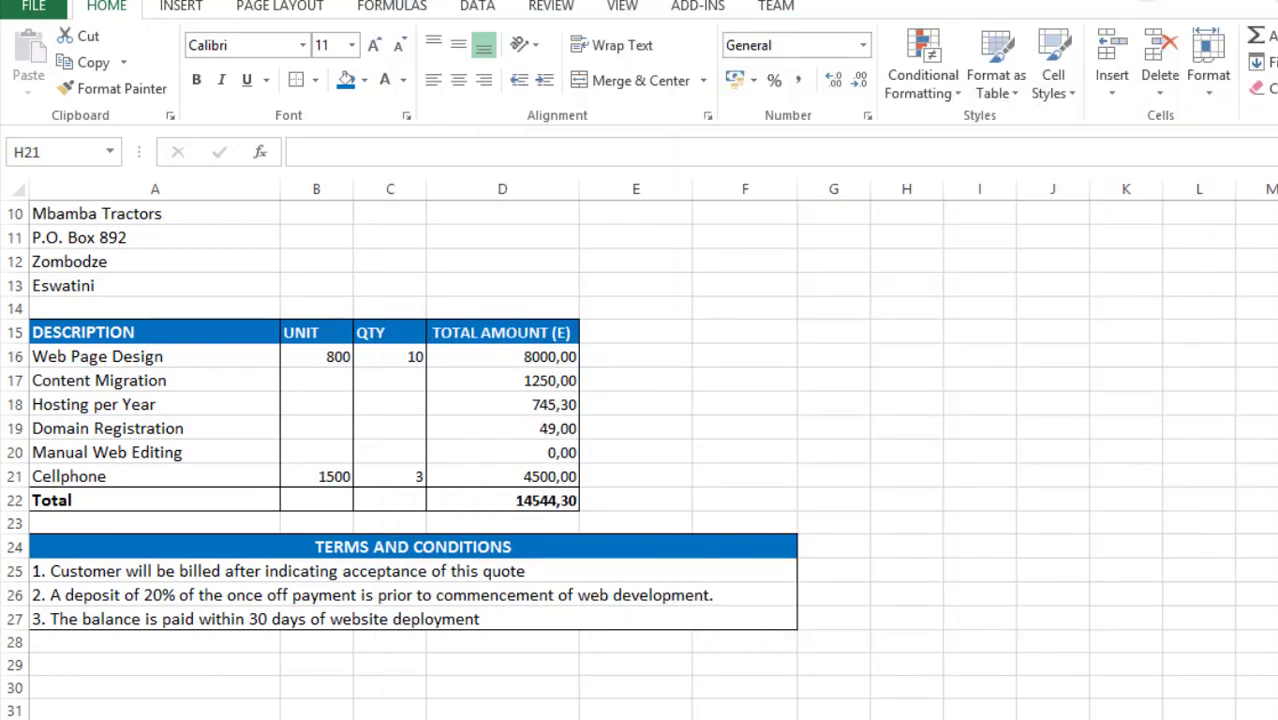
pyautogui.click(679, 430)
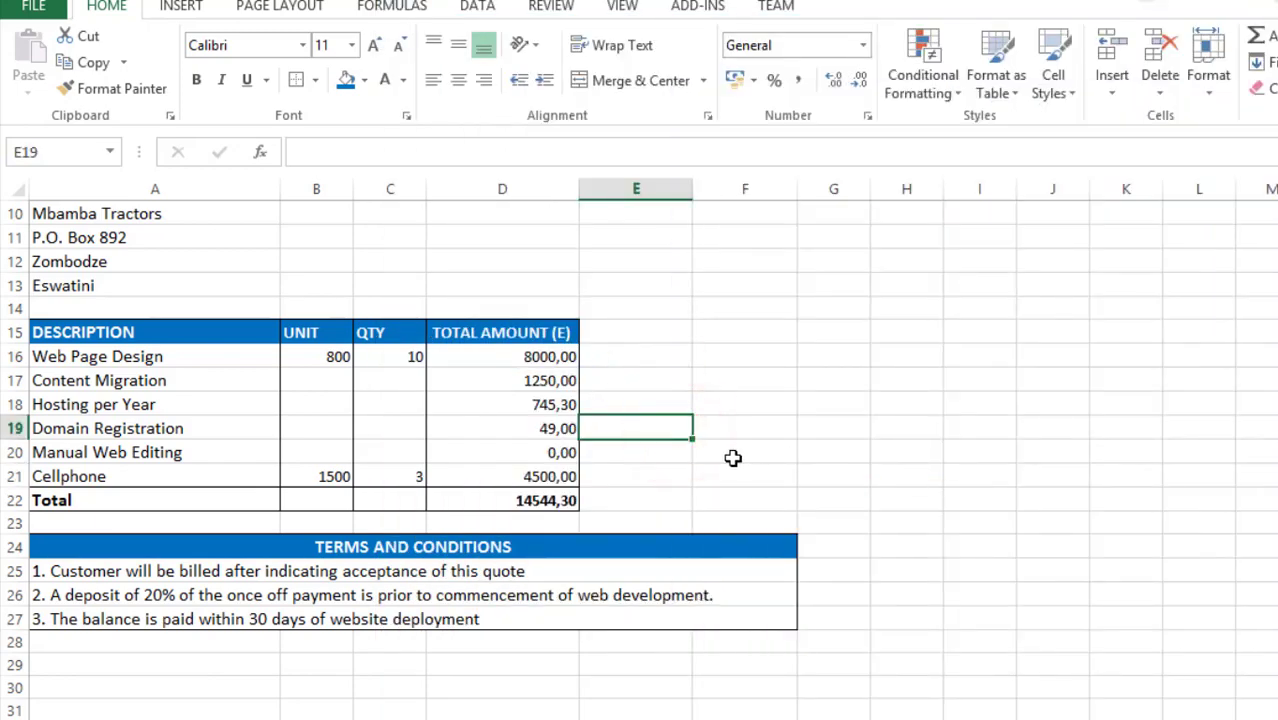
pyautogui.scroll(1, 727, 512)
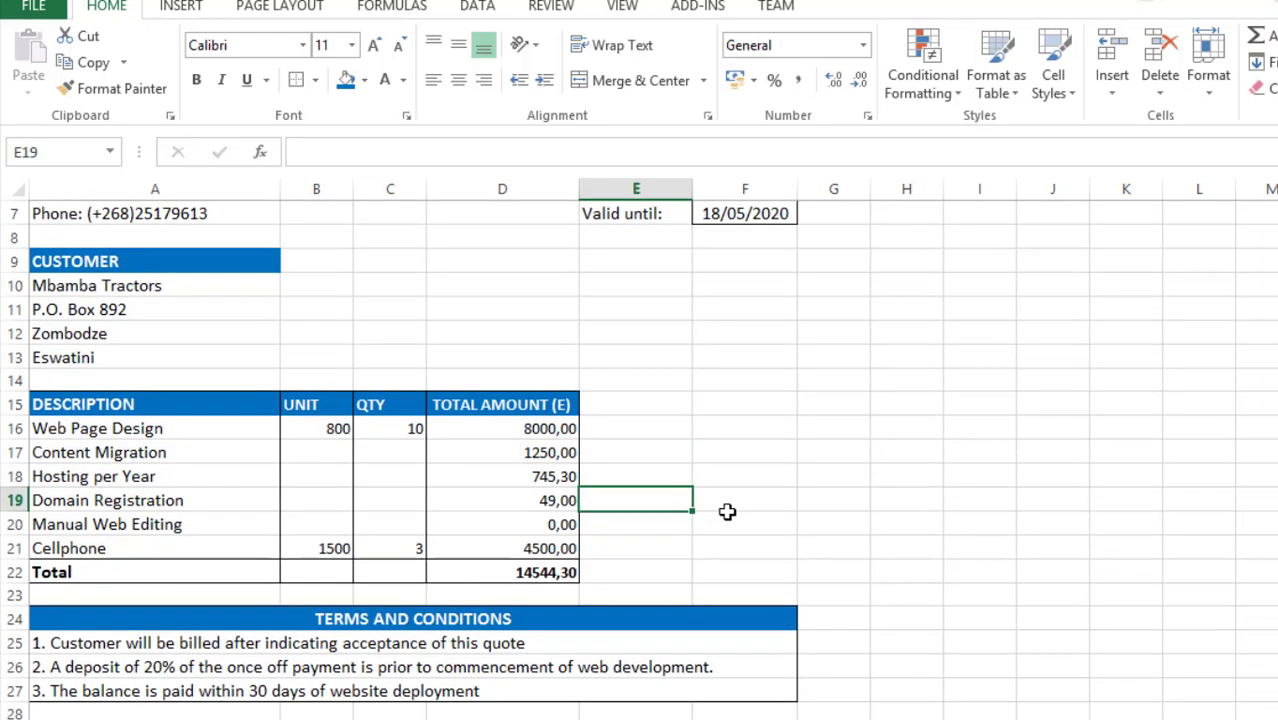
pyautogui.scroll(2, 727, 512)
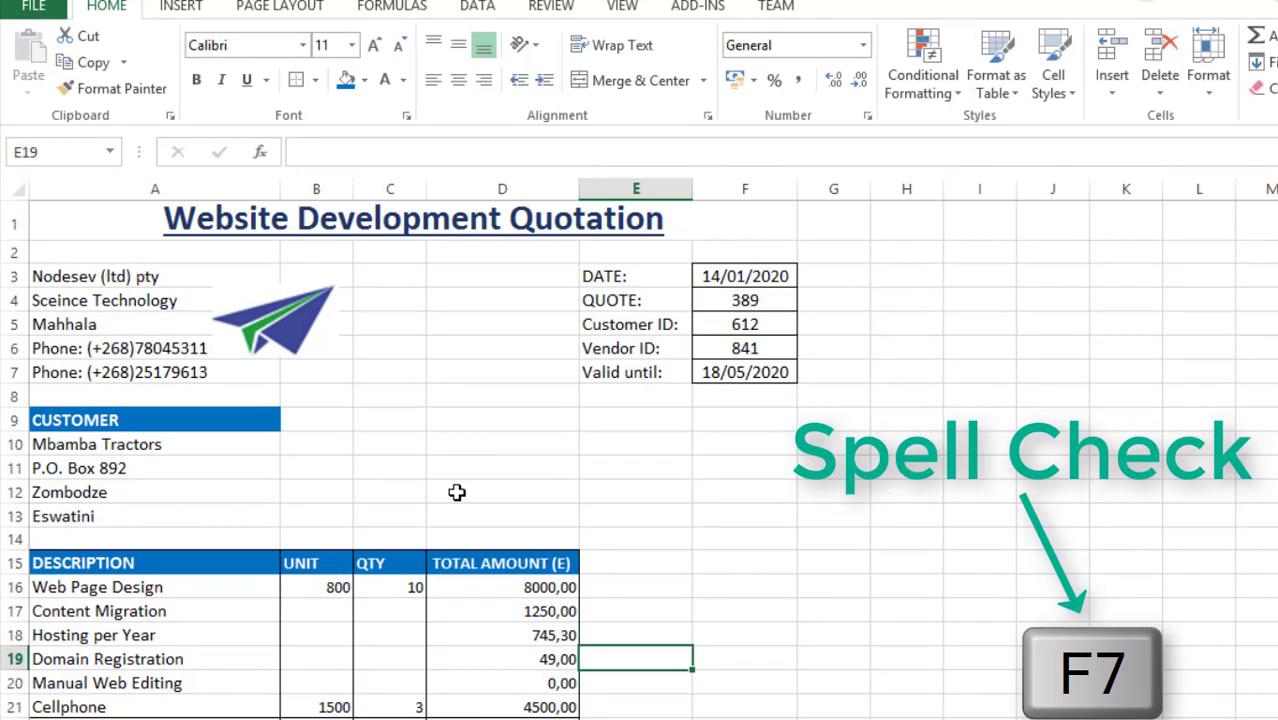
# Spell-check the sheet, changing Cellphone to Cell phone and Sceince to Science, ignoring proper names
pyautogui.press('F7')
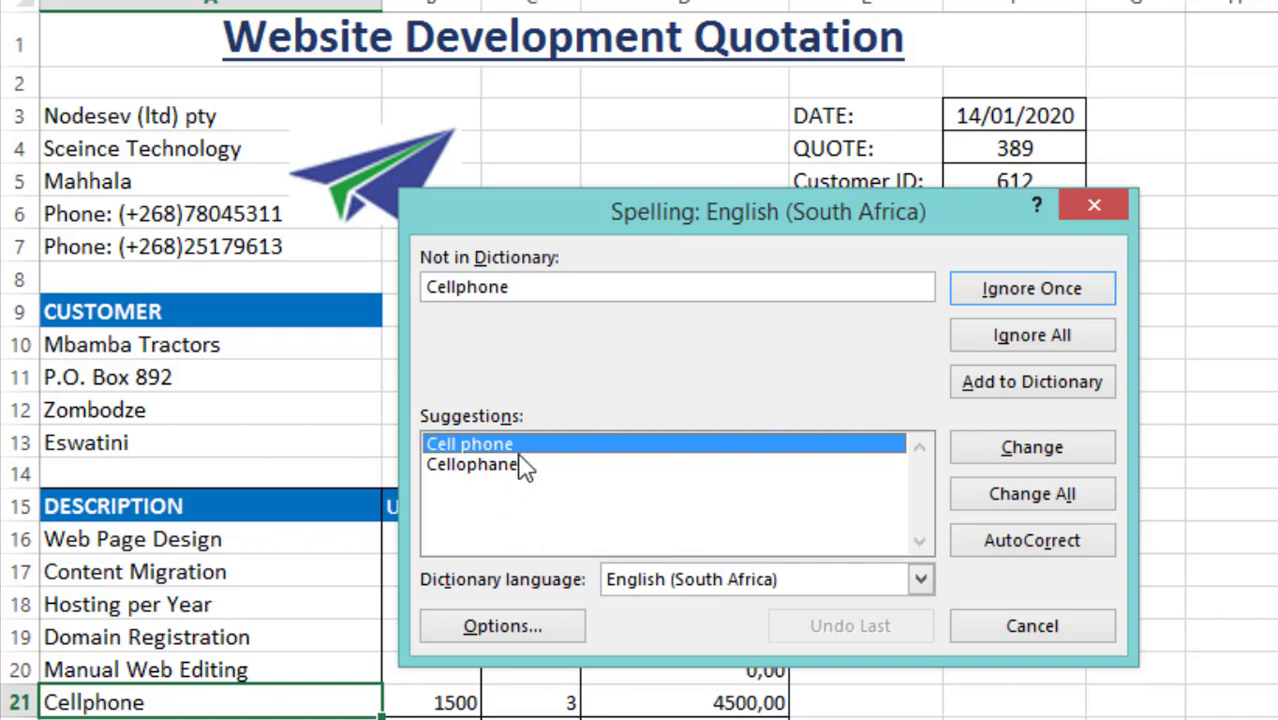
pyautogui.click(1040, 450)
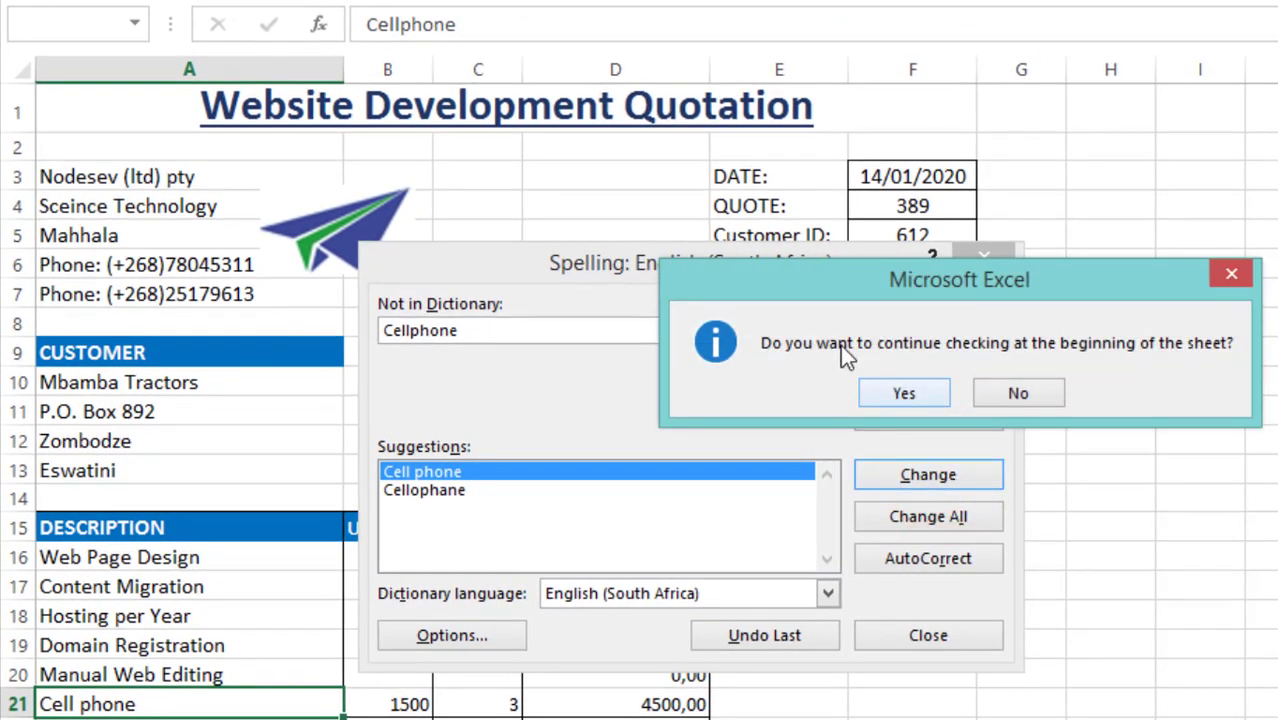
pyautogui.click(904, 395)
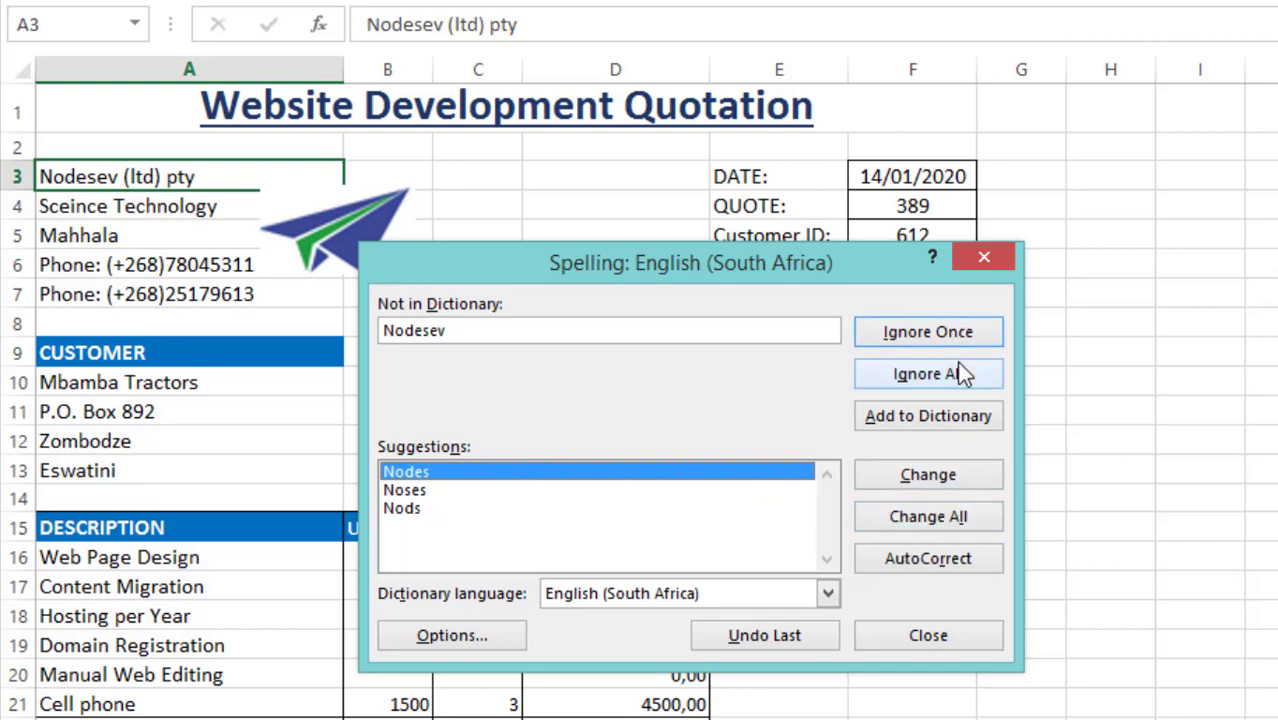
pyautogui.click(972, 333)
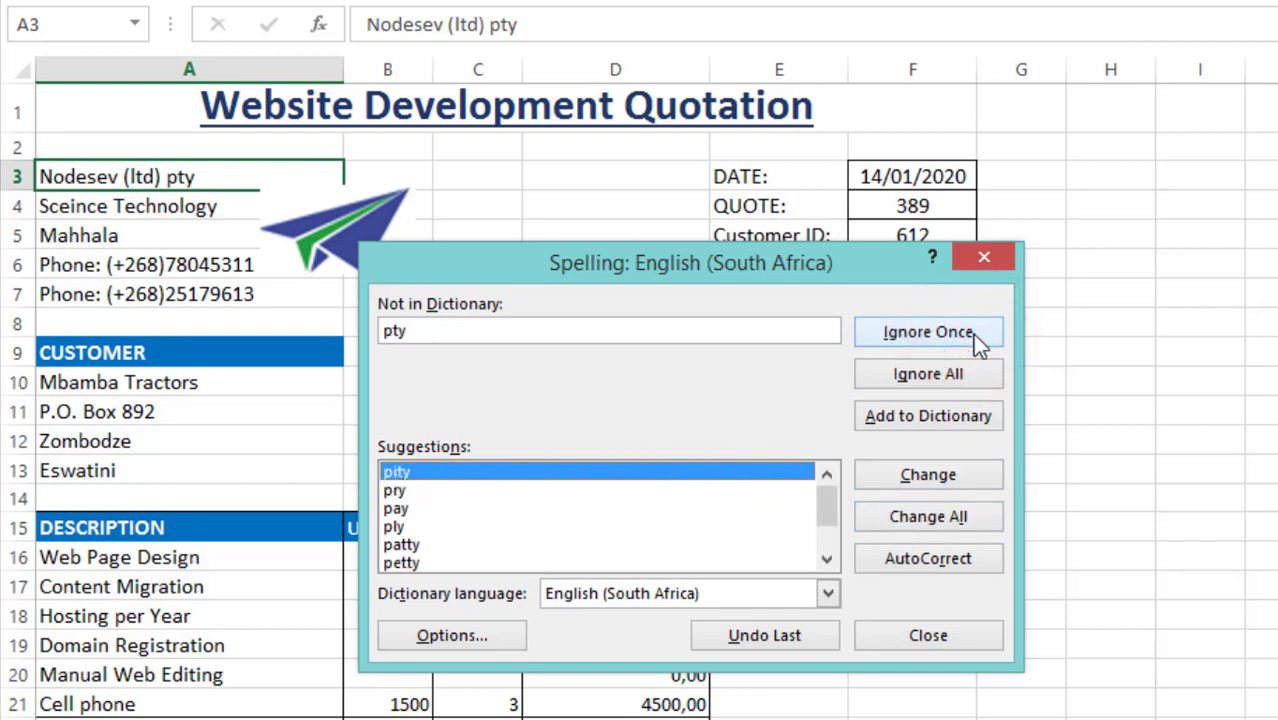
pyautogui.click(972, 333)
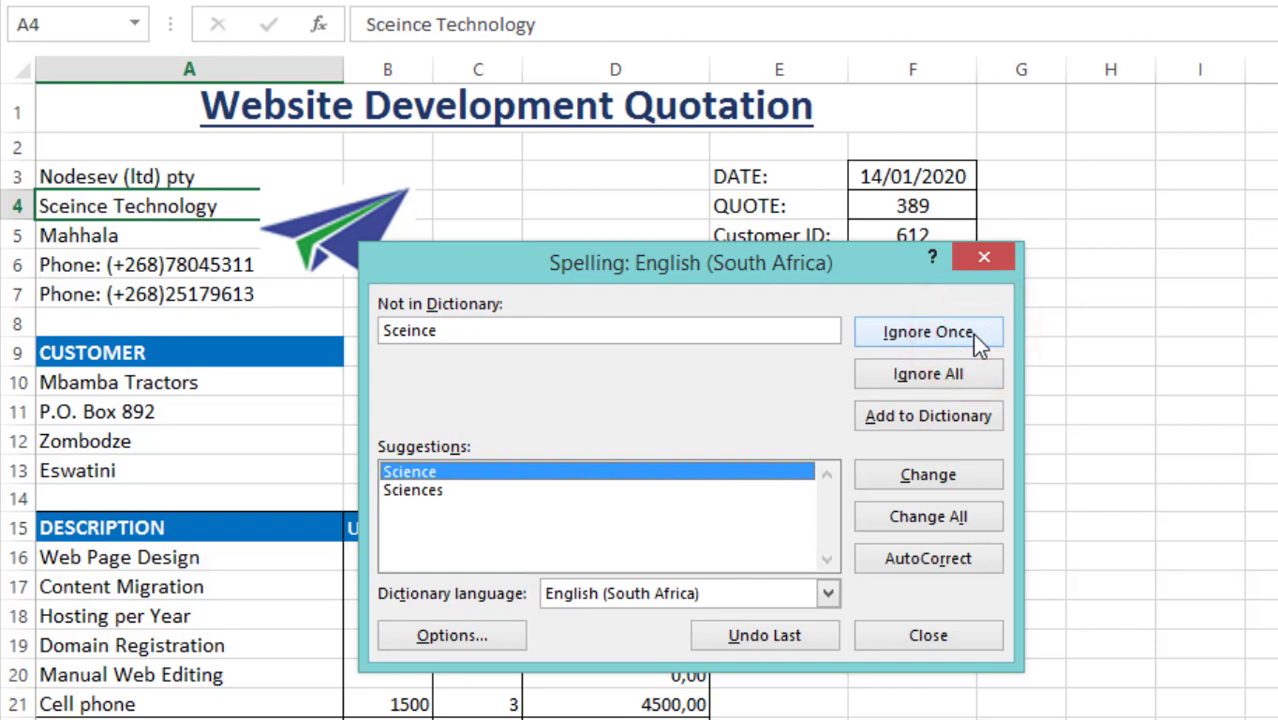
pyautogui.click(926, 478)
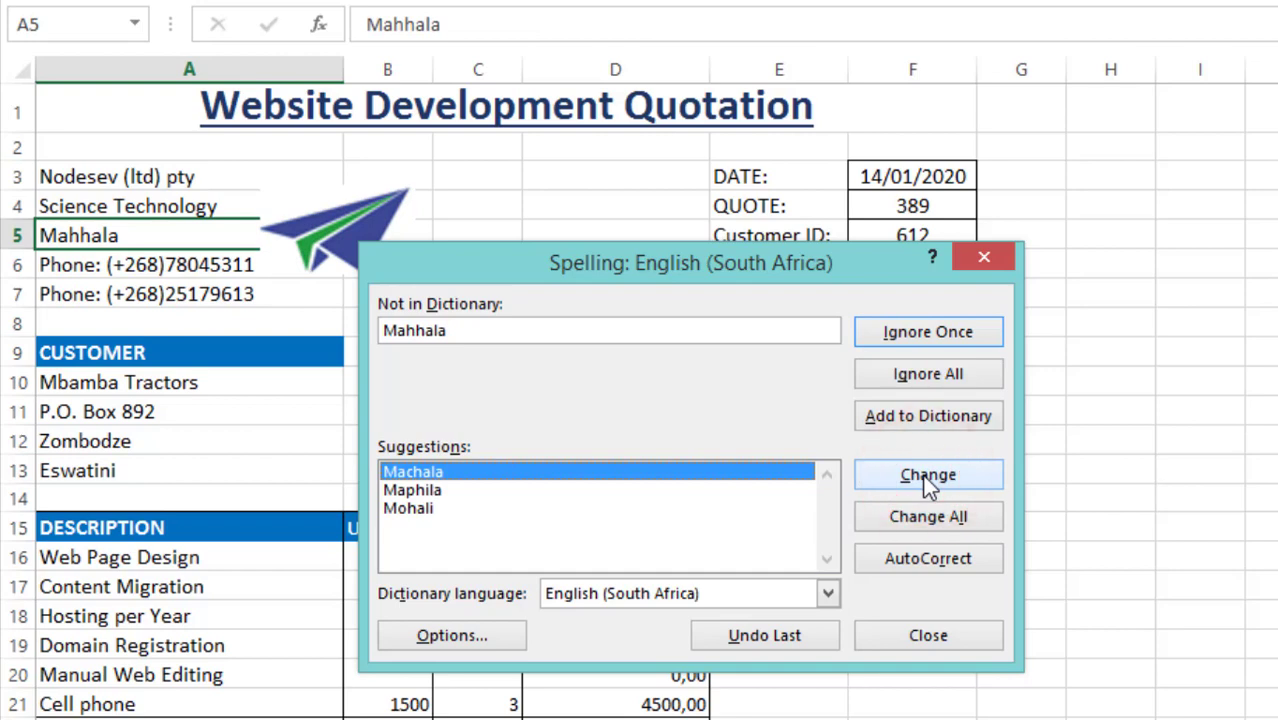
pyautogui.click(928, 340)
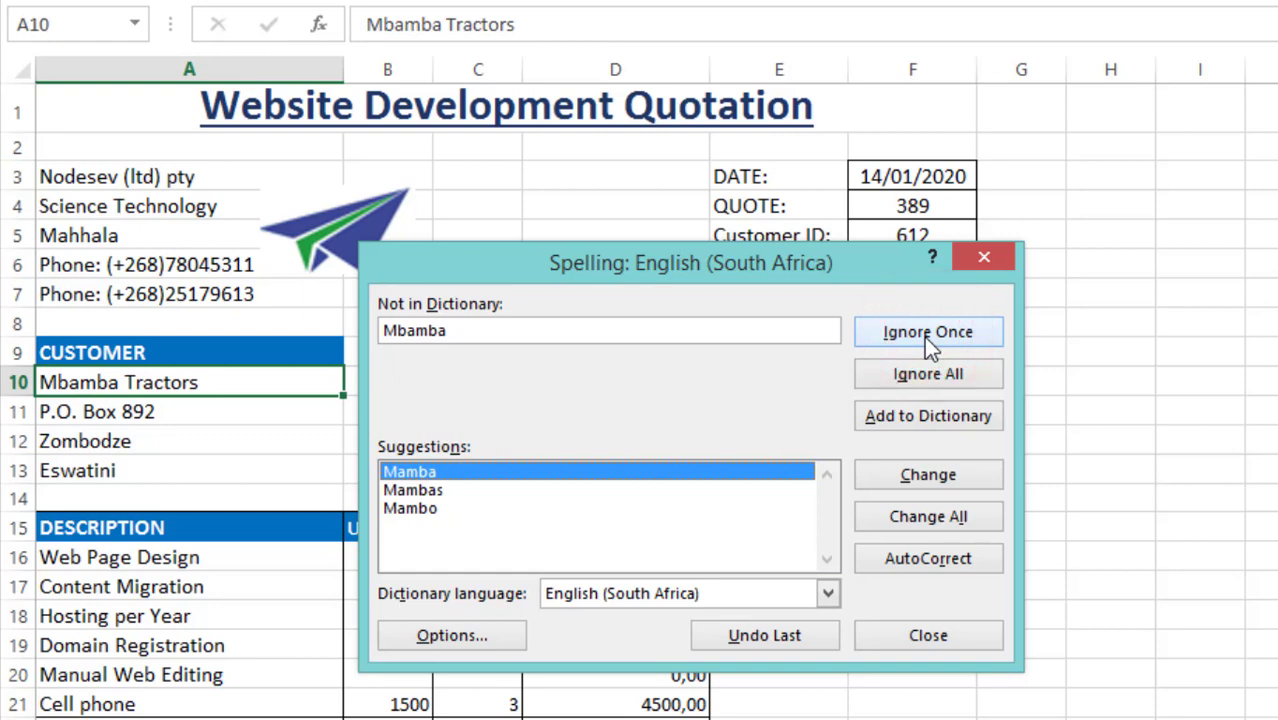
pyautogui.click(924, 336)
pyautogui.click(924, 336)
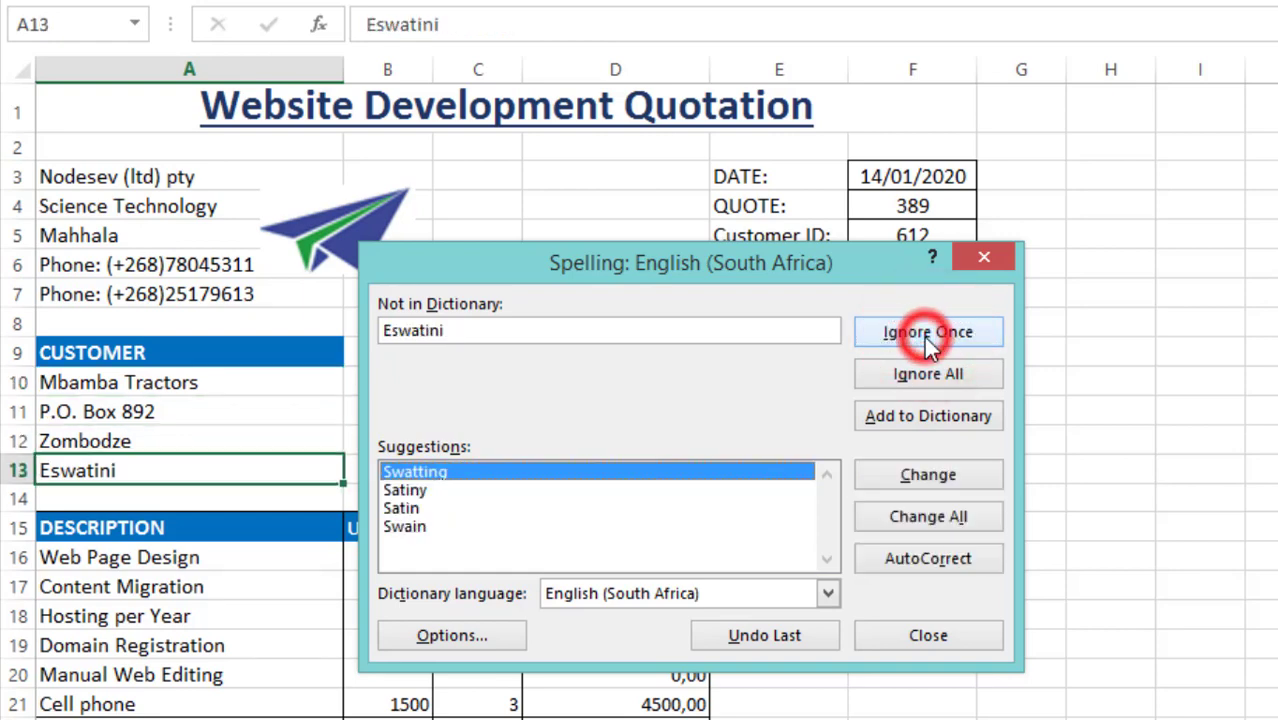
pyautogui.click(926, 340)
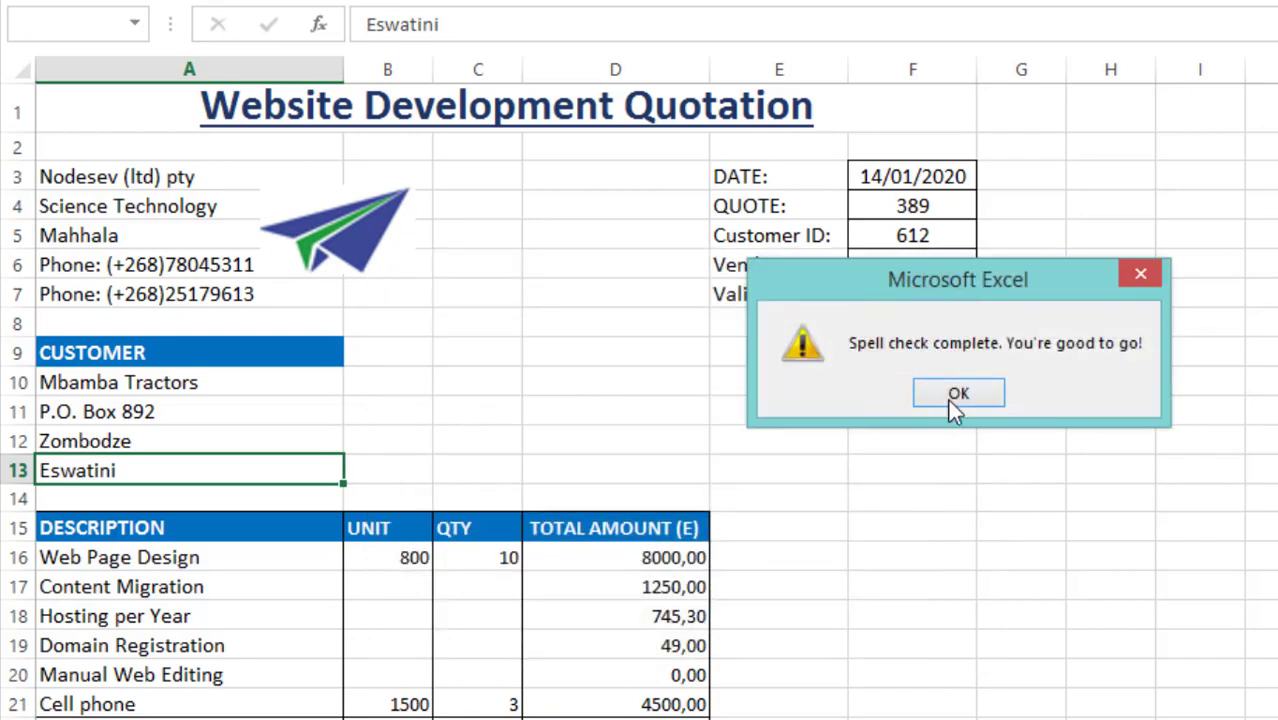
pyautogui.click(955, 395)
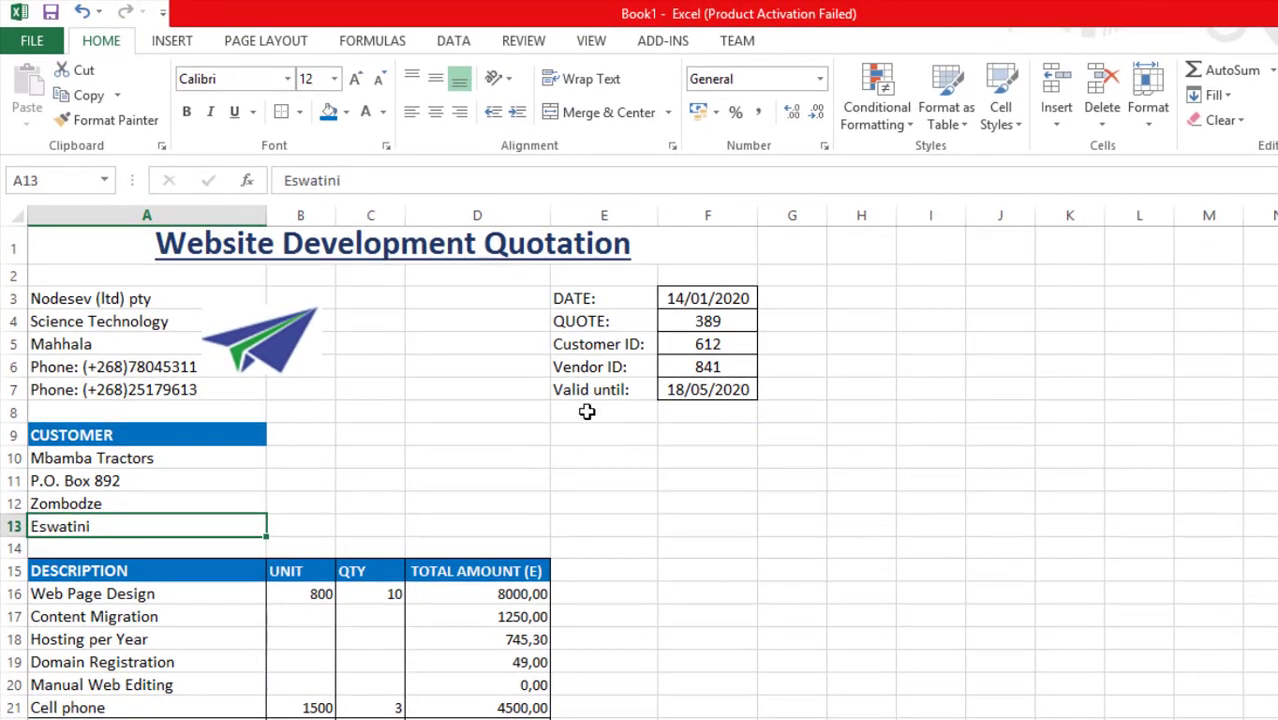
# Start saving the workbook and browse to the Desktop\Cover Letter\Quotation folder
pyautogui.click(48, 10)
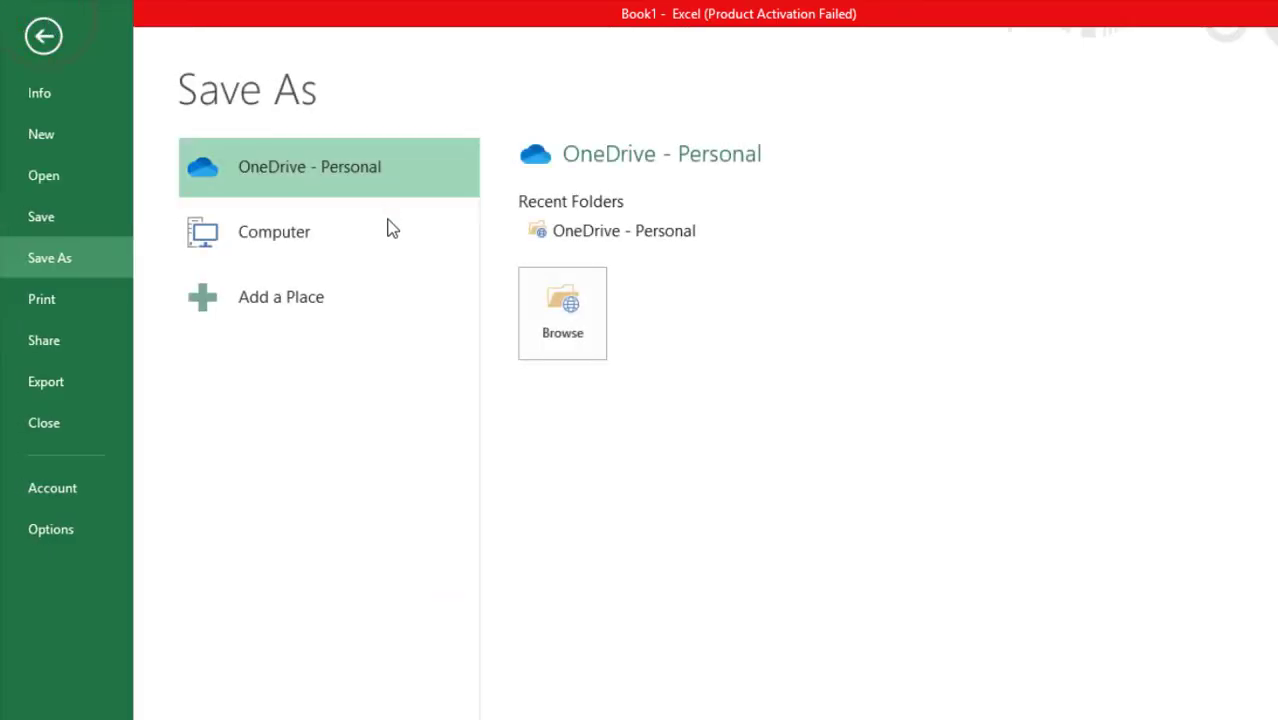
pyautogui.click(328, 247)
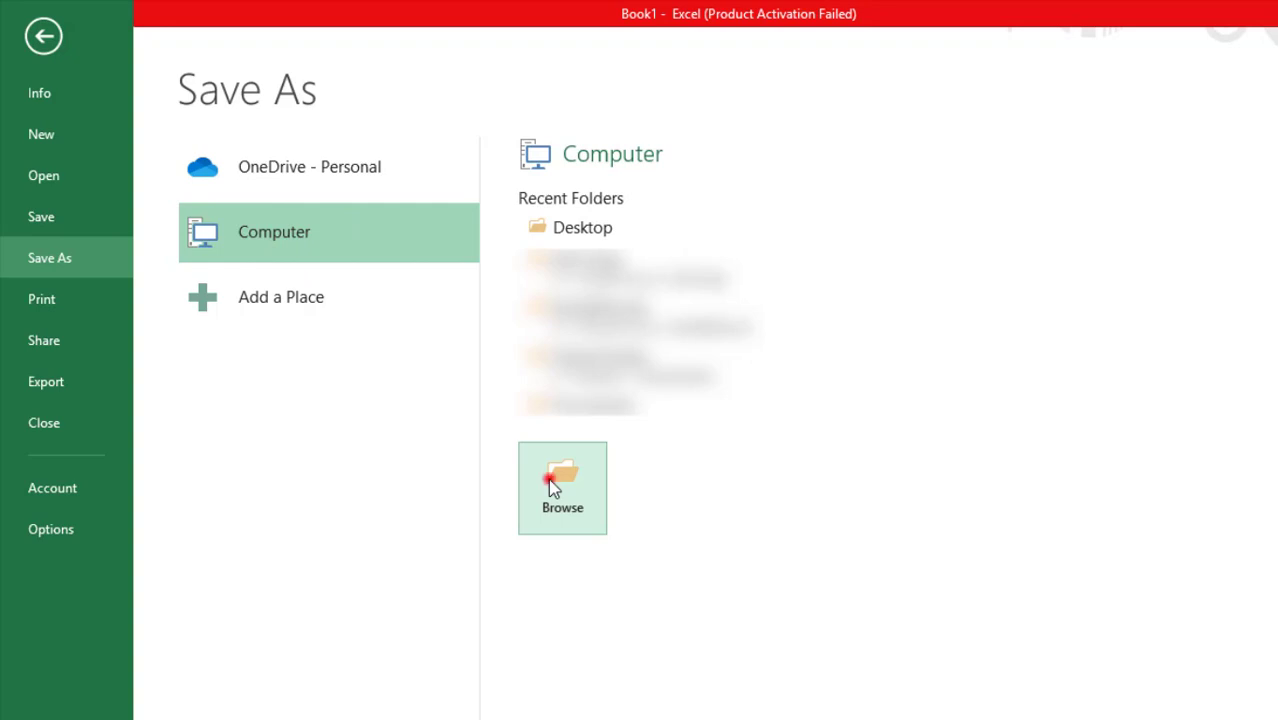
pyautogui.click(550, 482)
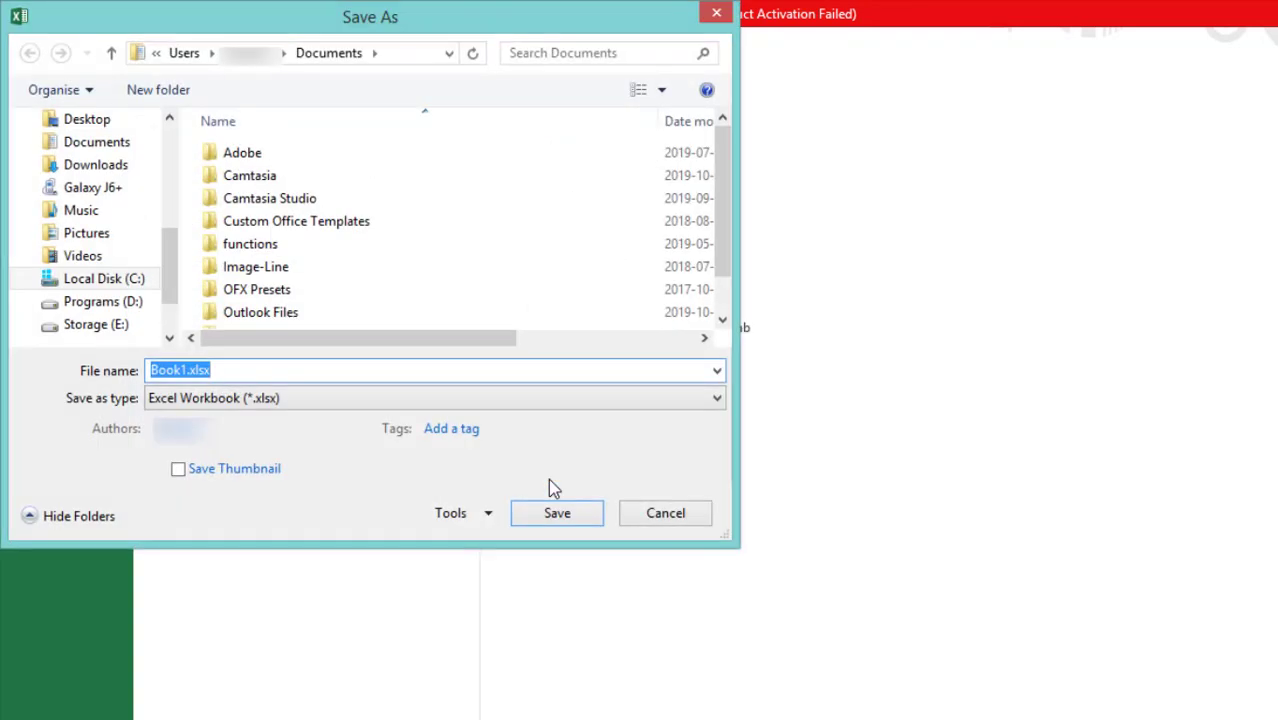
pyautogui.moveTo(170, 270); pyautogui.dragTo(94, 251)
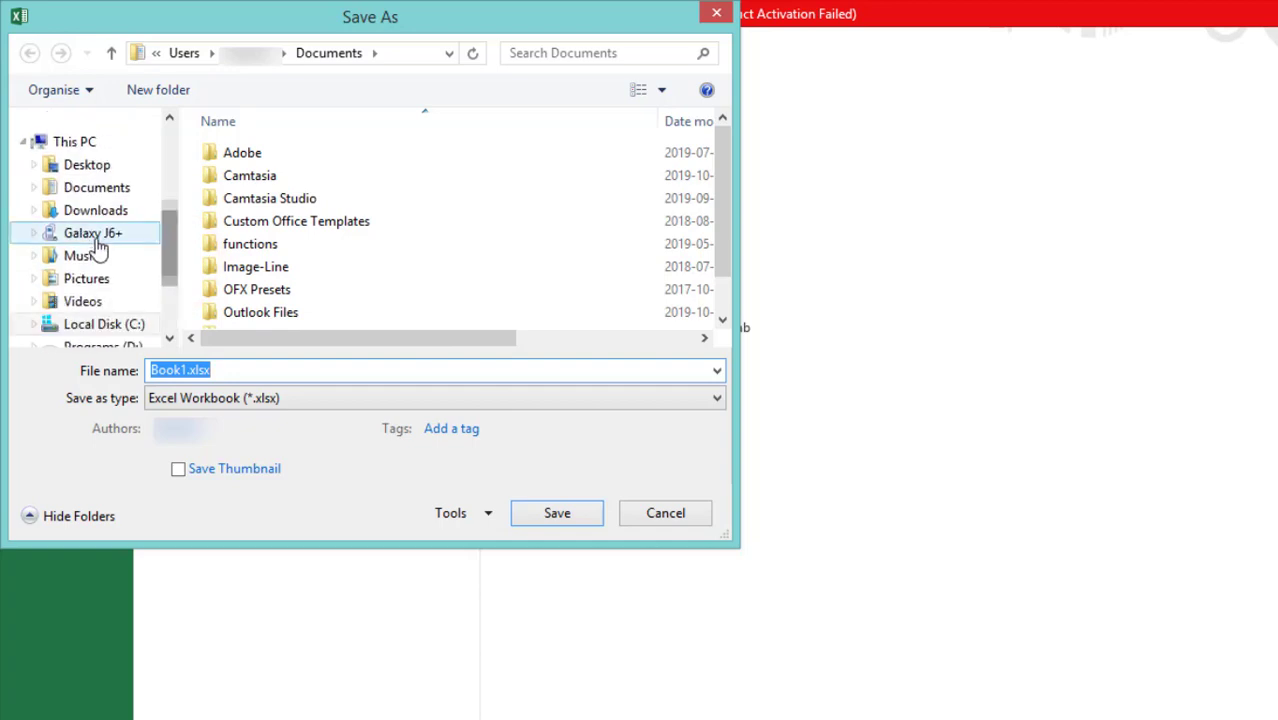
pyautogui.click(100, 165)
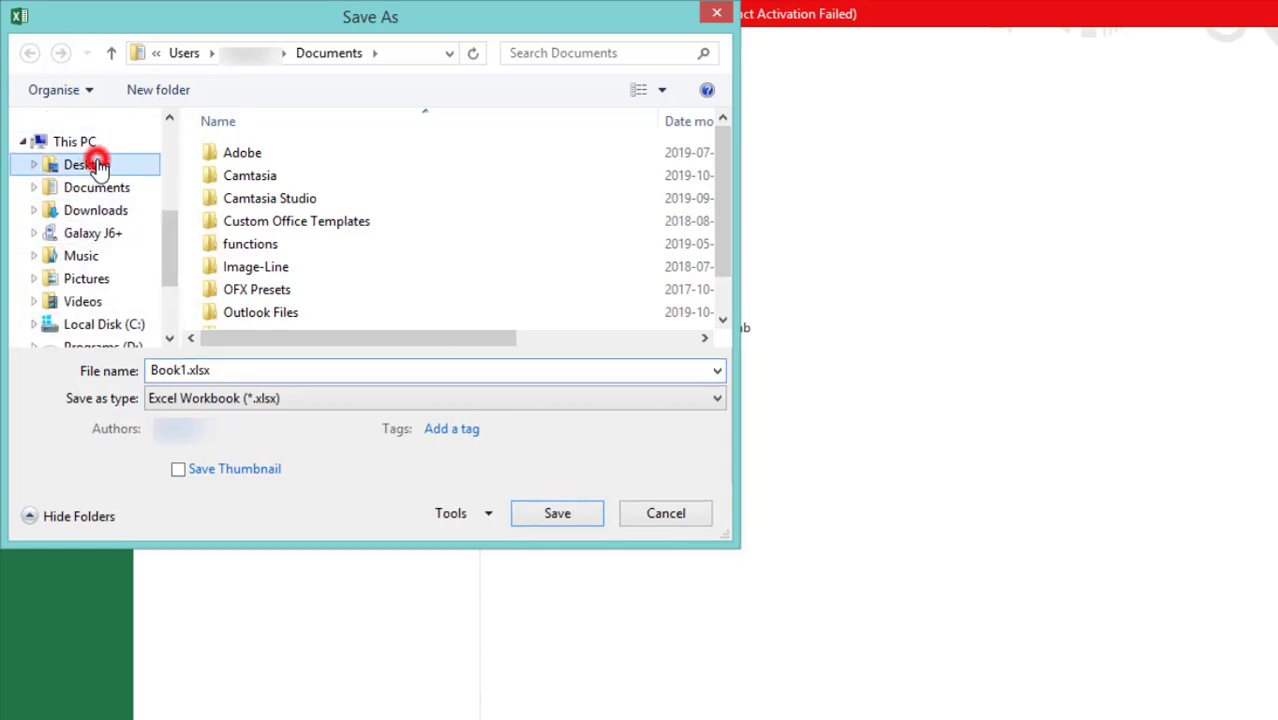
pyautogui.click(256, 153)
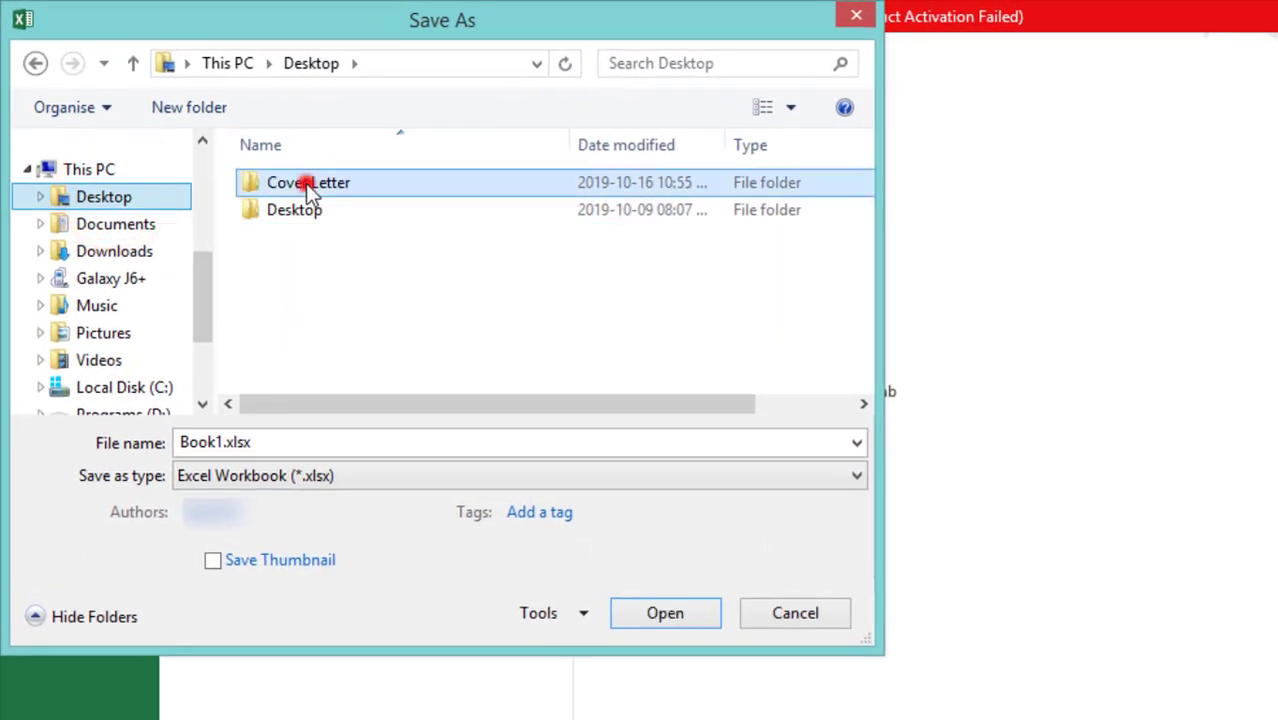
pyautogui.doubleClick(306, 183)
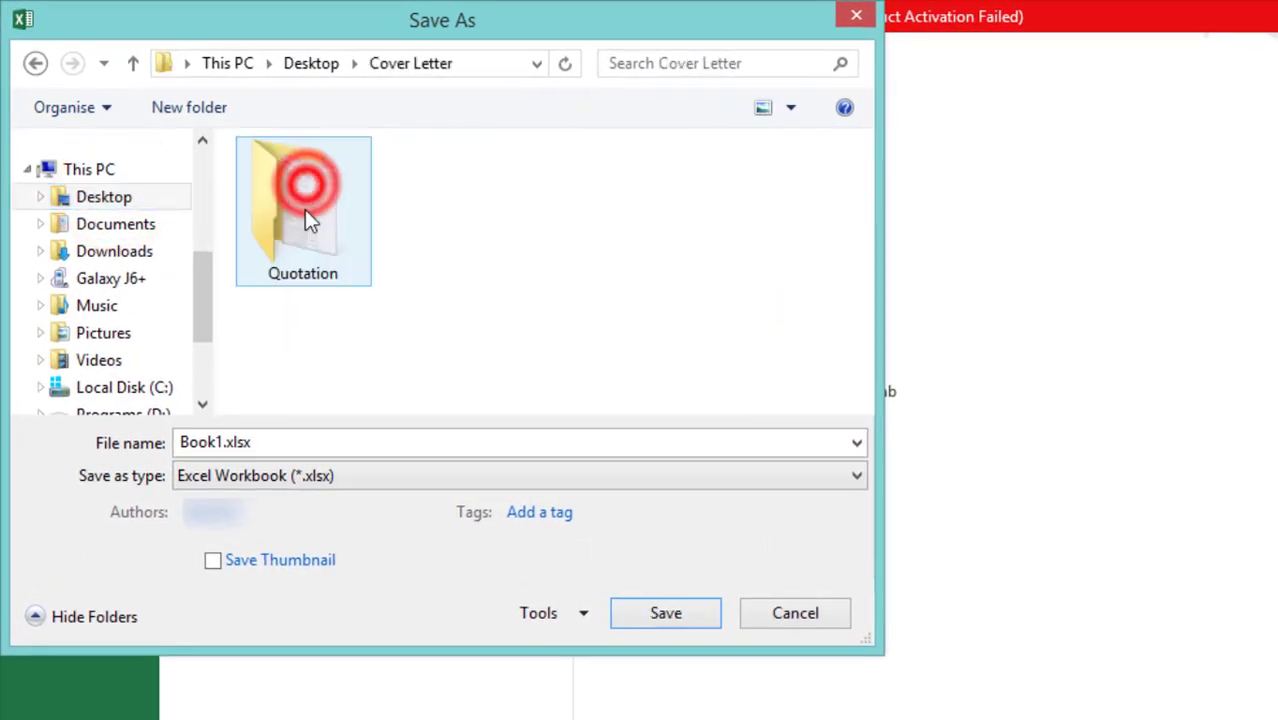
pyautogui.doubleClick(271, 248)
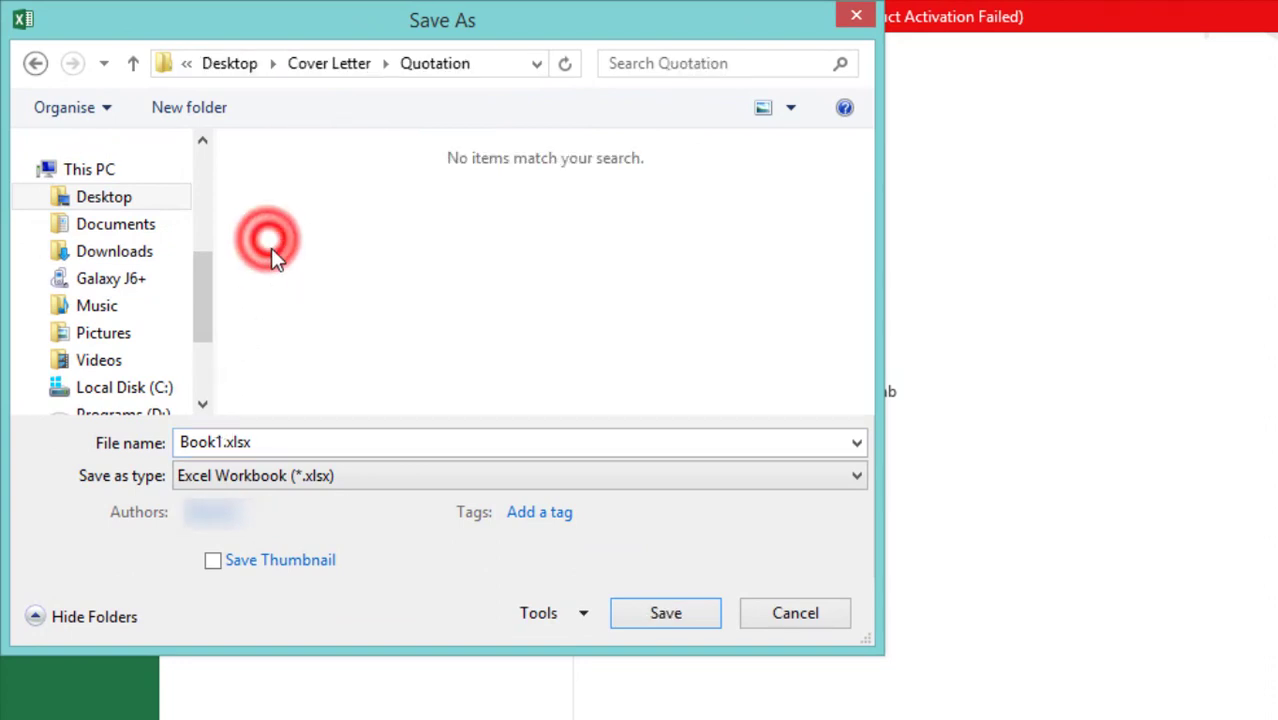
# Save the workbook there as 'Mbamba Tractor Quote'
pyautogui.doubleClick(216, 441)
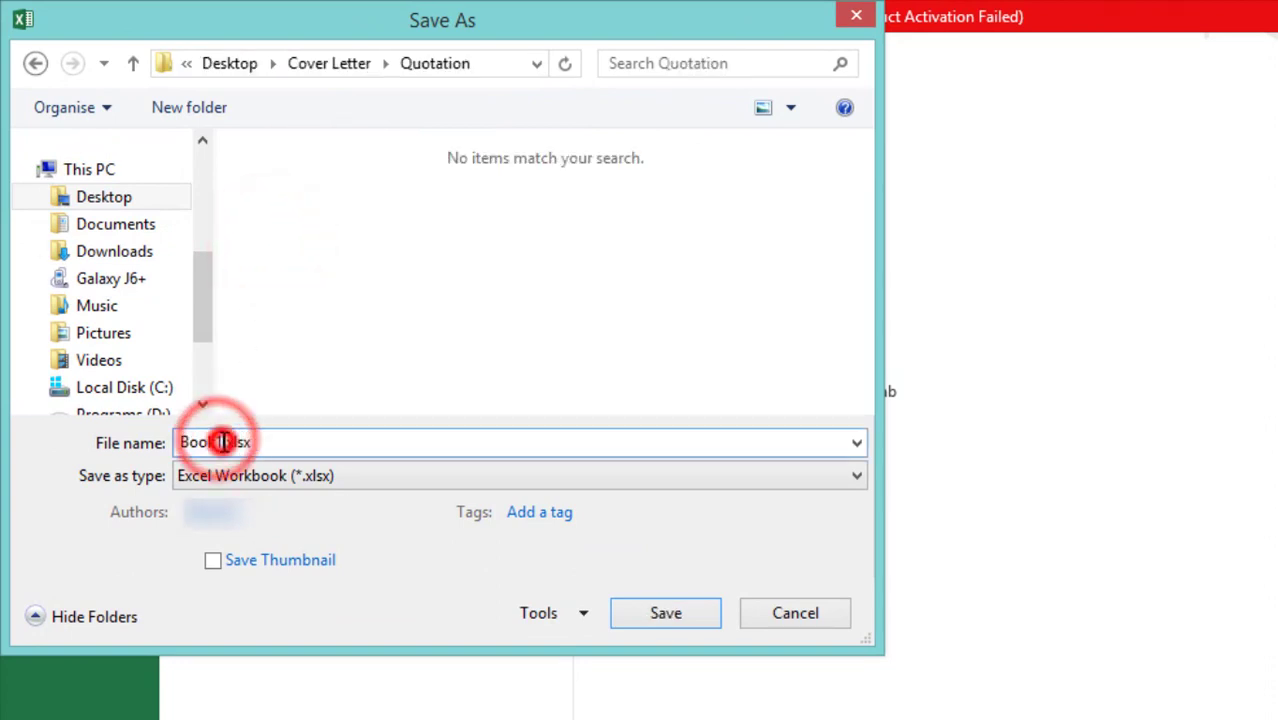
pyautogui.doubleClick(216, 441)
pyautogui.write('Mbab')
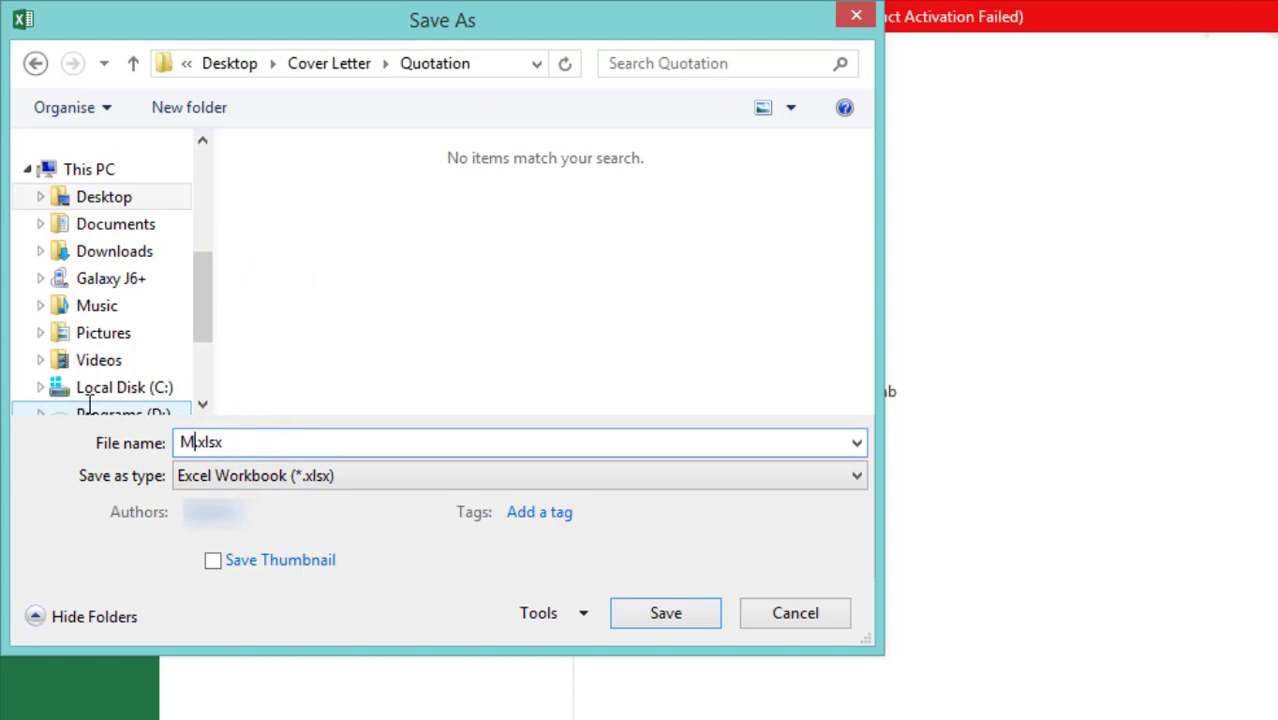
pyautogui.press('BackSpace')
pyautogui.write('mba Trac')
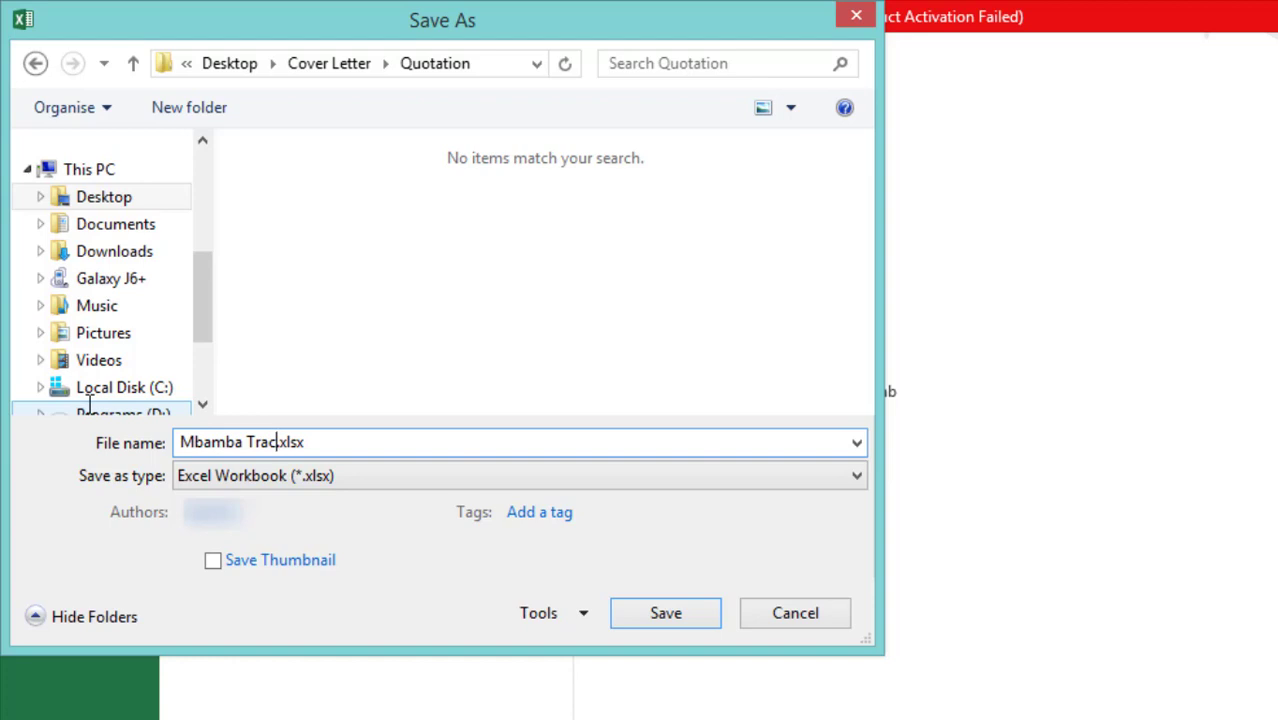
pyautogui.write('tor Q')
pyautogui.write('uote')
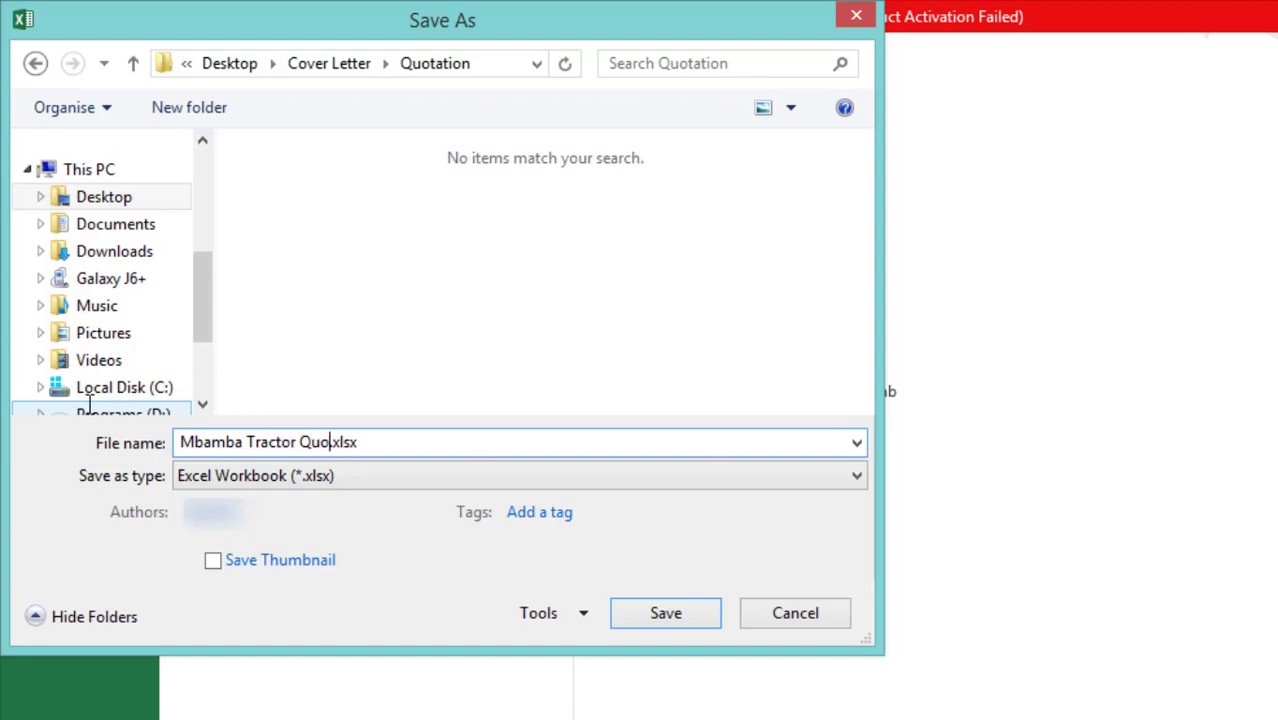
pyautogui.press('Return')
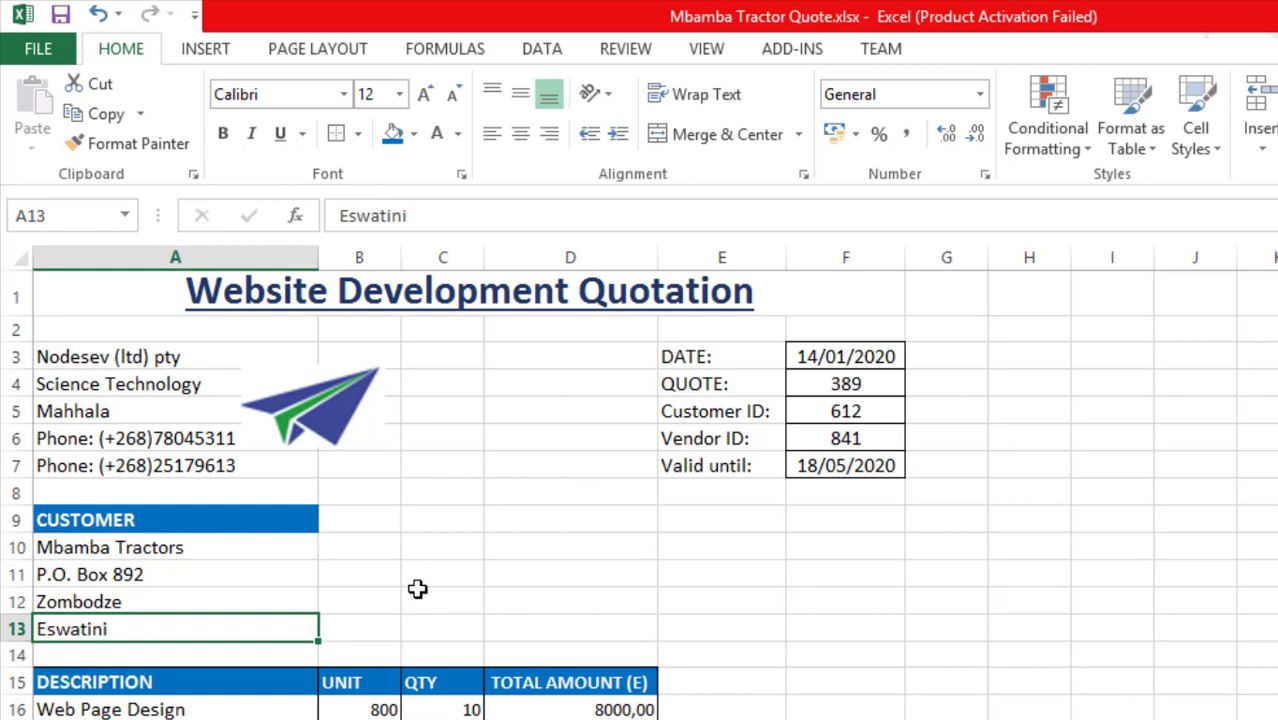
pyautogui.scroll(-4, 419, 587)
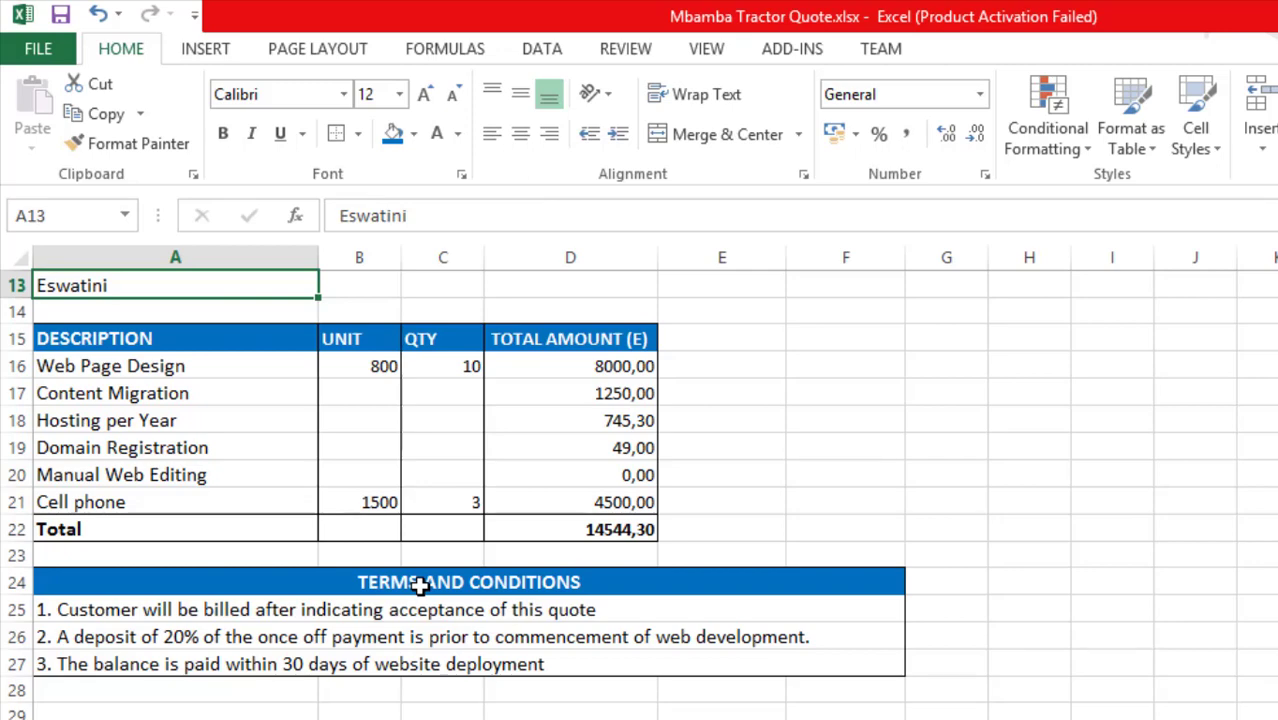
pyautogui.scroll(2, 419, 587)
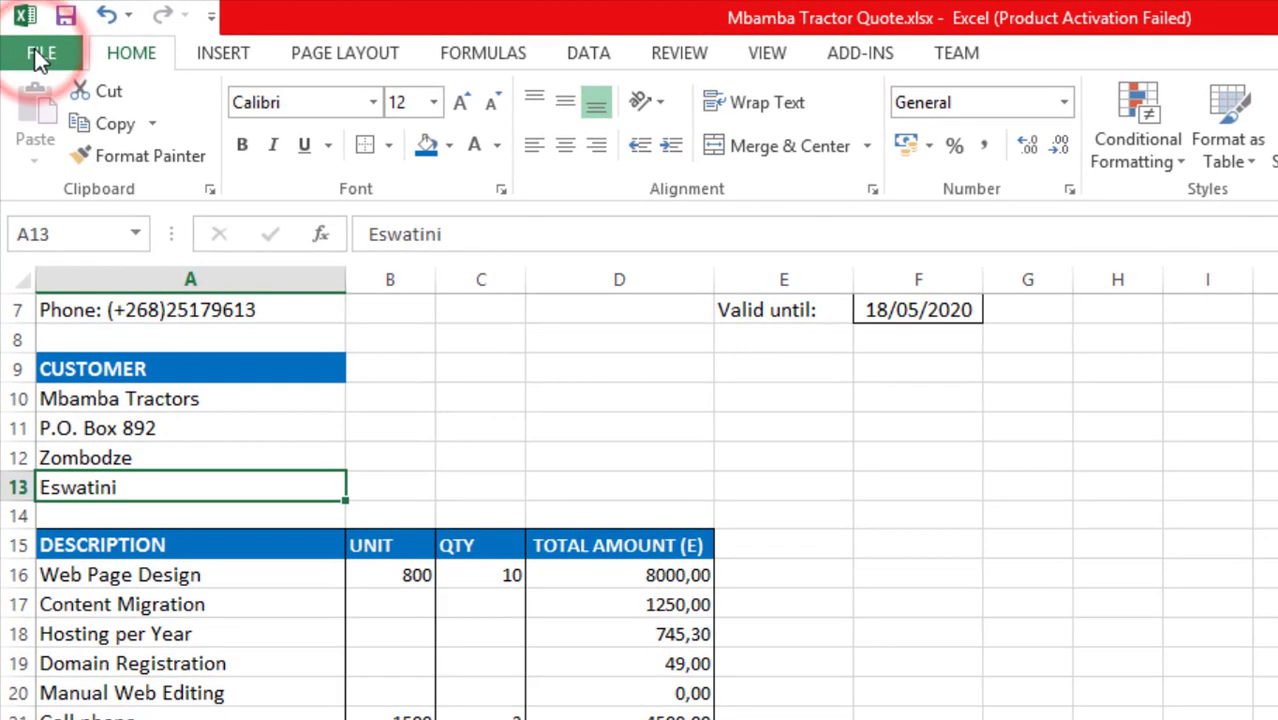
# Set print scaling to Fit Sheet on One Page, then return to the worksheet
pyautogui.click(36, 55)
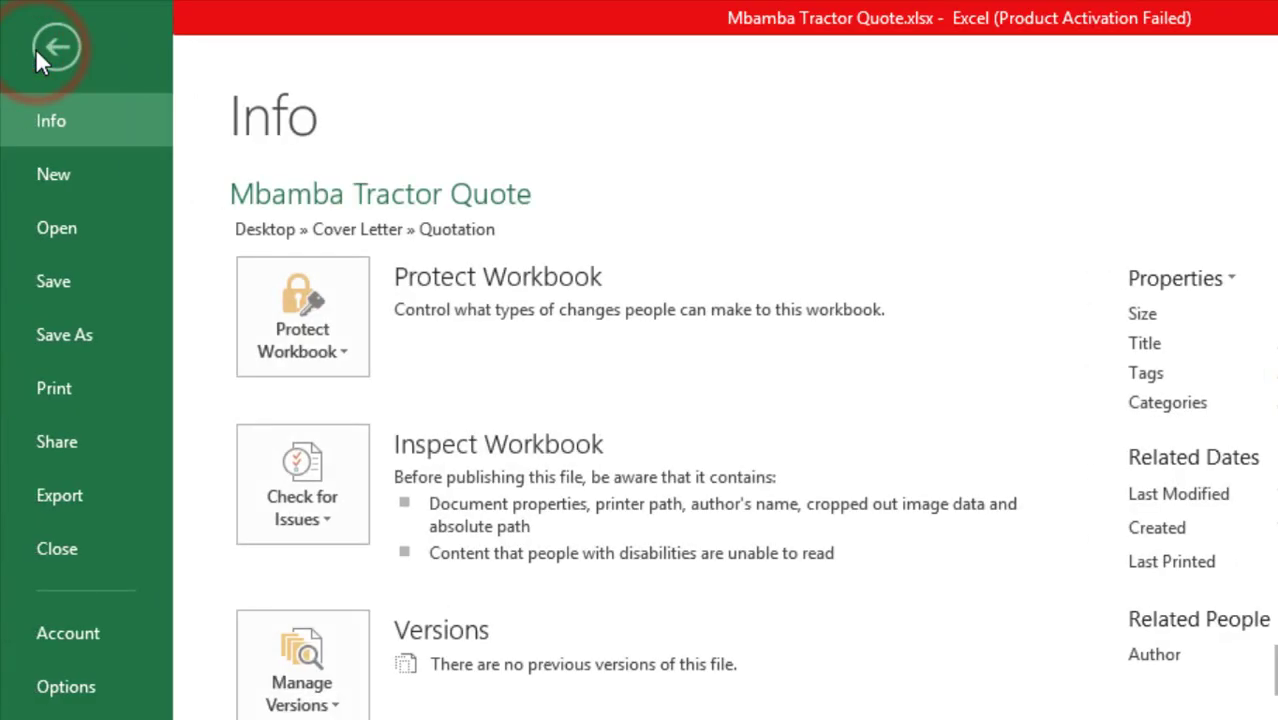
pyautogui.click(84, 388)
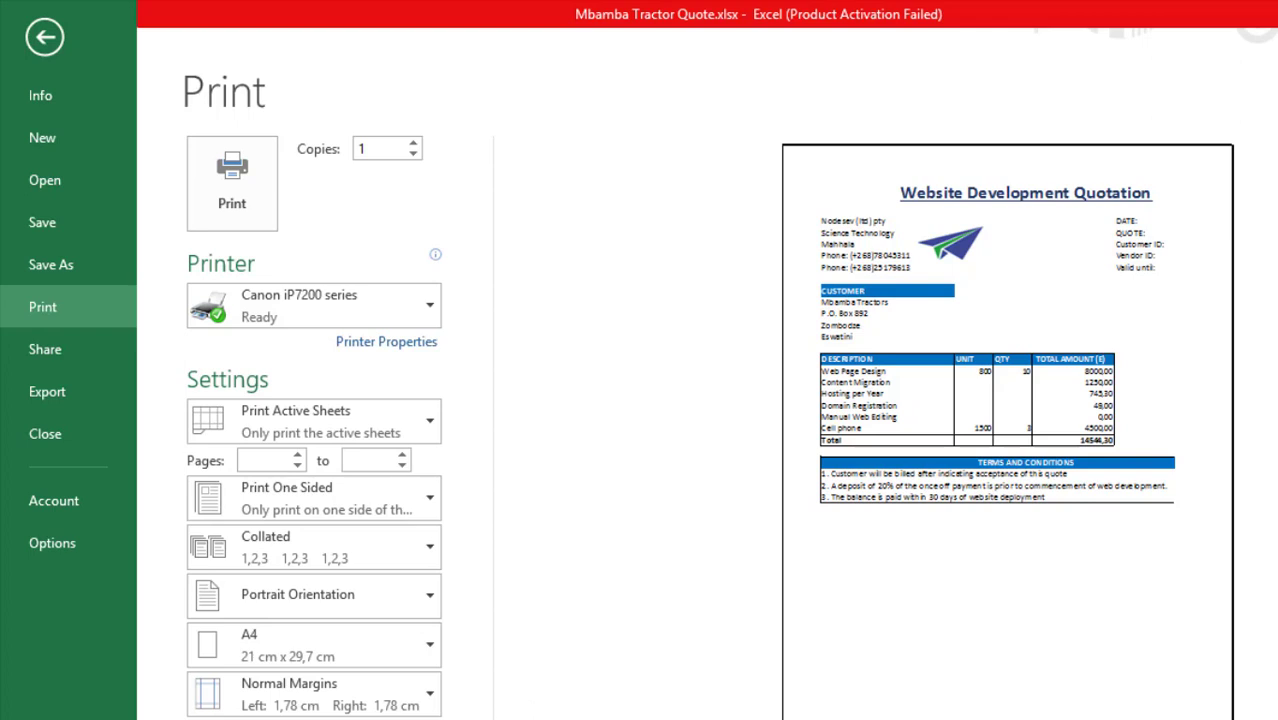
pyautogui.click(425, 714)
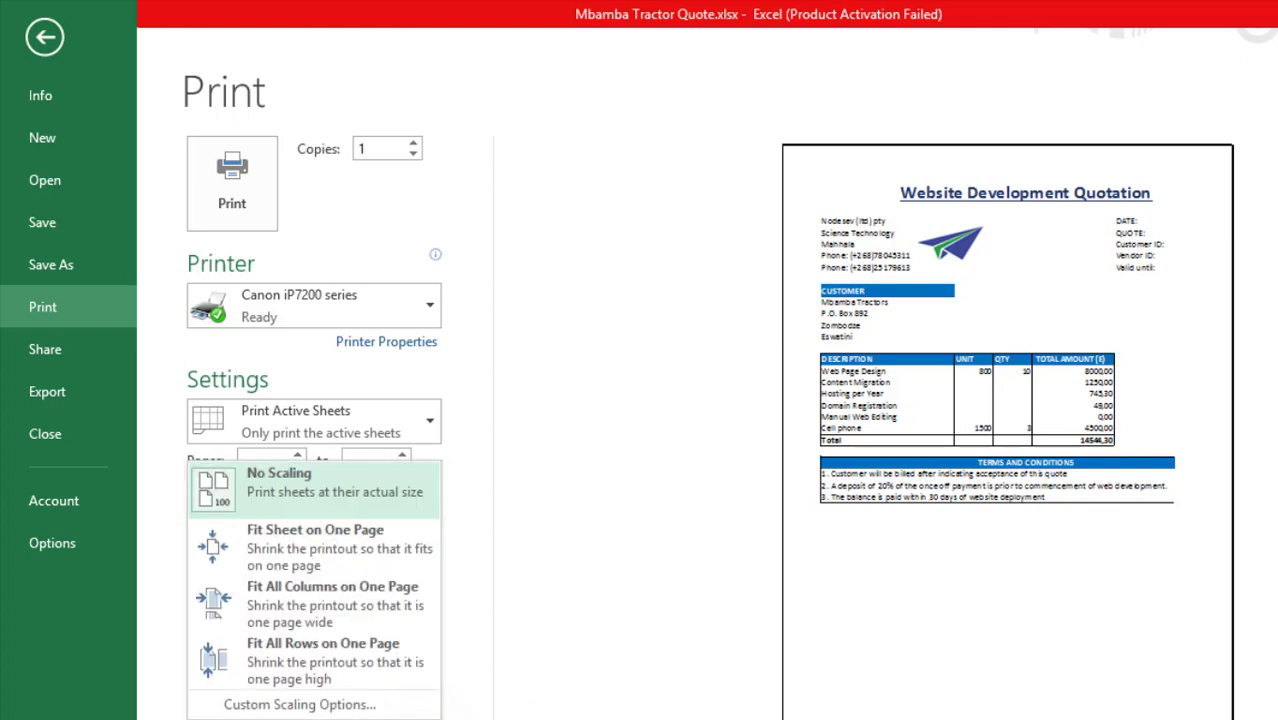
pyautogui.click(357, 549)
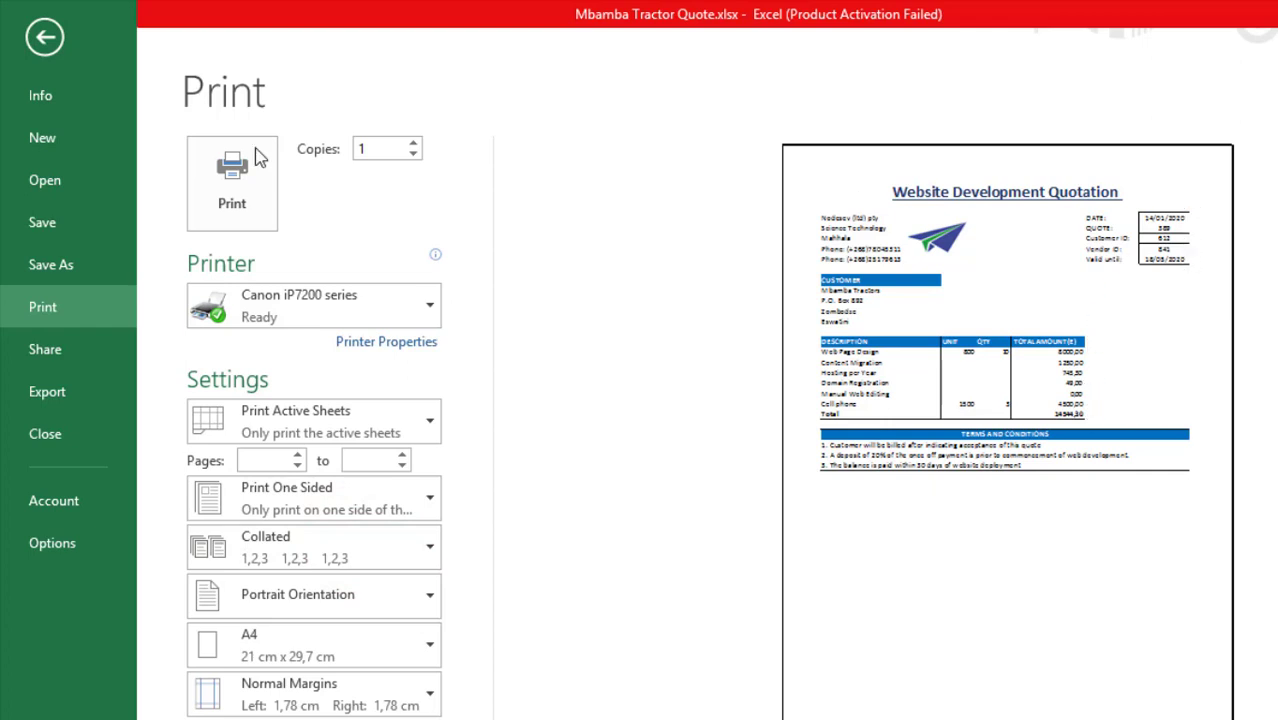
pyautogui.click(48, 38)
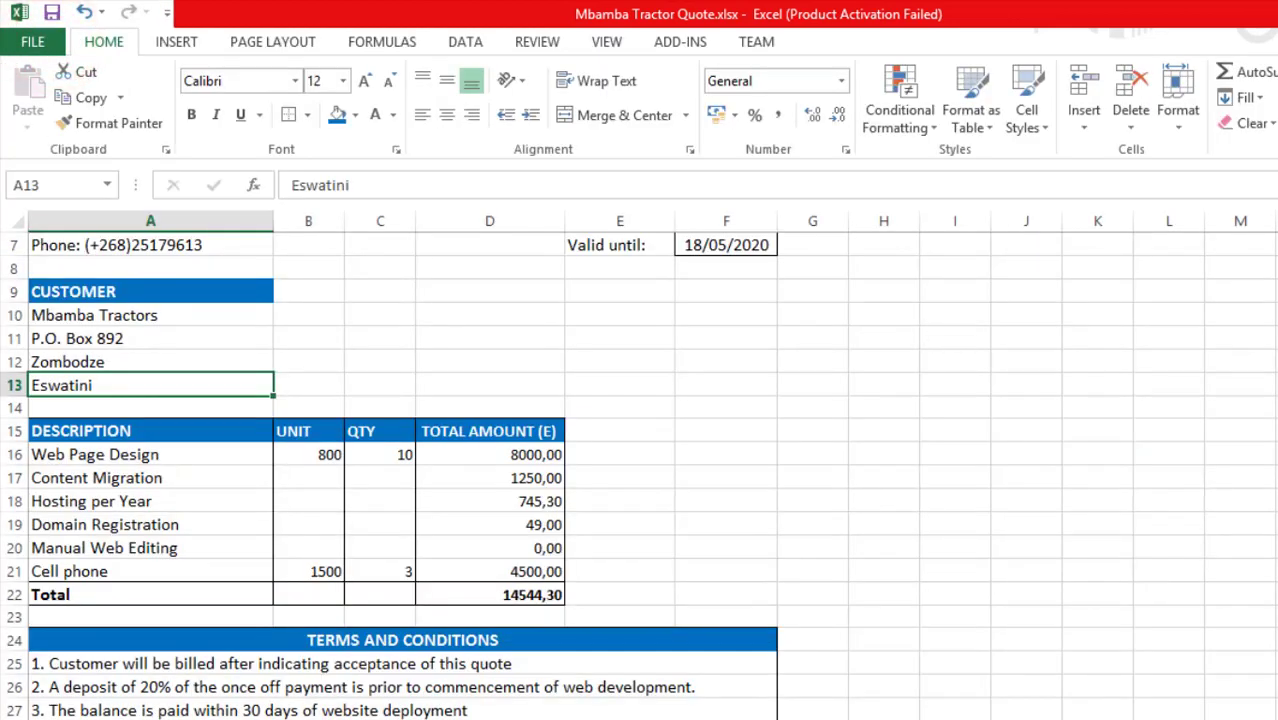
# Resize columns D and C so the TOTAL AMOUNT and QTY headings still fit
pyautogui.scroll(2, 640, 476)
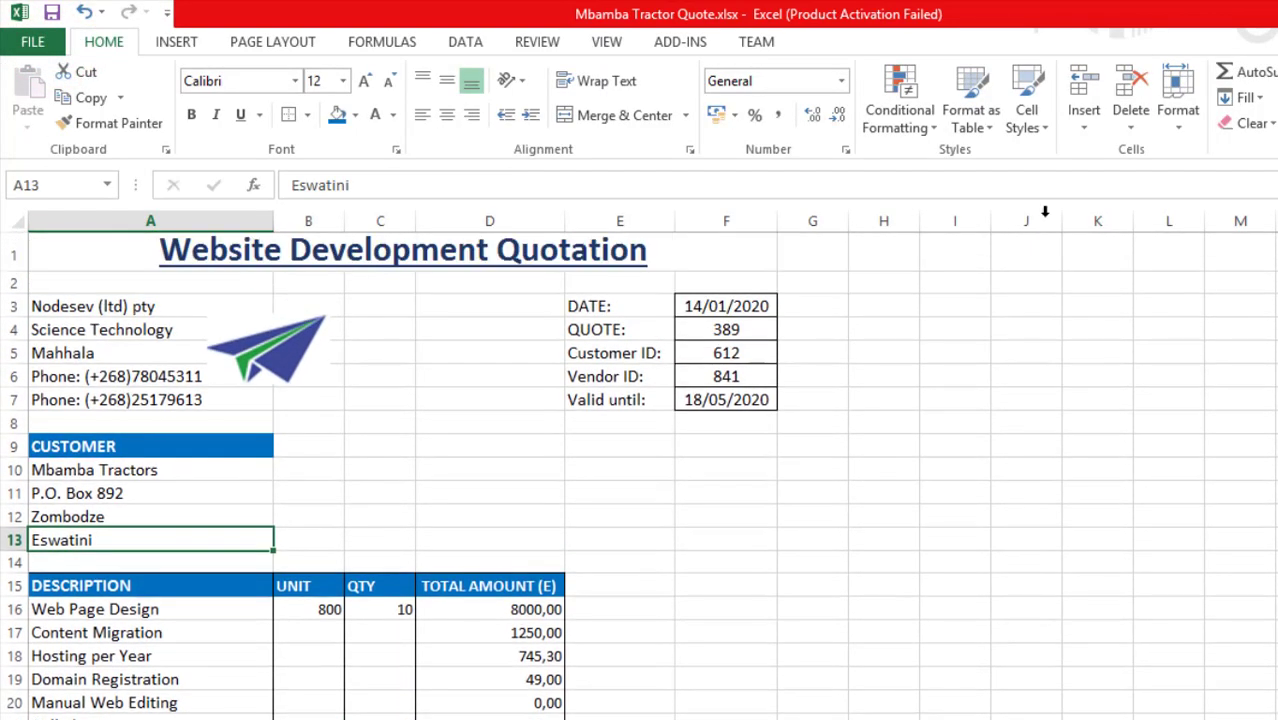
pyautogui.moveTo(560, 224); pyautogui.dragTo(510, 232)
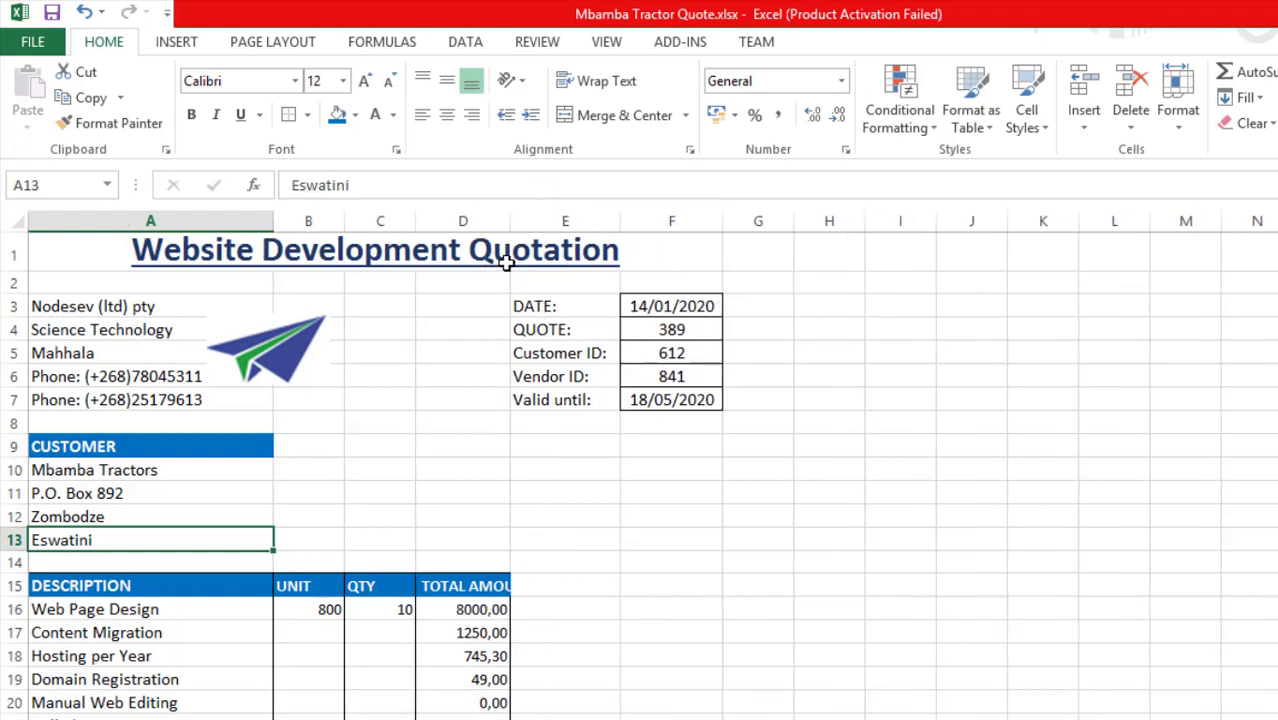
pyautogui.moveTo(511, 226); pyautogui.dragTo(567, 225)
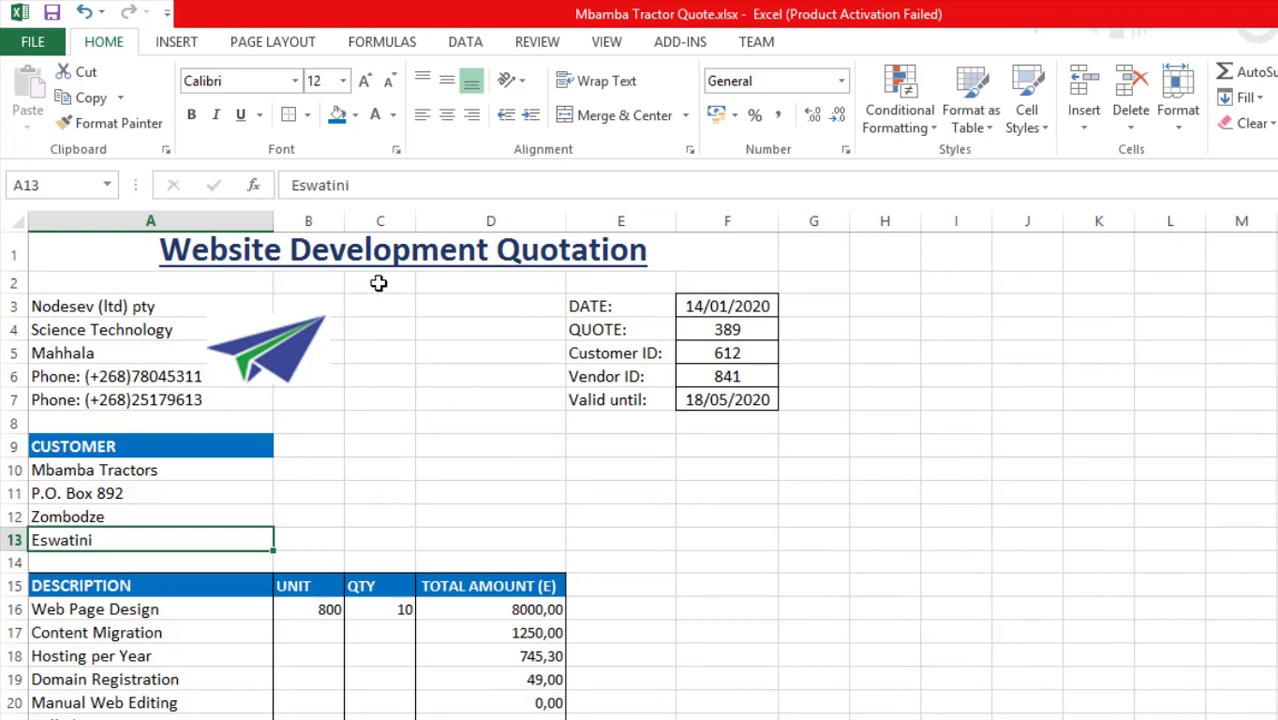
pyautogui.moveTo(411, 225); pyautogui.dragTo(373, 233)
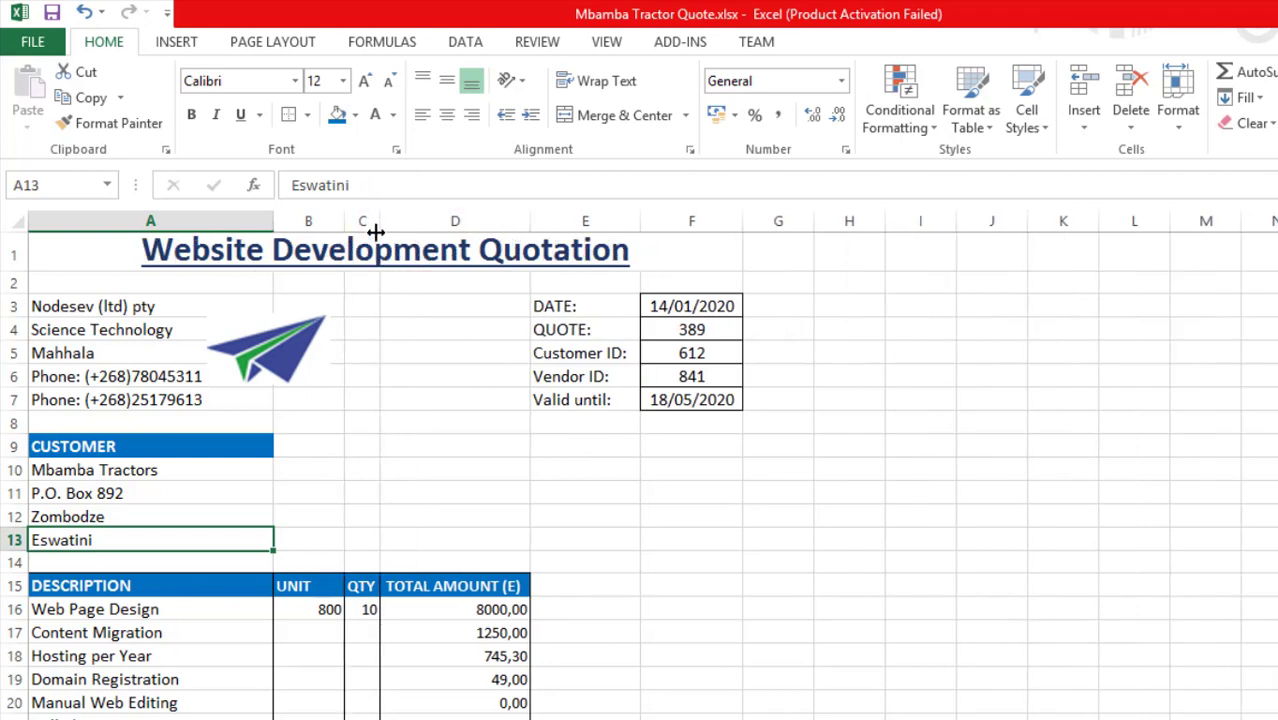
pyautogui.moveTo(377, 225); pyautogui.dragTo(317, 219)
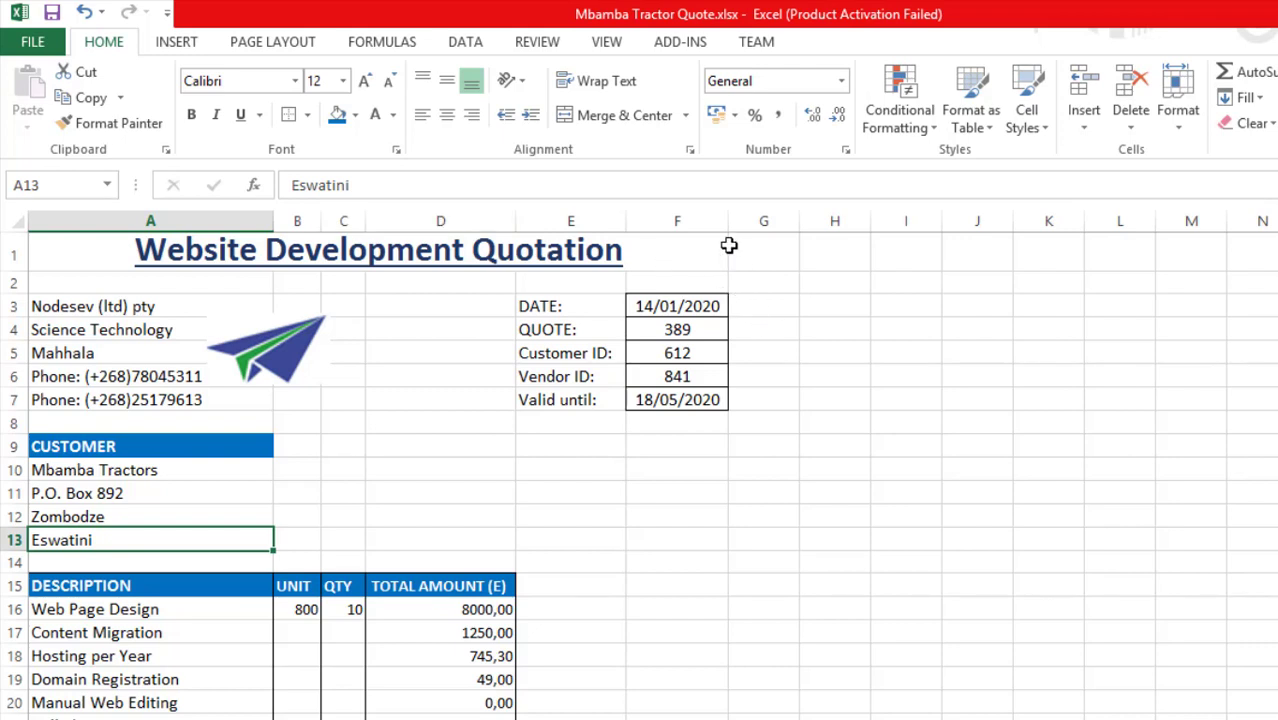
# Narrow columns F, E, D and B, keeping column F wide enough for the dates
pyautogui.moveTo(726, 228); pyautogui.dragTo(720, 228)
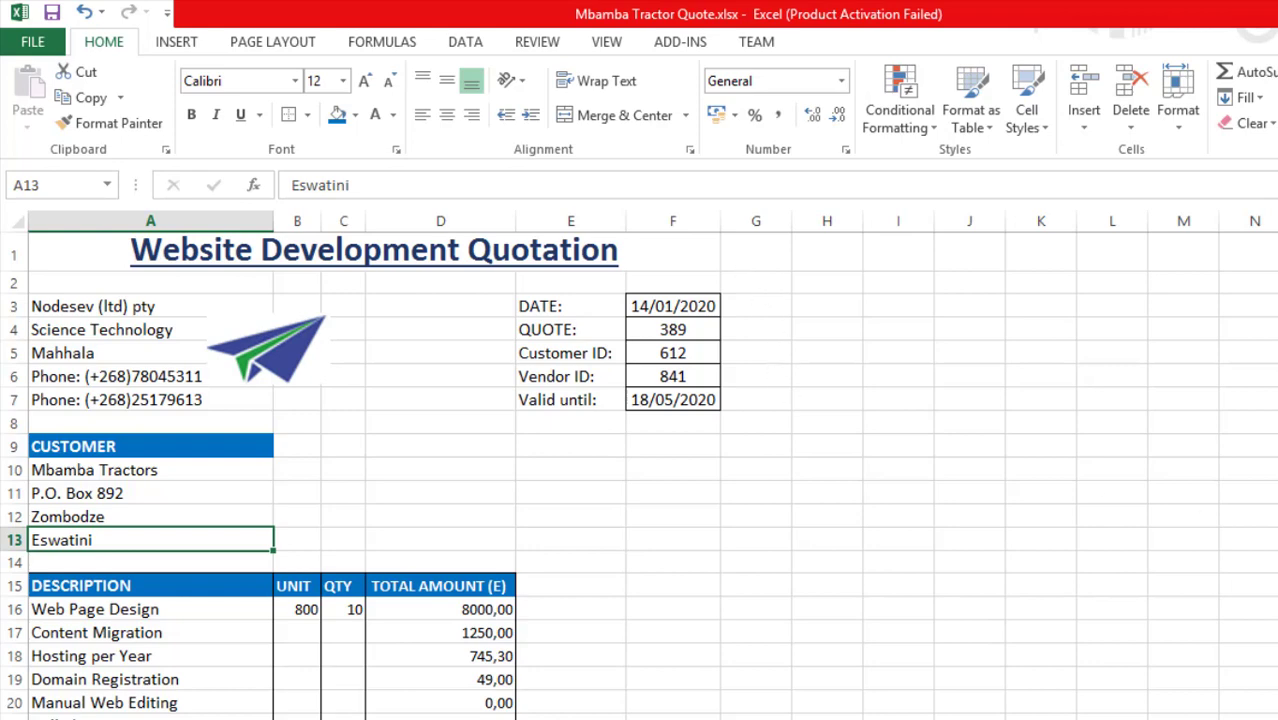
pyautogui.scroll(-2, 640, 476)
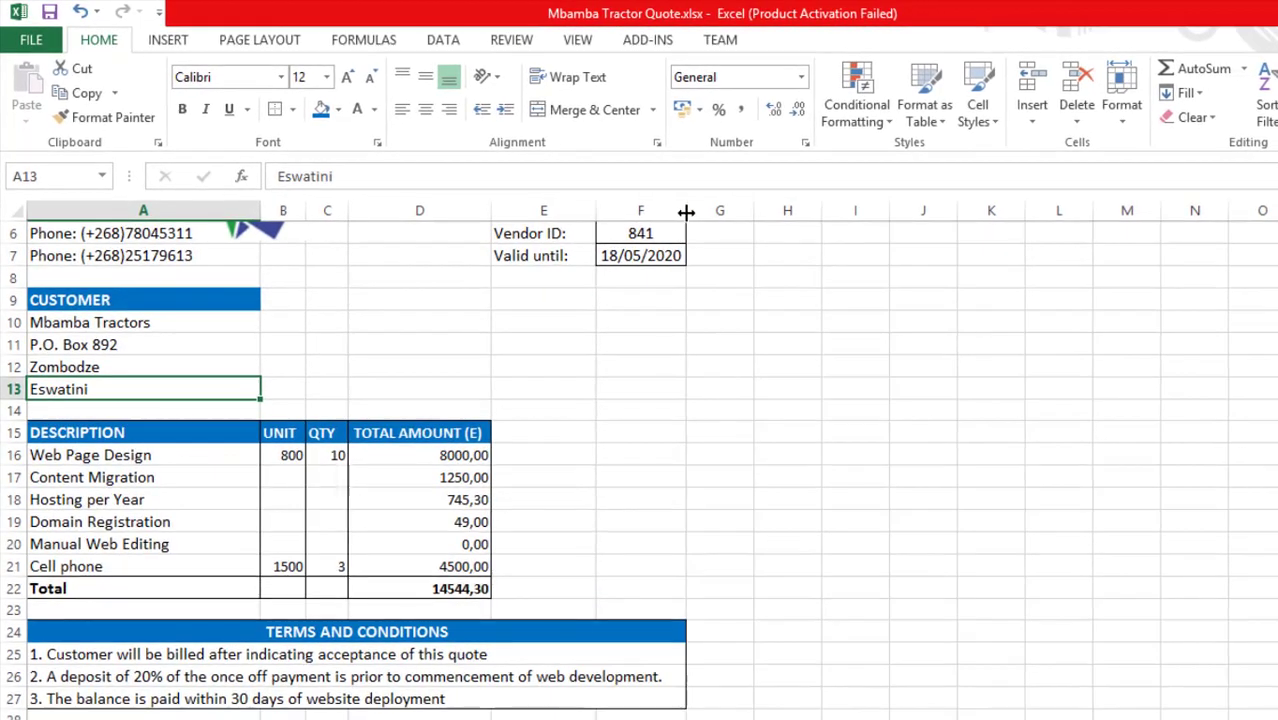
pyautogui.moveTo(720, 221); pyautogui.dragTo(673, 211)
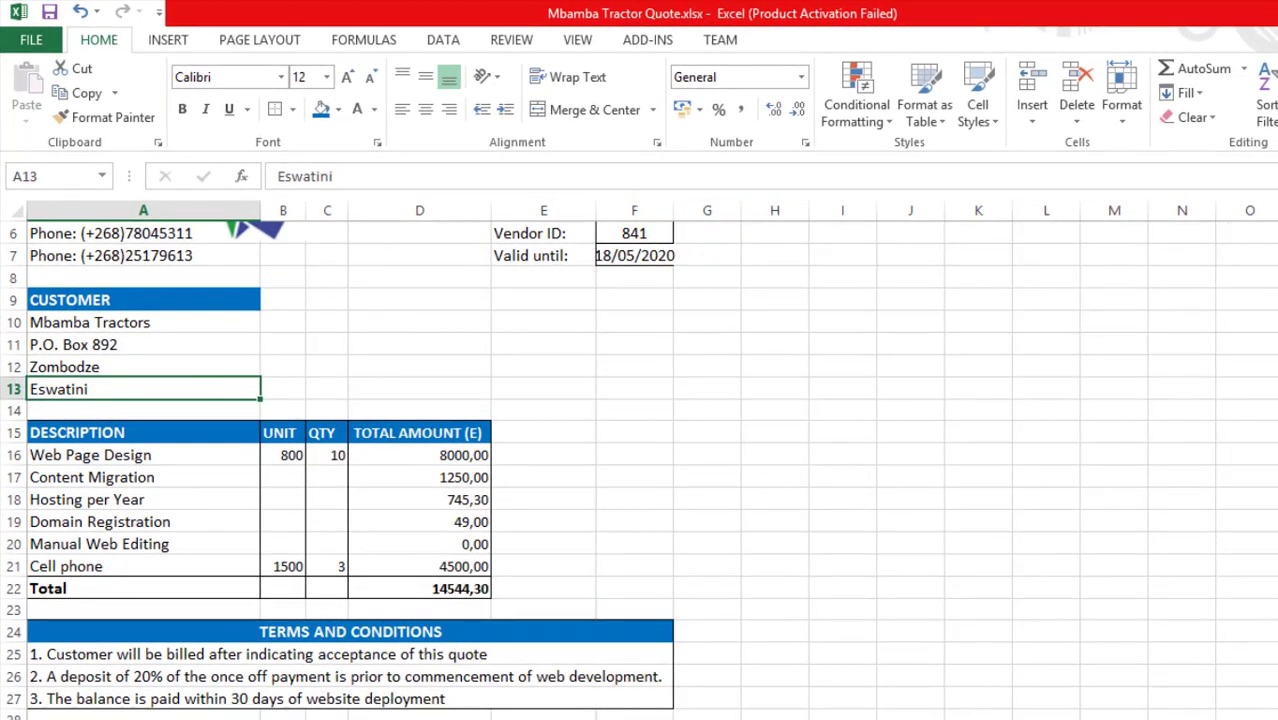
pyautogui.scroll(2, 640, 470)
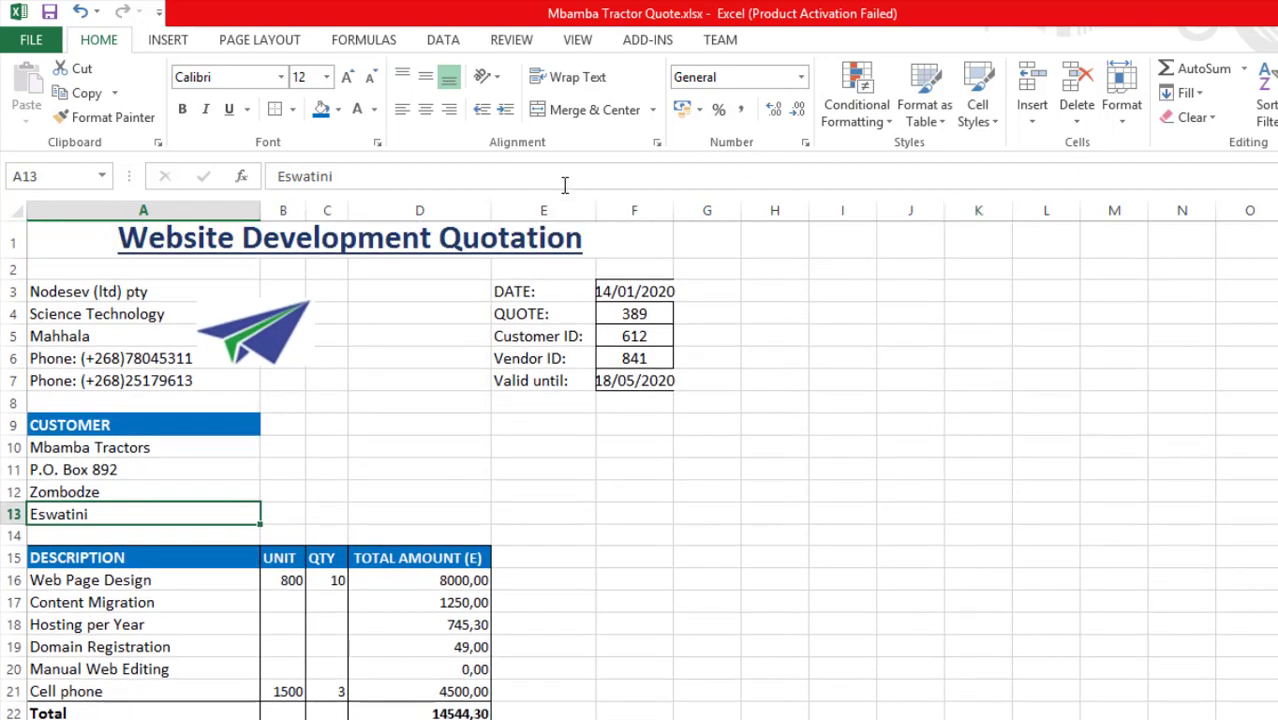
pyautogui.moveTo(594, 218)
pyautogui.mouseDown()
pyautogui.moveTo(570, 222)
pyautogui.moveTo(593, 223)
pyautogui.moveTo(584, 214)
pyautogui.mouseUp()
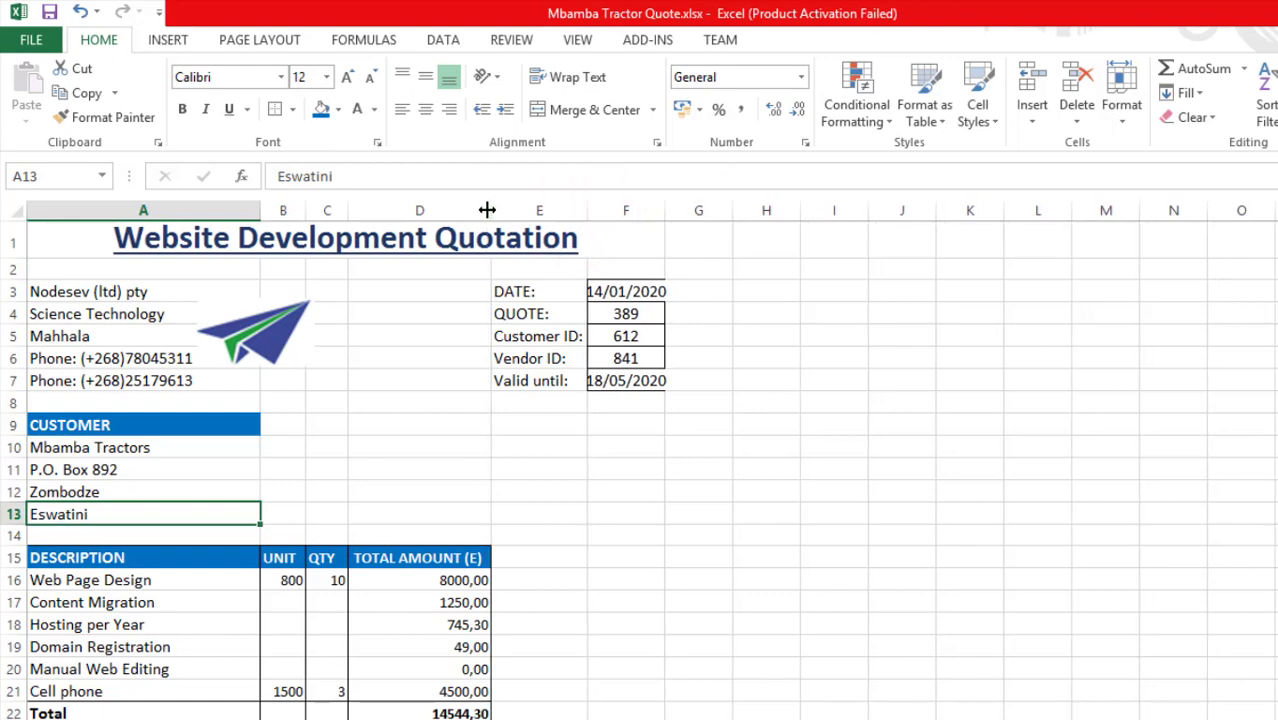
pyautogui.moveTo(489, 208); pyautogui.dragTo(478, 212)
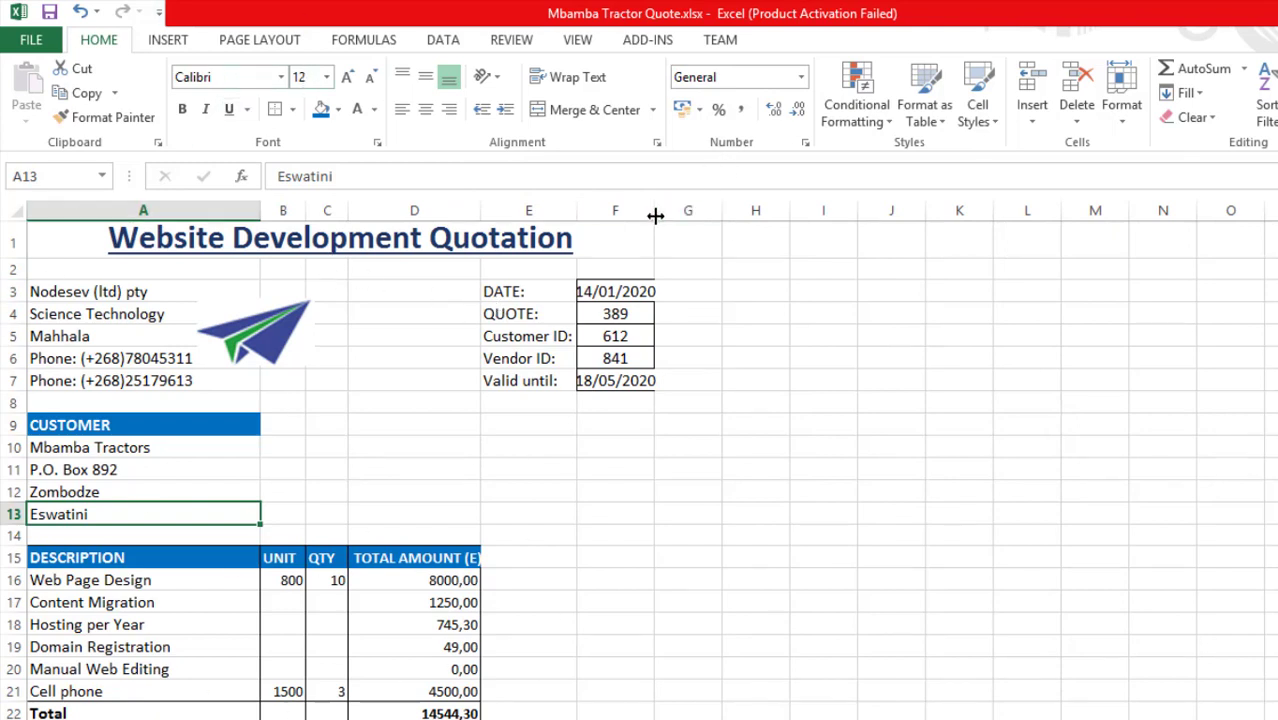
pyautogui.moveTo(655, 216); pyautogui.dragTo(664, 221)
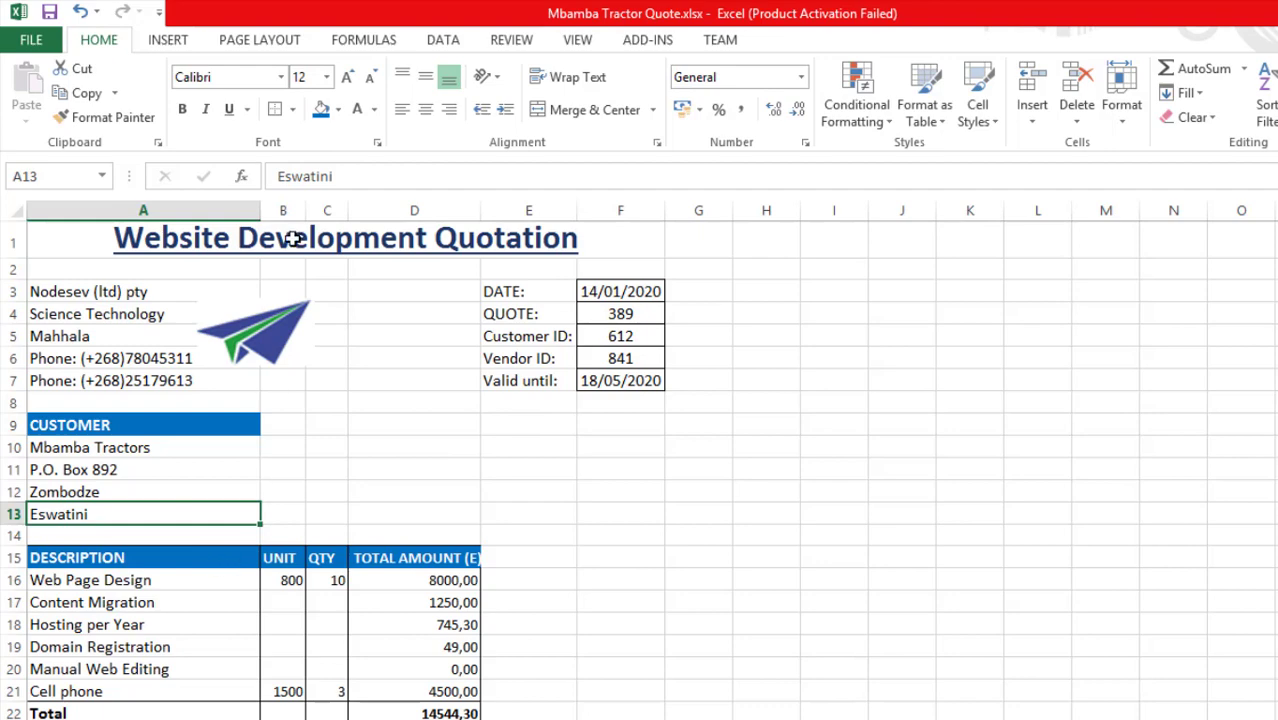
pyautogui.moveTo(307, 206); pyautogui.dragTo(303, 205)
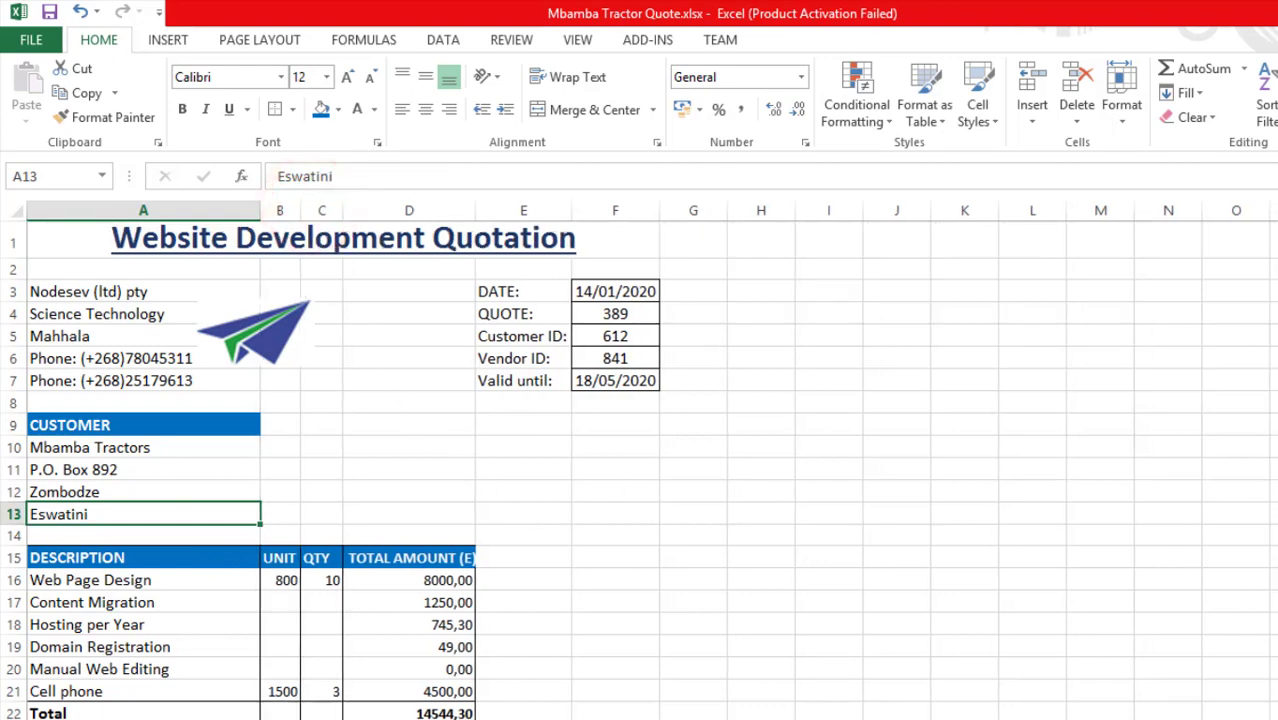
pyautogui.scroll(-2, 640, 470)
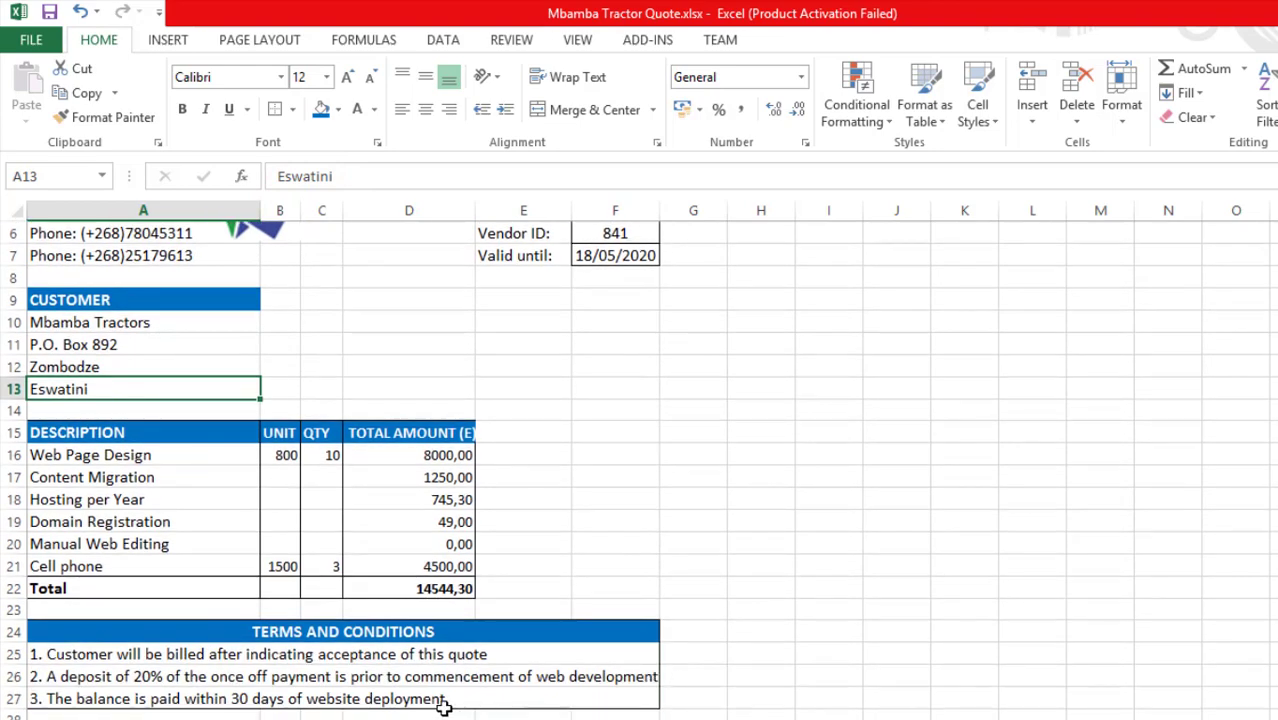
# Widen column D slightly to show its TOTAL AMOUNT (E) heading
pyautogui.click(412, 388)
pyautogui.scroll(1, 412, 388)
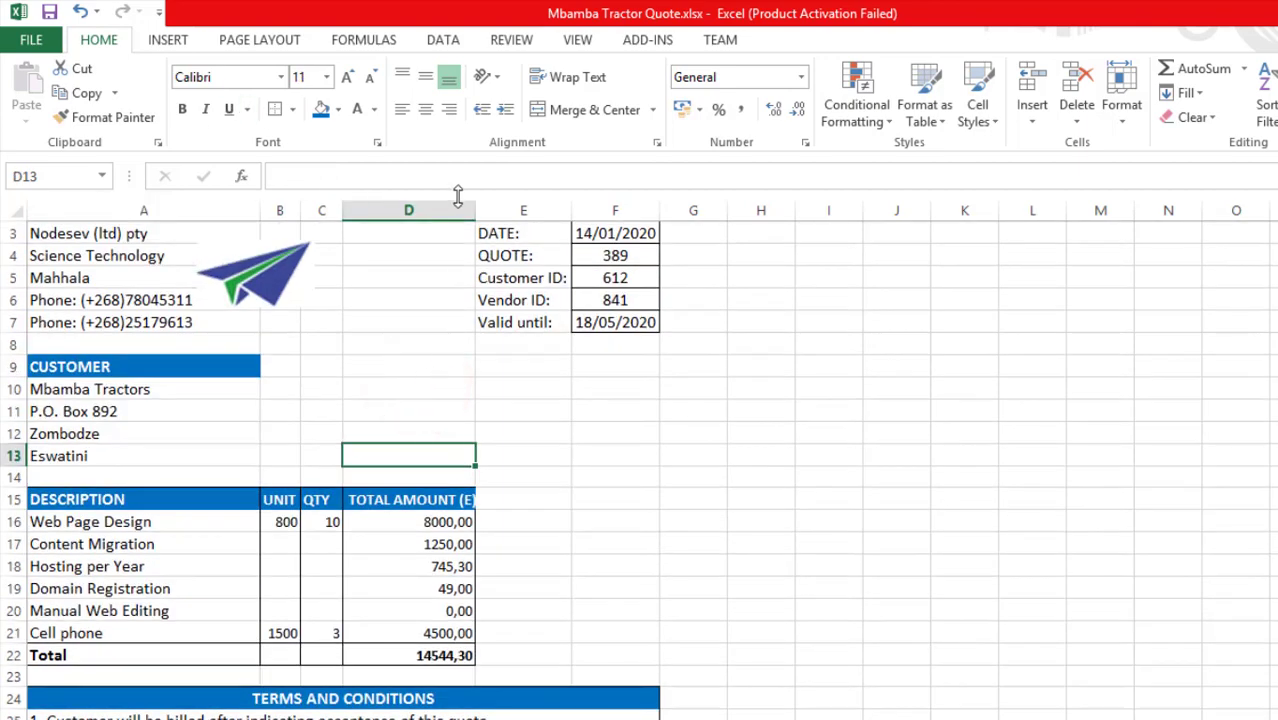
pyautogui.moveTo(475, 214); pyautogui.dragTo(477, 212)
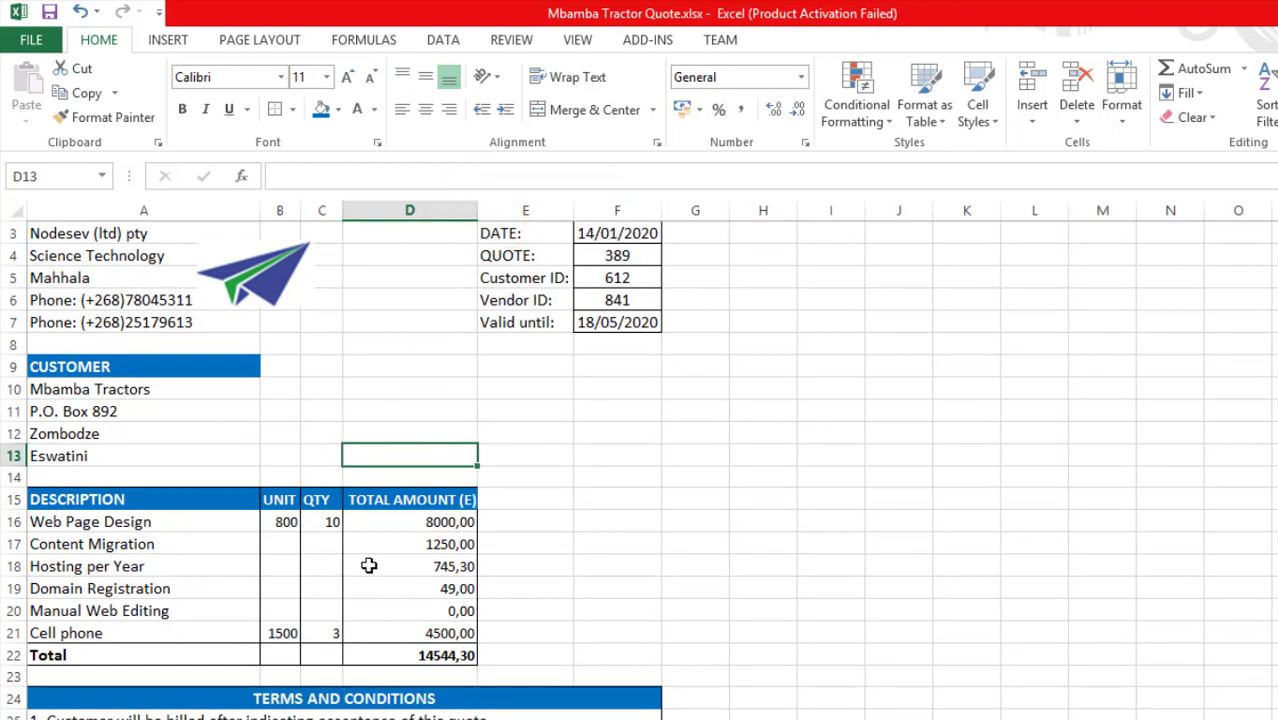
# Move the paper-plane logo higher beside the company details
pyautogui.scroll(1, 360, 393)
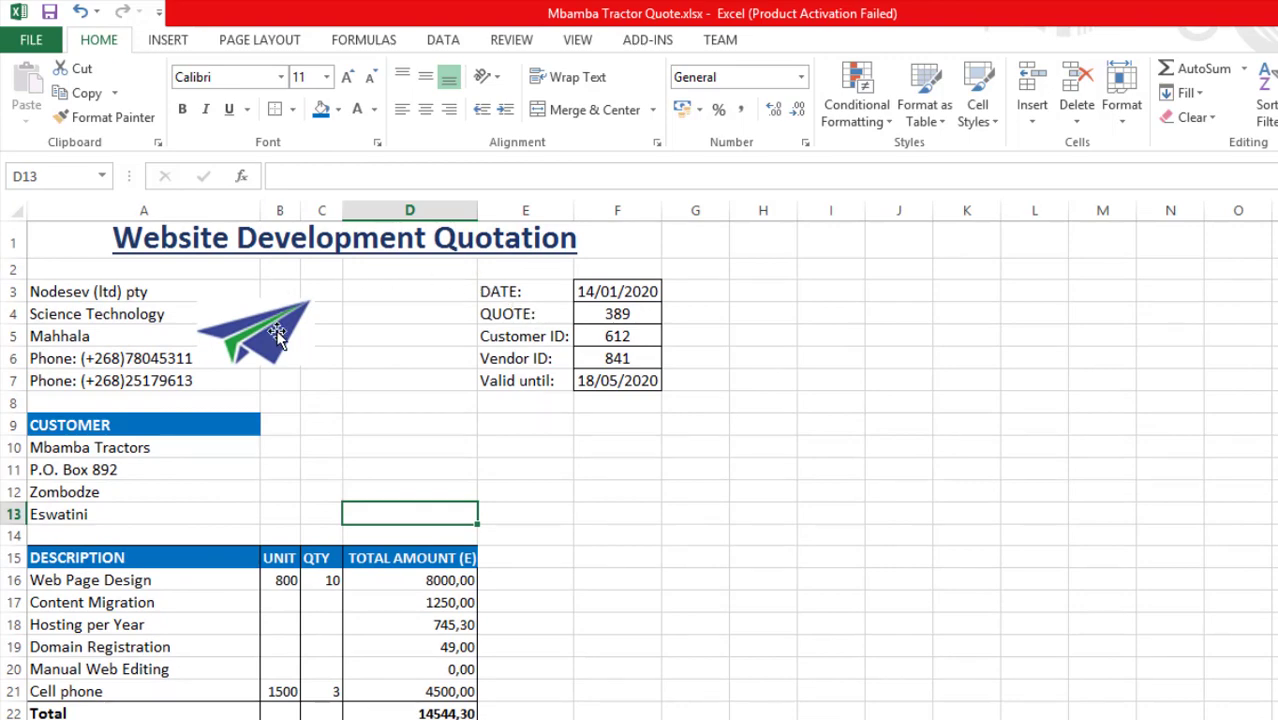
pyautogui.moveTo(273, 329); pyautogui.dragTo(247, 299)
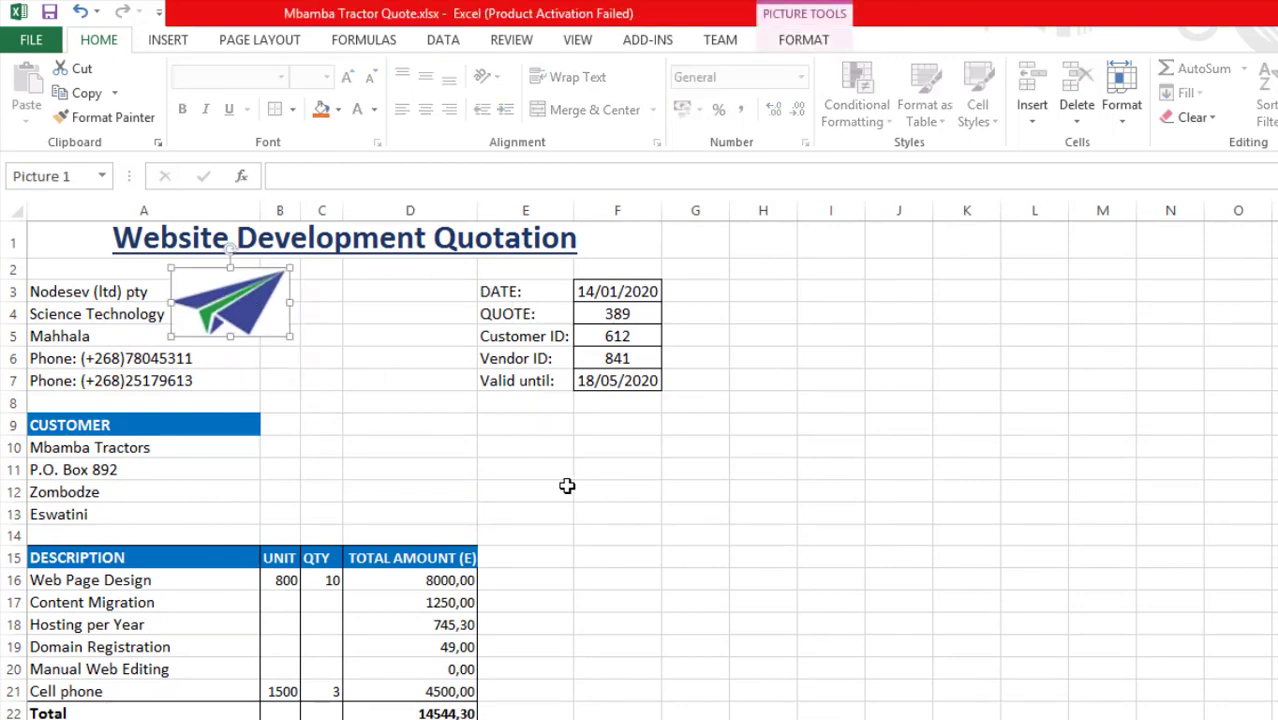
pyautogui.moveTo(212, 305); pyautogui.dragTo(212, 318)
pyautogui.click(374, 380)
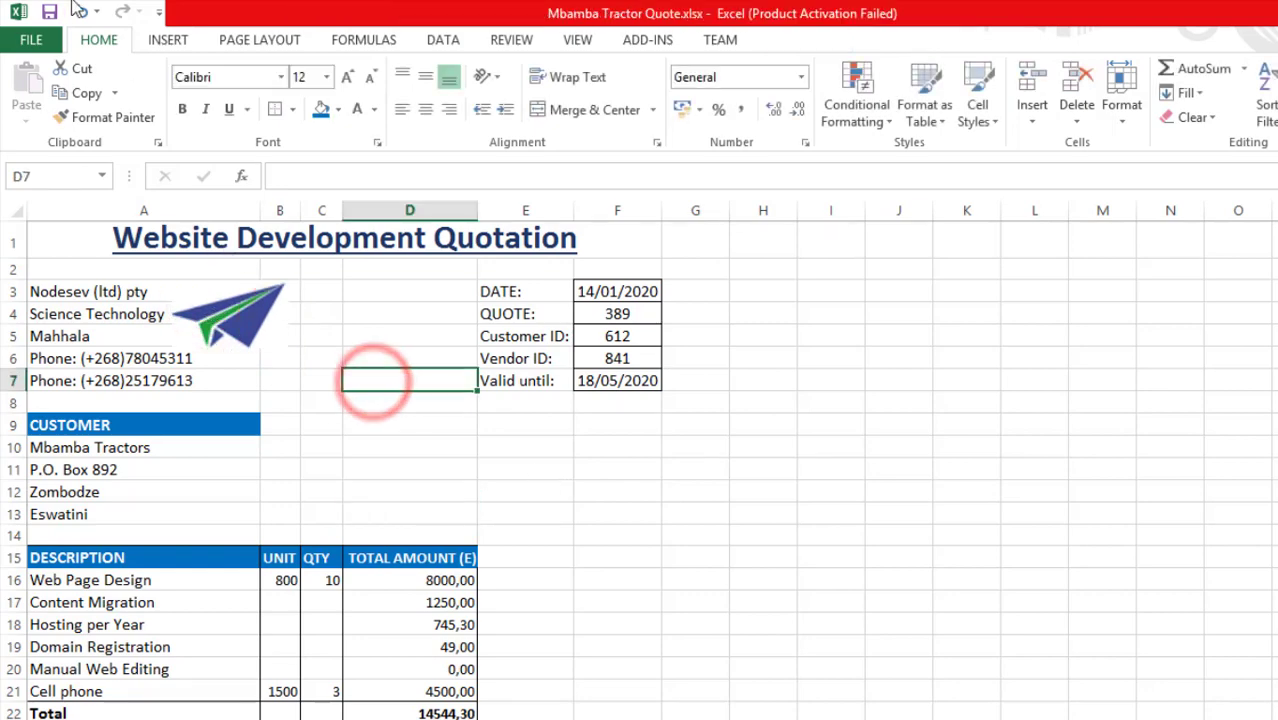
pyautogui.click(31, 40)
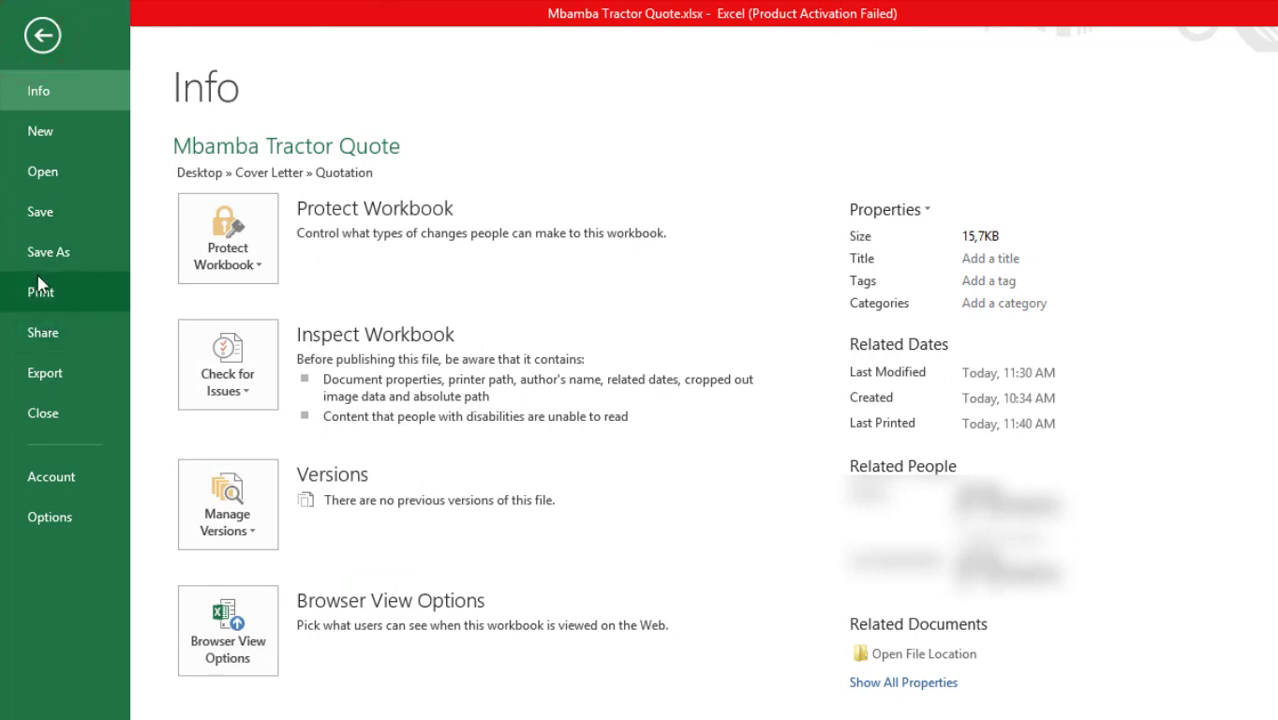
# Print the Mbamba Tractor Quote as one page on the Canon iP7200 series at No Scaling
pyautogui.click(42, 291)
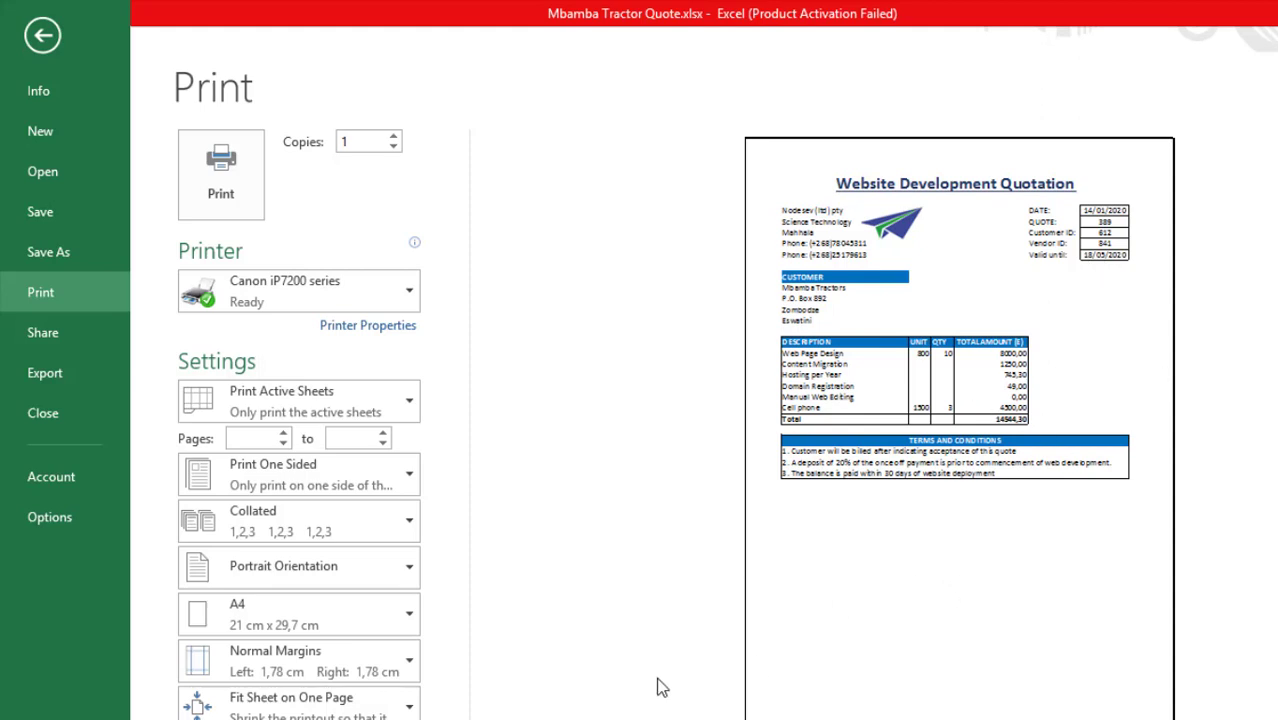
pyautogui.click(411, 706)
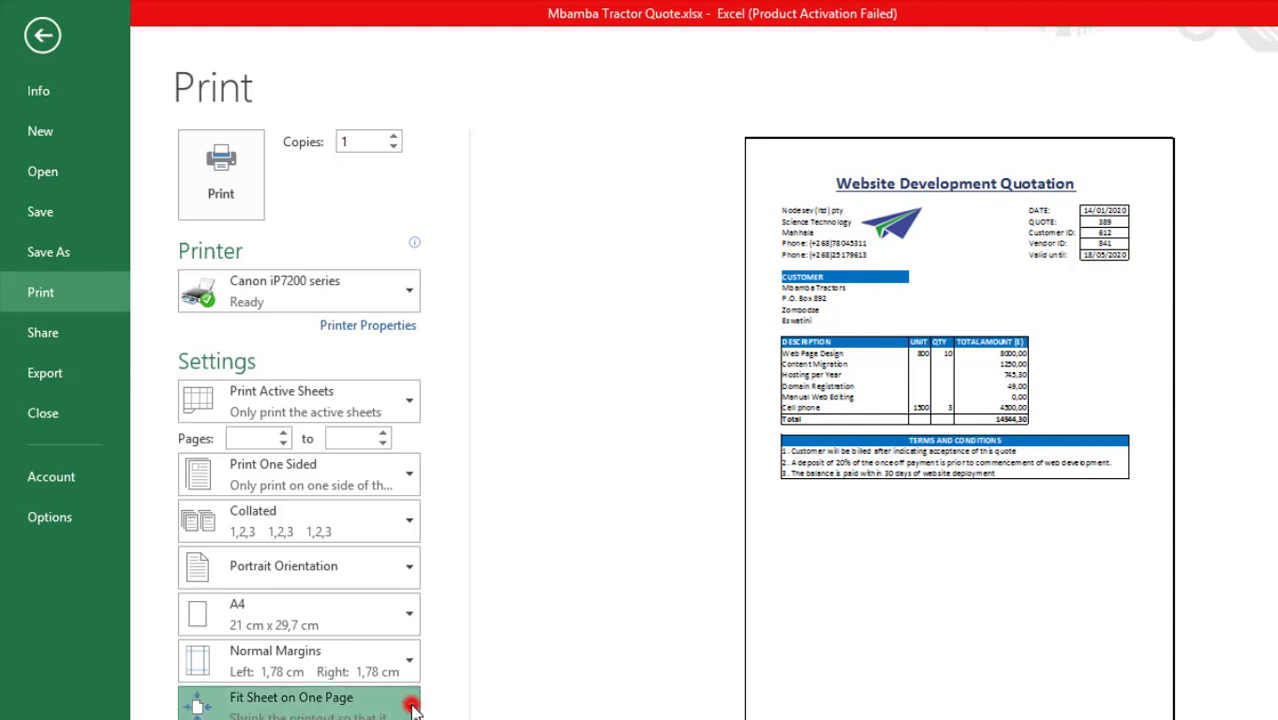
pyautogui.click(316, 474)
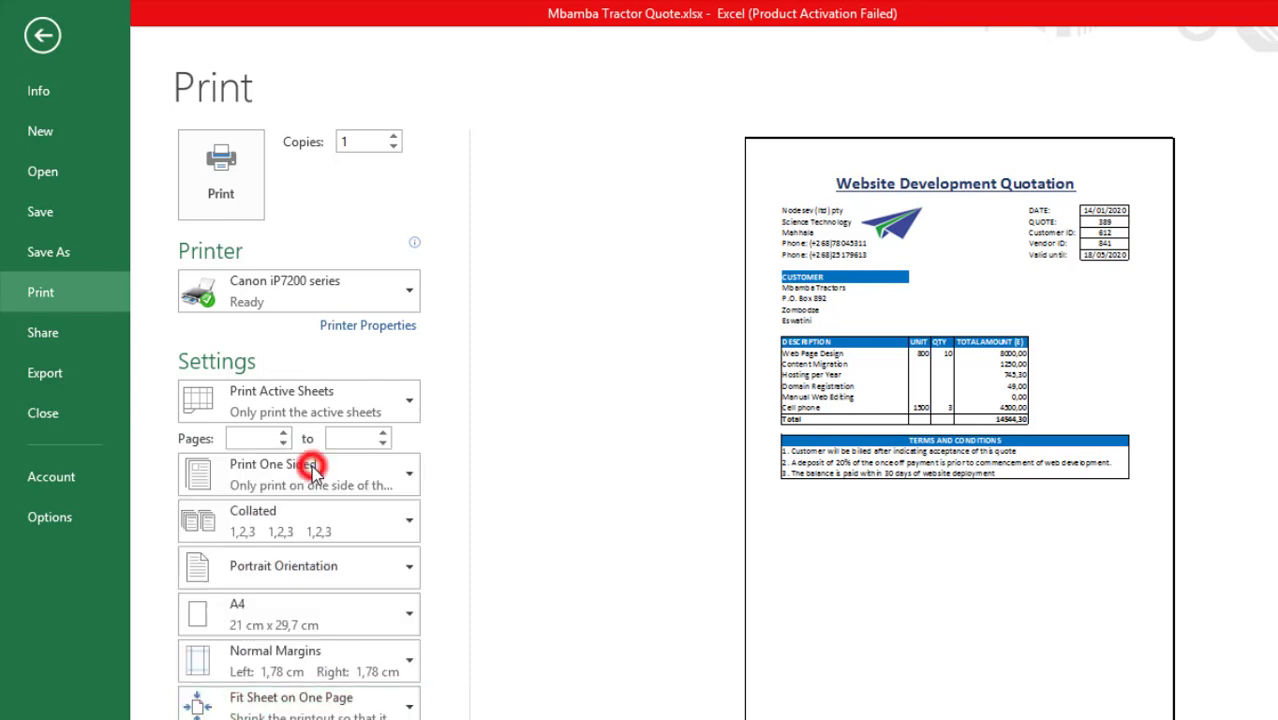
pyautogui.click(637, 655)
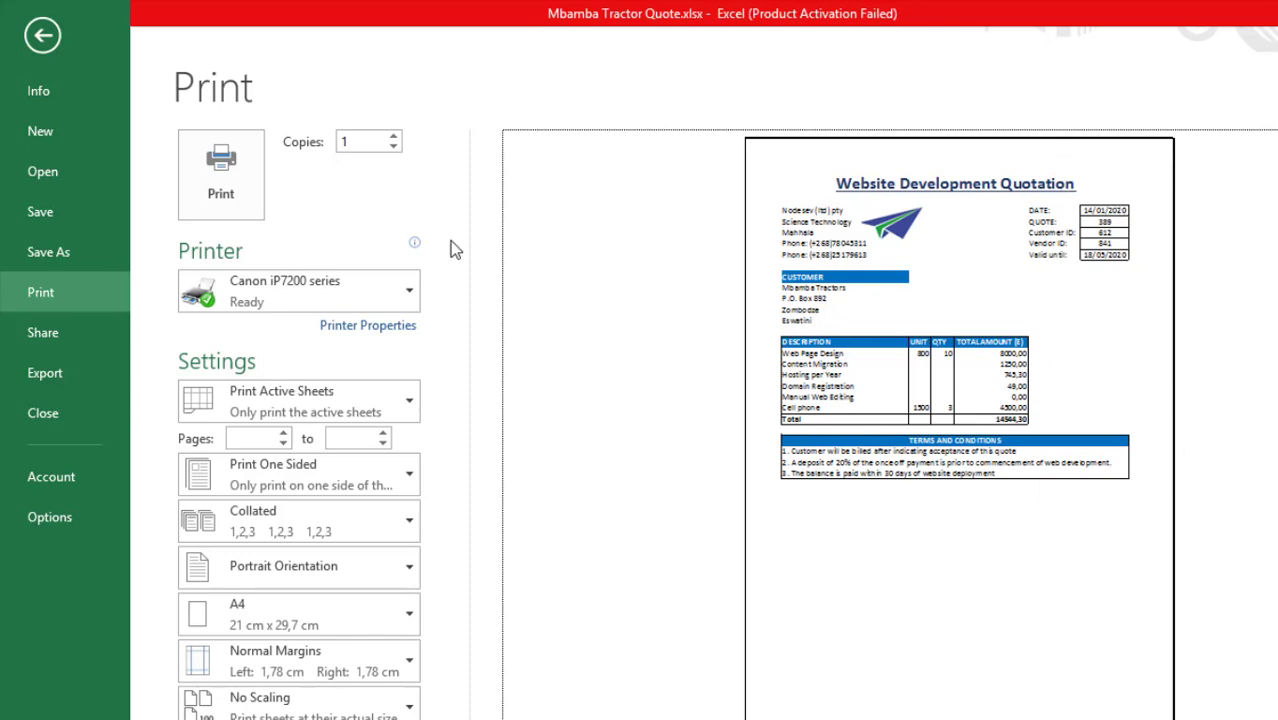
pyautogui.click(253, 198)
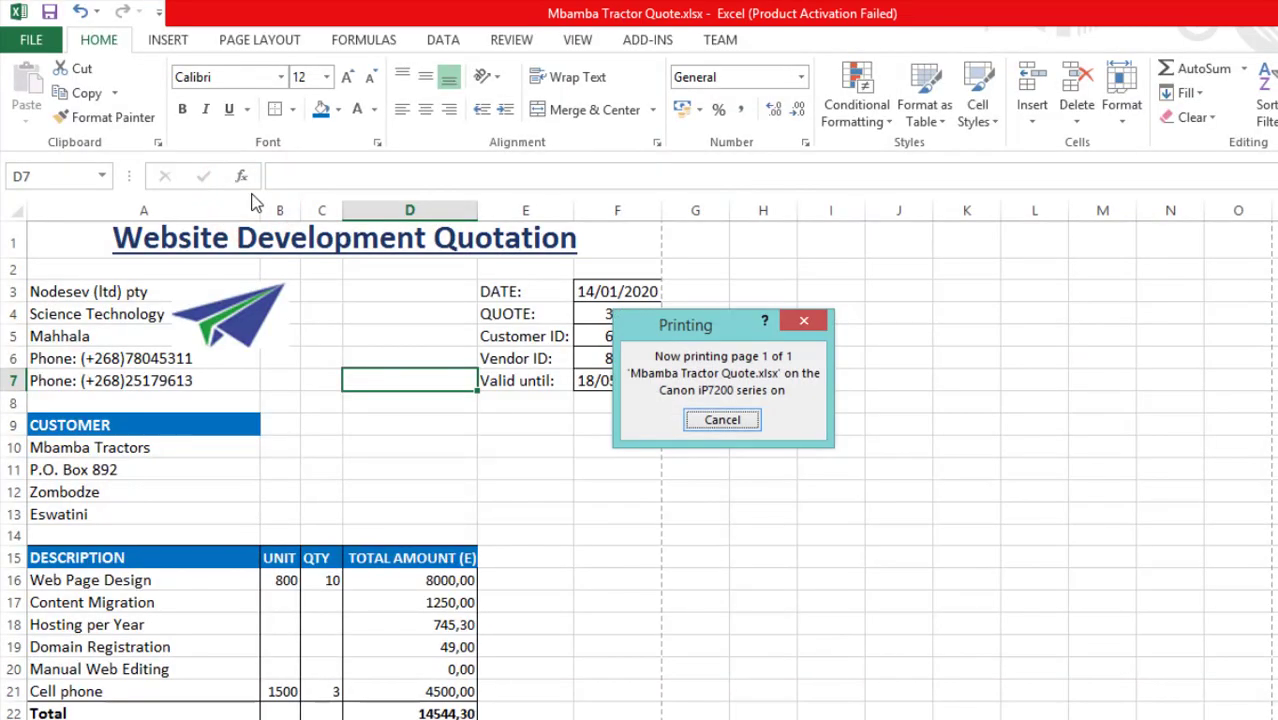
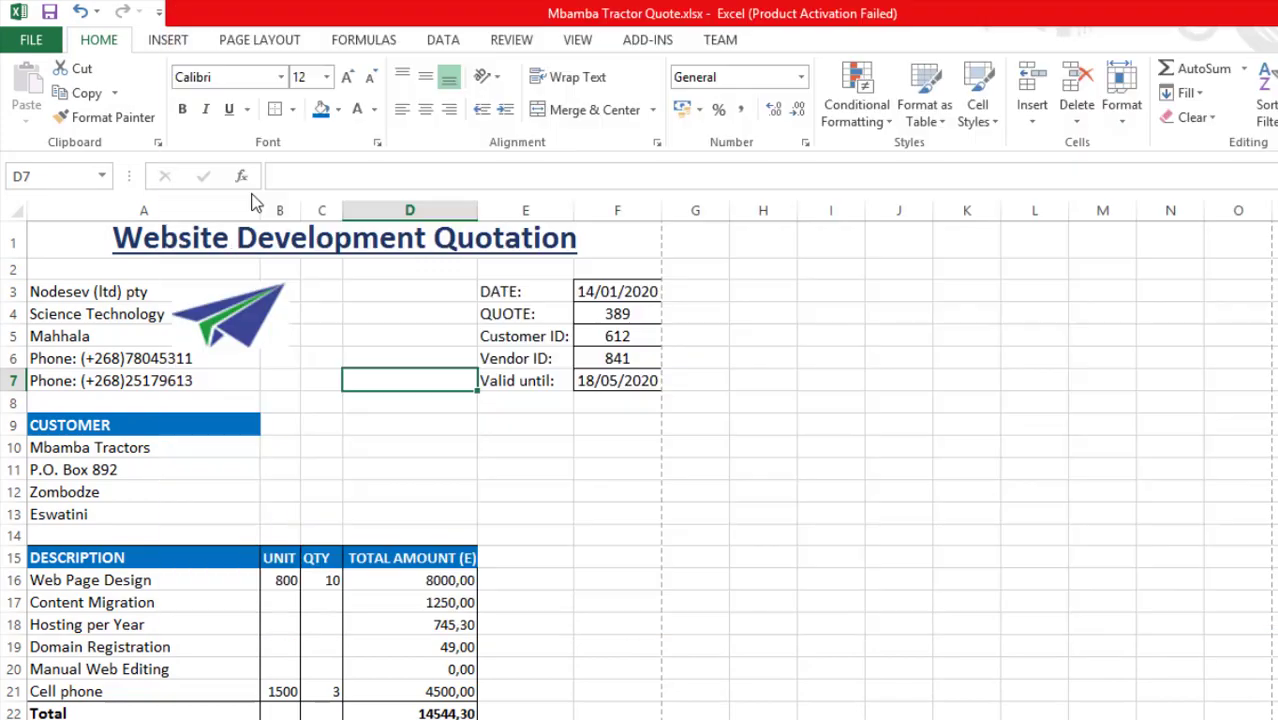
# Change D16's formula to =B16-C16 so it shows 790,00 and the total becomes 7334,30
pyautogui.click(770, 488)
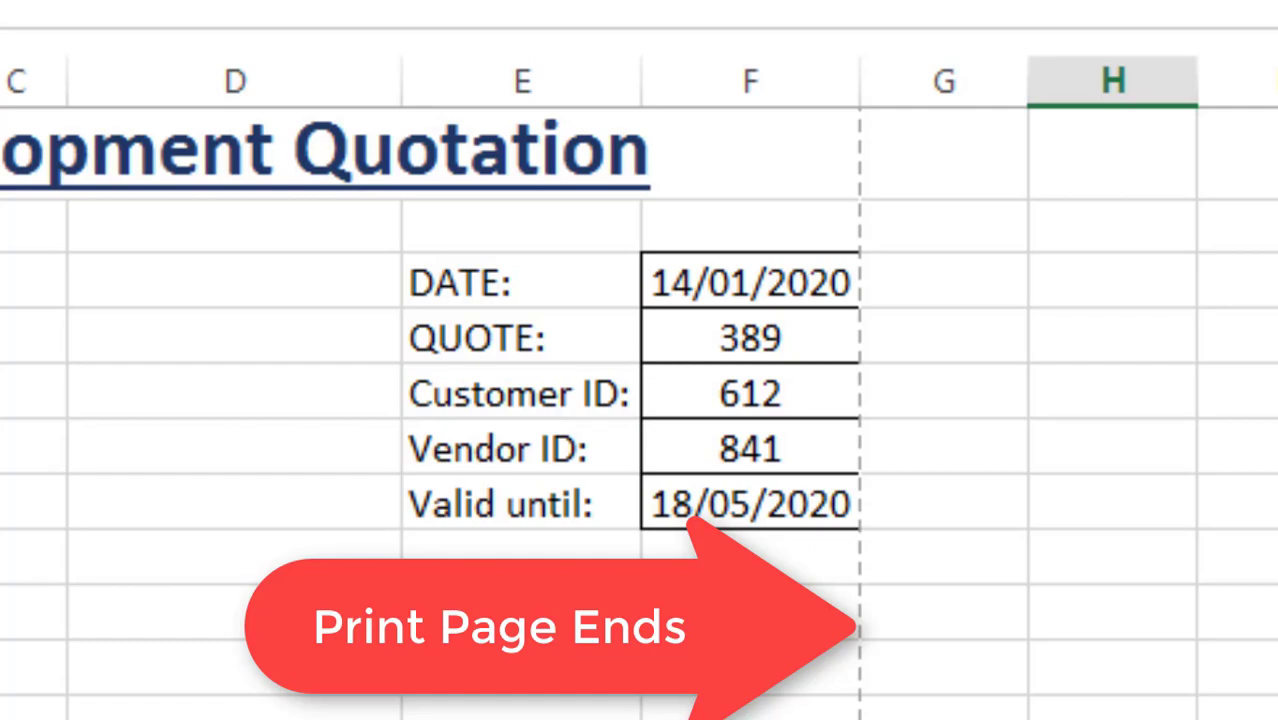
pyautogui.scroll(-2, 638, 414)
pyautogui.scroll(2, 638, 414)
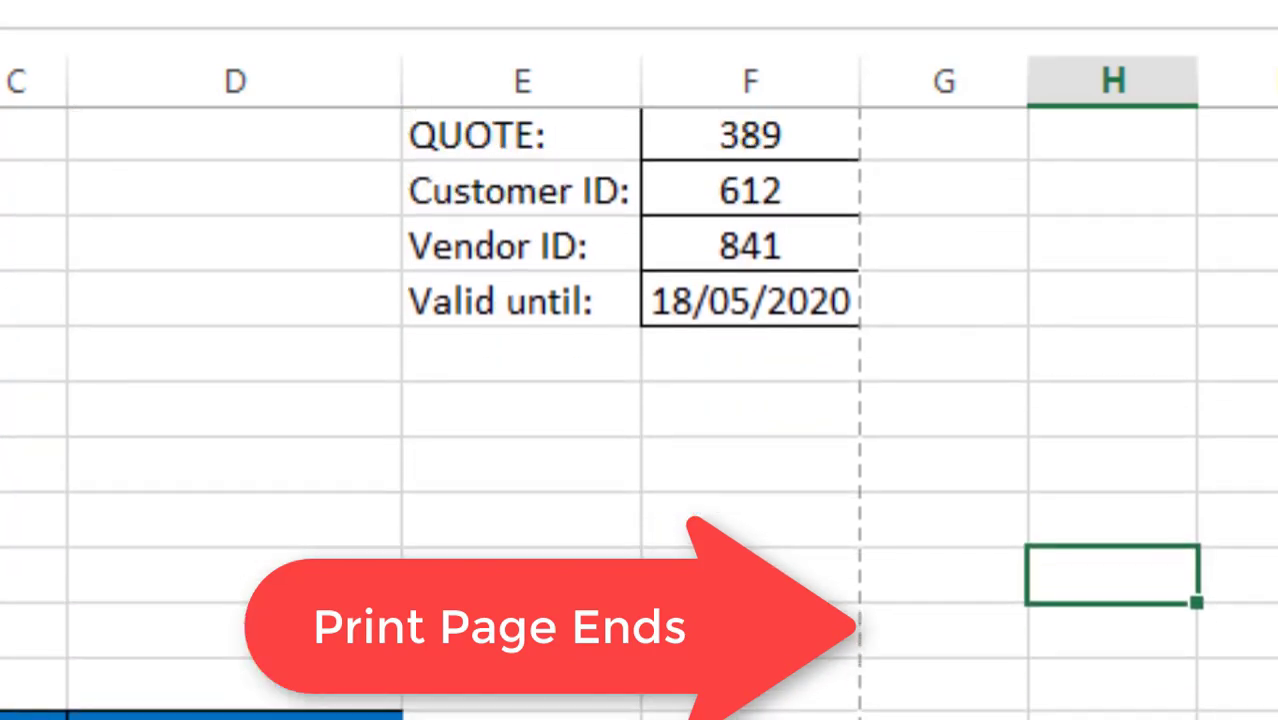
pyautogui.click(5, 716)
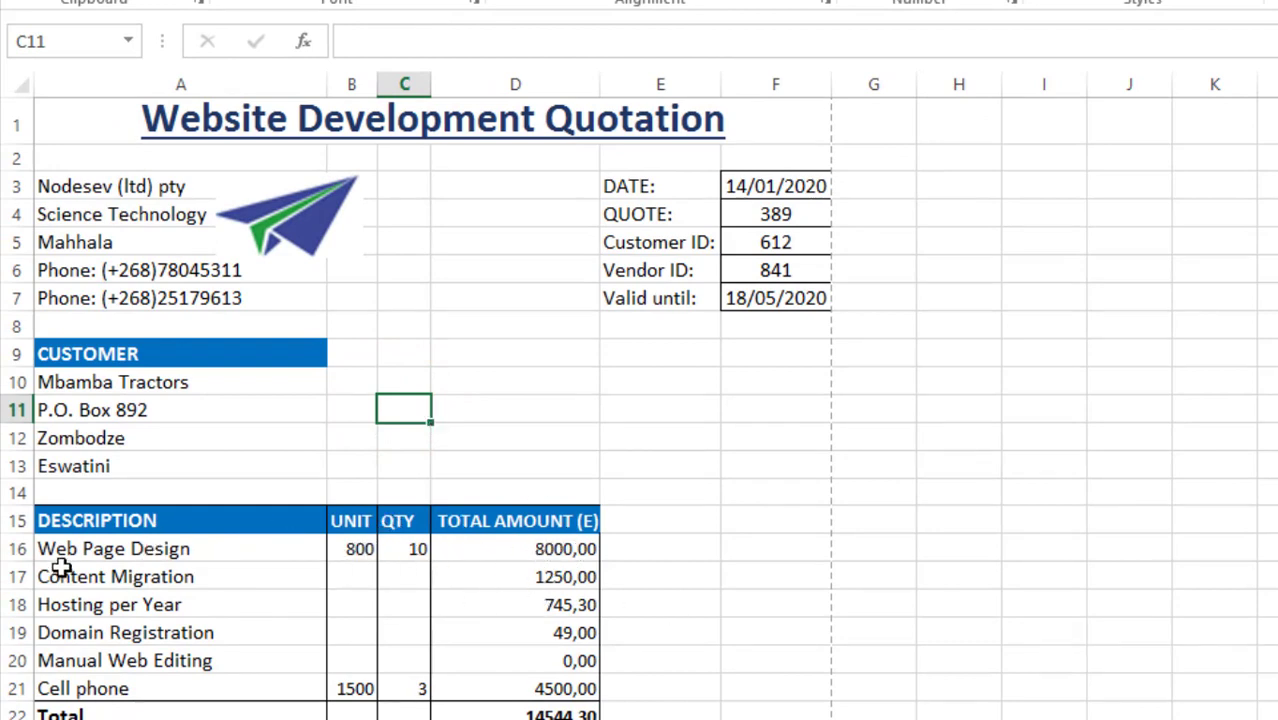
pyautogui.click(553, 556)
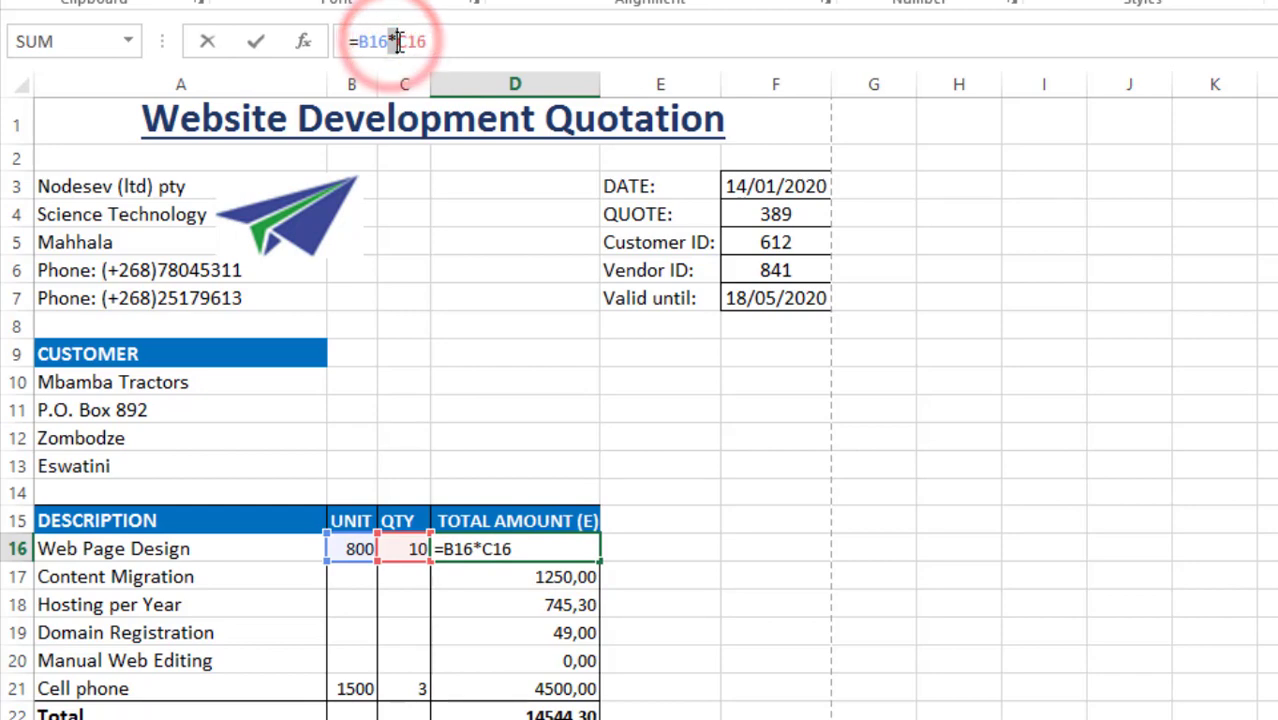
pyautogui.write('-')
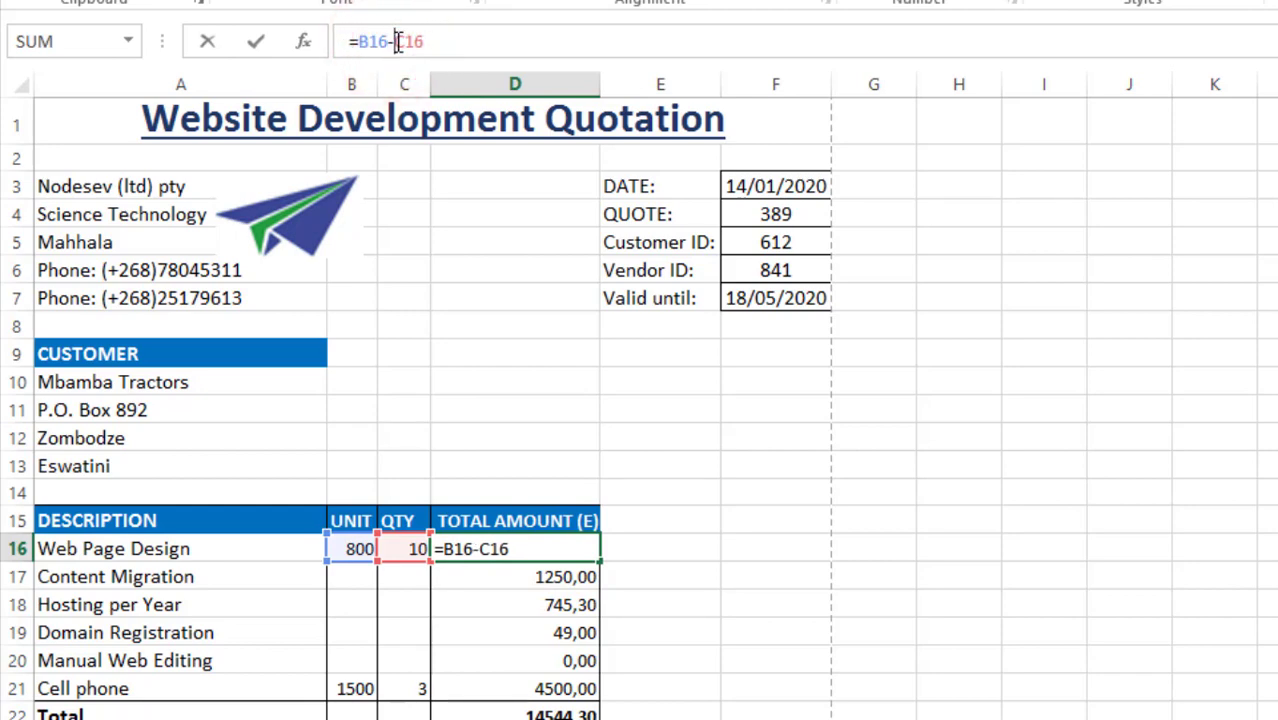
pyautogui.press('Return')
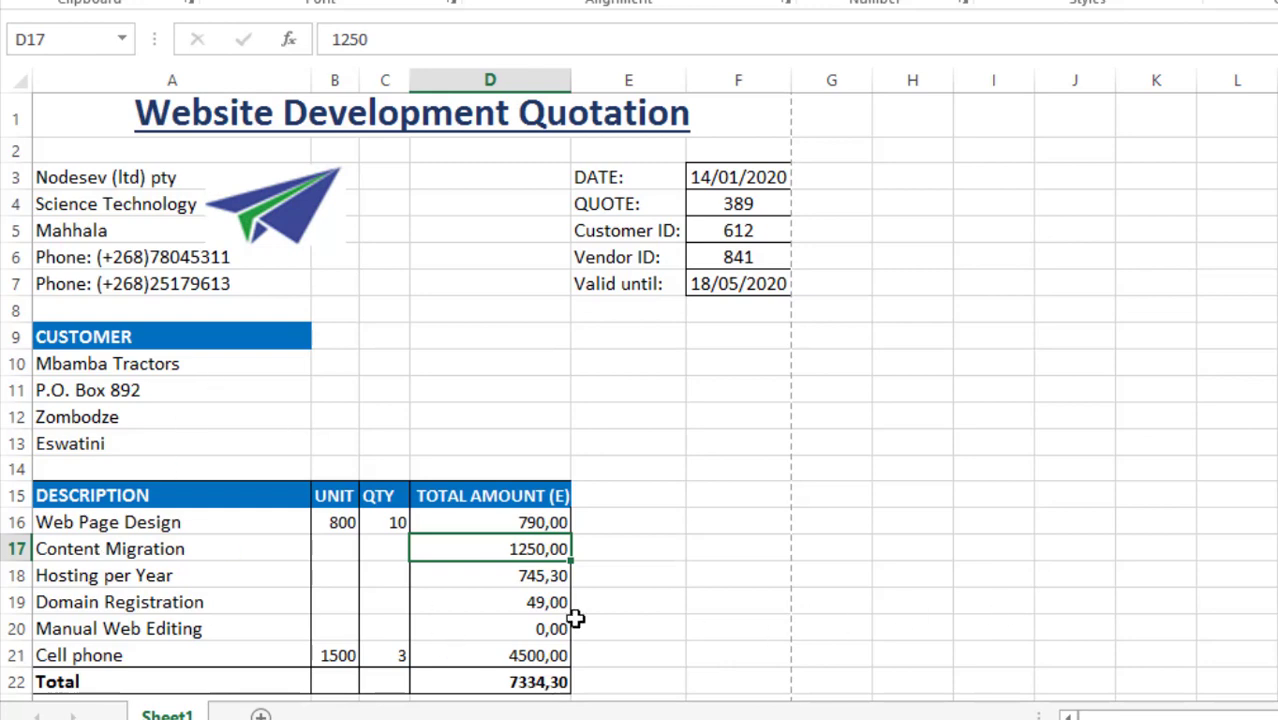
# Review the D17 and D16 amounts, ending with the Hosting per Year quantity cell C18 selected
pyautogui.click(366, 571)
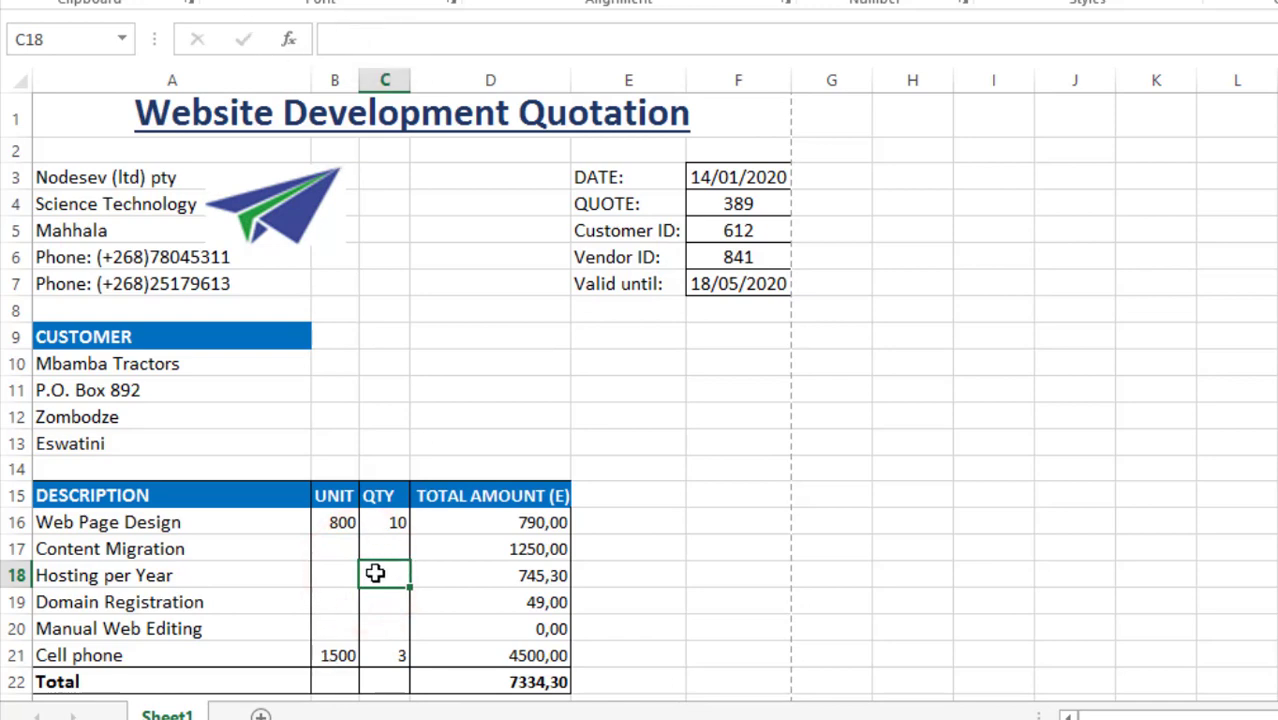
pyautogui.click(537, 553)
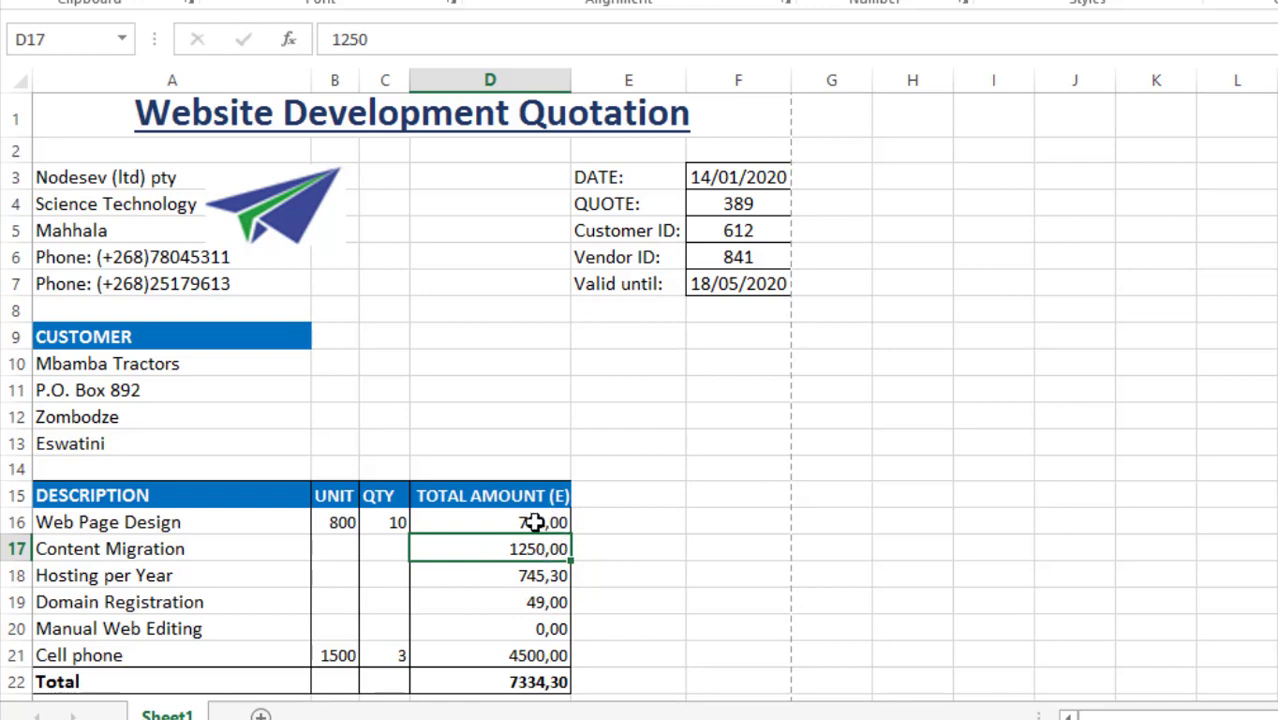
pyautogui.click(535, 522)
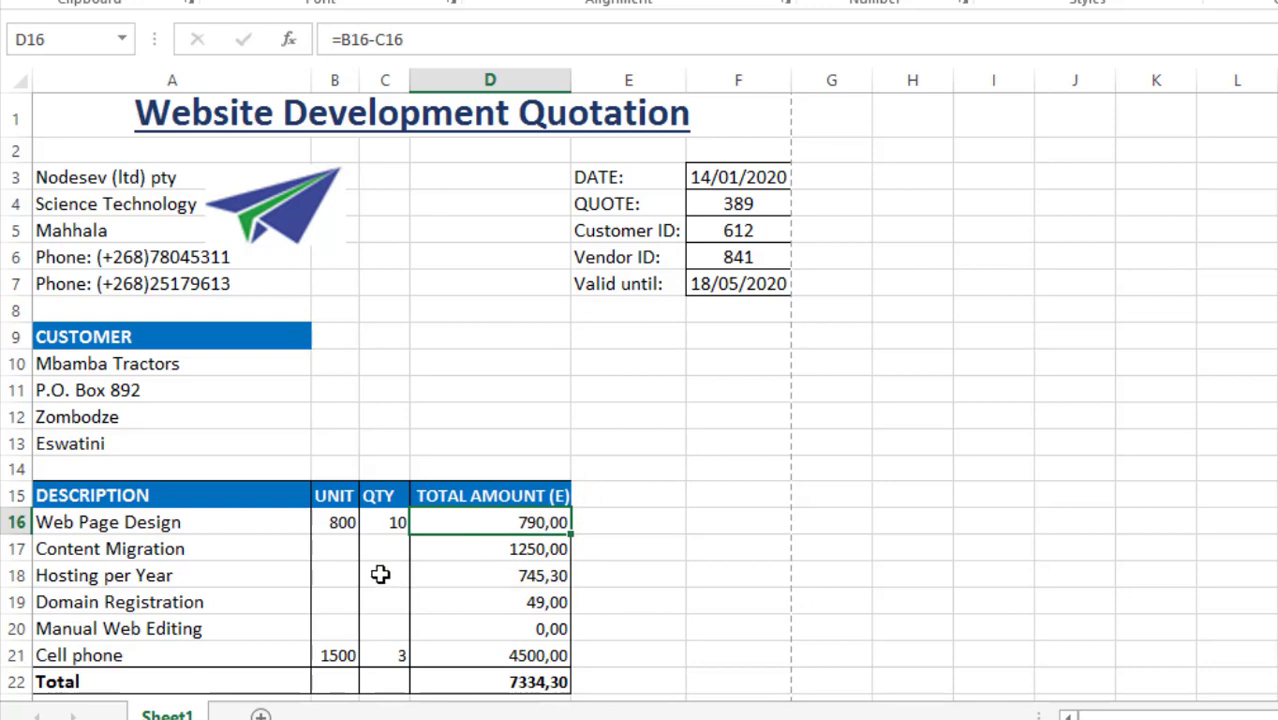
pyautogui.click(380, 576)
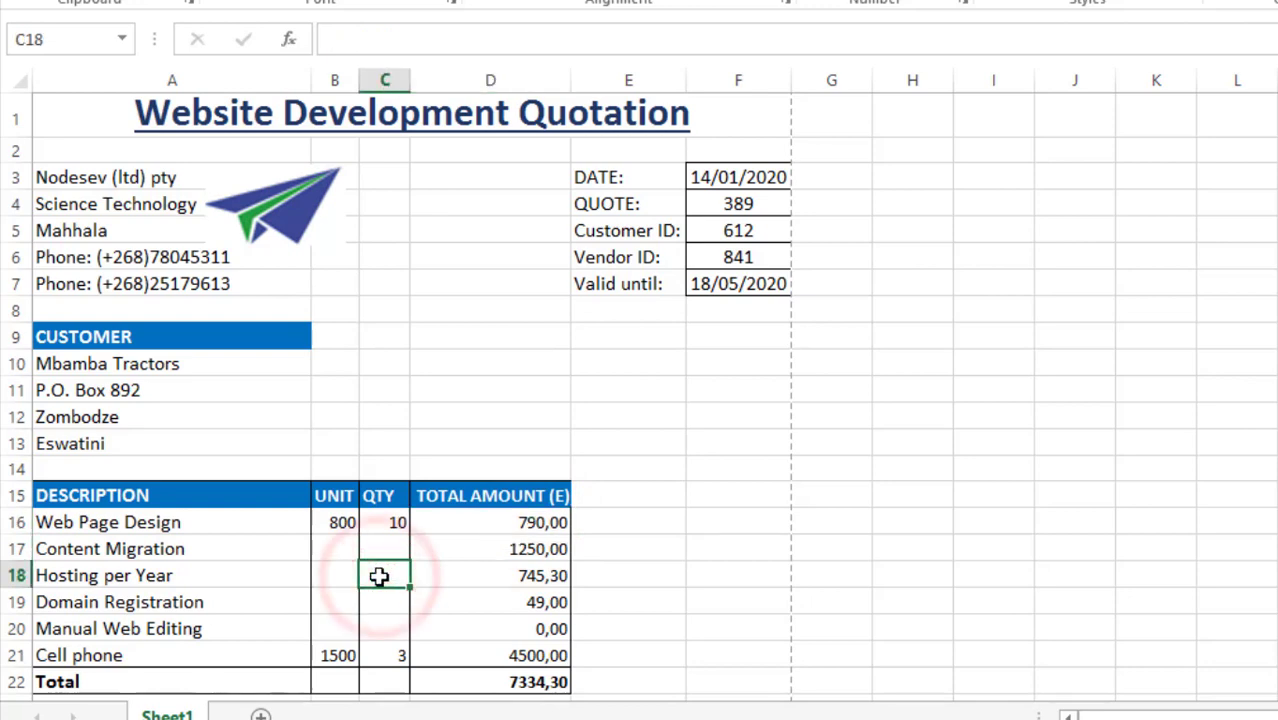
# Enter =D17/D16 in the Hosting per Year quantity cell C18, which then shows 1,582
pyautogui.click(413, 30)
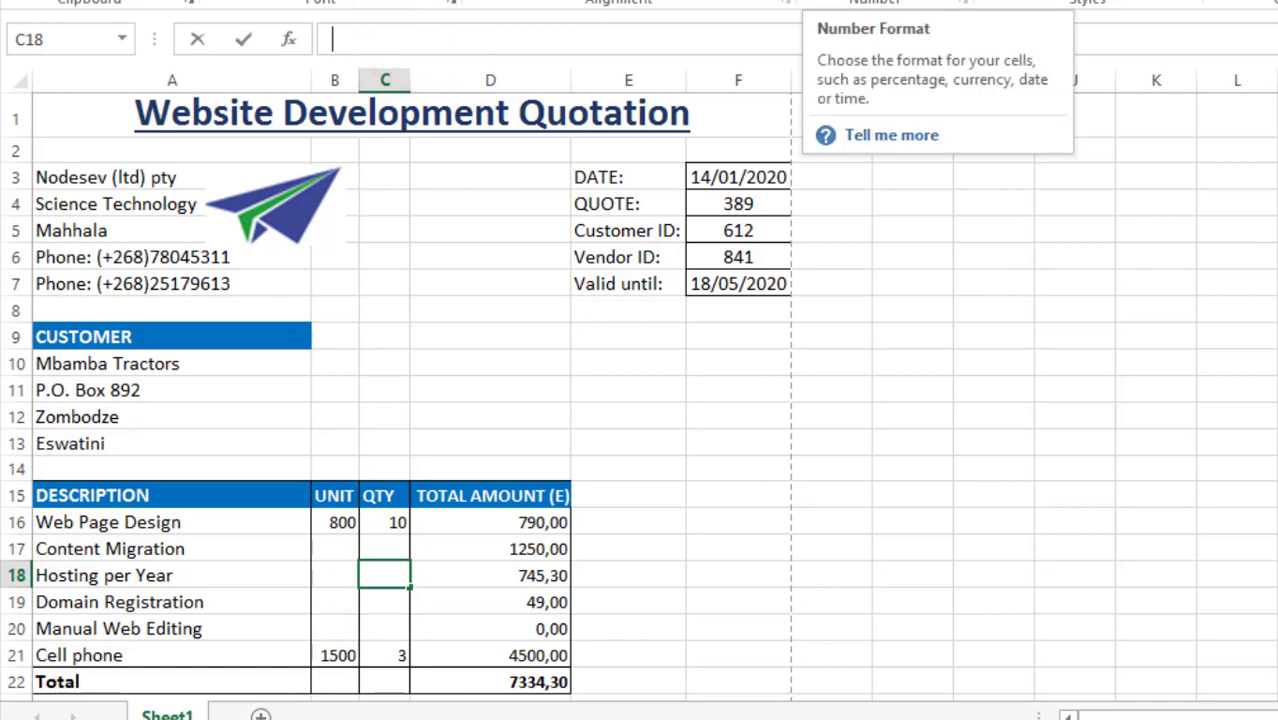
pyautogui.write('=')
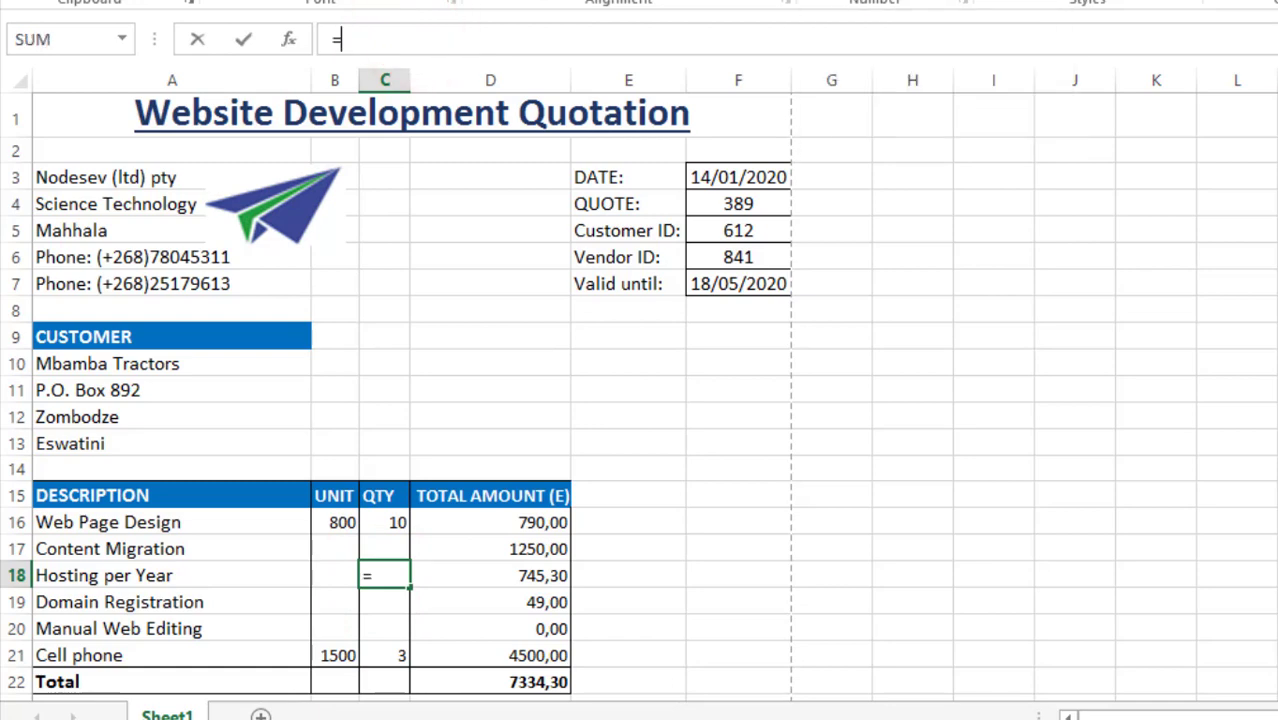
pyautogui.write('D17')
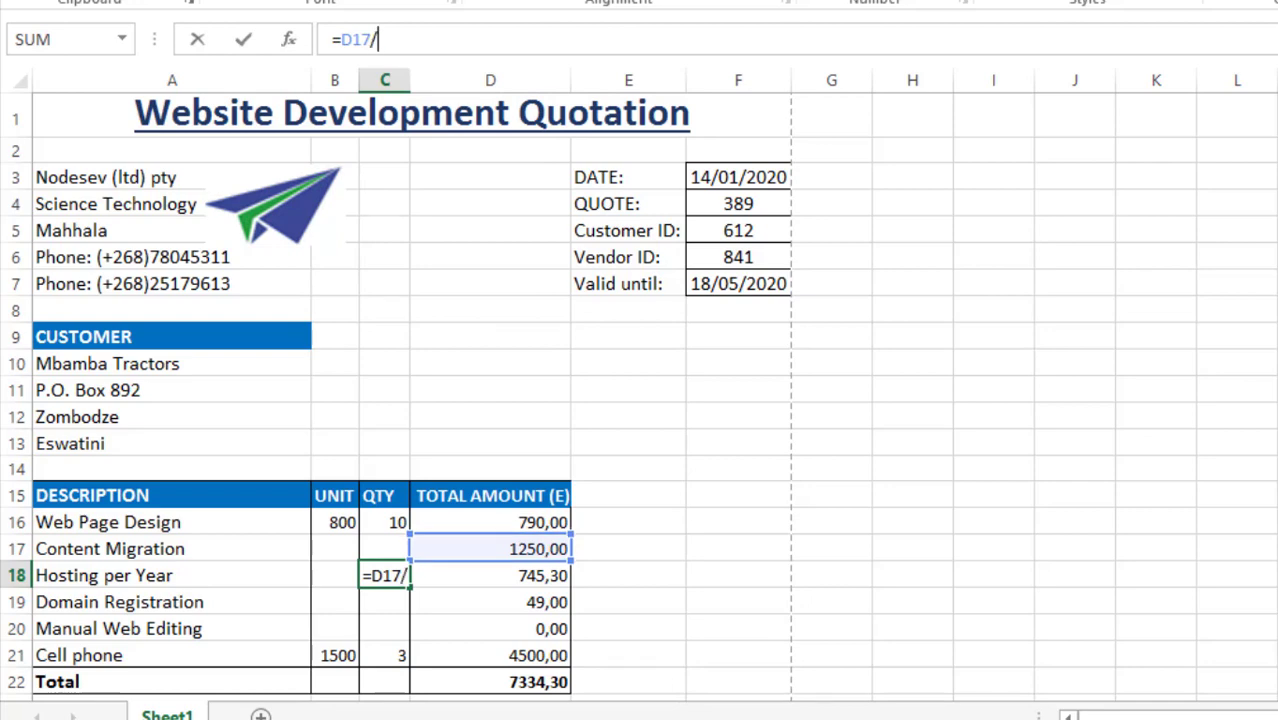
pyautogui.write('/D')
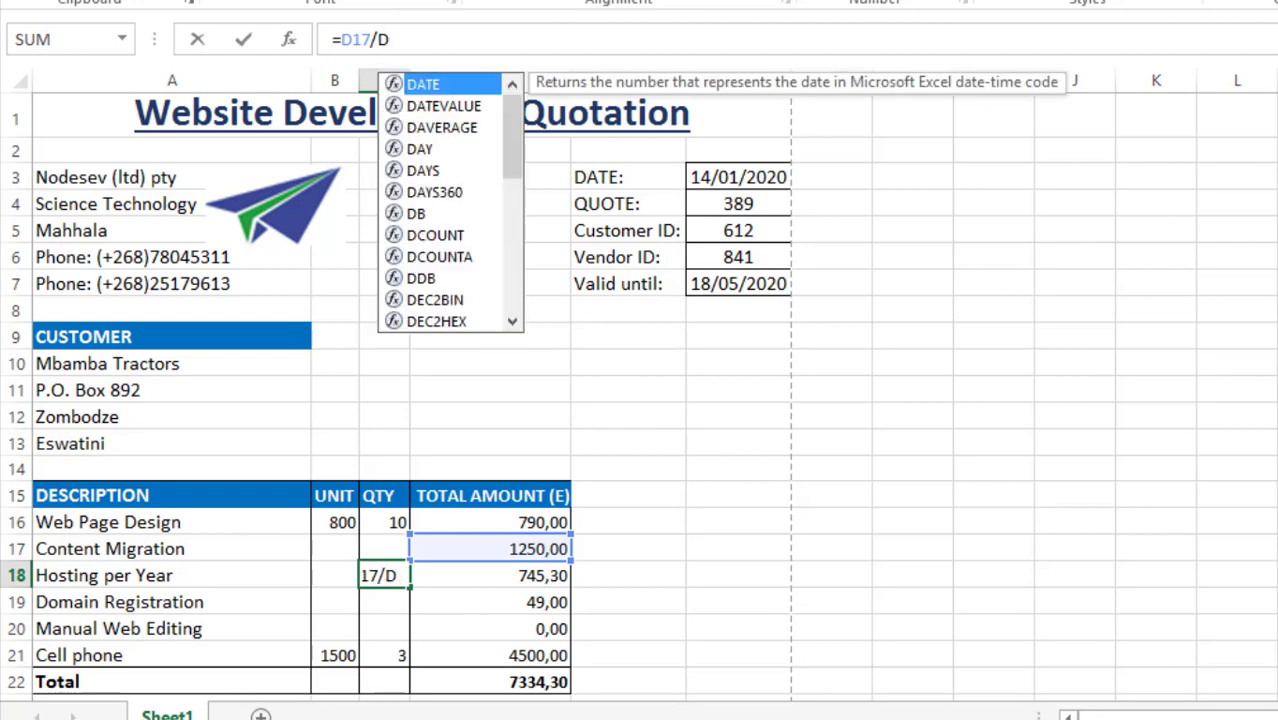
pyautogui.write('16')
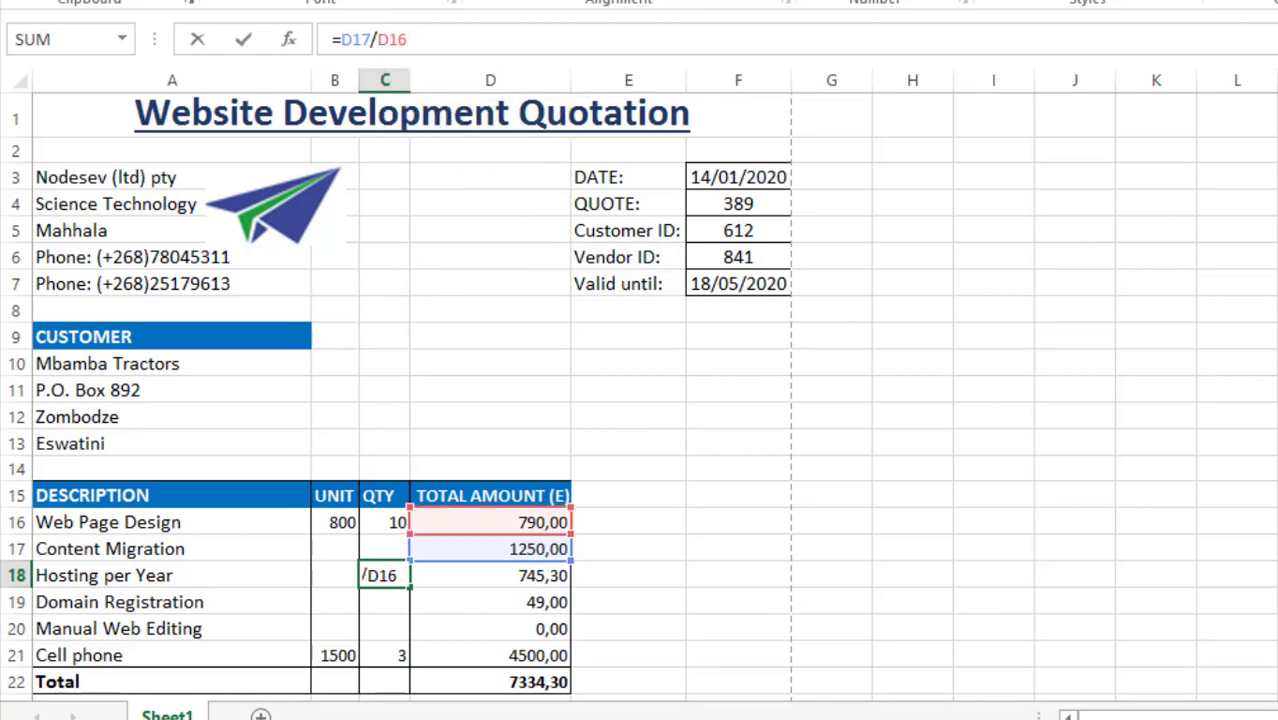
pyautogui.press('Return')
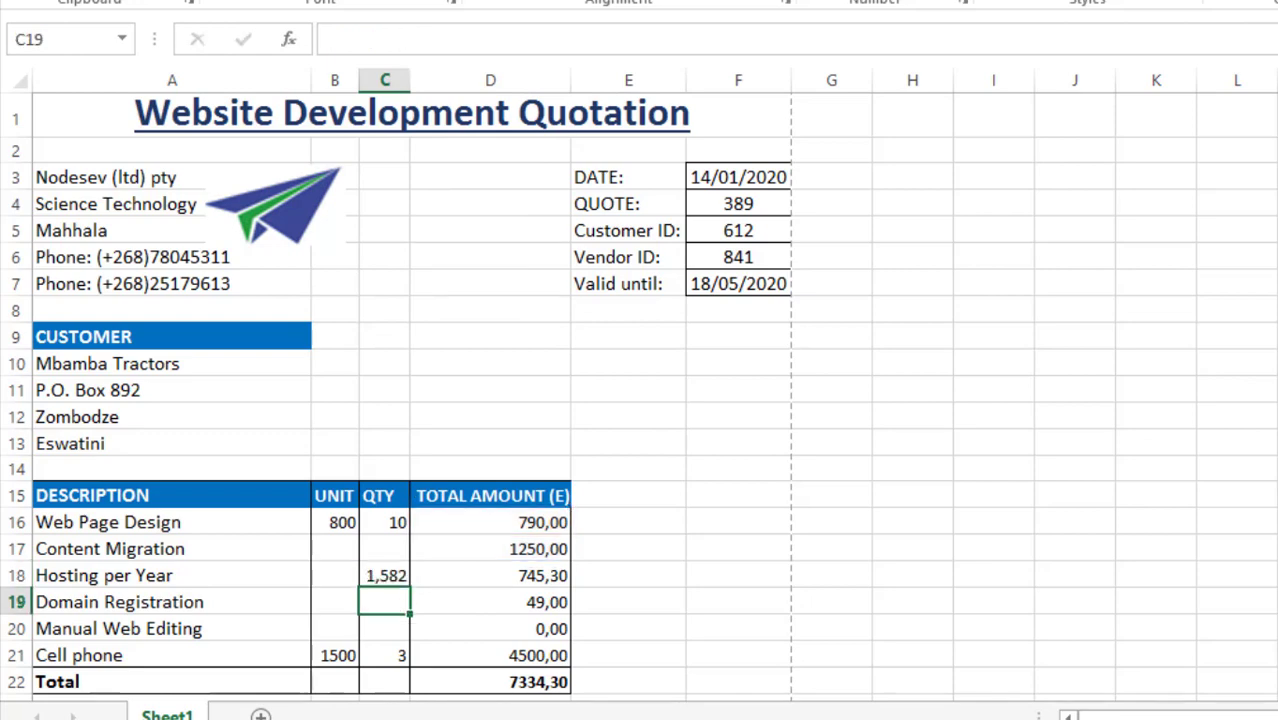
pyautogui.click(385, 574)
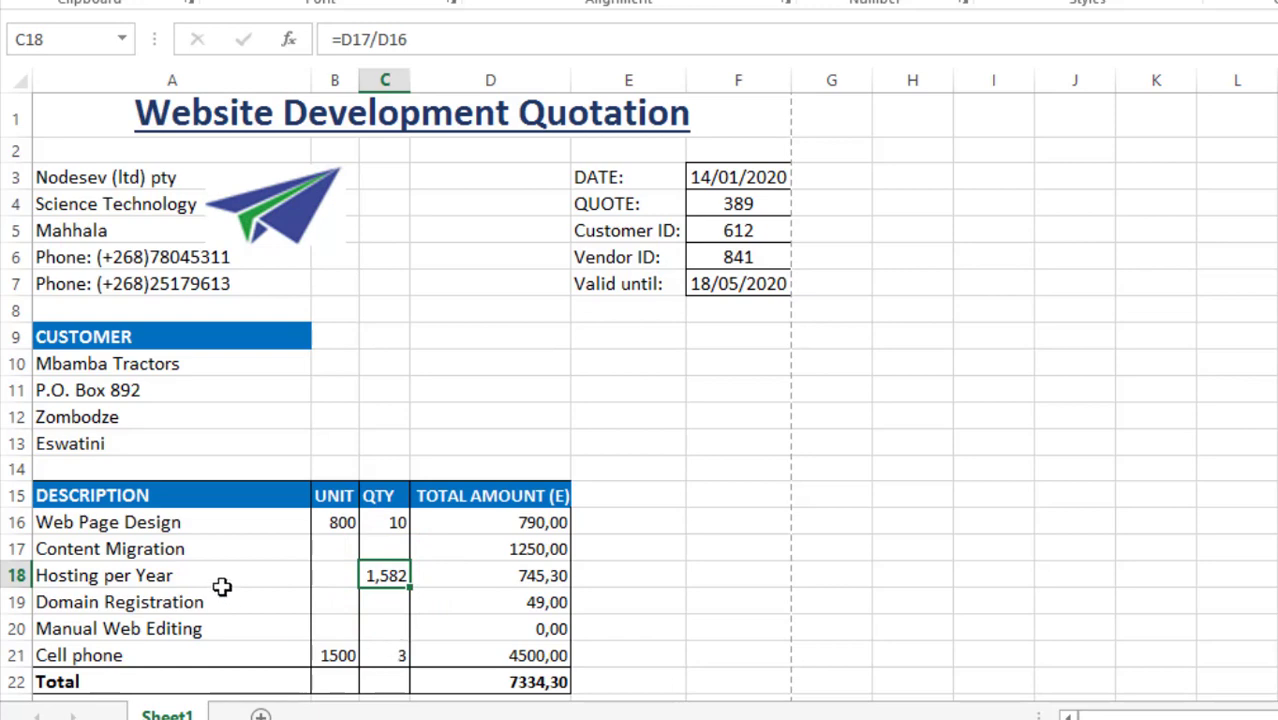
pyautogui.click(338, 577)
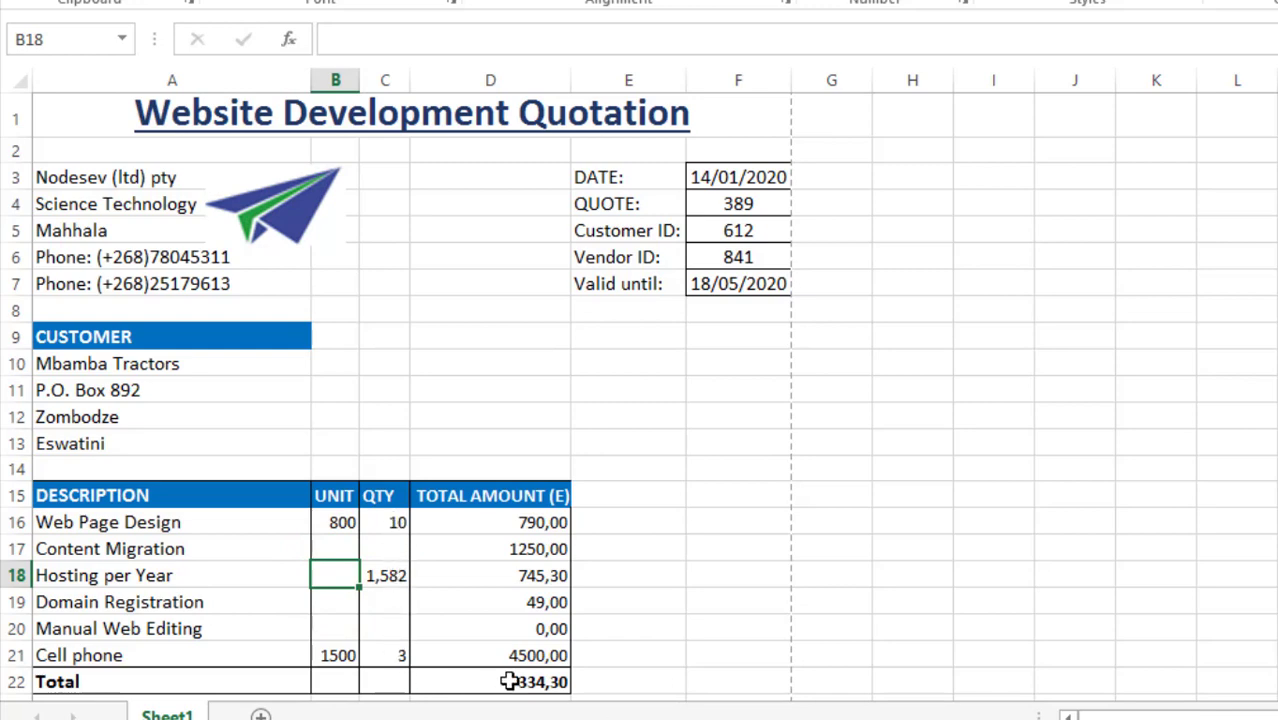
# Enter =sum(B16:B21) in the Total row's UNIT cell B22, prompting Excel's typo correction
pyautogui.click(328, 682)
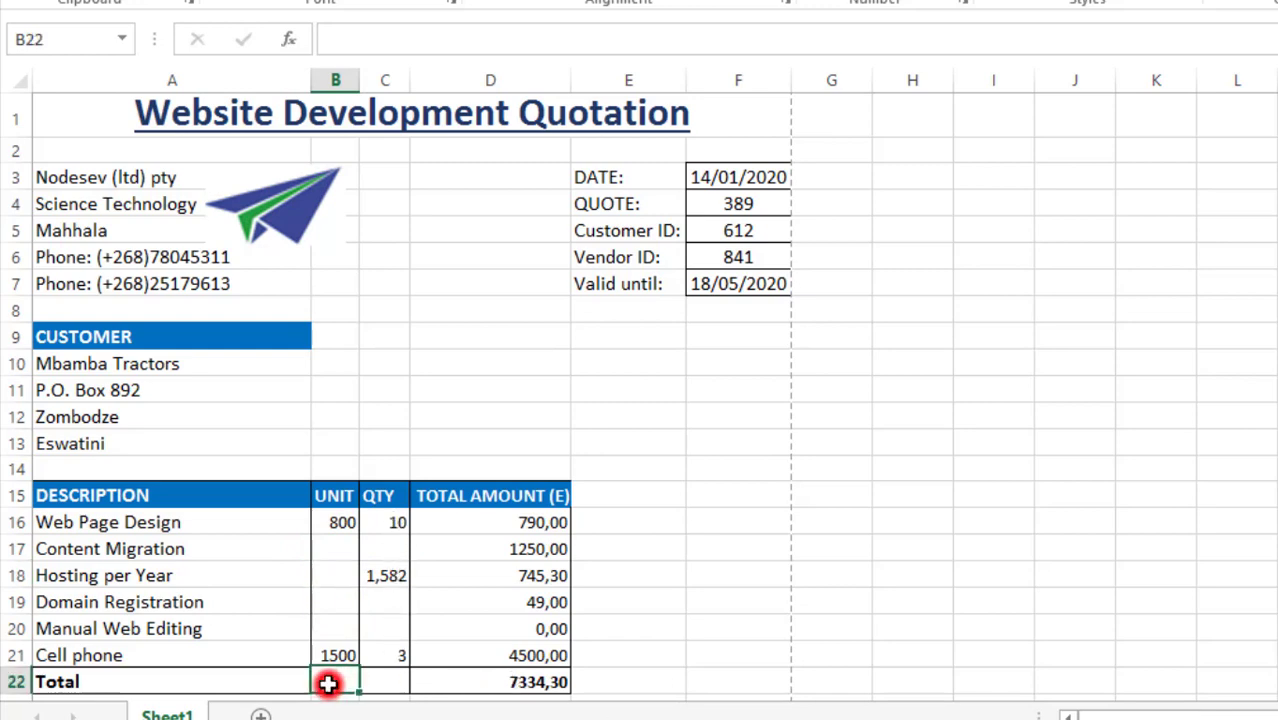
pyautogui.click(343, 30)
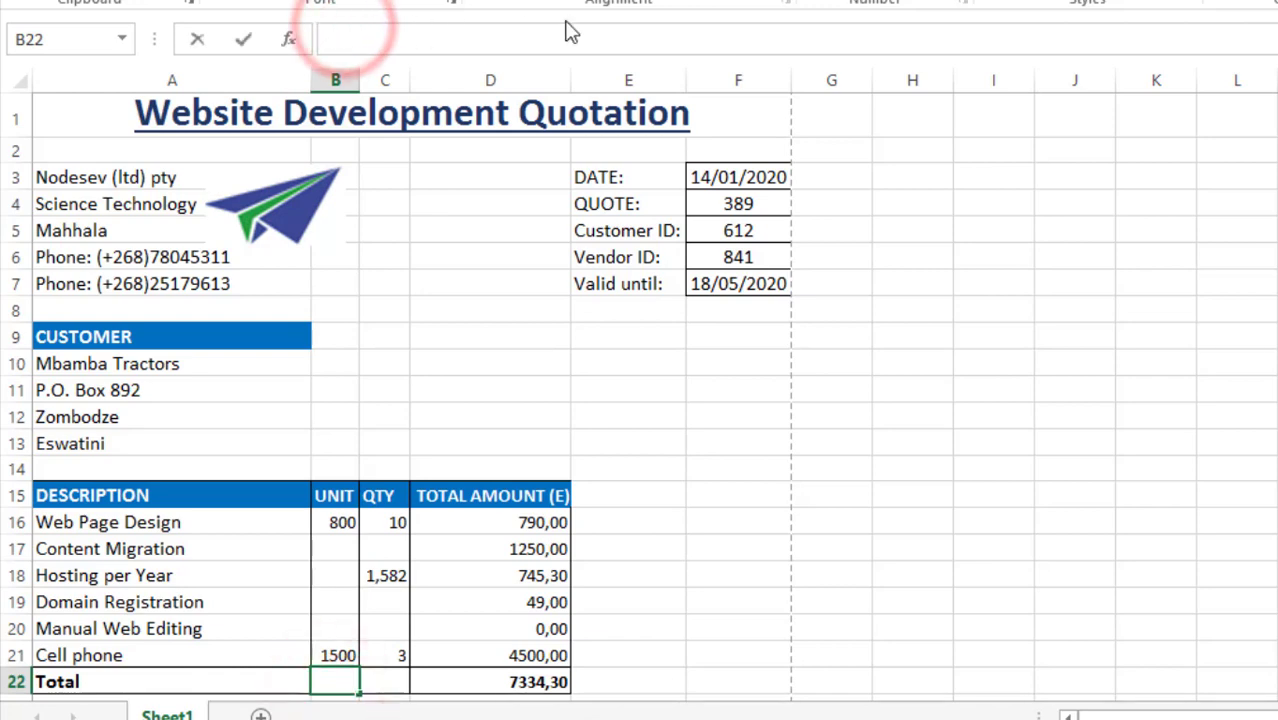
pyautogui.write('=su')
pyautogui.press('BackSpace')
pyautogui.write('=')
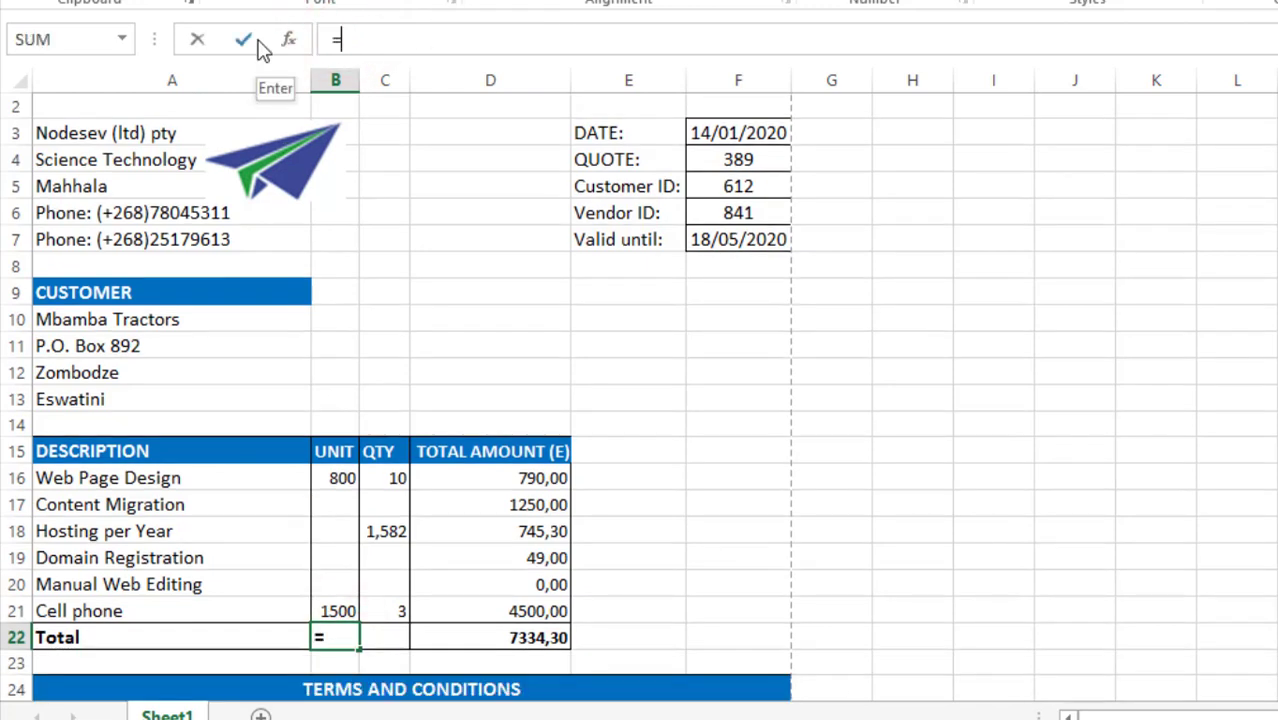
pyautogui.write('sum')
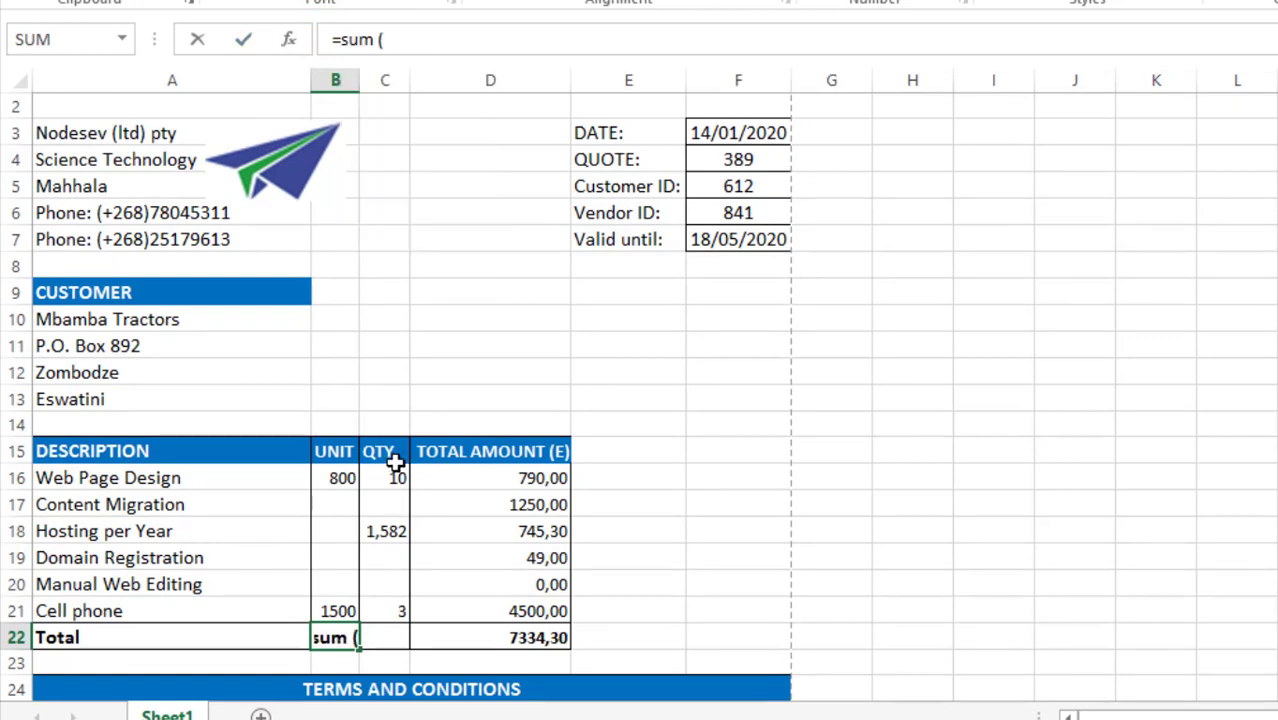
pyautogui.write(' (')
pyautogui.moveTo(336, 478); pyautogui.dragTo(334, 610)
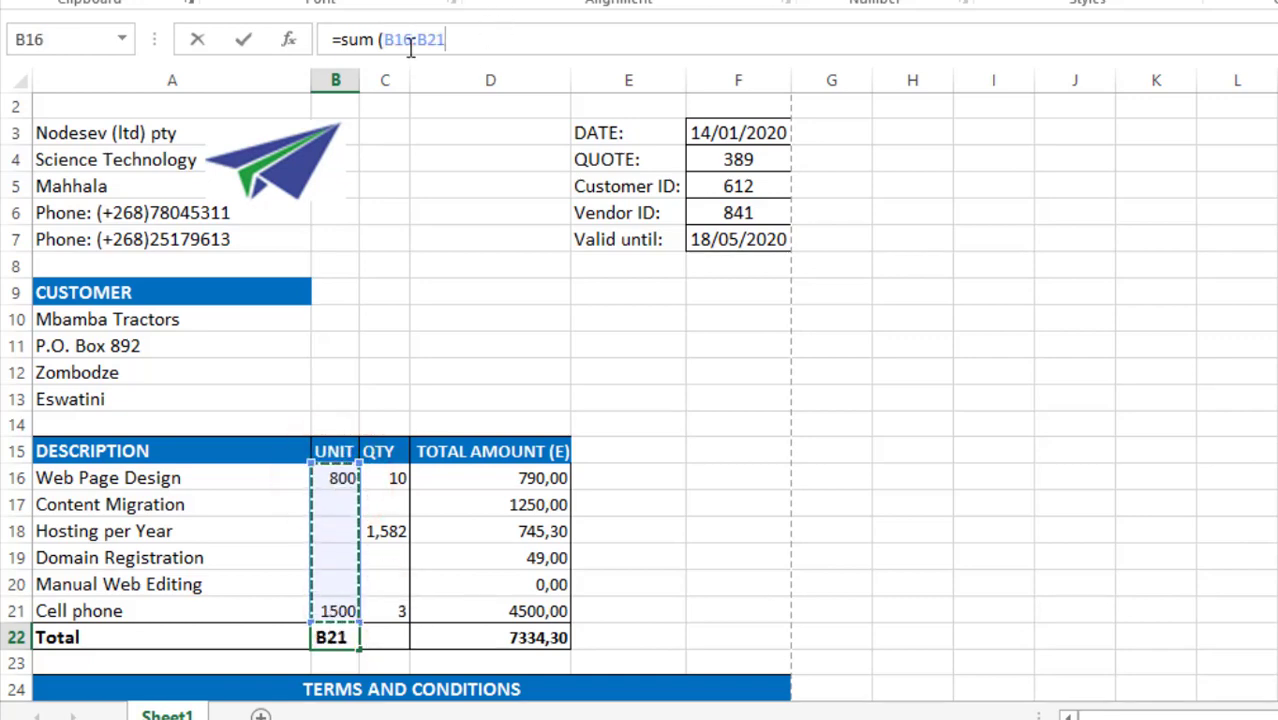
pyautogui.click(466, 39)
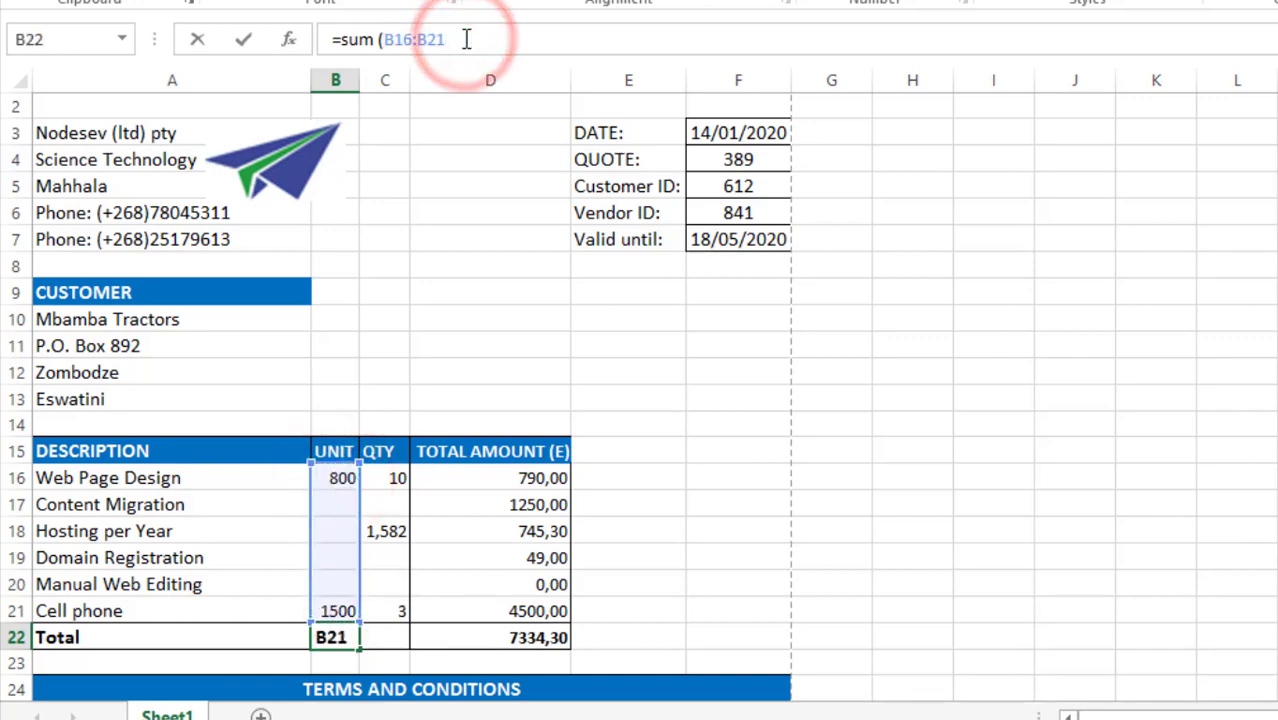
pyautogui.write(')')
pyautogui.press('Return')
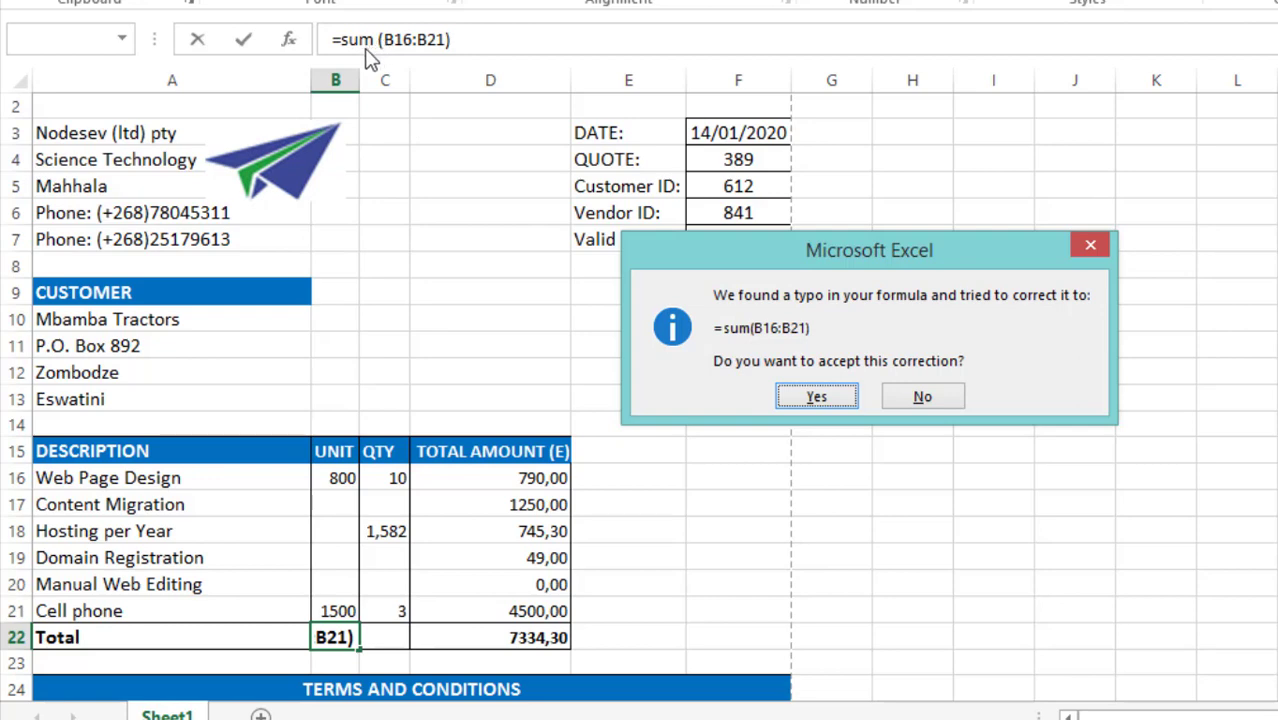
# Accept the corrected formula so B22 holds =SUM(B16:B21) and shows 2300
pyautogui.click(820, 397)
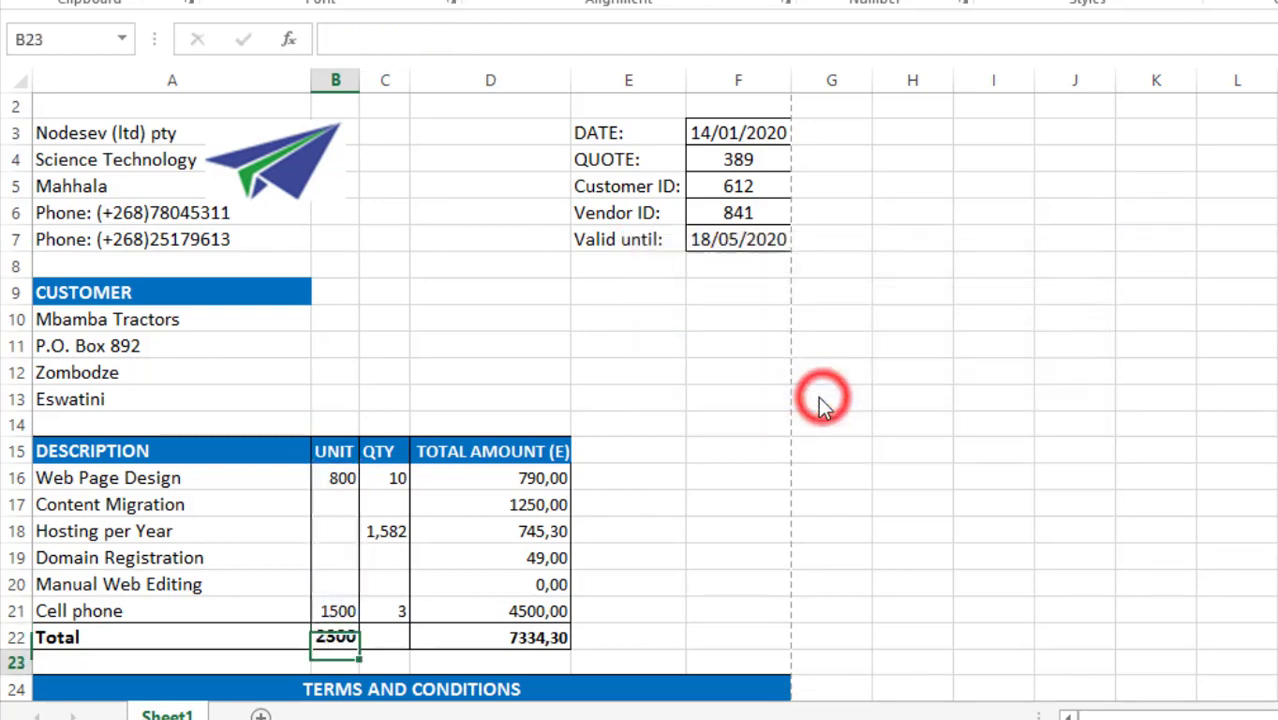
pyautogui.click(333, 637)
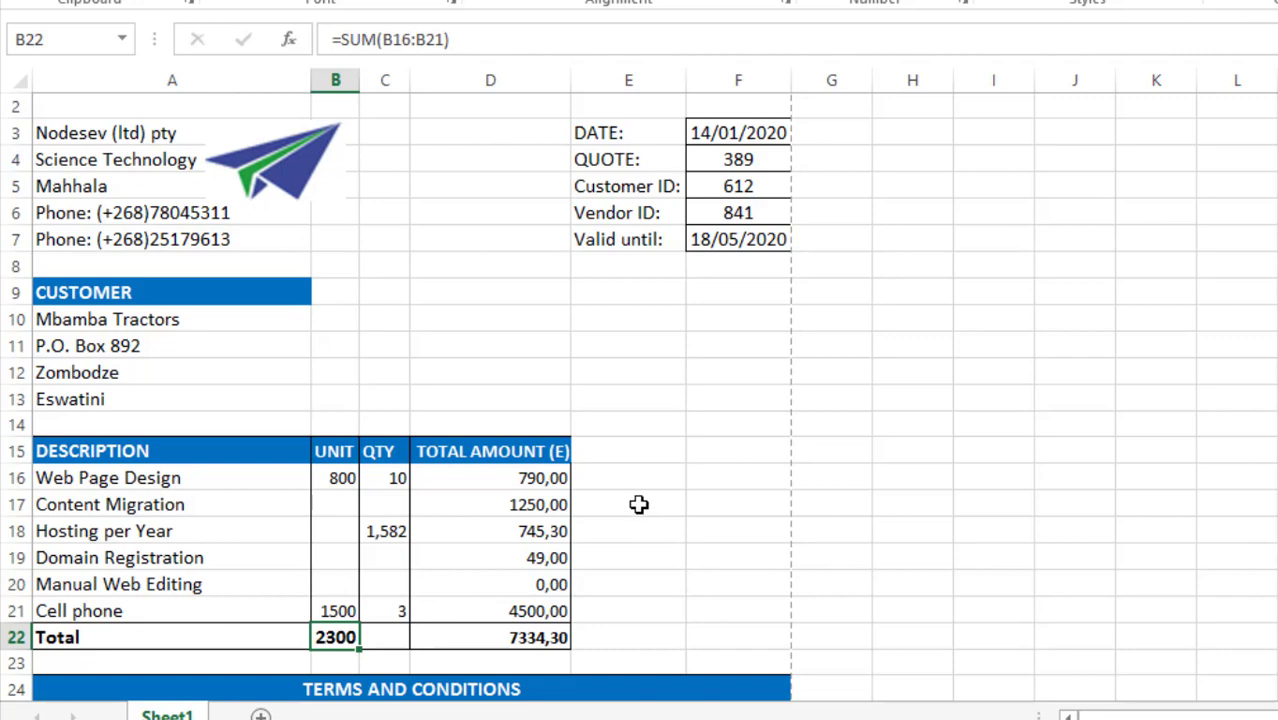
pyautogui.press('Return')
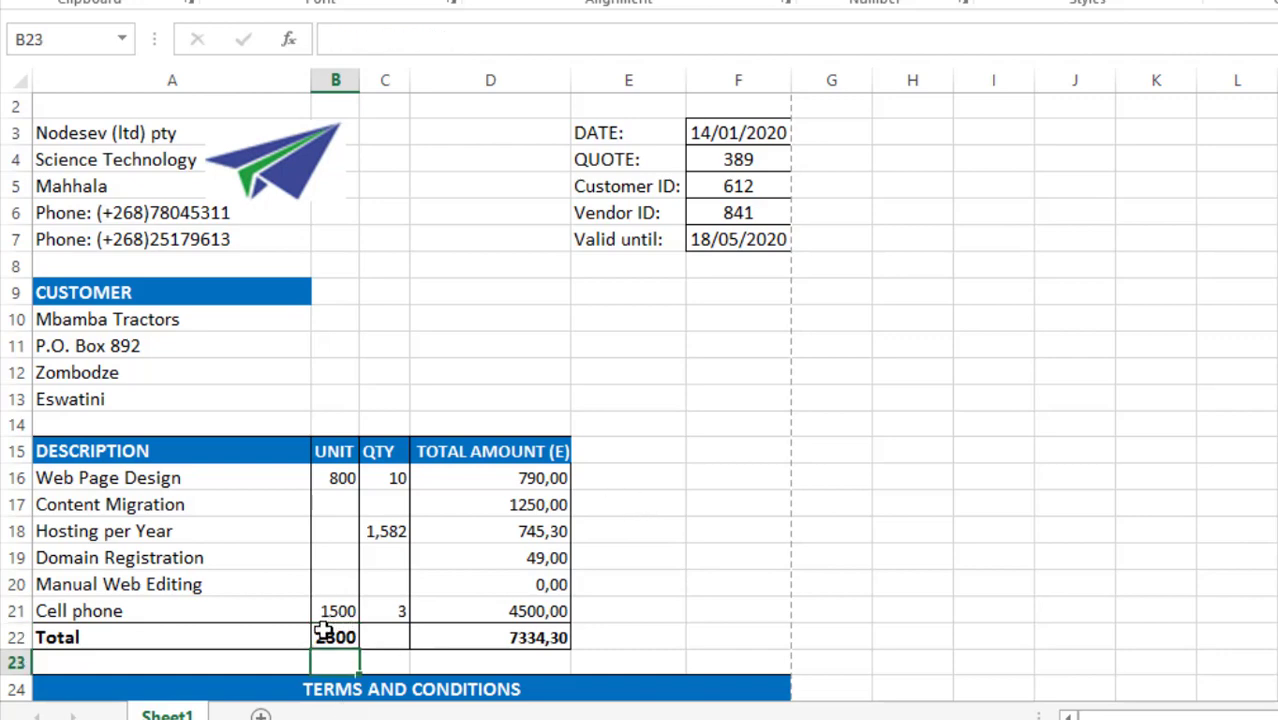
pyautogui.click(350, 638)
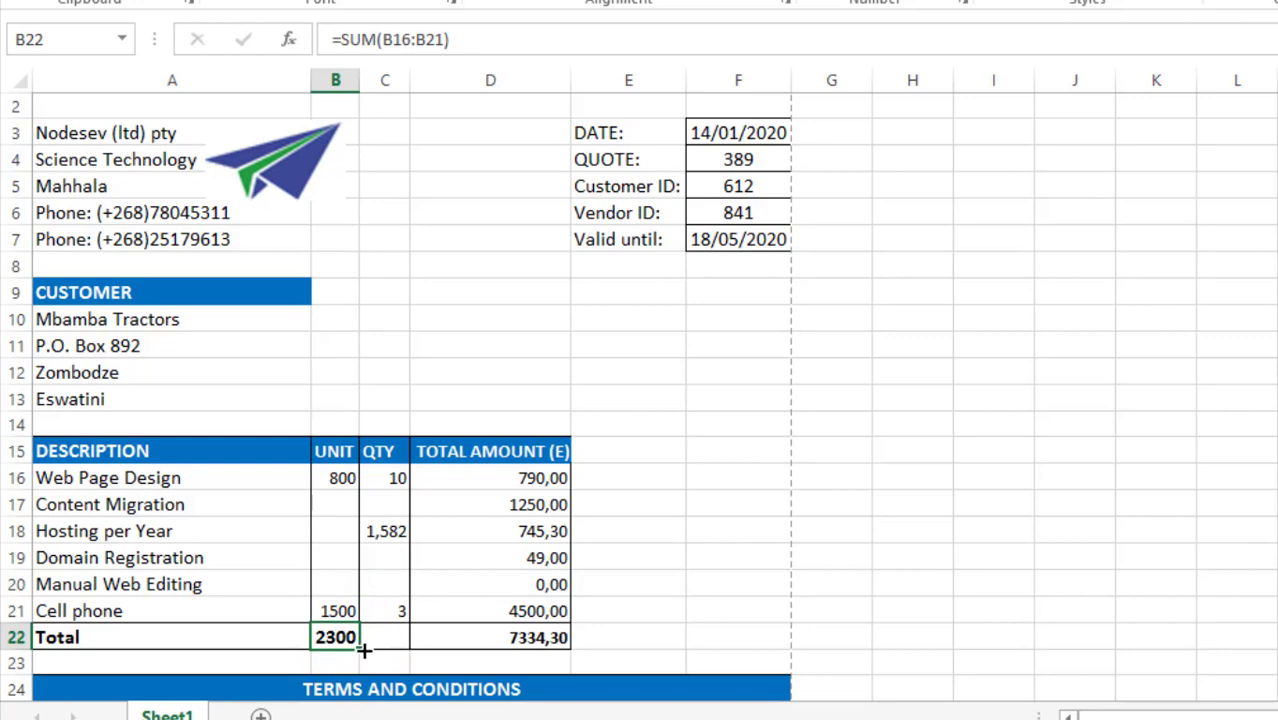
pyautogui.moveTo(360, 650); pyautogui.dragTo(434, 654)
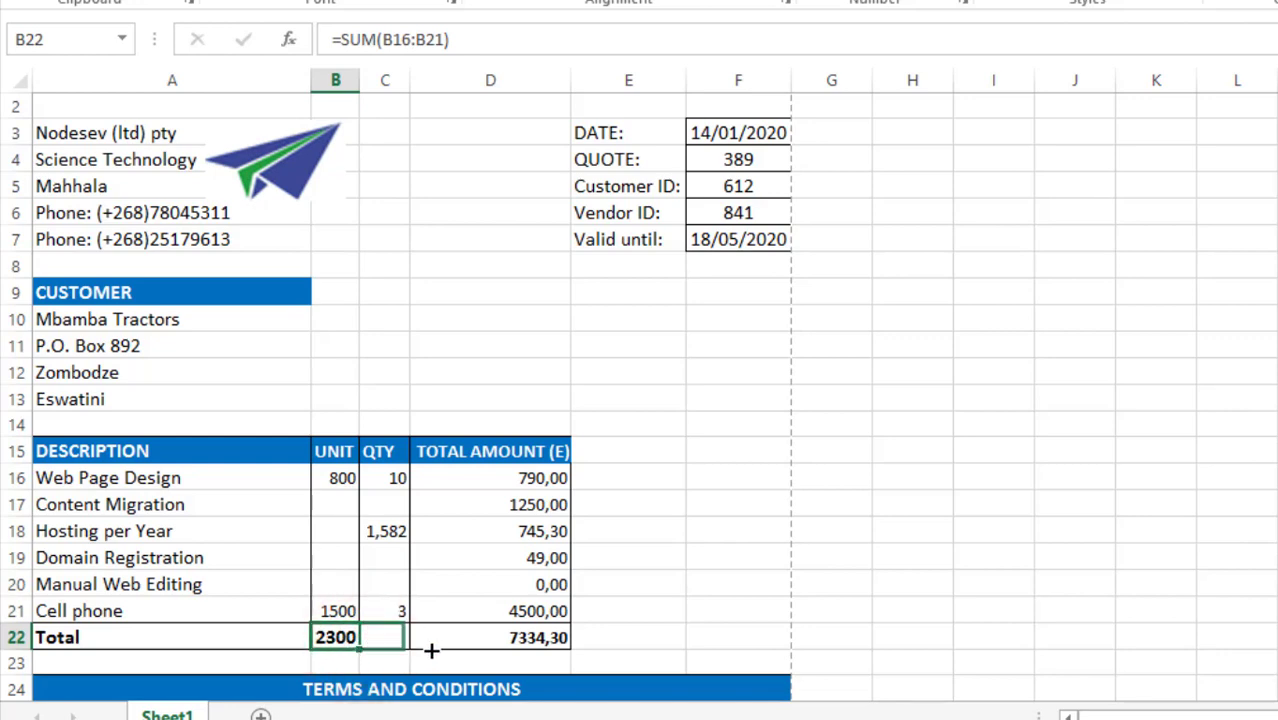
# Copy the SUM total into C22 and D22, giving 14,6 for QTY and 7334,30 for TOTAL AMOUNT
pyautogui.moveTo(551, 657); pyautogui.dragTo(573, 654)
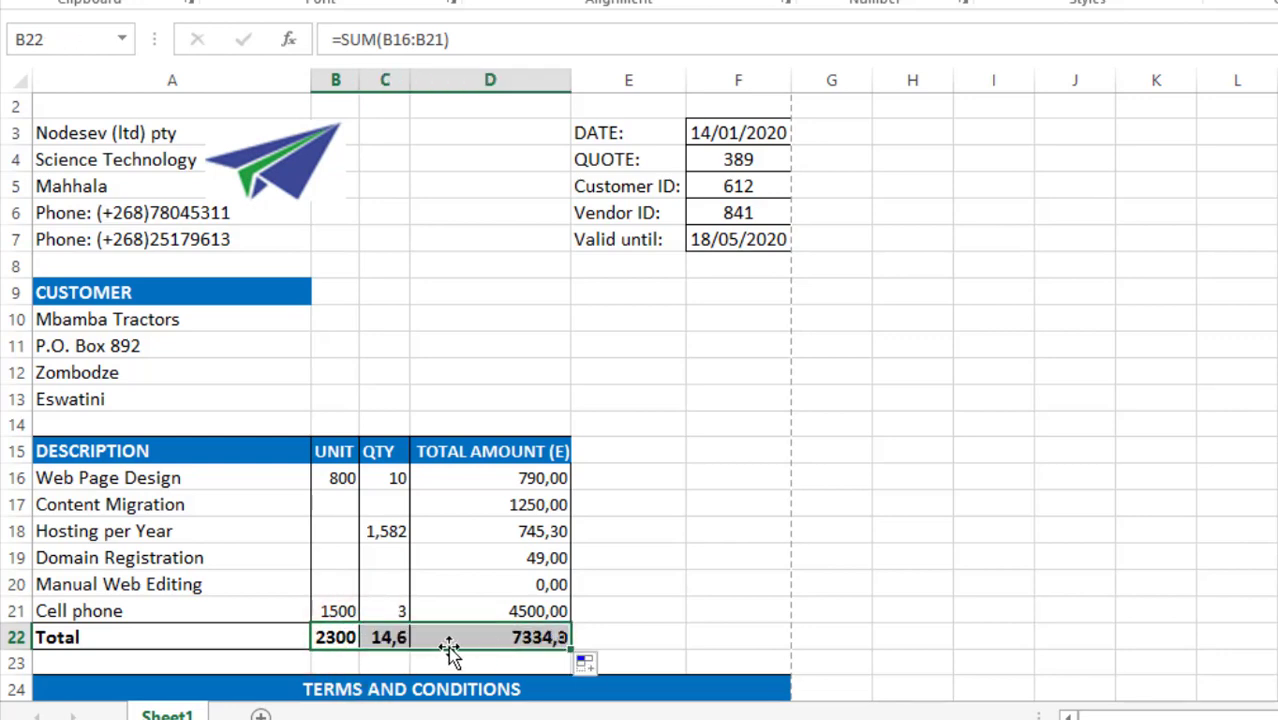
pyautogui.click(384, 636)
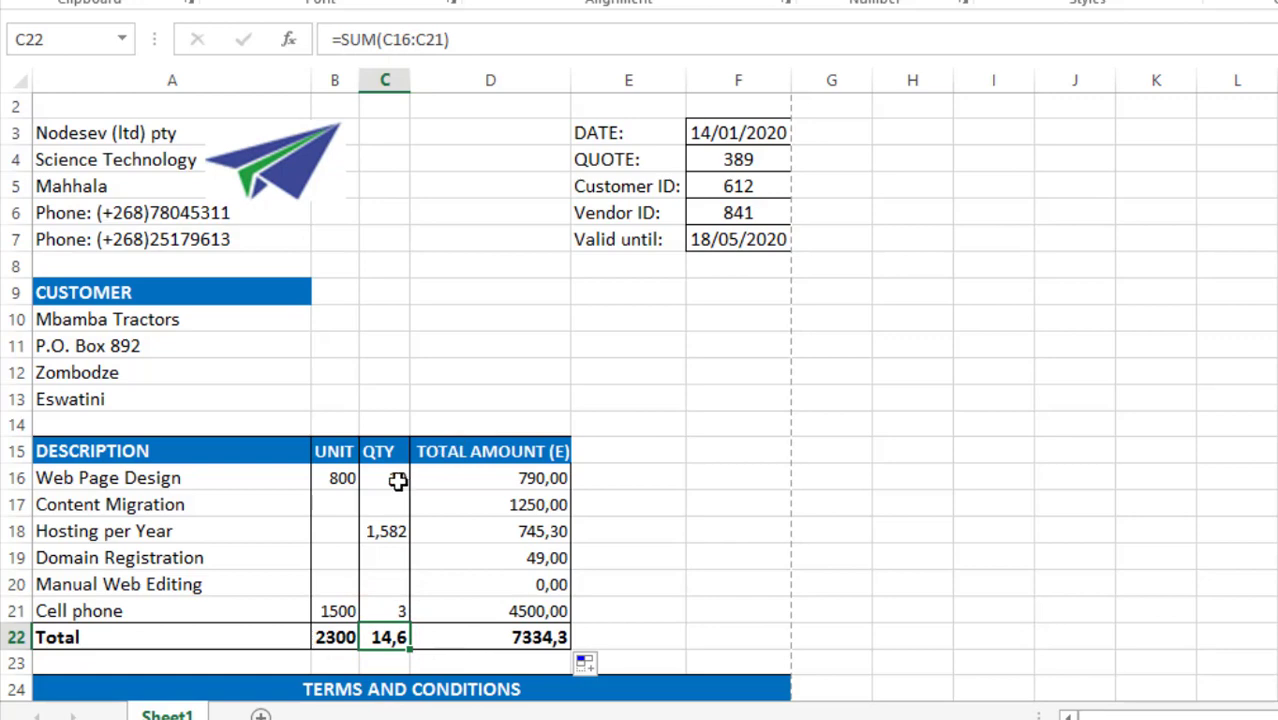
pyautogui.click(438, 41)
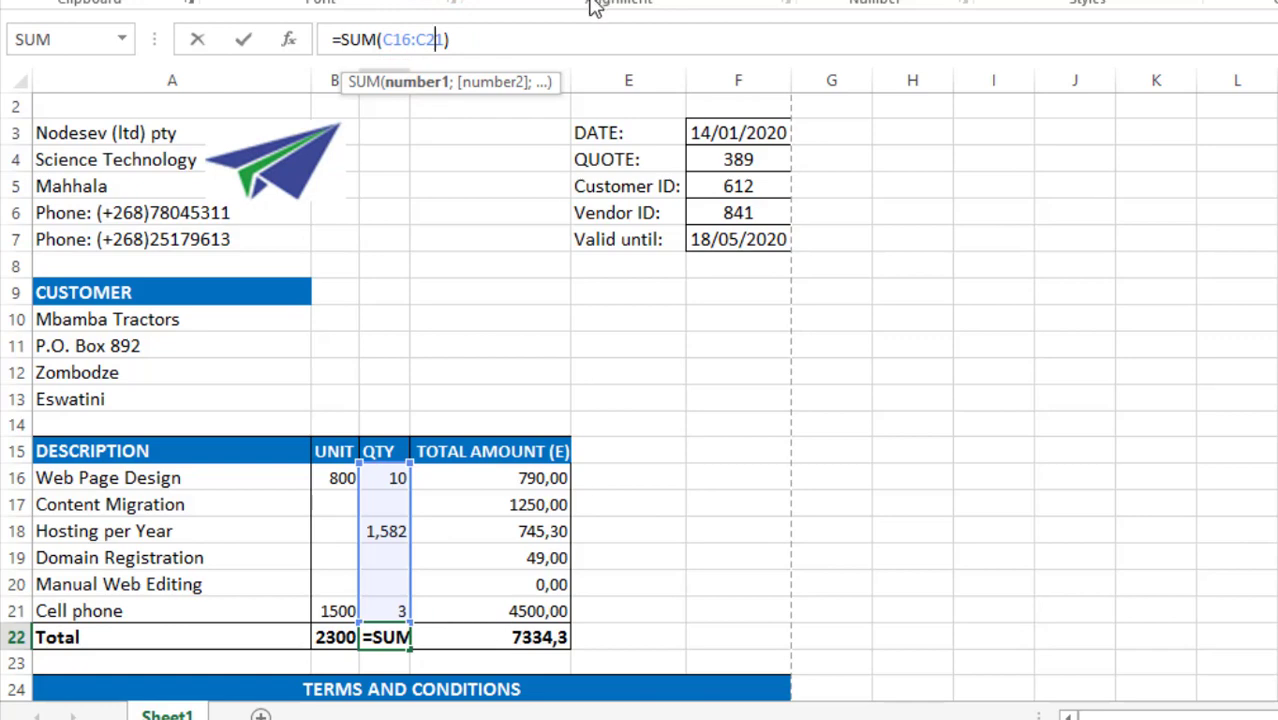
pyautogui.press('Return')
pyautogui.click(511, 636)
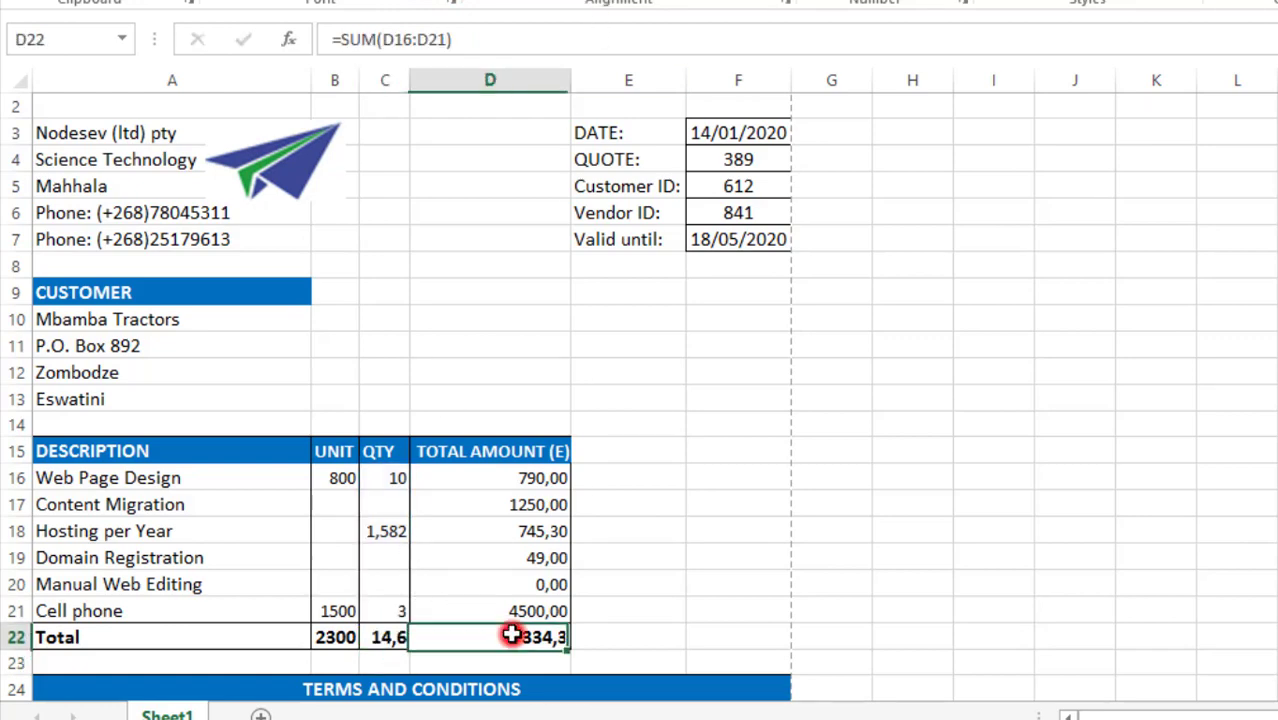
pyautogui.click(428, 39)
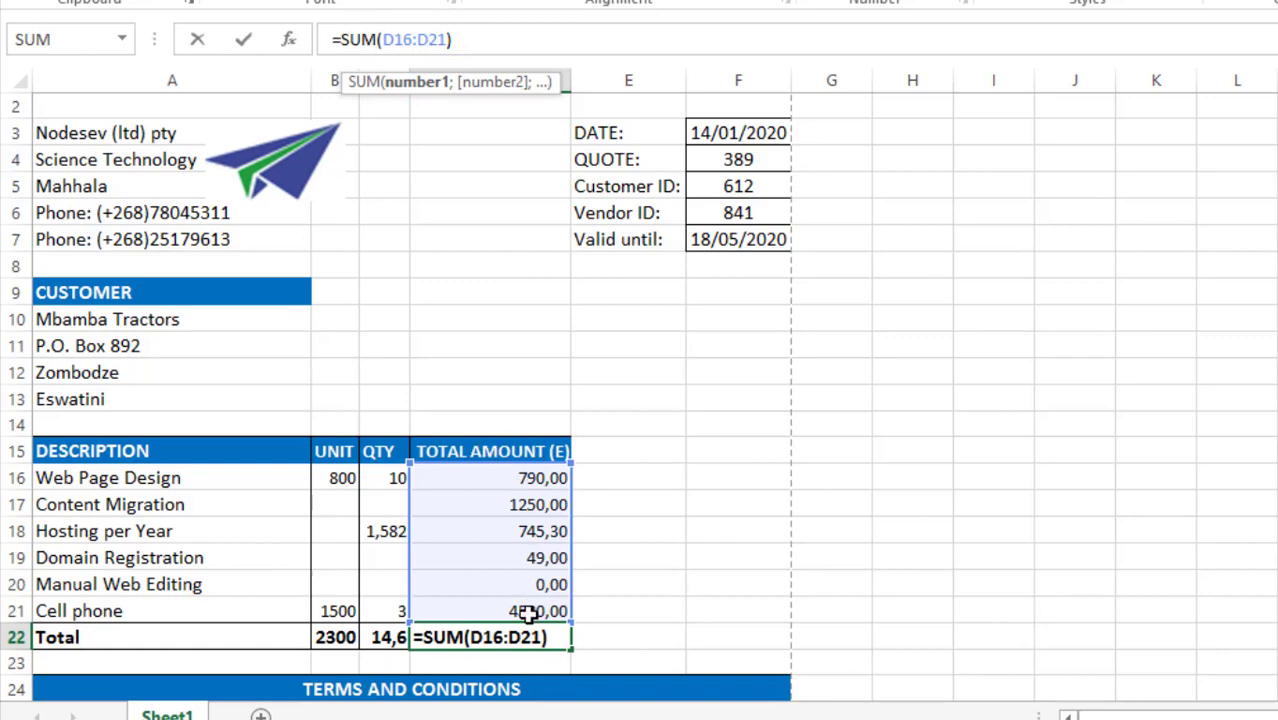
pyautogui.click(539, 40)
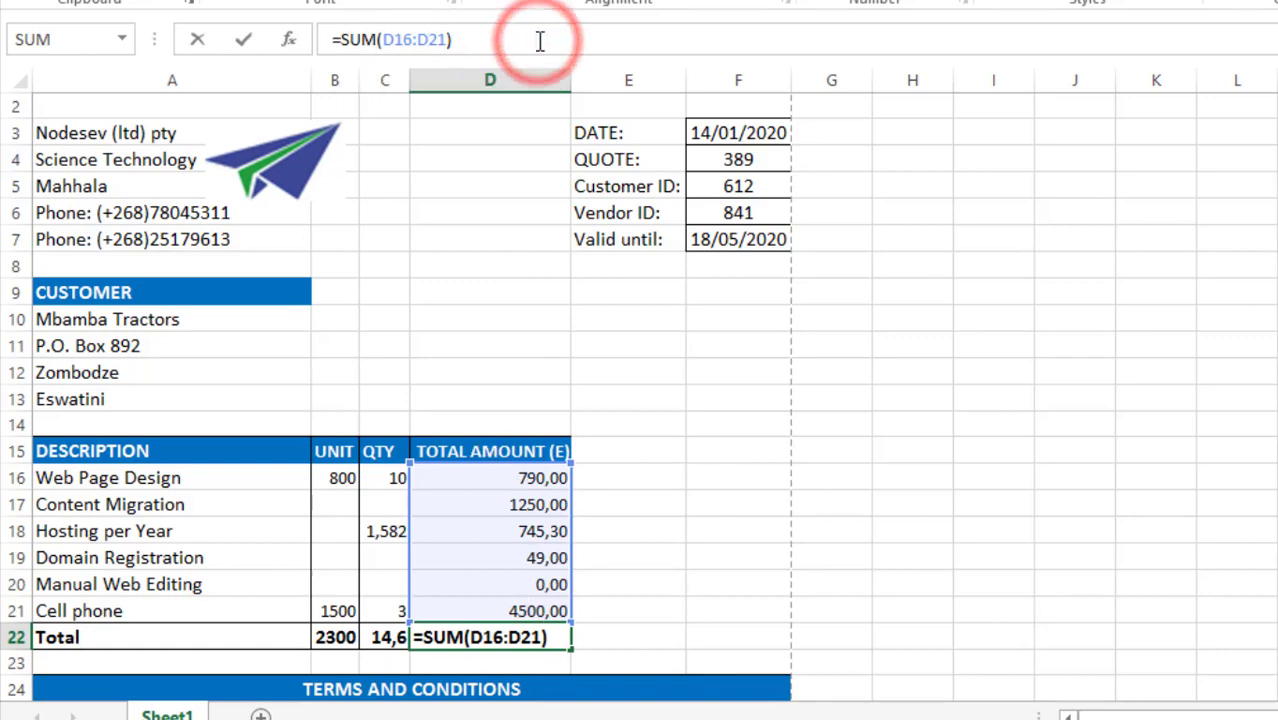
pyautogui.press('Return')
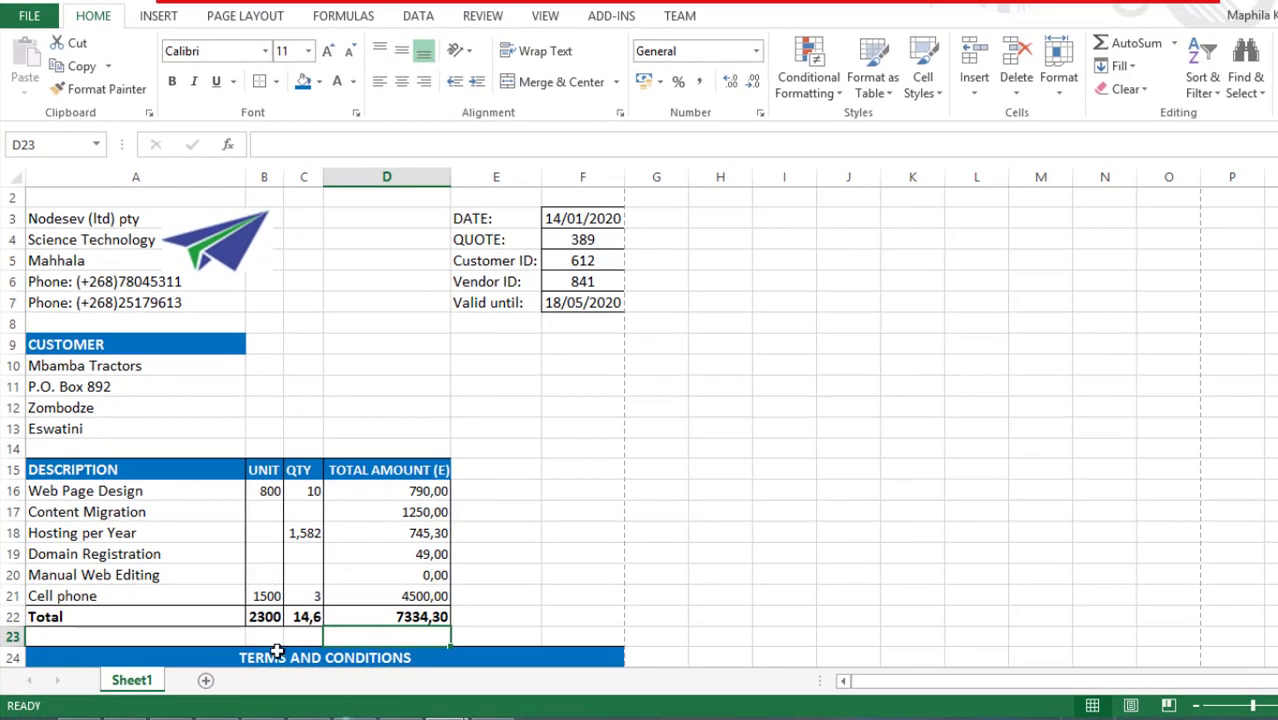
# Rename the Sheet1 worksheet tab to 'Mbamba Tractors'
pyautogui.rightClick(138, 683)
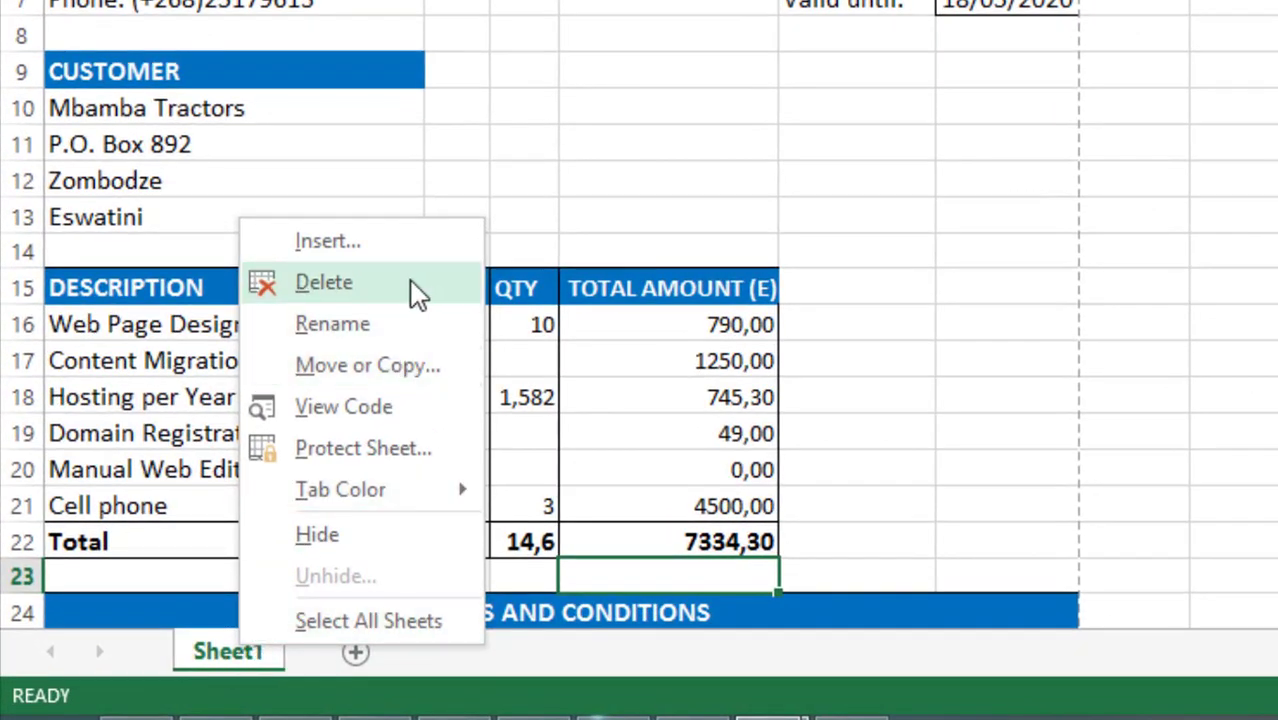
pyautogui.click(395, 330)
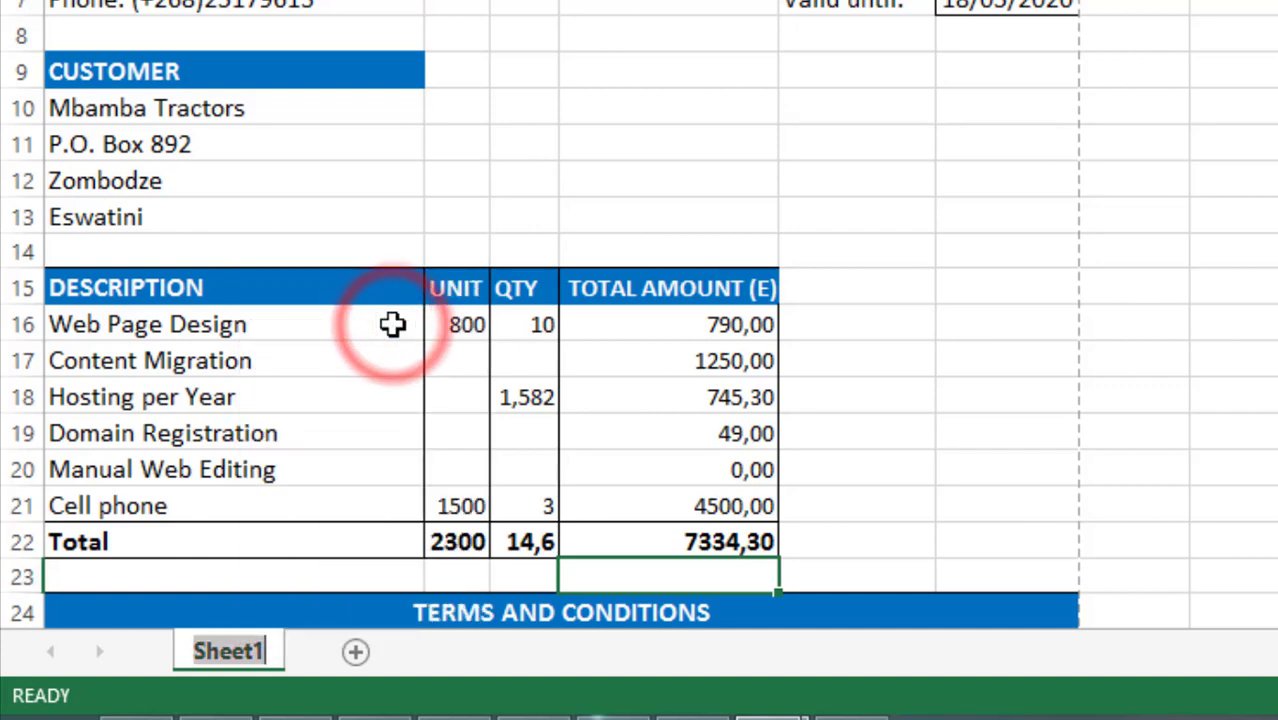
pyautogui.write('Mbam')
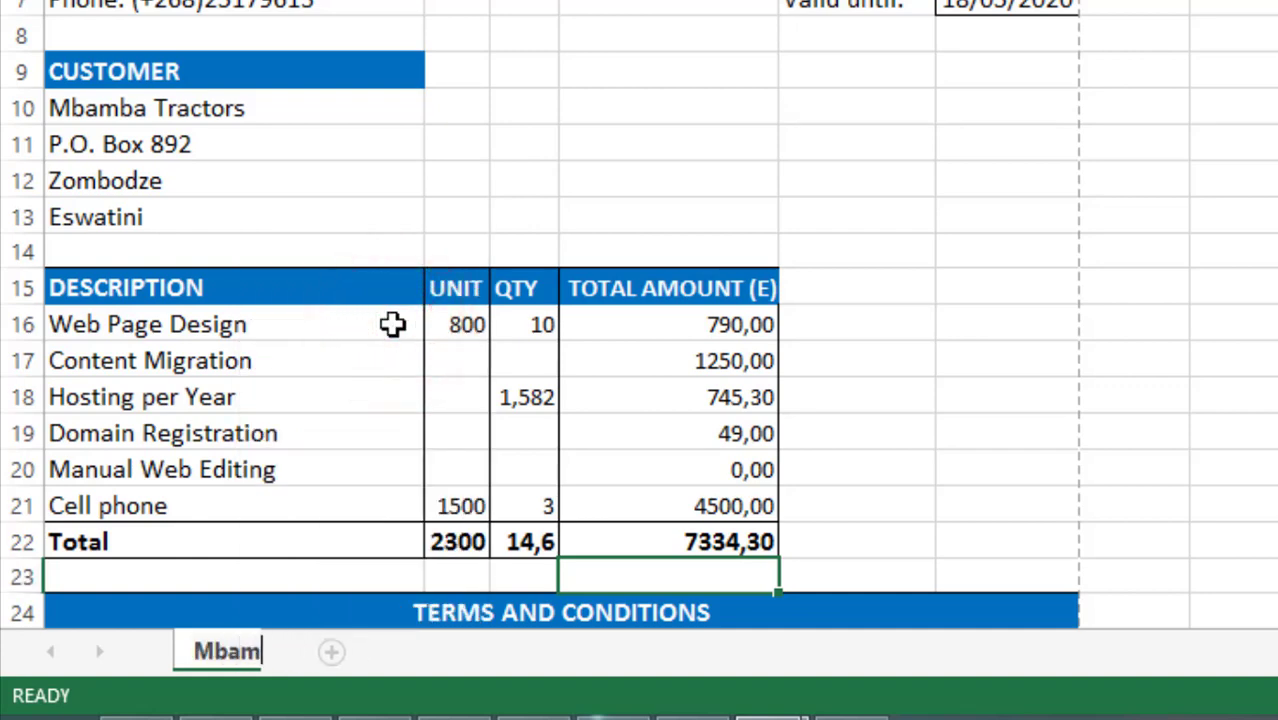
pyautogui.write('ba Track')
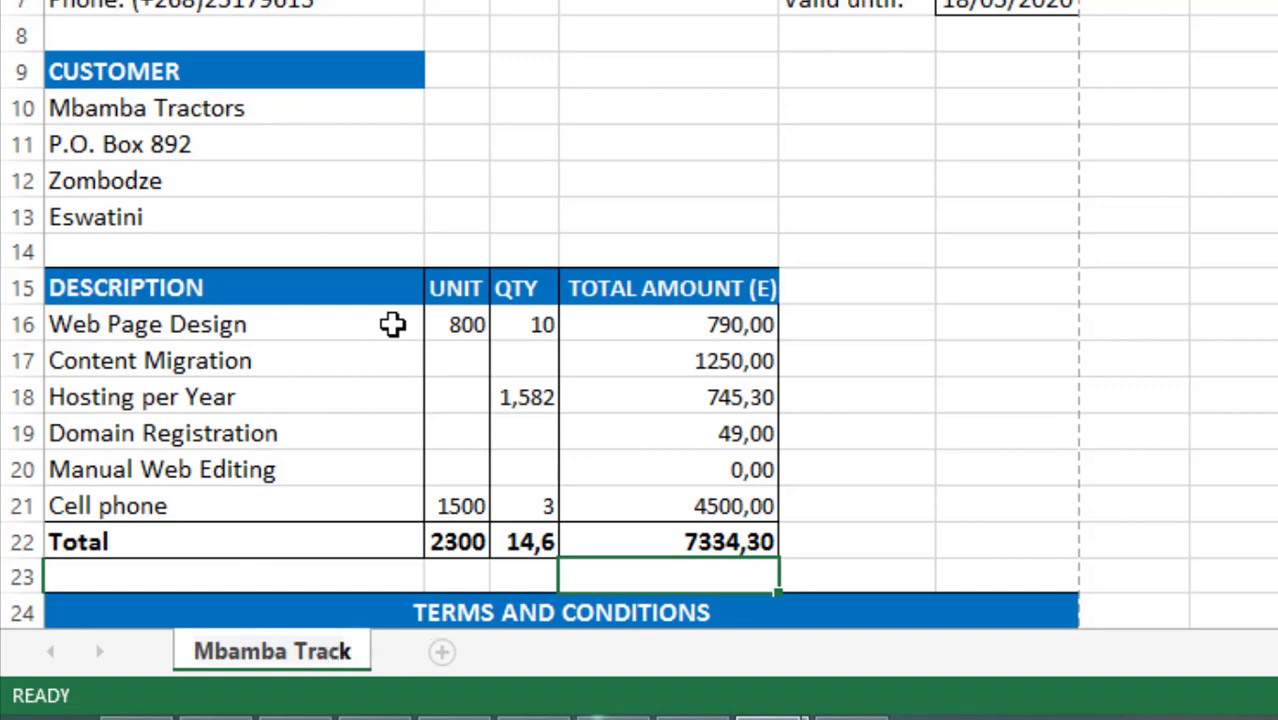
pyautogui.press('BackSpace')
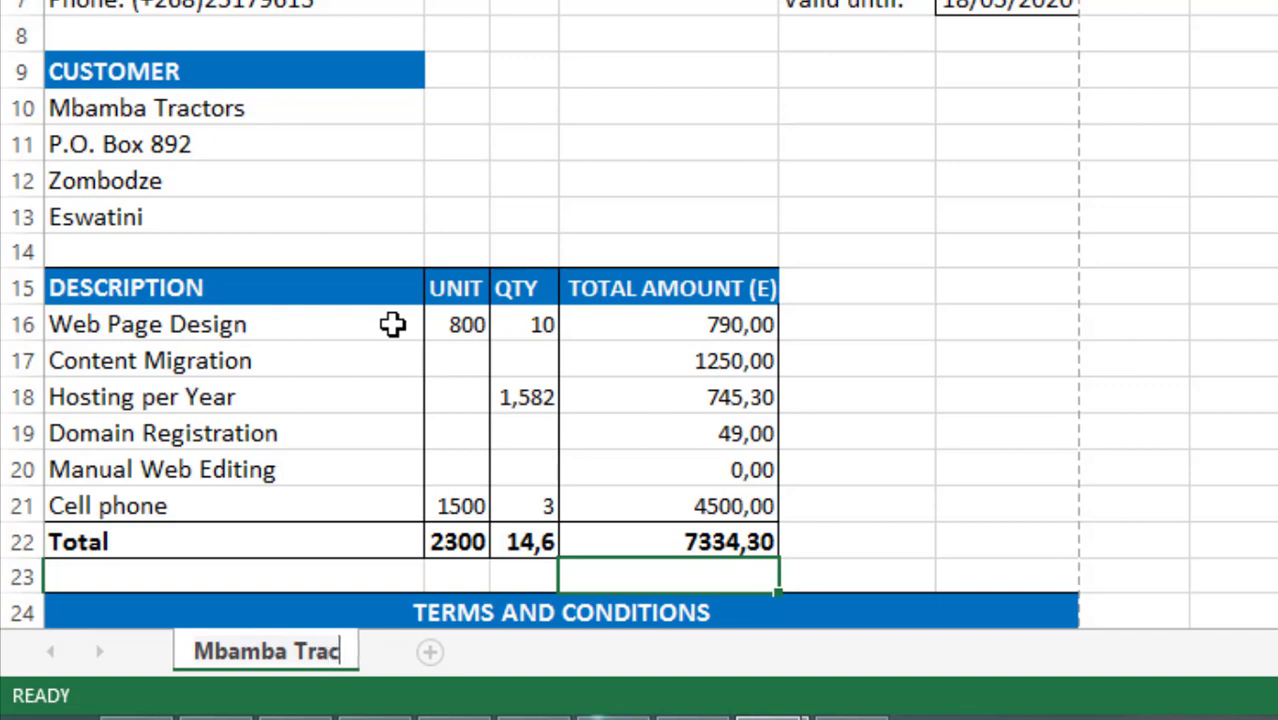
pyautogui.write('tors')
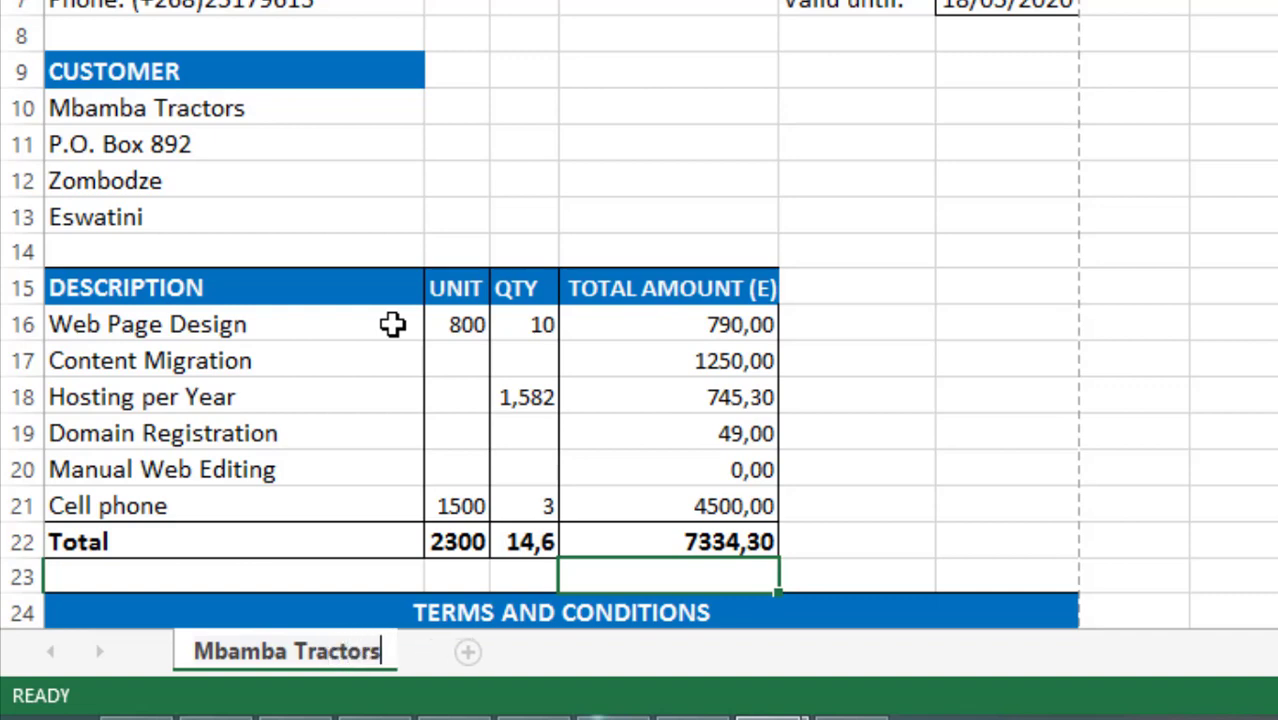
pyautogui.click(552, 655)
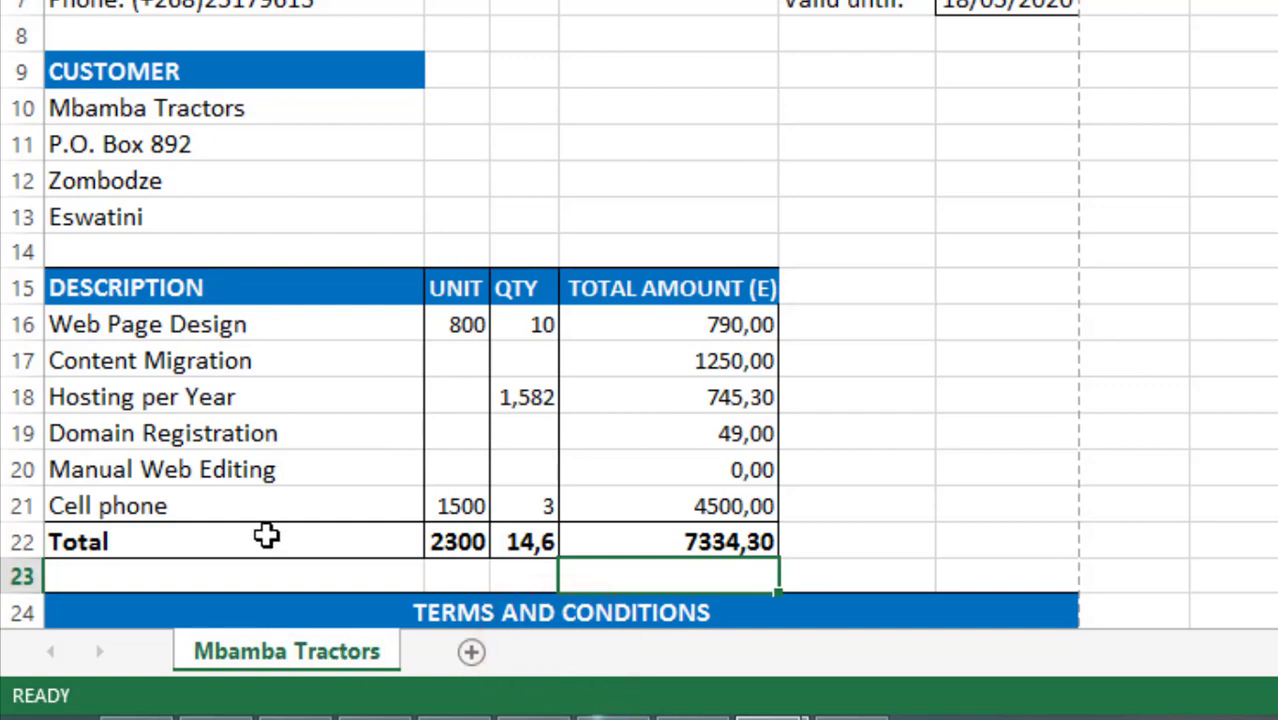
# Create a copy of the Mbamba Tractors sheet with Move or Copy
pyautogui.rightClick(372, 652)
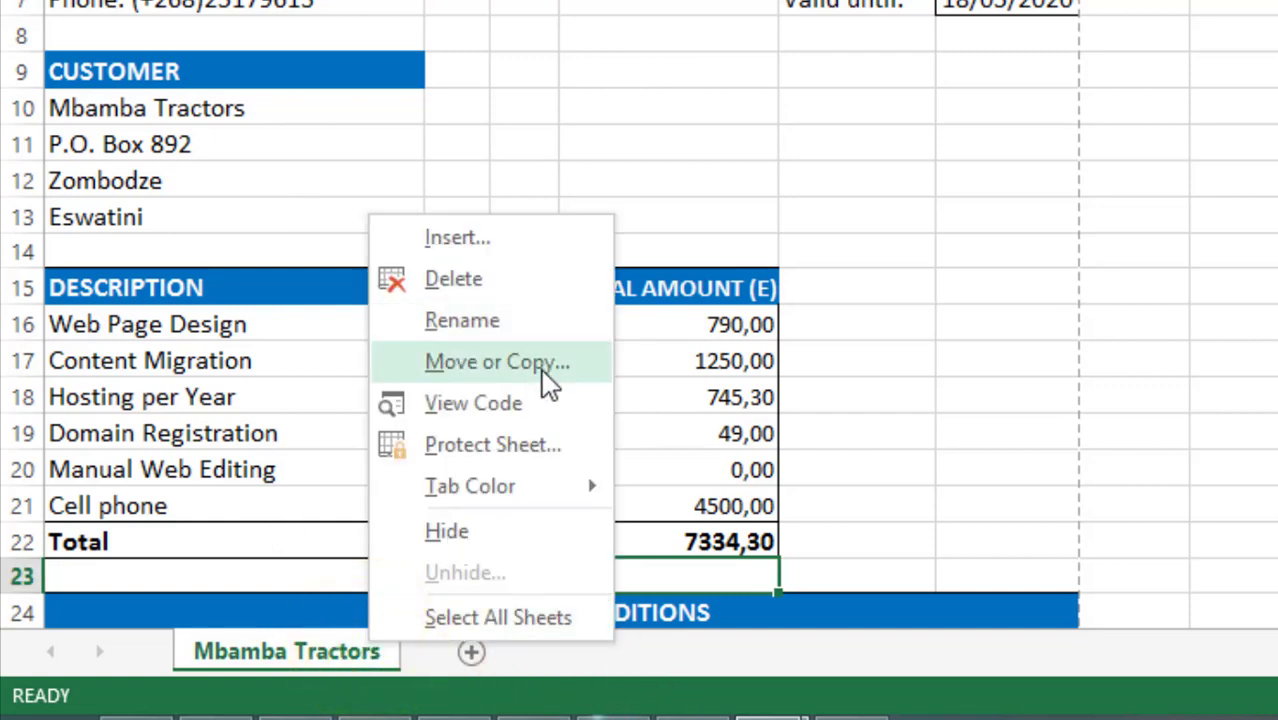
pyautogui.click(474, 372)
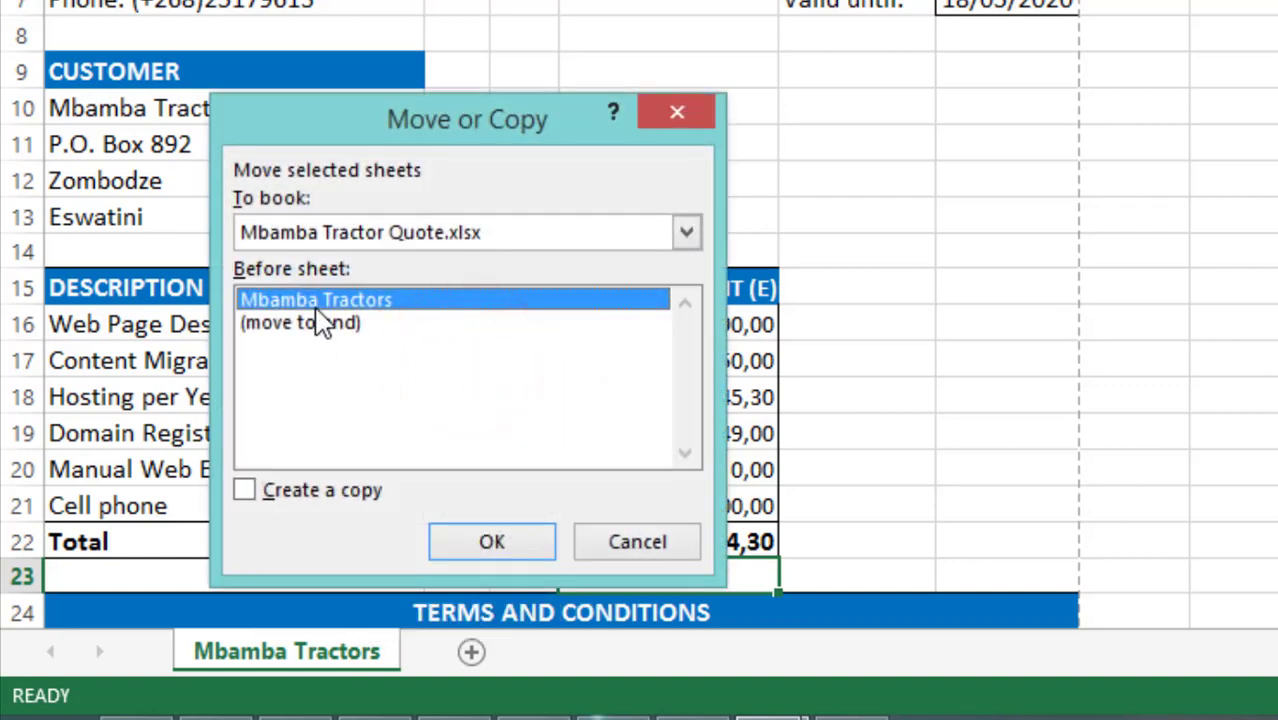
pyautogui.click(350, 500)
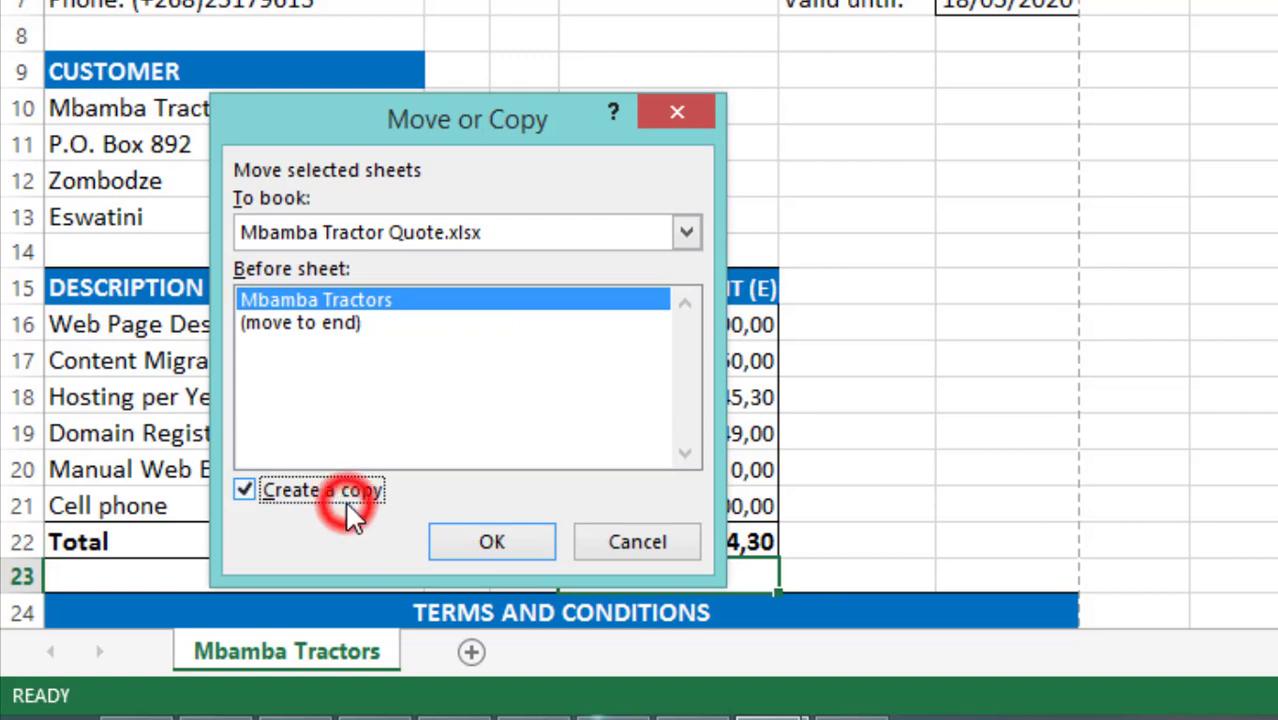
pyautogui.click(493, 542)
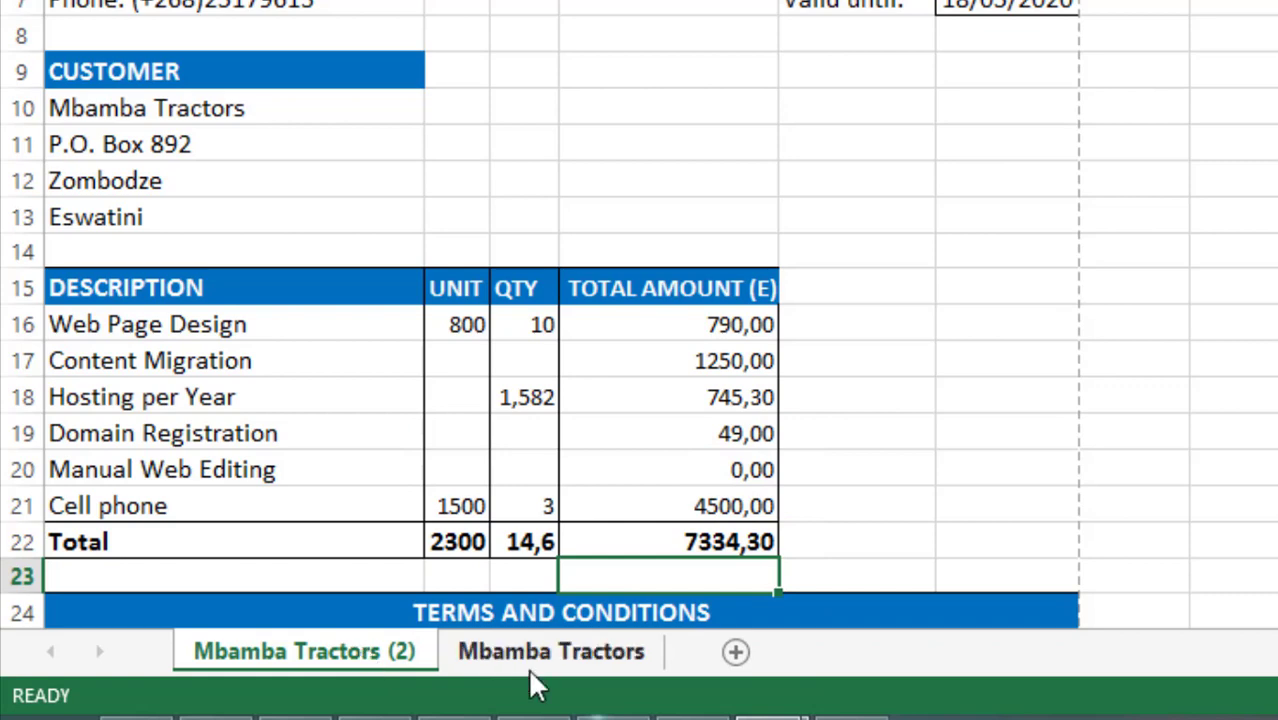
# Compare the original and the Mbamba Tractors (2) sheets, then put the copy's tab name into edit mode
pyautogui.click(556, 655)
pyautogui.click(382, 655)
pyautogui.click(561, 656)
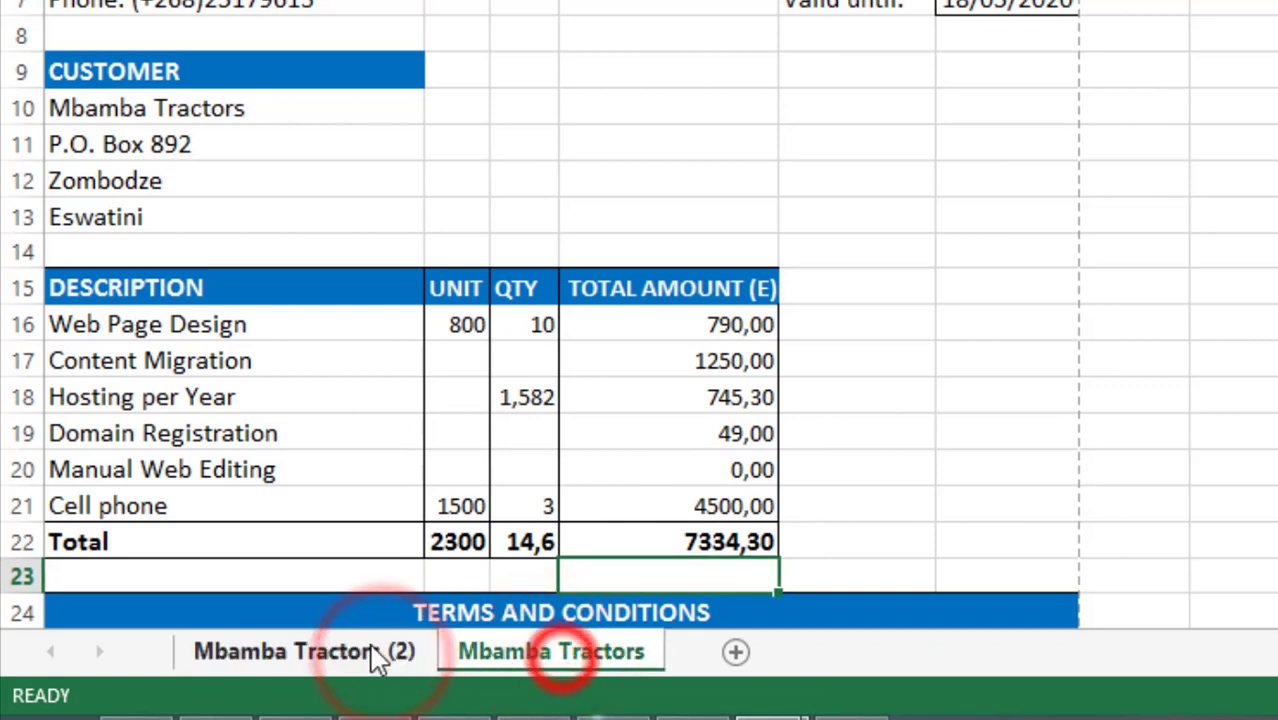
pyautogui.click(380, 655)
pyautogui.click(560, 655)
pyautogui.click(395, 656)
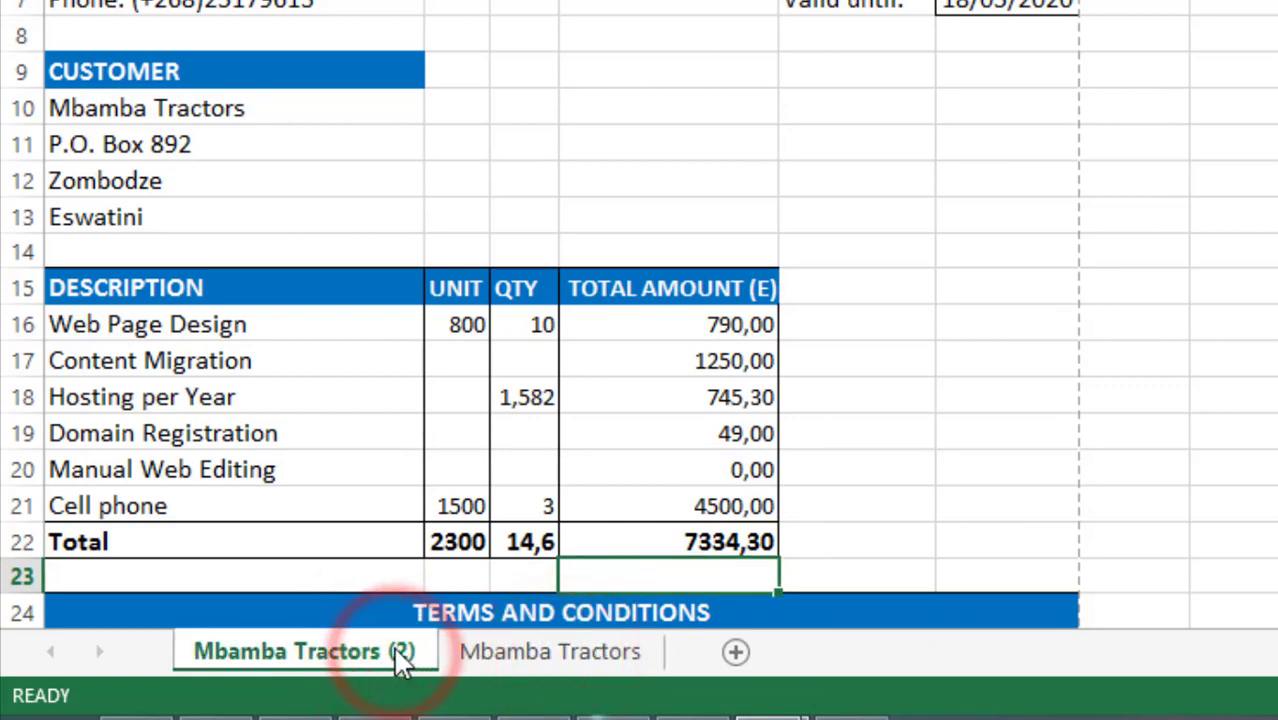
pyautogui.click(399, 648)
pyautogui.click(427, 651)
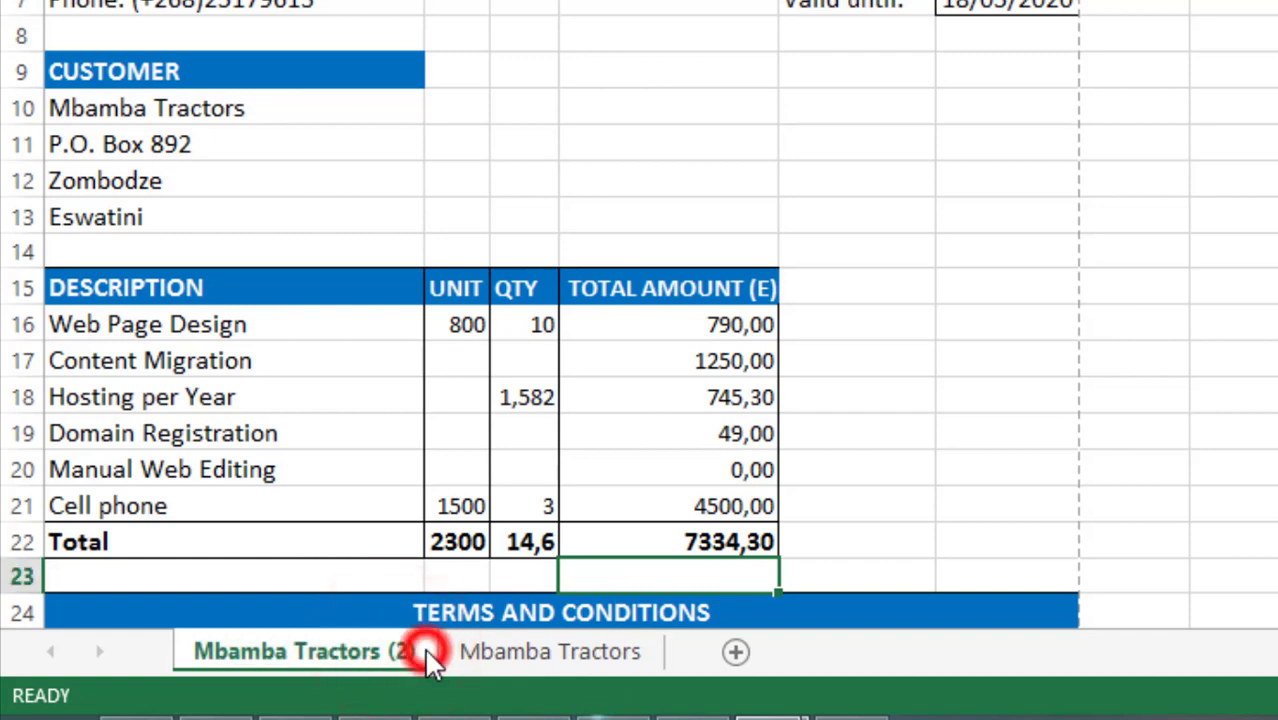
pyautogui.click(412, 648)
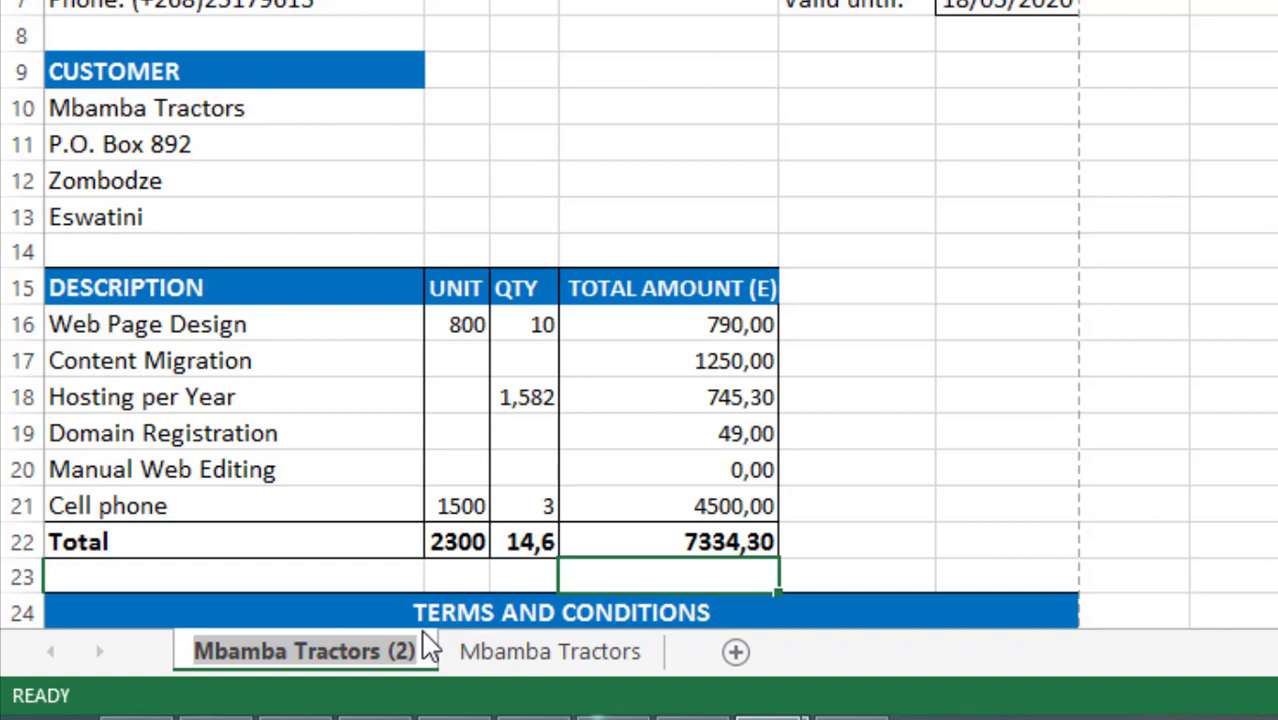
# Name the copied sheet 'True ltd'
pyautogui.write('Tru')
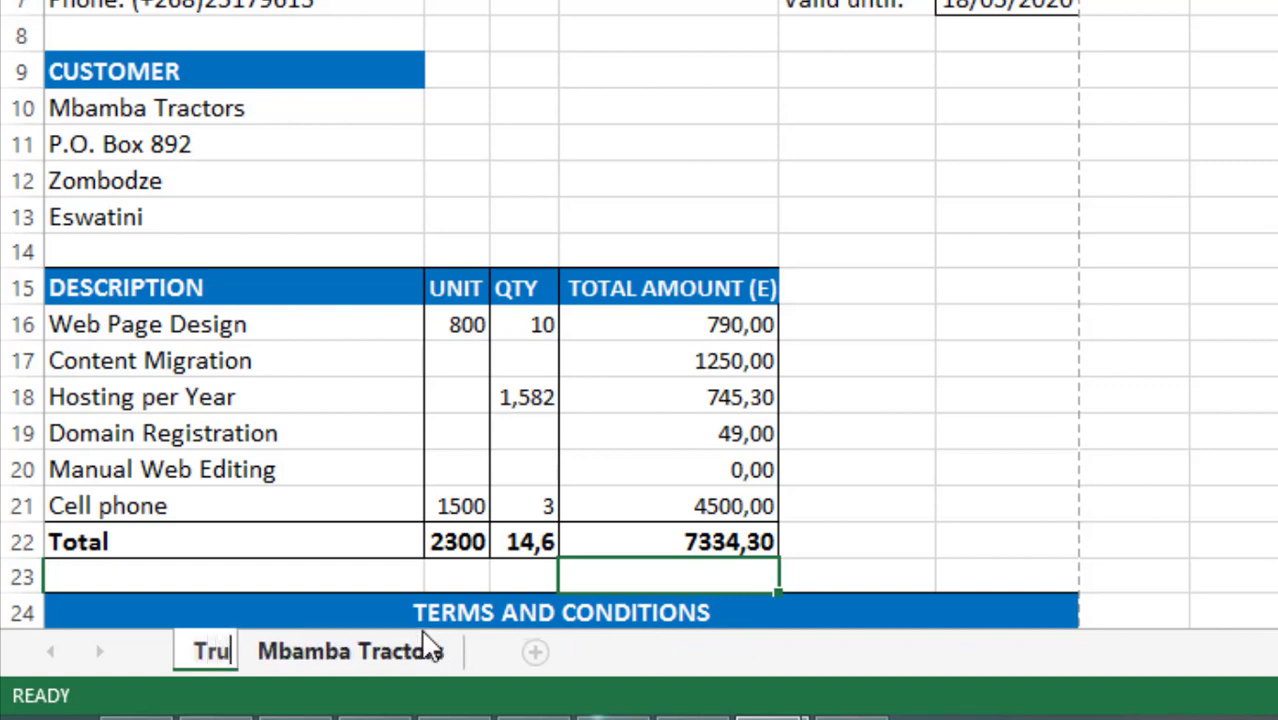
pyautogui.write('e It')
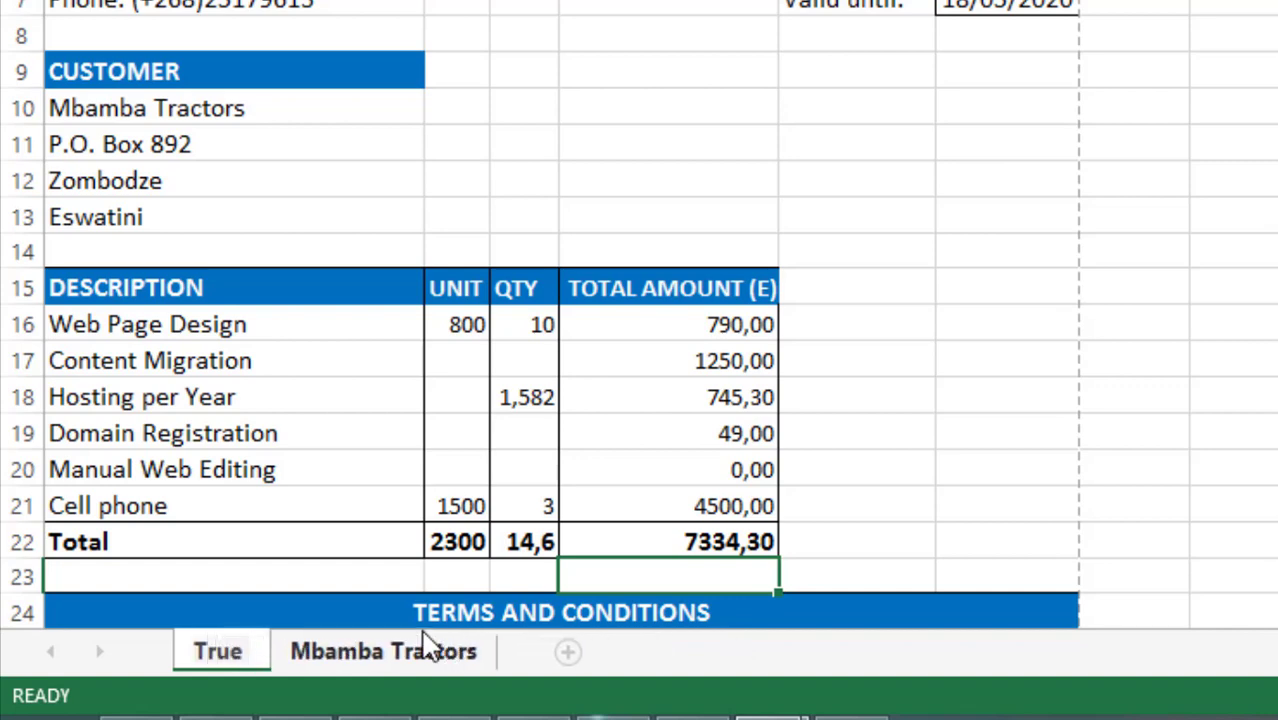
pyautogui.write('d')
pyautogui.press('Return')
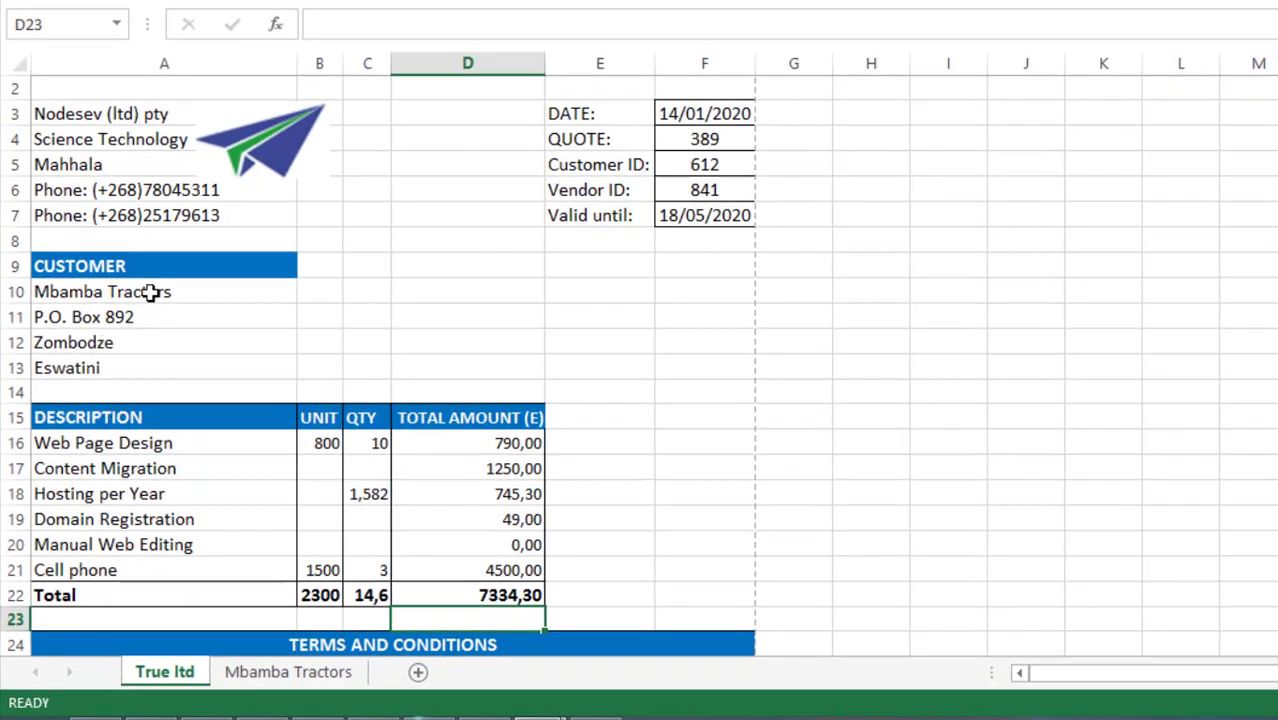
# Replace the customer name Mbamba Tractors in A10 with 'True ltd'
pyautogui.click(152, 276)
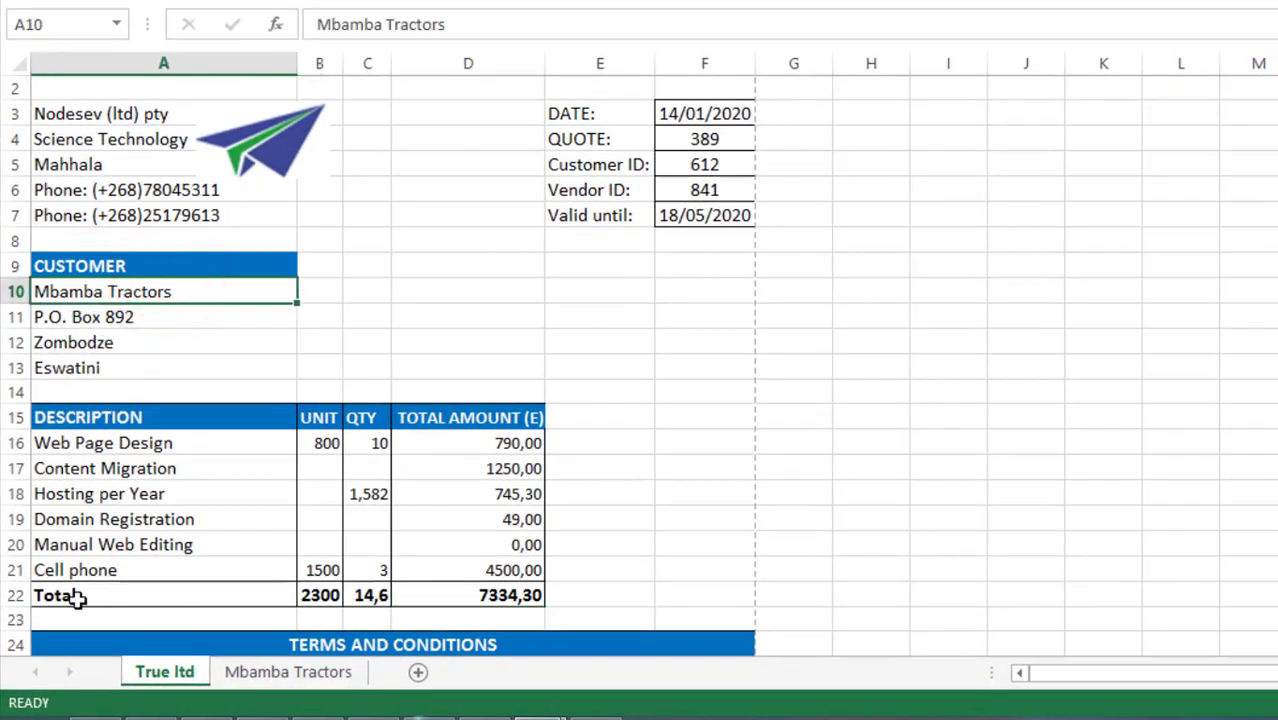
pyautogui.moveTo(450, 25); pyautogui.dragTo(258, 14)
pyautogui.write('True')
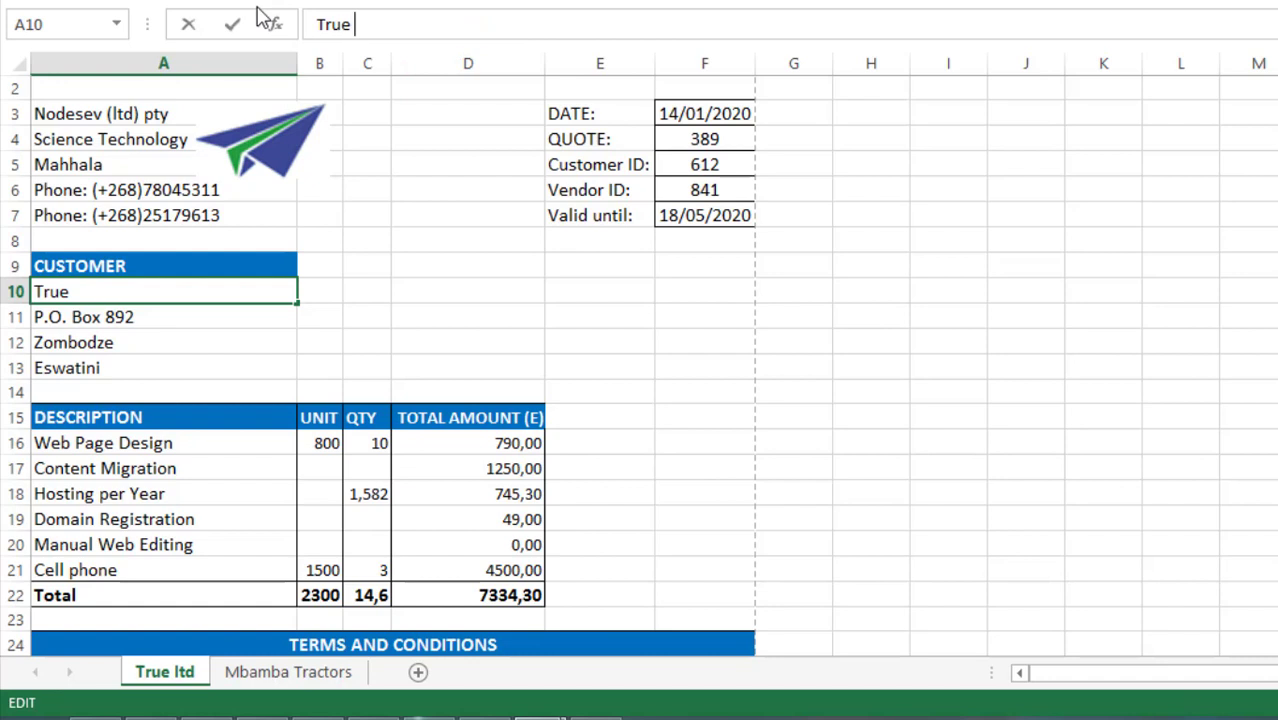
pyautogui.write(' ltd')
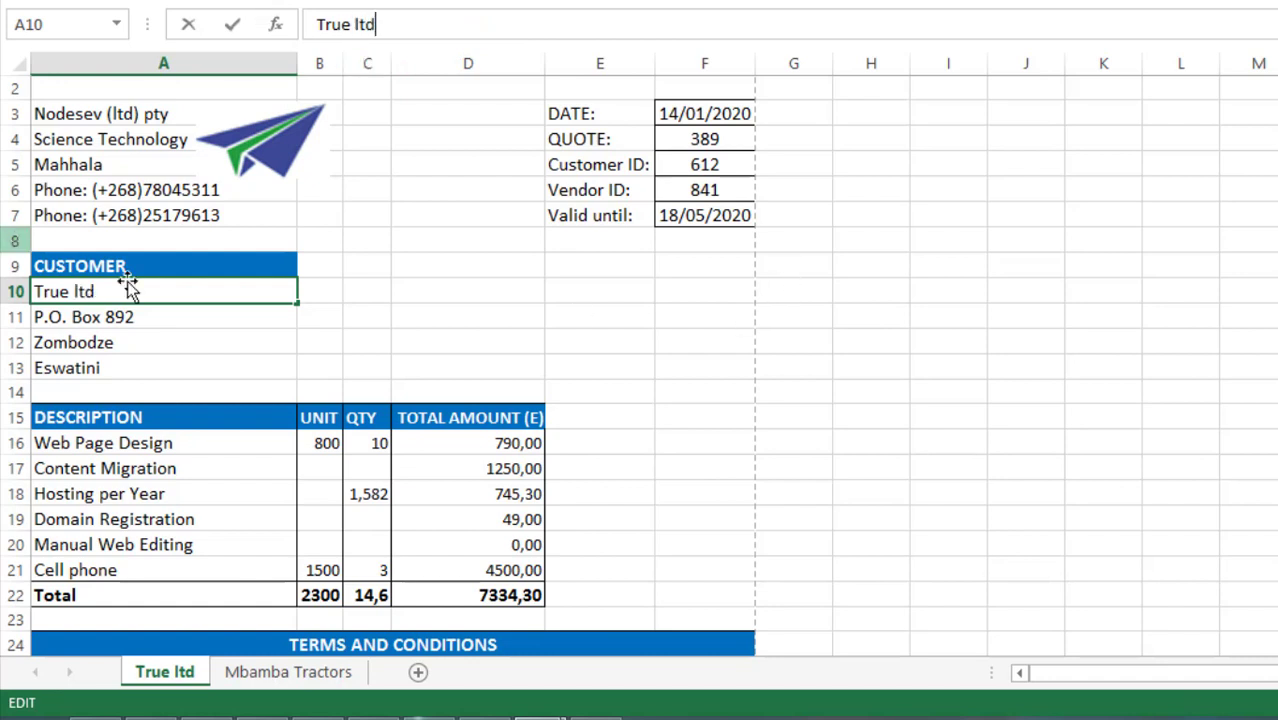
pyautogui.click(163, 318)
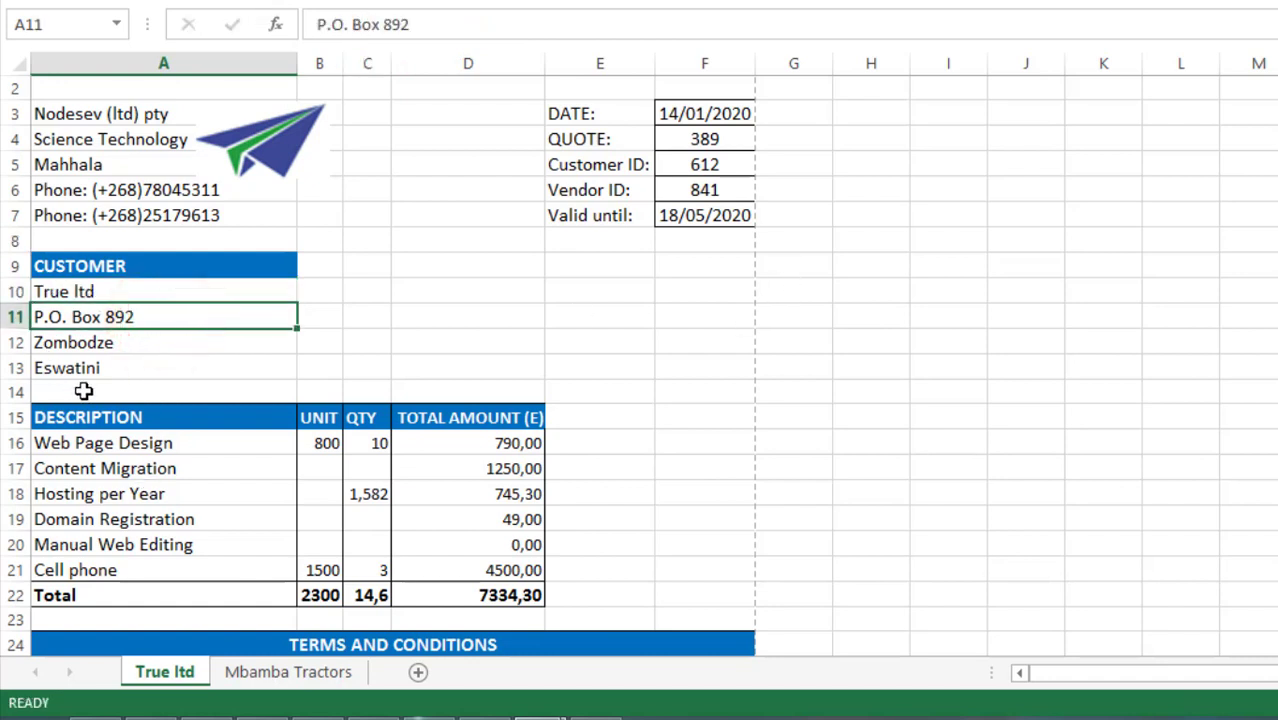